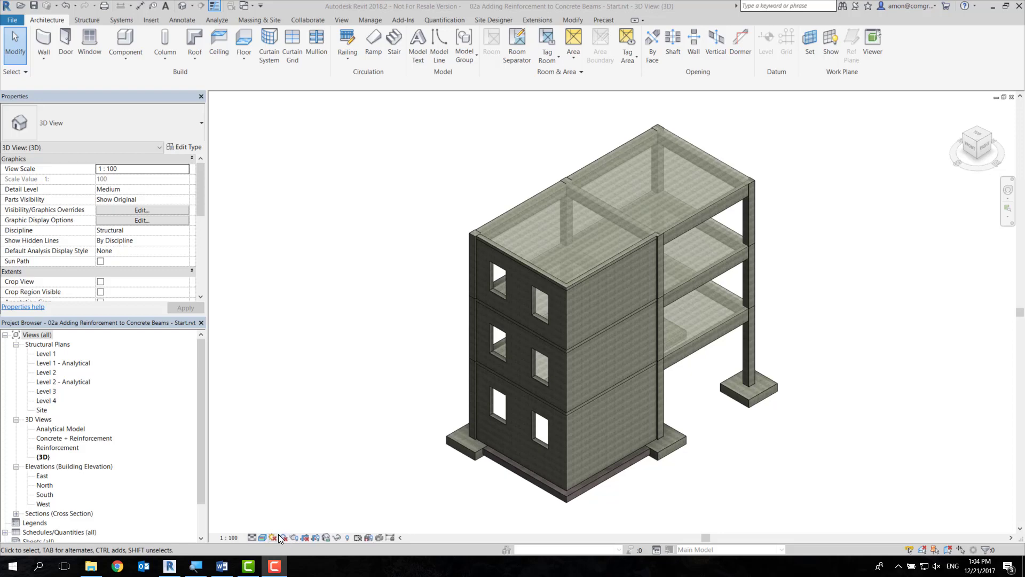
Step: Toggle shadows on and off and orbit the 3D model to view it from several sides
{"action": "left_click", "coordinate": [283, 537]}
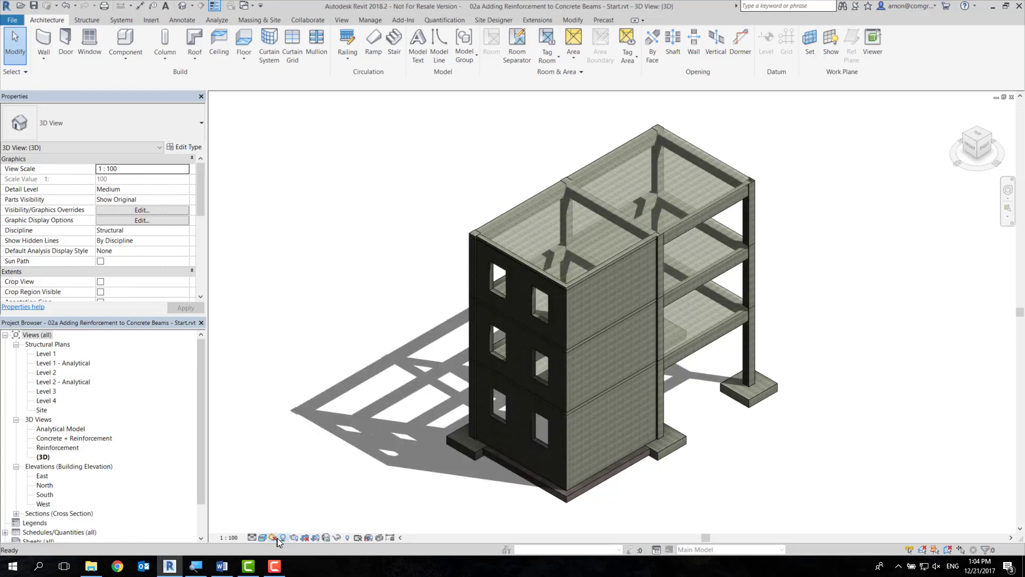
{"action": "left_click", "coordinate": [283, 537]}
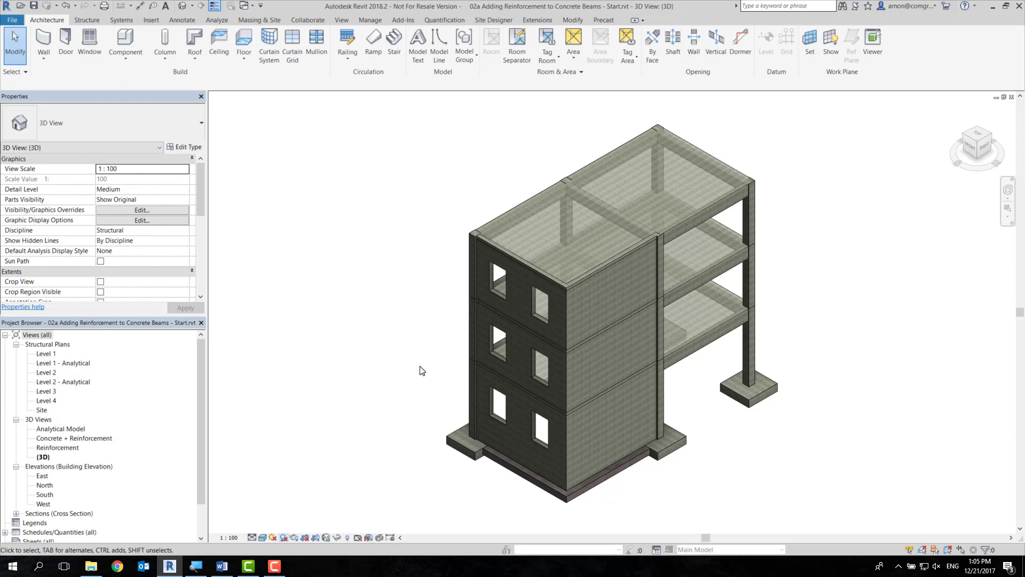
{"action": "mouse_move", "coordinate": [317, 352]}
{"action": "middle_mouse_down", "text": "shift"}
{"action": "mouse_move", "coordinate": [655, 340]}
{"action": "mouse_move", "coordinate": [792, 380]}
{"action": "middle_mouse_up", "text": "shift"}
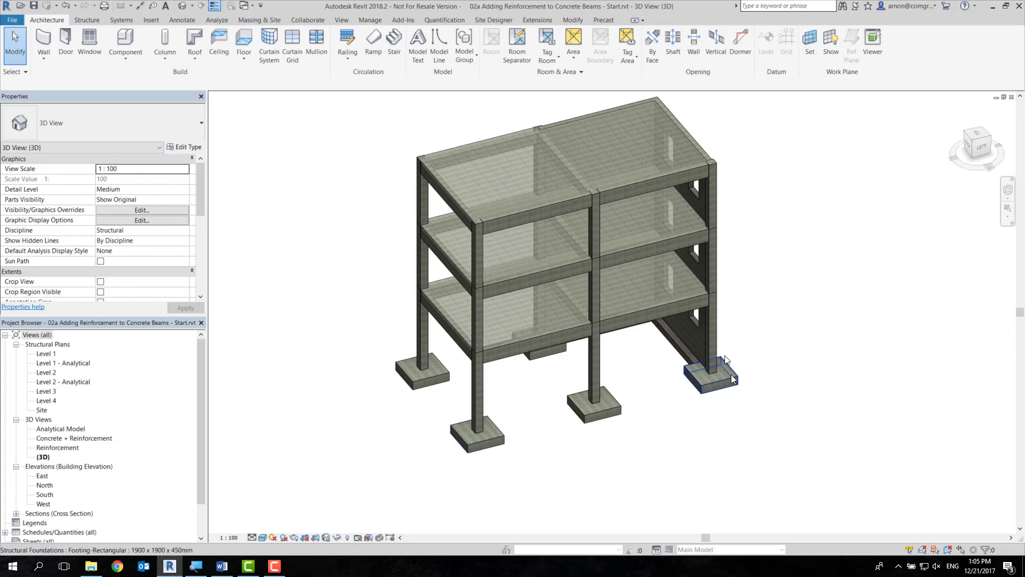
{"action": "middle_click_drag", "start_coordinate": [789, 417], "coordinate": [566, 401], "text": "shift"}
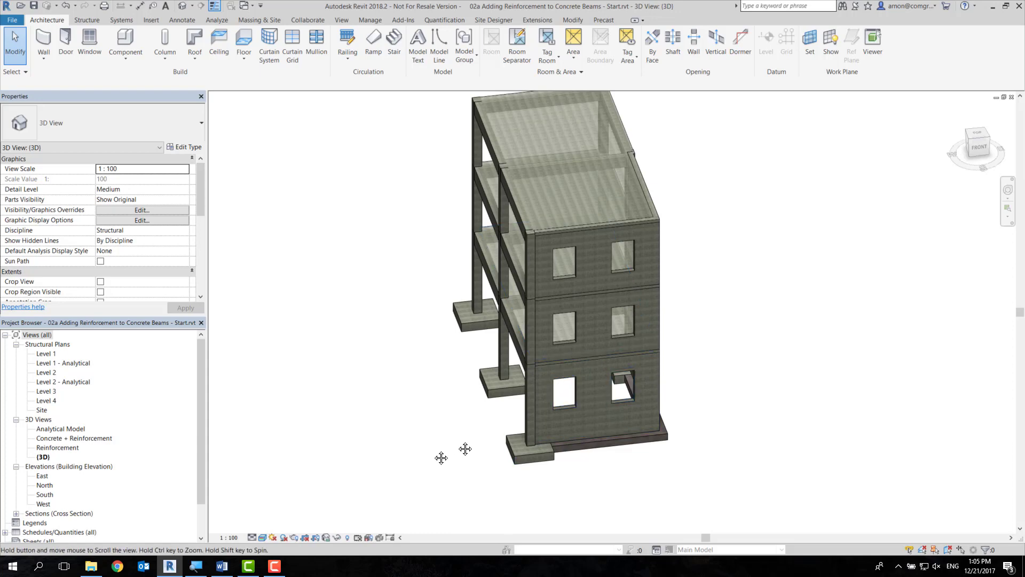
{"action": "mouse_move", "coordinate": [465, 450]}
{"action": "middle_mouse_down", "text": "shift"}
{"action": "mouse_move", "coordinate": [610, 419]}
{"action": "mouse_move", "coordinate": [708, 432]}
{"action": "middle_mouse_up", "text": "shift"}
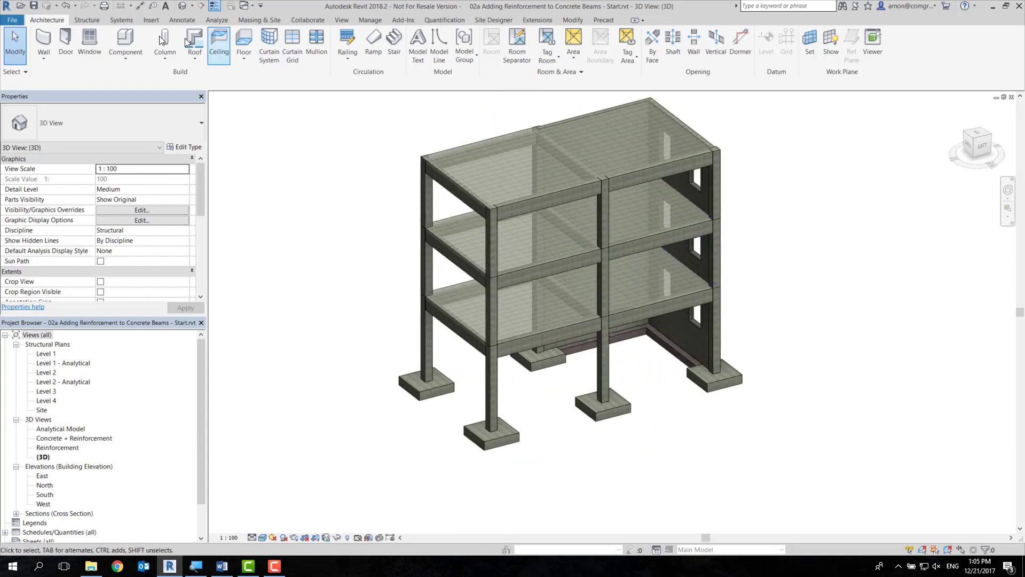
Step: Zoom in and select the front 1900 x 1900 x 450mm footing, showing its full properties
{"action": "left_click", "coordinate": [97, 24]}
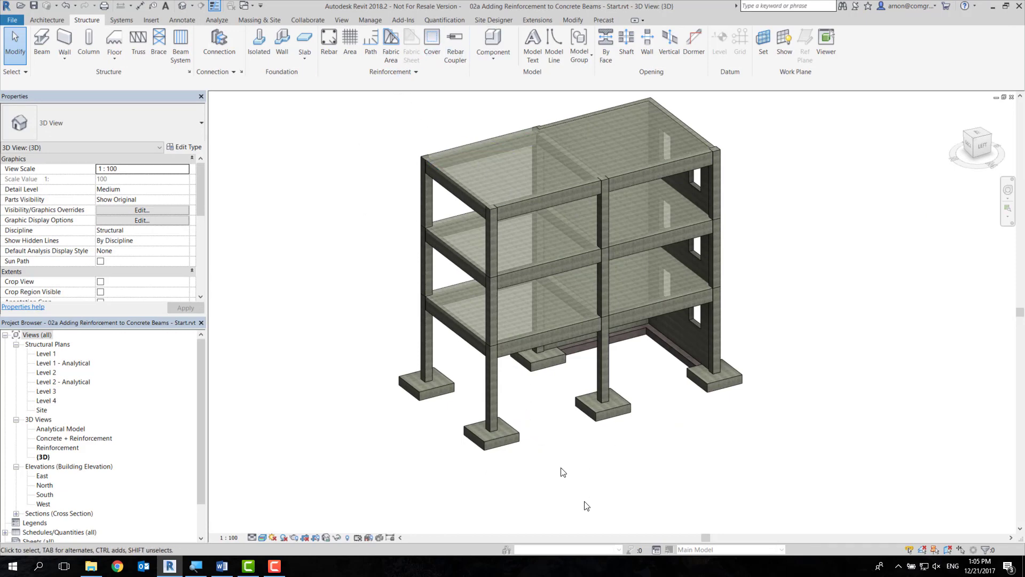
{"action": "scroll", "coordinate": [521, 453], "scroll_direction": "up", "scroll_amount": 3}
{"action": "scroll", "coordinate": [504, 444], "scroll_direction": "up", "scroll_amount": 1}
{"action": "scroll", "coordinate": [537, 407], "scroll_direction": "up", "scroll_amount": 2}
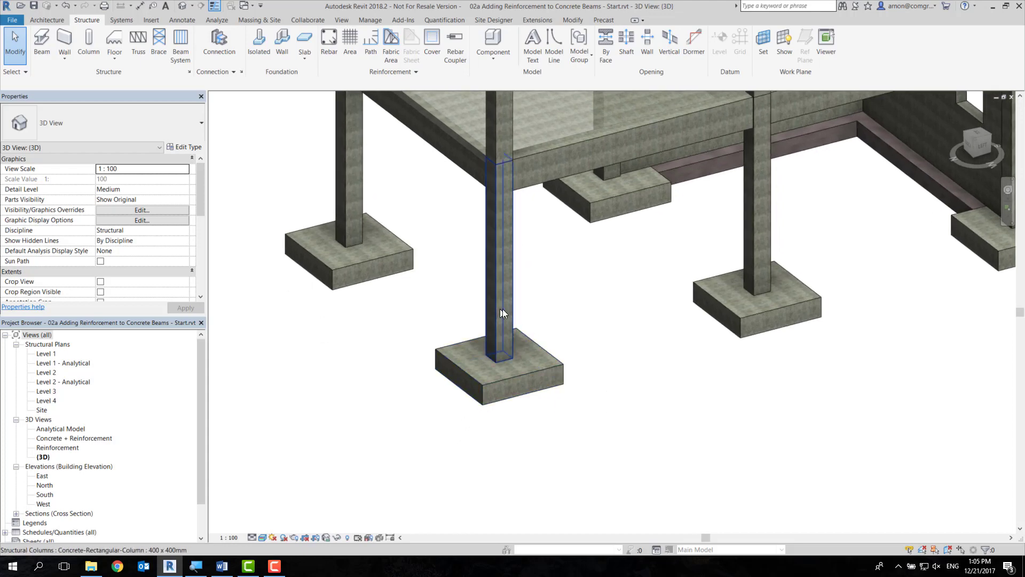
{"action": "scroll", "coordinate": [521, 336], "scroll_direction": "up", "scroll_amount": 2}
{"action": "scroll", "coordinate": [560, 371], "scroll_direction": "up", "scroll_amount": 1}
{"action": "left_click", "coordinate": [586, 382]}
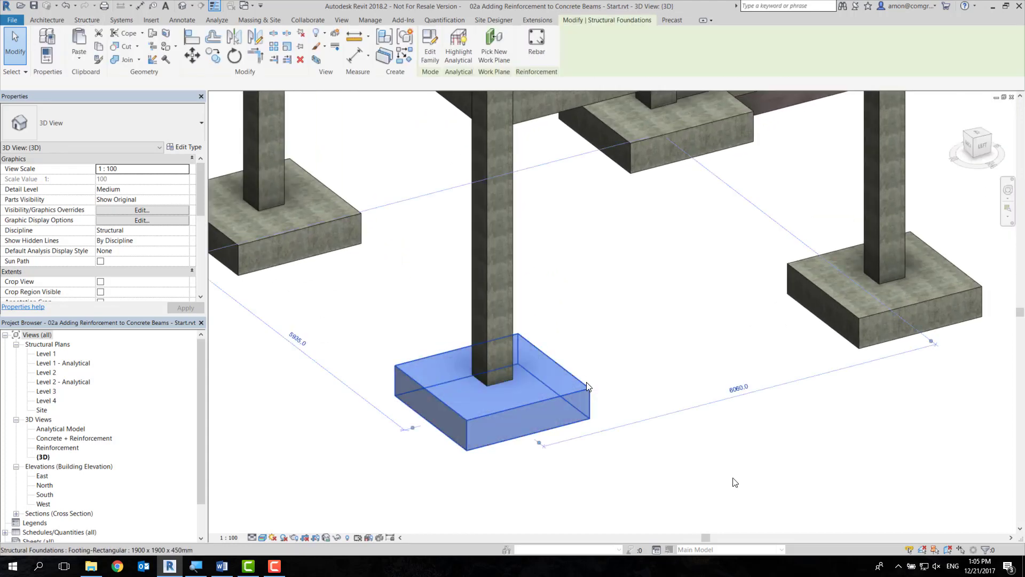
{"action": "left_click", "coordinate": [201, 323]}
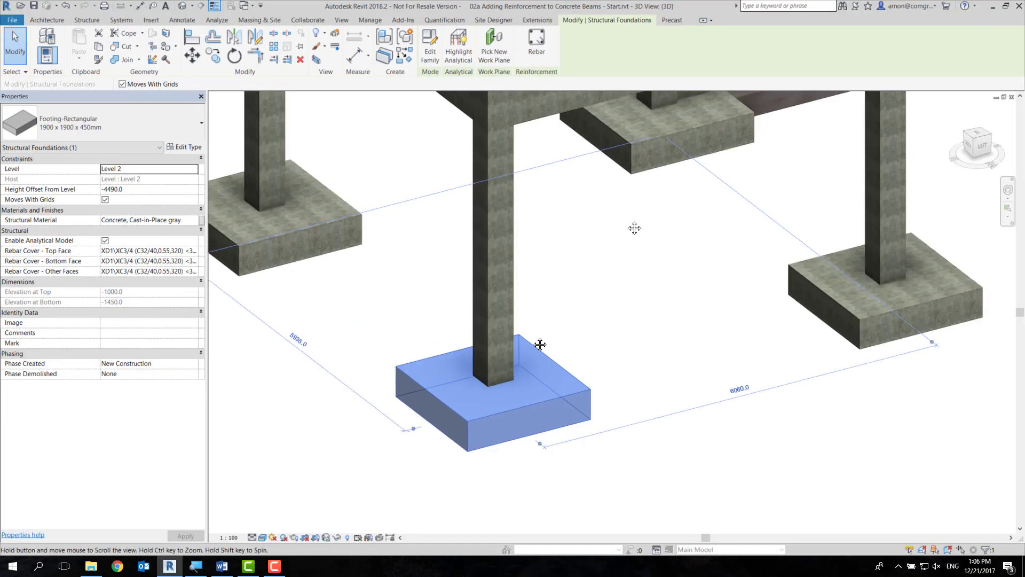
{"action": "scroll", "coordinate": [540, 344], "scroll_direction": "down", "scroll_amount": 5}
{"action": "scroll", "coordinate": [754, 349], "scroll_direction": "up", "scroll_amount": 1}
{"action": "left_click", "coordinate": [818, 322]}
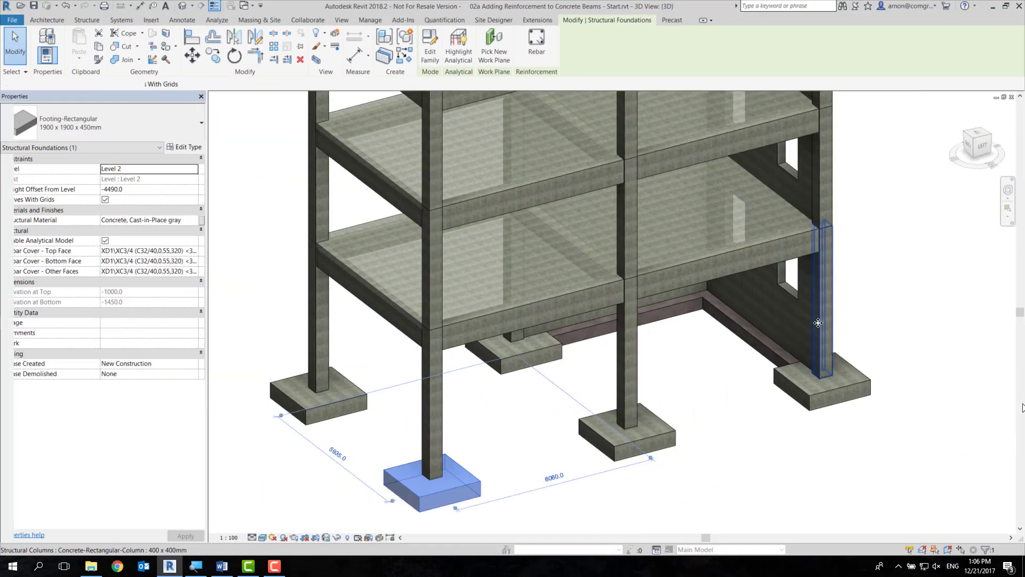
{"action": "left_click", "coordinate": [853, 310]}
{"action": "left_click", "coordinate": [786, 296]}
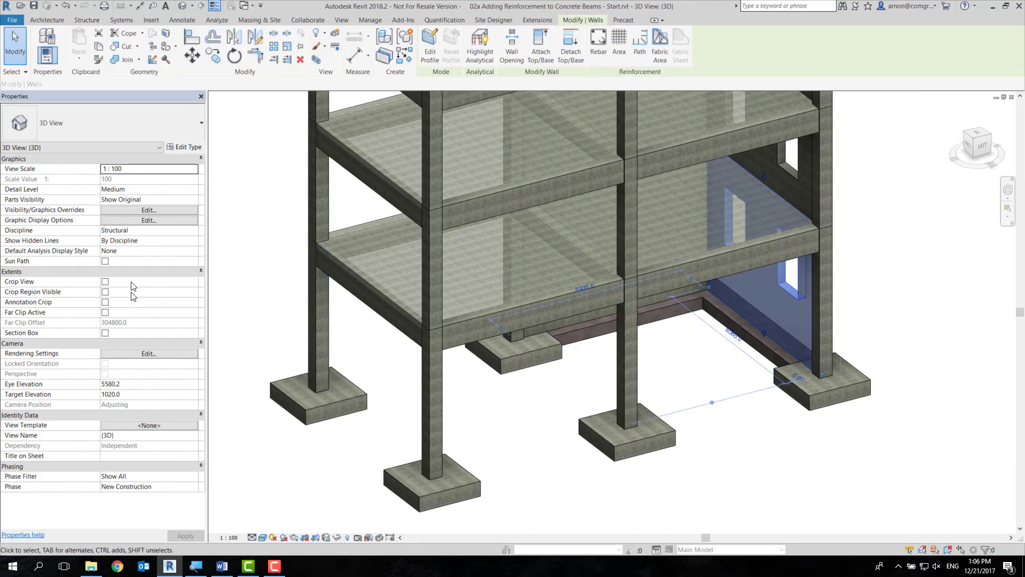
{"action": "left_click", "coordinate": [105, 303]}
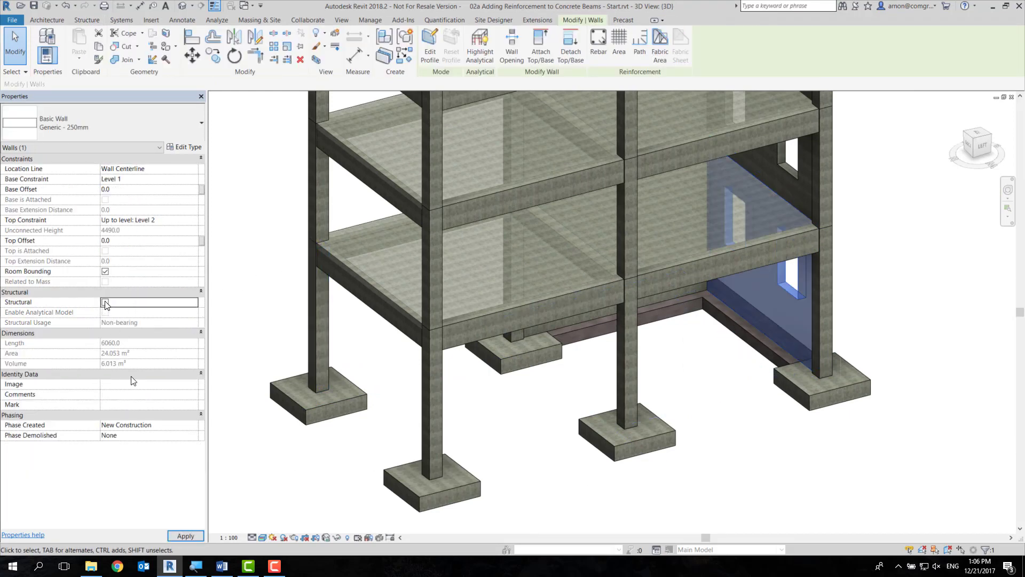
{"action": "left_click", "coordinate": [106, 302]}
{"action": "left_click", "coordinate": [681, 438]}
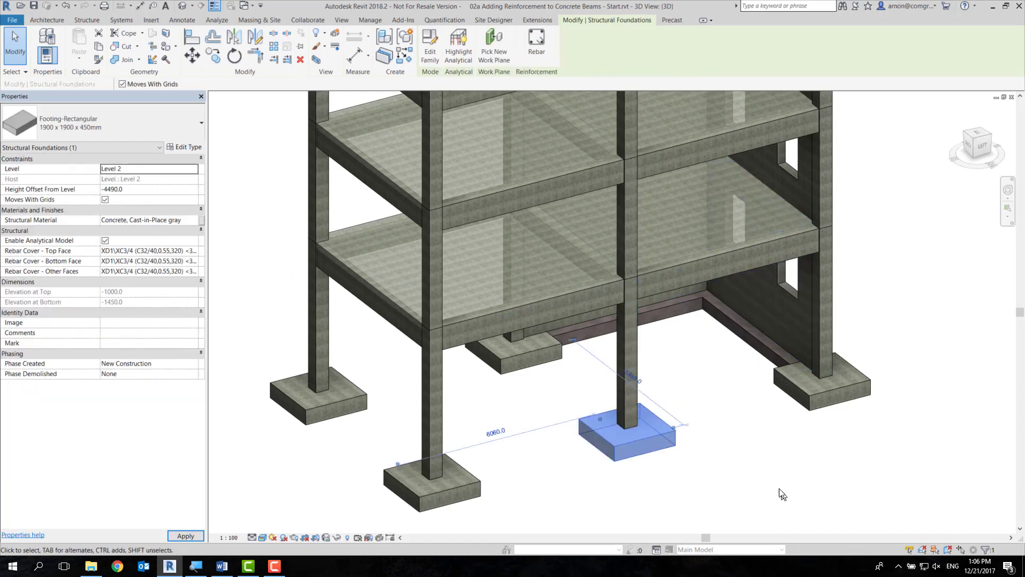
{"action": "middle_click_drag", "start_coordinate": [668, 439], "coordinate": [687, 391]}
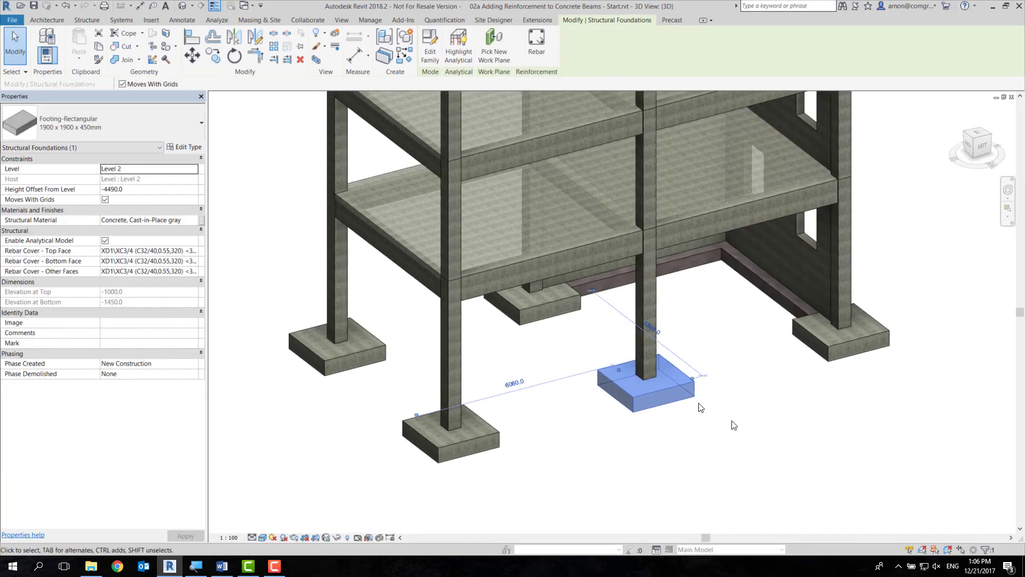
{"action": "left_click", "coordinate": [650, 303]}
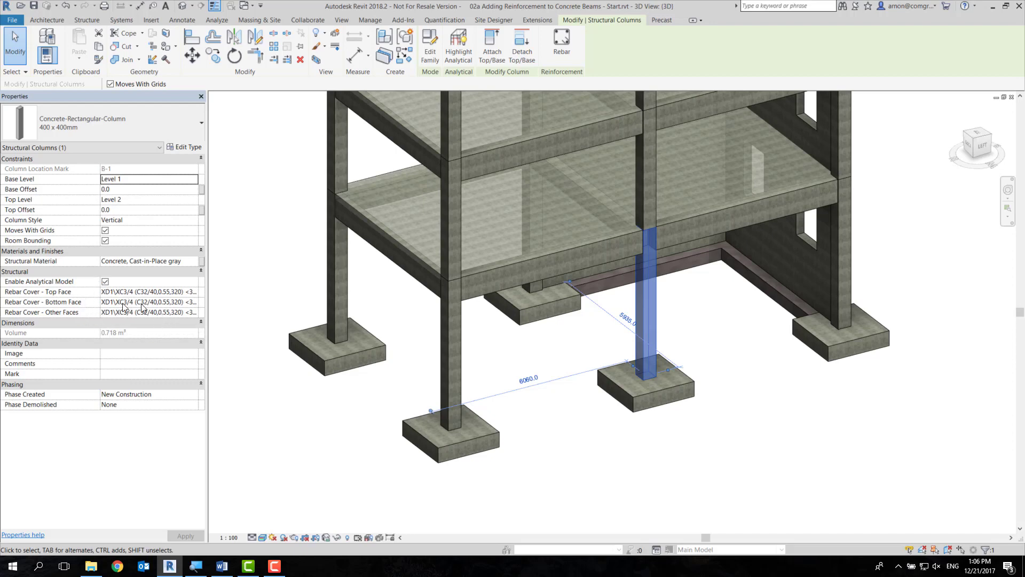
{"action": "left_click", "coordinate": [690, 454]}
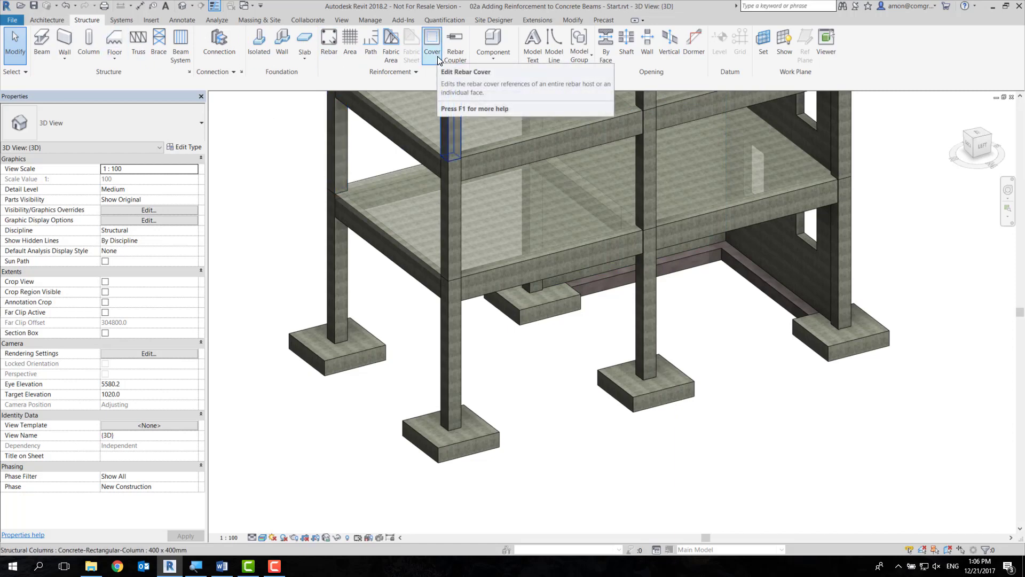
Step: Create a 30 mm cover setting, Rebar Cover 1, in Cover Settings and accept it
{"action": "left_click", "coordinate": [438, 56]}
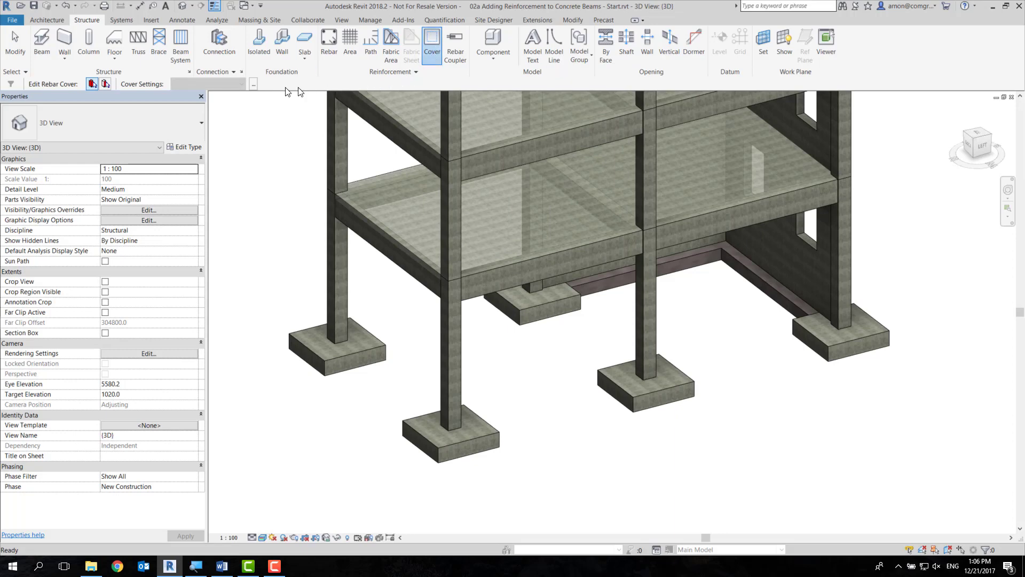
{"action": "left_click", "coordinate": [256, 87]}
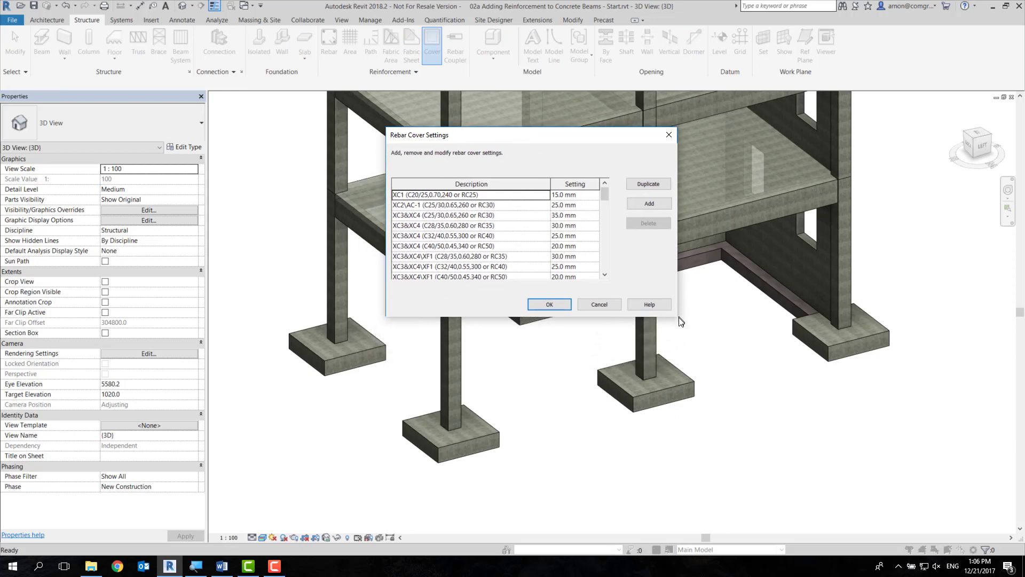
{"action": "left_click", "coordinate": [652, 203]}
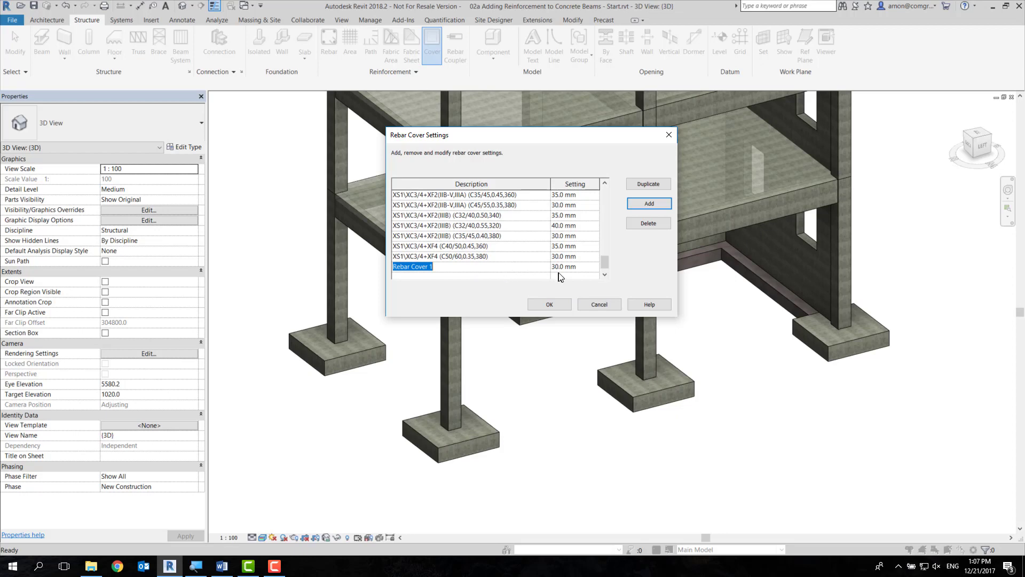
{"action": "left_click", "coordinate": [550, 305]}
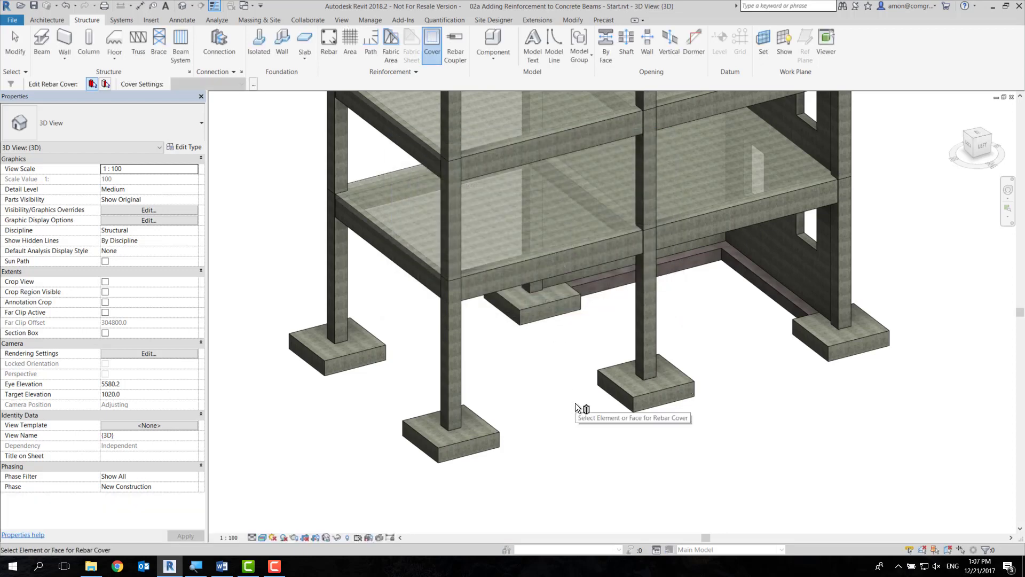
Step: Recheck the cover settings and switch the Cover tool to picking whole elements
{"action": "left_click", "coordinate": [255, 84]}
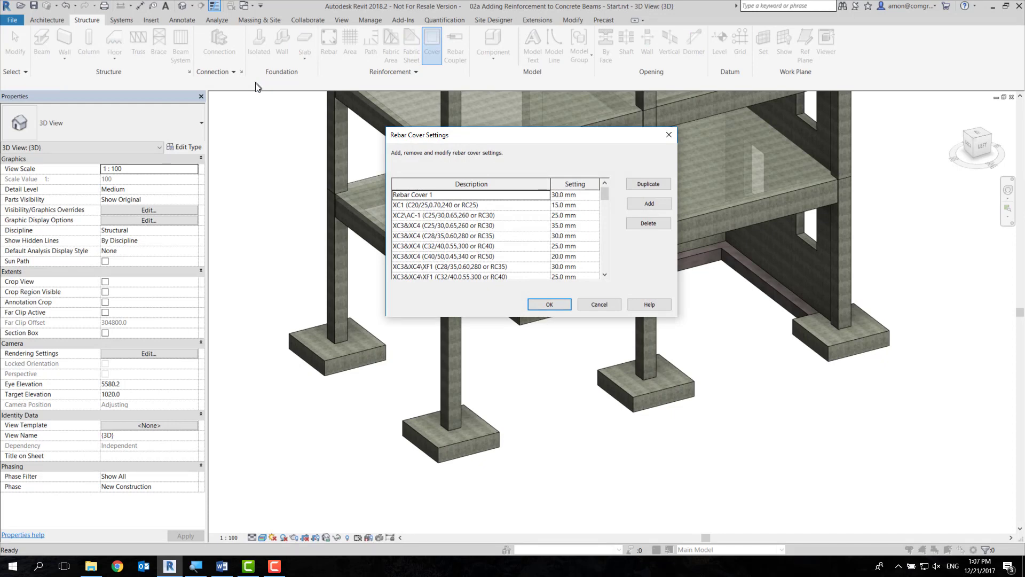
{"action": "left_click", "coordinate": [550, 305]}
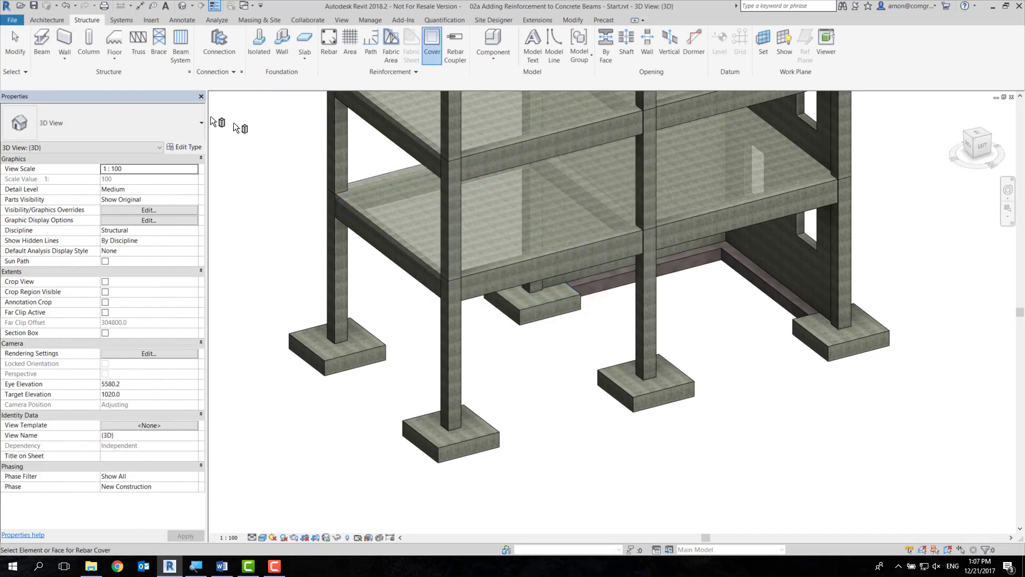
{"action": "left_click", "coordinate": [91, 84]}
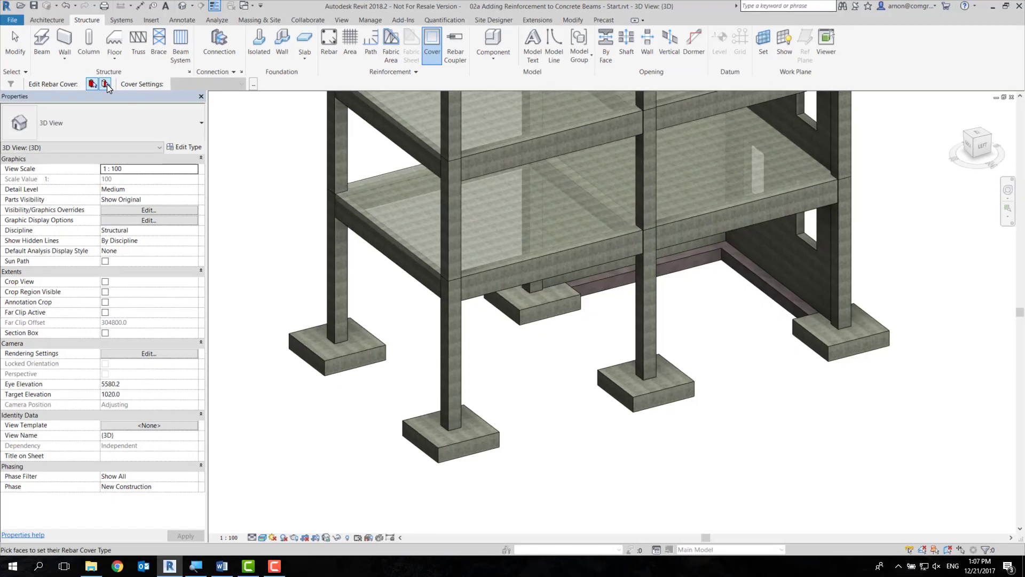
{"action": "left_click", "coordinate": [92, 85]}
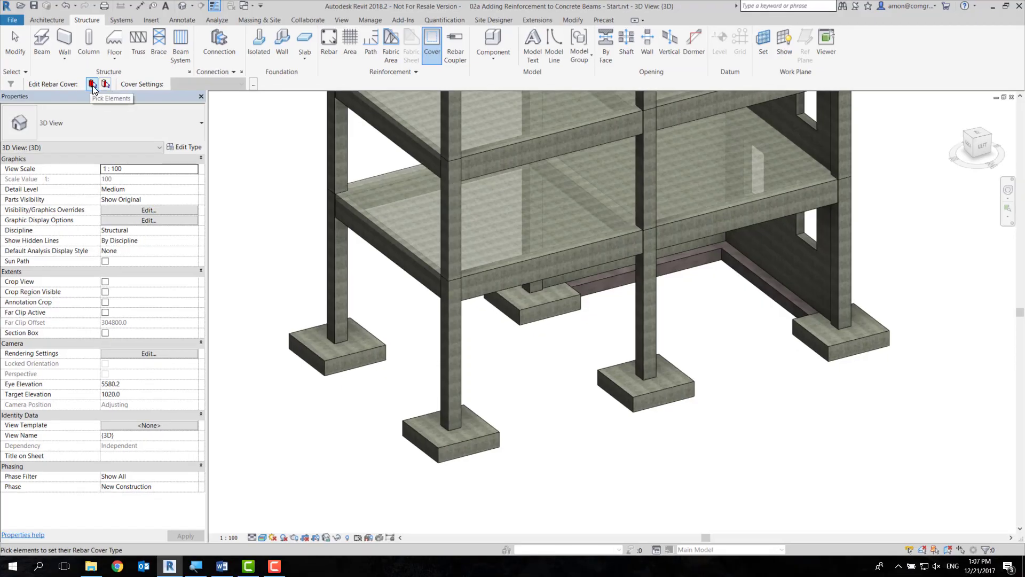
Step: Assign Rebar Cover 1 to the middle front footing
{"action": "left_click", "coordinate": [665, 403]}
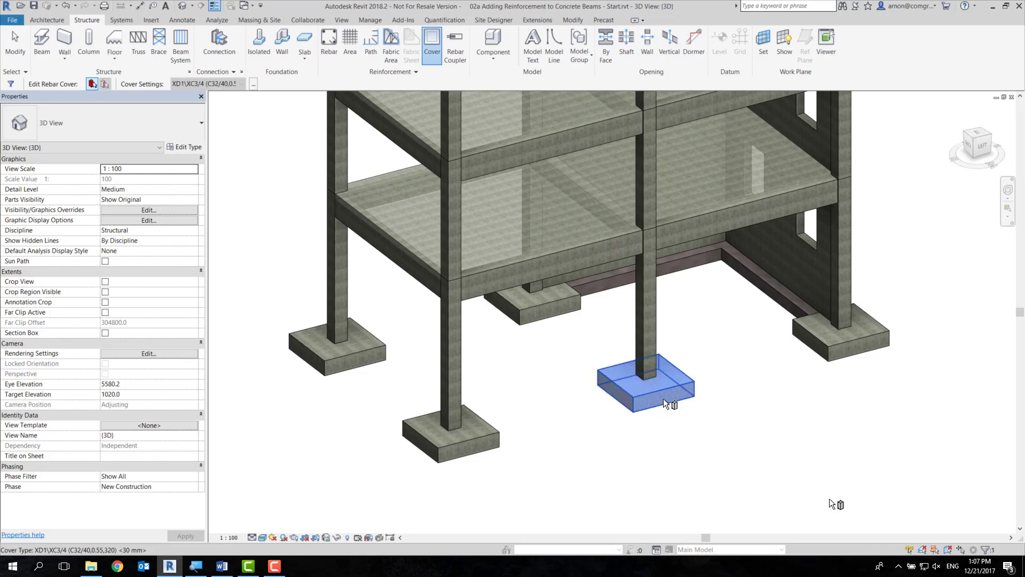
{"action": "mouse_move", "coordinate": [645, 384]}
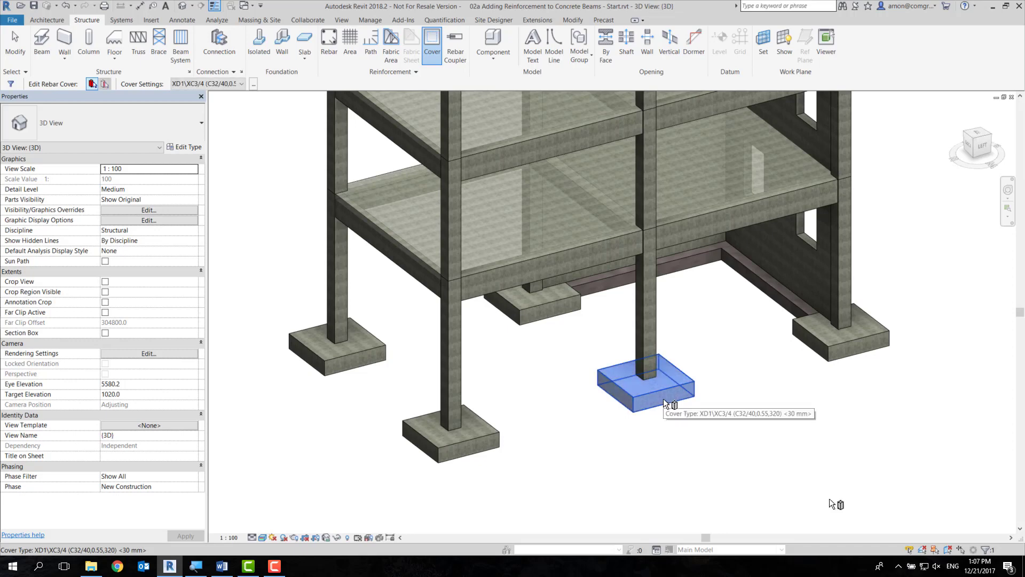
{"action": "left_click", "coordinate": [239, 83]}
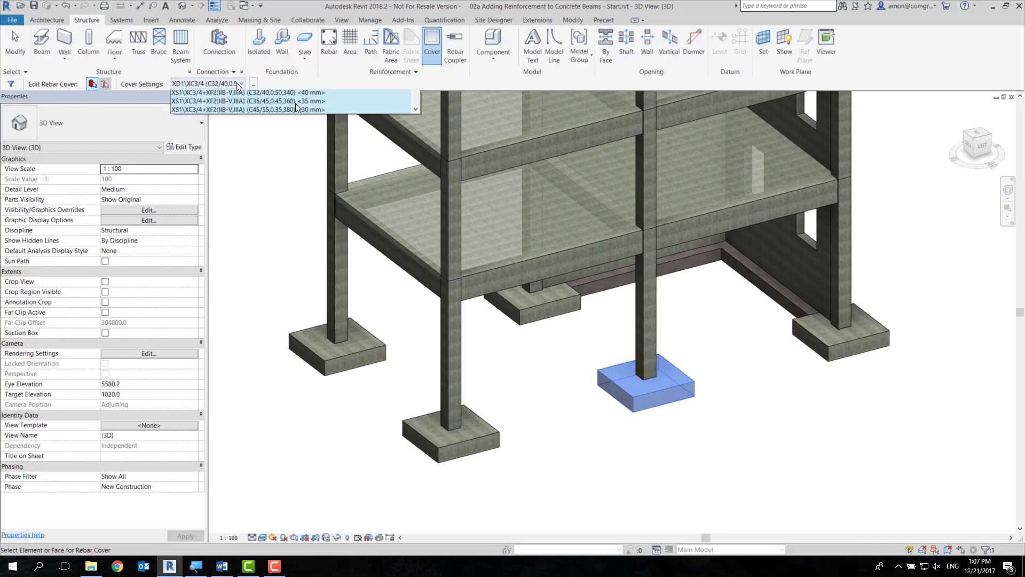
{"action": "scroll", "coordinate": [297, 193], "scroll_direction": "down", "scroll_amount": 1}
{"action": "scroll", "coordinate": [288, 278], "scroll_direction": "up", "scroll_amount": 3}
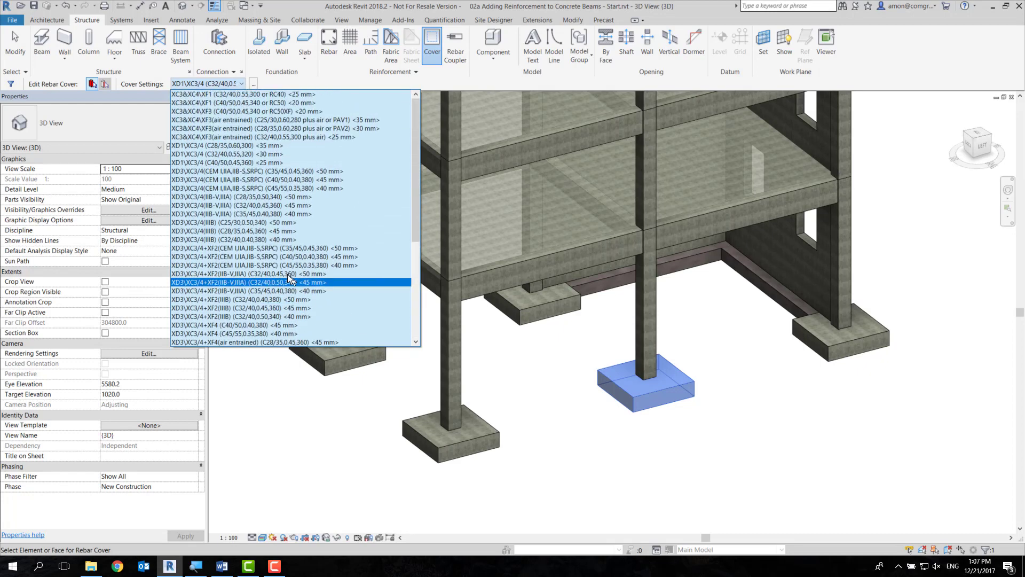
{"action": "scroll", "coordinate": [219, 101], "scroll_direction": "up", "scroll_amount": 3}
{"action": "left_click", "coordinate": [276, 120]}
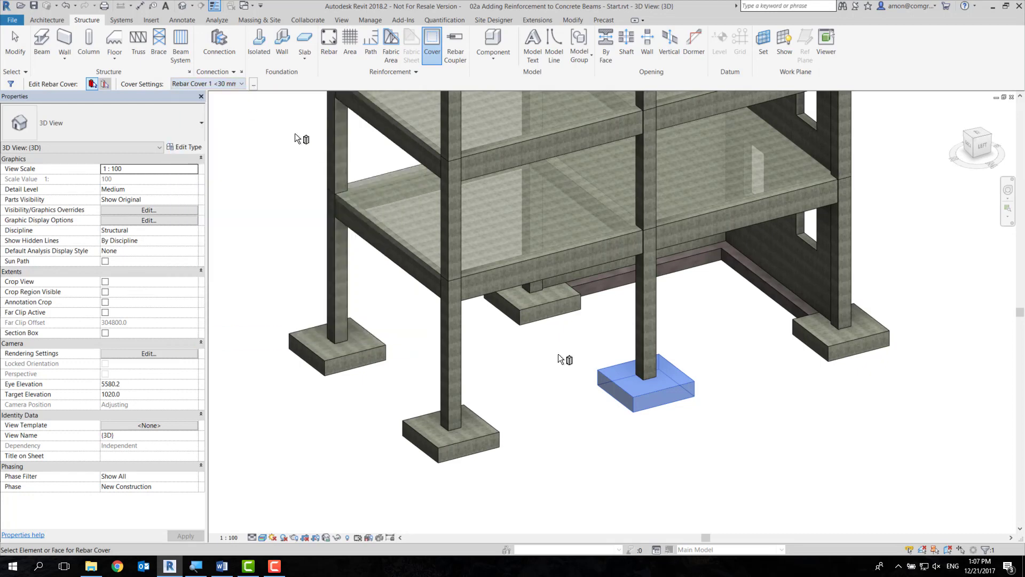
{"action": "left_click", "coordinate": [684, 404]}
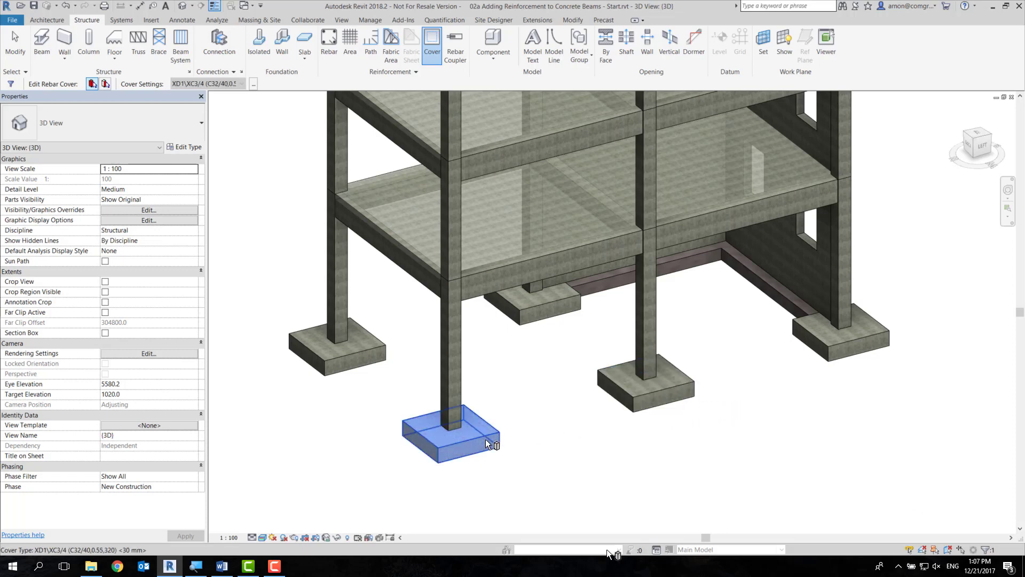
Step: Choose Rebar Cover 1 <30 mm> as the cover, then select the front-left footing to inspect it
{"action": "left_click", "coordinate": [241, 84]}
{"action": "scroll", "coordinate": [228, 101], "scroll_direction": "up", "scroll_amount": 1}
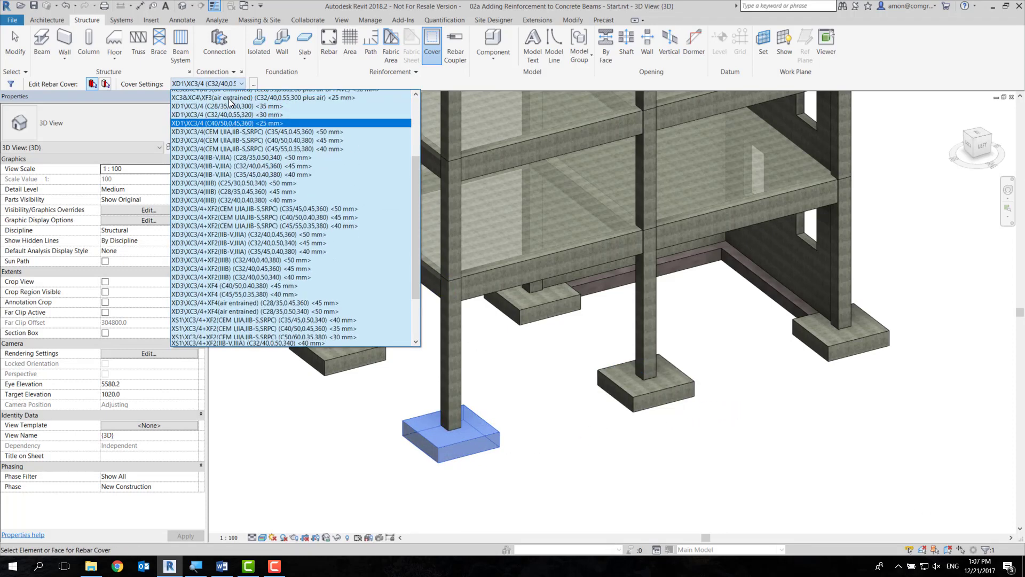
{"action": "scroll", "coordinate": [228, 98], "scroll_direction": "up", "scroll_amount": 4}
{"action": "left_click", "coordinate": [225, 98]}
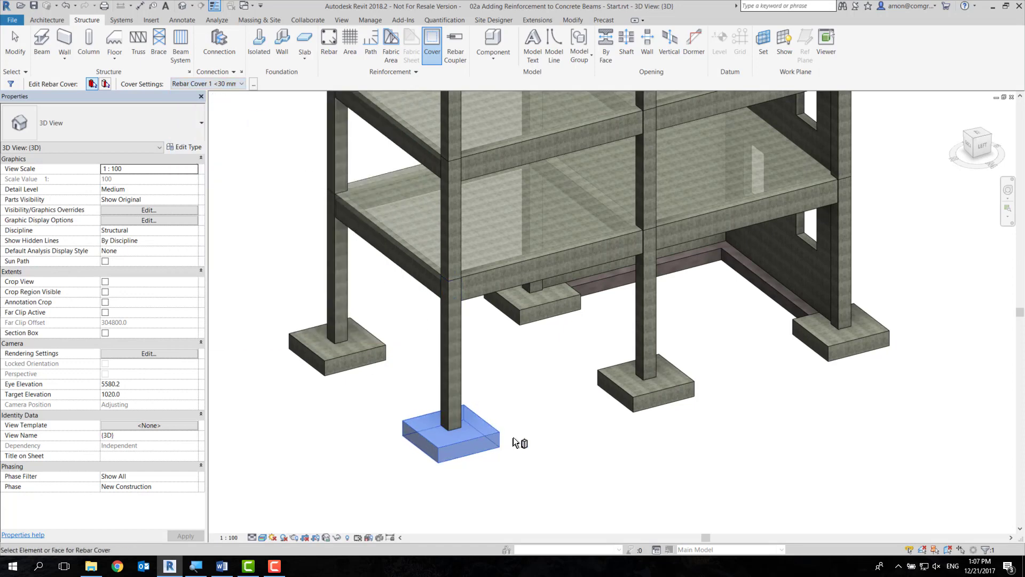
{"action": "key", "text": "Escape"}
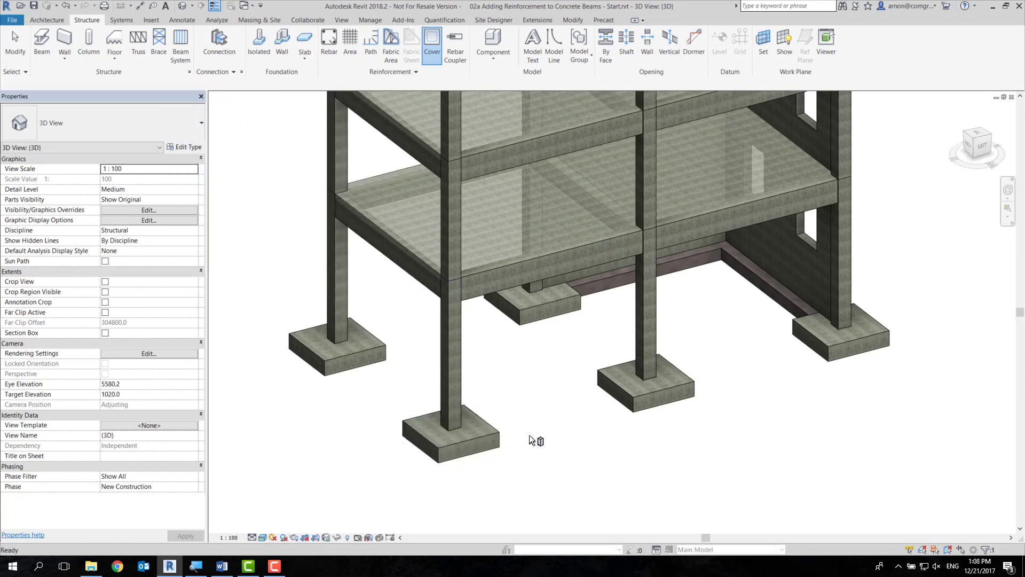
{"action": "left_click", "coordinate": [459, 441]}
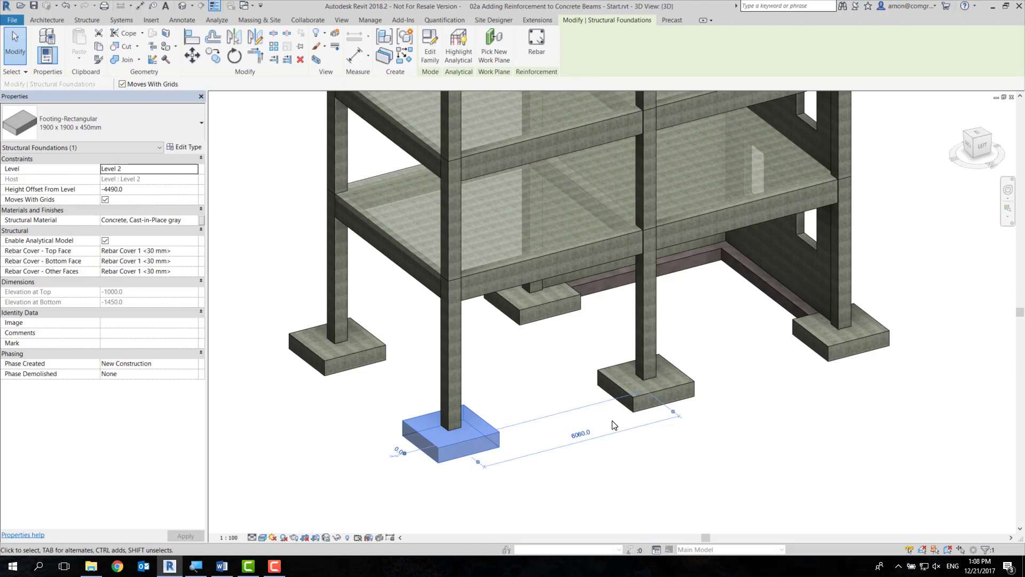
Step: Confirm the middle front footing's top face keeps Rebar Cover 1 <30 mm>
{"action": "left_click", "coordinate": [812, 441]}
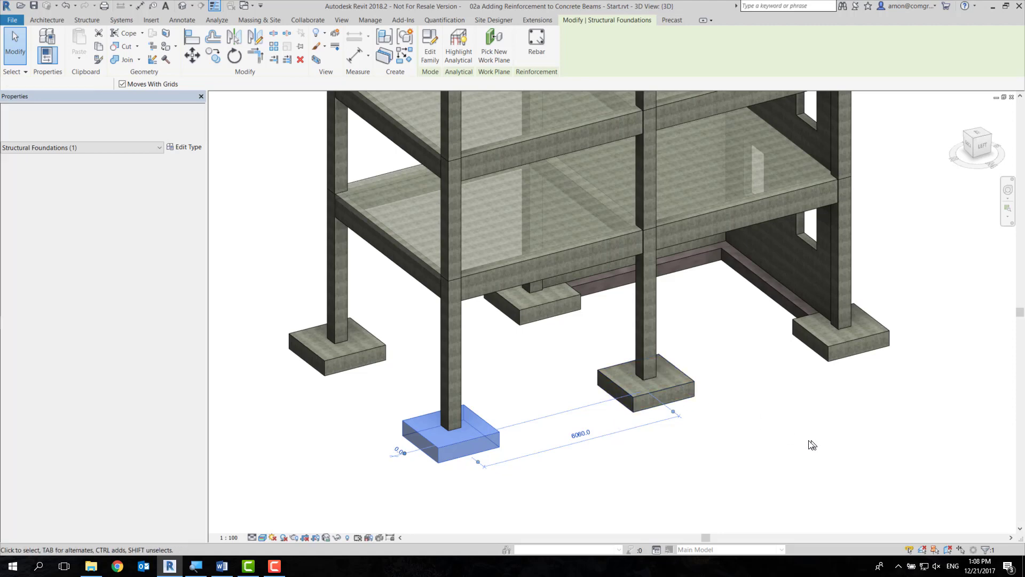
{"action": "left_click", "coordinate": [684, 388]}
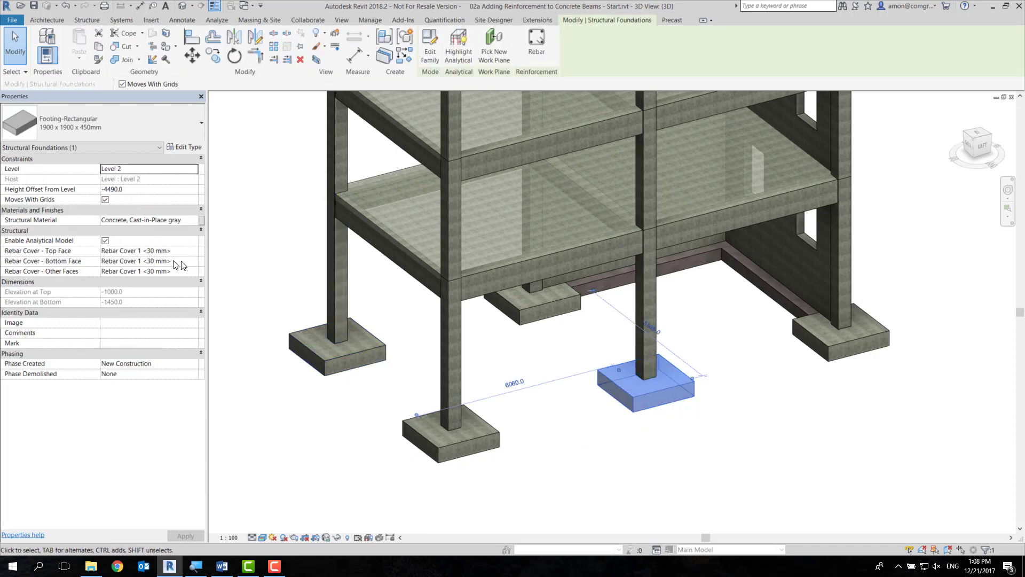
{"action": "left_click", "coordinate": [195, 252]}
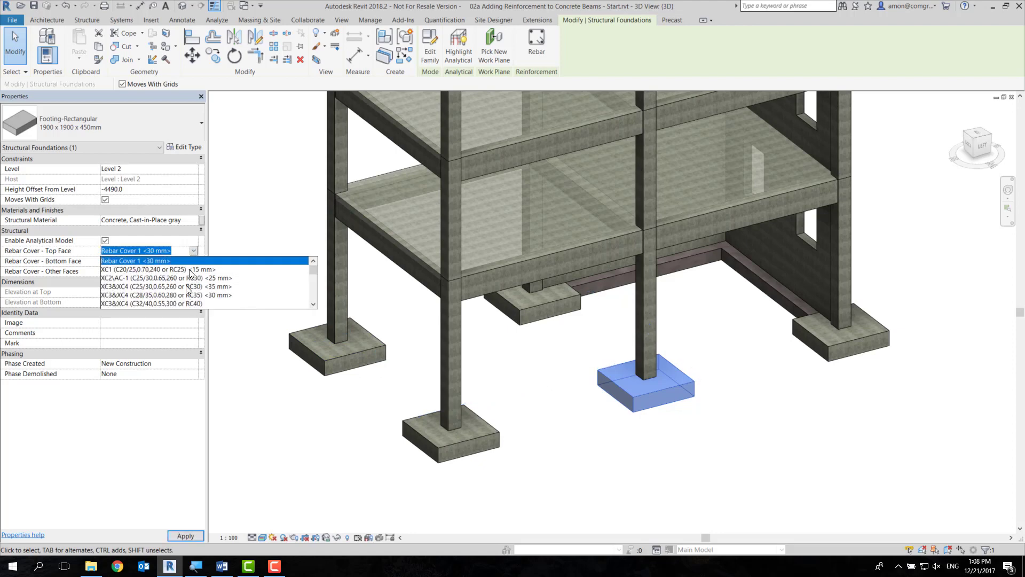
{"action": "left_click", "coordinate": [194, 252]}
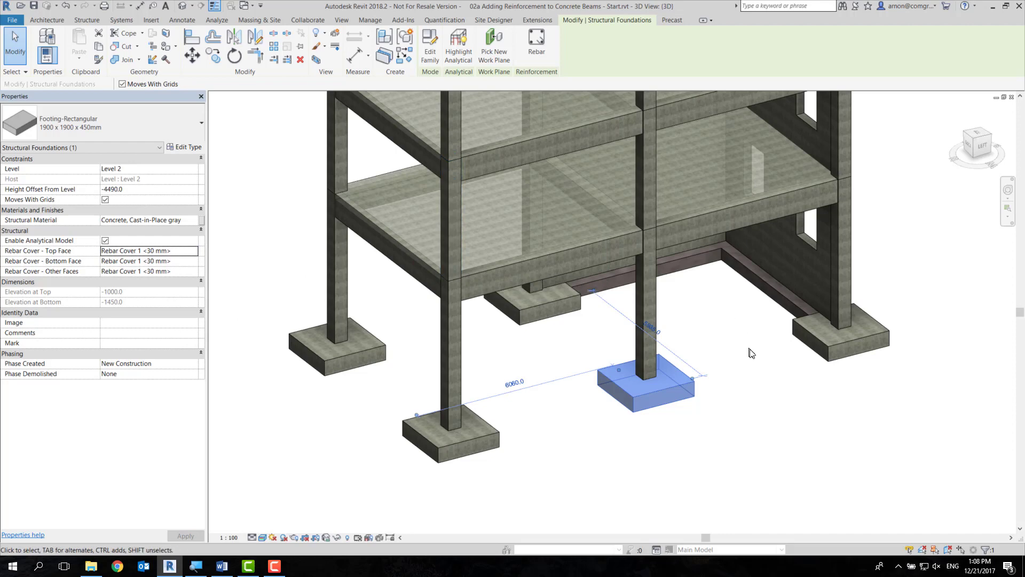
{"action": "left_click", "coordinate": [992, 519]}
Step: Window-select the foundations and columns with the Cover tool, then cancel and pan the model
{"action": "left_click", "coordinate": [432, 43]}
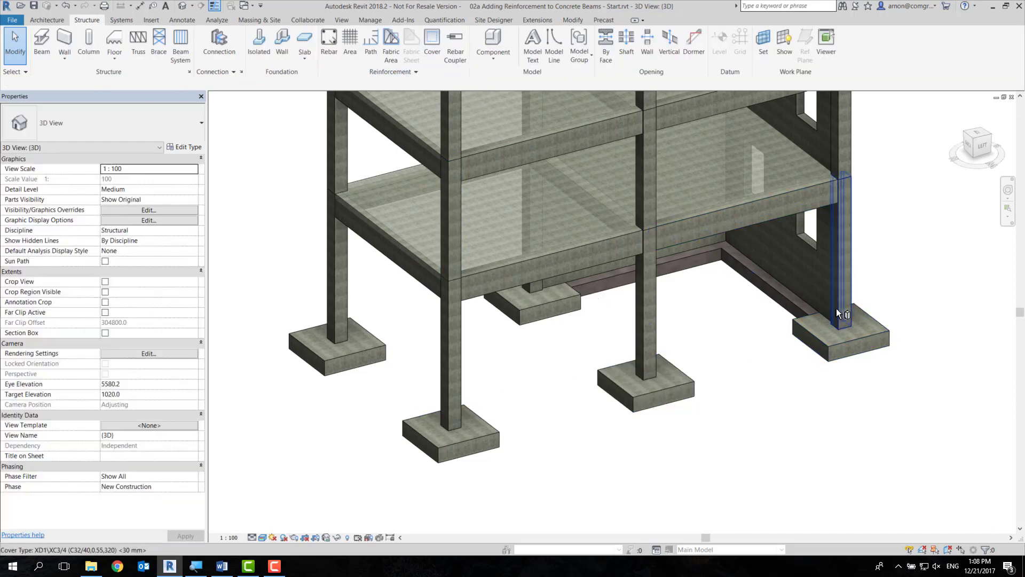
{"action": "mouse_move", "coordinate": [918, 315]}
{"action": "left_mouse_down"}
{"action": "mouse_move", "coordinate": [555, 500]}
{"action": "mouse_move", "coordinate": [348, 478]}
{"action": "mouse_move", "coordinate": [834, 480]}
{"action": "mouse_move", "coordinate": [961, 437]}
{"action": "left_mouse_up"}
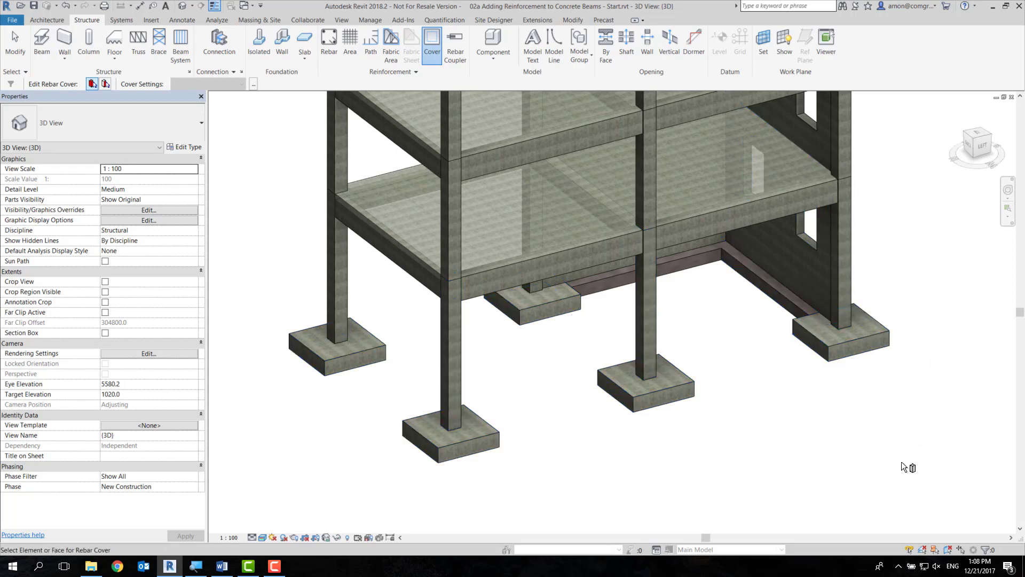
{"action": "key", "text": "Escape"}
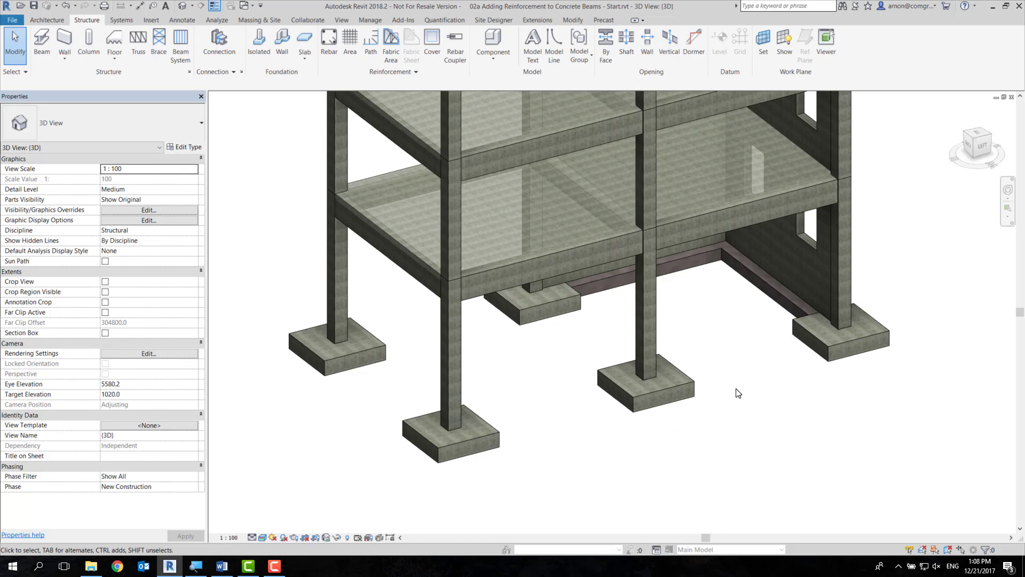
{"action": "middle_click_drag", "start_coordinate": [627, 448], "coordinate": [599, 435]}
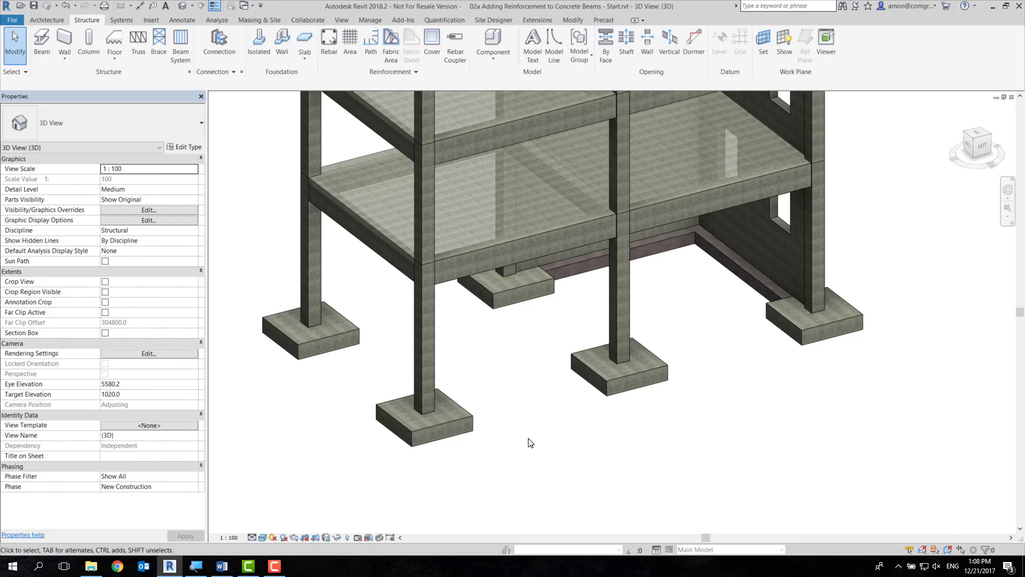
Step: Show the Project Browser and open the Level 2 structural plan, zoomed toward the grid C beam
{"action": "right_click", "coordinate": [307, 461]}
{"action": "mouse_move", "coordinate": [334, 443]}
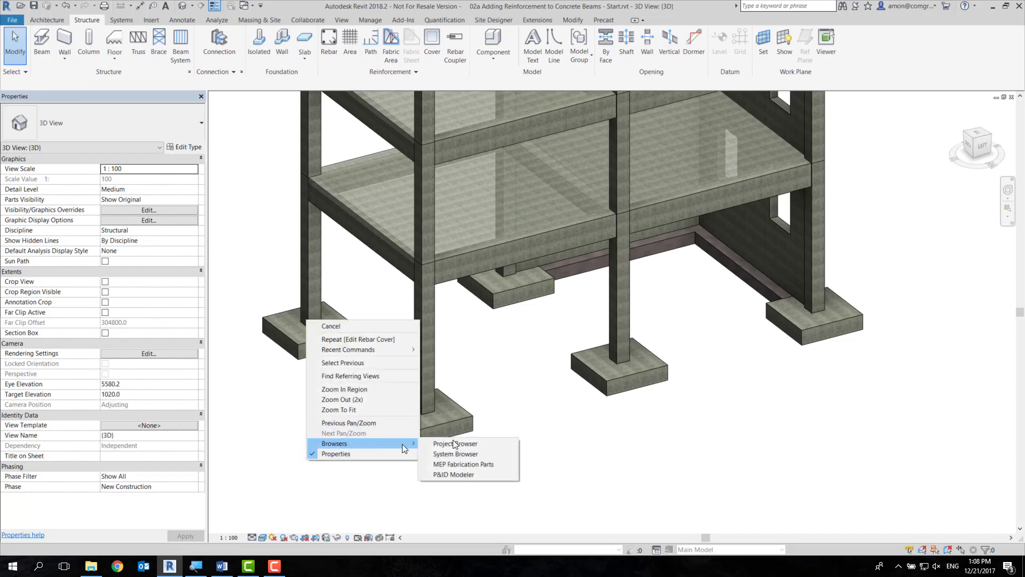
{"action": "left_click", "coordinate": [472, 445]}
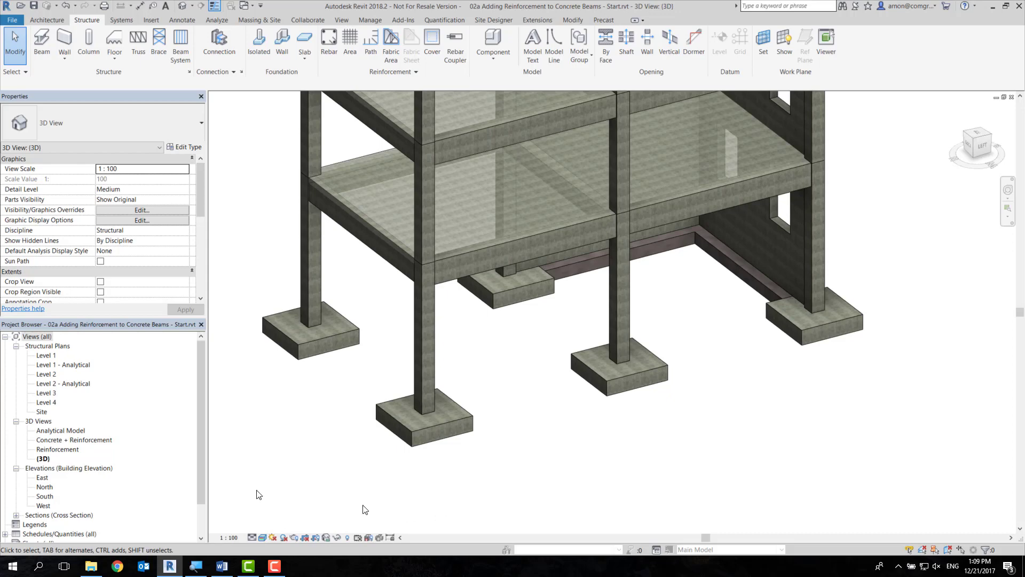
{"action": "double_click", "coordinate": [54, 375]}
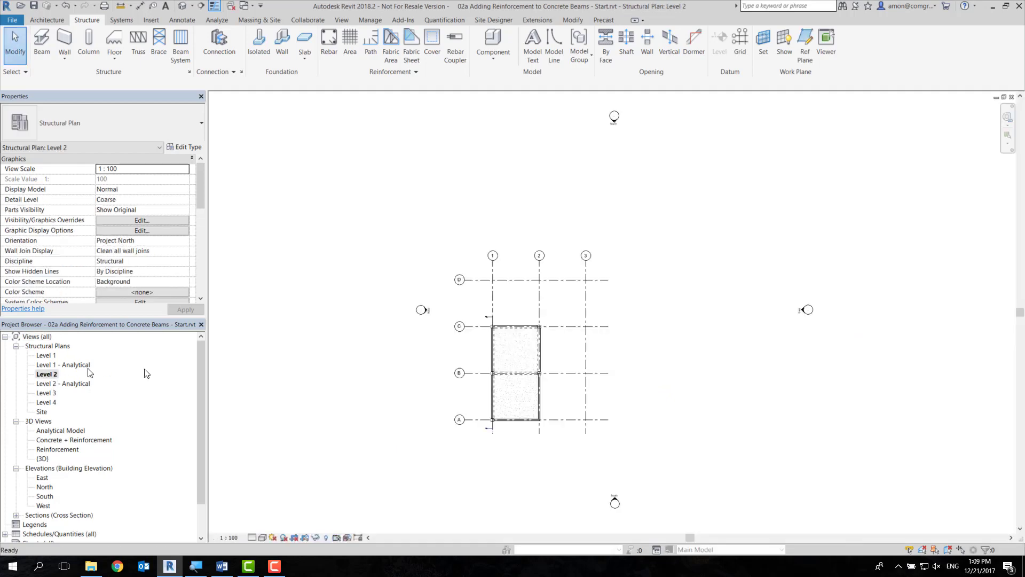
{"action": "scroll", "coordinate": [477, 347], "scroll_direction": "up", "scroll_amount": 2}
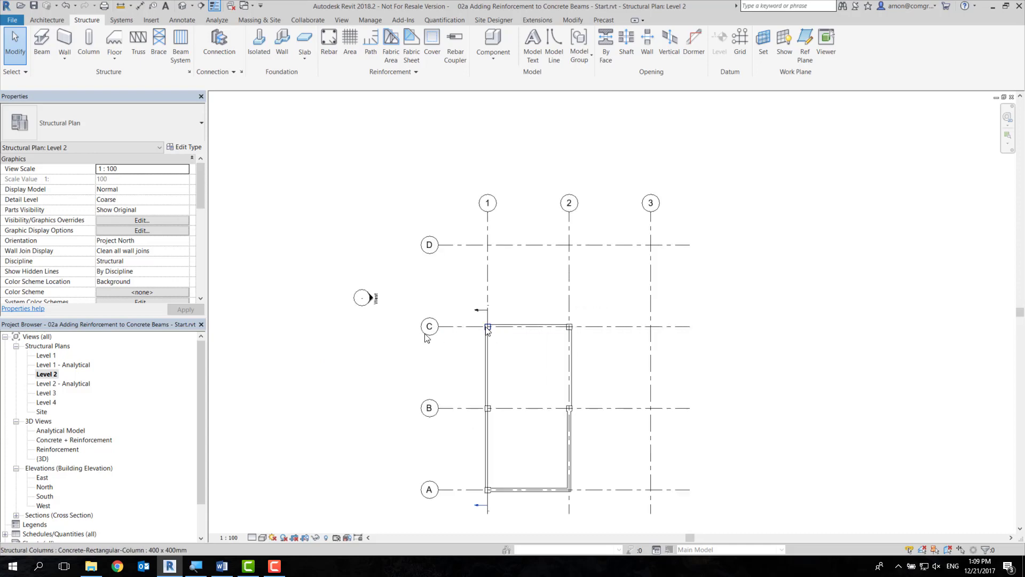
{"action": "scroll", "coordinate": [478, 347], "scroll_direction": "up", "scroll_amount": 3}
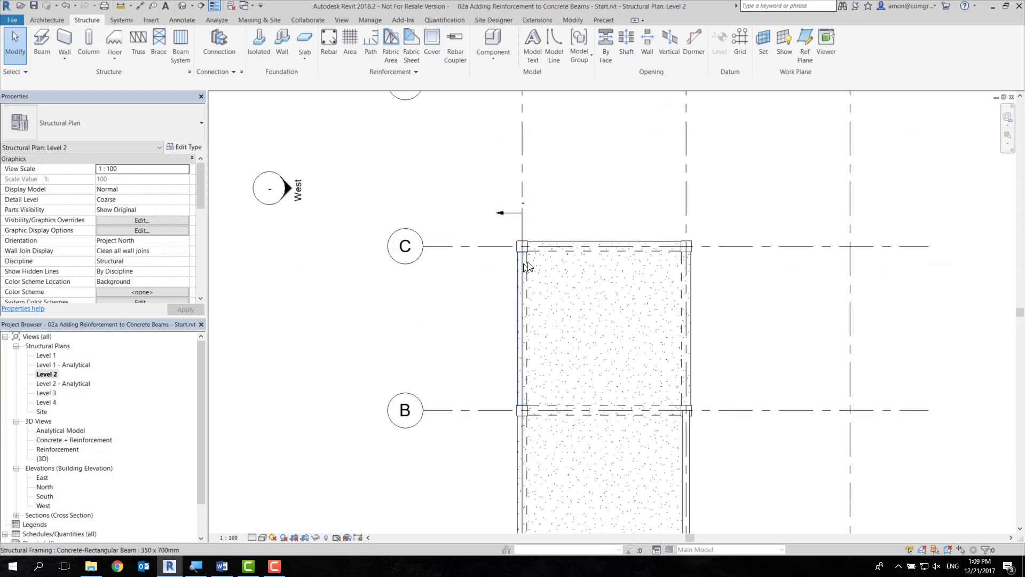
{"action": "middle_click_drag", "start_coordinate": [524, 265], "coordinate": [480, 246]}
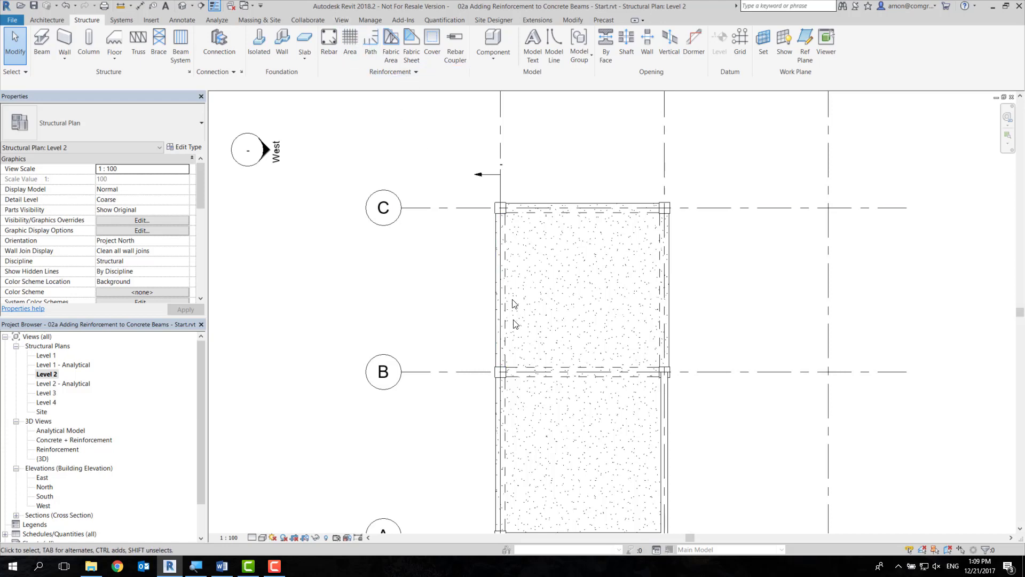
Step: Draw Section 2 across the grid 1 beam between grids C and B with a shallow depth
{"action": "middle_click_drag", "start_coordinate": [503, 323], "coordinate": [486, 266]}
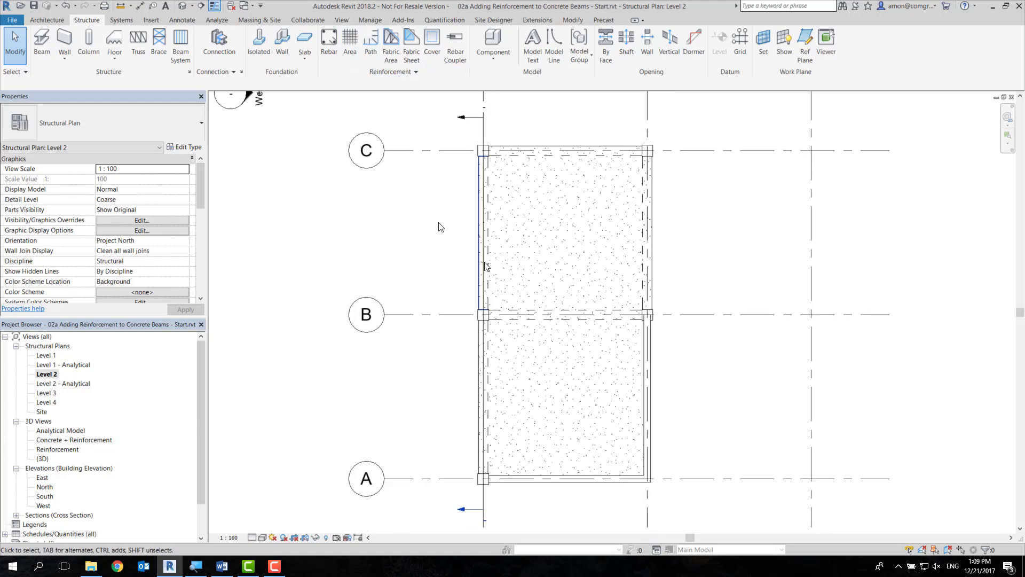
{"action": "left_click", "coordinate": [339, 20]}
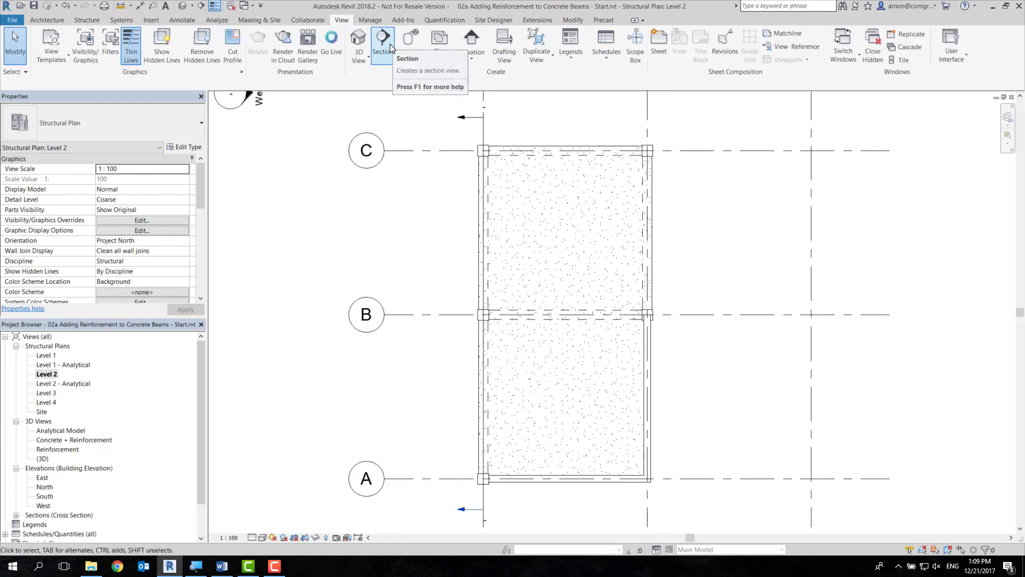
{"action": "left_click", "coordinate": [390, 48]}
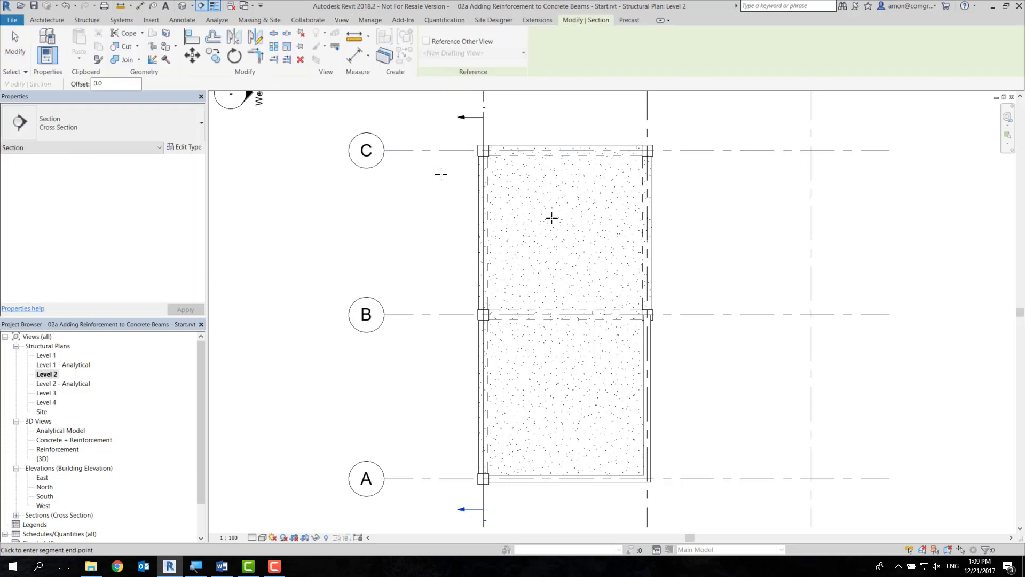
{"action": "left_click", "coordinate": [441, 174]}
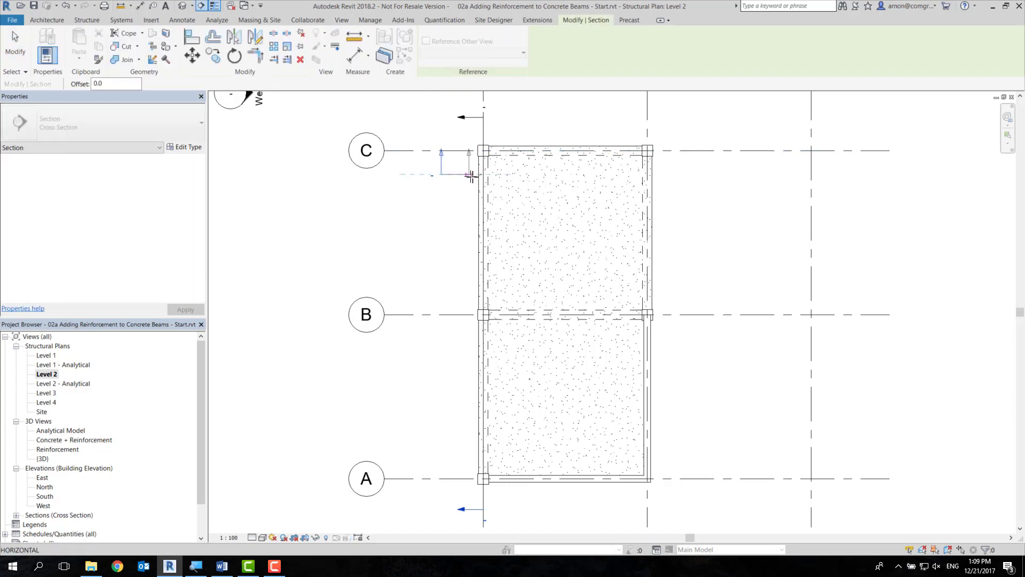
{"action": "left_click", "coordinate": [514, 174]}
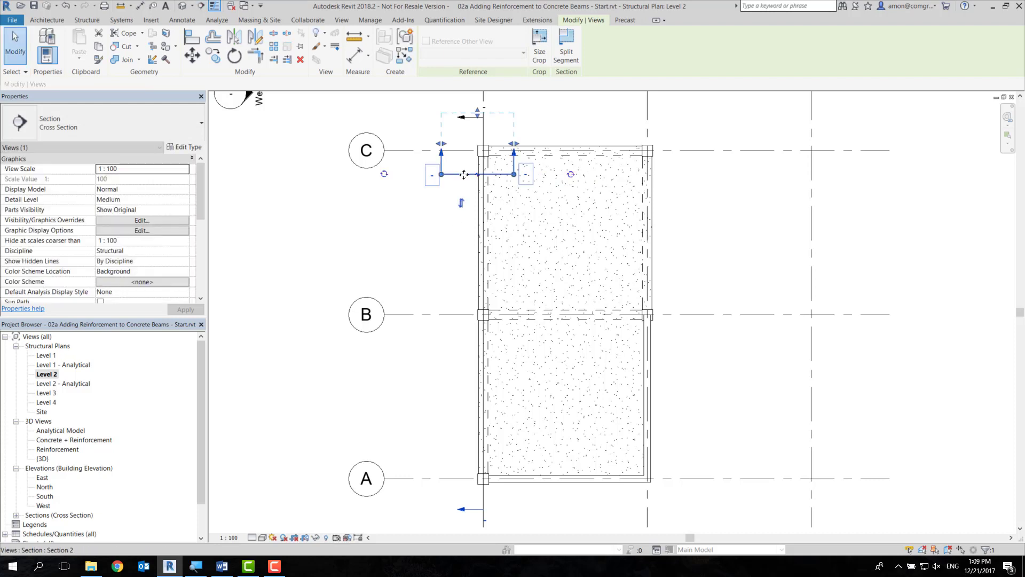
{"action": "left_click_drag", "start_coordinate": [463, 174], "coordinate": [466, 222]}
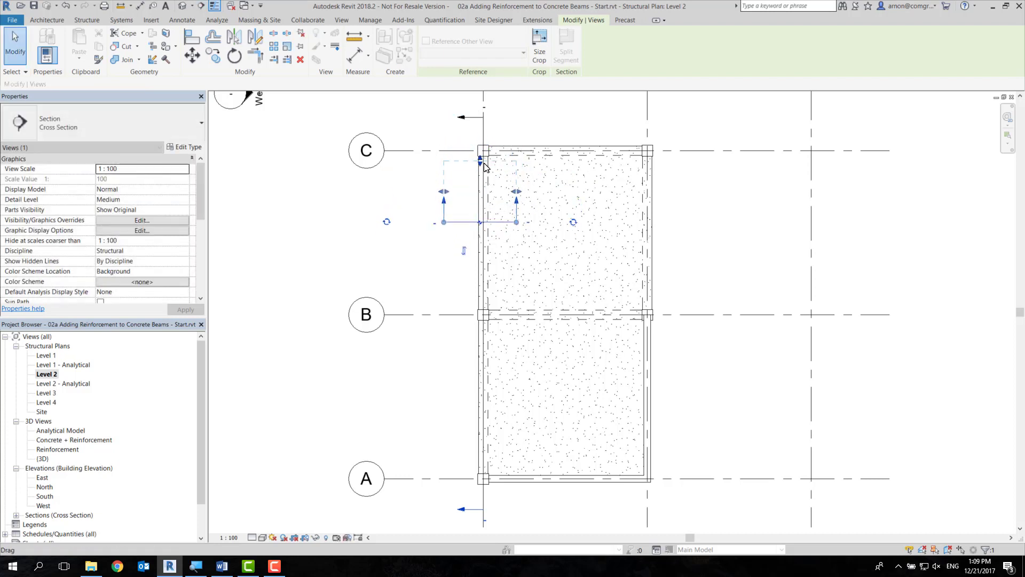
{"action": "left_click_drag", "start_coordinate": [486, 167], "coordinate": [483, 196]}
{"action": "scroll", "coordinate": [419, 212], "scroll_direction": "up", "scroll_amount": 2}
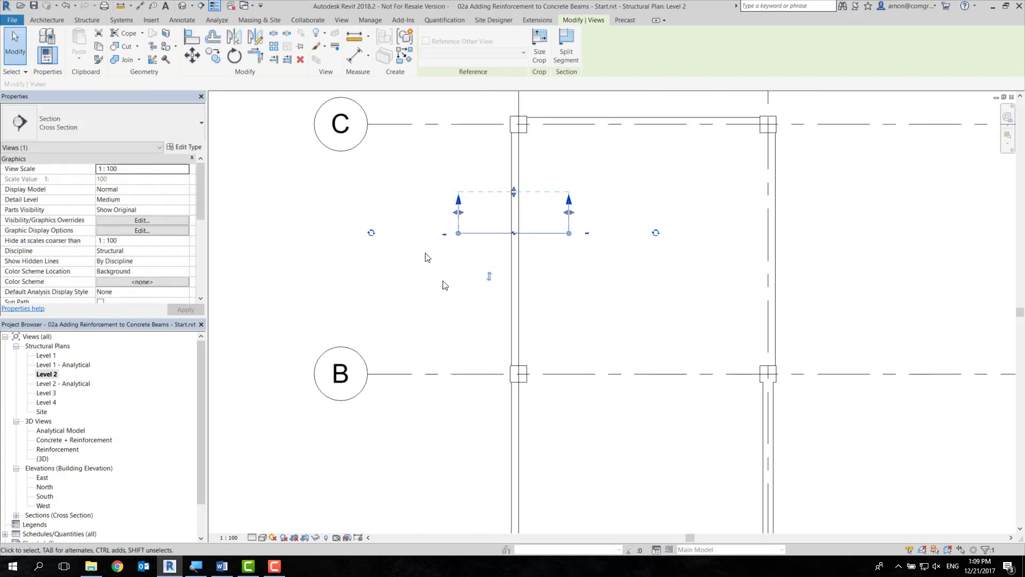
{"action": "left_click", "coordinate": [442, 285]}
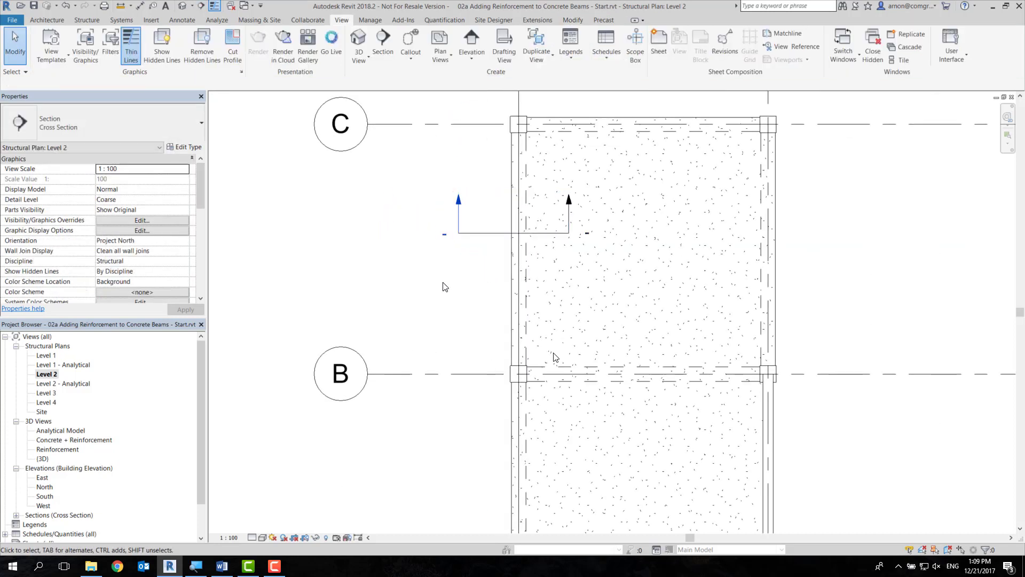
Step: Open Section 2 and zoom in toward the concrete beam
{"action": "double_click", "coordinate": [459, 203]}
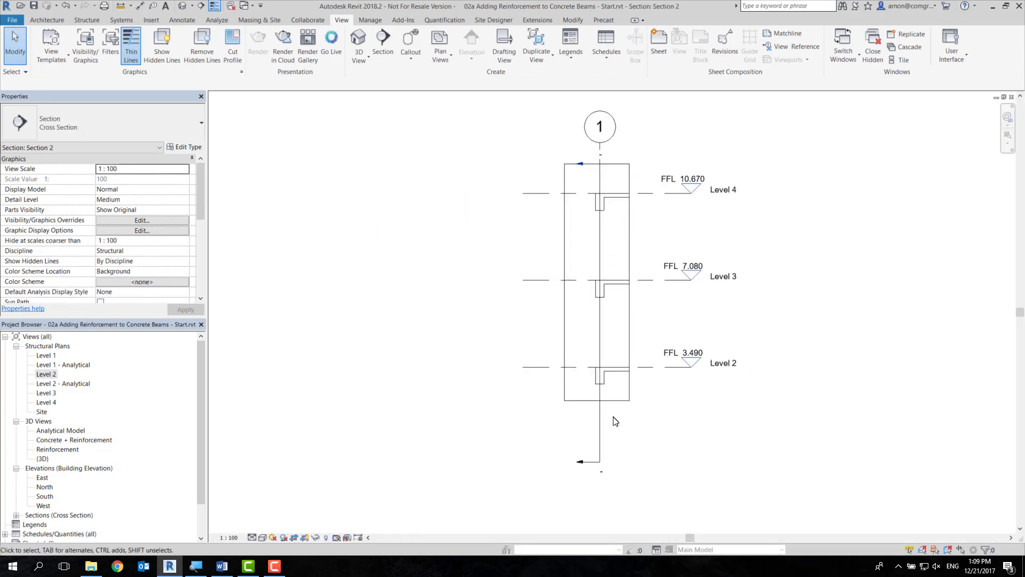
{"action": "scroll", "coordinate": [614, 419], "scroll_direction": "up", "scroll_amount": 3}
{"action": "scroll", "coordinate": [609, 393], "scroll_direction": "up", "scroll_amount": 3}
{"action": "scroll", "coordinate": [587, 342], "scroll_direction": "down", "scroll_amount": 2}
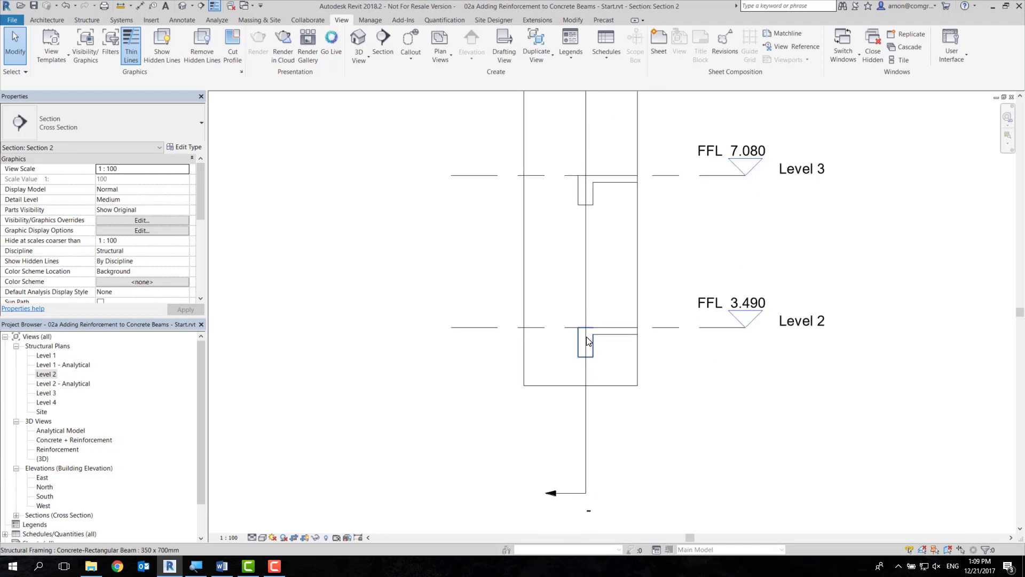
{"action": "scroll", "coordinate": [587, 340], "scroll_direction": "down", "scroll_amount": 3}
{"action": "scroll", "coordinate": [592, 344], "scroll_direction": "up", "scroll_amount": 2}
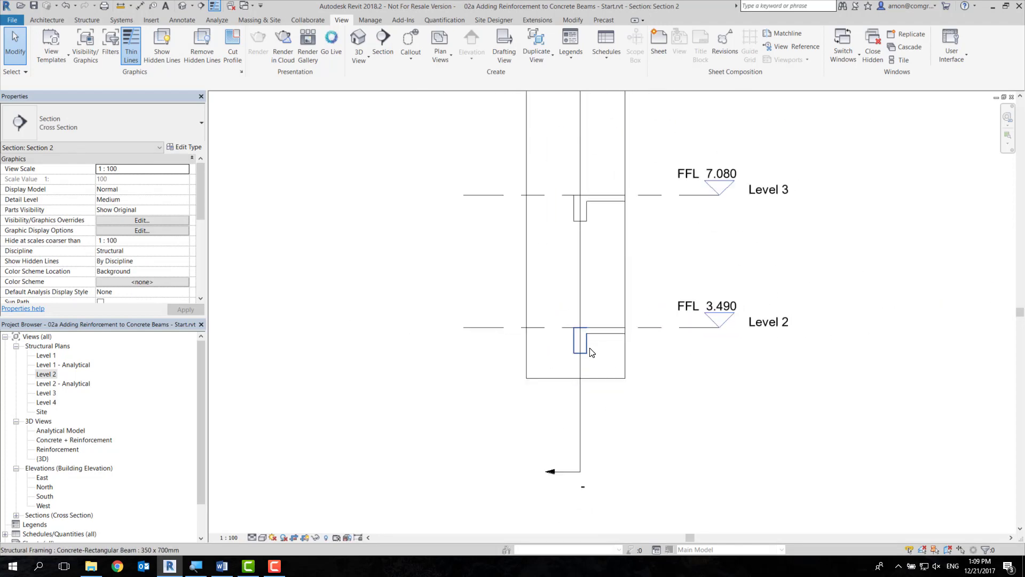
{"action": "left_click", "coordinate": [590, 352]}
{"action": "key", "text": "Escape"}
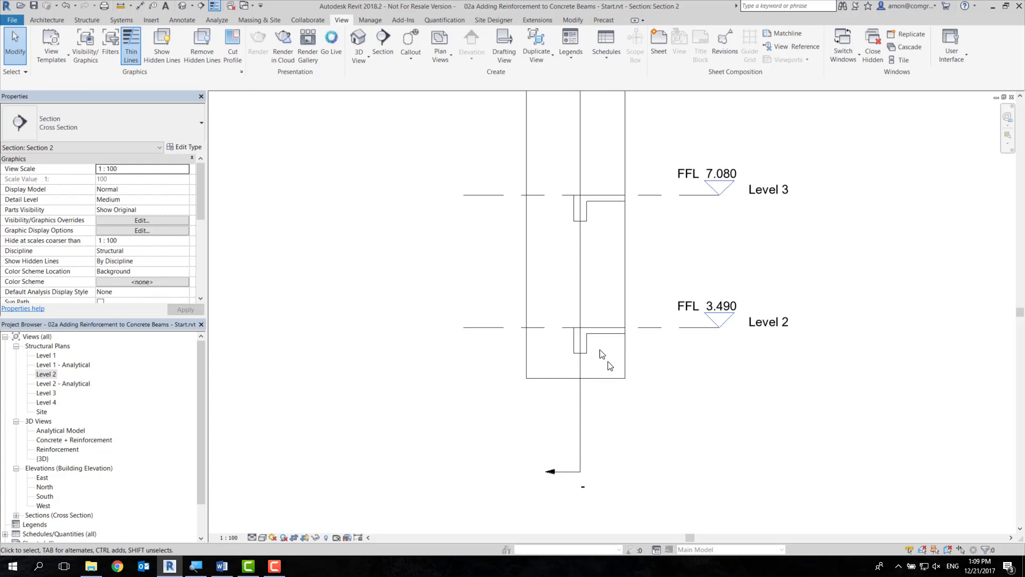
Step: Pan and zoom until the Level 2 beam profile fills the view
{"action": "scroll", "coordinate": [613, 365], "scroll_direction": "up", "scroll_amount": 2}
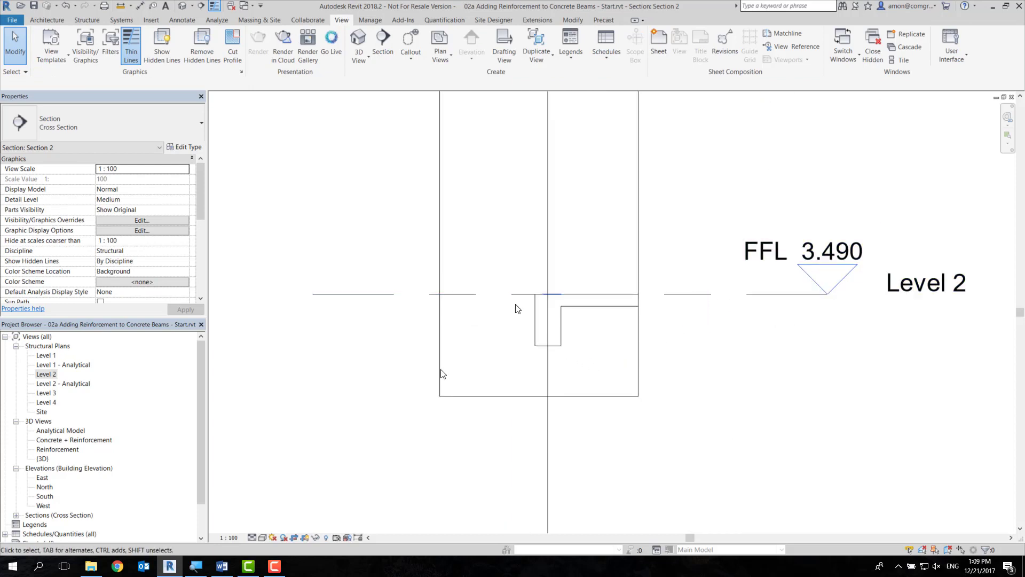
{"action": "left_click", "coordinate": [274, 565]}
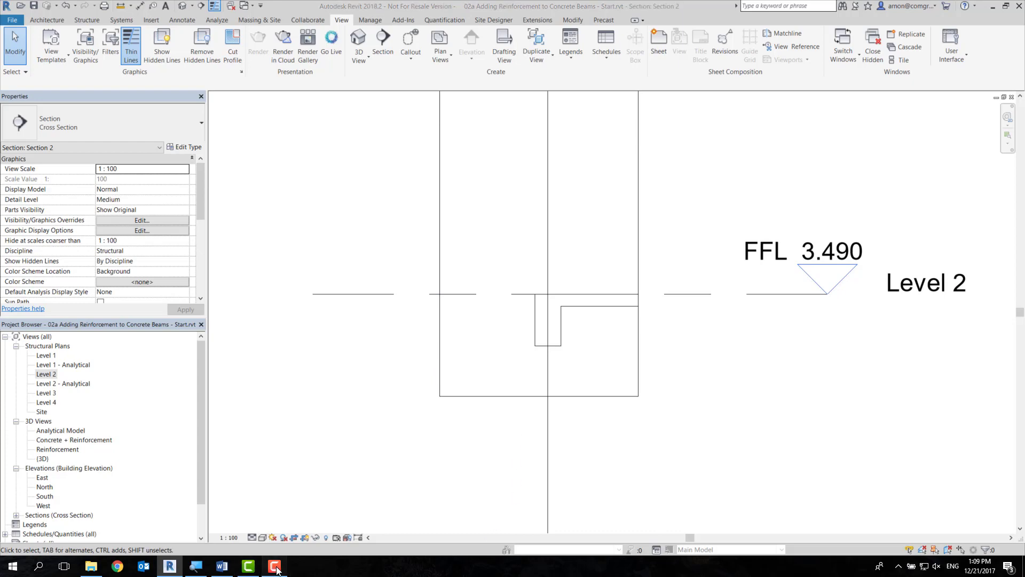
{"action": "left_click", "coordinate": [967, 517]}
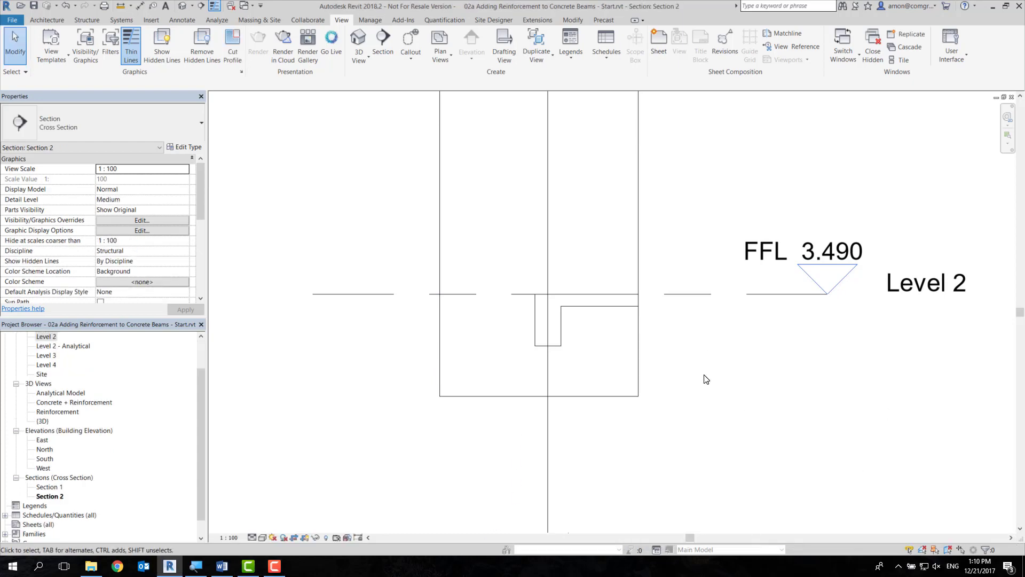
{"action": "scroll", "coordinate": [709, 376], "scroll_direction": "down", "scroll_amount": 2}
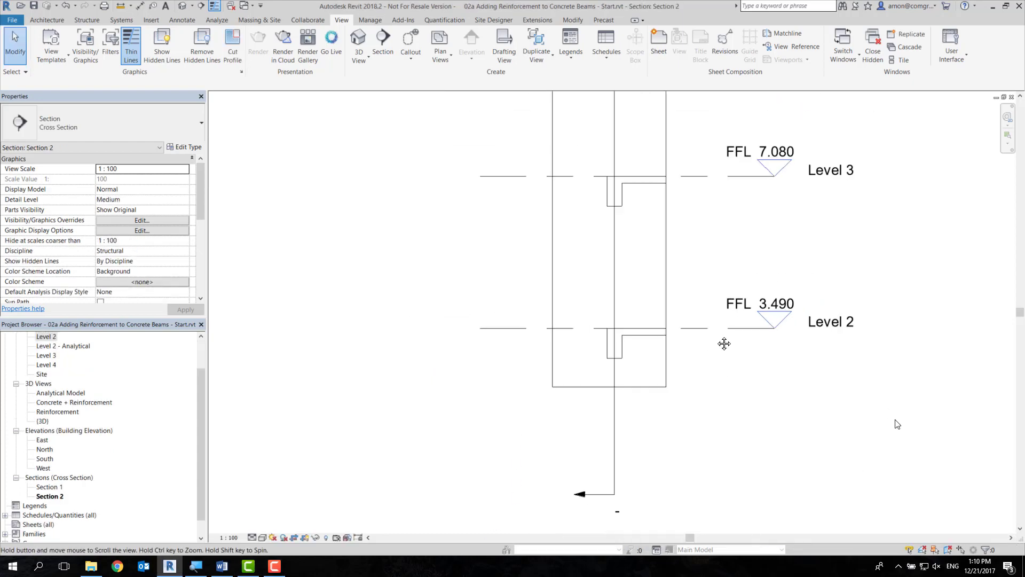
{"action": "mouse_move", "coordinate": [721, 343]}
{"action": "middle_mouse_down"}
{"action": "mouse_move", "coordinate": [710, 401]}
{"action": "mouse_move", "coordinate": [633, 380]}
{"action": "middle_mouse_up"}
{"action": "scroll", "coordinate": [516, 406], "scroll_direction": "up", "scroll_amount": 3}
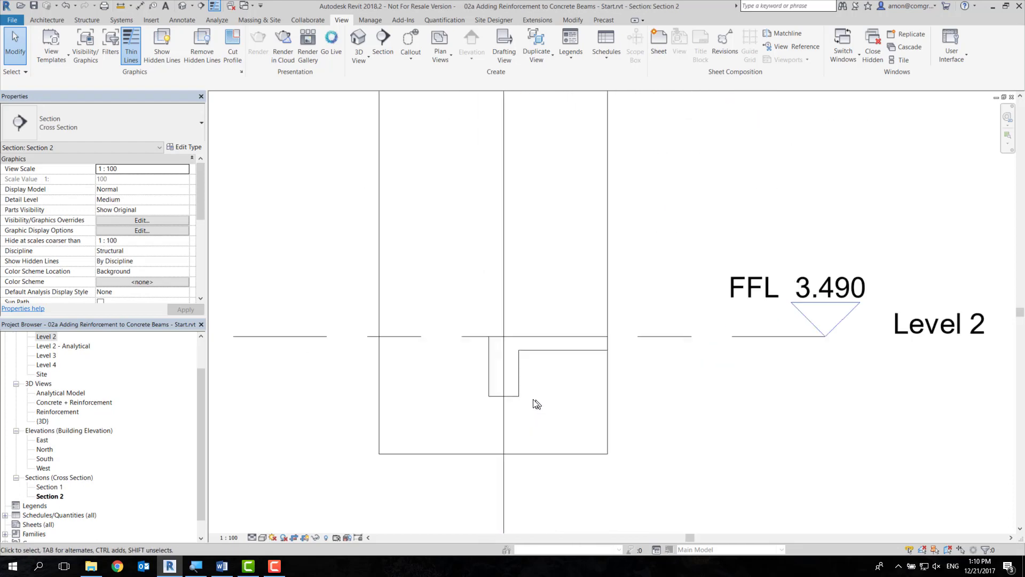
Step: Select the Level 2 beam and start Rebar placement, accepting the shape-definitions notice
{"action": "left_click", "coordinate": [510, 393]}
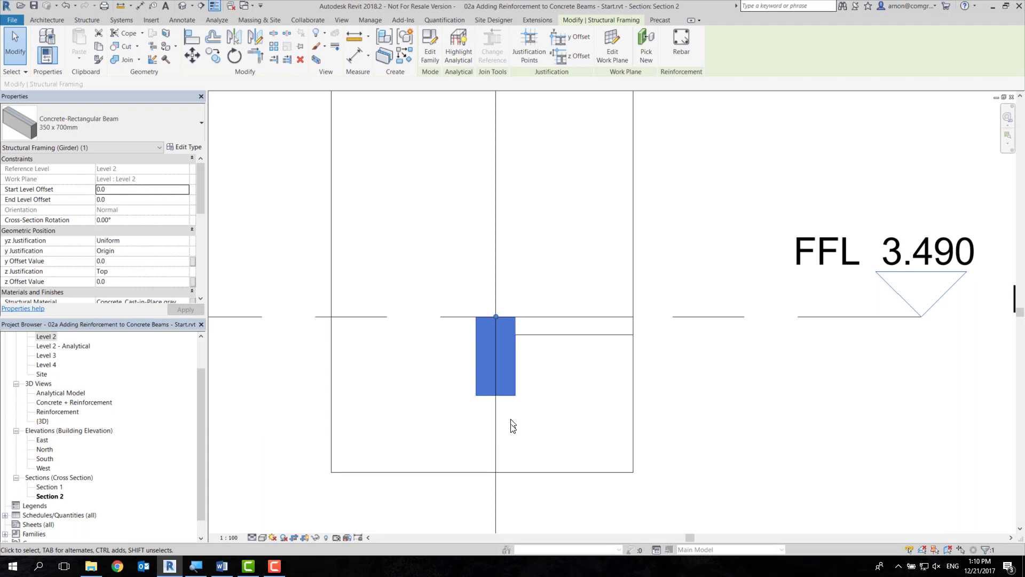
{"action": "left_click", "coordinate": [685, 56]}
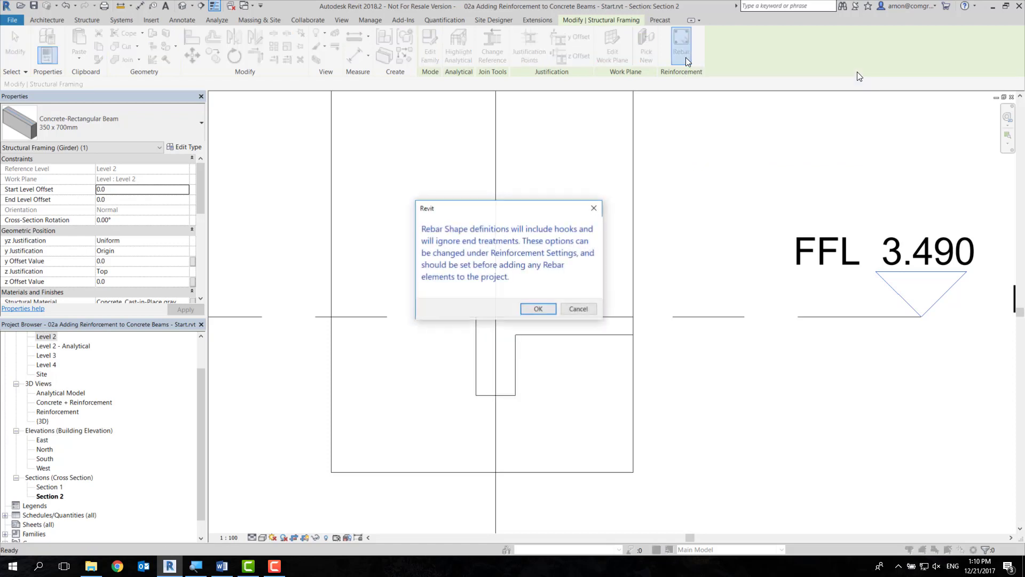
{"action": "left_click", "coordinate": [538, 309]}
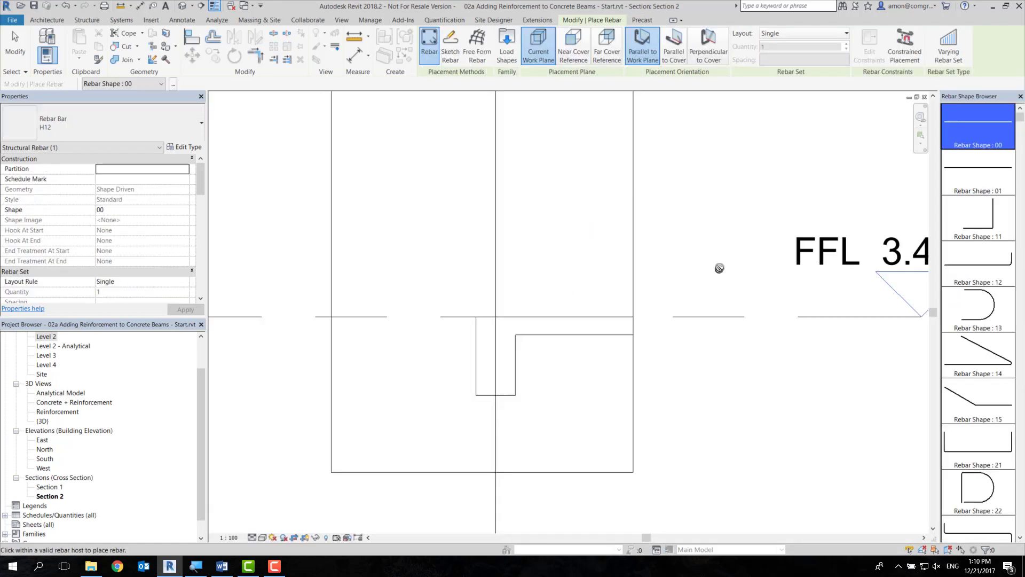
{"action": "middle_click_drag", "start_coordinate": [874, 194], "coordinate": [843, 187]}
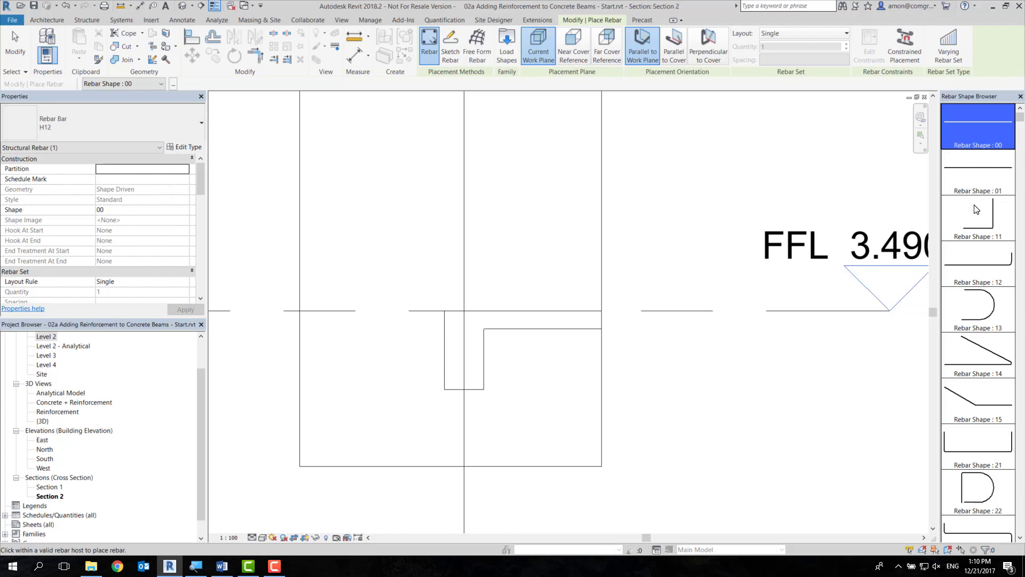
{"action": "left_click_drag", "start_coordinate": [974, 208], "coordinate": [976, 215]}
Step: Bring back the Rebar Shape Browser and list the bar types H6–H50
{"action": "left_click", "coordinate": [1021, 96]}
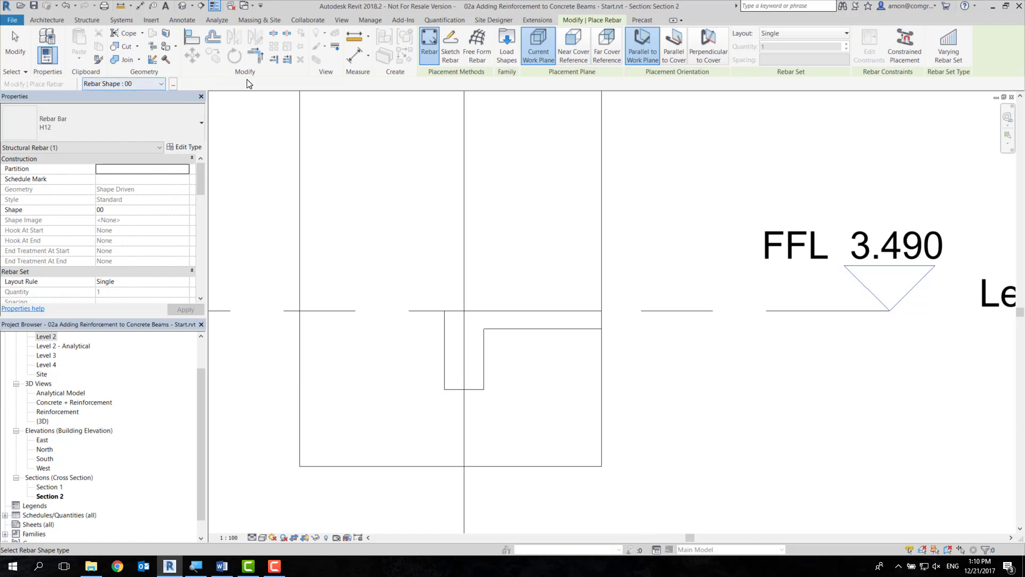
{"action": "left_click", "coordinate": [176, 85]}
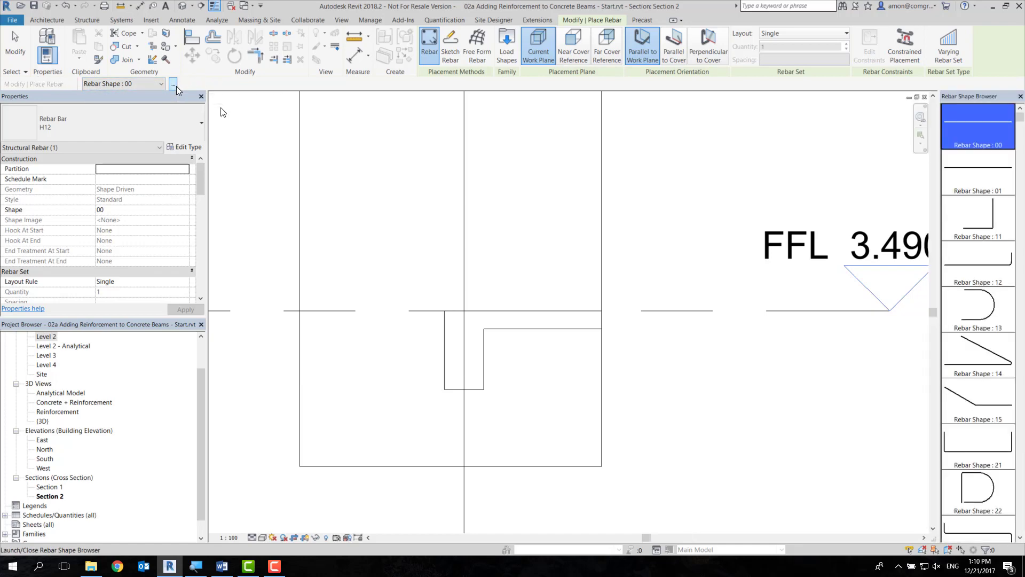
{"action": "left_click", "coordinate": [173, 85]}
{"action": "left_click", "coordinate": [174, 84]}
{"action": "left_click", "coordinate": [174, 85]}
{"action": "left_click", "coordinate": [174, 85]}
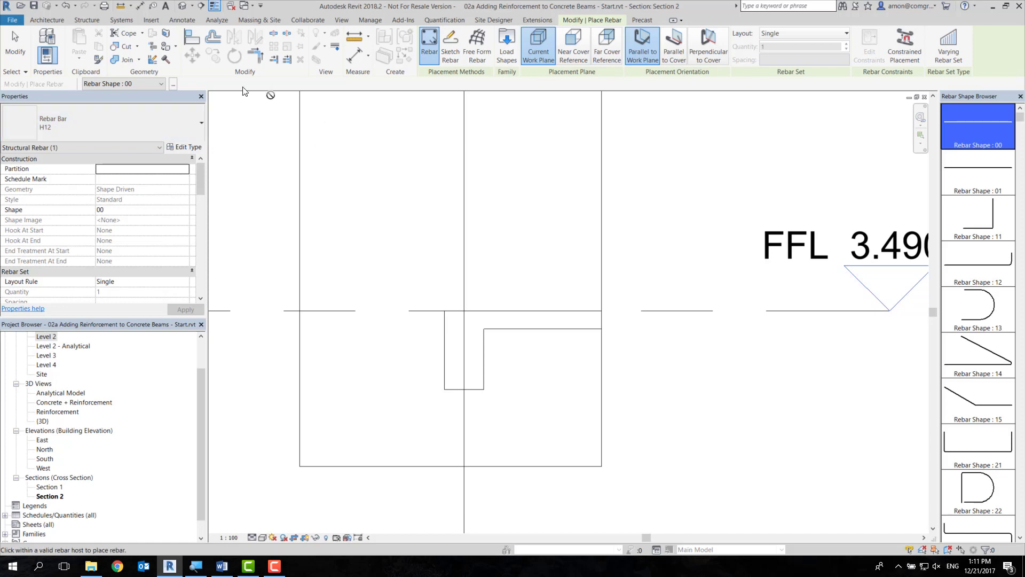
{"action": "left_click", "coordinate": [133, 127]}
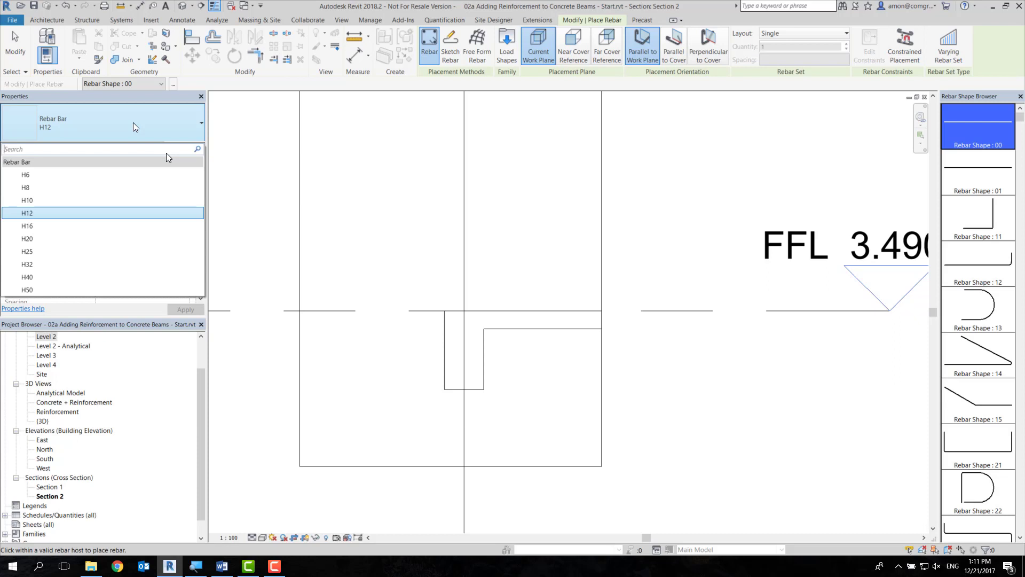
Step: Duplicate bar type H12 as a new type named RB9
{"action": "left_click", "coordinate": [133, 127]}
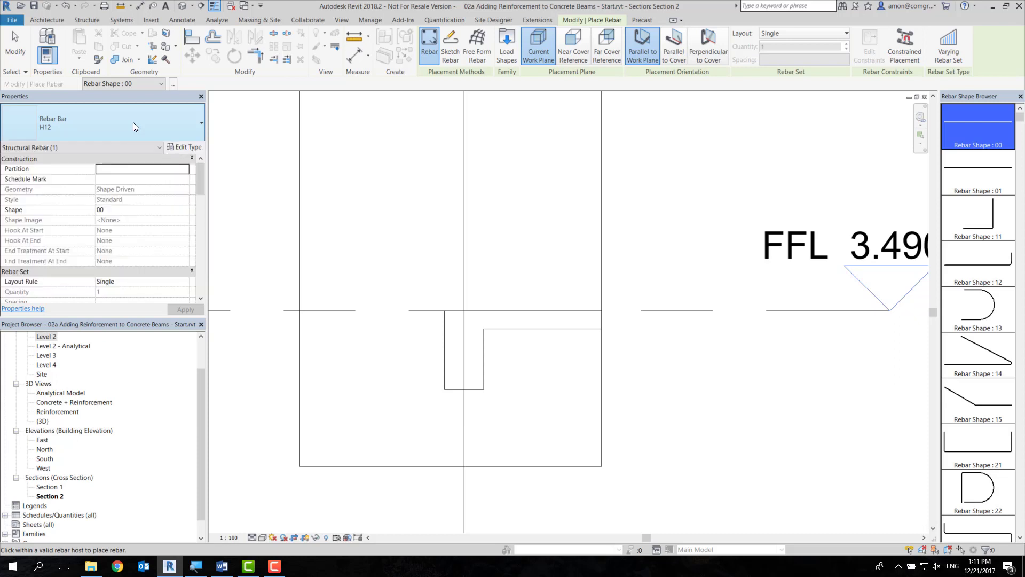
{"action": "left_click", "coordinate": [182, 149]}
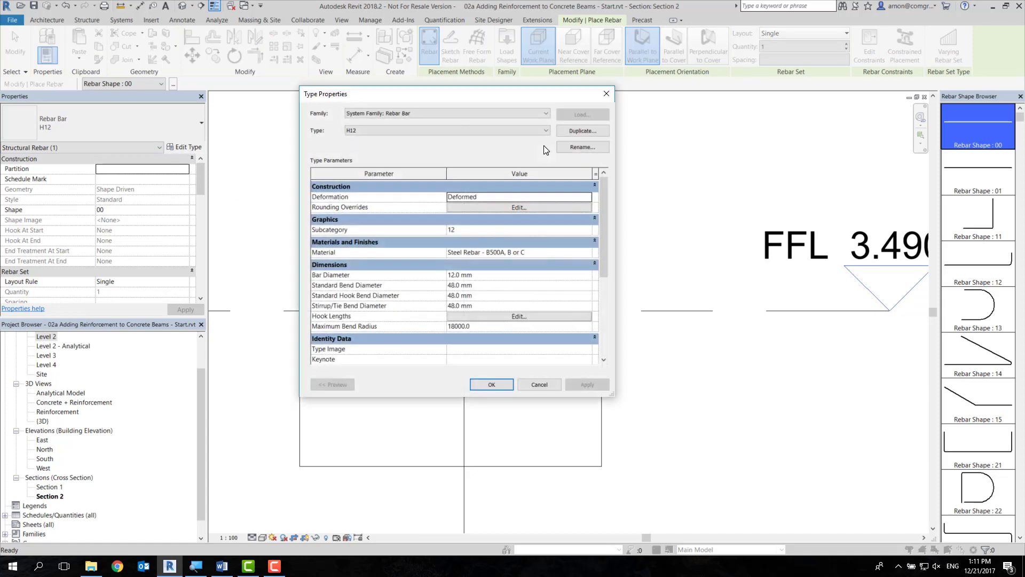
{"action": "left_click", "coordinate": [587, 130]}
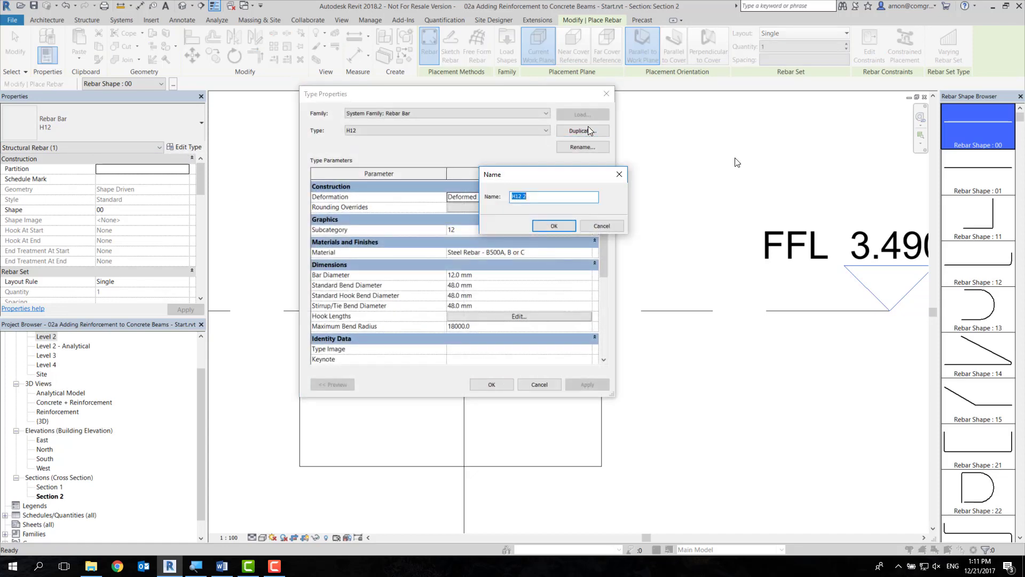
{"action": "type", "text": "RB9"}
{"action": "left_click", "coordinate": [551, 230]}
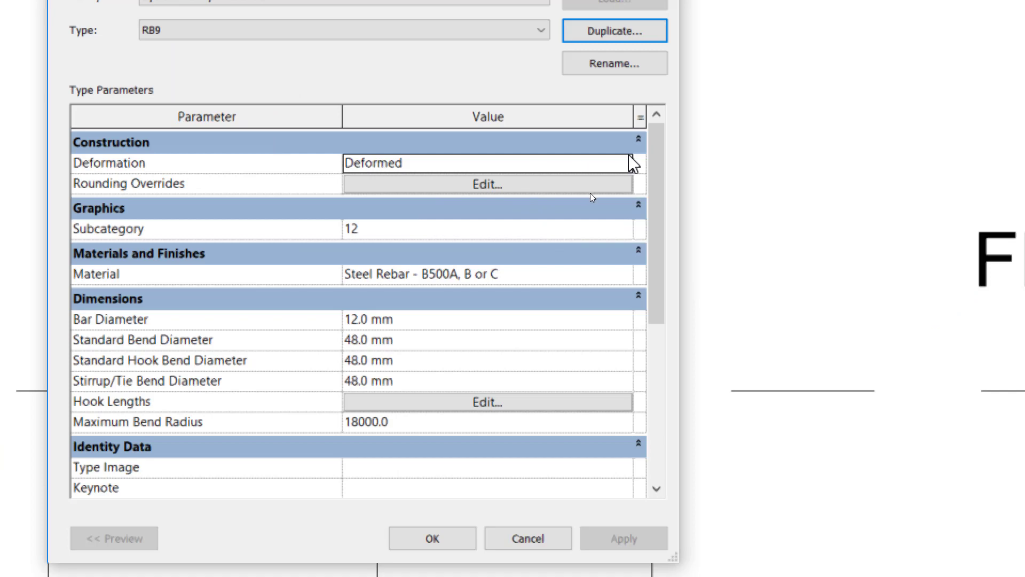
Step: Give RB9 Plain deformation and a 9 mm bar diameter, and save it
{"action": "left_click", "coordinate": [628, 170]}
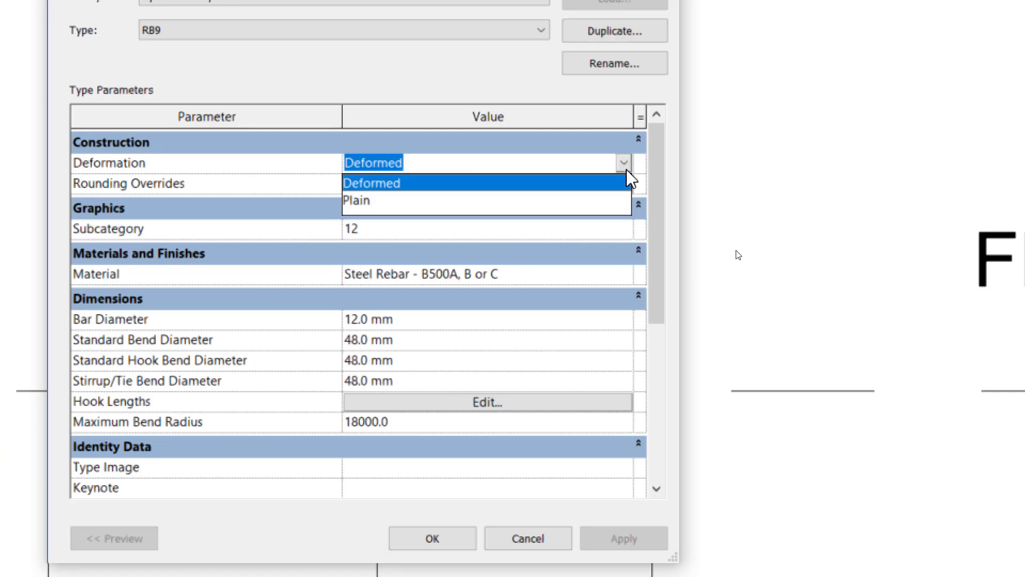
{"action": "left_click", "coordinate": [588, 199]}
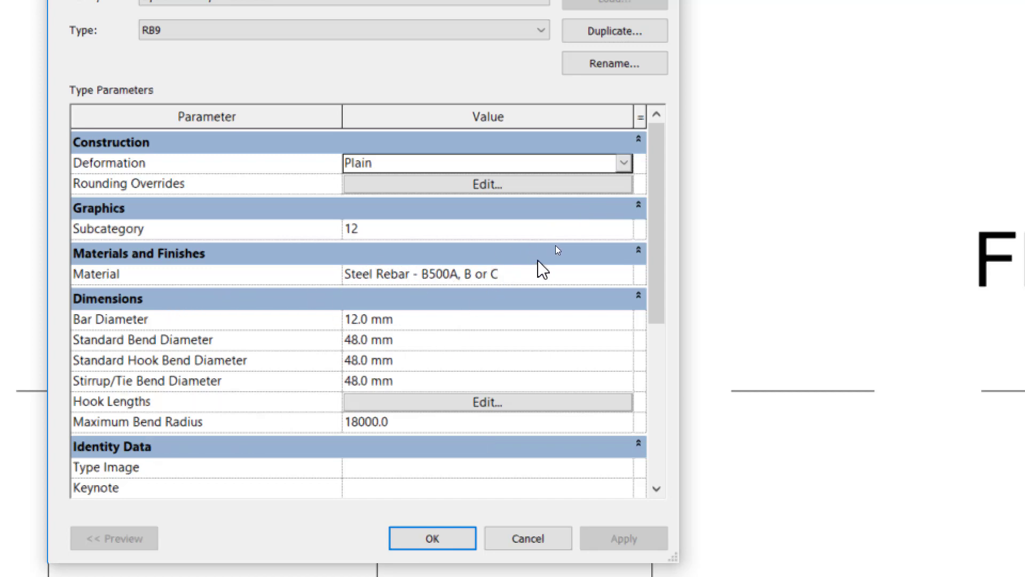
{"action": "left_click_drag", "start_coordinate": [657, 270], "coordinate": [657, 281]}
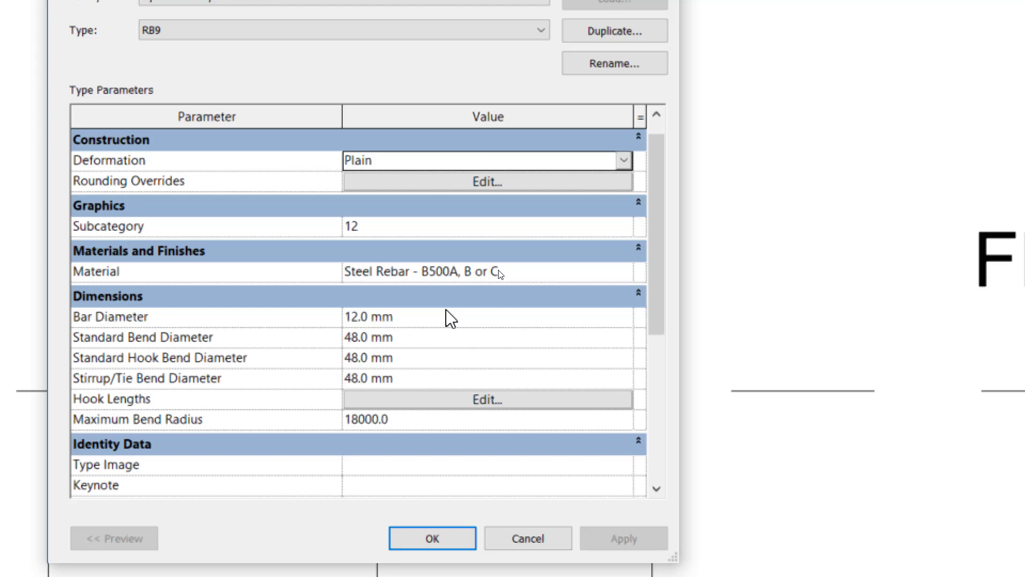
{"action": "left_click", "coordinate": [449, 317]}
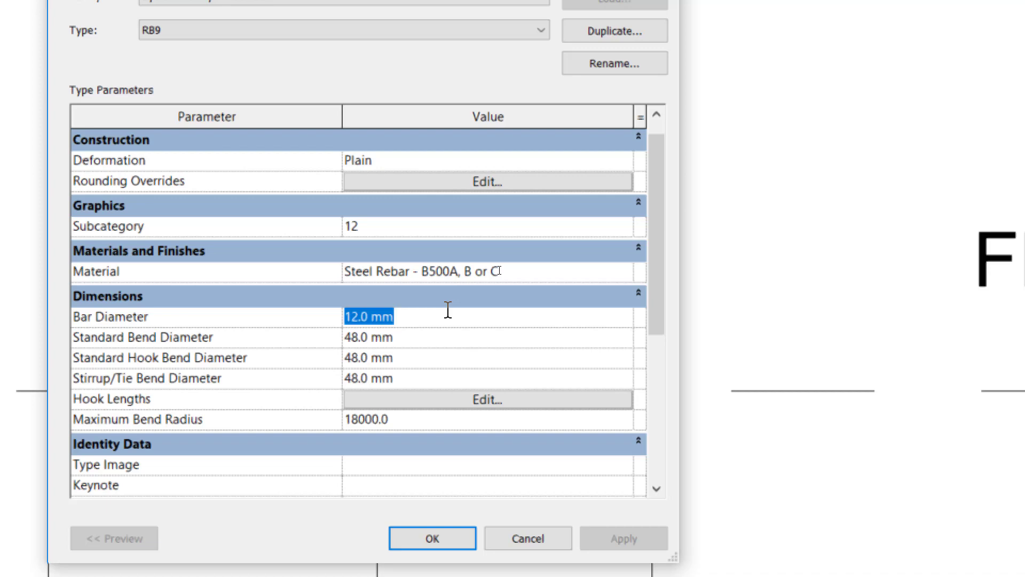
{"action": "type", "text": "9"}
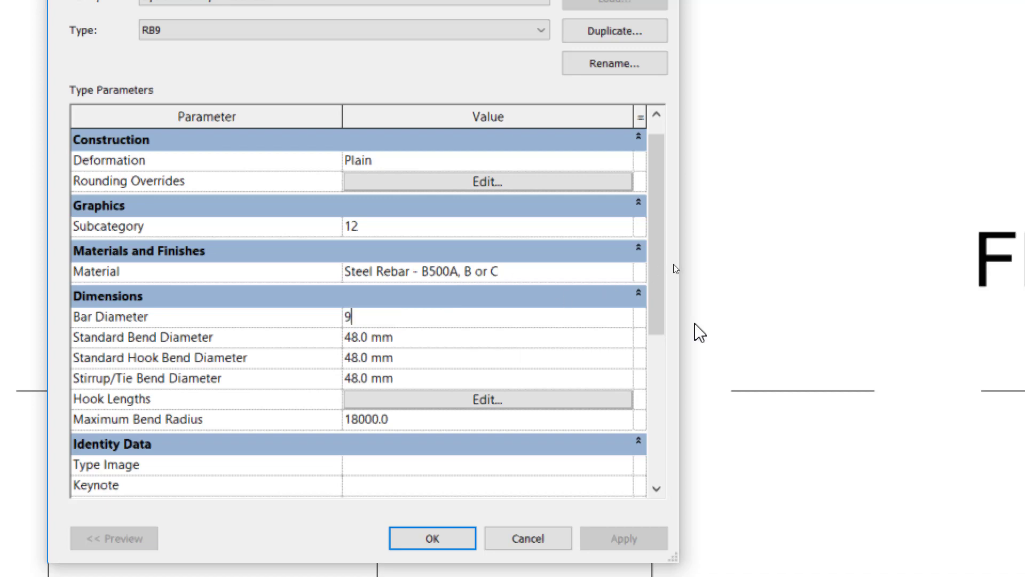
{"action": "left_click_drag", "start_coordinate": [664, 283], "coordinate": [552, 278]}
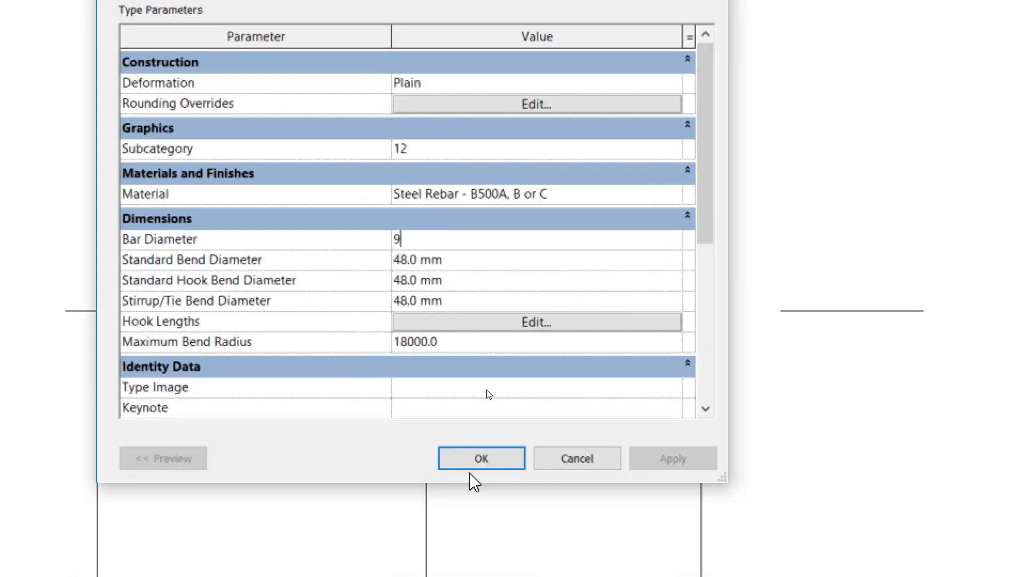
{"action": "left_click", "coordinate": [476, 460]}
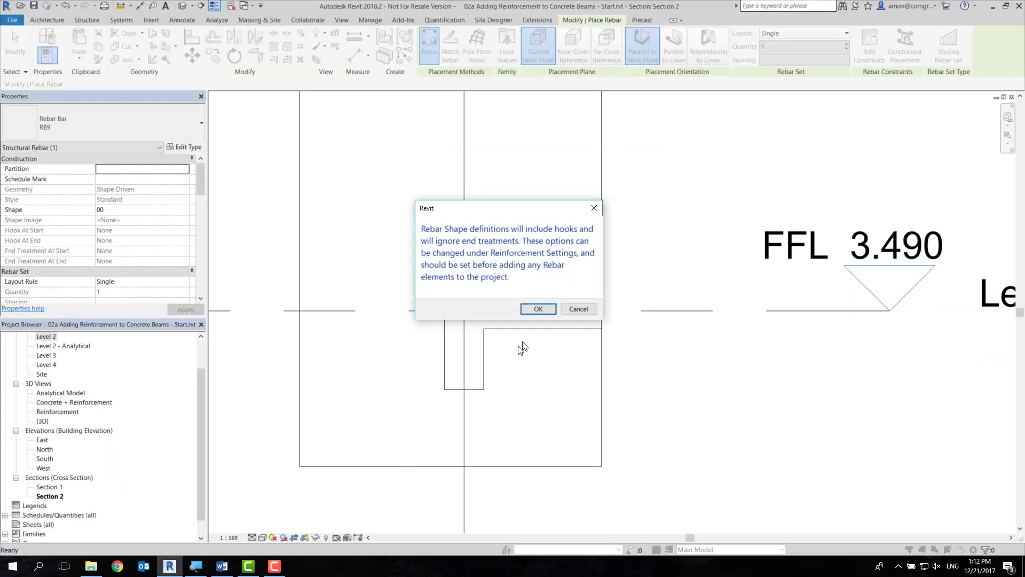
Step: Dismiss the notice and duplicate RB9 as a new bar type named DB20
{"action": "left_click", "coordinate": [534, 308]}
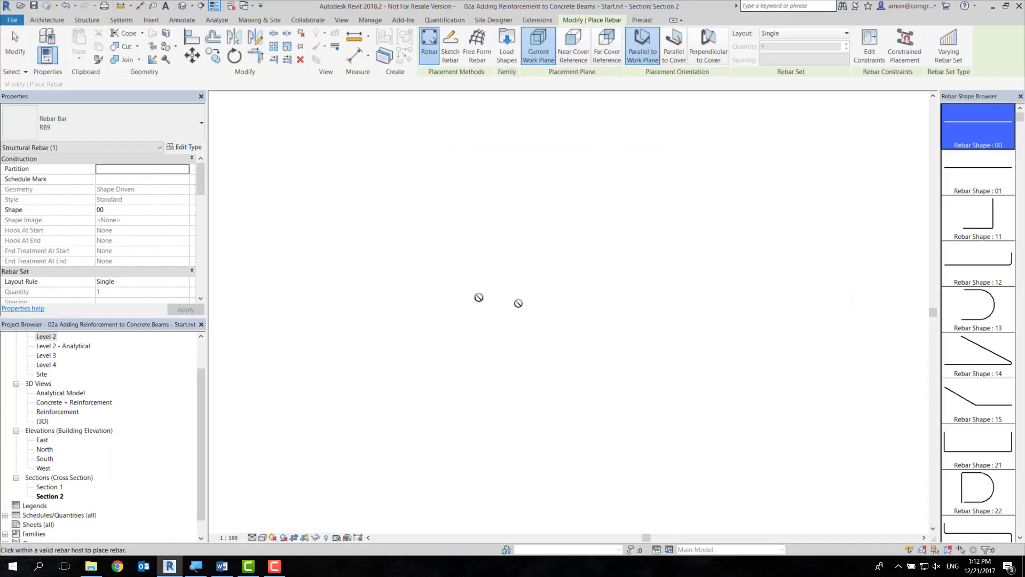
{"action": "left_click", "coordinate": [189, 126]}
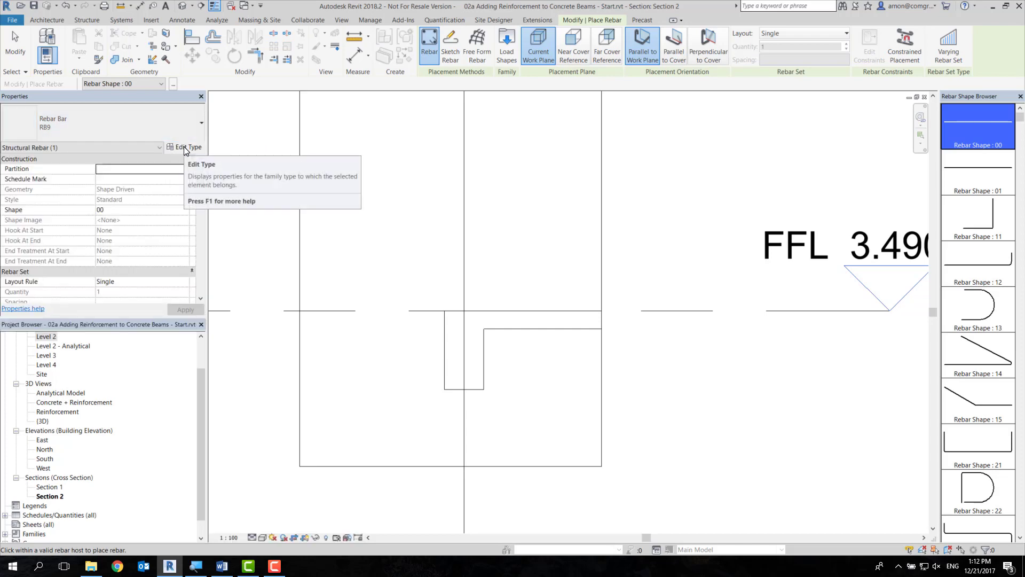
{"action": "left_click", "coordinate": [184, 146]}
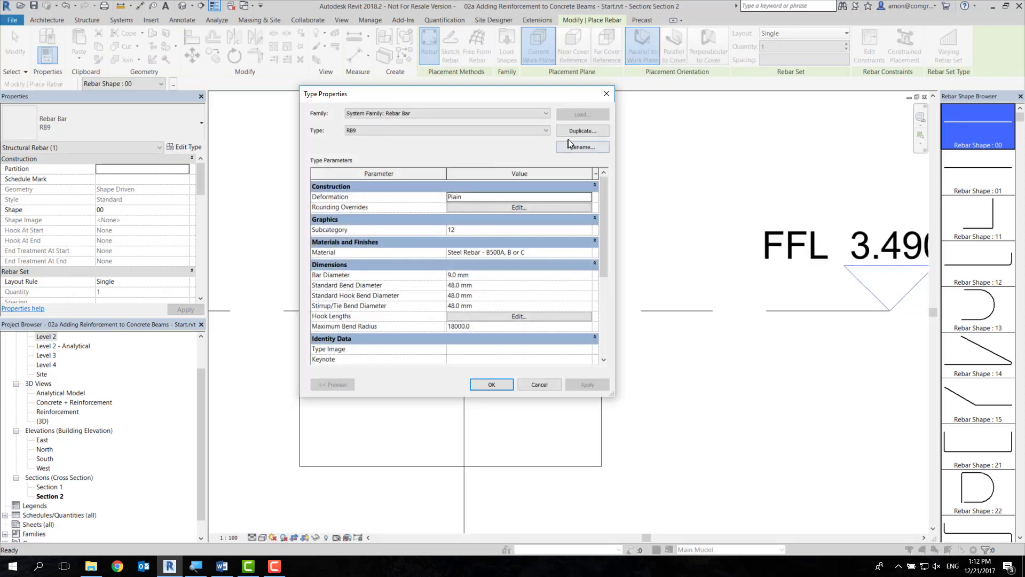
{"action": "left_click", "coordinate": [576, 130]}
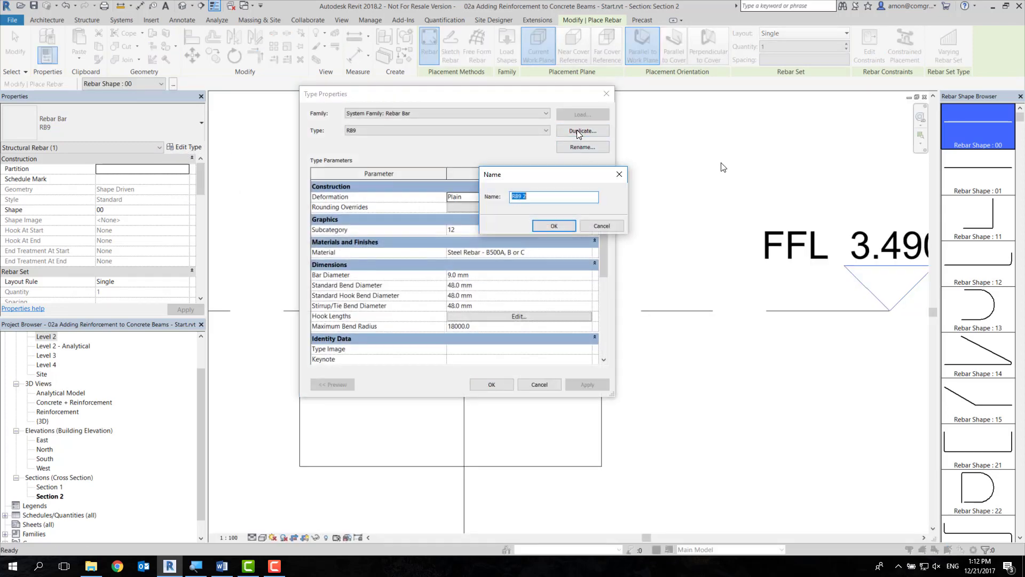
{"action": "type", "text": "DB"}
{"action": "type", "text": "20"}
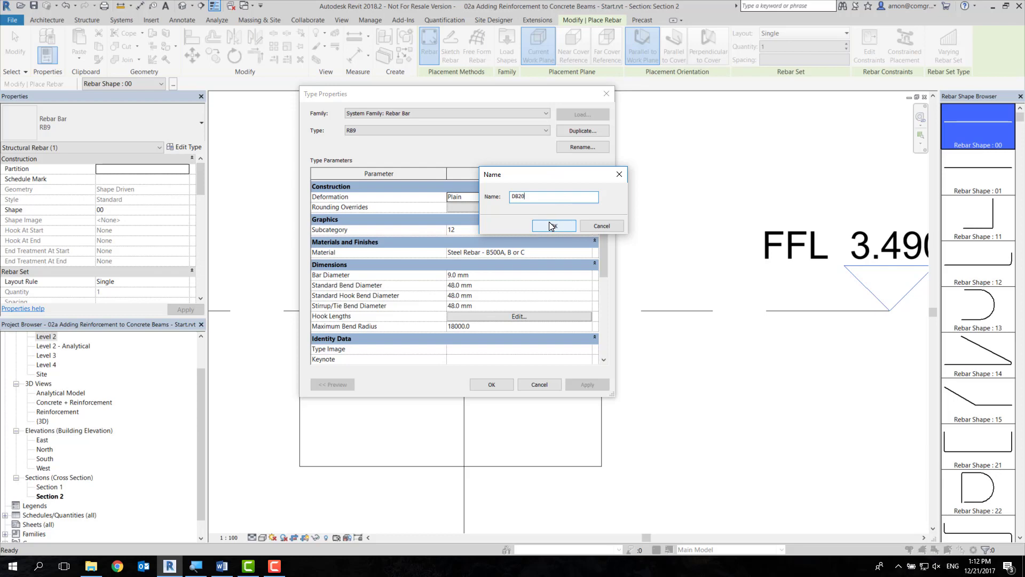
{"action": "left_click", "coordinate": [551, 226]}
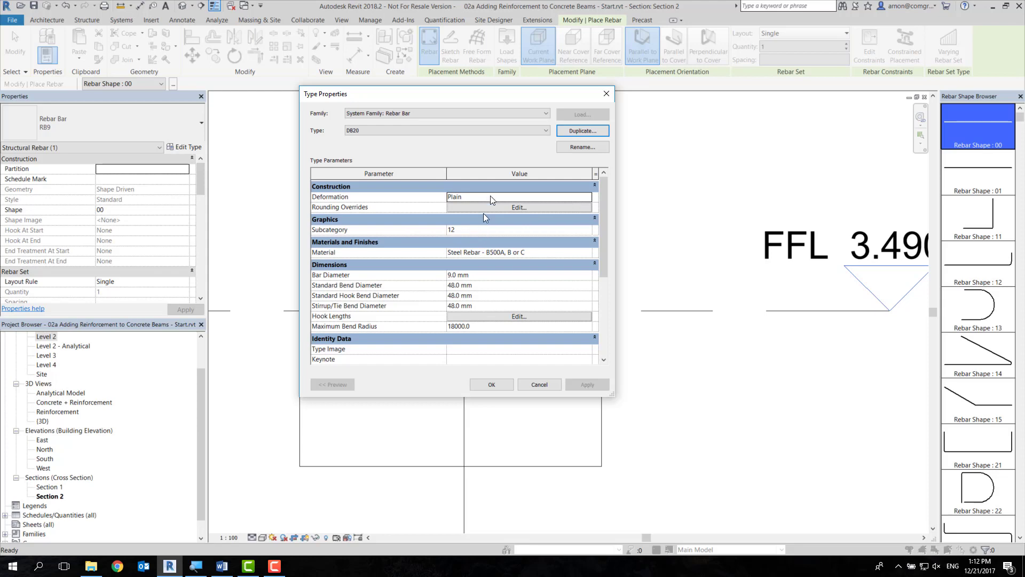
Step: Make DB20 Deformed with a 20.0 mm bar diameter and apply it
{"action": "left_click", "coordinate": [585, 200]}
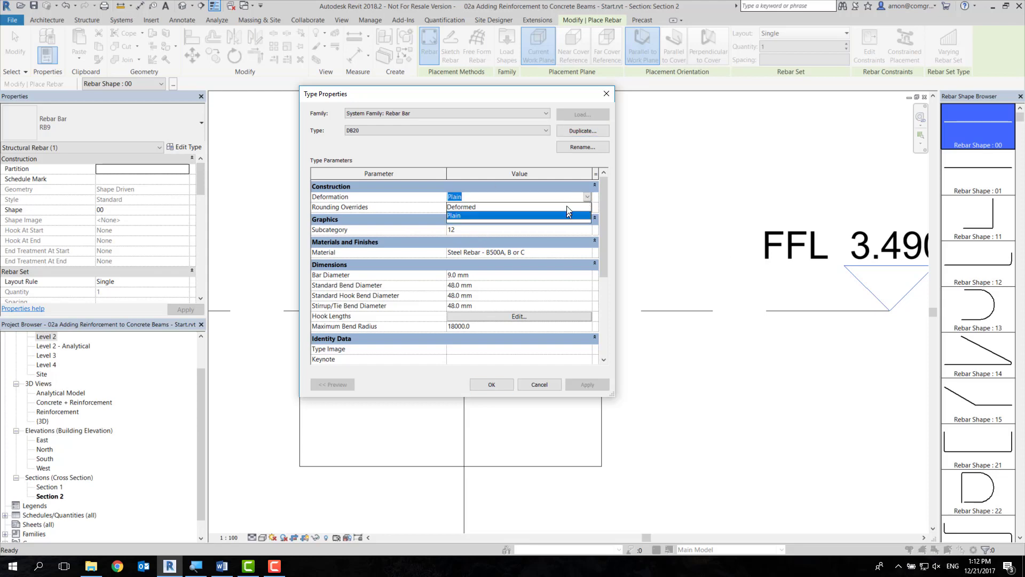
{"action": "left_click", "coordinate": [539, 219]}
{"action": "left_click", "coordinate": [517, 275]}
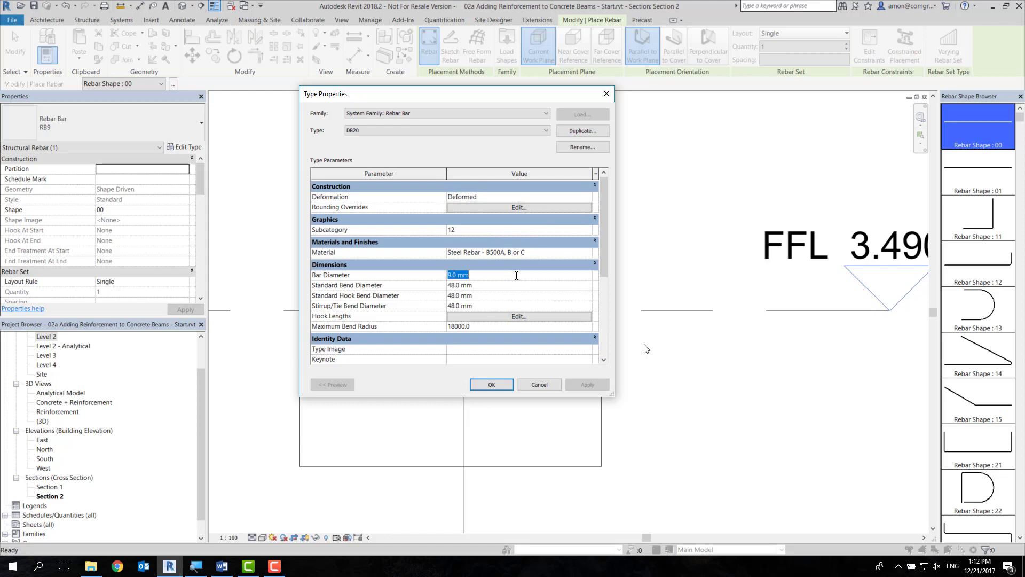
{"action": "type", "text": "20"}
{"action": "type", "text": ".0"}
{"action": "type", "text": " mm"}
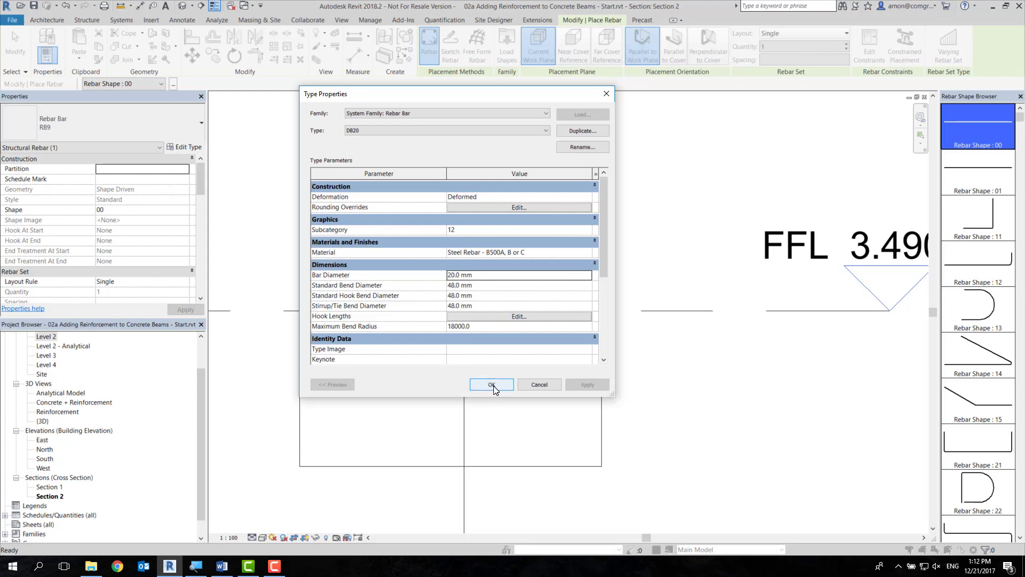
{"action": "left_click", "coordinate": [491, 384]}
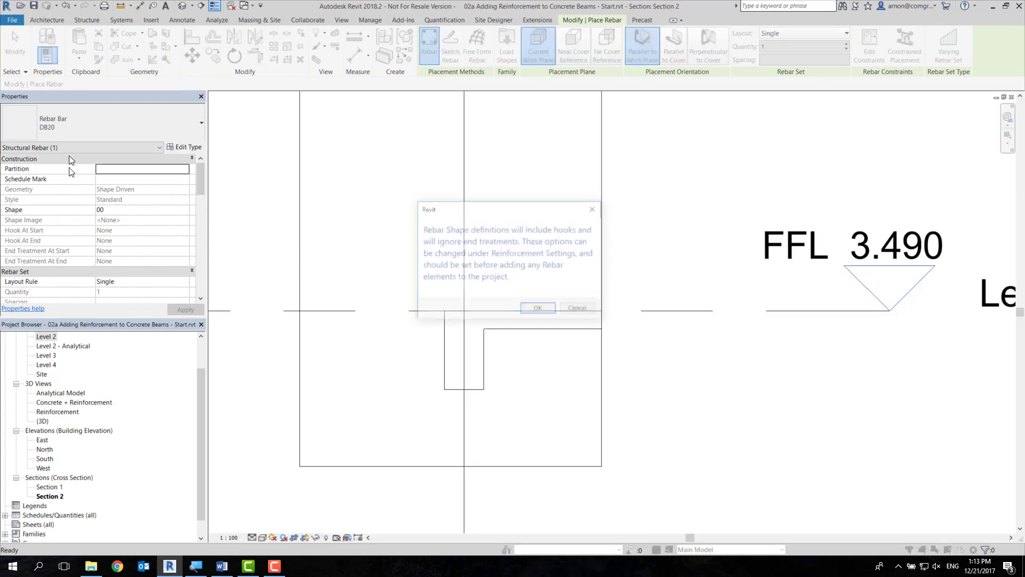
Step: Switch the rebar bar type back to Rebar Bar RB9 and acknowledge the shape definitions warning
{"action": "left_click", "coordinate": [536, 309]}
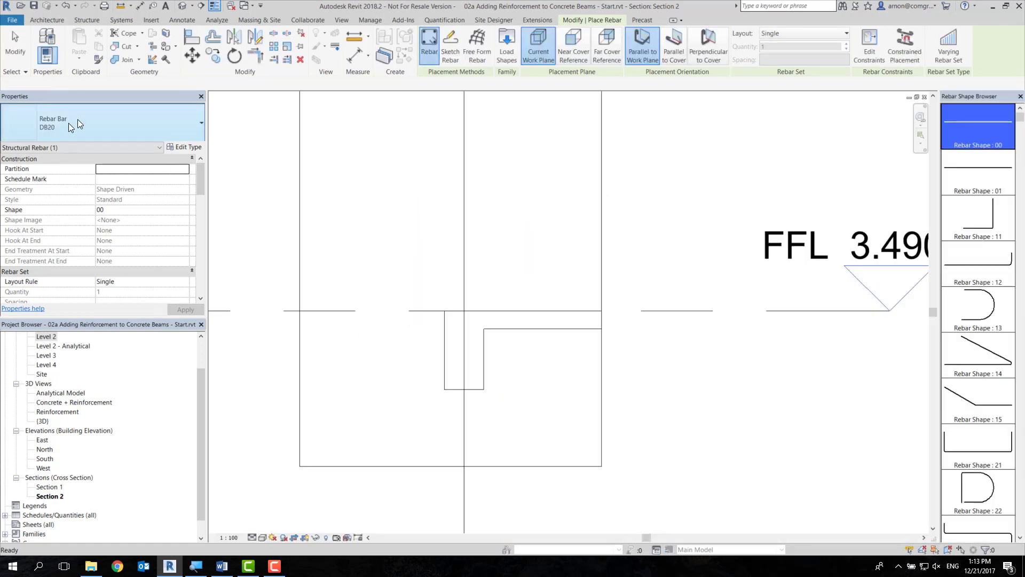
{"action": "left_click", "coordinate": [106, 125]}
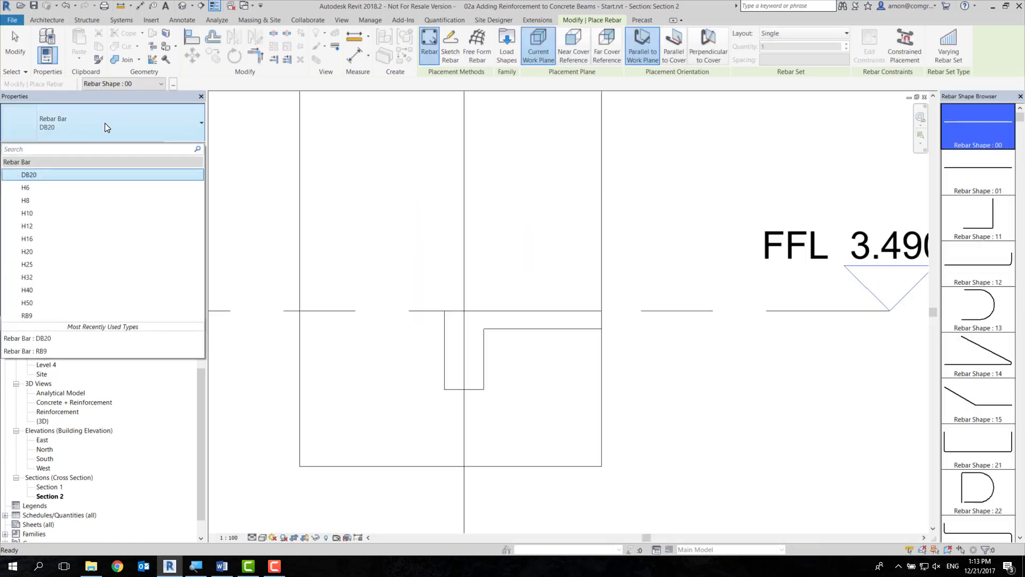
{"action": "left_click", "coordinate": [104, 123]}
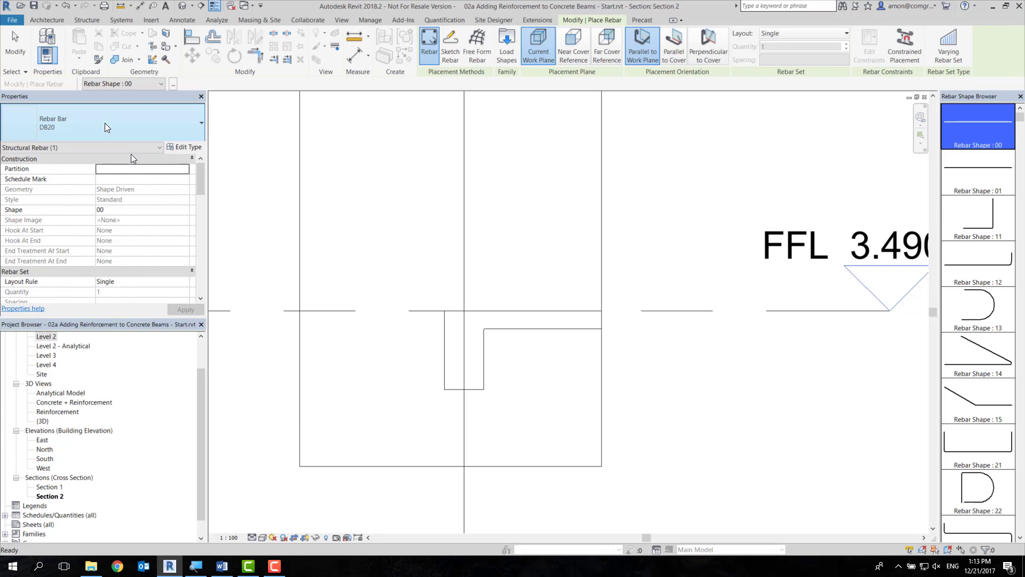
{"action": "left_click", "coordinate": [274, 566]}
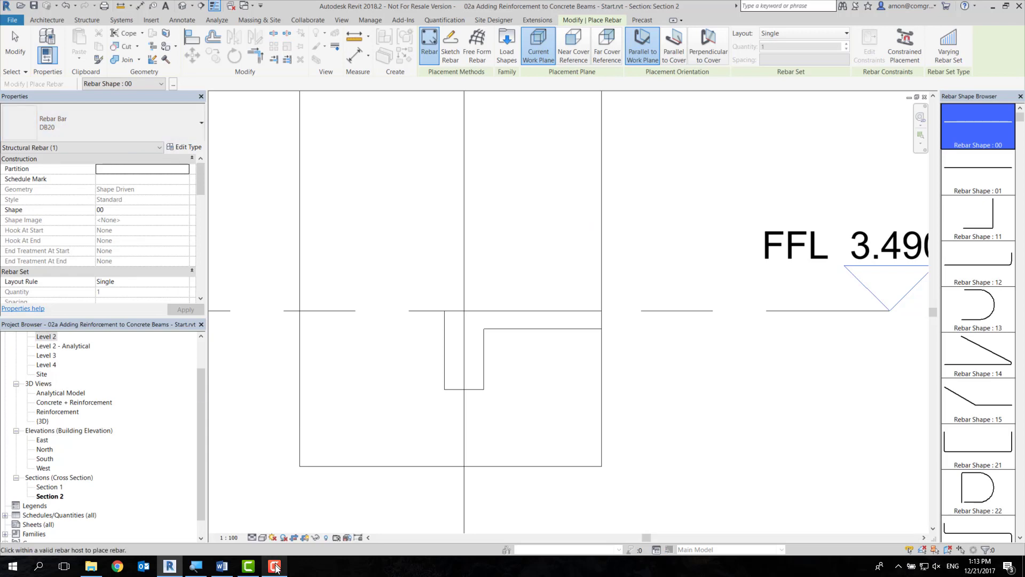
{"action": "left_click", "coordinate": [128, 140]}
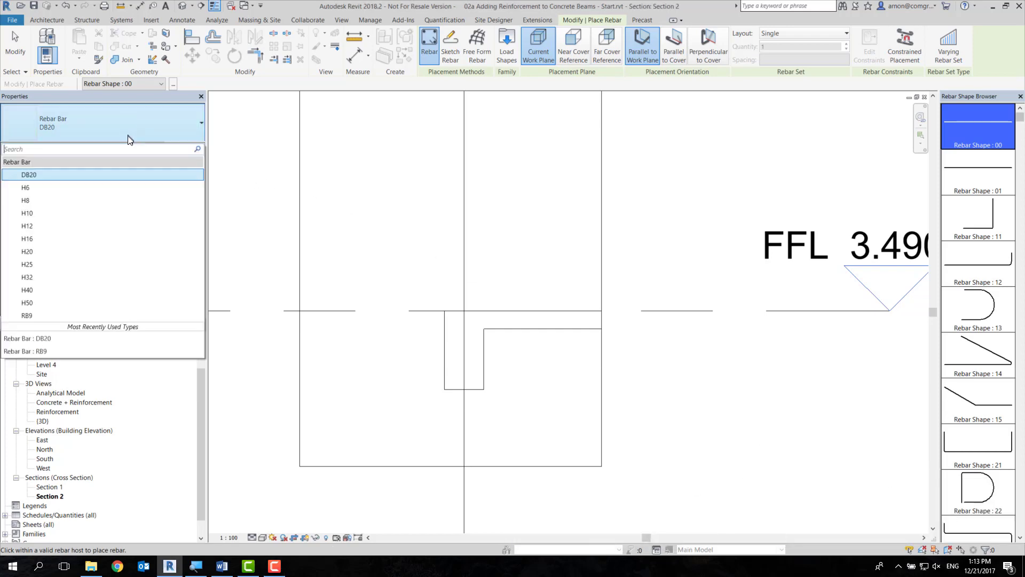
{"action": "left_click", "coordinate": [91, 316]}
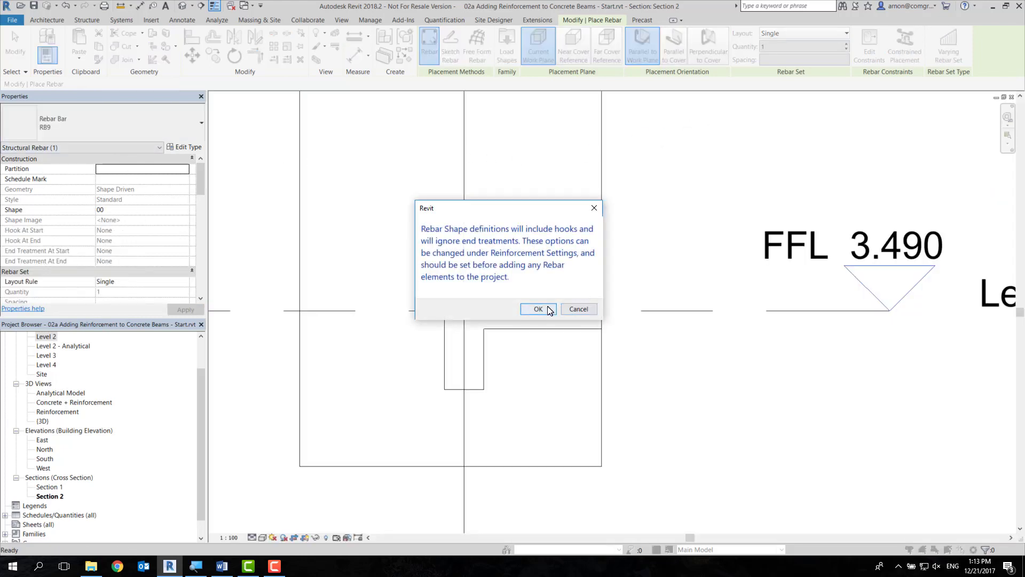
{"action": "left_click", "coordinate": [539, 308]}
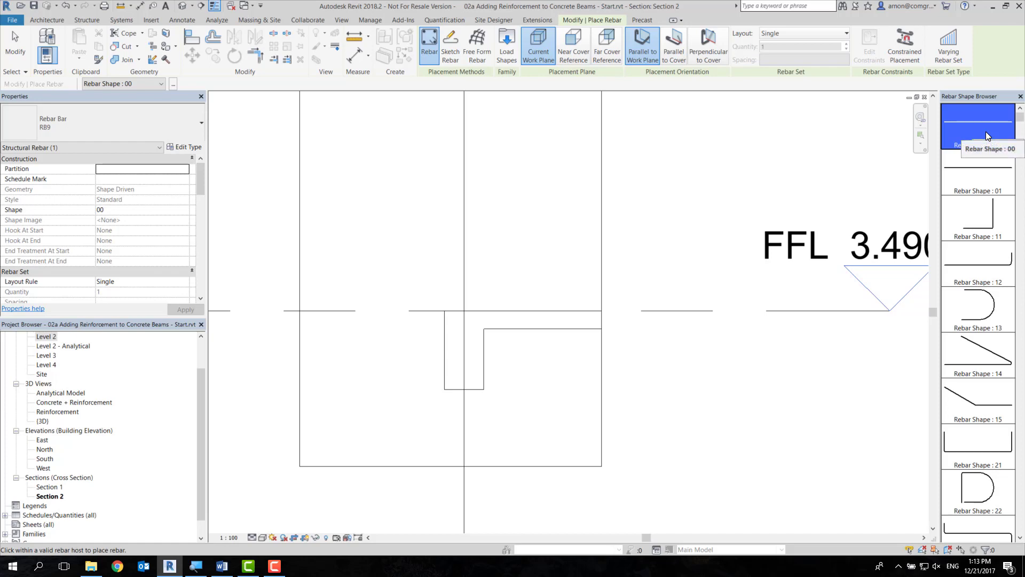
Step: Pick Rebar Shape 51, the closed stirrup with 90-degree hooks, in the Rebar Shape Browser
{"action": "scroll", "coordinate": [1020, 142], "scroll_direction": "down", "scroll_amount": 1}
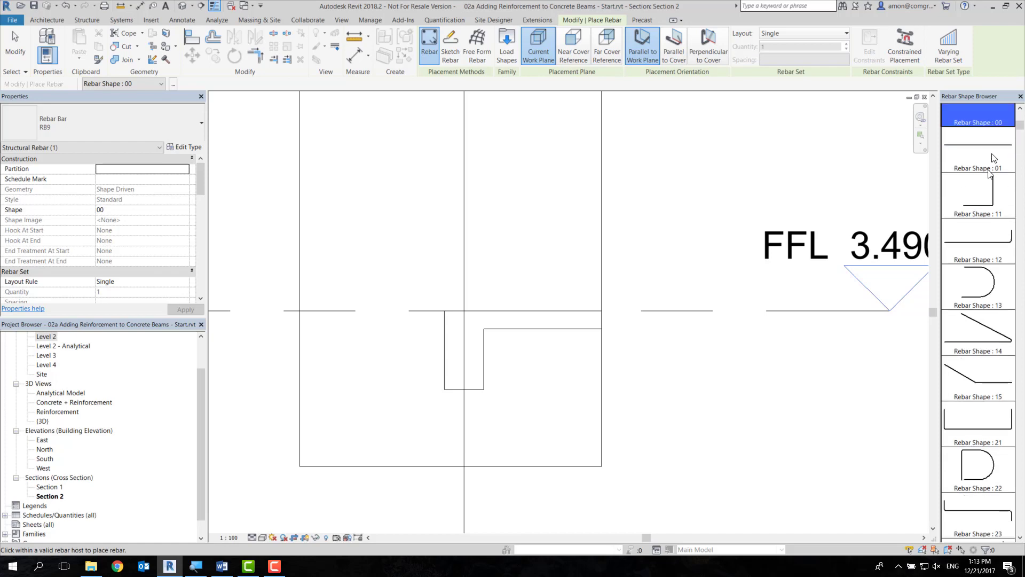
{"action": "scroll", "coordinate": [1020, 121], "scroll_direction": "up", "scroll_amount": 1}
{"action": "mouse_move", "coordinate": [1020, 122]}
{"action": "left_mouse_down"}
{"action": "mouse_move", "coordinate": [1020, 479]}
{"action": "mouse_move", "coordinate": [1019, 216]}
{"action": "left_mouse_up"}
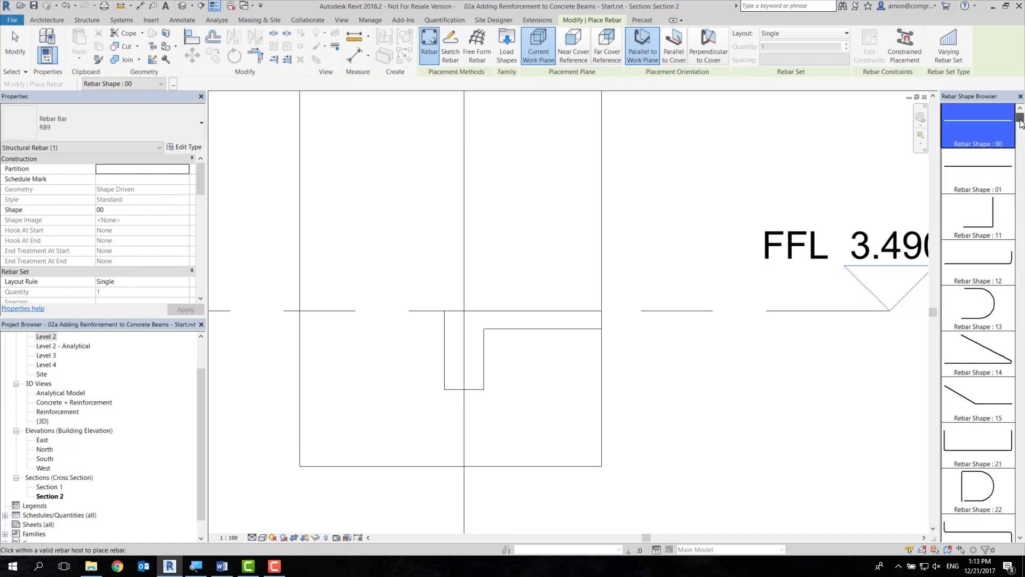
{"action": "left_click_drag", "start_coordinate": [1021, 219], "coordinate": [1020, 454]}
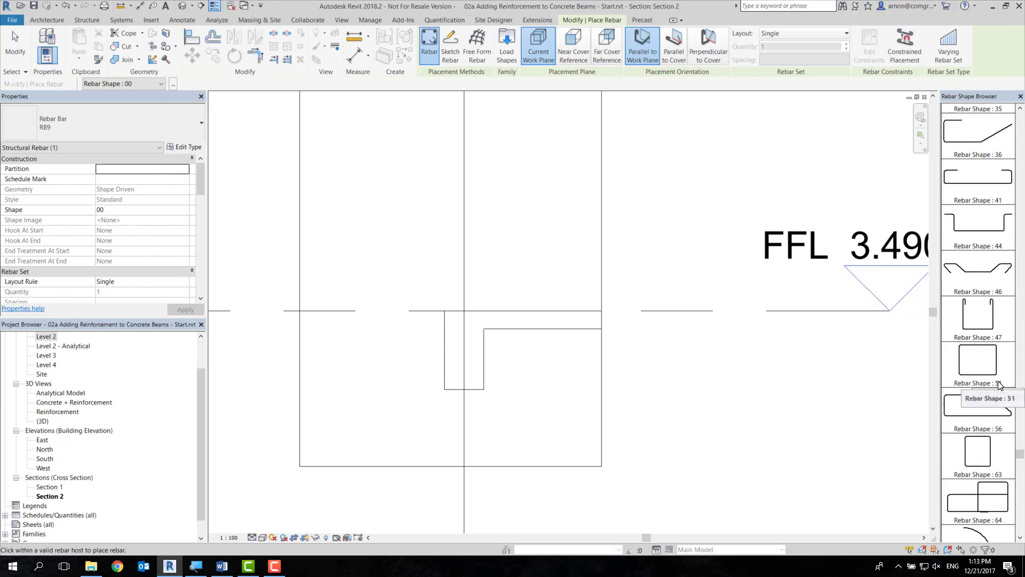
{"action": "scroll", "coordinate": [998, 380], "scroll_direction": "down", "scroll_amount": 1}
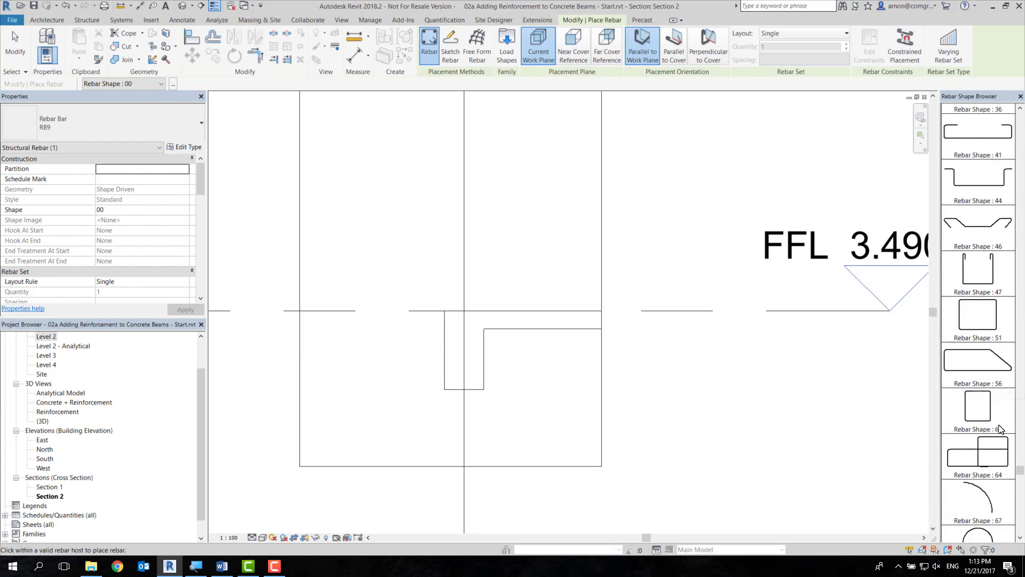
{"action": "left_click", "coordinate": [992, 320]}
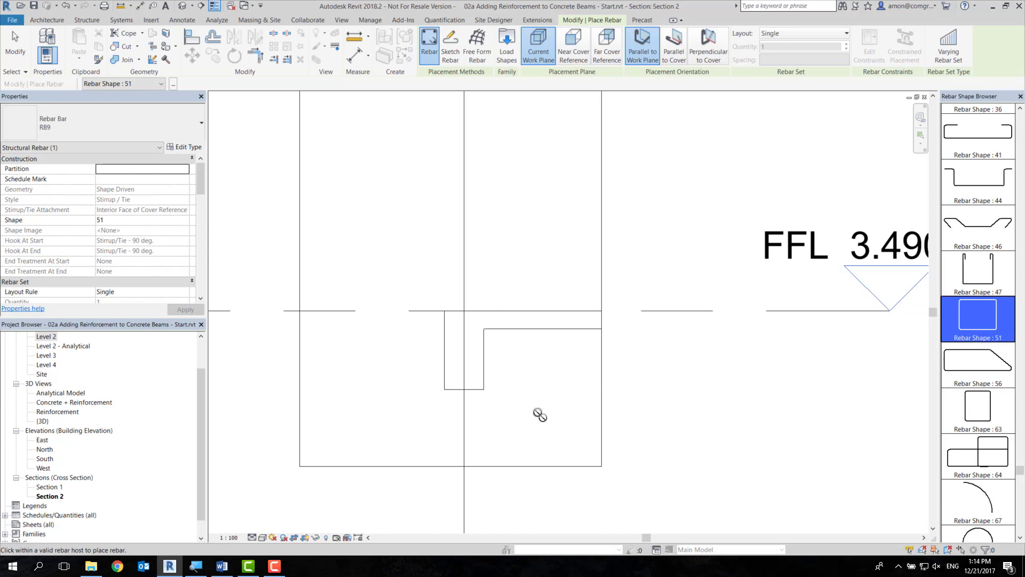
Step: Zoom into the beam section and rotate the stirrup preview until its hooks sit at the top
{"action": "scroll", "coordinate": [507, 414], "scroll_direction": "up", "scroll_amount": 1}
{"action": "scroll", "coordinate": [510, 415], "scroll_direction": "up", "scroll_amount": 2}
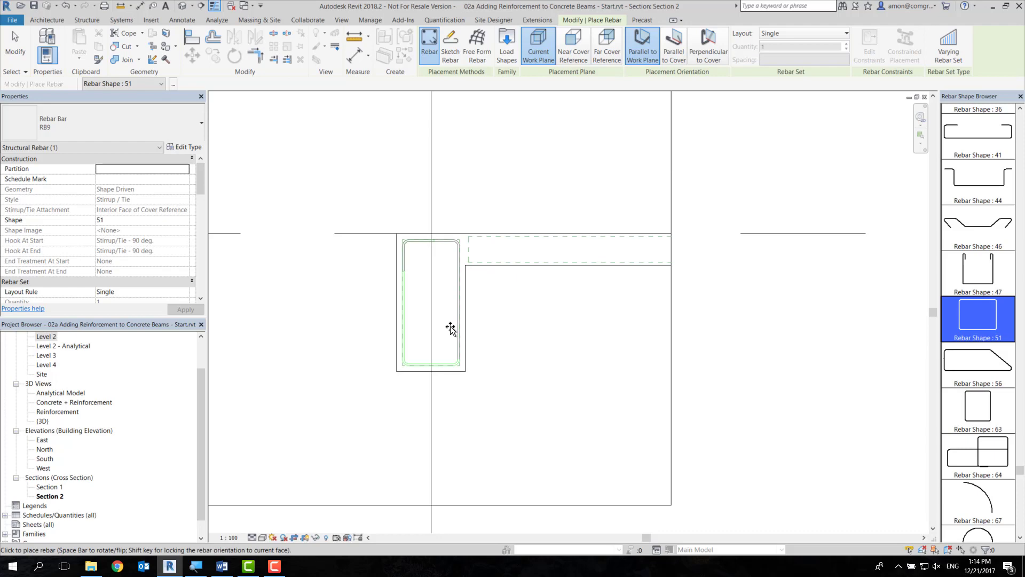
{"action": "mouse_move", "coordinate": [202, 185]}
{"action": "left_mouse_down"}
{"action": "mouse_move", "coordinate": [200, 272]}
{"action": "mouse_move", "coordinate": [193, 170]}
{"action": "mouse_move", "coordinate": [193, 286]}
{"action": "mouse_move", "coordinate": [198, 162]}
{"action": "mouse_move", "coordinate": [198, 179]}
{"action": "left_mouse_up"}
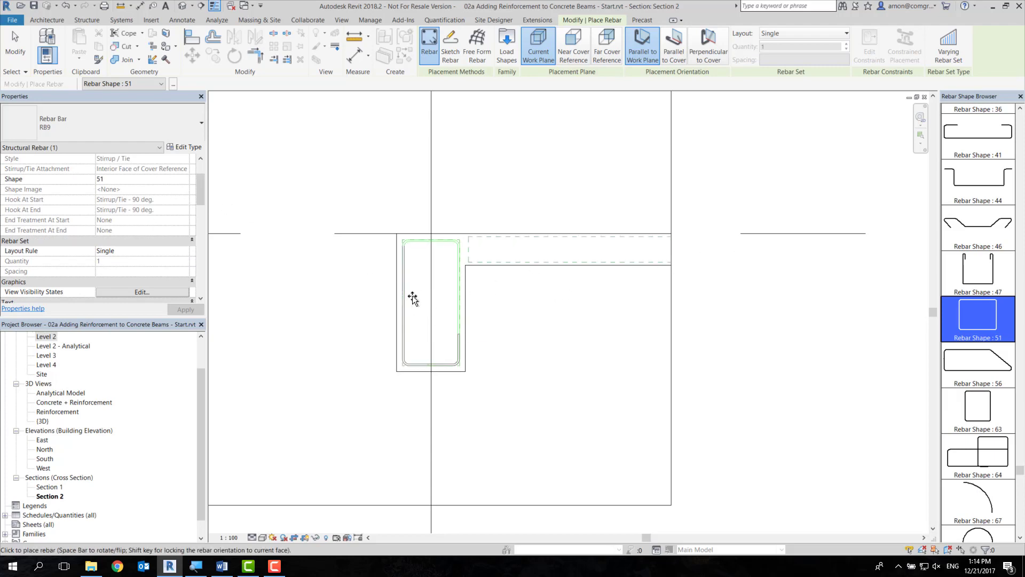
{"action": "key", "text": "space"}
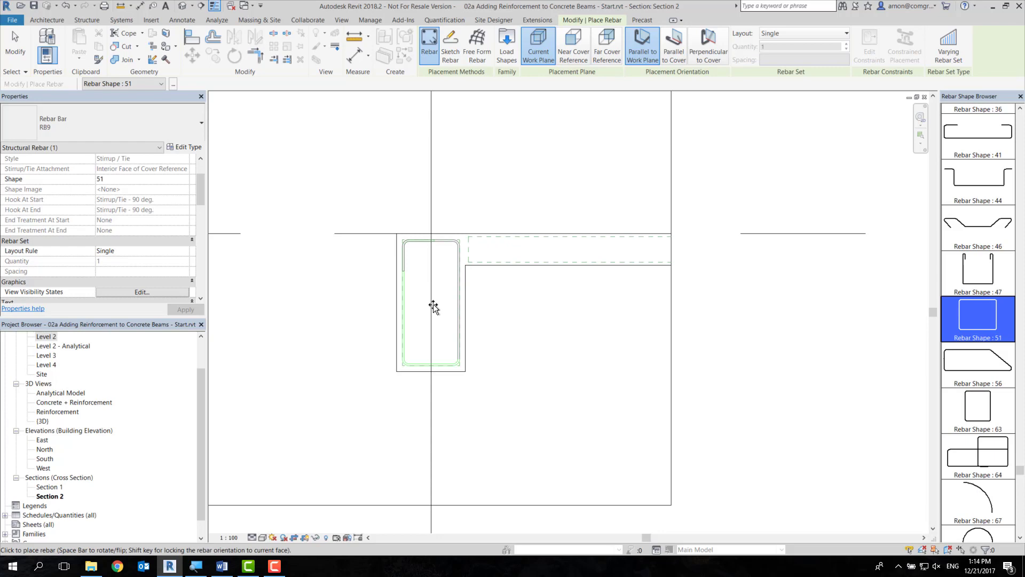
{"action": "key", "text": "space"}
{"action": "key", "text": "space"}
{"action": "key", "text": "space"}
{"action": "key", "text": "space"}
{"action": "key", "text": "space"}
{"action": "key", "text": "space"}
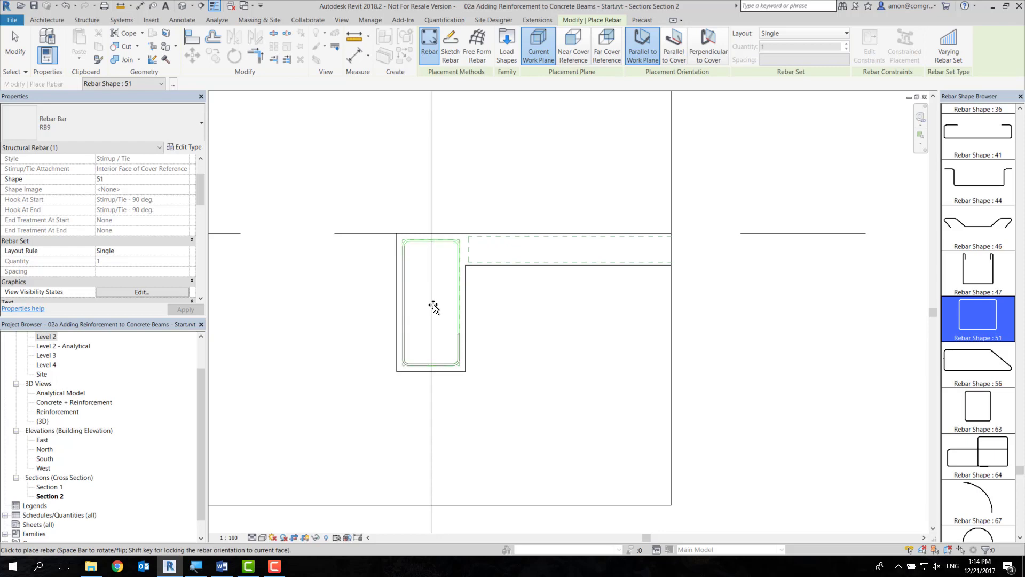
{"action": "key", "text": "space"}
{"action": "key", "text": "space"}
{"action": "key", "text": "space"}
{"action": "key", "text": "space"}
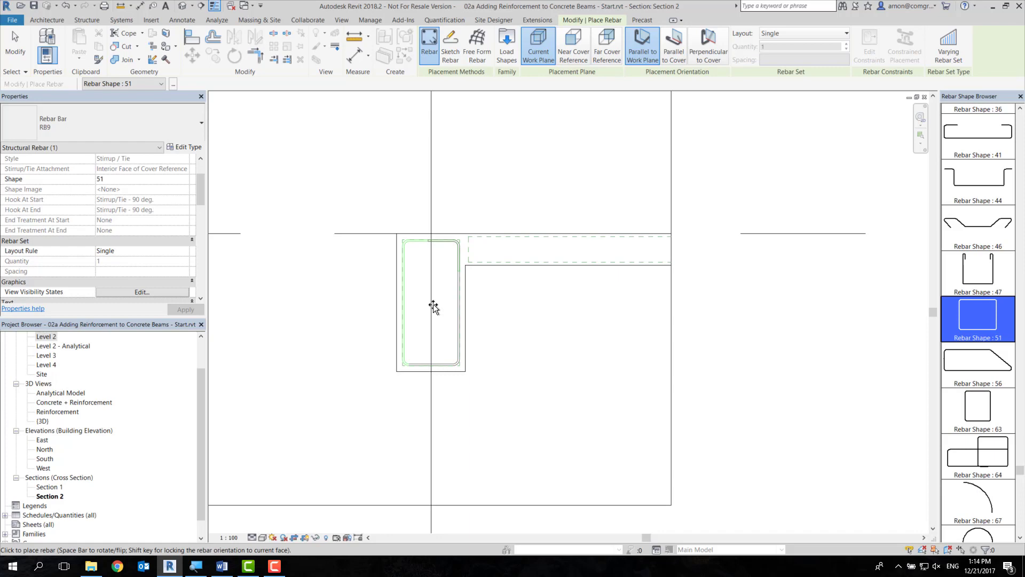
{"action": "key", "text": "space"}
{"action": "key", "text": "space"}
{"action": "key", "text": "space"}
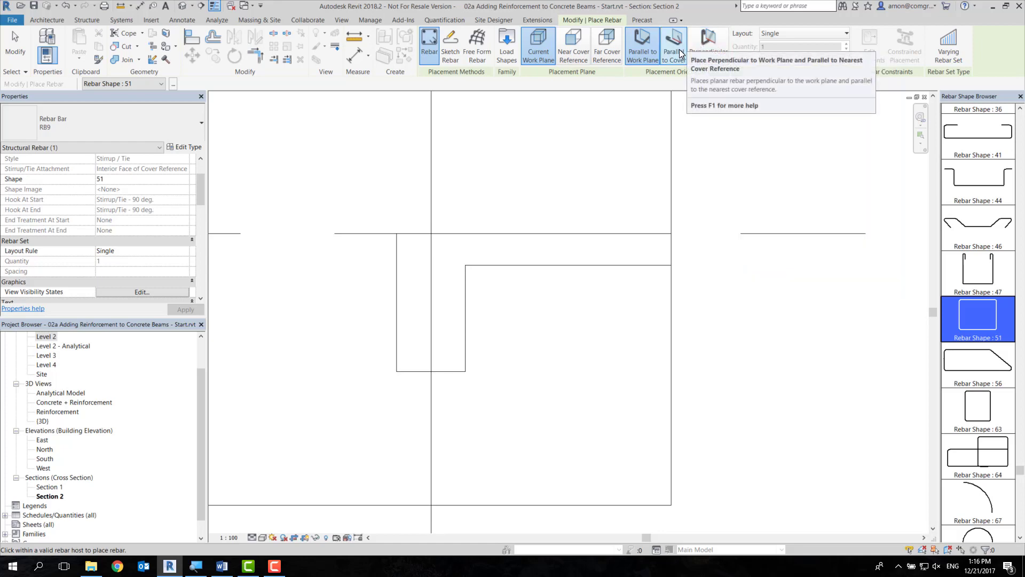
{"action": "mouse_move", "coordinate": [708, 46]}
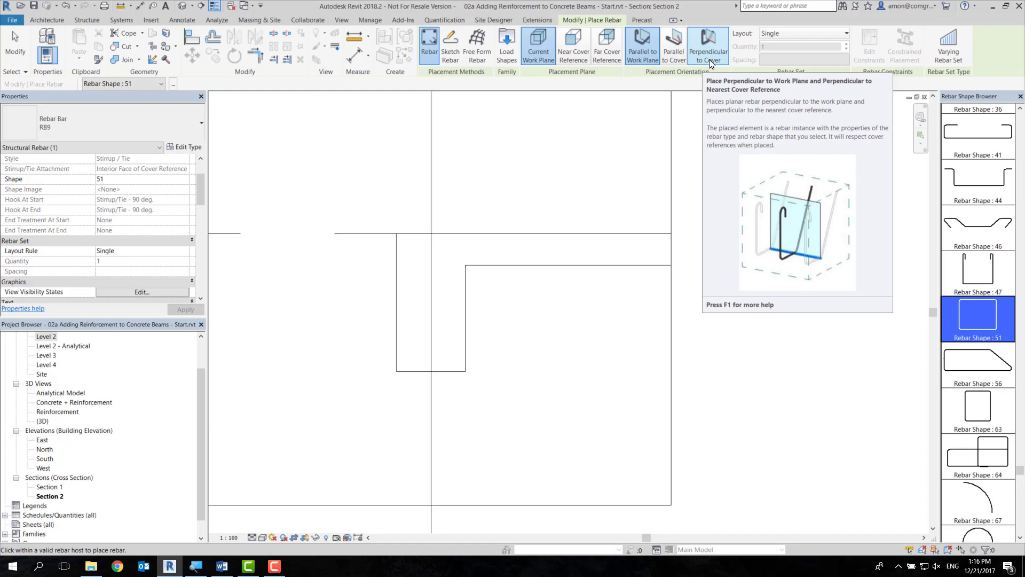
Step: Flip the hook to top-left and place one RB9 shape 51 stirrup inside the beam section
{"action": "left_click", "coordinate": [709, 59]}
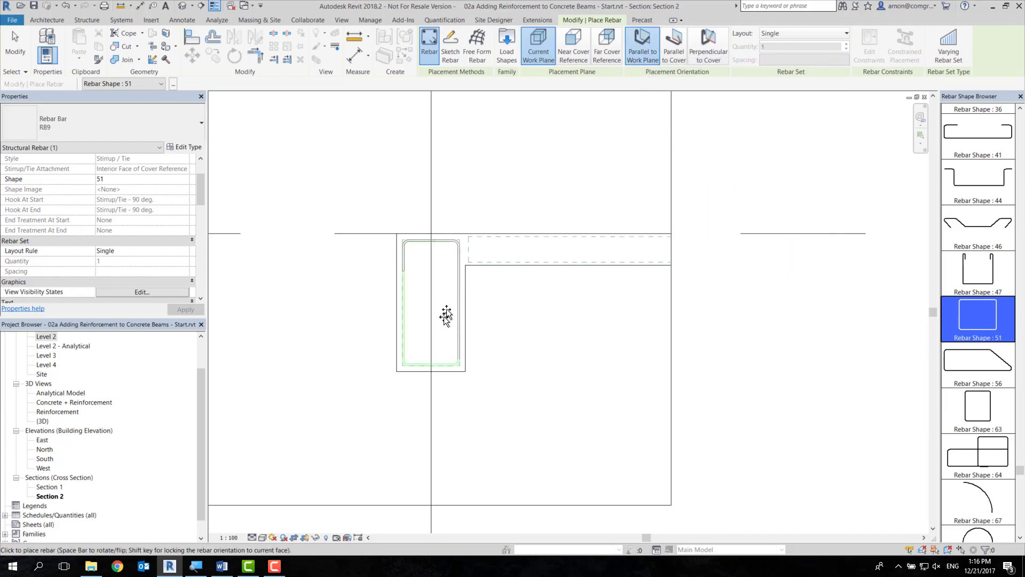
{"action": "key", "text": "space"}
{"action": "left_click", "coordinate": [446, 292]}
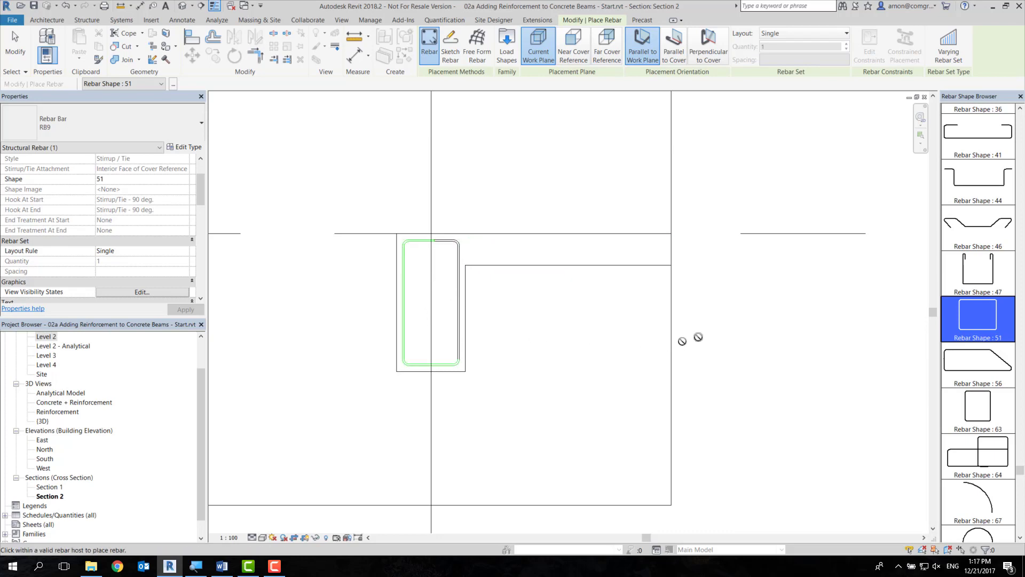
Step: Exit rebar placement and select the placed RB9 stirrup
{"action": "key", "text": "Escape"}
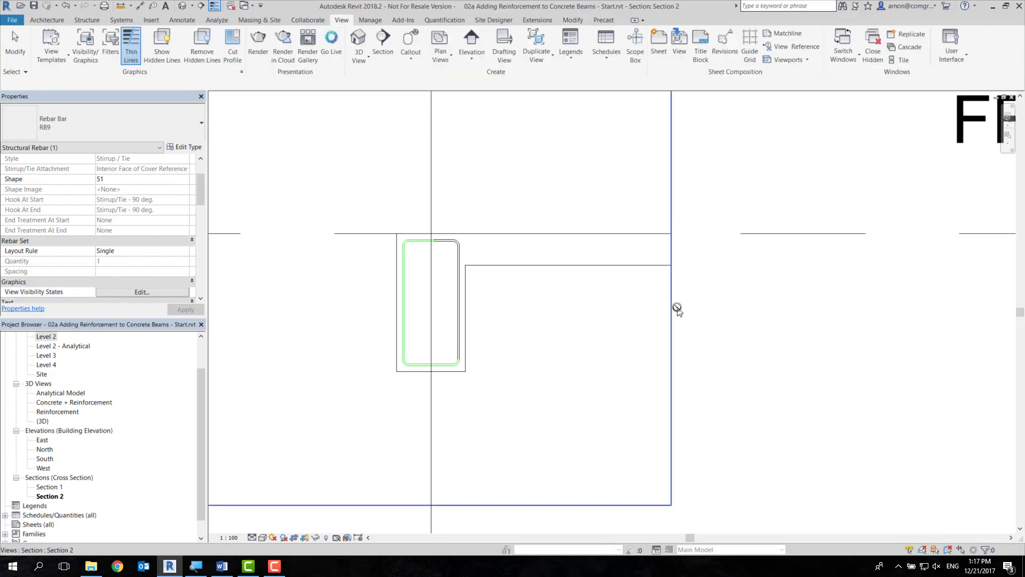
{"action": "key", "text": "Escape"}
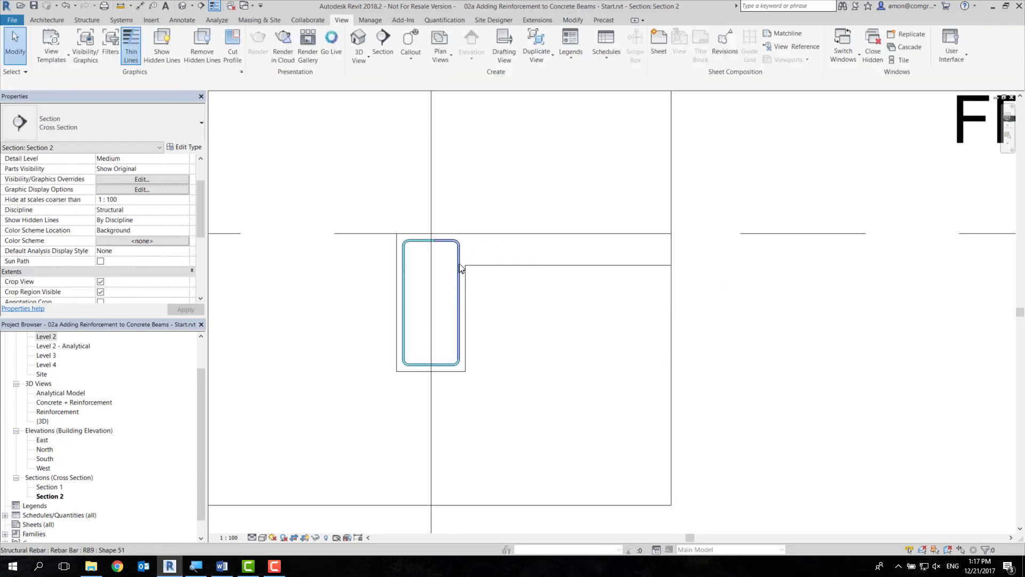
{"action": "left_click", "coordinate": [460, 266]}
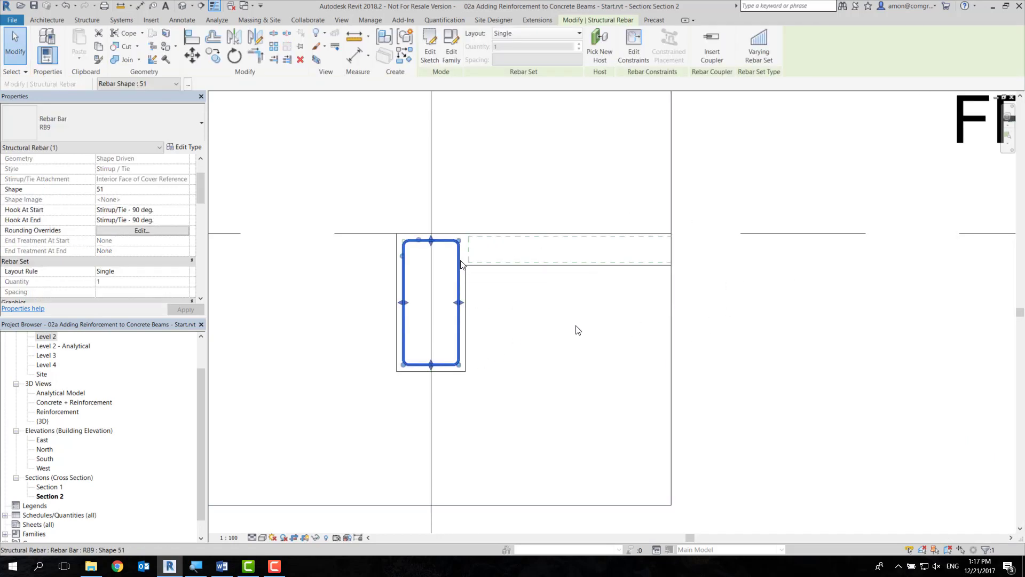
{"action": "key", "text": "Escape"}
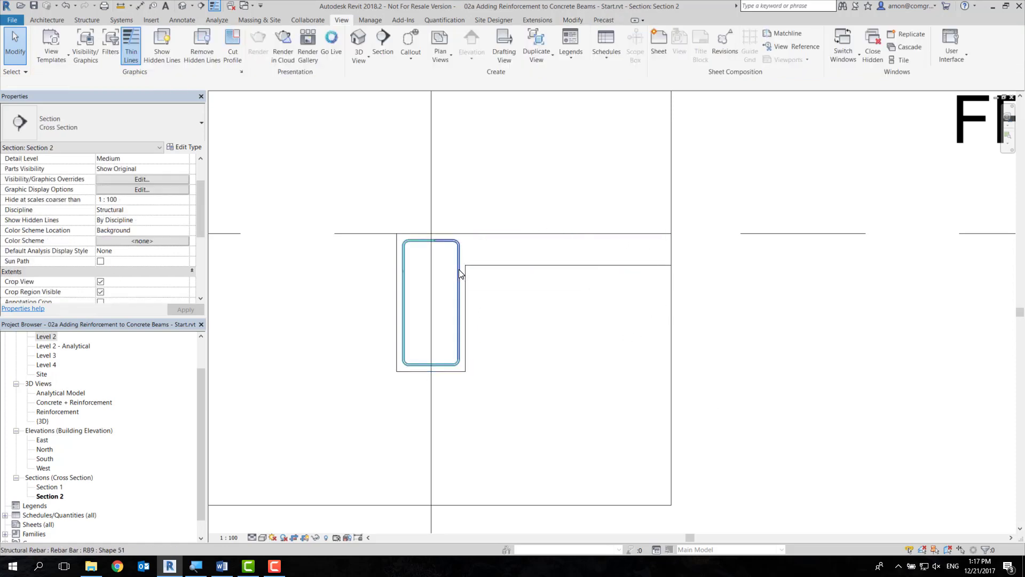
{"action": "middle_click_drag", "start_coordinate": [532, 310], "coordinate": [614, 311]}
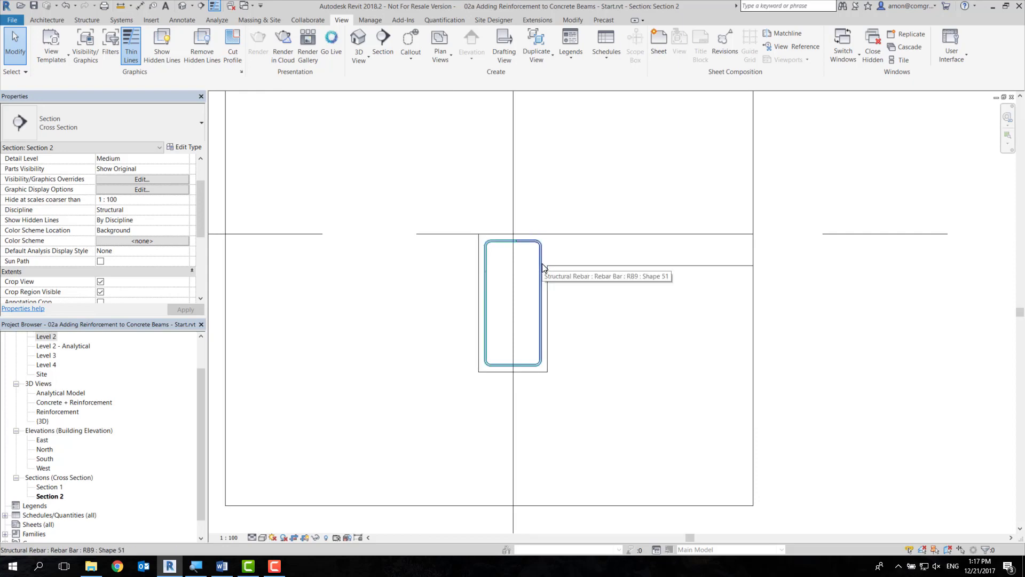
{"action": "left_click", "coordinate": [542, 263]}
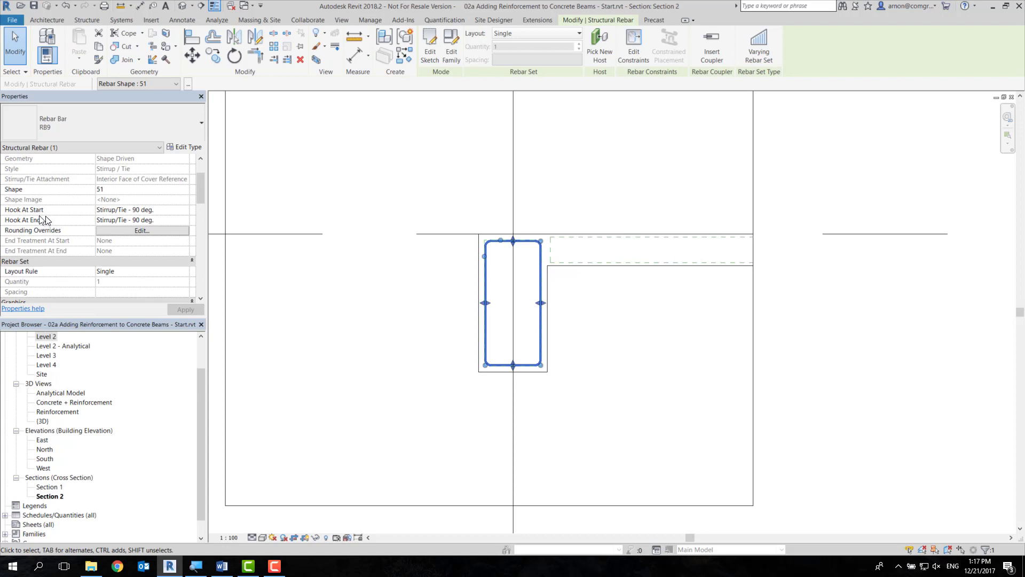
Step: Set Hook At Start and Hook At End to Stirrup/Tie Seismic - 135 deg., then deselect
{"action": "left_click", "coordinate": [102, 210]}
{"action": "left_click", "coordinate": [184, 210]}
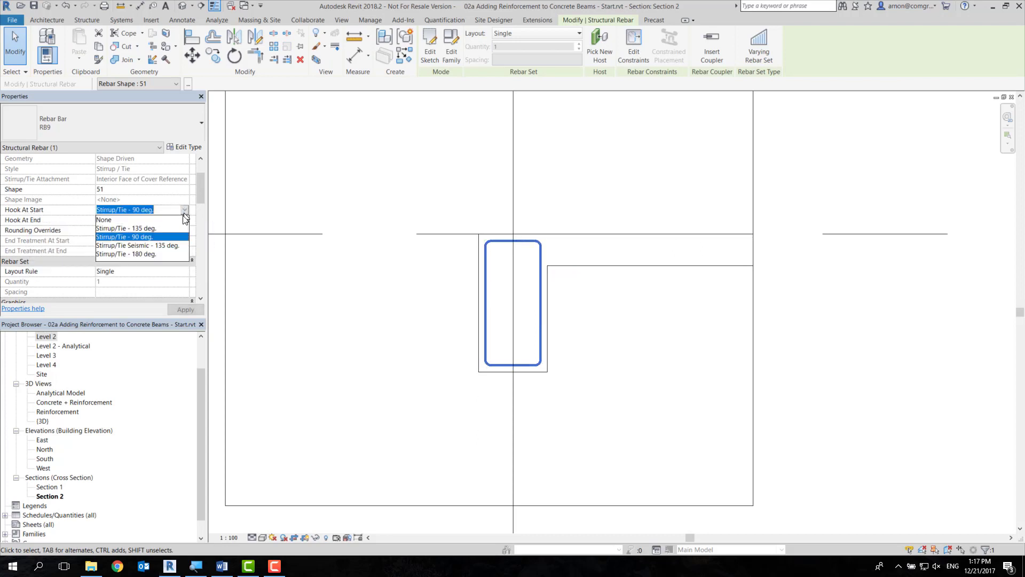
{"action": "left_click", "coordinate": [160, 246]}
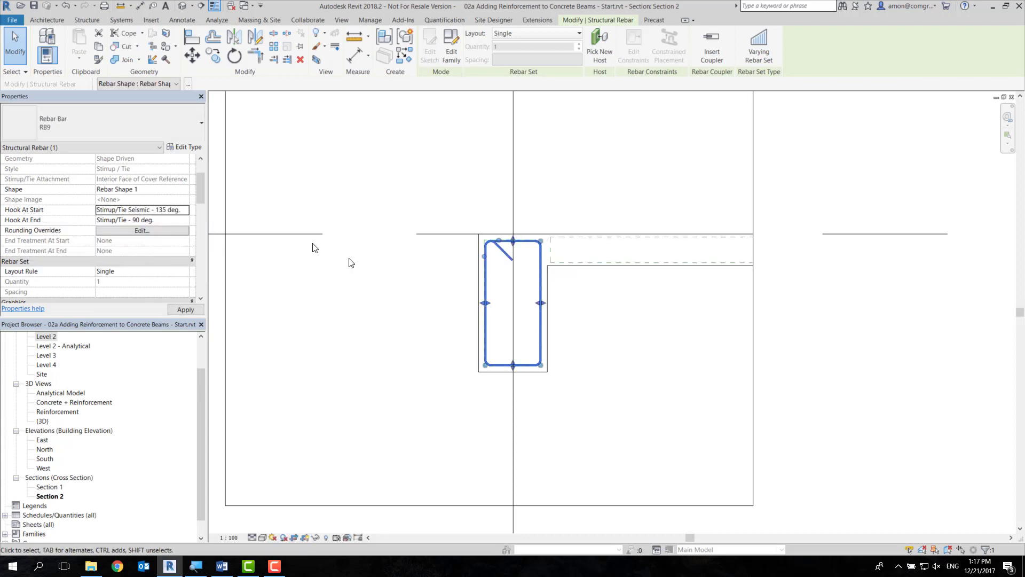
{"action": "left_click", "coordinate": [184, 220]}
{"action": "left_click", "coordinate": [160, 242]}
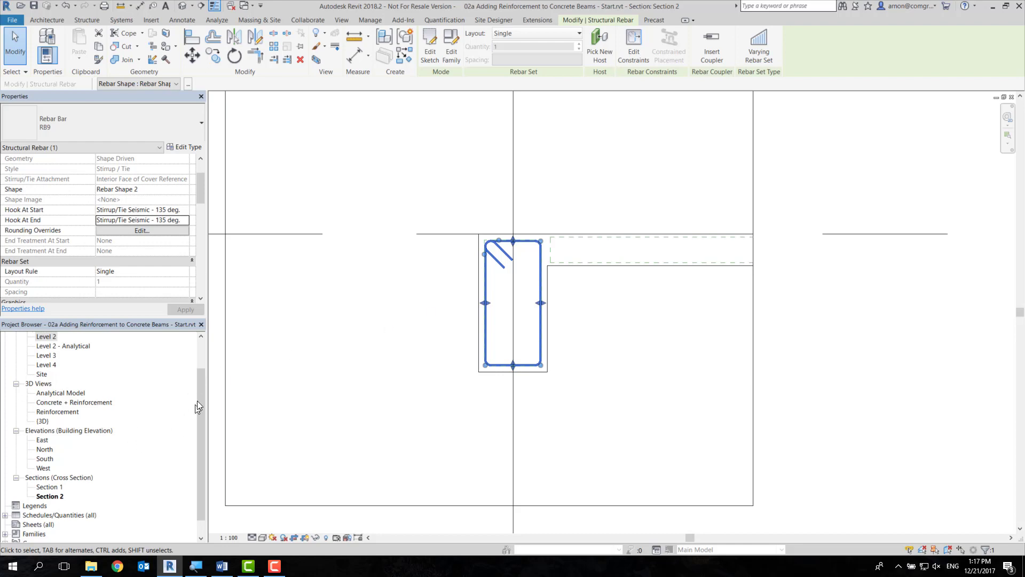
{"action": "left_click_drag", "start_coordinate": [197, 401], "coordinate": [204, 331]}
{"action": "key", "text": "Escape"}
{"action": "left_click_drag", "start_coordinate": [202, 366], "coordinate": [195, 463]}
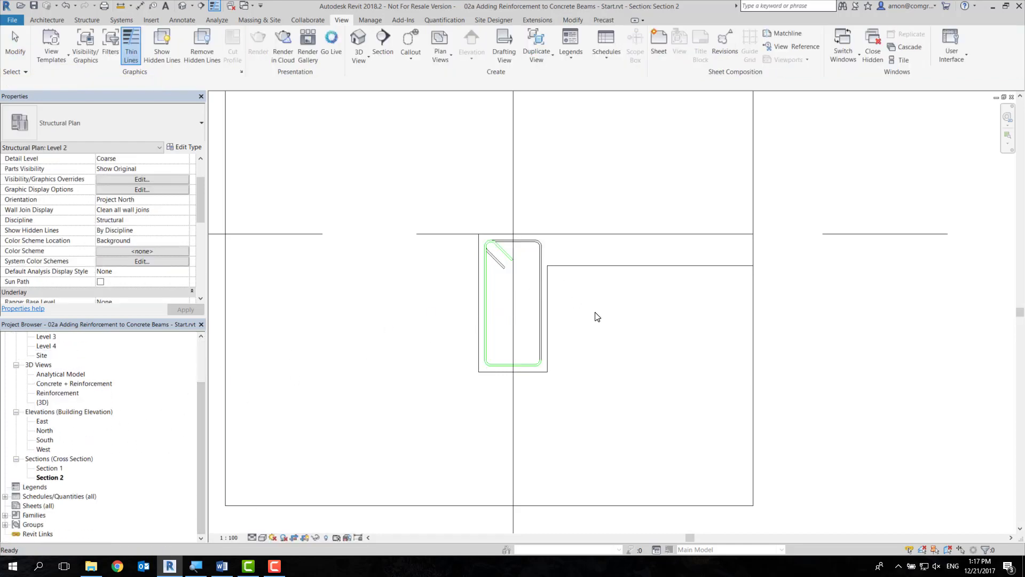
Step: Select the hooked stirrup and open the default {3D} view
{"action": "left_click", "coordinate": [540, 274]}
{"action": "left_click", "coordinate": [611, 291]}
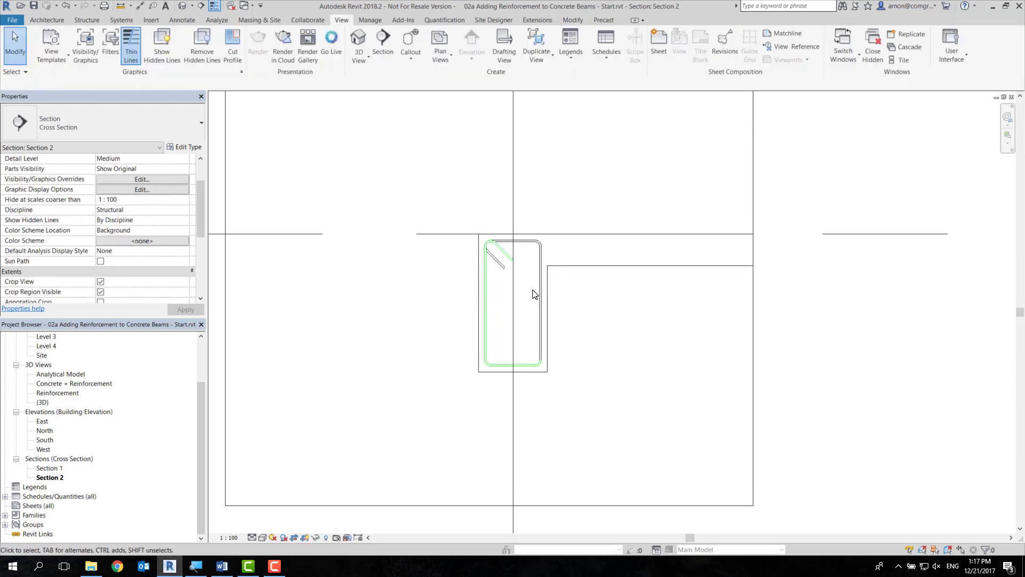
{"action": "left_click", "coordinate": [541, 289]}
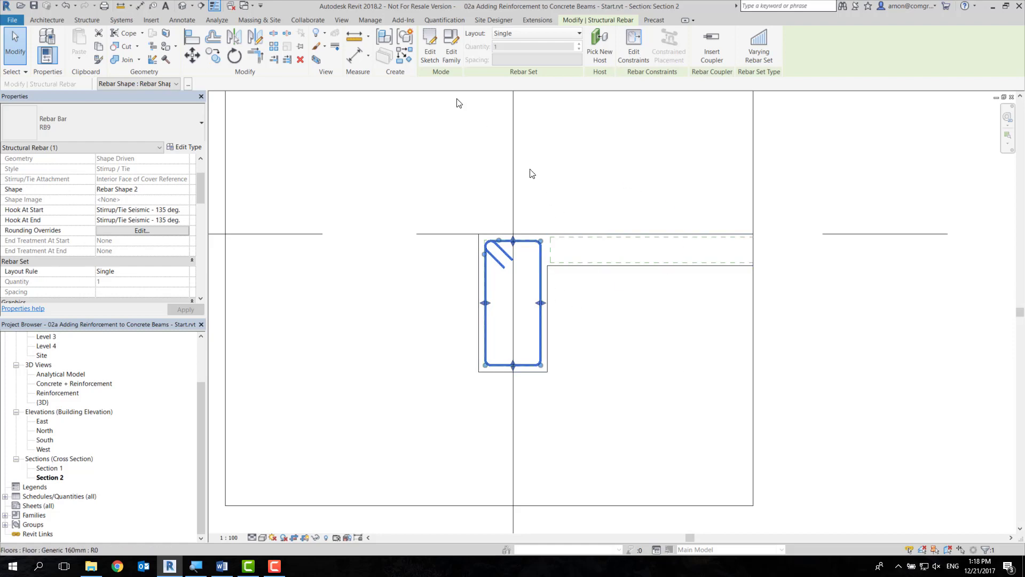
{"action": "left_click", "coordinate": [182, 6]}
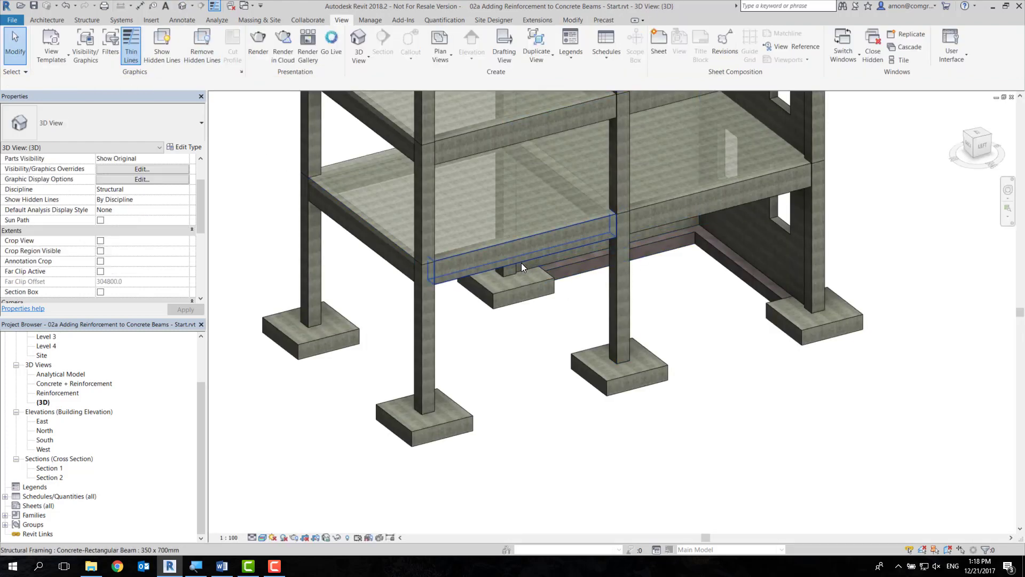
Step: Switch the 3D view's visual style to Wireframe
{"action": "key", "text": "w"}
{"action": "key", "text": "f"}
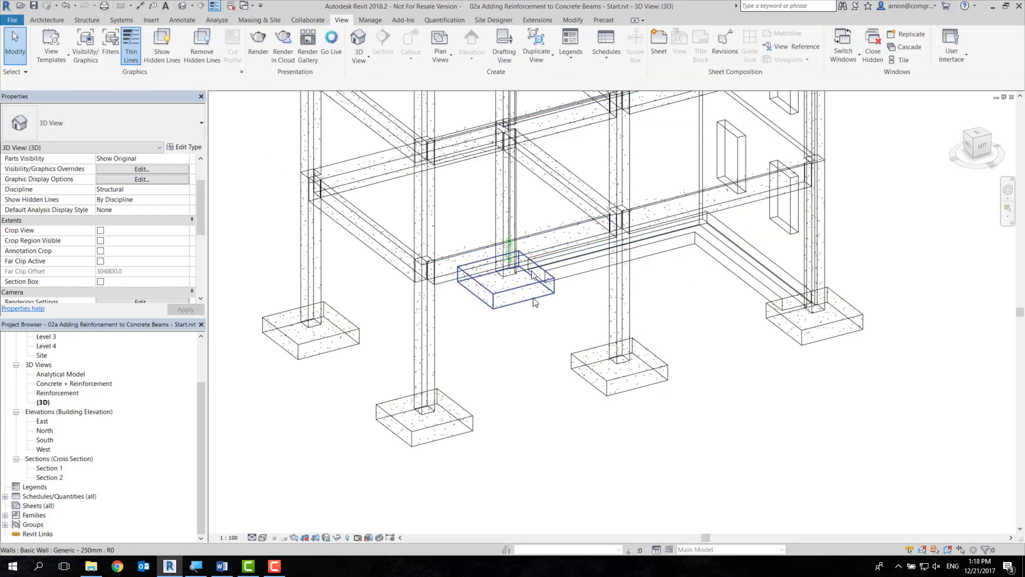
{"action": "middle_click_drag", "start_coordinate": [567, 419], "coordinate": [566, 436]}
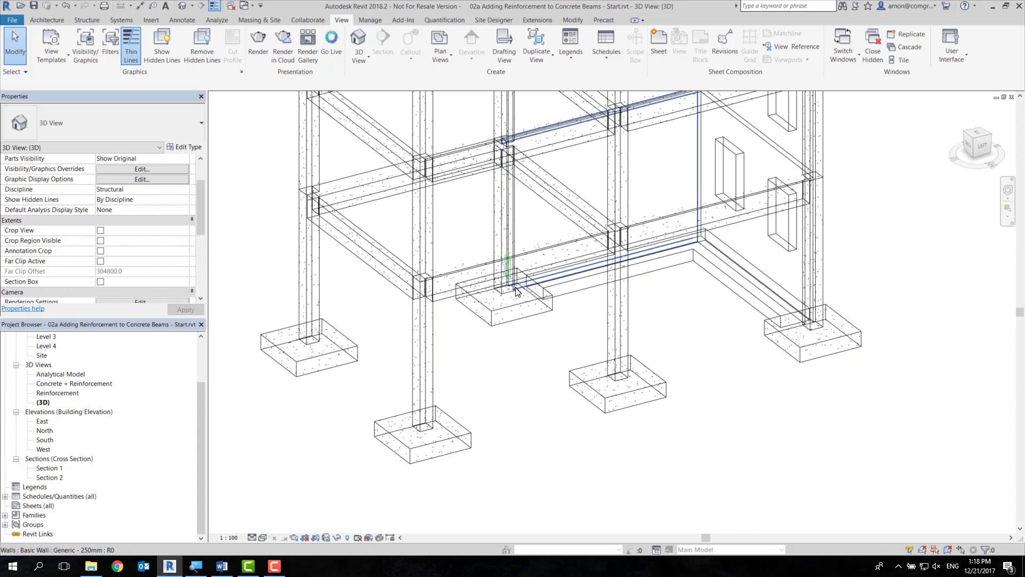
{"action": "key", "text": "s"}
{"action": "key", "text": "d"}
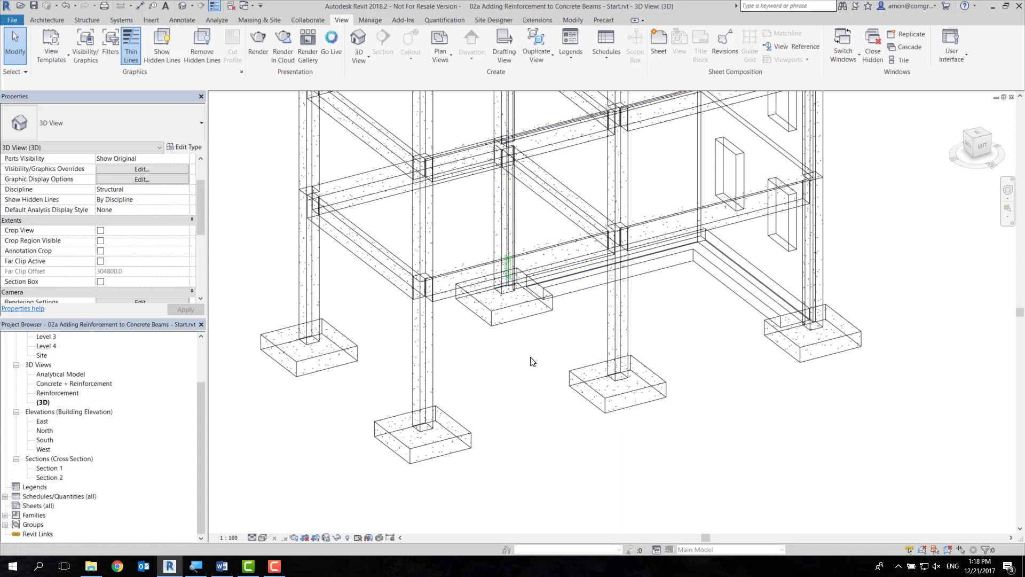
{"action": "scroll", "coordinate": [453, 261], "scroll_direction": "up", "scroll_amount": 2}
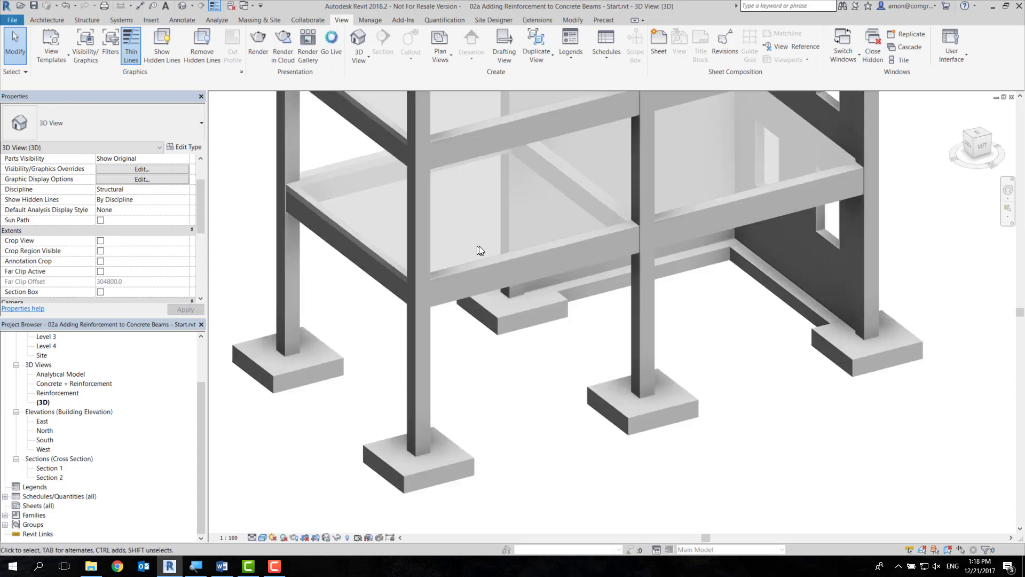
{"action": "scroll", "coordinate": [519, 261], "scroll_direction": "up", "scroll_amount": 3}
{"action": "scroll", "coordinate": [534, 275], "scroll_direction": "up", "scroll_amount": 3}
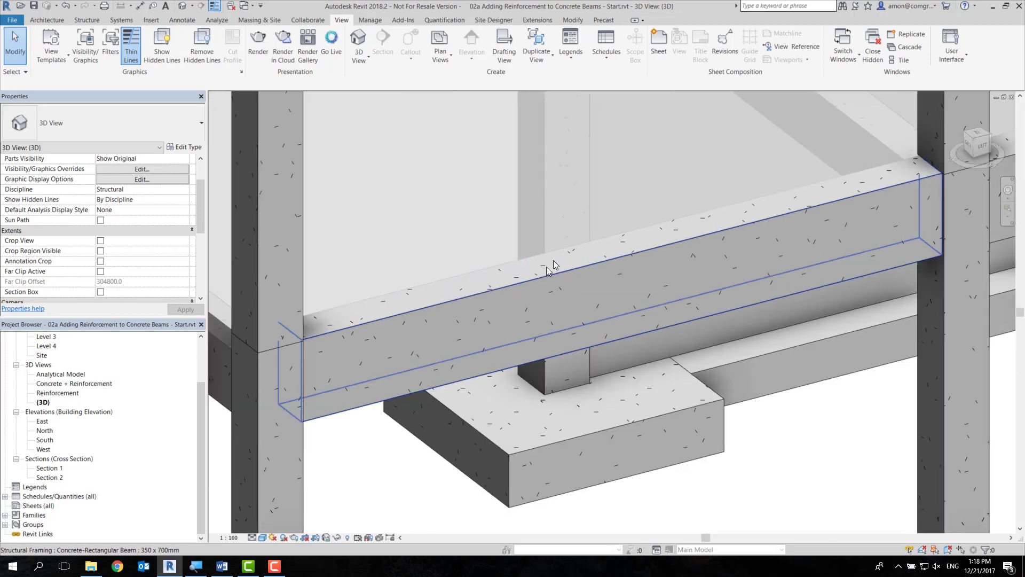
{"action": "left_click", "coordinate": [262, 537]}
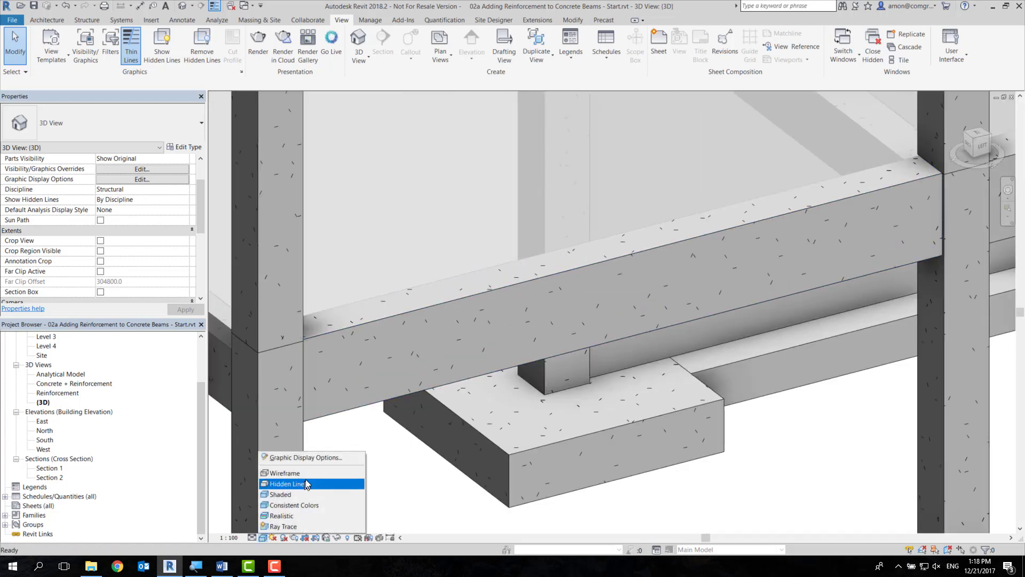
{"action": "left_click", "coordinate": [299, 473]}
Step: Zoom in on the seismic-hooked stirrup near the column and inspect it
{"action": "scroll", "coordinate": [564, 285], "scroll_direction": "up", "scroll_amount": 2}
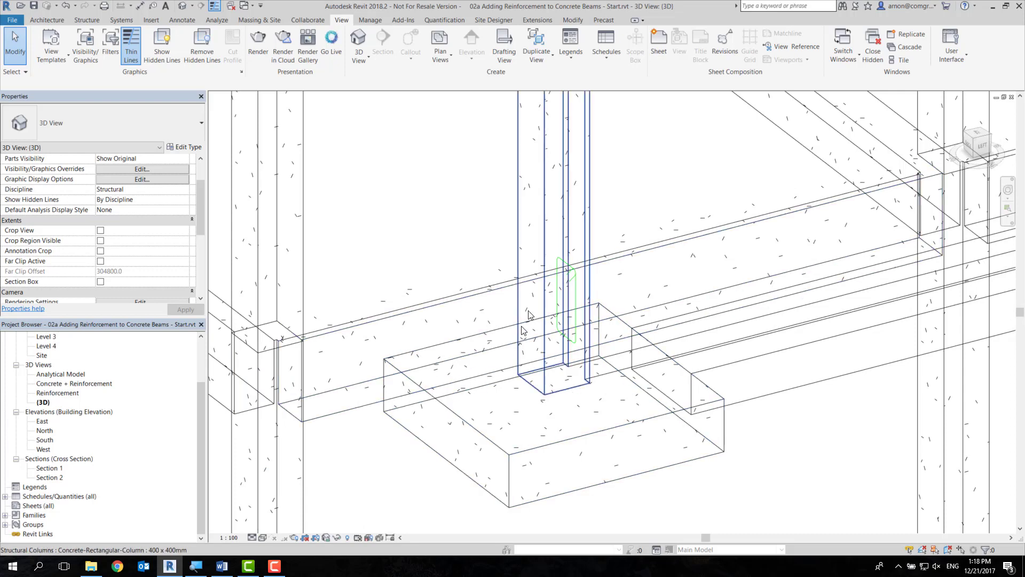
{"action": "scroll", "coordinate": [565, 284], "scroll_direction": "up", "scroll_amount": 2}
{"action": "scroll", "coordinate": [565, 285], "scroll_direction": "up", "scroll_amount": 2}
{"action": "scroll", "coordinate": [566, 287], "scroll_direction": "up", "scroll_amount": 2}
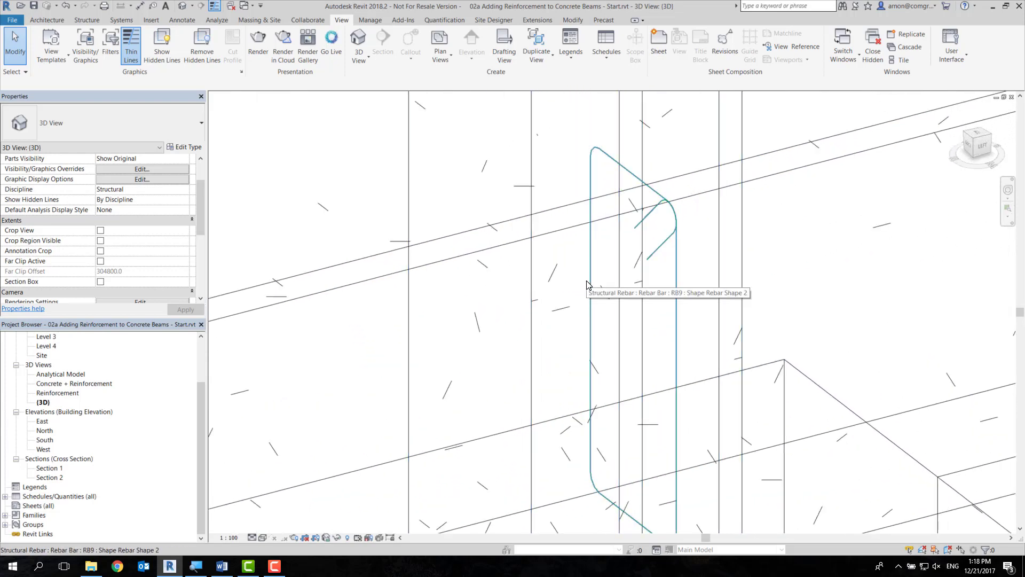
{"action": "scroll", "coordinate": [586, 284], "scroll_direction": "down", "scroll_amount": 3}
{"action": "scroll", "coordinate": [586, 285], "scroll_direction": "down", "scroll_amount": 3}
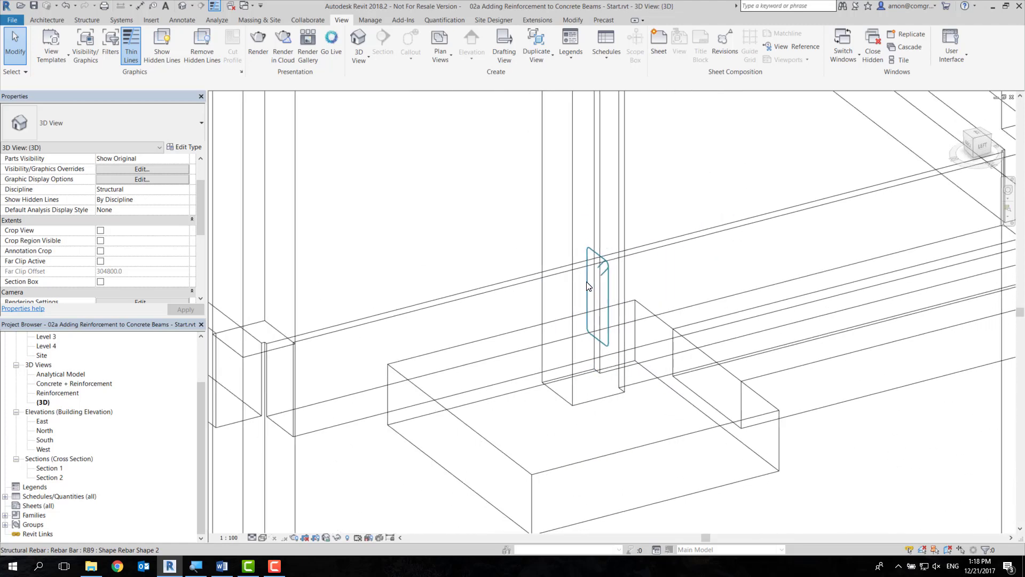
{"action": "left_click", "coordinate": [587, 286]}
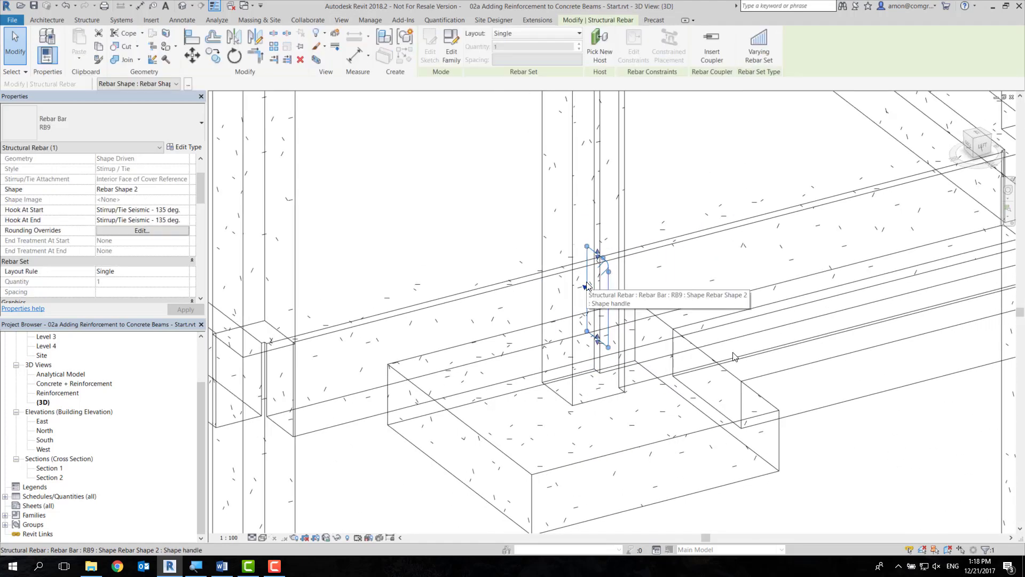
{"action": "left_click", "coordinate": [451, 172]}
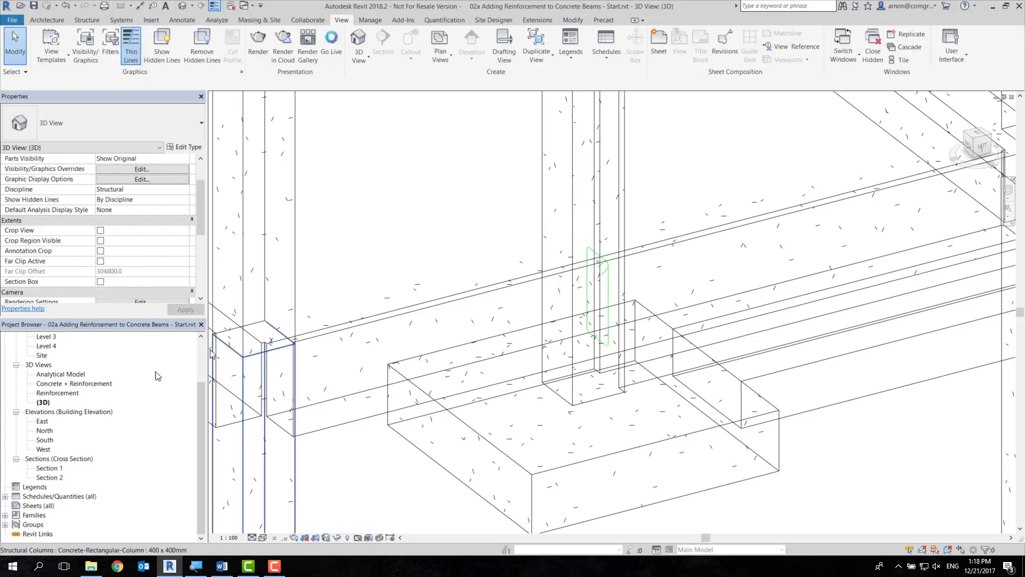
Step: Return to the Section 2 view and select the stirrup
{"action": "scroll", "coordinate": [133, 403], "scroll_direction": "up", "scroll_amount": 3}
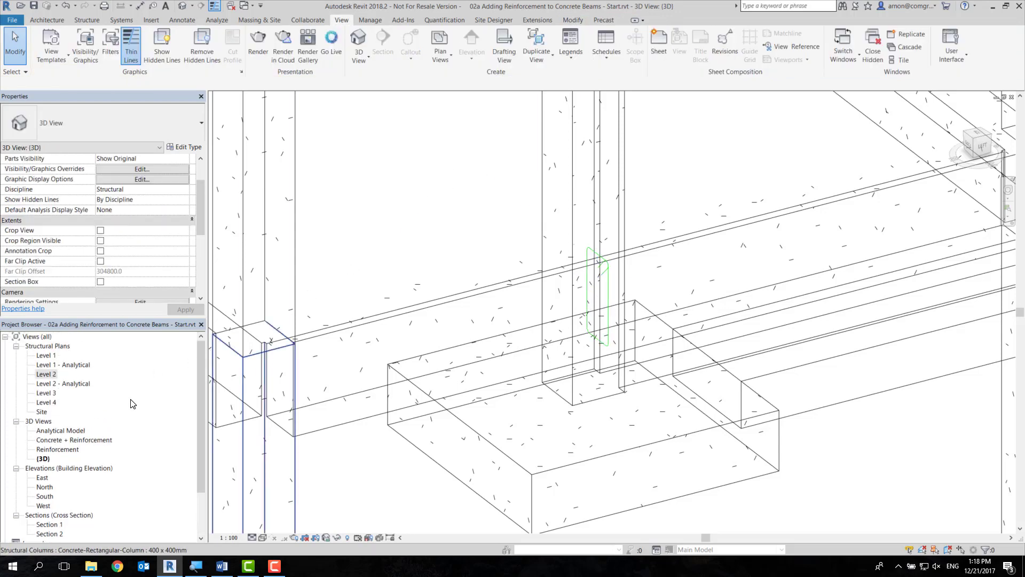
{"action": "scroll", "coordinate": [132, 403], "scroll_direction": "down", "scroll_amount": 3}
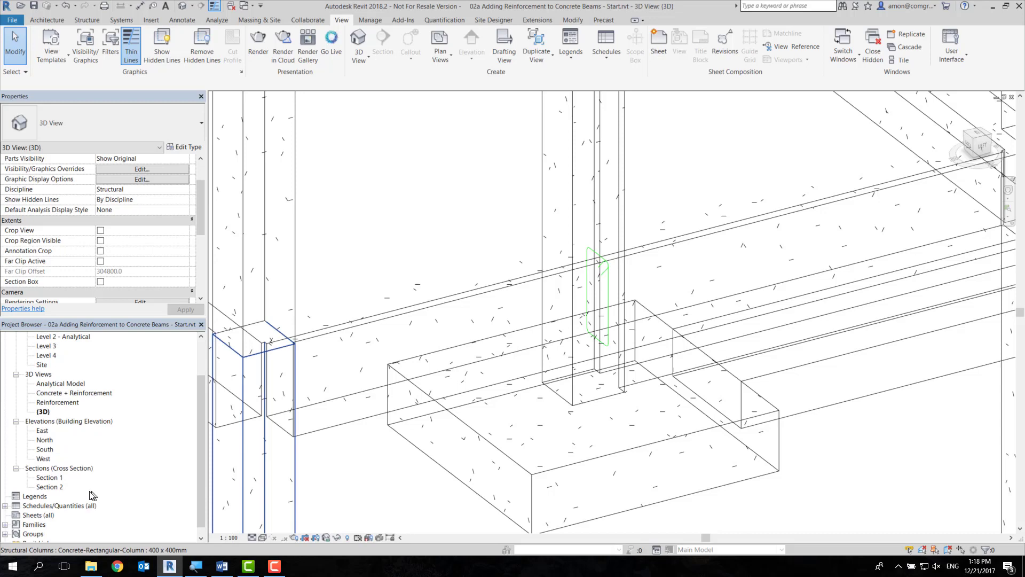
{"action": "left_click", "coordinate": [55, 487]}
{"action": "double_click", "coordinate": [54, 487]}
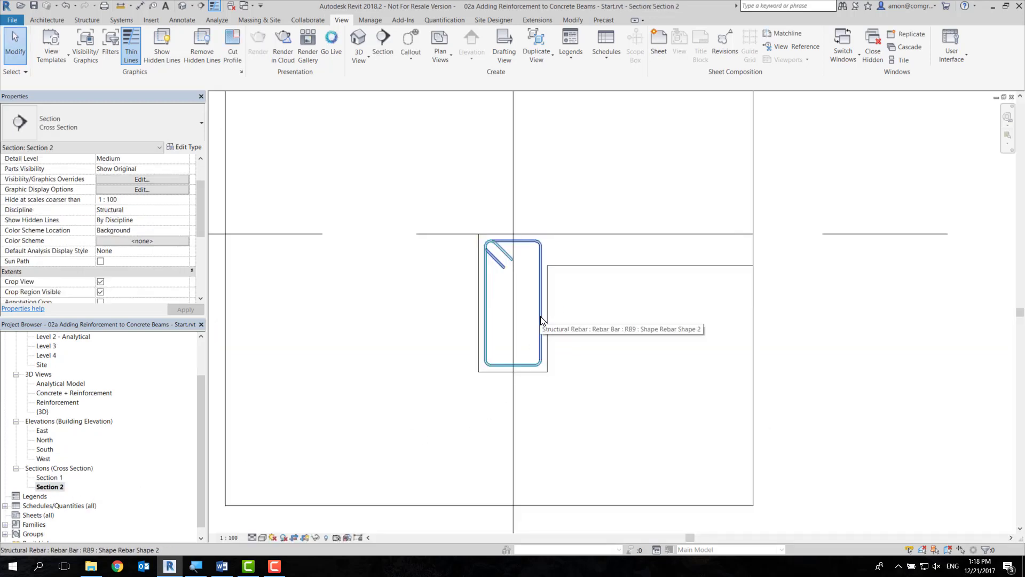
{"action": "left_click", "coordinate": [540, 316]}
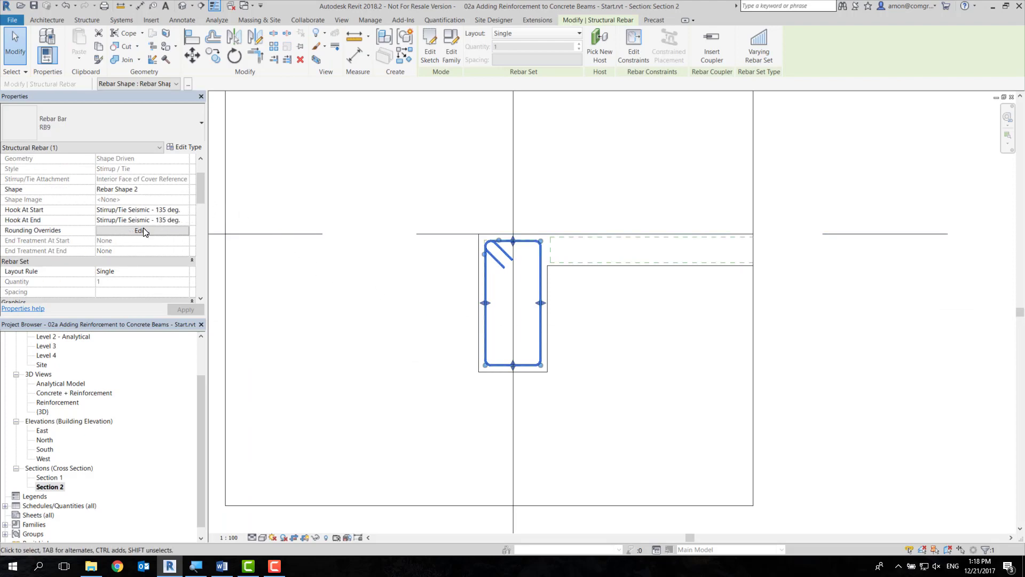
Step: Tick View unobscured and View as solid for Concrete + Reinforcement in the stirrup's View Visibility States
{"action": "scroll", "coordinate": [143, 228], "scroll_direction": "down", "scroll_amount": 4}
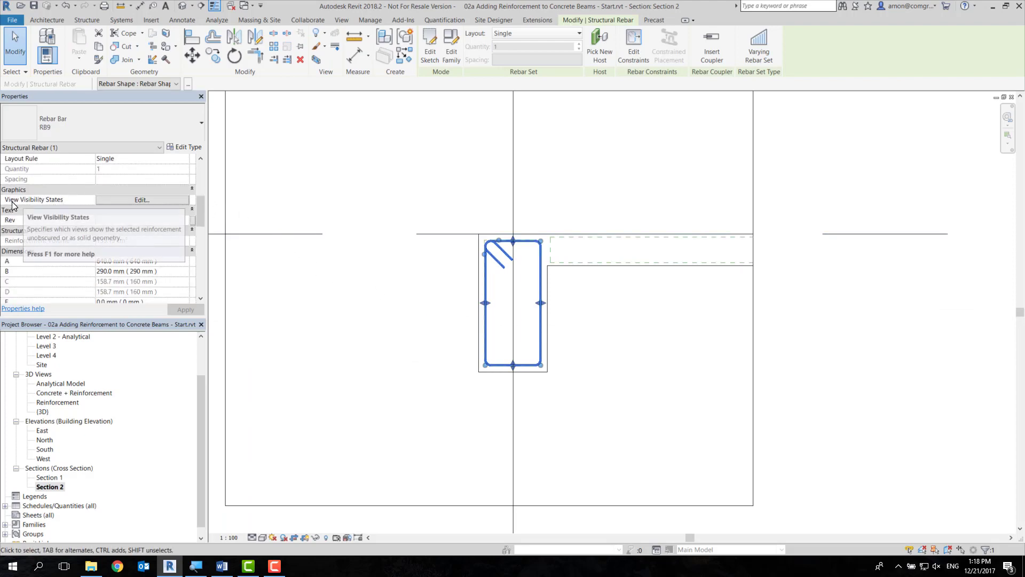
{"action": "left_click", "coordinate": [160, 202]}
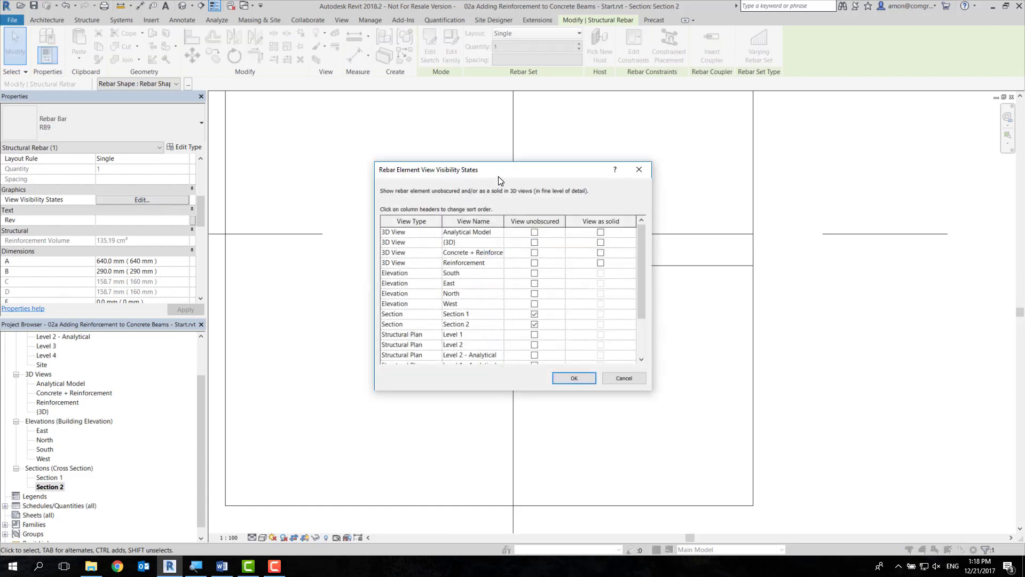
{"action": "left_click_drag", "start_coordinate": [498, 177], "coordinate": [616, 154]}
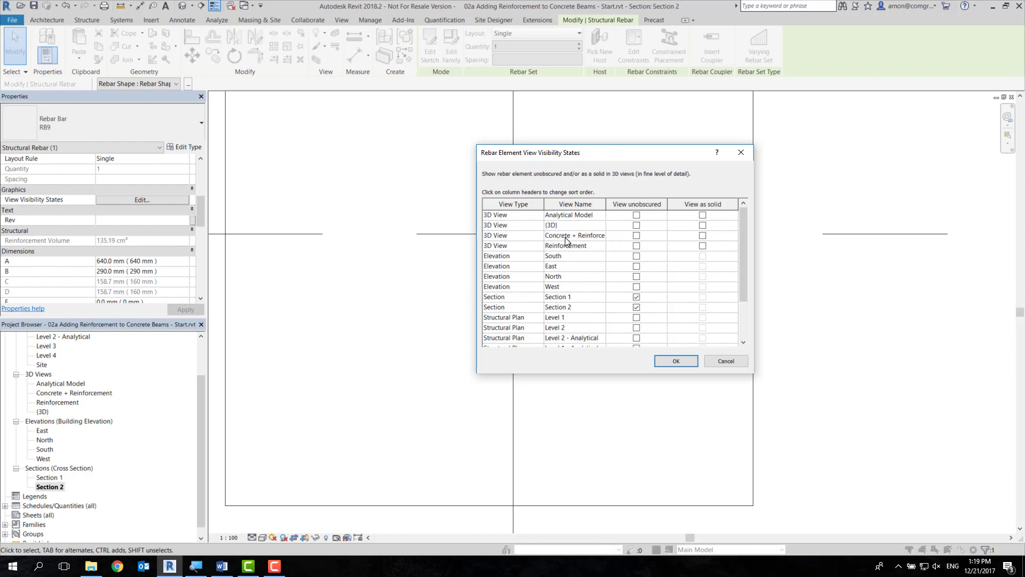
{"action": "left_click", "coordinate": [637, 237]}
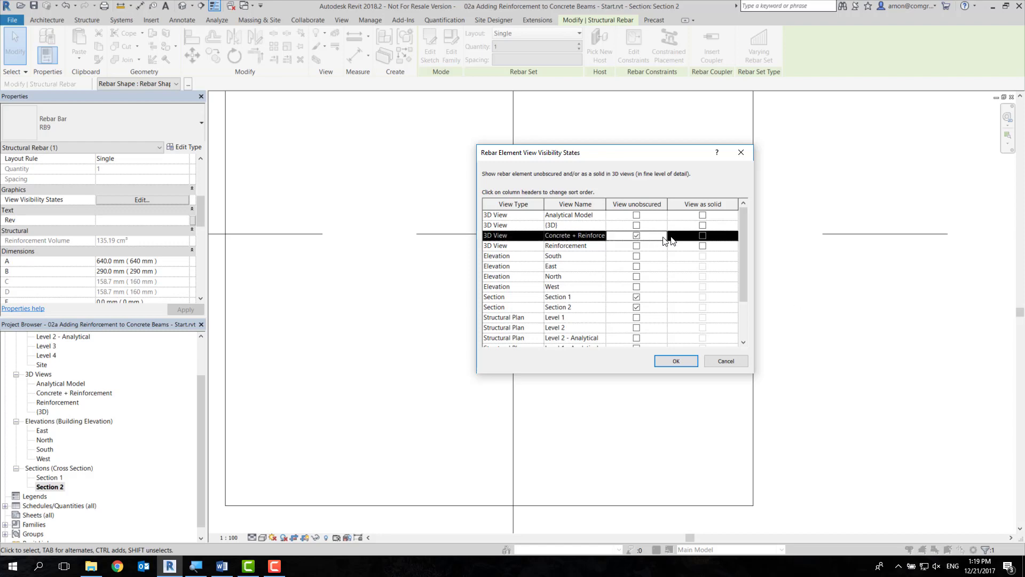
{"action": "left_click", "coordinate": [702, 236]}
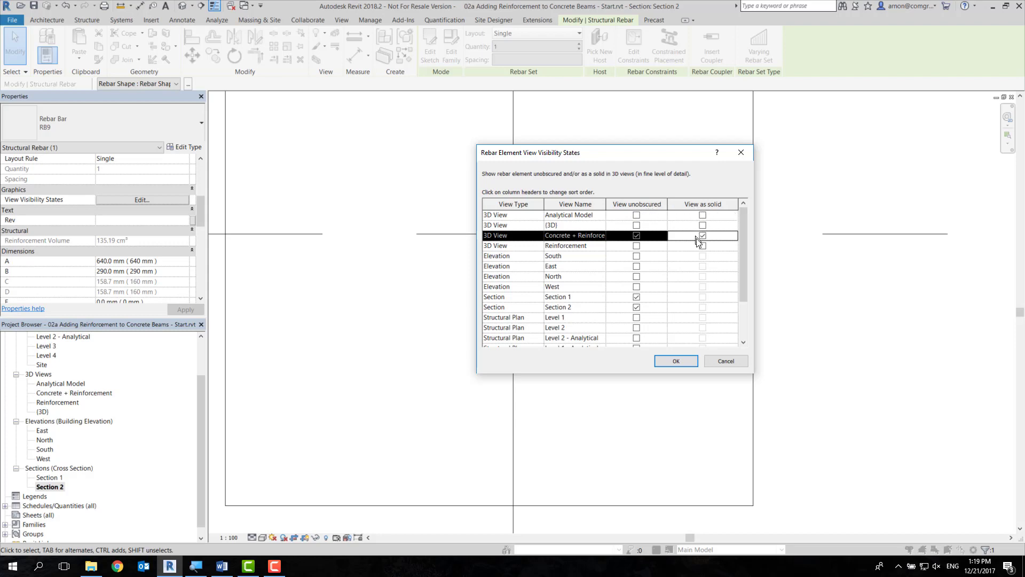
{"action": "left_click", "coordinate": [683, 361]}
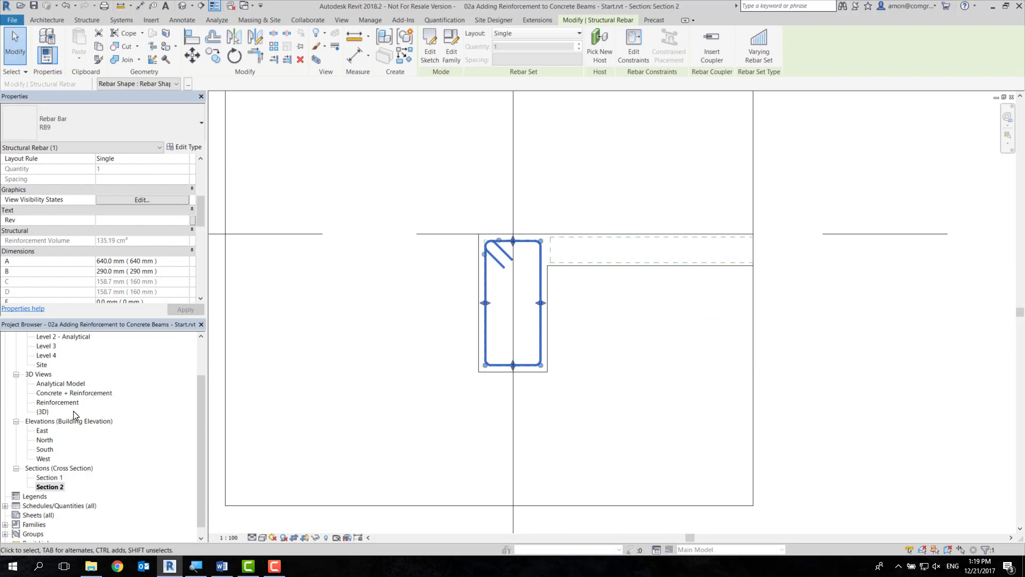
Step: Go back to Section 2, select the stirrup, and hide the Project Browser
{"action": "double_click", "coordinate": [93, 393]}
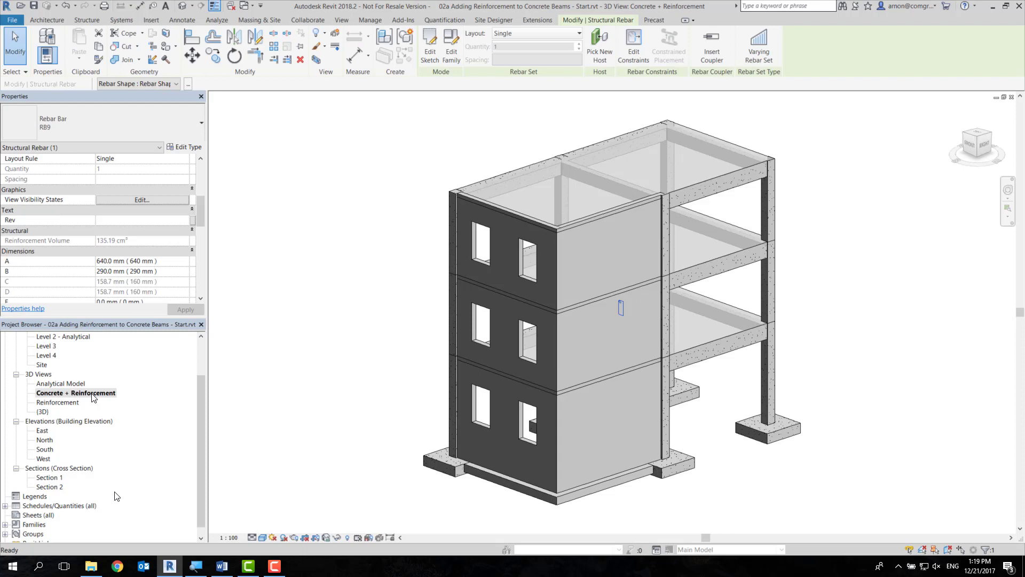
{"action": "scroll", "coordinate": [64, 483], "scroll_direction": "up", "scroll_amount": 1}
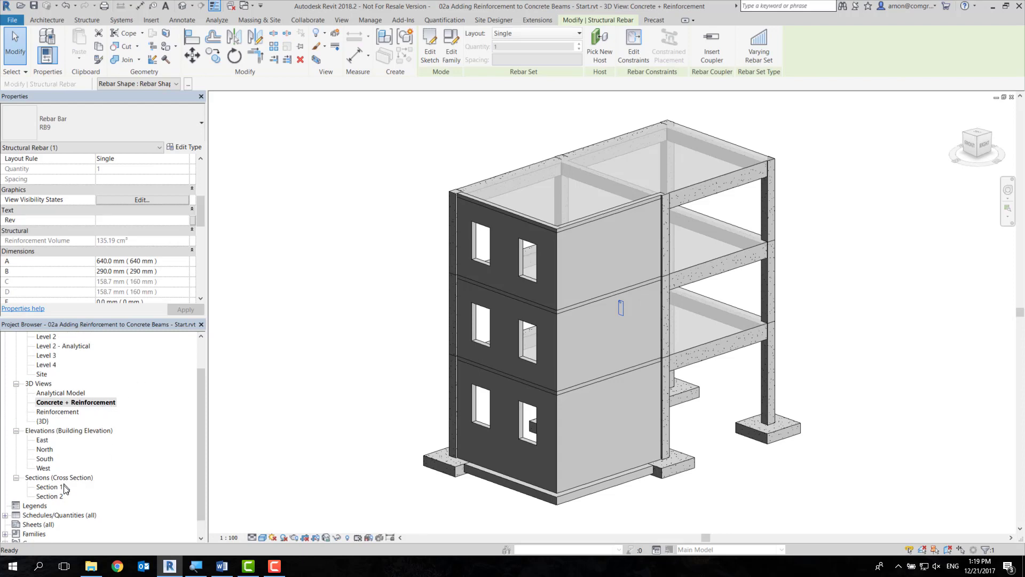
{"action": "double_click", "coordinate": [54, 496]}
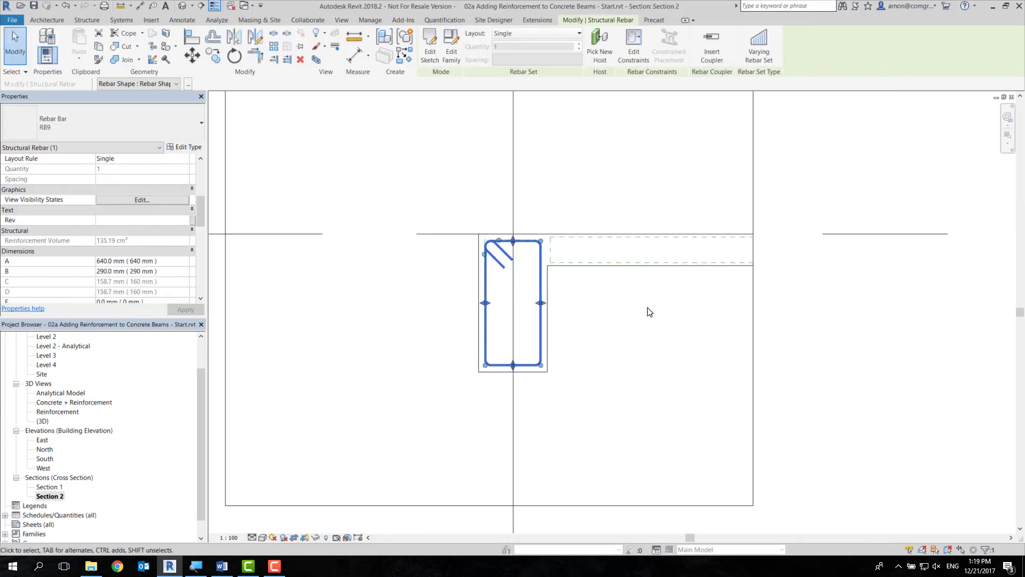
{"action": "left_click", "coordinate": [649, 312]}
{"action": "left_click", "coordinate": [540, 293]}
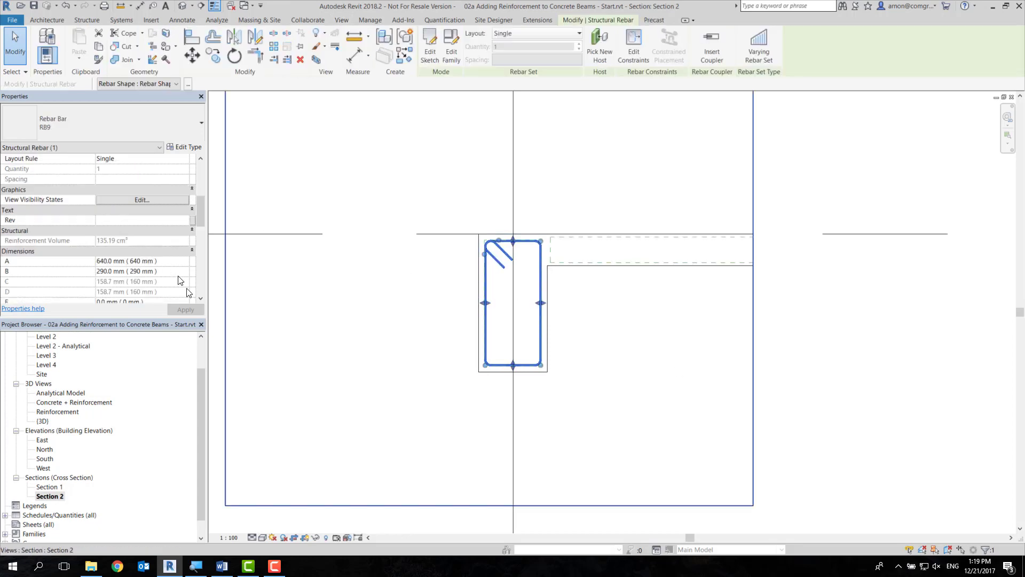
{"action": "left_click", "coordinate": [201, 325]}
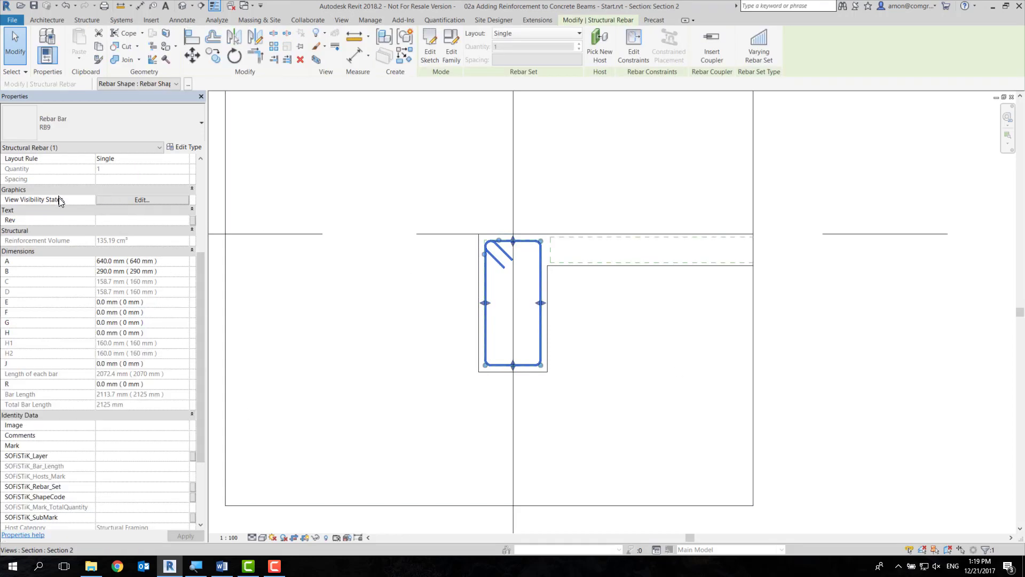
{"action": "scroll", "coordinate": [59, 201], "scroll_direction": "up", "scroll_amount": 5}
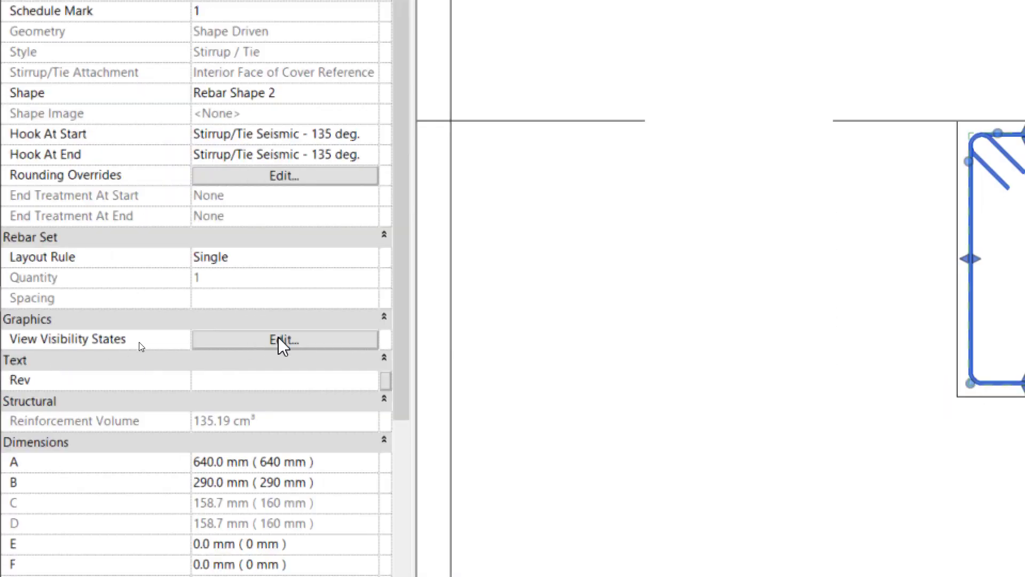
Step: Tick View unobscured for Section 2 in the stirrup's View Visibility States and confirm
{"action": "left_click", "coordinate": [278, 341]}
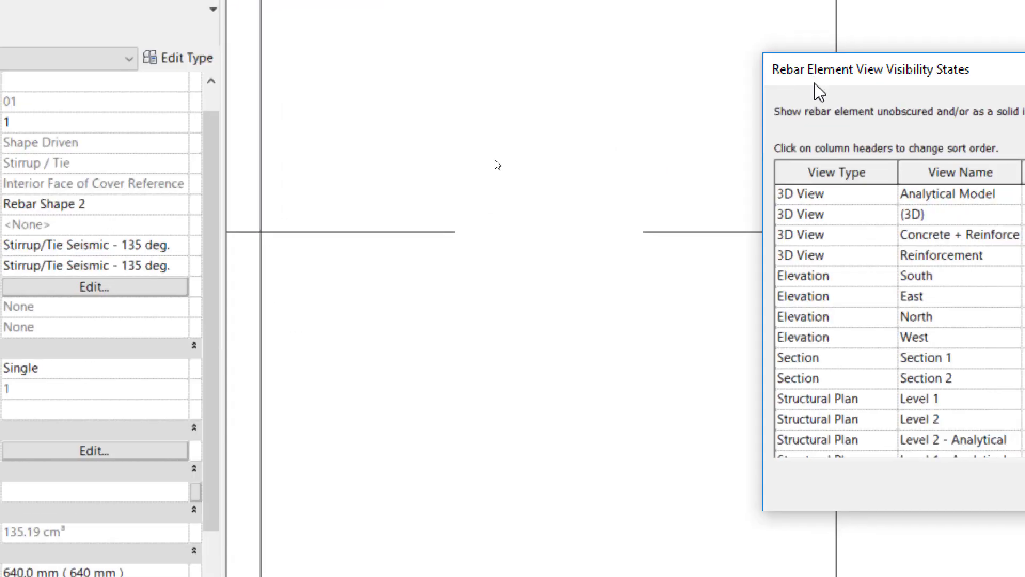
{"action": "left_click_drag", "start_coordinate": [814, 77], "coordinate": [292, 169]}
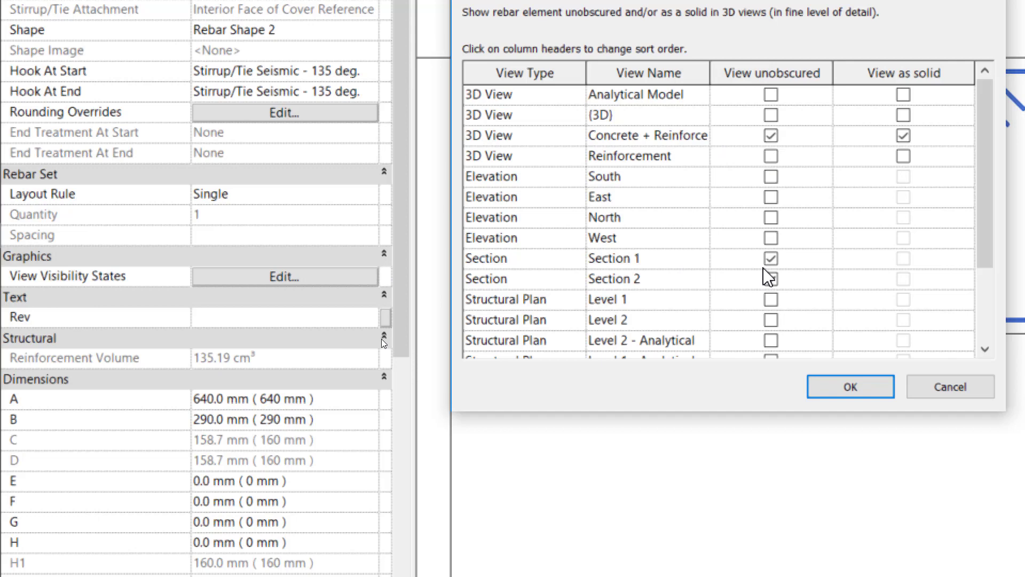
{"action": "left_click", "coordinate": [769, 276]}
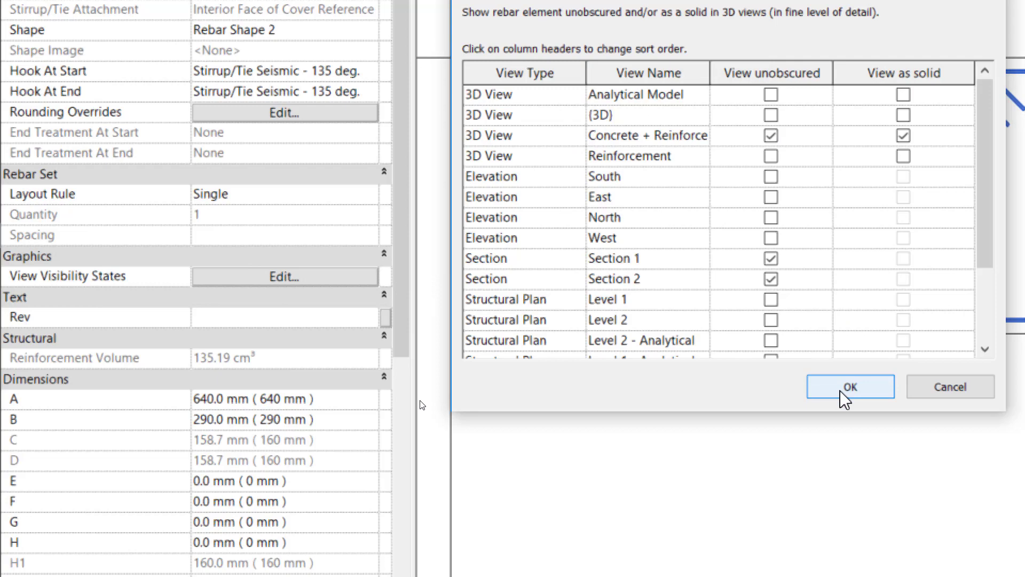
{"action": "left_click", "coordinate": [849, 387]}
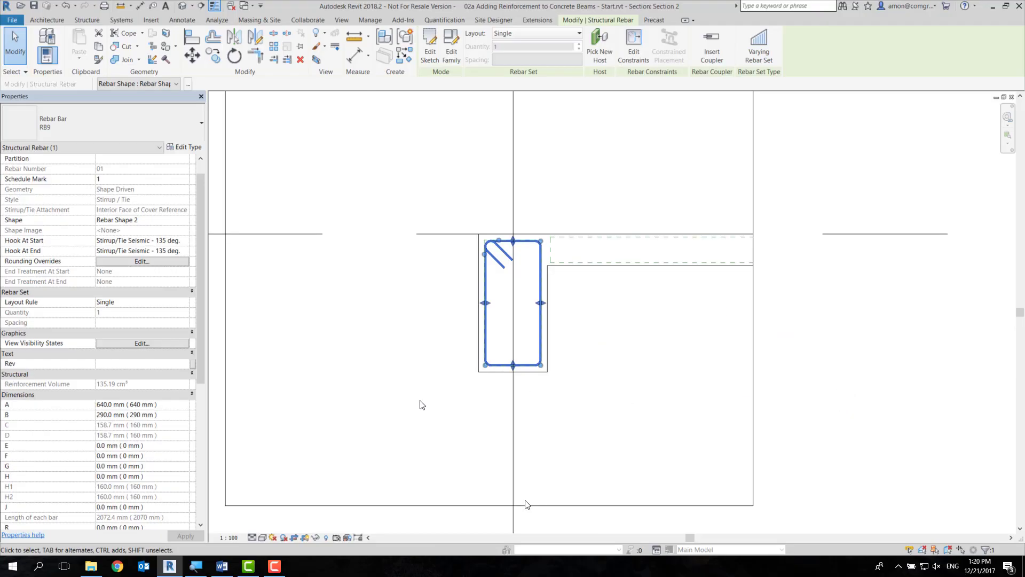
Step: Restore the Project Browser and open the Concrete + Reinforcement 3D view
{"action": "right_click", "coordinate": [391, 363]}
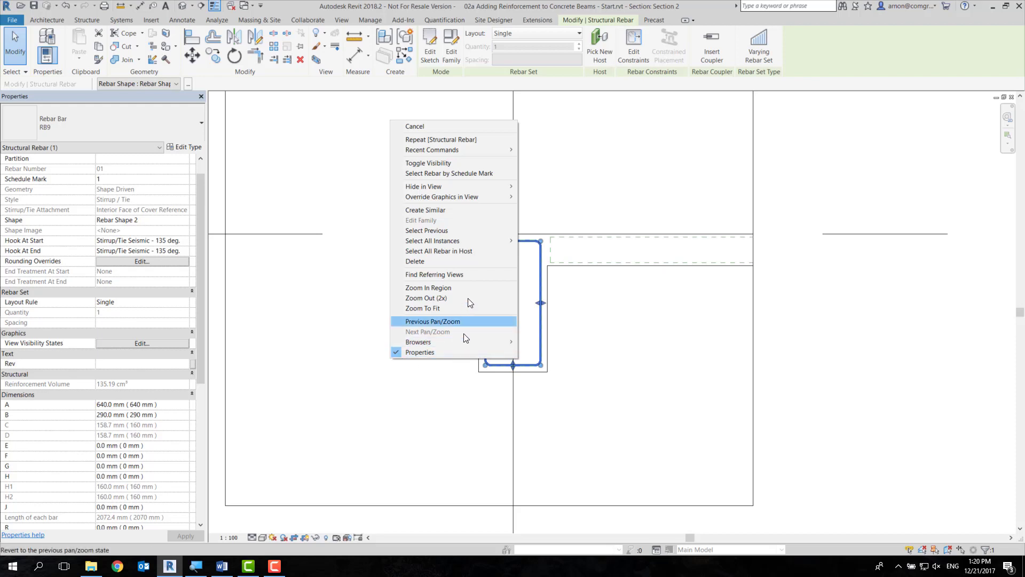
{"action": "mouse_move", "coordinate": [448, 186]}
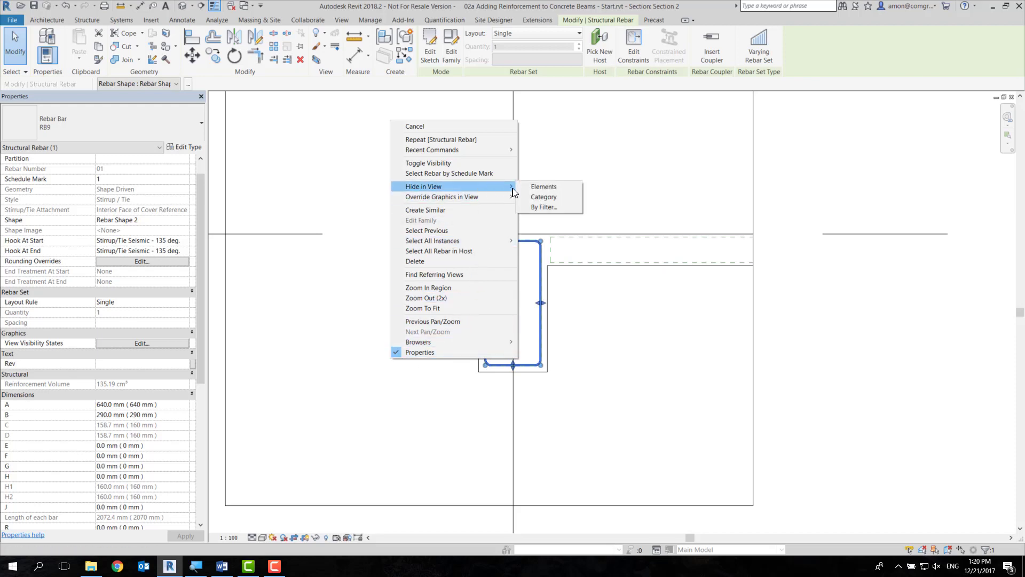
{"action": "left_click", "coordinate": [547, 341]}
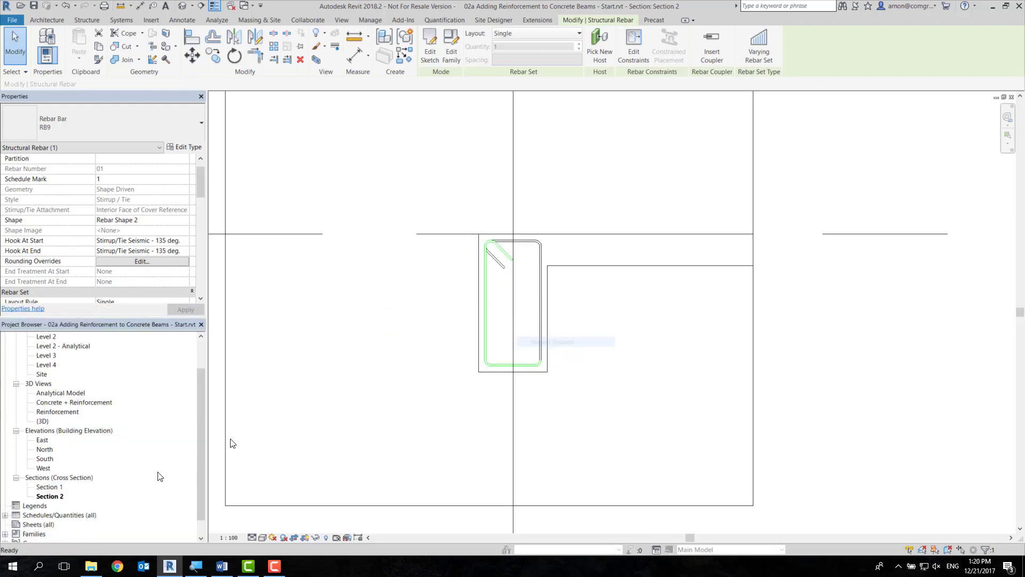
{"action": "scroll", "coordinate": [47, 498], "scroll_direction": "down", "scroll_amount": 2}
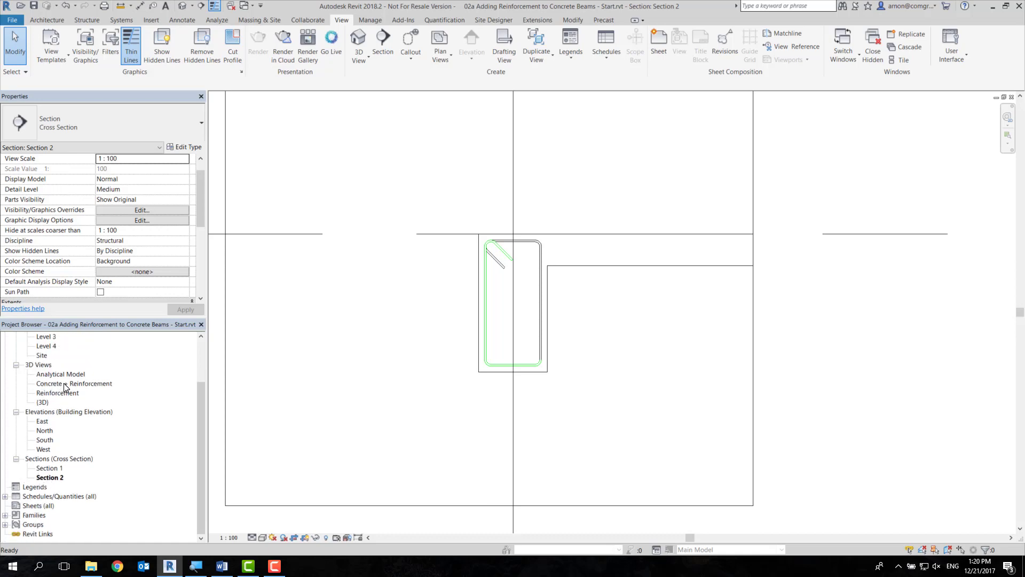
{"action": "double_click", "coordinate": [64, 384]}
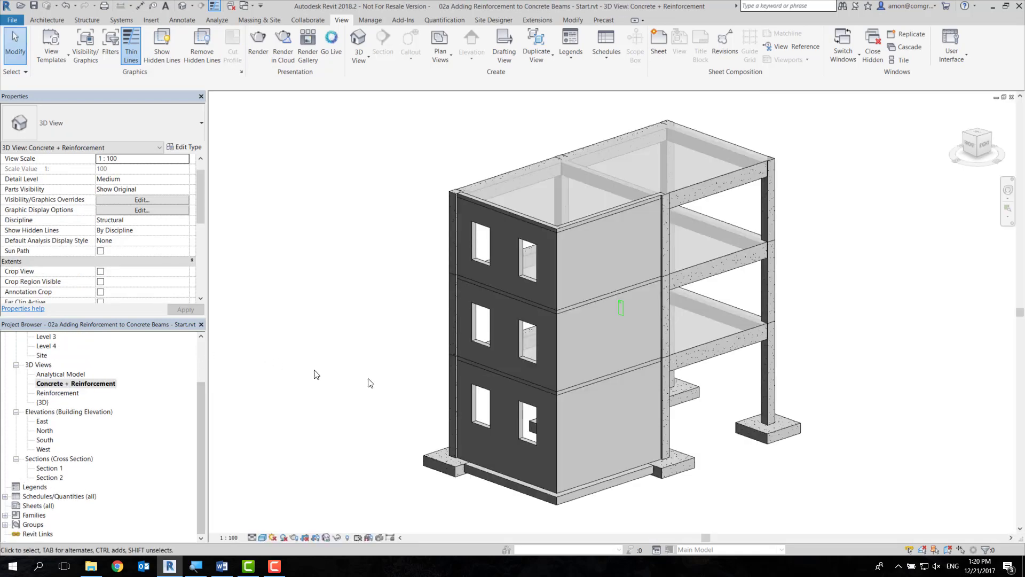
Step: Orbit behind the building and zoom in on the stirrup inside the beam
{"action": "middle_click_drag", "start_coordinate": [321, 376], "coordinate": [597, 398], "text": "shift"}
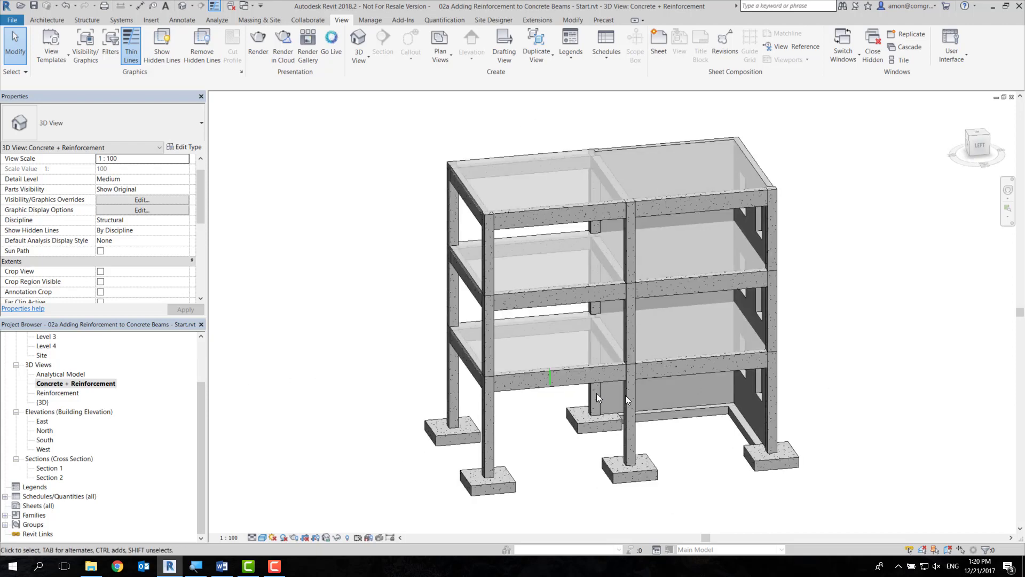
{"action": "scroll", "coordinate": [596, 398], "scroll_direction": "up", "scroll_amount": 3}
{"action": "scroll", "coordinate": [538, 412], "scroll_direction": "up", "scroll_amount": 1}
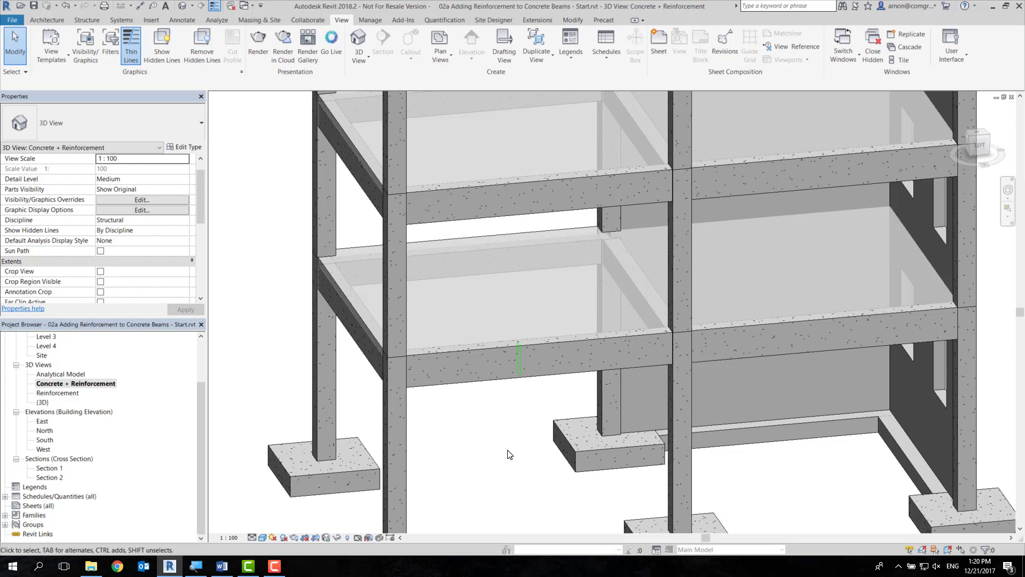
{"action": "scroll", "coordinate": [521, 390], "scroll_direction": "up", "scroll_amount": 3}
{"action": "scroll", "coordinate": [528, 373], "scroll_direction": "up", "scroll_amount": 2}
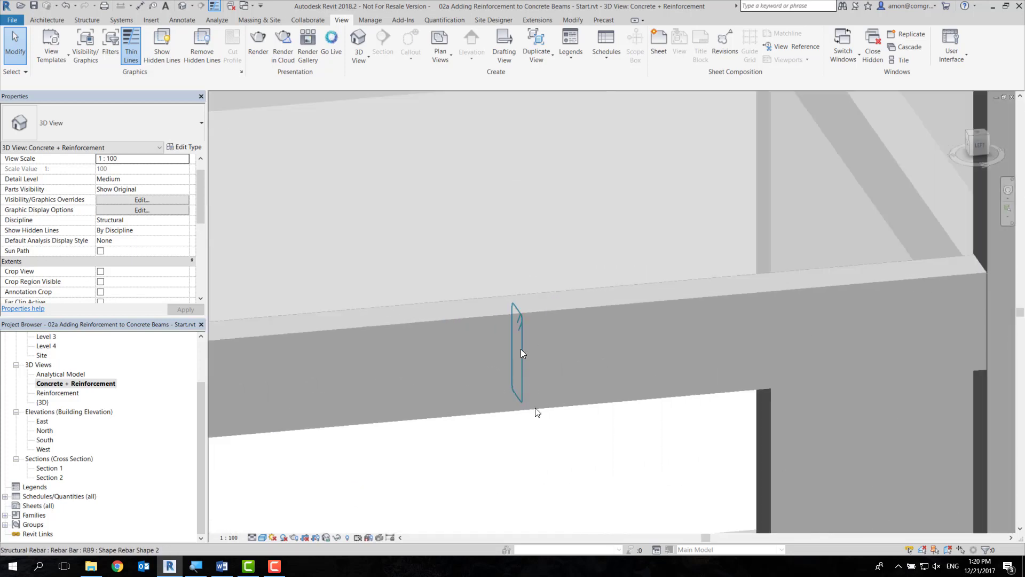
{"action": "scroll", "coordinate": [539, 436], "scroll_direction": "up", "scroll_amount": 1}
{"action": "scroll", "coordinate": [539, 437], "scroll_direction": "down", "scroll_amount": 2}
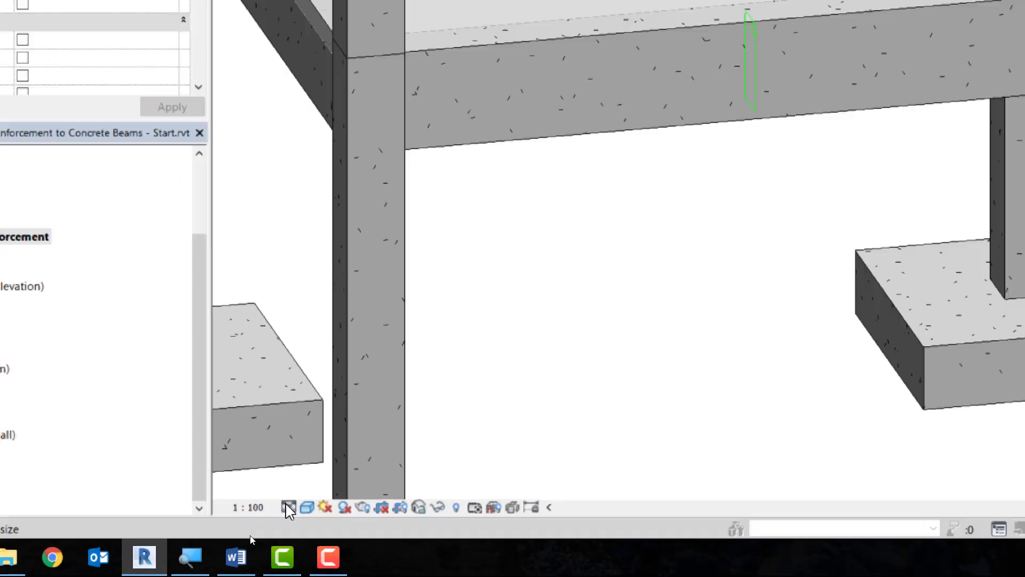
Step: Cycle the 3D view's detail level through Coarse and Medium to Fine
{"action": "key", "text": "alt+minus"}
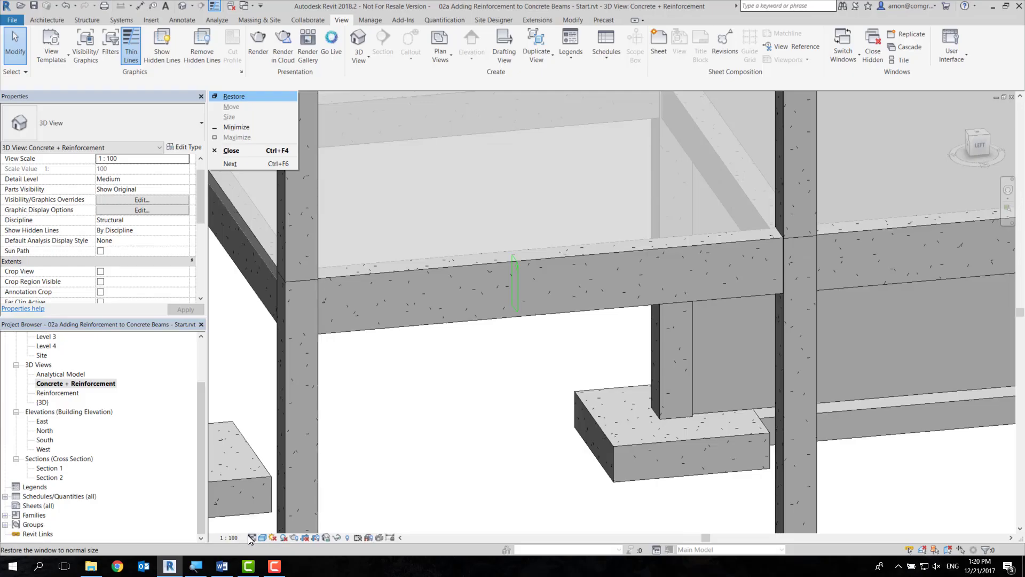
{"action": "left_click", "coordinate": [274, 566]}
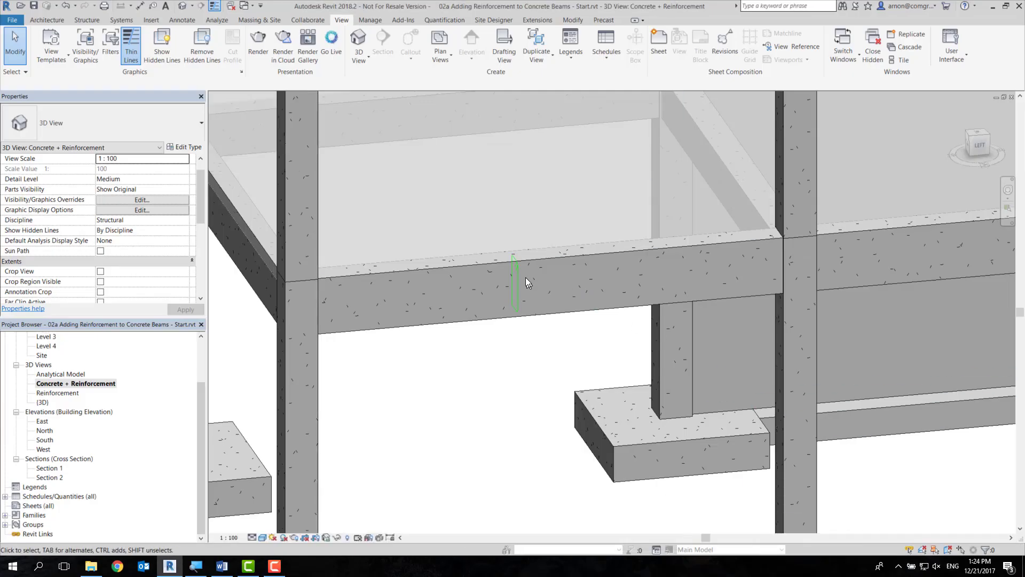
{"action": "scroll", "coordinate": [518, 293], "scroll_direction": "up", "scroll_amount": 3}
{"action": "scroll", "coordinate": [534, 300], "scroll_direction": "up", "scroll_amount": 2}
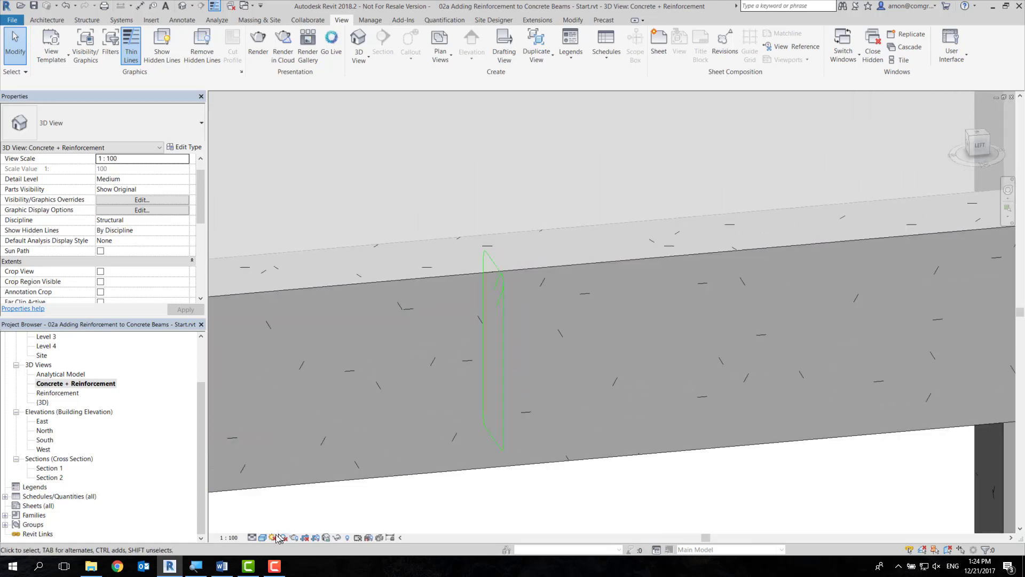
{"action": "left_click", "coordinate": [251, 537]}
{"action": "left_click", "coordinate": [267, 502]}
{"action": "left_click", "coordinate": [251, 537]}
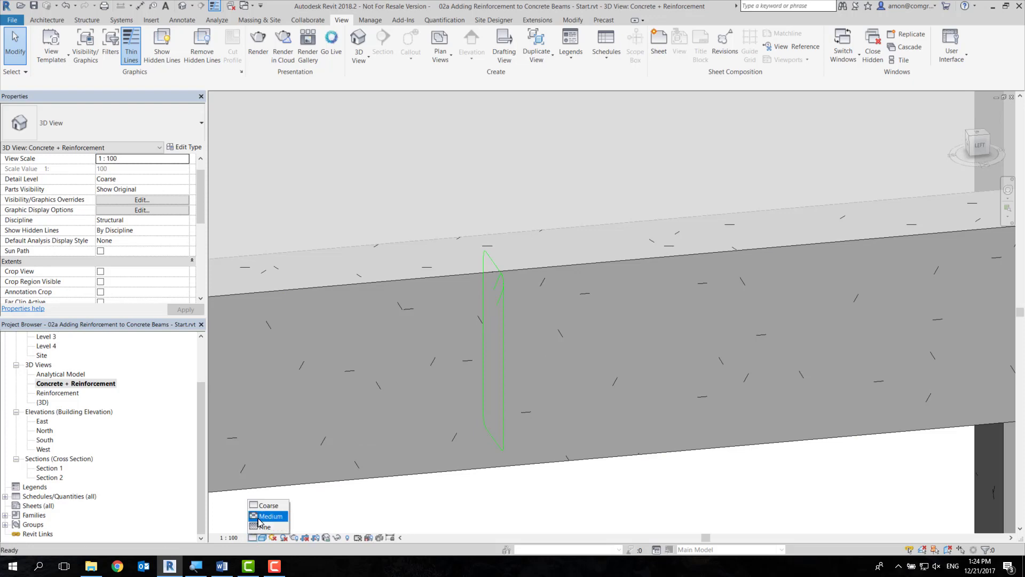
{"action": "left_click", "coordinate": [267, 515]}
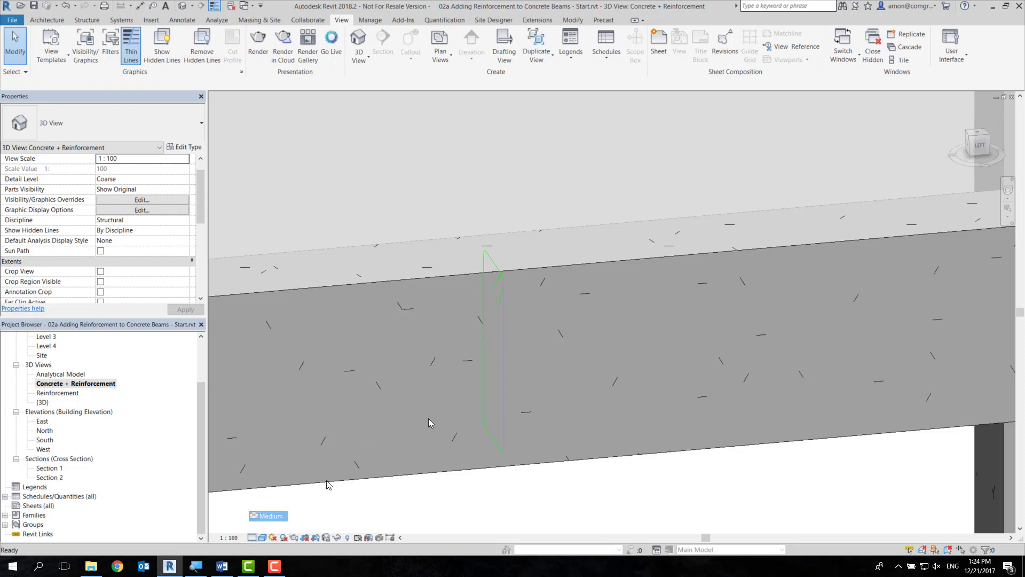
{"action": "left_click", "coordinate": [251, 537]}
Step: Pan the 3D view to the stirrup near the column, then open Section 1
{"action": "scroll", "coordinate": [508, 283], "scroll_direction": "up", "scroll_amount": 3}
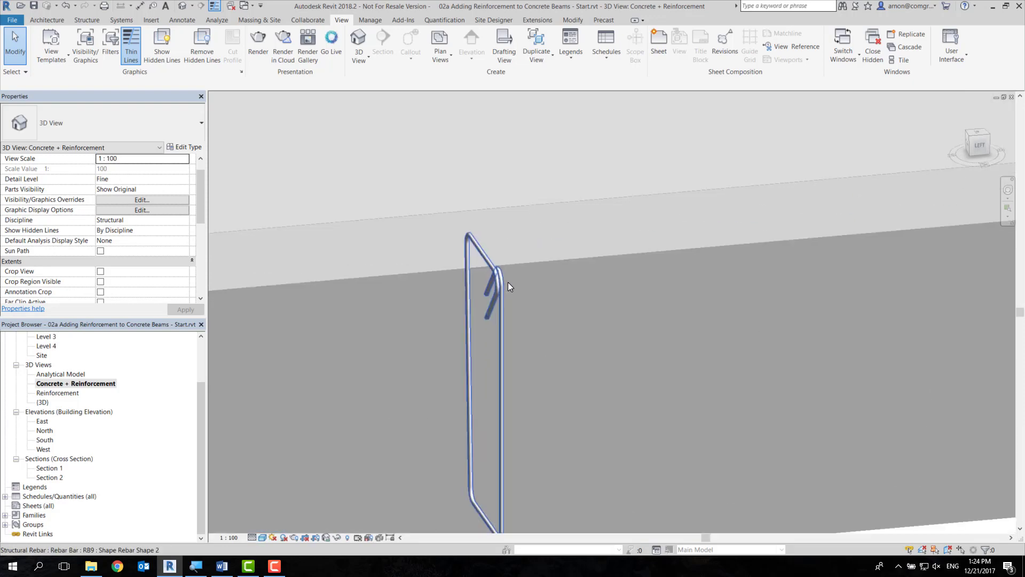
{"action": "scroll", "coordinate": [504, 283], "scroll_direction": "down", "scroll_amount": 4}
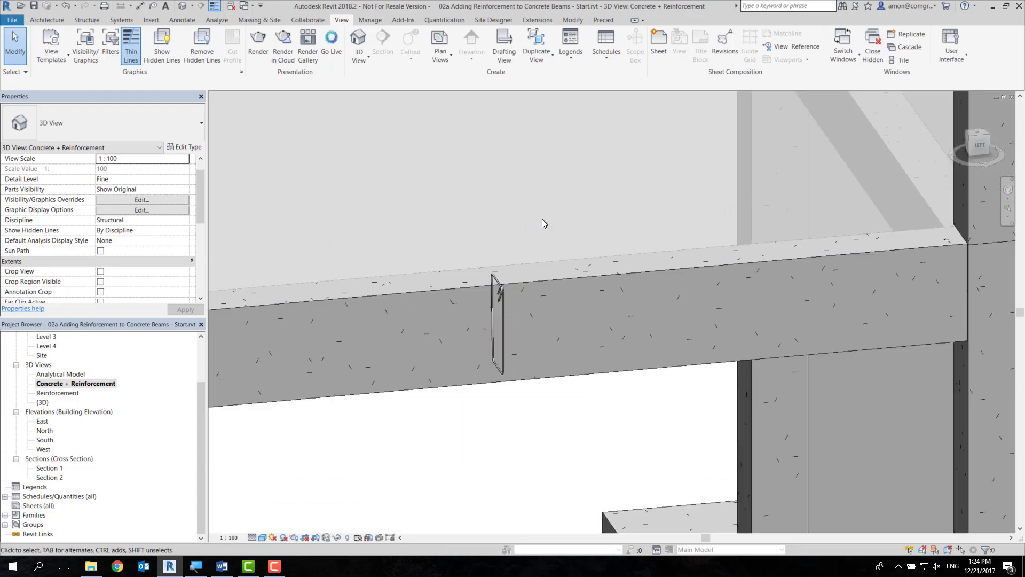
{"action": "middle_click_drag", "start_coordinate": [522, 428], "coordinate": [563, 411]}
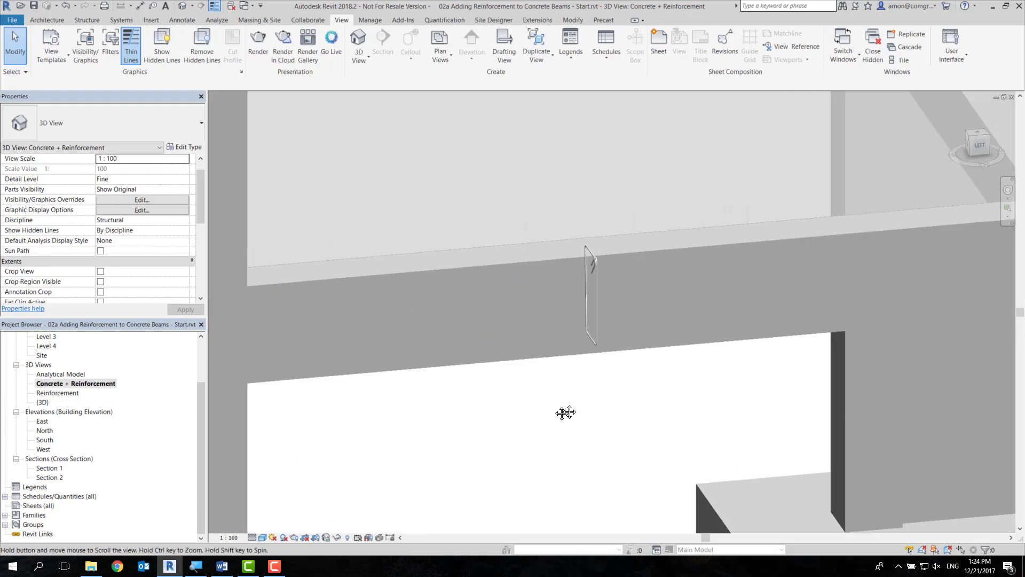
{"action": "double_click", "coordinate": [48, 468]}
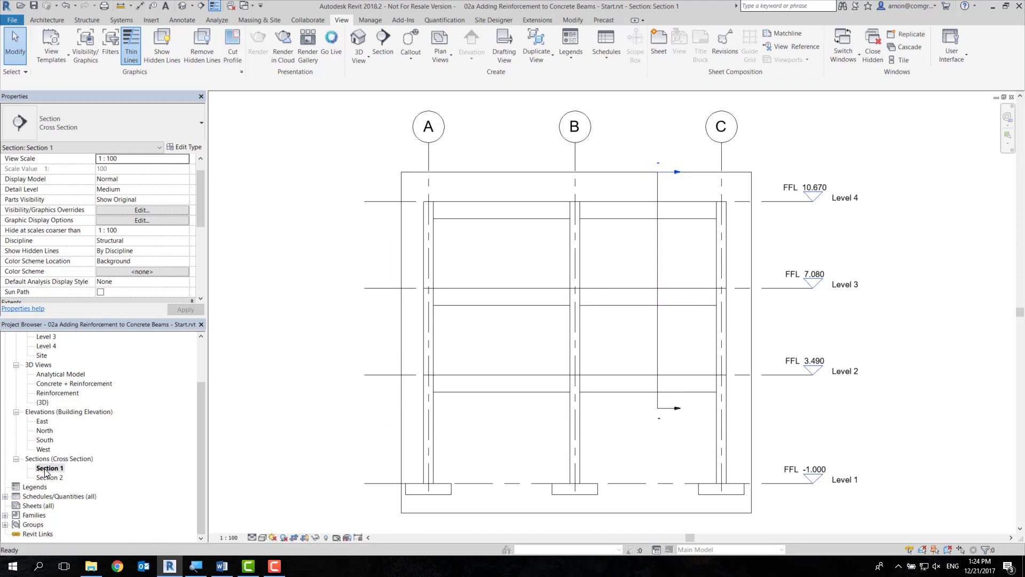
Step: Open the Level 2 structural plan, then go back to Section 1 from its section mark
{"action": "scroll", "coordinate": [54, 427], "scroll_direction": "up", "scroll_amount": 3}
{"action": "scroll", "coordinate": [50, 405], "scroll_direction": "up", "scroll_amount": 1}
{"action": "double_click", "coordinate": [46, 373]}
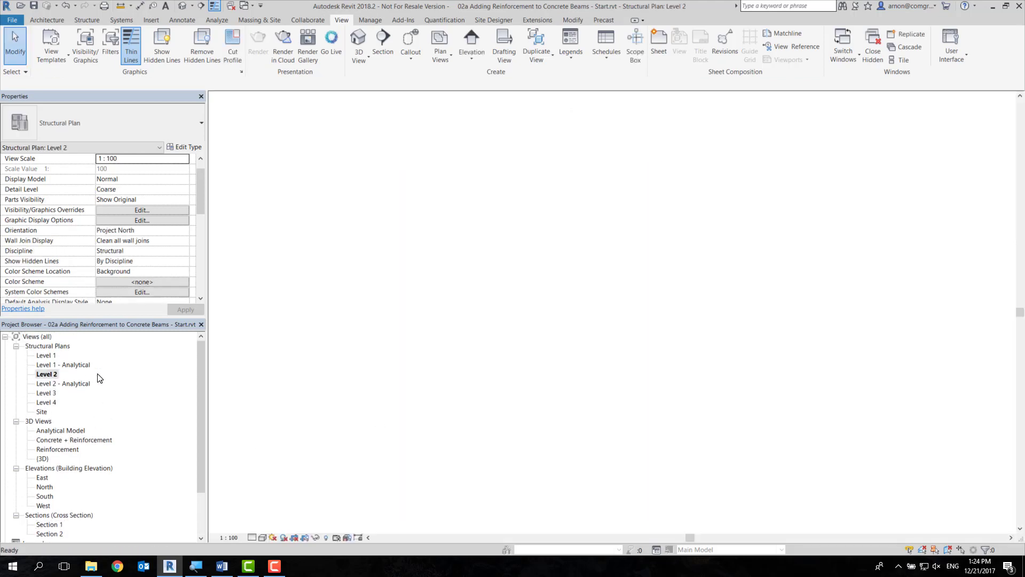
{"action": "scroll", "coordinate": [544, 230], "scroll_direction": "down", "scroll_amount": 3}
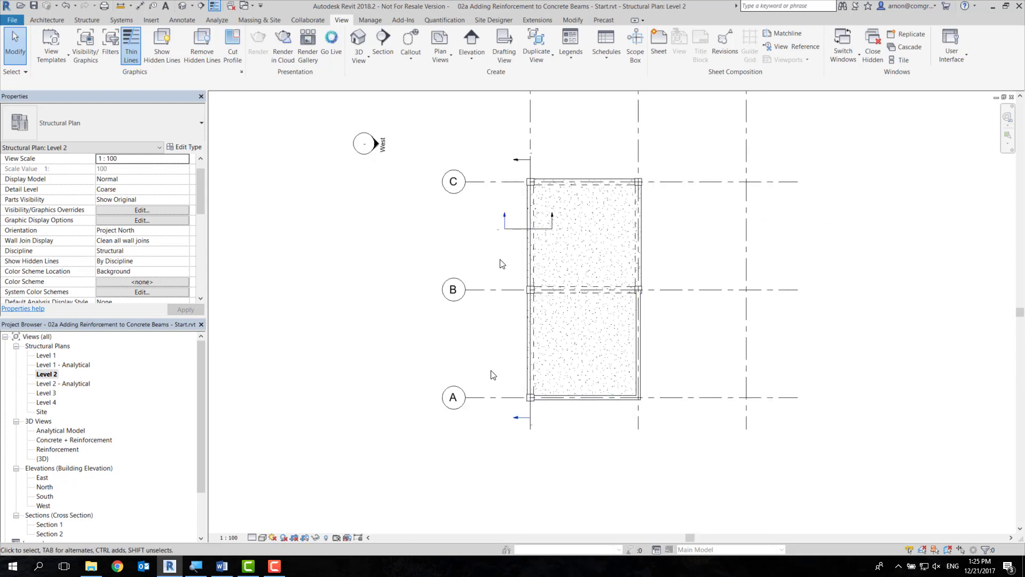
{"action": "double_click", "coordinate": [516, 418]}
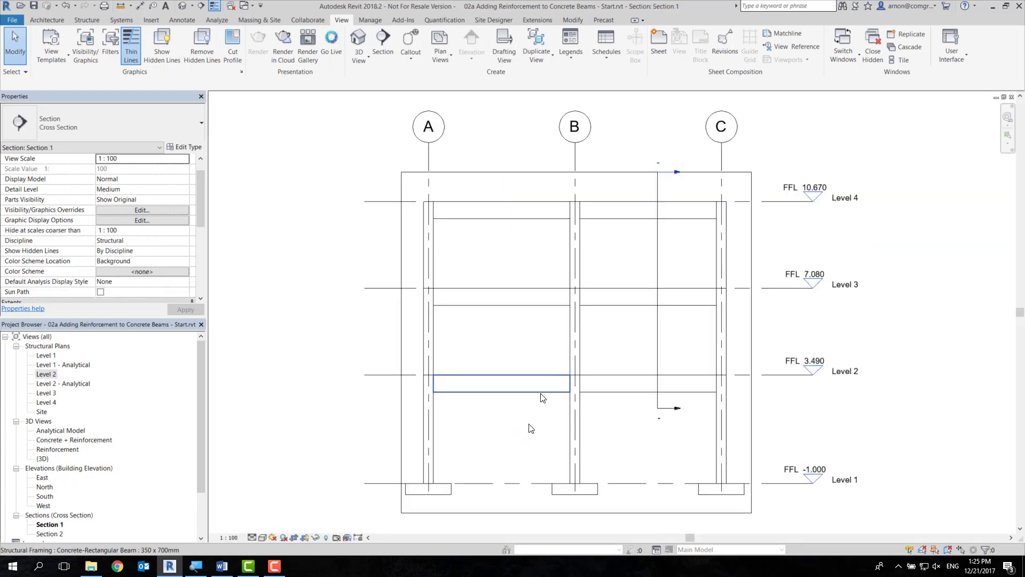
Step: Zoom in on the RB9 stirrup in Section 1 and select it to inspect it
{"action": "scroll", "coordinate": [590, 426], "scroll_direction": "up", "scroll_amount": 2}
{"action": "scroll", "coordinate": [727, 407], "scroll_direction": "up", "scroll_amount": 2}
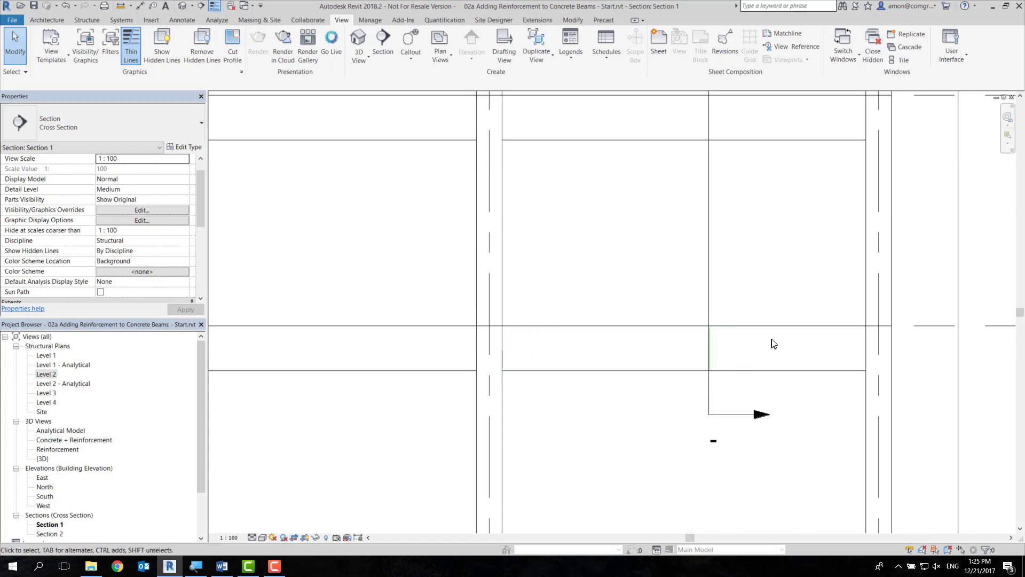
{"action": "scroll", "coordinate": [715, 352], "scroll_direction": "up", "scroll_amount": 4}
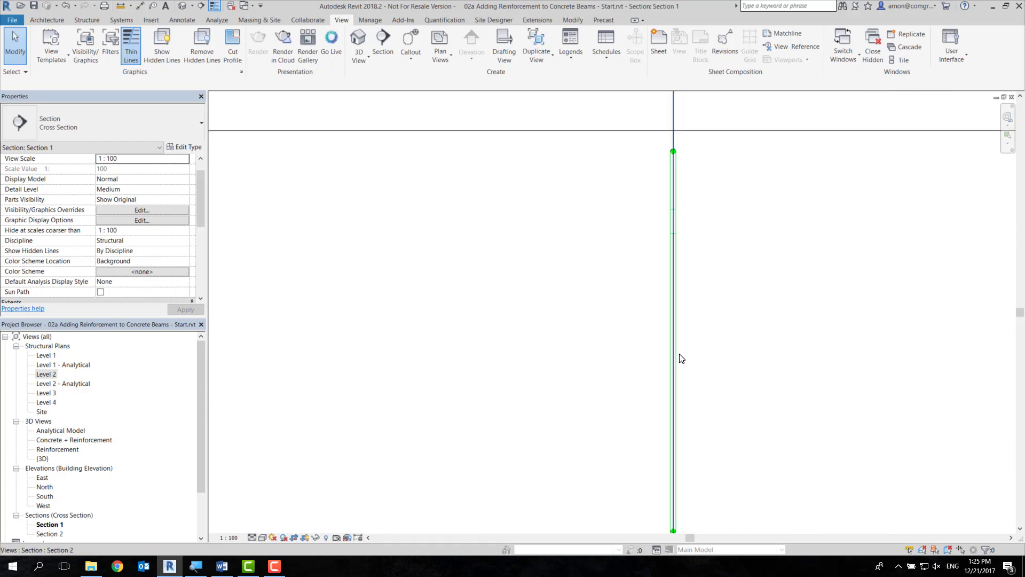
{"action": "left_click", "coordinate": [684, 357]}
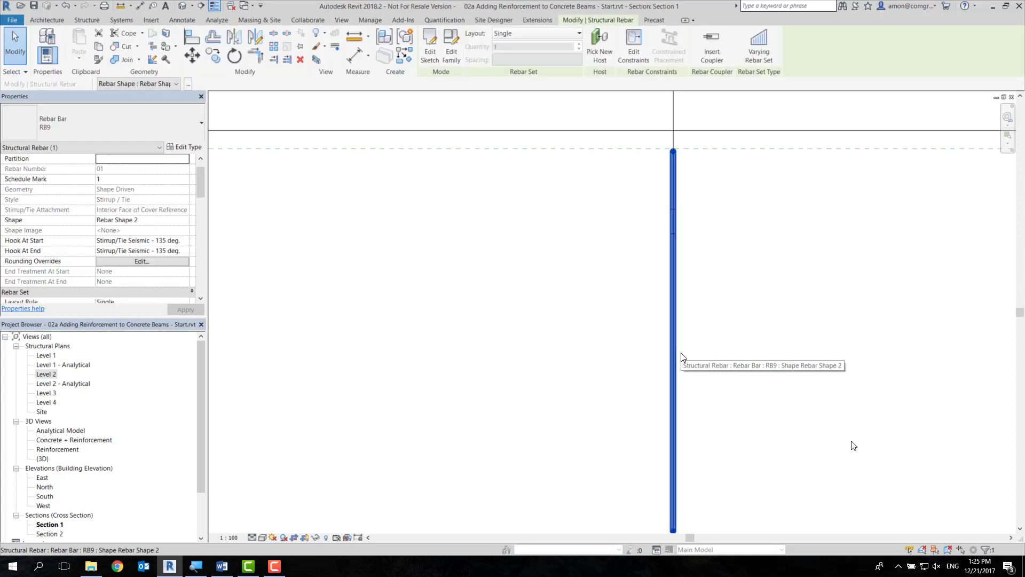
{"action": "scroll", "coordinate": [665, 422], "scroll_direction": "down", "scroll_amount": 3}
{"action": "scroll", "coordinate": [550, 425], "scroll_direction": "down", "scroll_amount": 2}
{"action": "key", "text": "Escape"}
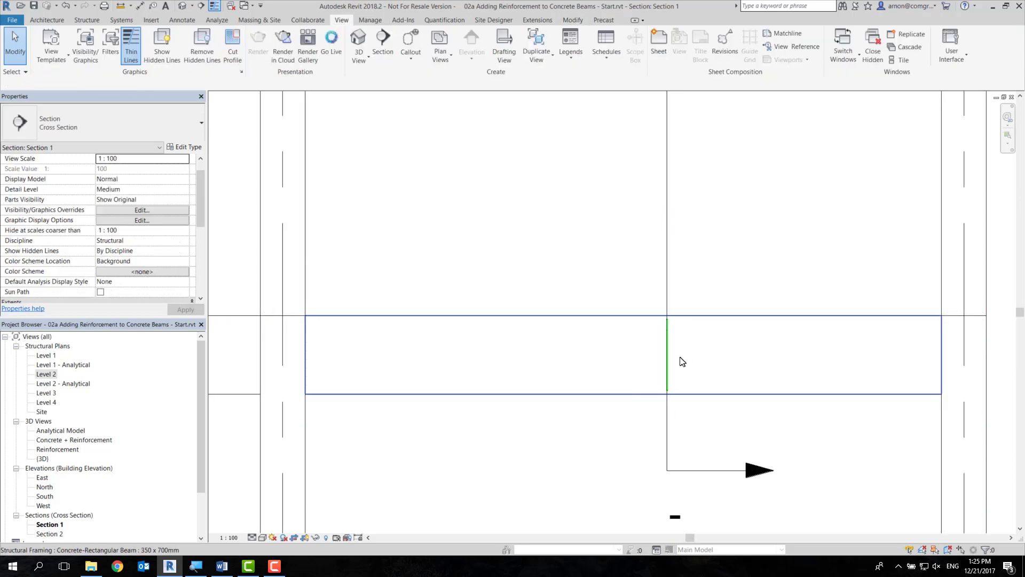
{"action": "scroll", "coordinate": [679, 359], "scroll_direction": "up", "scroll_amount": 3}
{"action": "scroll", "coordinate": [668, 359], "scroll_direction": "up", "scroll_amount": 2}
{"action": "scroll", "coordinate": [607, 332], "scroll_direction": "up", "scroll_amount": 2}
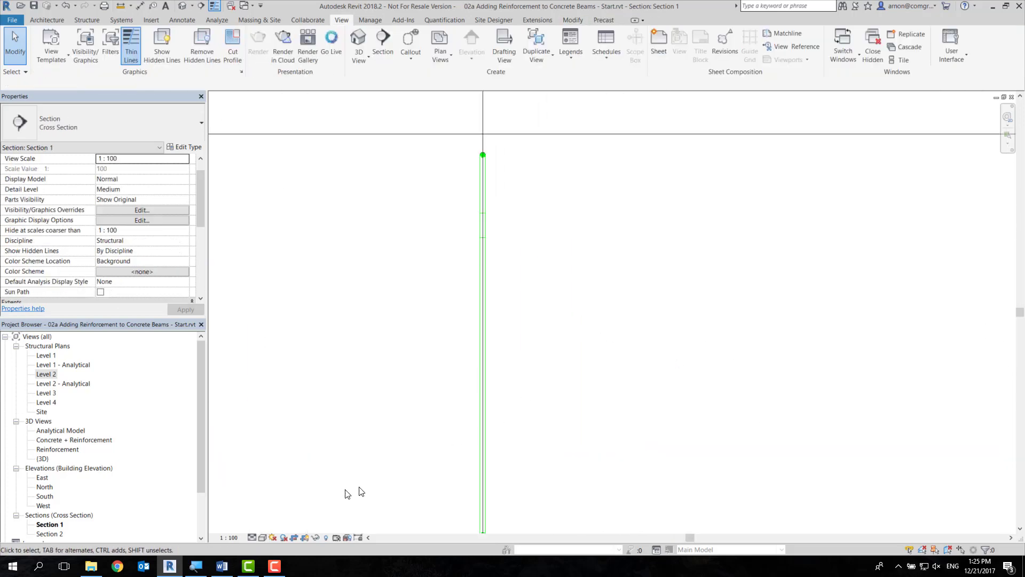
Step: Set Section 1 to Coarse detail and temporarily hide the overlapping Section 2 line
{"action": "left_click", "coordinate": [251, 538]}
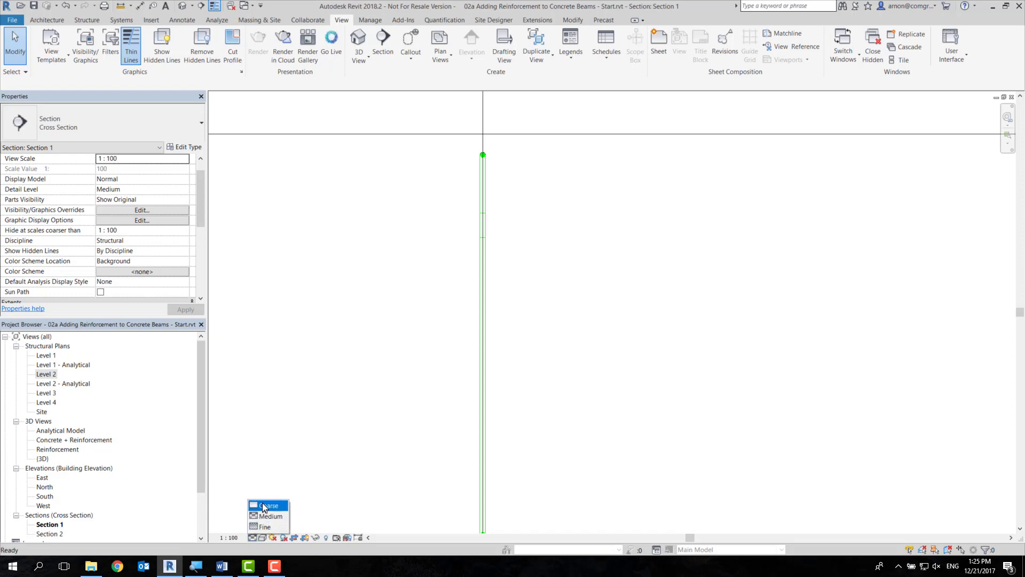
{"action": "left_click", "coordinate": [262, 501]}
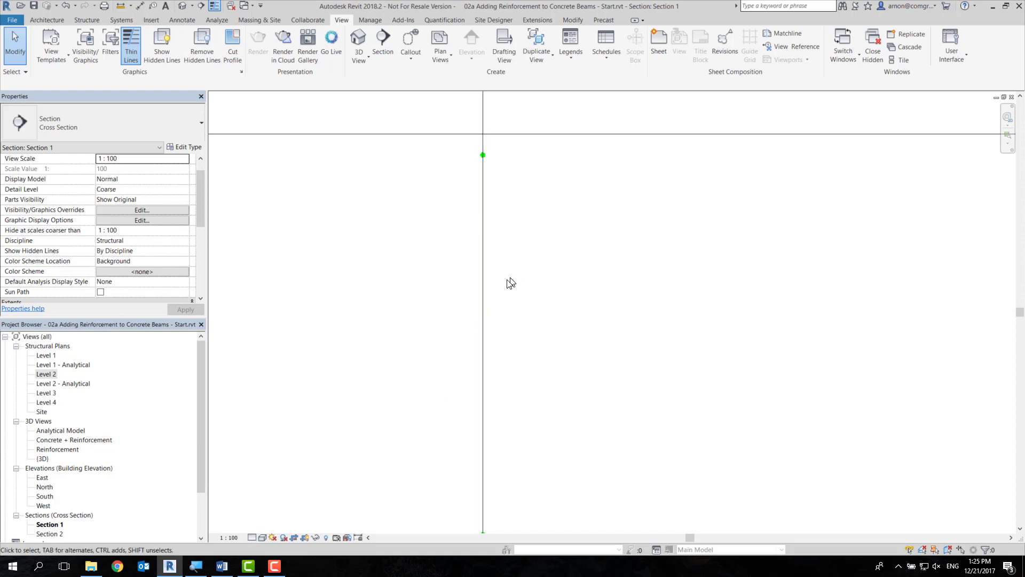
{"action": "left_click", "coordinate": [482, 285]}
{"action": "key", "text": "h"}
{"action": "key", "text": "h"}
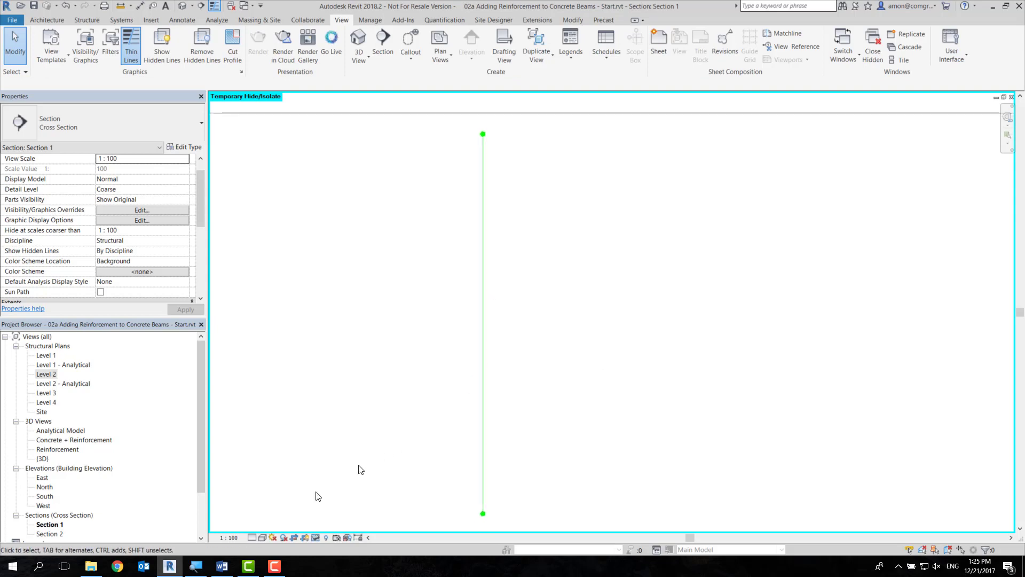
Step: Compare Medium and Fine detail, leaving Section 1 at Medium detail
{"action": "left_click", "coordinate": [252, 537]}
{"action": "left_click", "coordinate": [264, 516]}
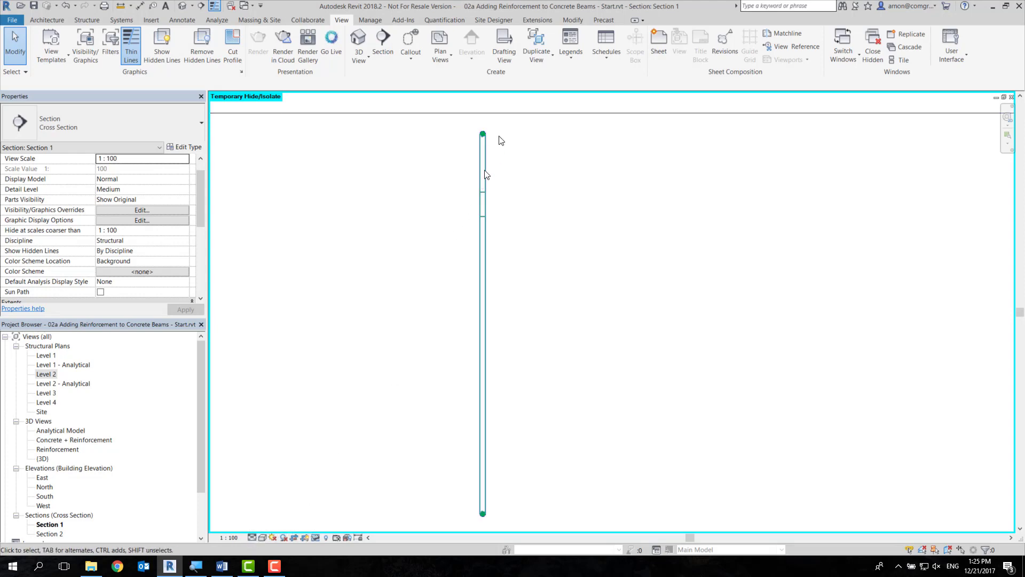
{"action": "left_click", "coordinate": [253, 538]}
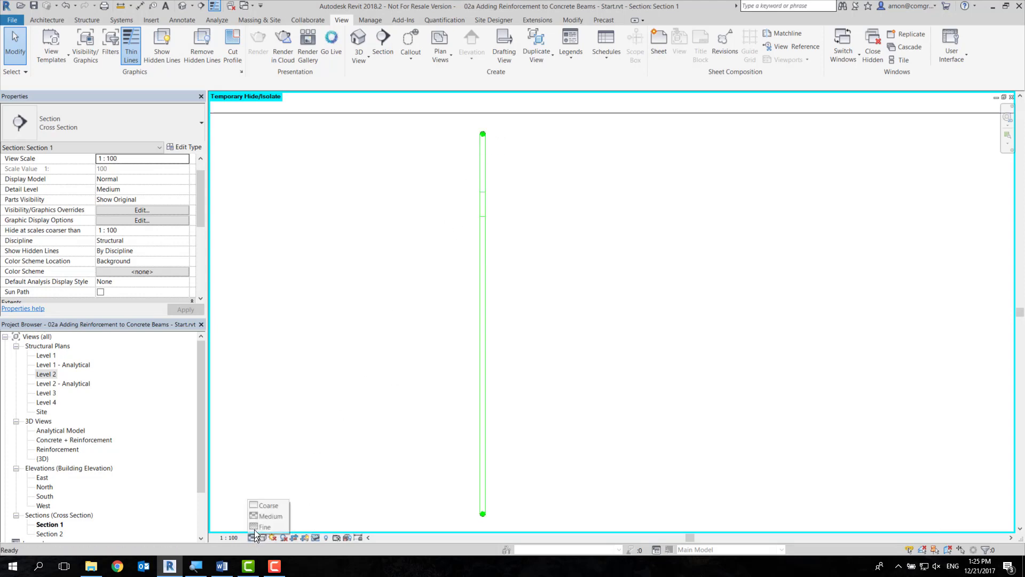
{"action": "left_click", "coordinate": [267, 526]}
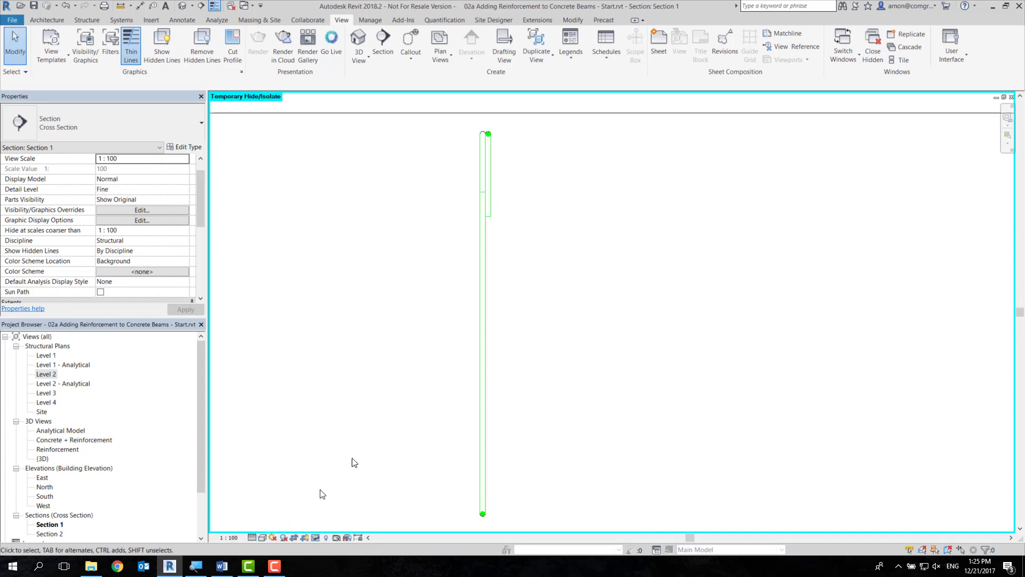
{"action": "left_click", "coordinate": [250, 538]}
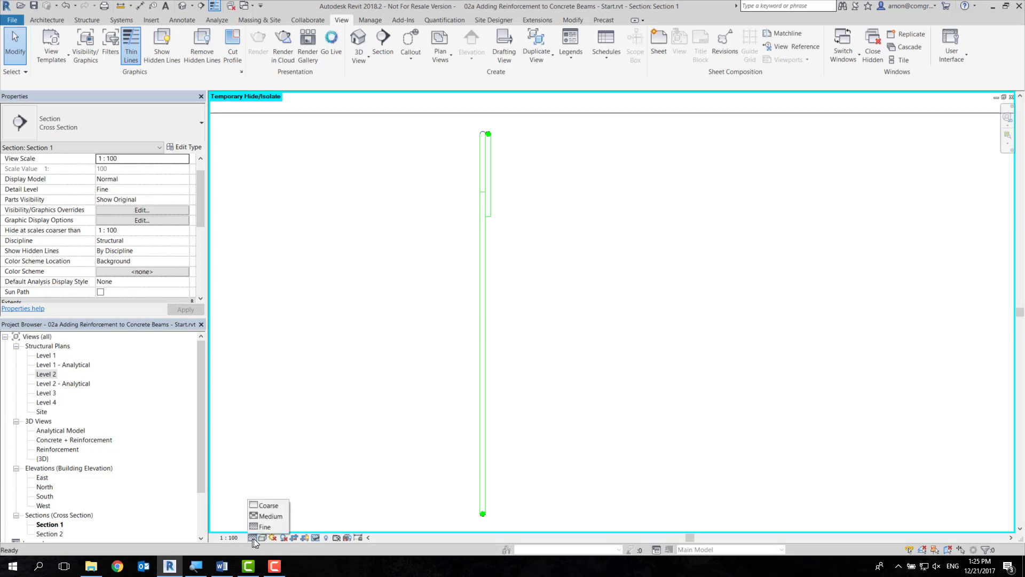
{"action": "left_click", "coordinate": [263, 515]}
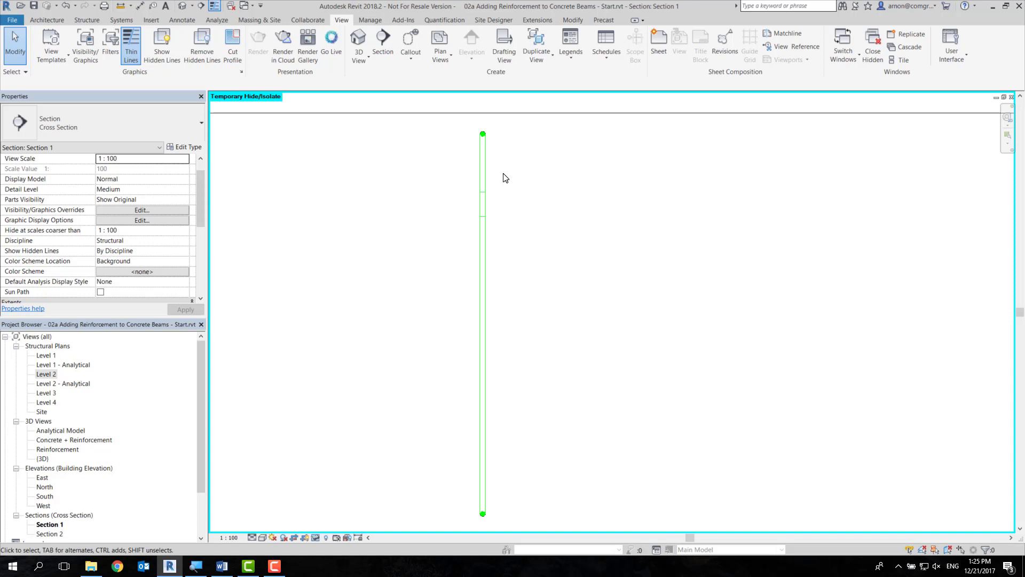
{"action": "scroll", "coordinate": [506, 280], "scroll_direction": "down", "scroll_amount": 2}
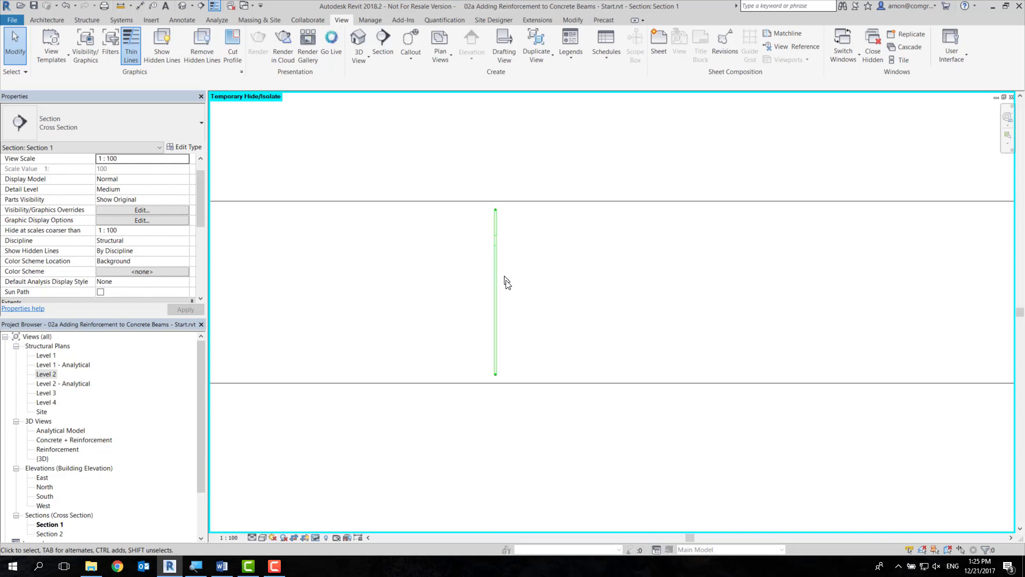
{"action": "scroll", "coordinate": [533, 304], "scroll_direction": "down", "scroll_amount": 1}
{"action": "scroll", "coordinate": [554, 320], "scroll_direction": "down", "scroll_amount": 2}
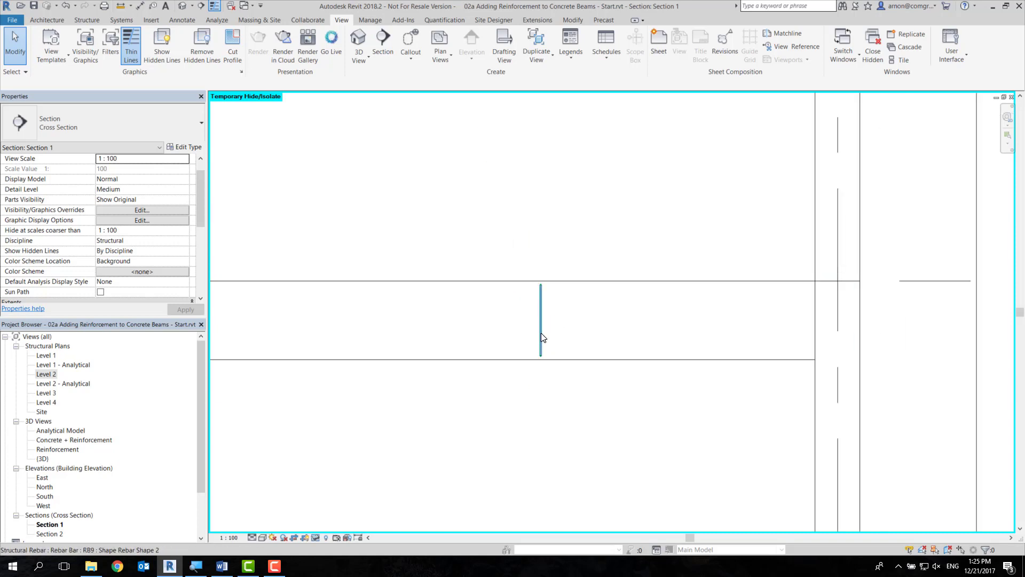
Step: Make the selected RB9 stirrup a Fixed Number set and raise its quantity to 15
{"action": "left_click", "coordinate": [541, 336]}
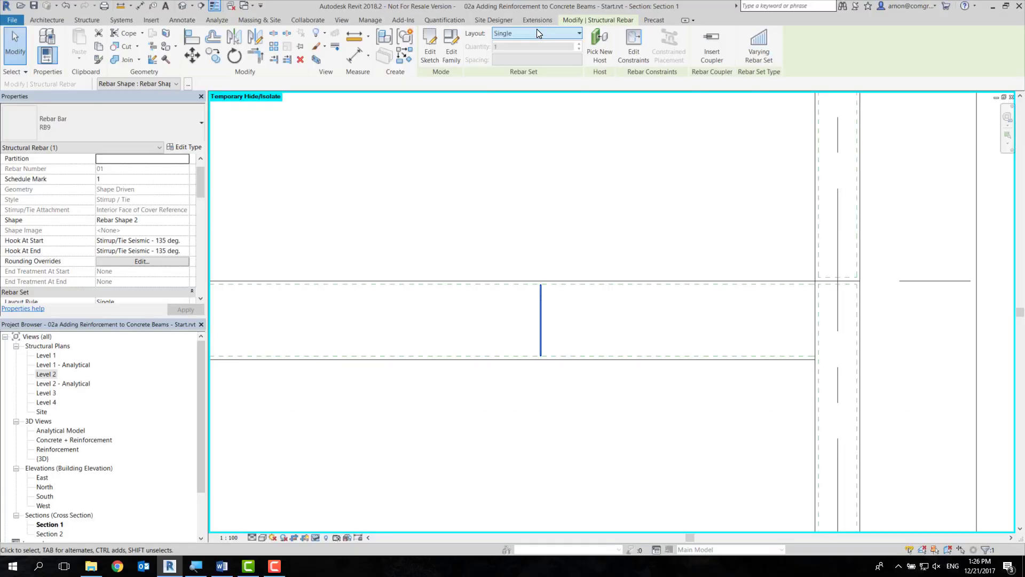
{"action": "left_click", "coordinate": [537, 33]}
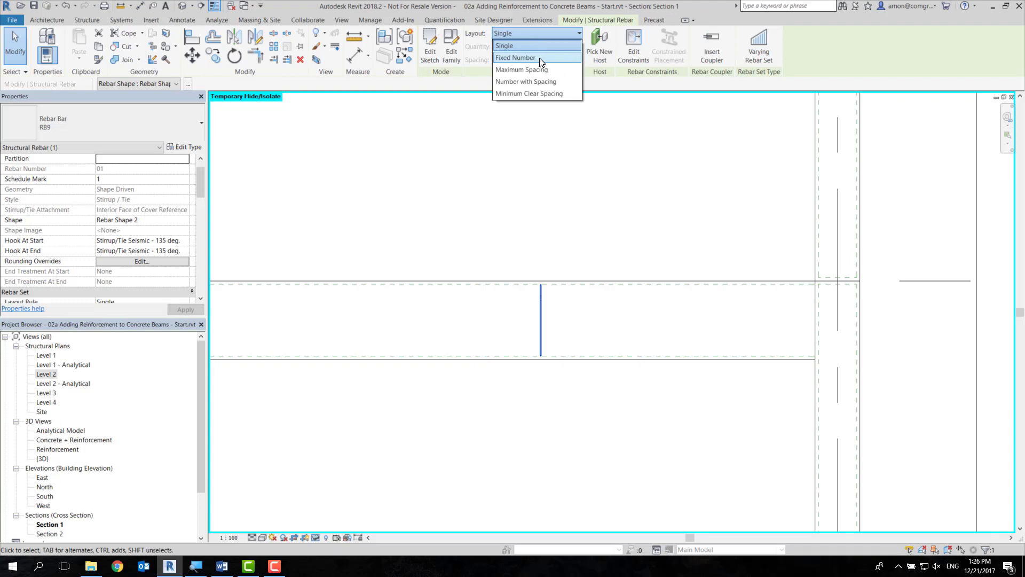
{"action": "left_click", "coordinate": [541, 58]}
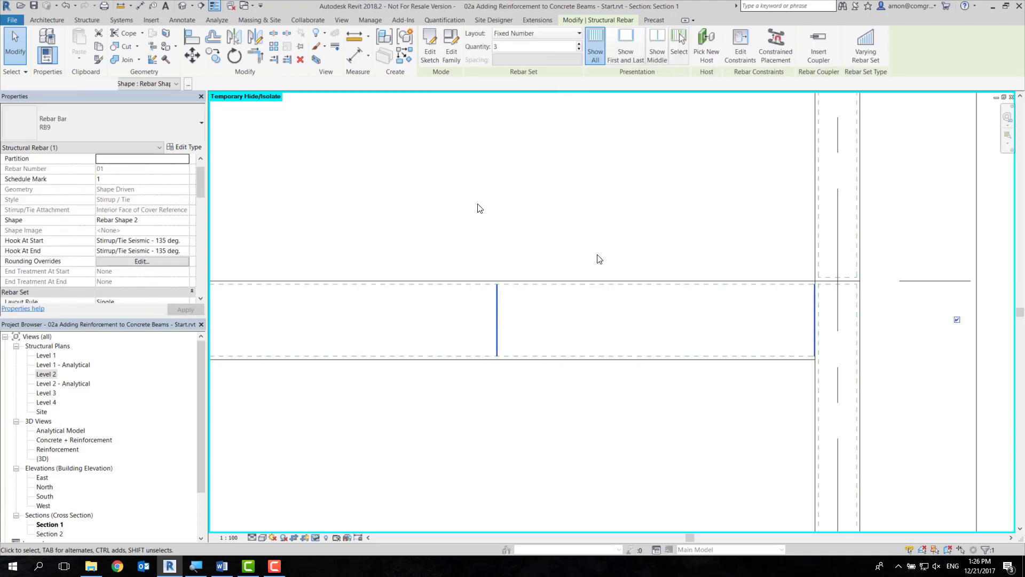
{"action": "middle_click_drag", "start_coordinate": [498, 210], "coordinate": [618, 245]}
{"action": "scroll", "coordinate": [618, 246], "scroll_direction": "down", "scroll_amount": 1}
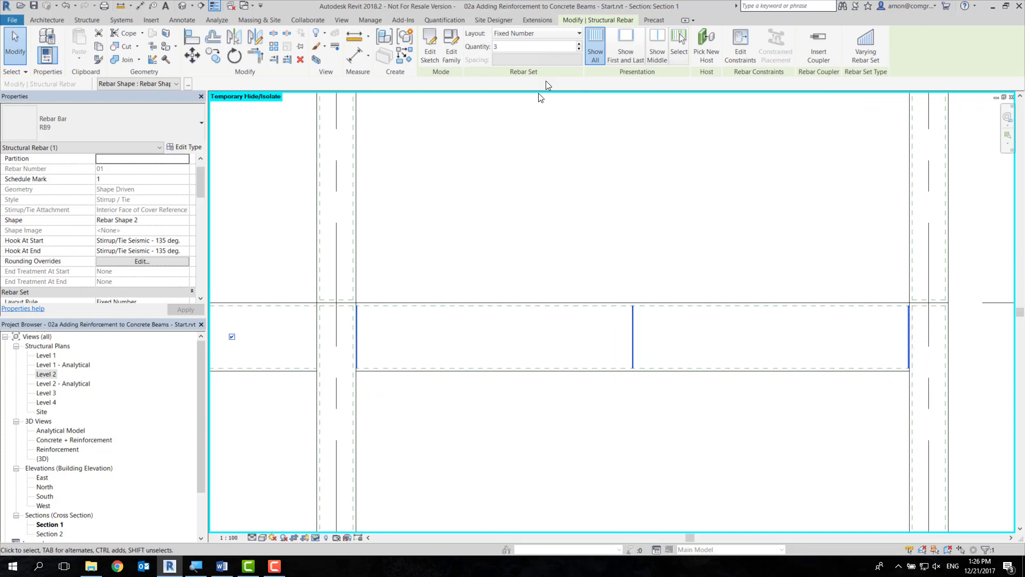
{"action": "left_click", "coordinate": [579, 45]}
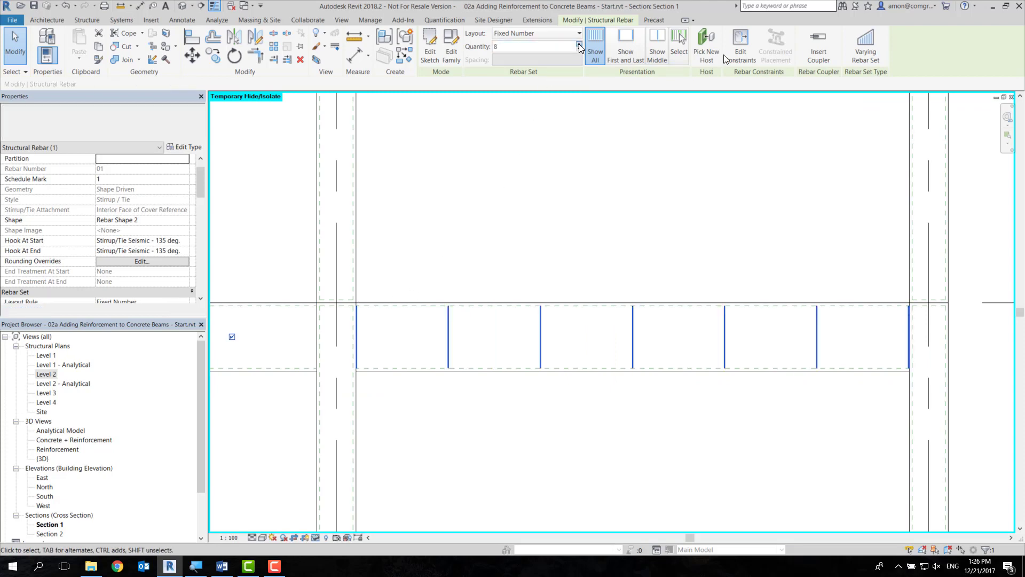
{"action": "left_click", "coordinate": [579, 45]}
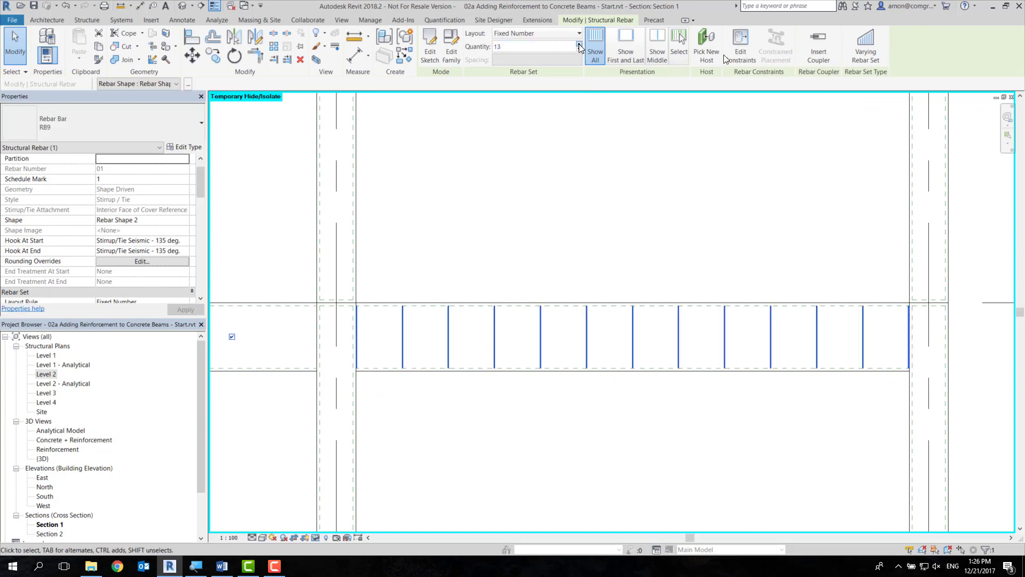
{"action": "left_click", "coordinate": [579, 45]}
{"action": "left_click", "coordinate": [579, 45]}
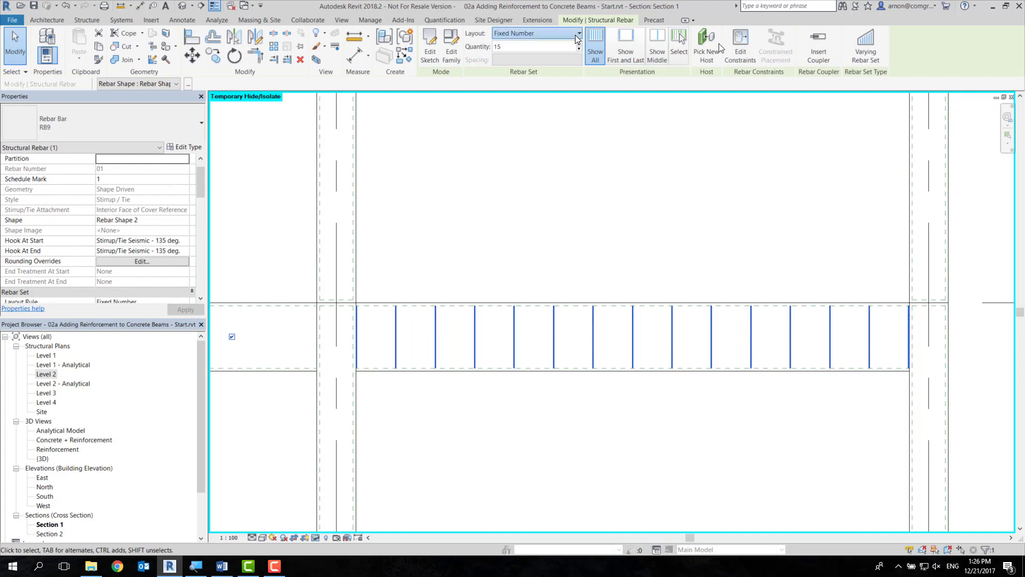
{"action": "left_click", "coordinate": [575, 34]}
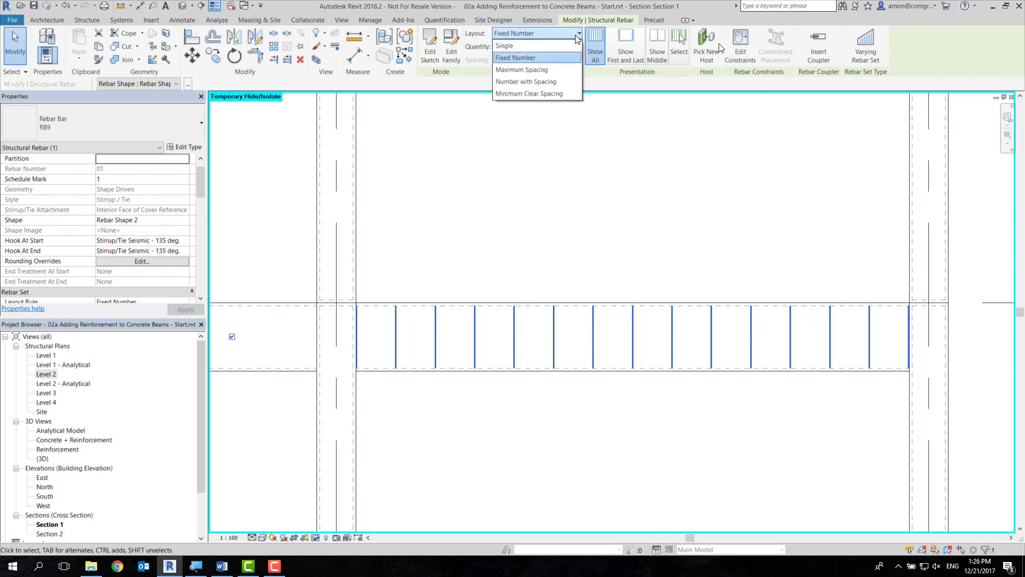
Step: Switch the stirrup set to Maximum Spacing at 150 mm, giving 39 stirrups
{"action": "left_click", "coordinate": [561, 71]}
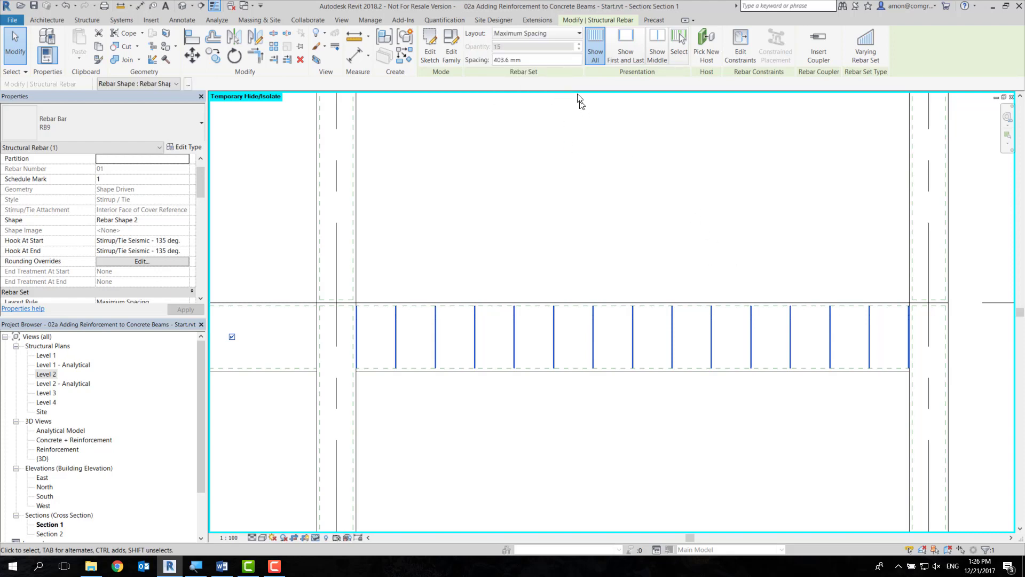
{"action": "left_click", "coordinate": [559, 60]}
{"action": "type", "text": "150"}
{"action": "key", "text": "Return"}
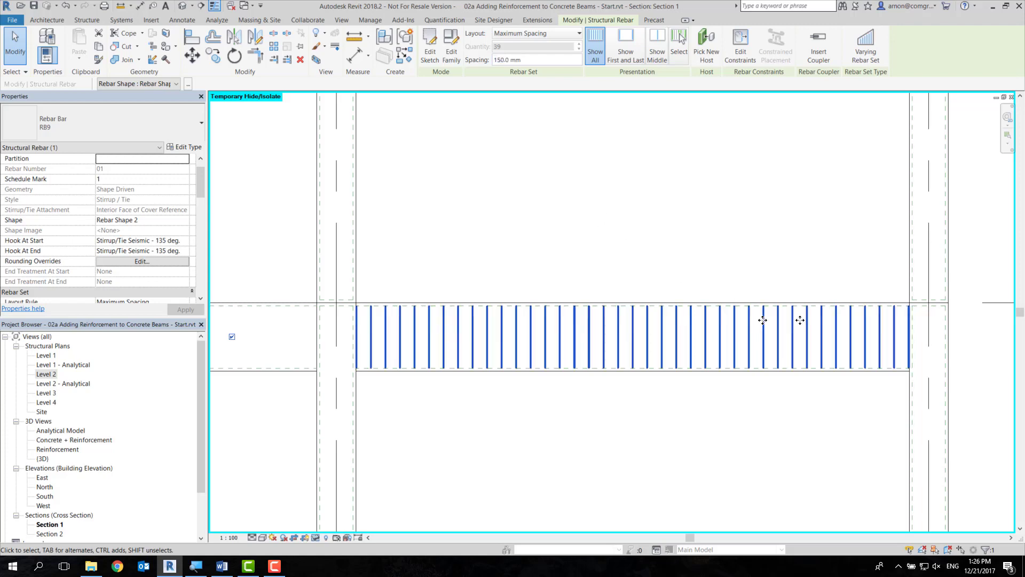
{"action": "scroll", "coordinate": [929, 334], "scroll_direction": "up", "scroll_amount": 1}
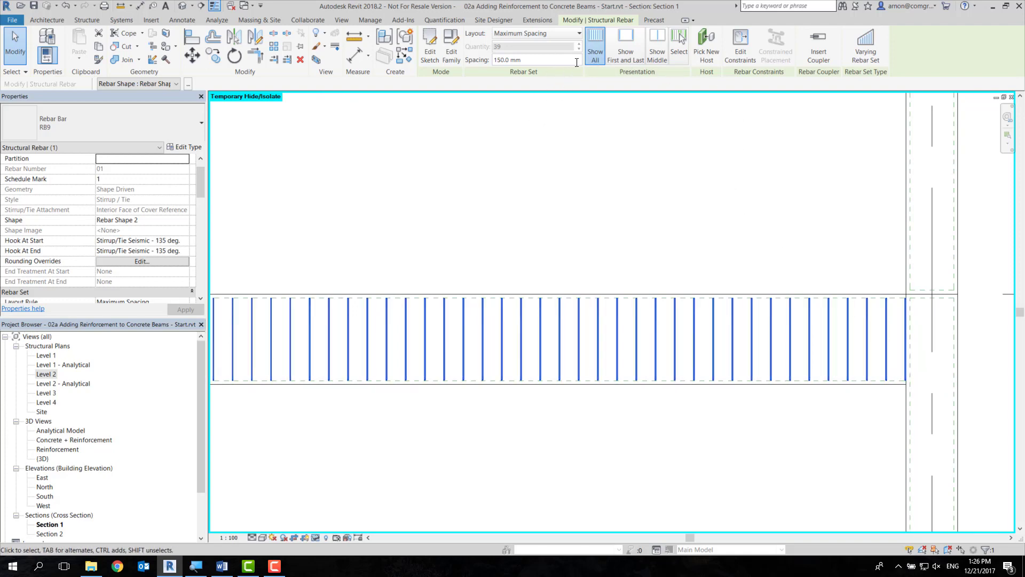
{"action": "left_click", "coordinate": [558, 35]}
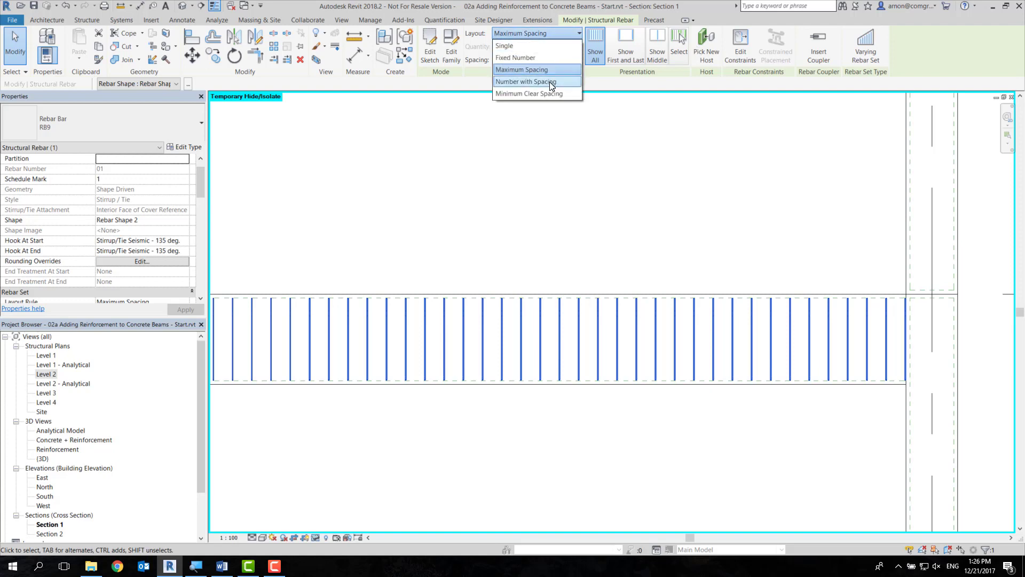
Step: Change the stirrup layout to Number with Spacing and lower the quantity to 38
{"action": "left_click", "coordinate": [549, 82]}
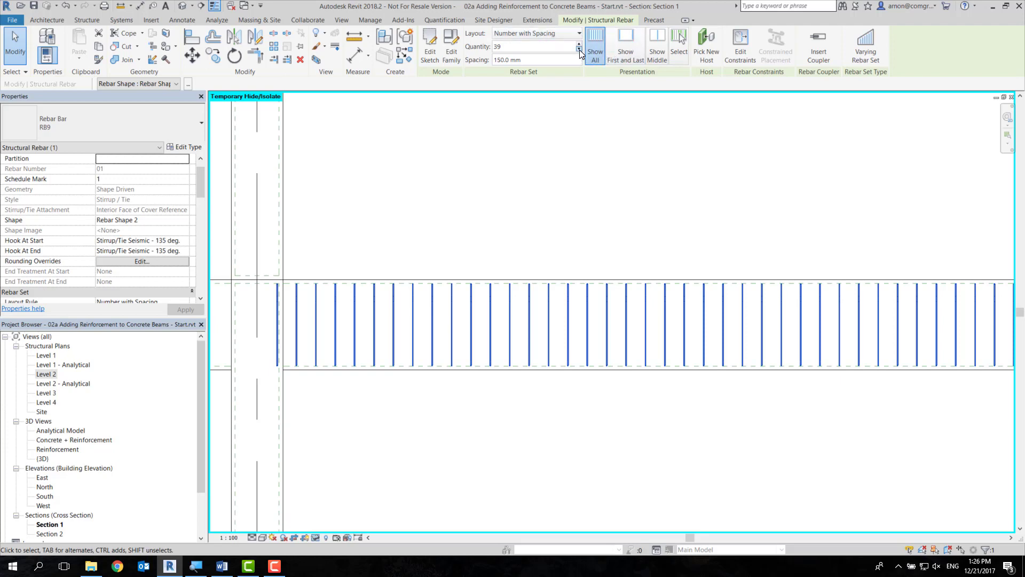
{"action": "left_click", "coordinate": [578, 49]}
{"action": "middle_click_drag", "start_coordinate": [709, 213], "coordinate": [572, 202]}
{"action": "scroll", "coordinate": [684, 222], "scroll_direction": "down", "scroll_amount": 2}
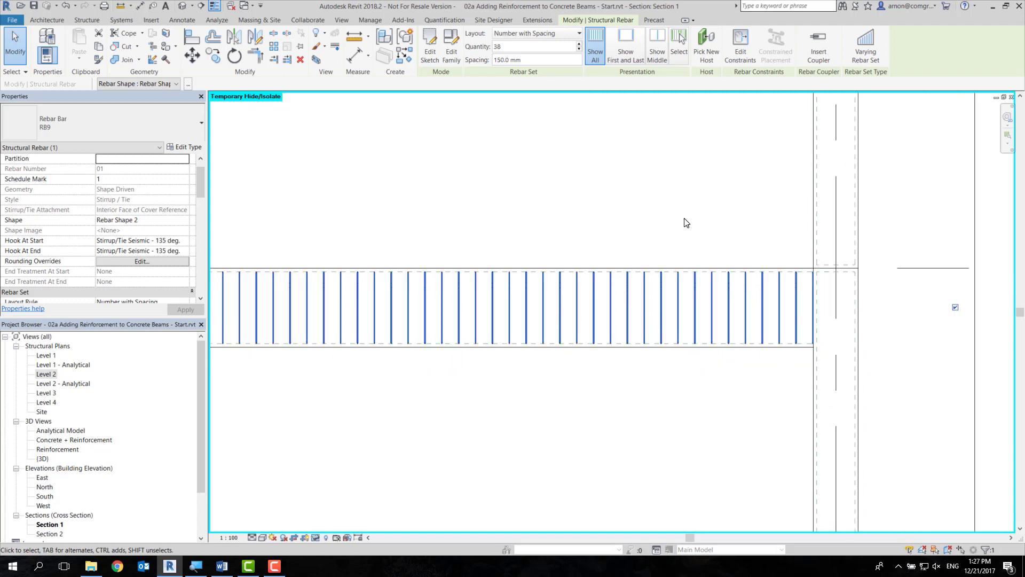
{"action": "scroll", "coordinate": [688, 223], "scroll_direction": "down", "scroll_amount": 1}
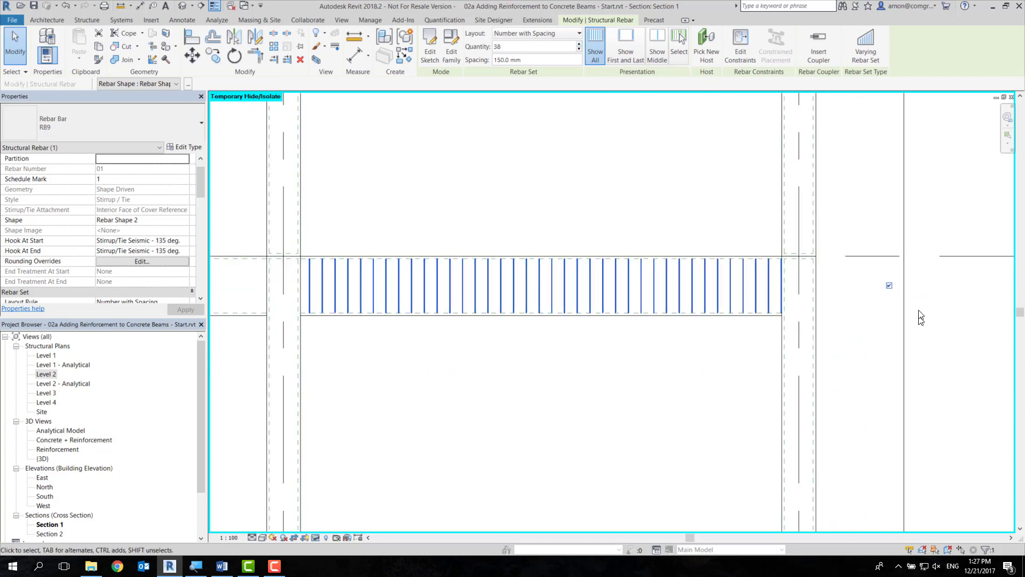
Step: Toggle the first stirrup off and back on, then reselect the stirrup set
{"action": "left_click", "coordinate": [889, 286]}
{"action": "left_click", "coordinate": [889, 286]}
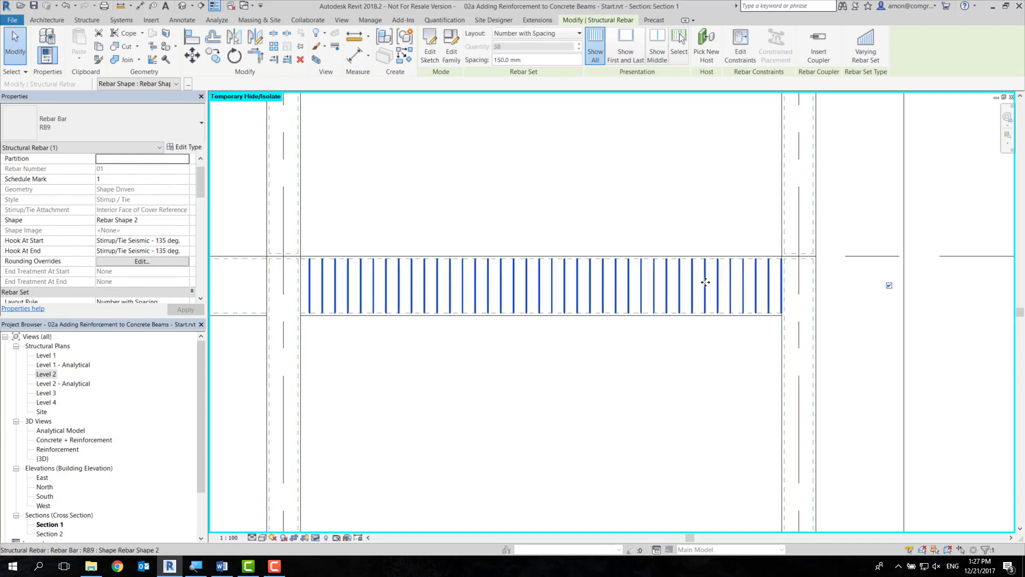
{"action": "key", "text": "Escape"}
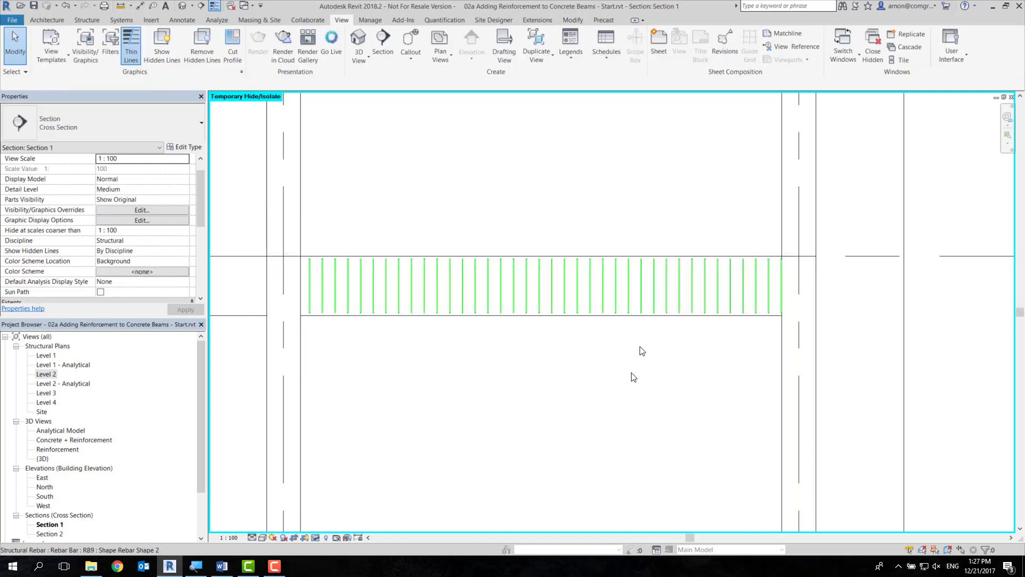
{"action": "left_click", "coordinate": [646, 301]}
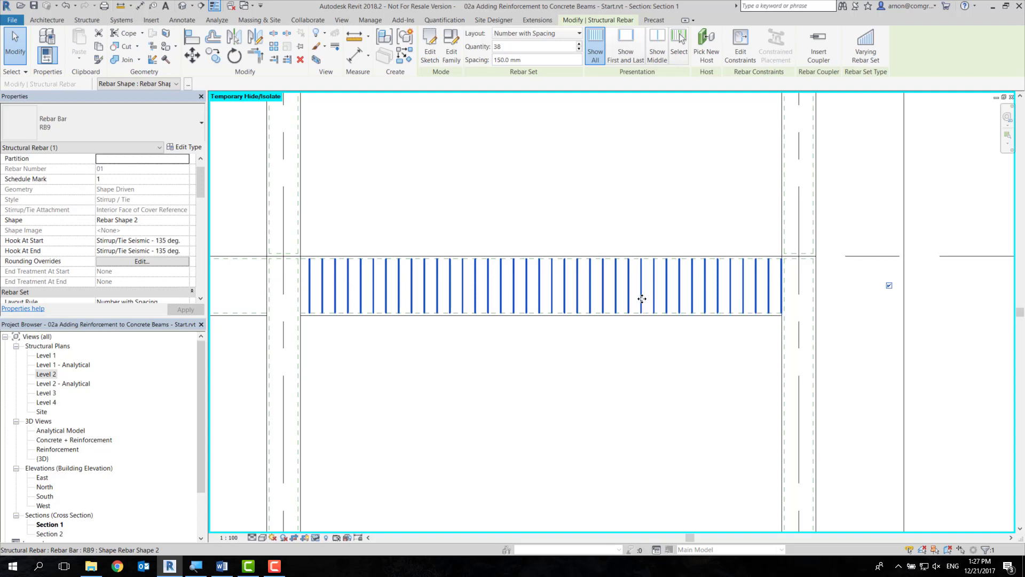
{"action": "key", "text": "Escape"}
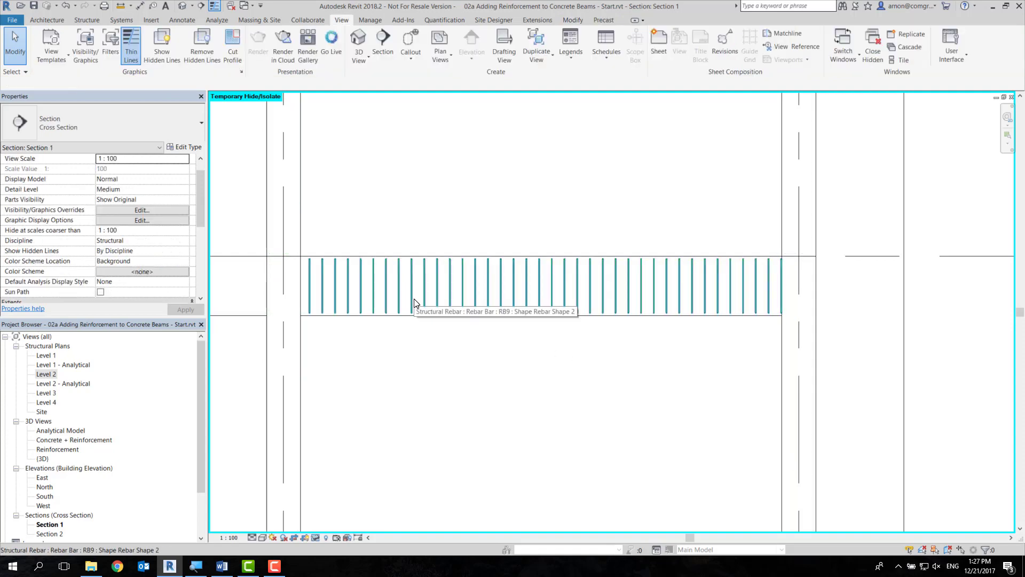
{"action": "left_click", "coordinate": [539, 288]}
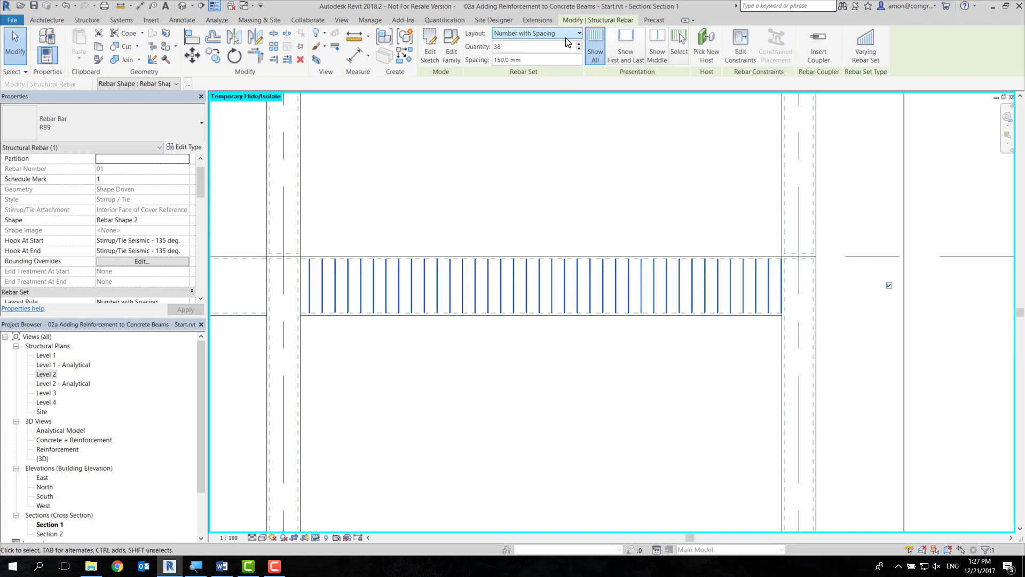
Step: Switch the stirrup set layout to Minimum Clear Spacing at 150 mm
{"action": "left_click", "coordinate": [565, 39]}
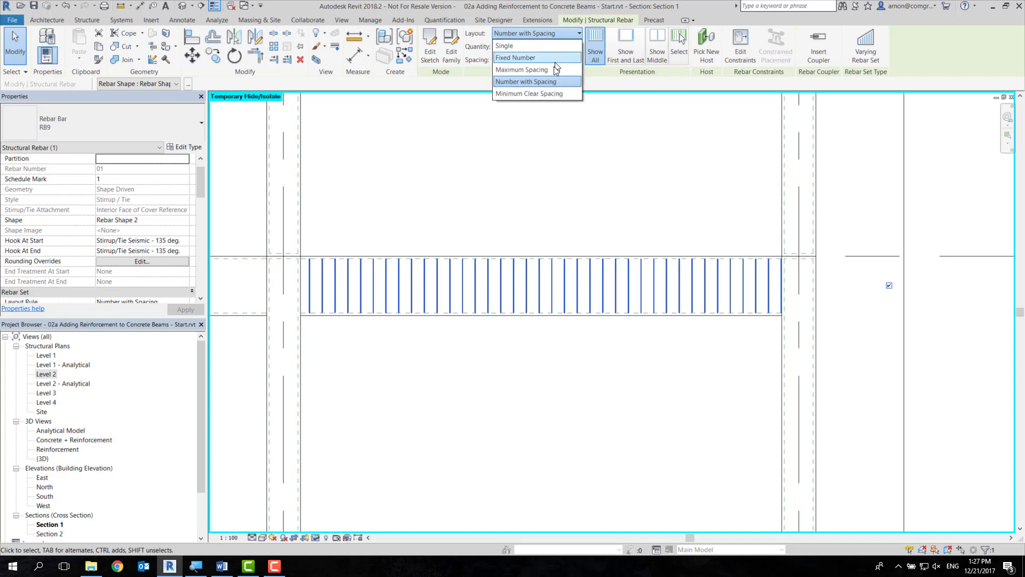
{"action": "left_click", "coordinate": [551, 95]}
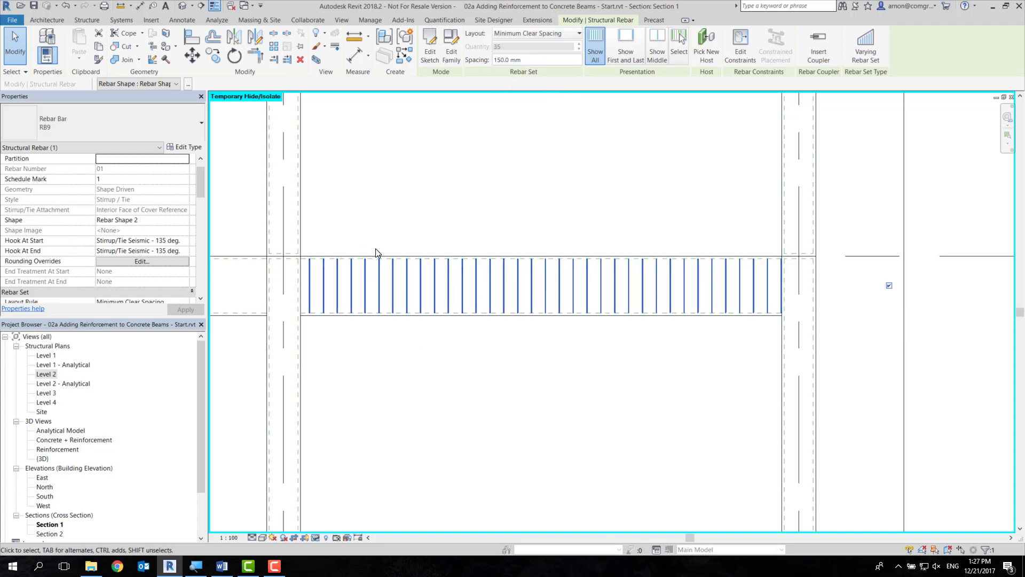
{"action": "scroll", "coordinate": [782, 259], "scroll_direction": "up", "scroll_amount": 3}
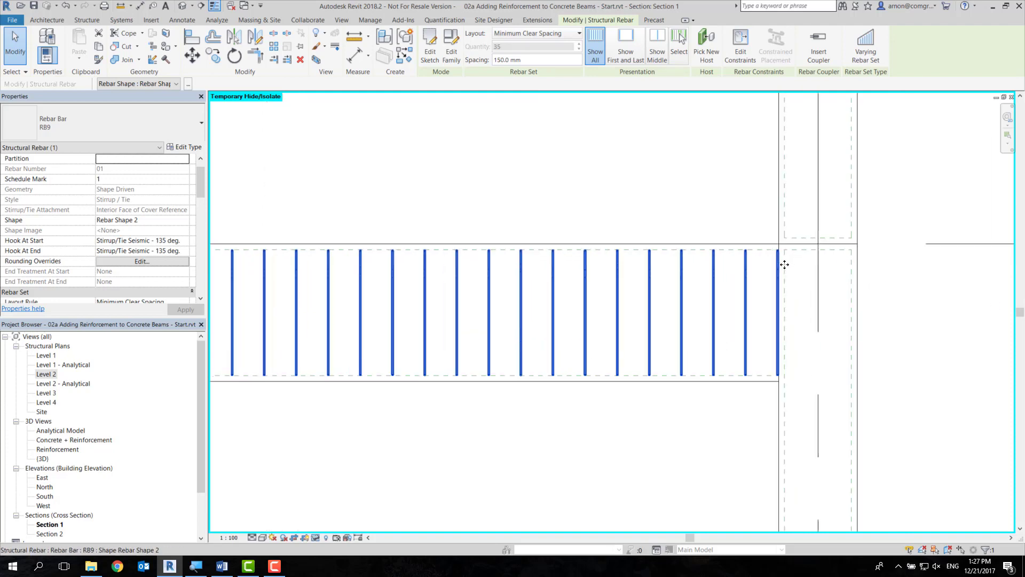
{"action": "scroll", "coordinate": [774, 246], "scroll_direction": "up", "scroll_amount": 3}
Step: Inspect the set's end bars, then reselect the stirrup set
{"action": "middle_click_drag", "start_coordinate": [771, 254], "coordinate": [703, 197]}
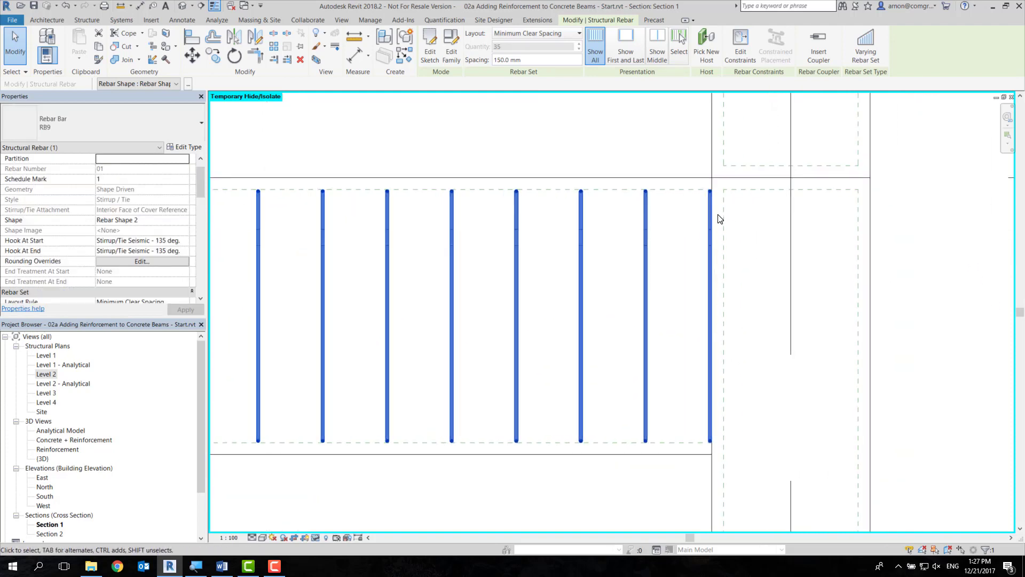
{"action": "scroll", "coordinate": [705, 299], "scroll_direction": "down", "scroll_amount": 1}
{"action": "scroll", "coordinate": [657, 315], "scroll_direction": "down", "scroll_amount": 2}
{"action": "scroll", "coordinate": [614, 347], "scroll_direction": "down", "scroll_amount": 2}
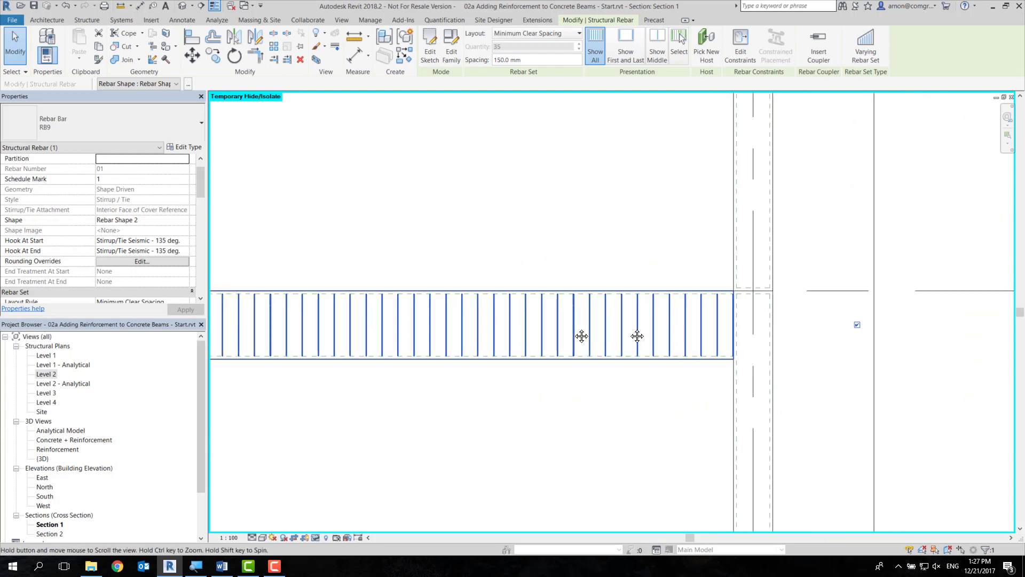
{"action": "scroll", "coordinate": [614, 299], "scroll_direction": "down", "scroll_amount": 1}
{"action": "left_click", "coordinate": [662, 248]}
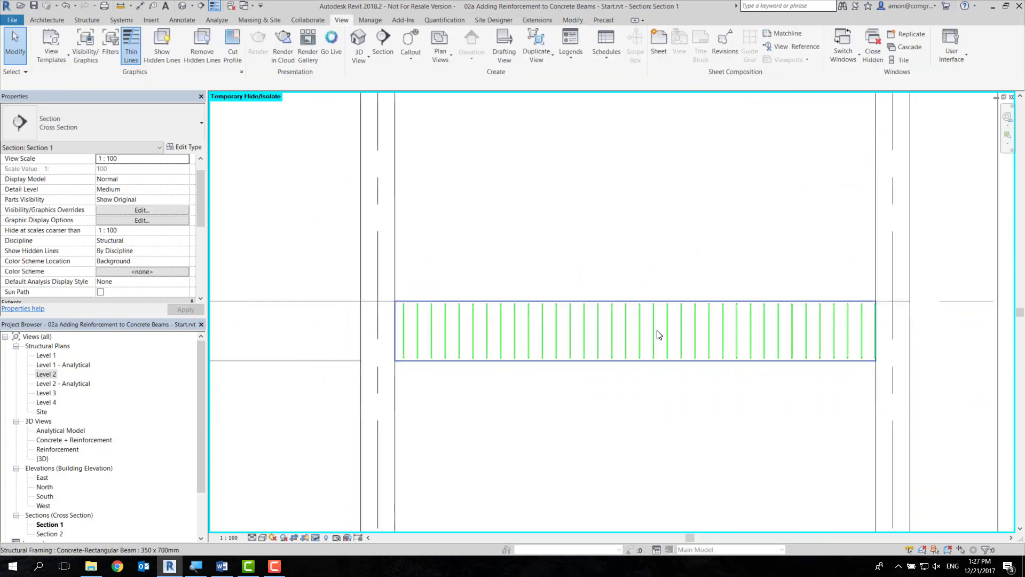
{"action": "left_click", "coordinate": [621, 346]}
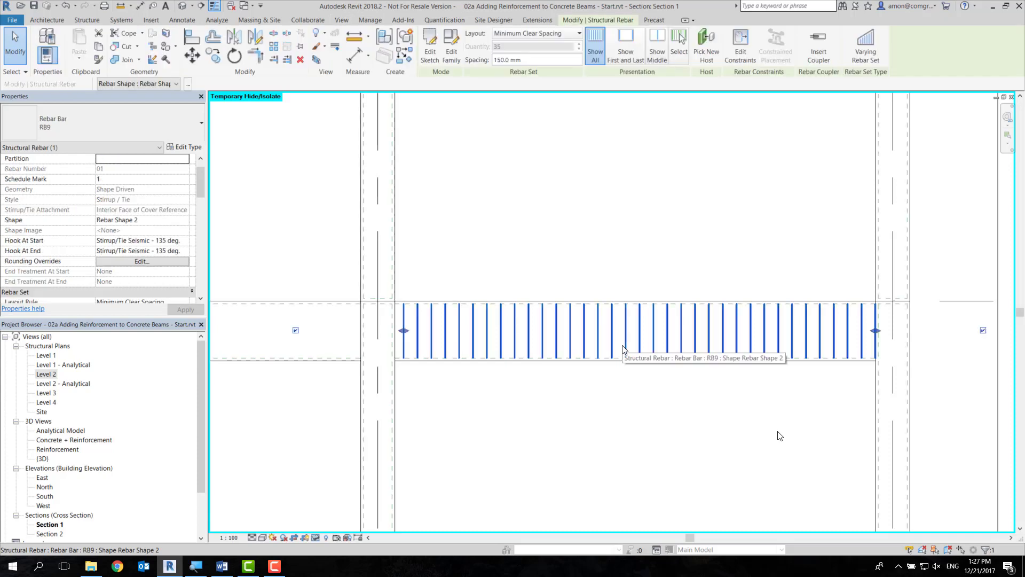
{"action": "middle_click_drag", "start_coordinate": [622, 346], "coordinate": [551, 344]}
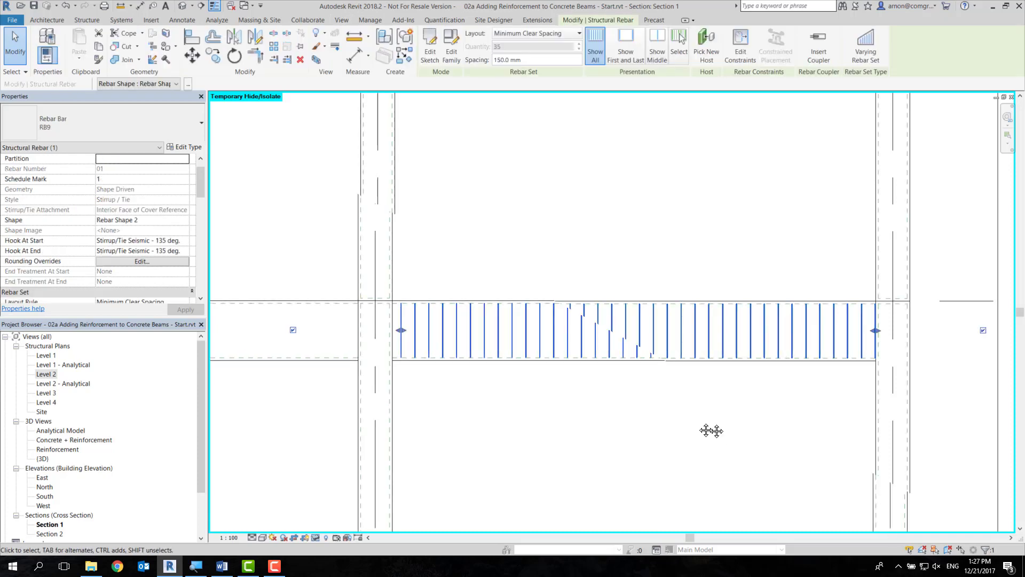
{"action": "left_click", "coordinate": [572, 33]}
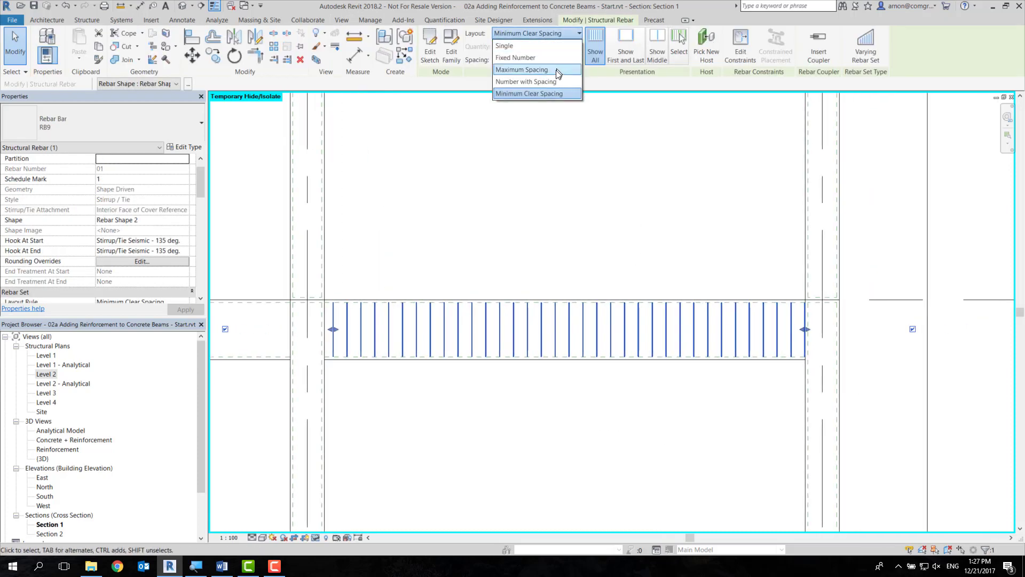
Step: Change the middle set to Maximum Spacing at 200 mm and pull its right end leftward
{"action": "left_click", "coordinate": [649, 224]}
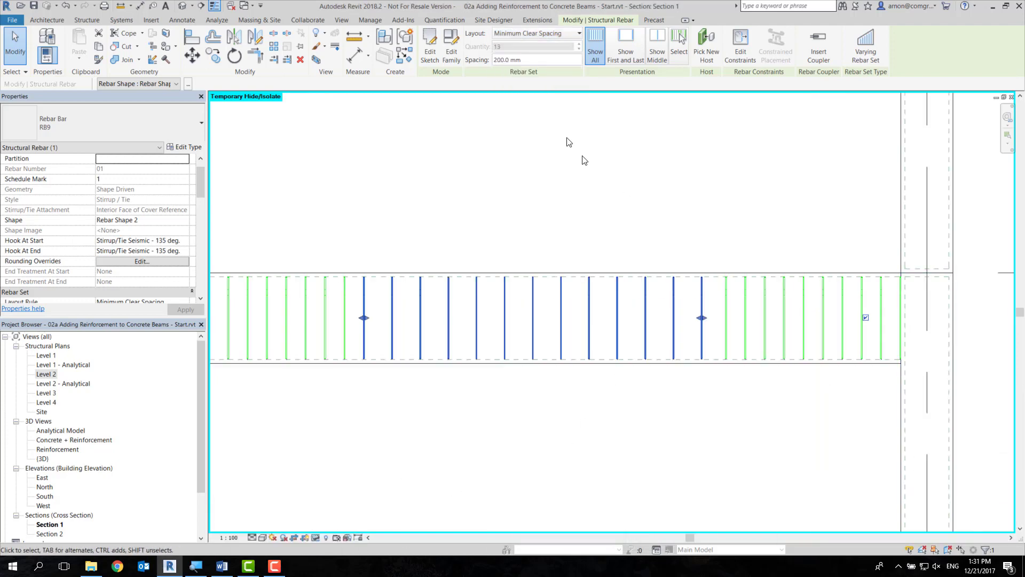
{"action": "left_click", "coordinate": [549, 34]}
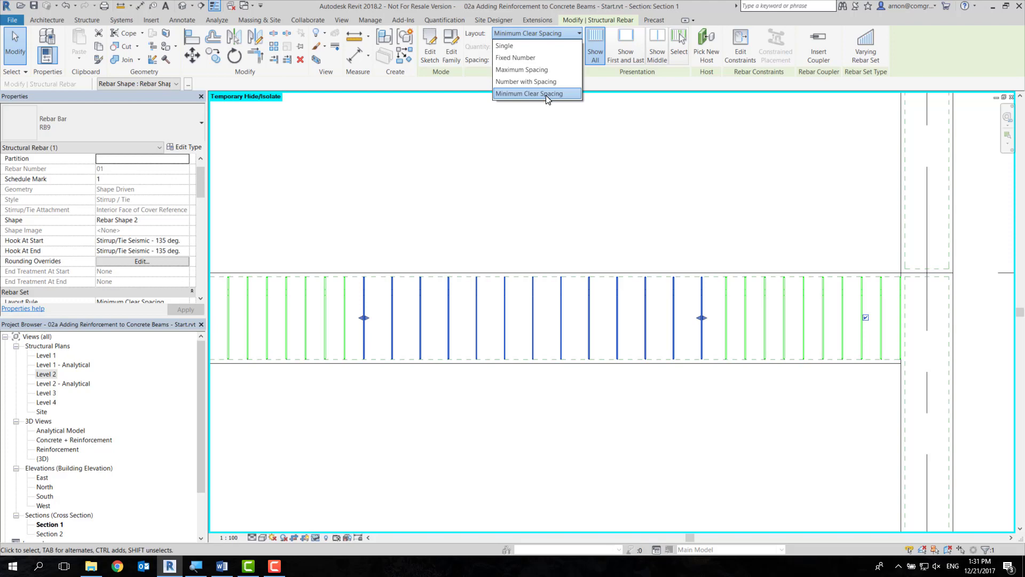
{"action": "left_click", "coordinate": [555, 70]}
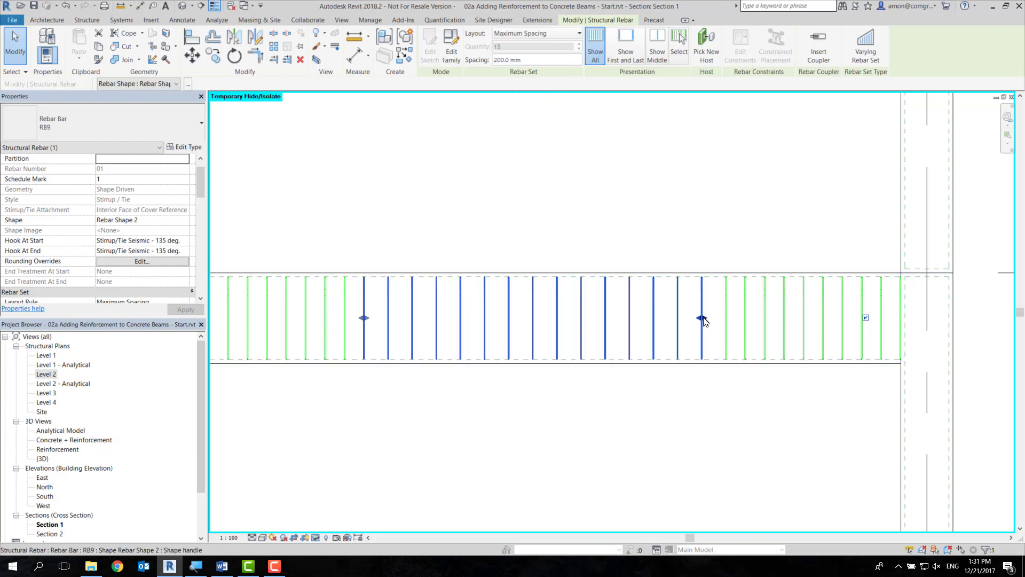
{"action": "left_click_drag", "start_coordinate": [702, 319], "coordinate": [601, 302]}
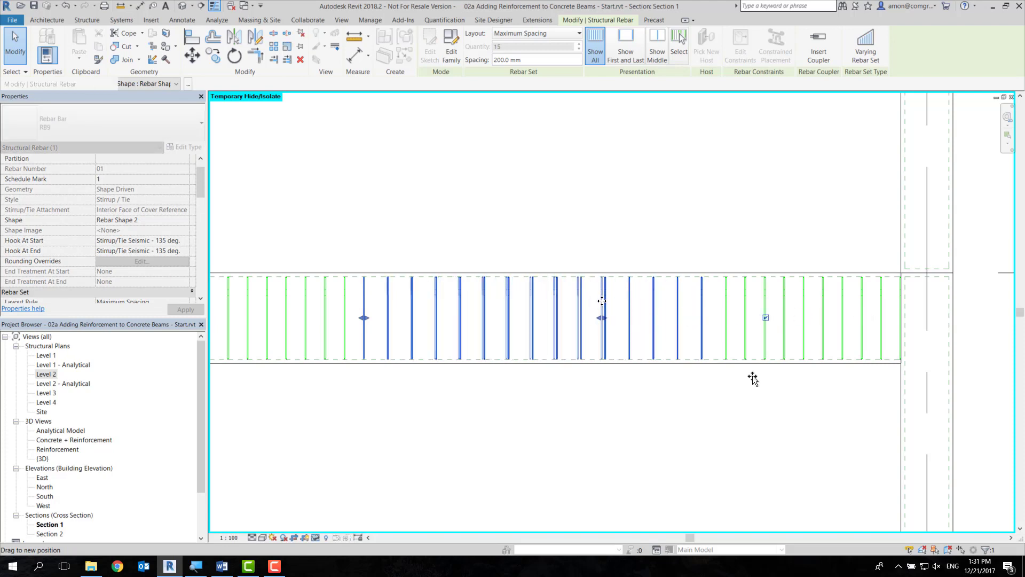
{"action": "left_click", "coordinate": [549, 38]}
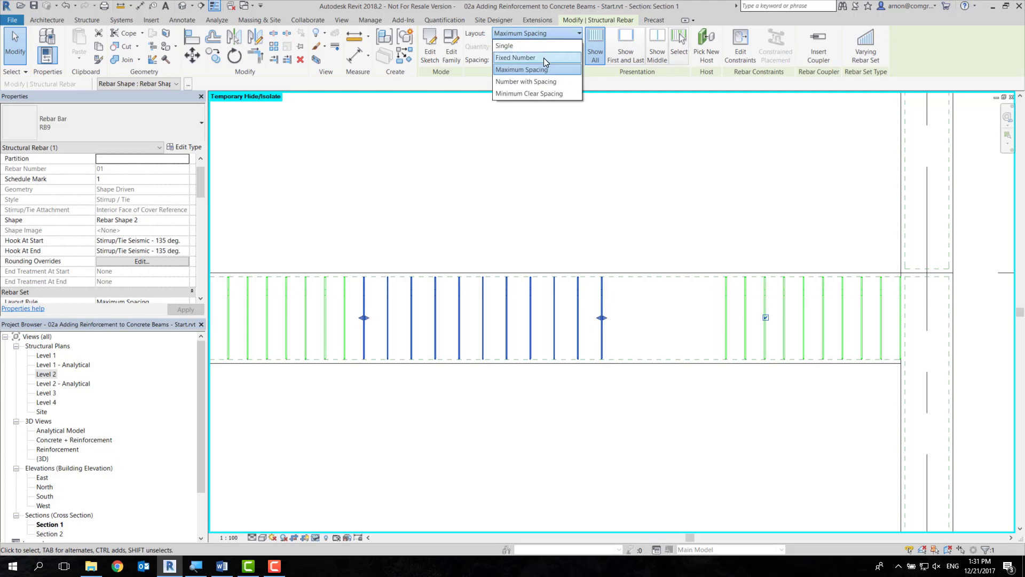
Step: Make the middle set 11 fixed bars reaching the right group, with its last bar hidden
{"action": "left_click", "coordinate": [540, 51]}
{"action": "mouse_move", "coordinate": [601, 318]}
{"action": "left_mouse_down"}
{"action": "mouse_move", "coordinate": [705, 313]}
{"action": "mouse_move", "coordinate": [685, 317]}
{"action": "left_mouse_up"}
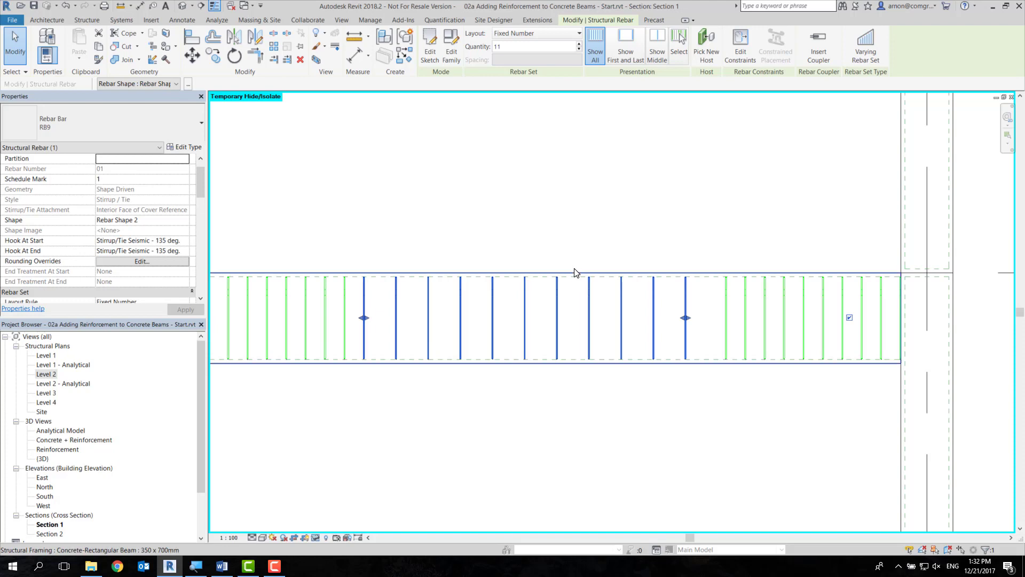
{"action": "key", "text": "Escape"}
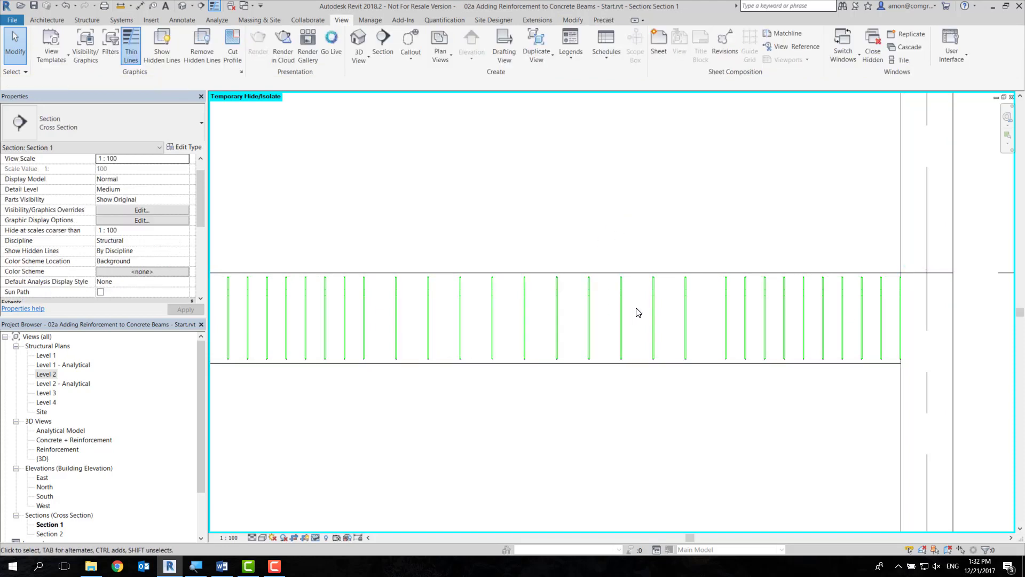
{"action": "left_click", "coordinate": [622, 311]}
{"action": "scroll", "coordinate": [694, 314], "scroll_direction": "down", "scroll_amount": 2}
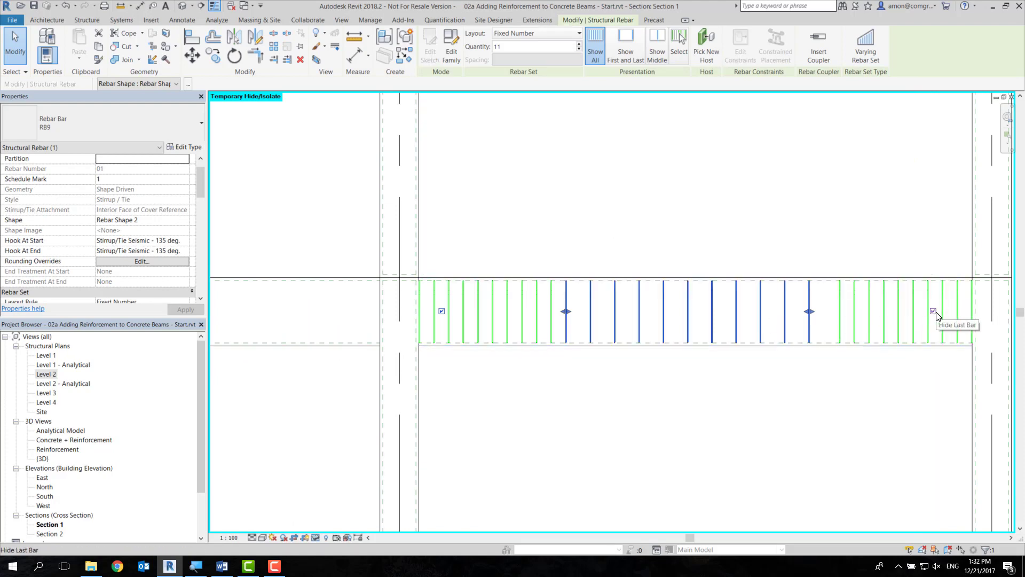
{"action": "left_click", "coordinate": [933, 311]}
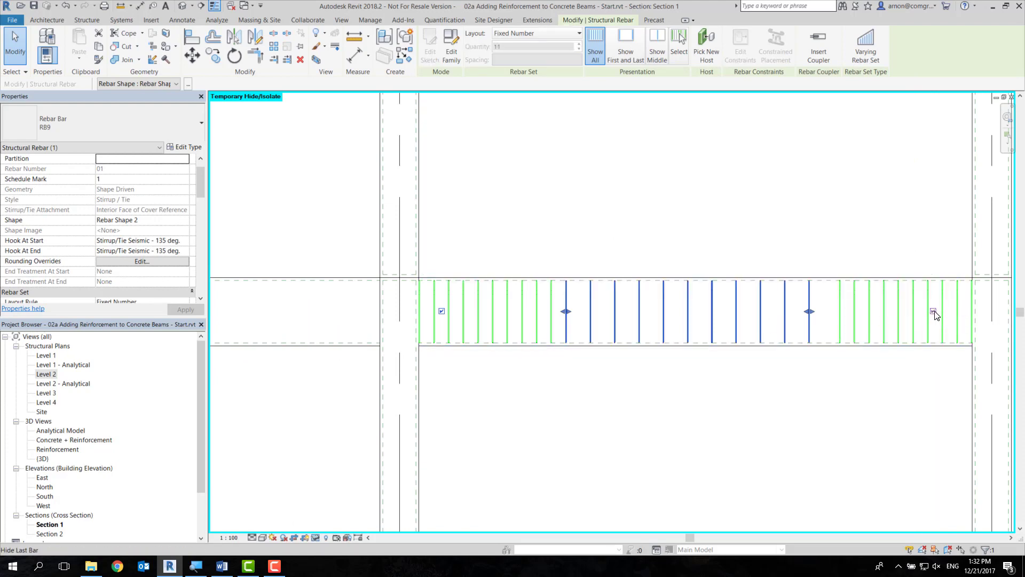
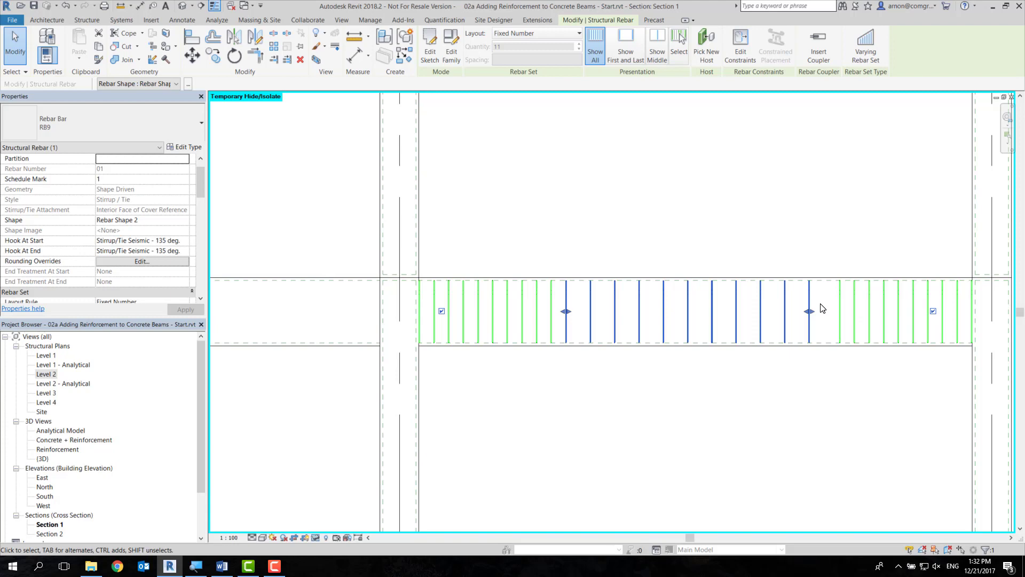
Step: Pan Section 1 to the beam's right-span stirrups and start an aligned dimension with DI
{"action": "left_click", "coordinate": [274, 565]}
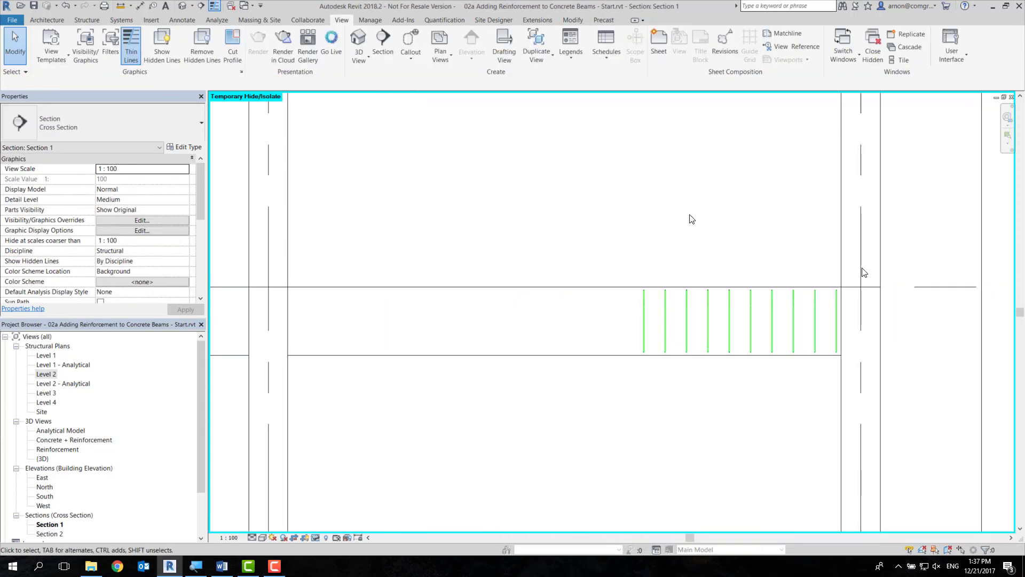
{"action": "middle_click_drag", "start_coordinate": [692, 219], "coordinate": [654, 233]}
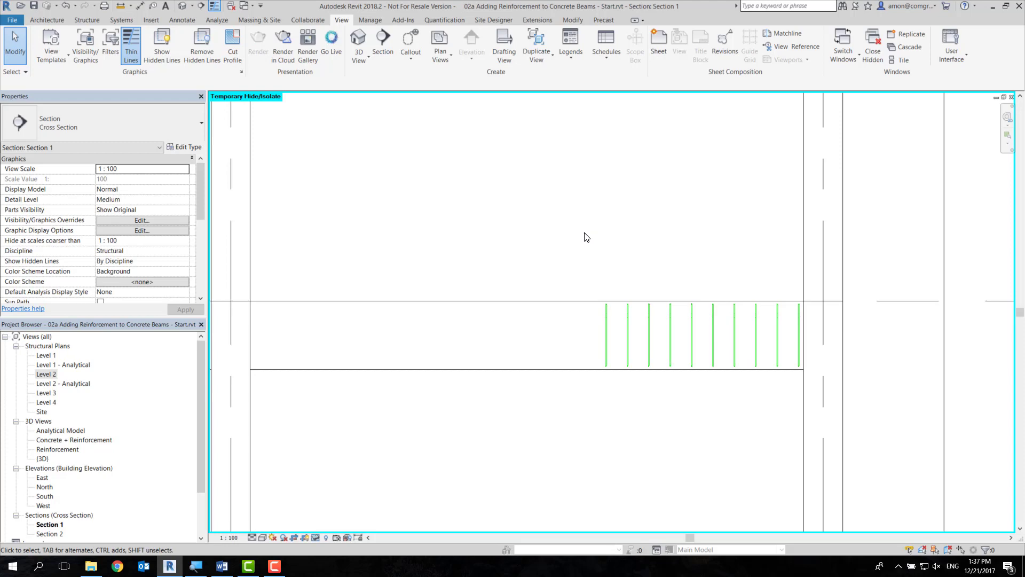
{"action": "key", "text": "d"}
{"action": "key", "text": "i"}
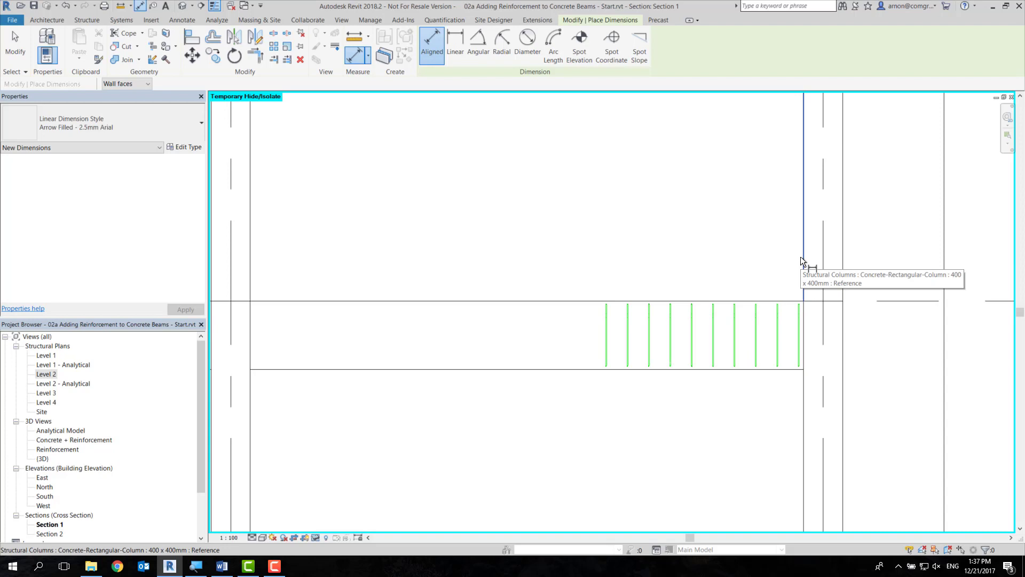
{"action": "key", "text": "Escape"}
{"action": "key", "text": "Escape"}
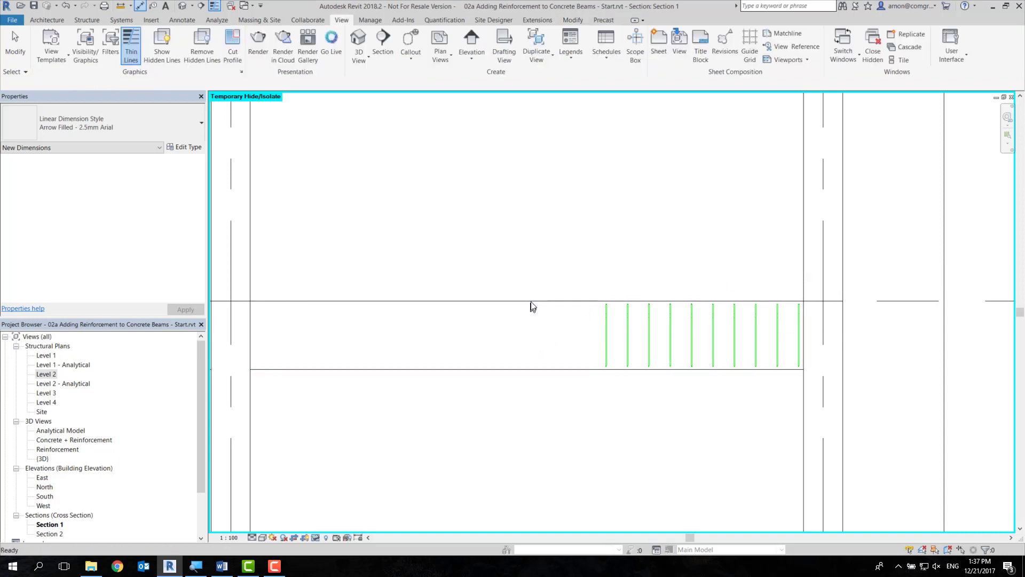
{"action": "left_click", "coordinate": [539, 303]}
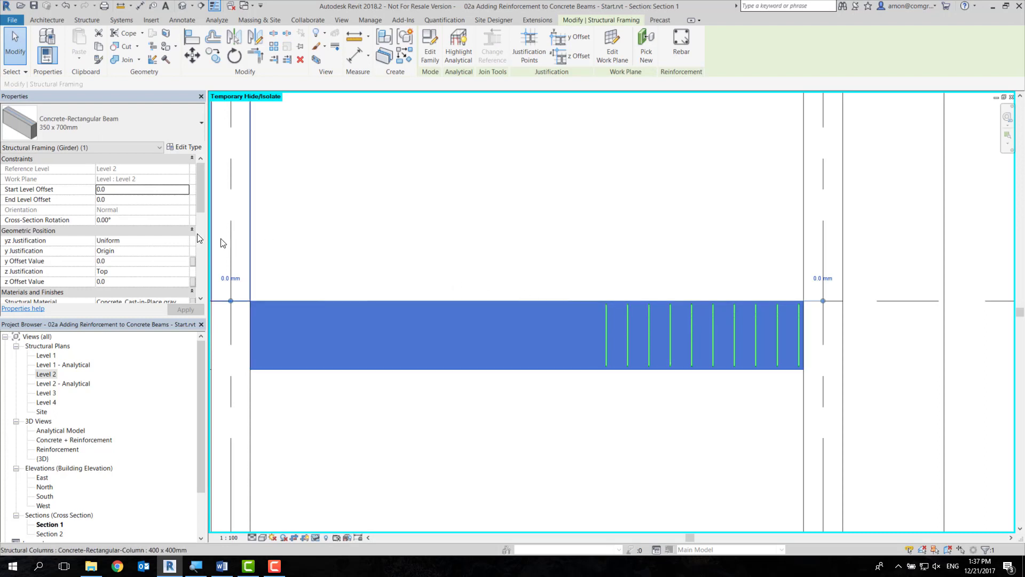
{"action": "scroll", "coordinate": [188, 223], "scroll_direction": "down", "scroll_amount": 3}
{"action": "scroll", "coordinate": [188, 240], "scroll_direction": "down", "scroll_amount": 5}
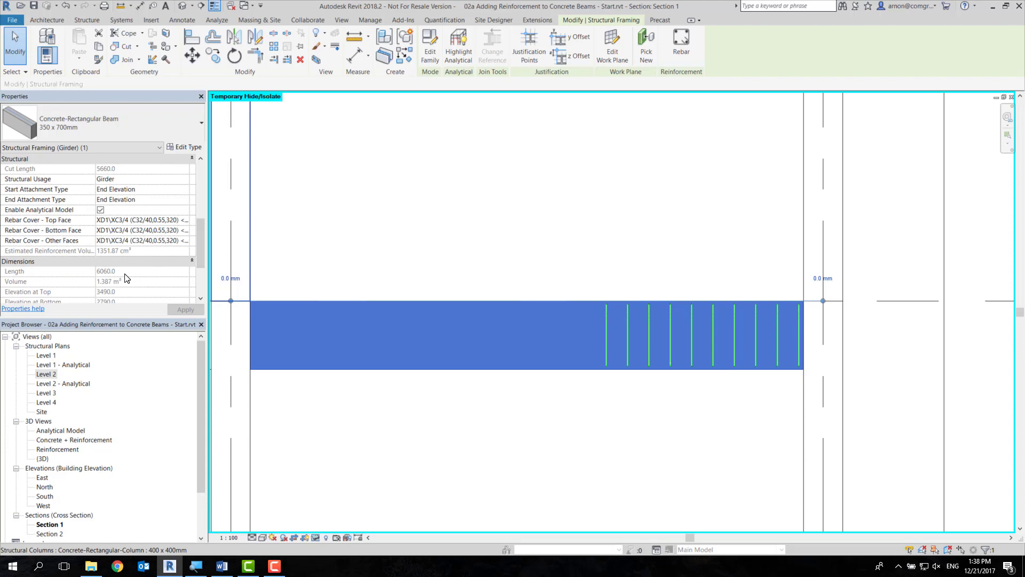
{"action": "left_click", "coordinate": [472, 218]}
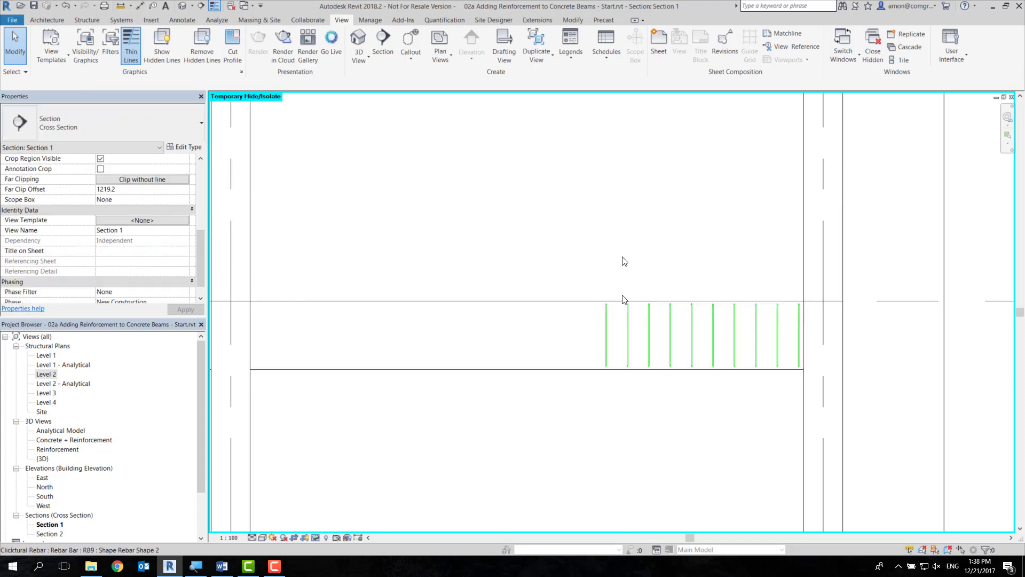
{"action": "key", "text": "d"}
{"action": "key", "text": "i"}
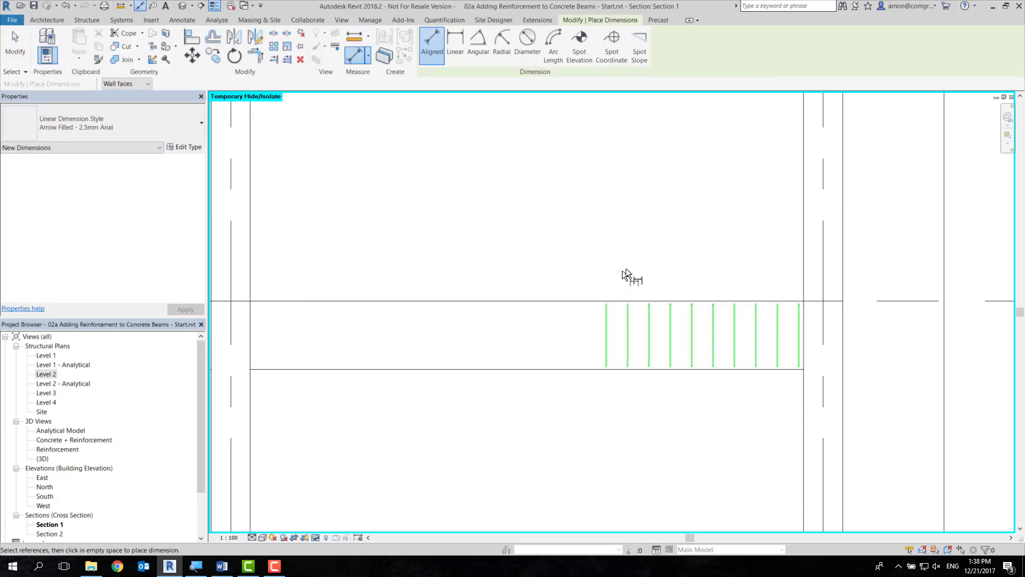
Step: Dimension 2020 from the column face to the first stirrup, placed above the beam
{"action": "left_click", "coordinate": [804, 220]}
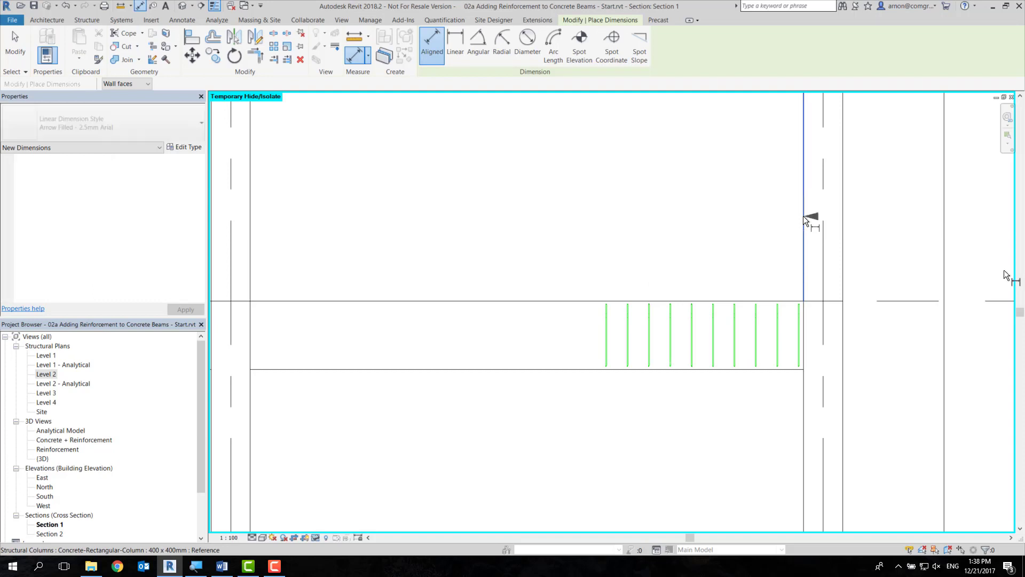
{"action": "left_click", "coordinate": [602, 331]}
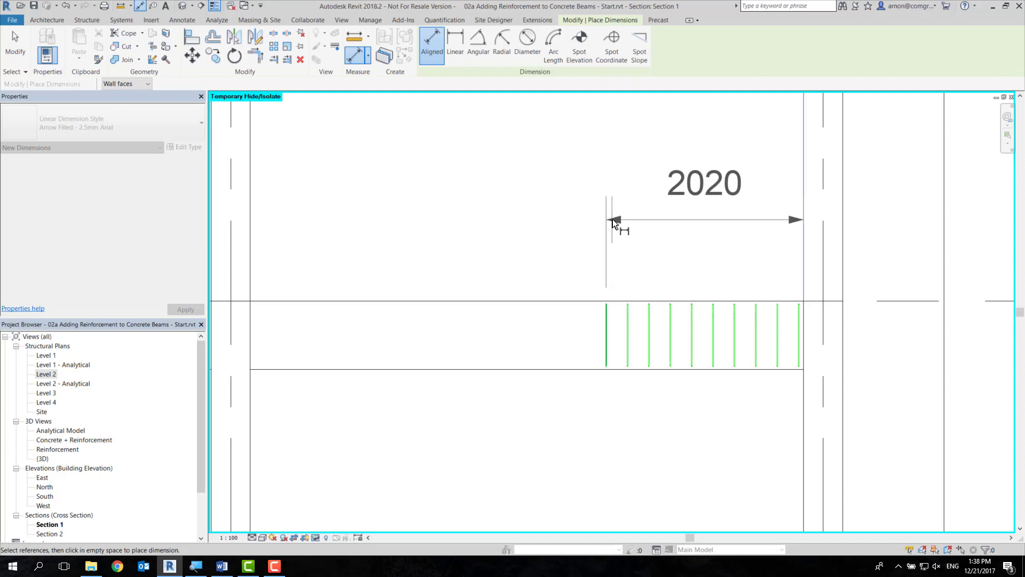
{"action": "left_click", "coordinate": [613, 219]}
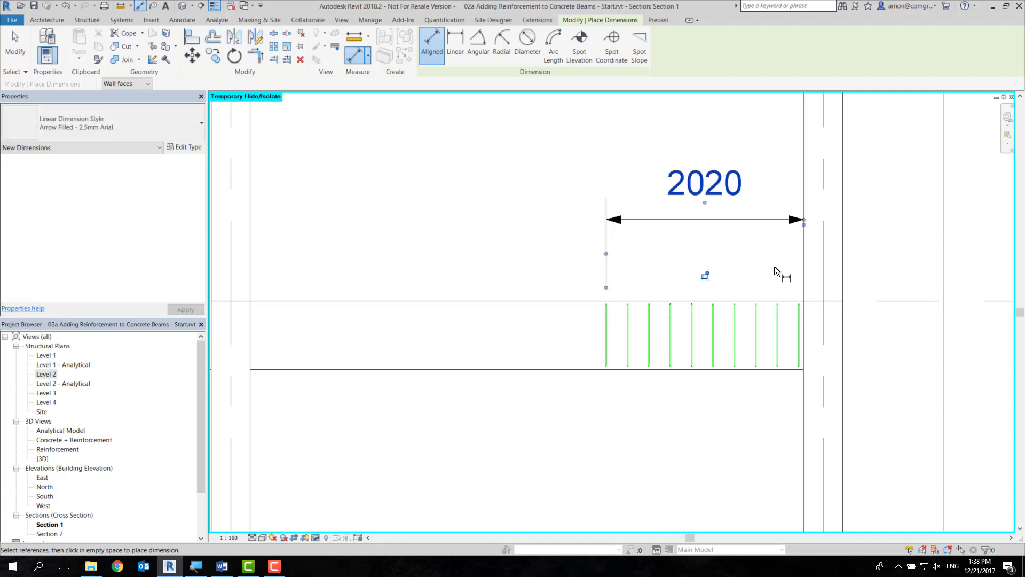
Step: Add a 50 dimension from the last stirrup to the right column face, placed below the beam
{"action": "scroll", "coordinate": [804, 388], "scroll_direction": "up", "scroll_amount": 2}
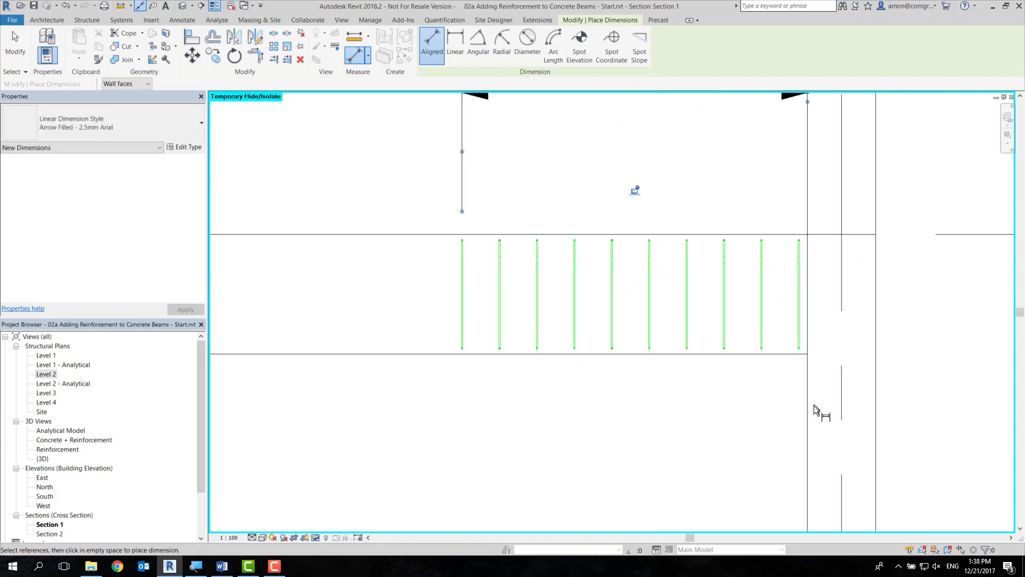
{"action": "left_click", "coordinate": [806, 414]}
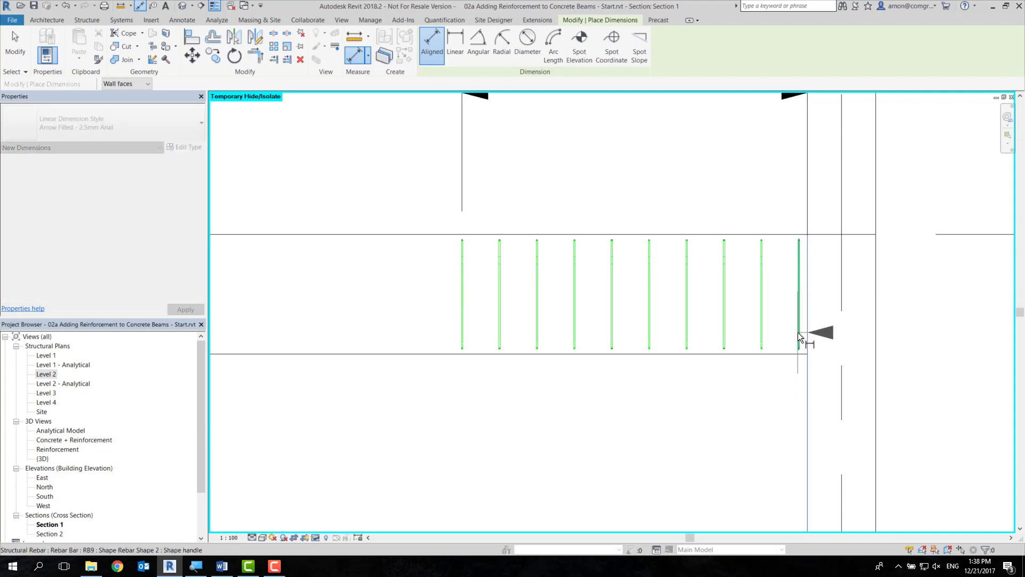
{"action": "scroll", "coordinate": [798, 336], "scroll_direction": "up", "scroll_amount": 3}
{"action": "scroll", "coordinate": [800, 320], "scroll_direction": "up", "scroll_amount": 2}
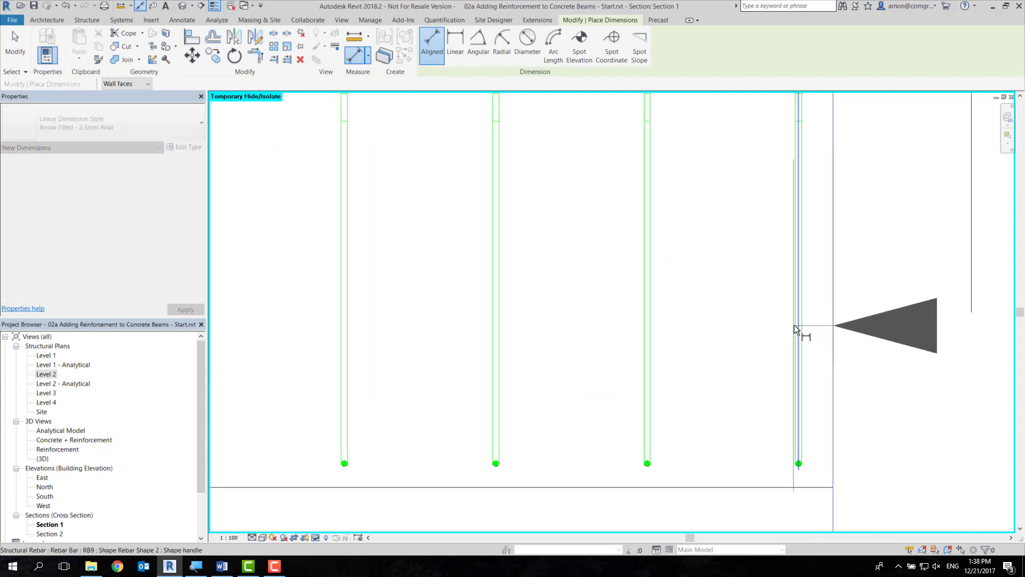
{"action": "left_click", "coordinate": [800, 329]}
{"action": "scroll", "coordinate": [778, 431], "scroll_direction": "down", "scroll_amount": 2}
{"action": "scroll", "coordinate": [737, 476], "scroll_direction": "down", "scroll_amount": 2}
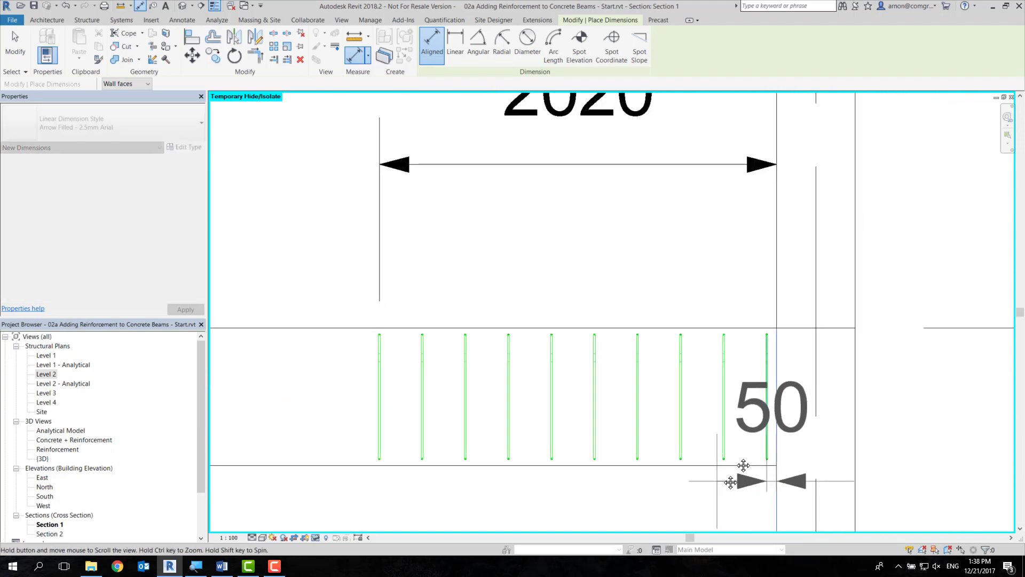
{"action": "scroll", "coordinate": [747, 449], "scroll_direction": "down", "scroll_amount": 1}
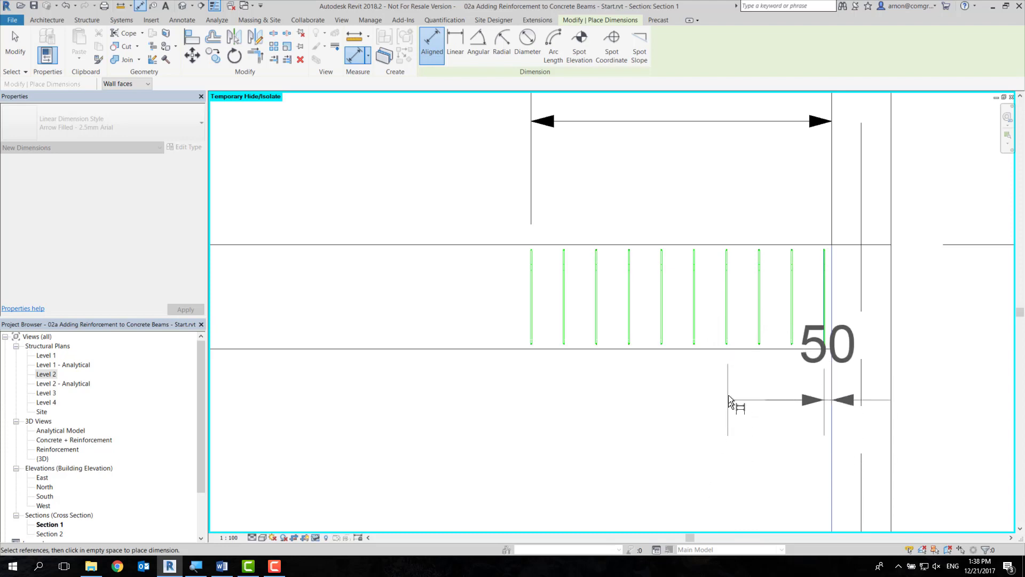
{"action": "scroll", "coordinate": [727, 398], "scroll_direction": "down", "scroll_amount": 3}
{"action": "middle_click_drag", "start_coordinate": [726, 412], "coordinate": [686, 411]}
{"action": "scroll", "coordinate": [673, 410], "scroll_direction": "up", "scroll_amount": 1}
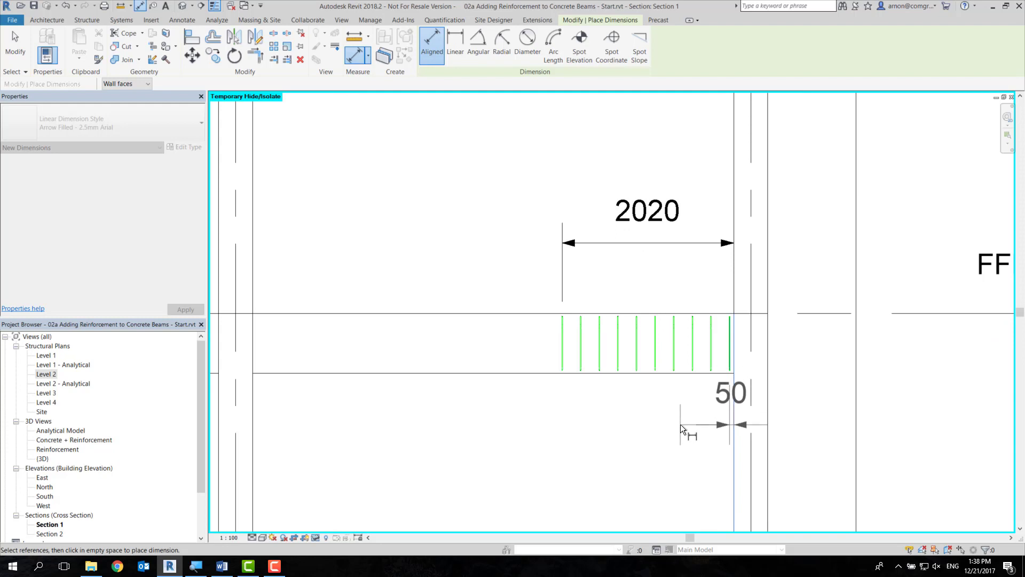
{"action": "left_click", "coordinate": [680, 424]}
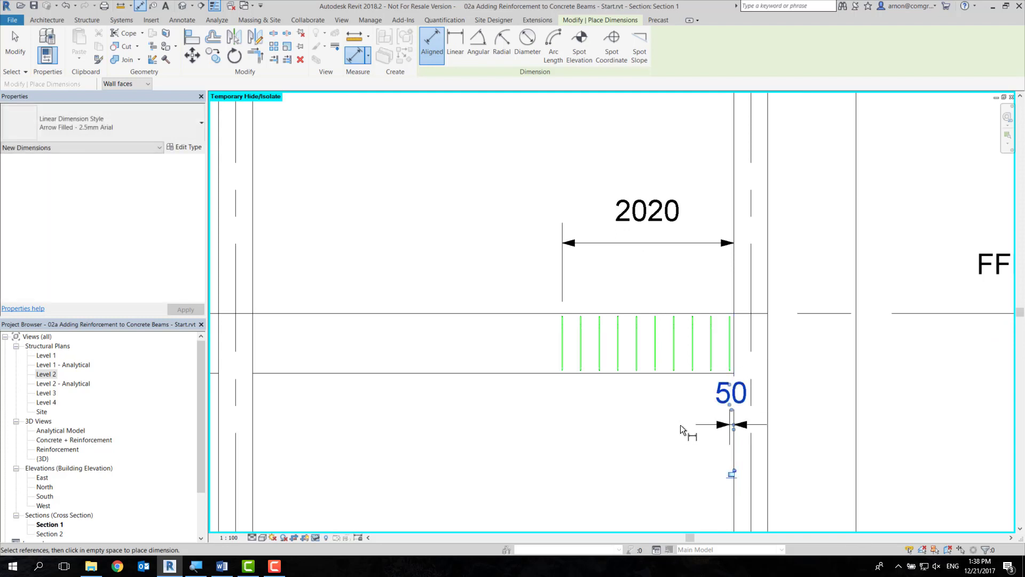
{"action": "key", "text": "Escape"}
{"action": "key", "text": "Escape"}
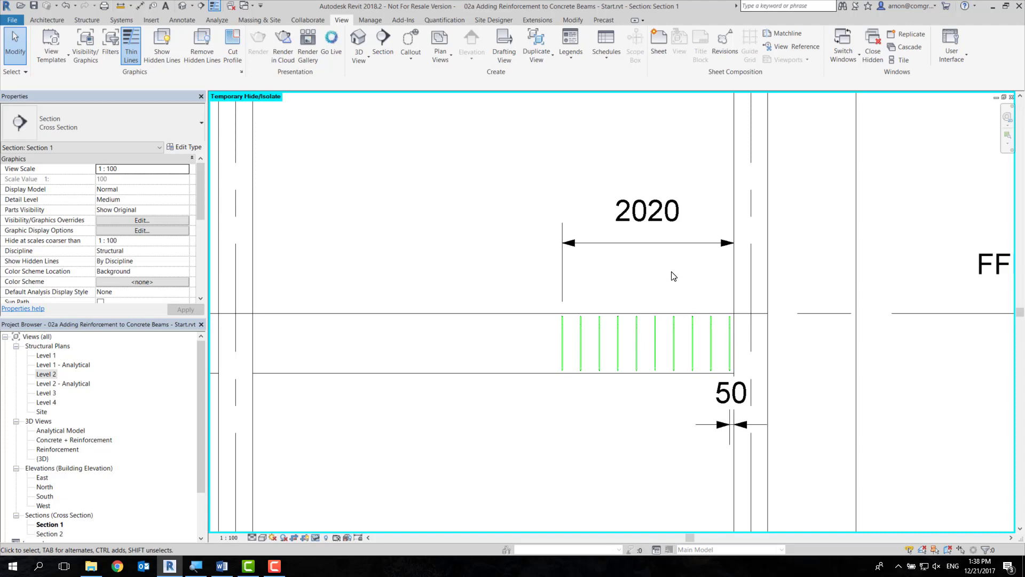
Step: Drive the stirrup set's 2020 dimension with =6060/3, then zoom out to the full frame
{"action": "left_click", "coordinate": [674, 351]}
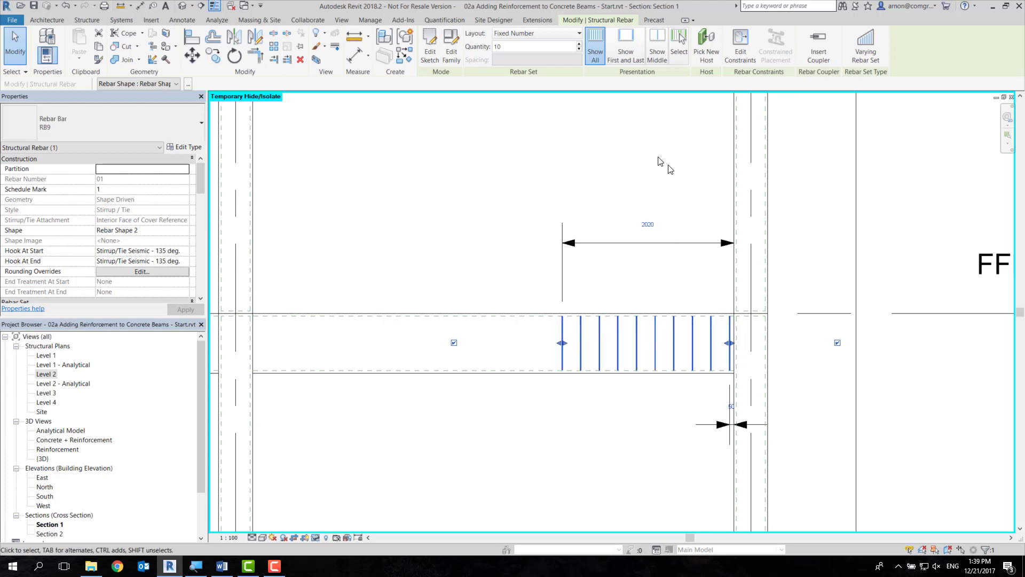
{"action": "left_click", "coordinate": [648, 224]}
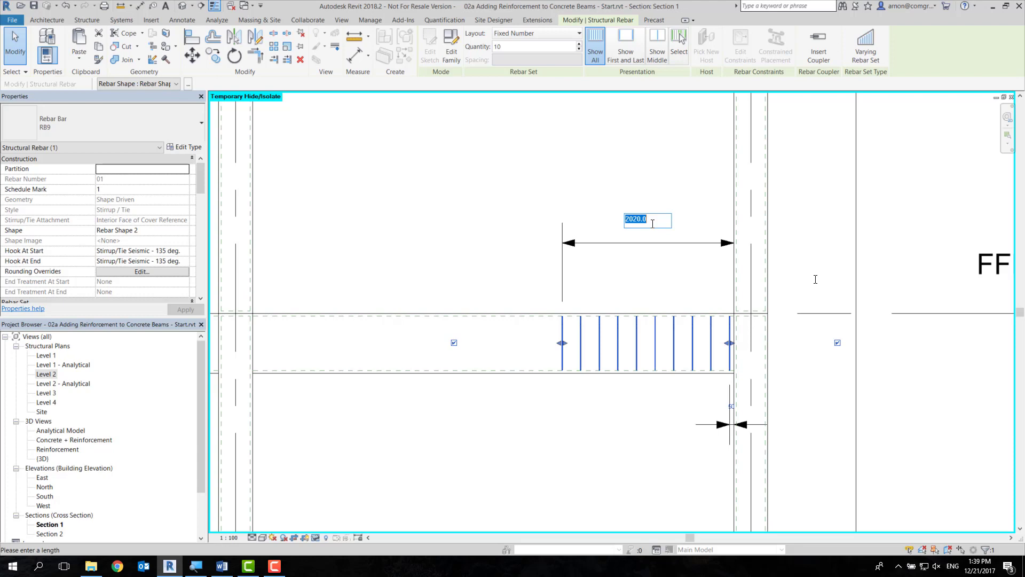
{"action": "type", "text": "="}
{"action": "type", "text": "6060"}
{"action": "type", "text": "/3"}
{"action": "key", "text": "Return"}
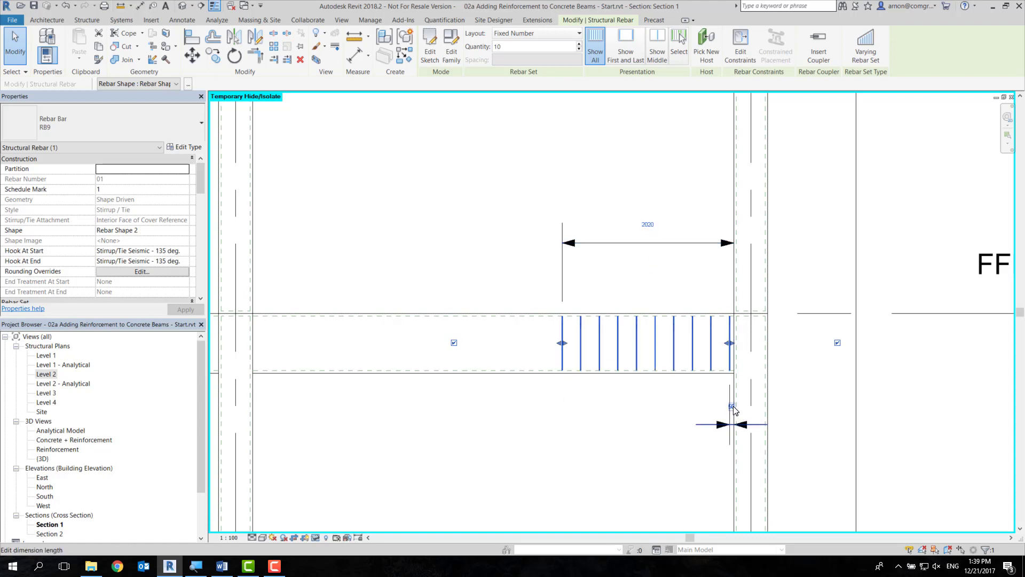
{"action": "scroll", "coordinate": [734, 410], "scroll_direction": "up", "scroll_amount": 3}
{"action": "scroll", "coordinate": [735, 407], "scroll_direction": "up", "scroll_amount": 2}
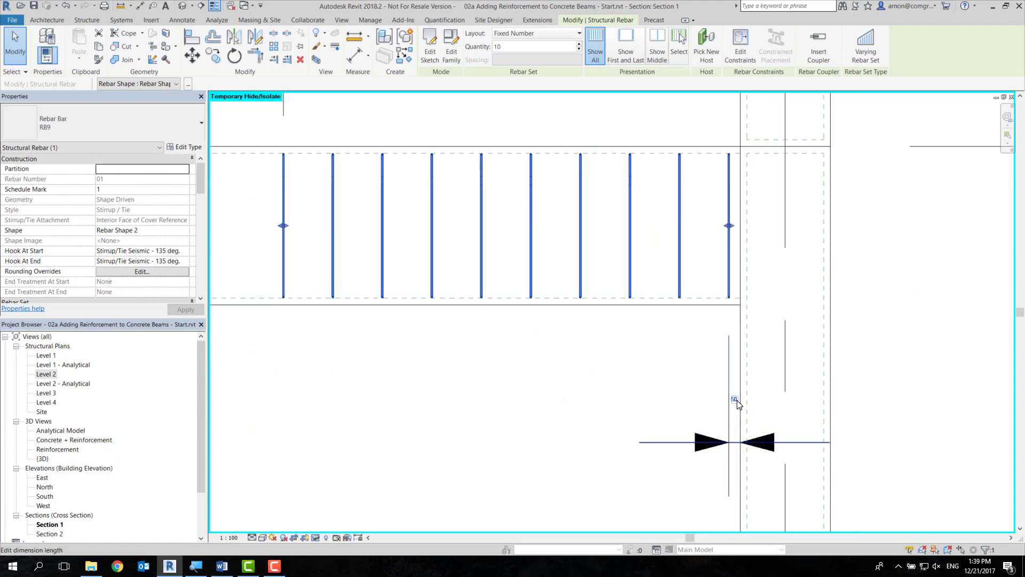
{"action": "left_click", "coordinate": [274, 565]}
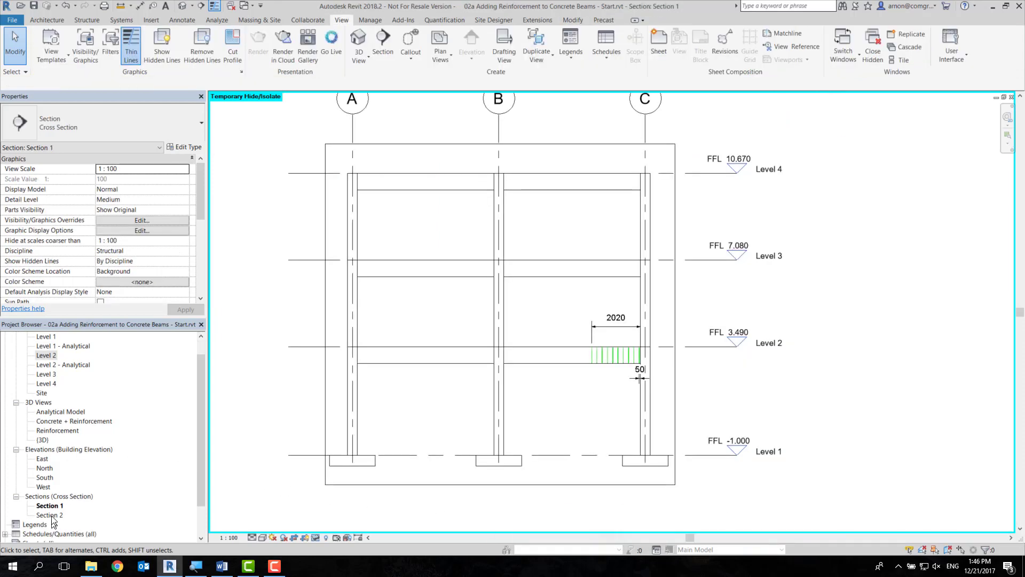
Step: Open Section 2, select the beam in cross-section and start new rebar placement
{"action": "double_click", "coordinate": [52, 516]}
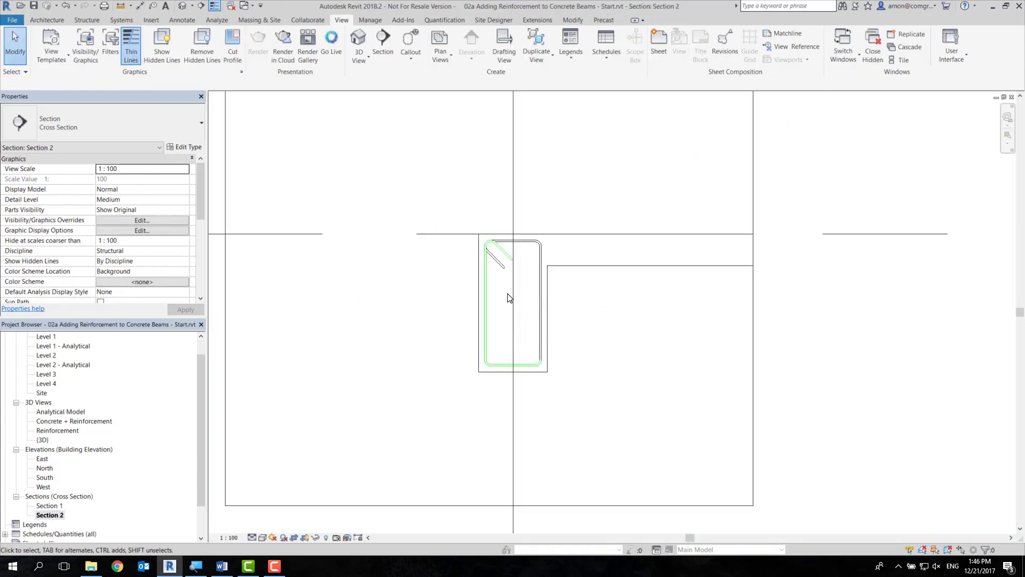
{"action": "left_click", "coordinate": [549, 333]}
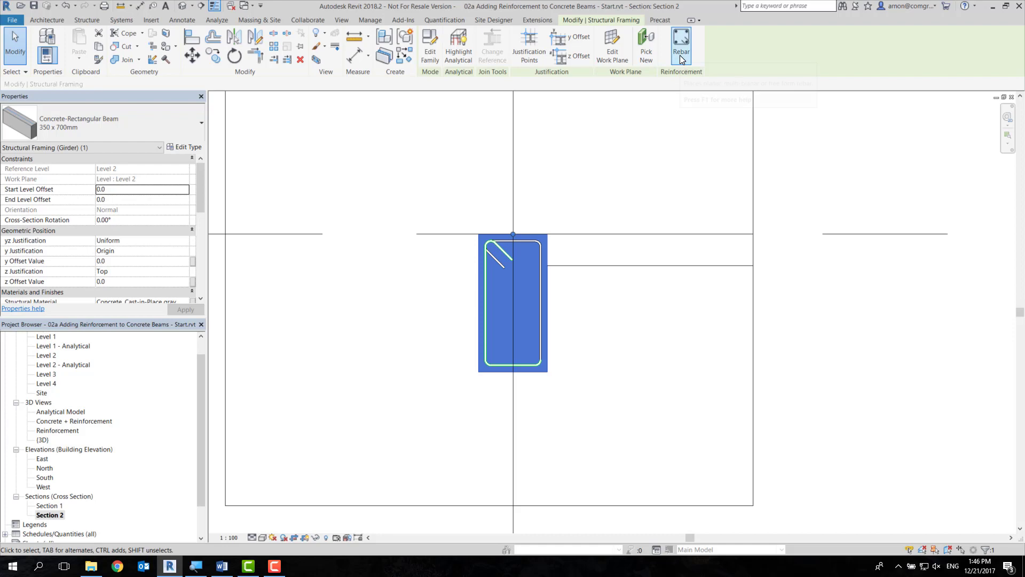
{"action": "left_click", "coordinate": [679, 108]}
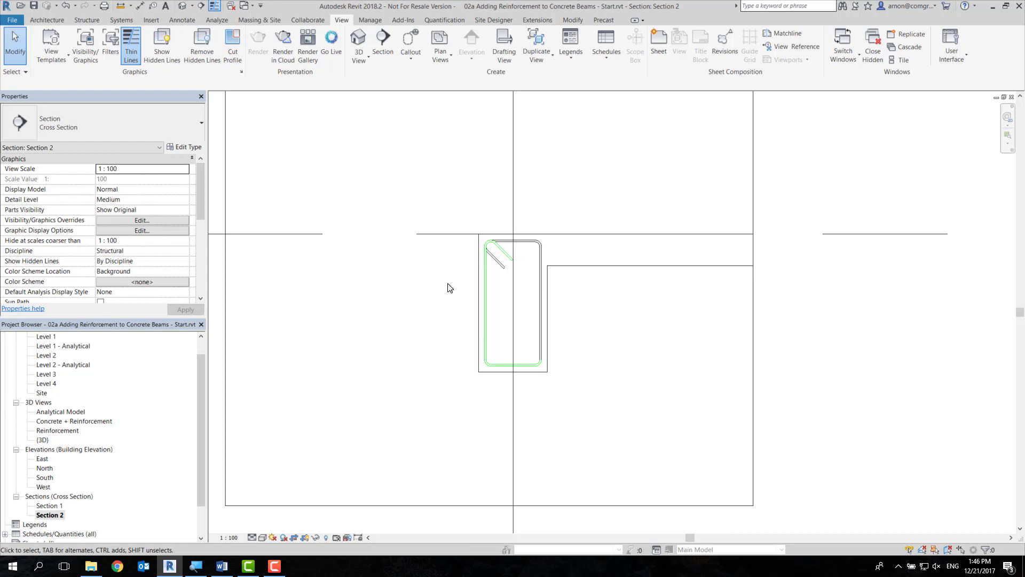
{"action": "left_click", "coordinate": [545, 374]}
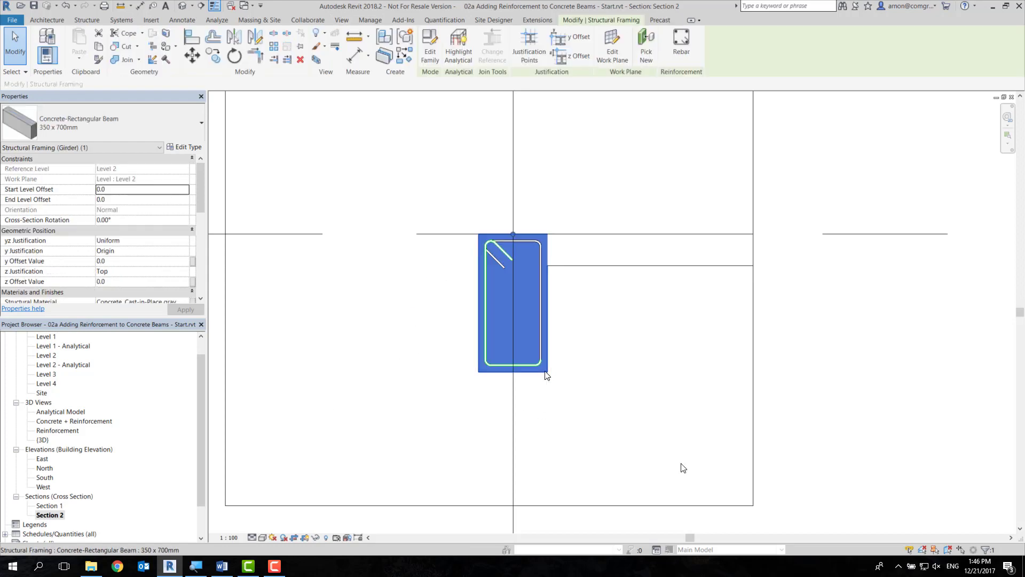
{"action": "left_click", "coordinate": [680, 58]}
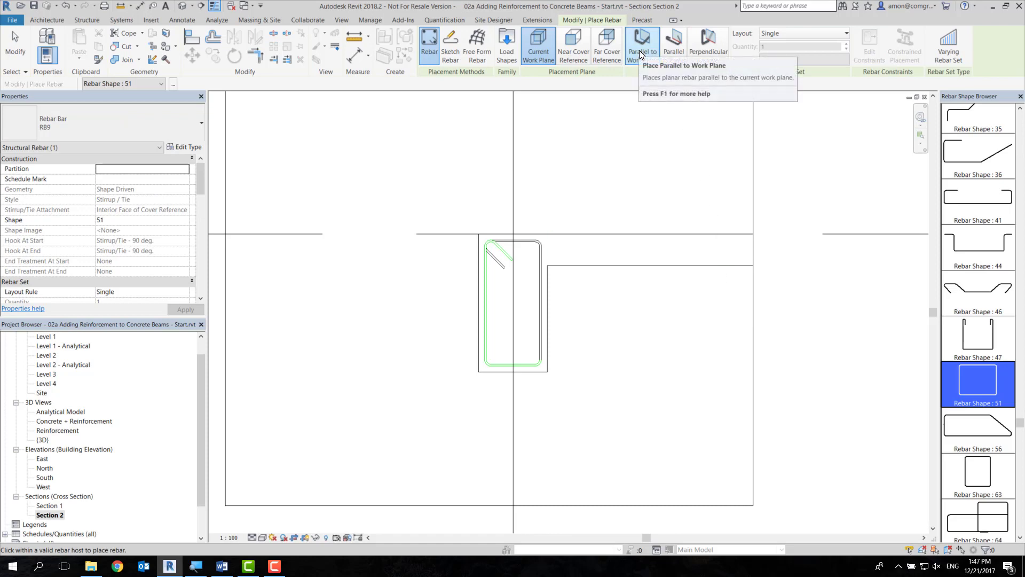
{"action": "mouse_move", "coordinate": [641, 48]}
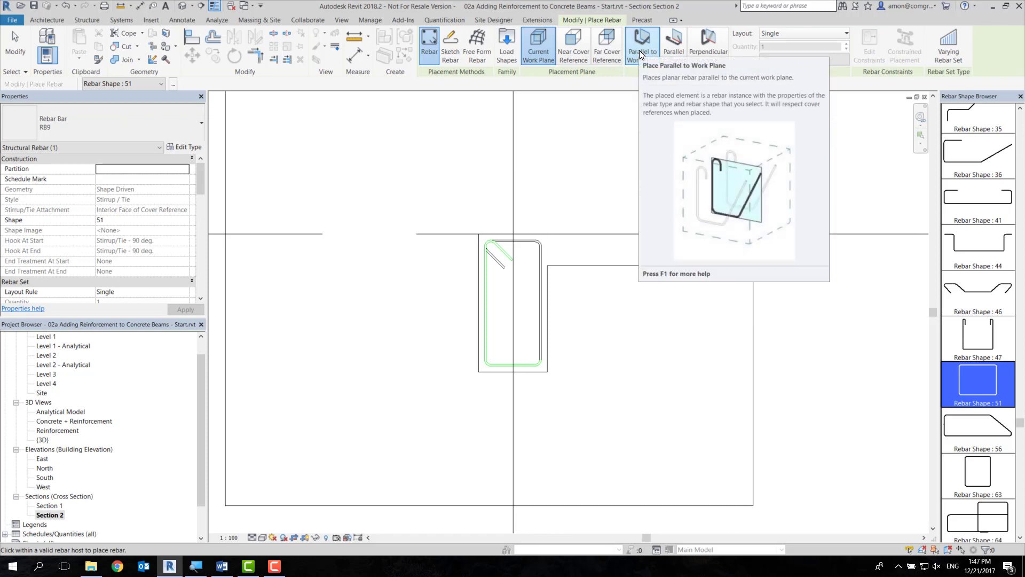
Step: Set Perpendicular to Cover orientation, choose straight Rebar Shape 01, and show the bar type list
{"action": "left_click", "coordinate": [707, 43]}
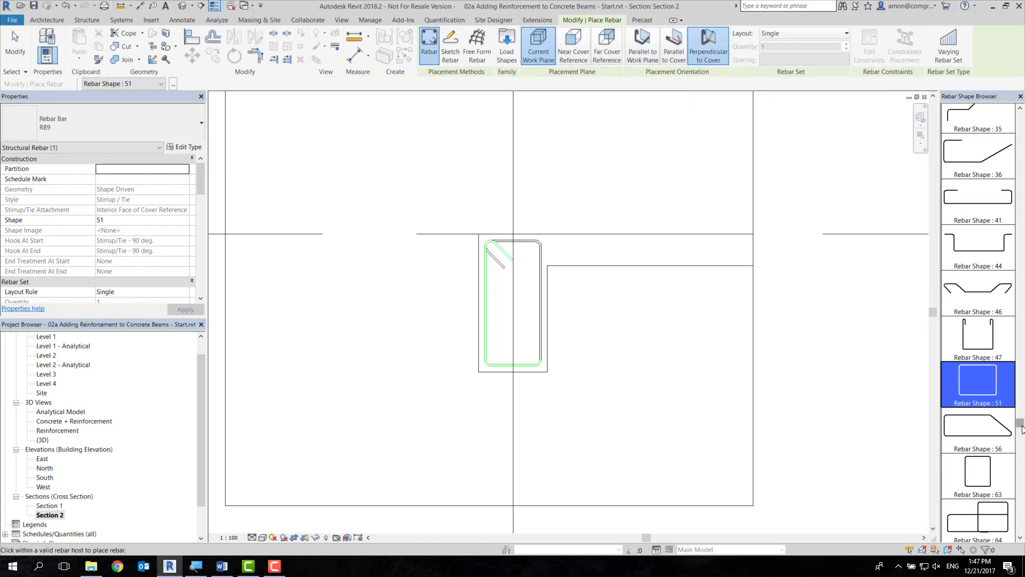
{"action": "left_click_drag", "start_coordinate": [1020, 425], "coordinate": [1020, 113]}
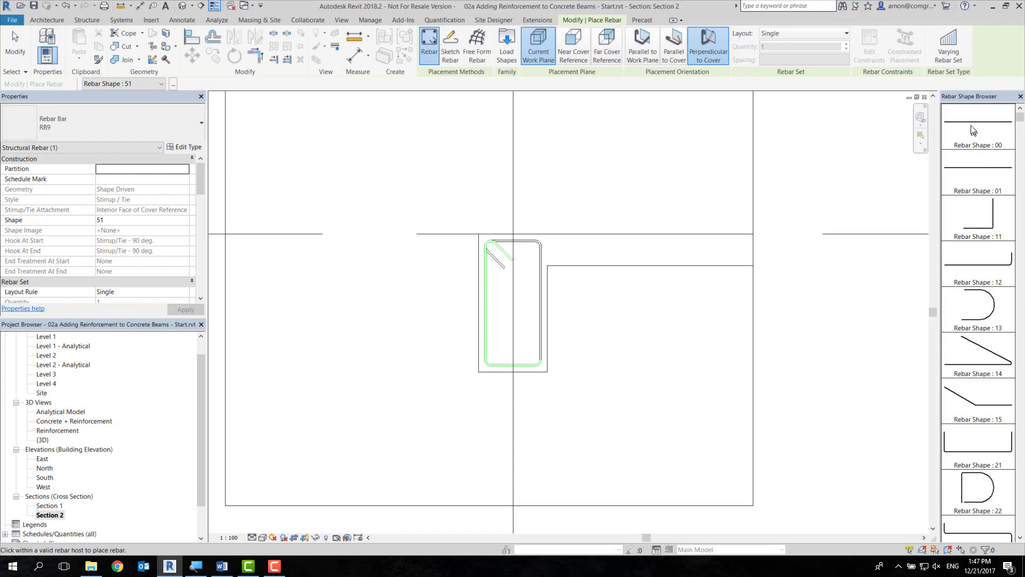
{"action": "left_click", "coordinate": [982, 160]}
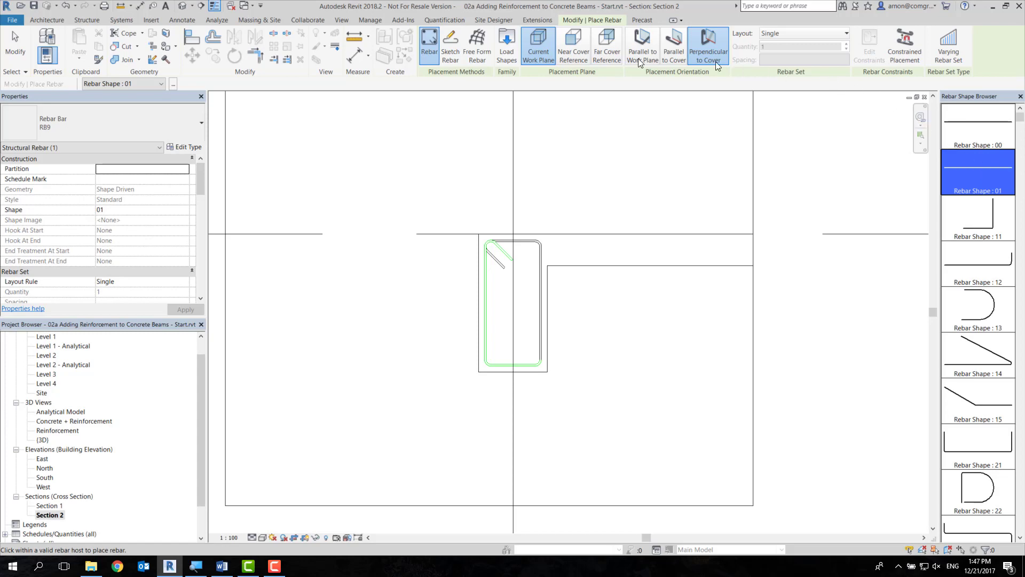
{"action": "left_click", "coordinate": [175, 130]}
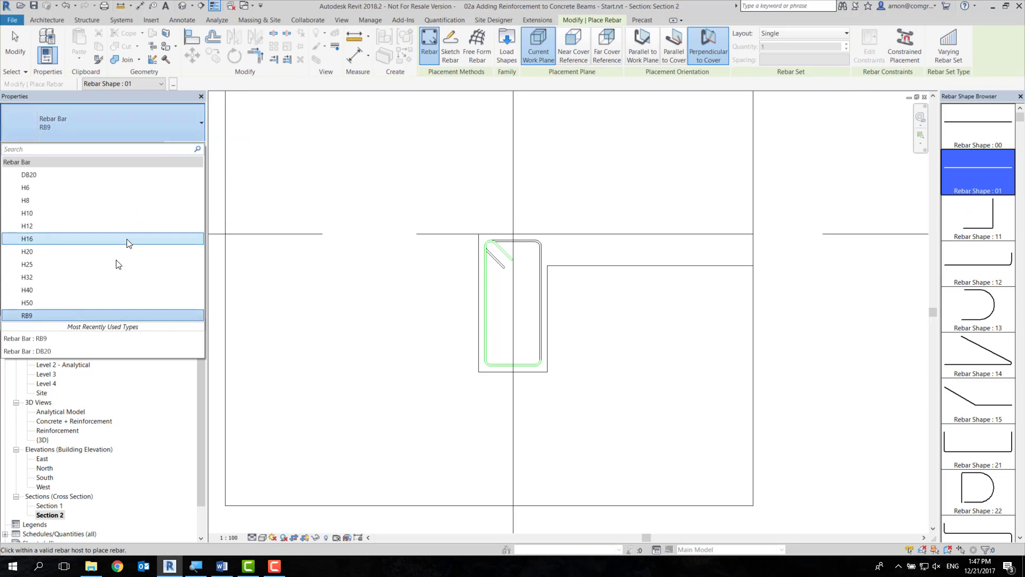
Step: Choose DB20 bars and place a bar at the beam's top-left corner
{"action": "left_click", "coordinate": [93, 174]}
{"action": "scroll", "coordinate": [523, 250], "scroll_direction": "up", "scroll_amount": 2}
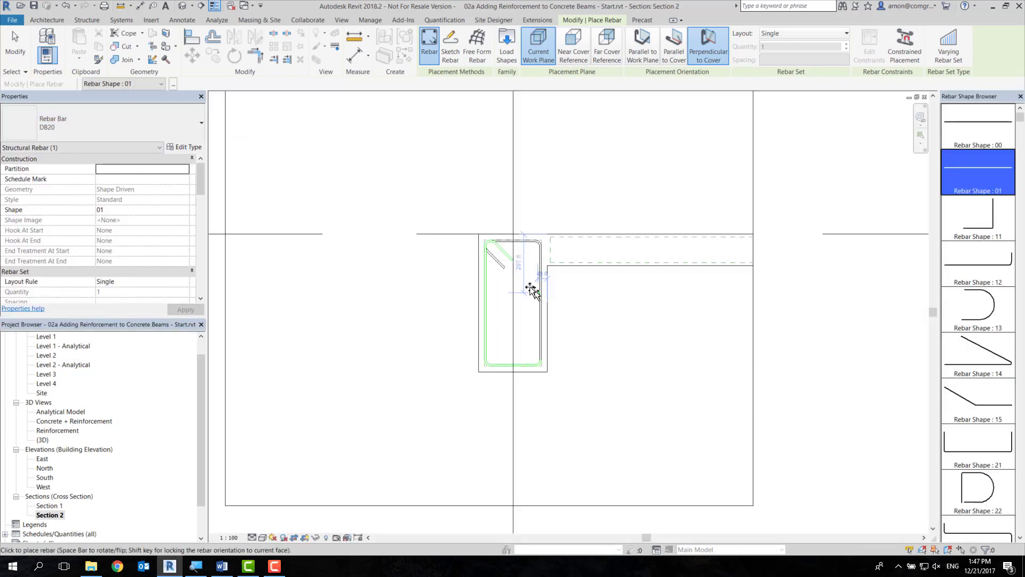
{"action": "scroll", "coordinate": [518, 251], "scroll_direction": "up", "scroll_amount": 1}
{"action": "scroll", "coordinate": [611, 263], "scroll_direction": "up", "scroll_amount": 2}
{"action": "scroll", "coordinate": [610, 252], "scroll_direction": "up", "scroll_amount": 2}
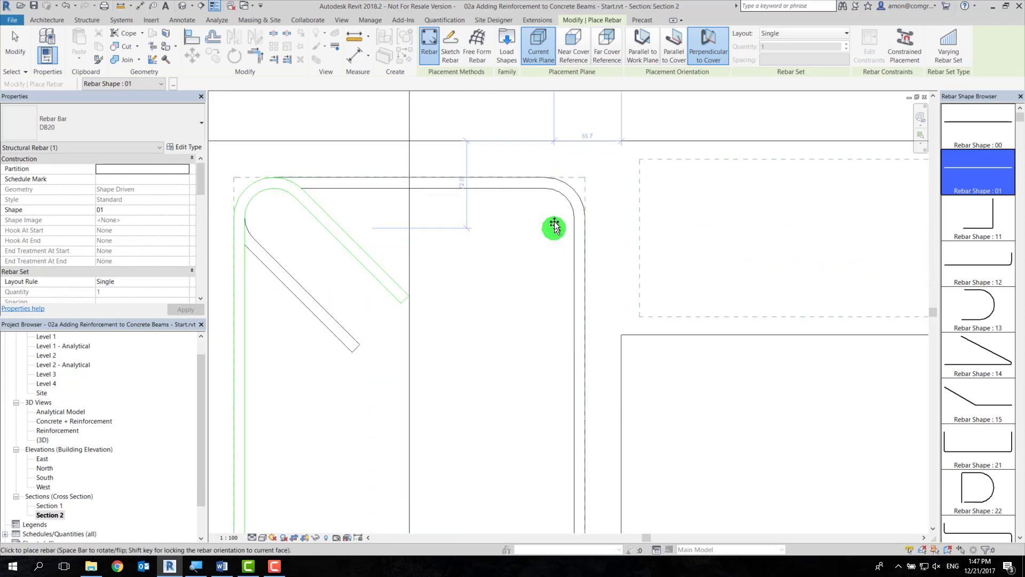
{"action": "scroll", "coordinate": [551, 224], "scroll_direction": "up", "scroll_amount": 2}
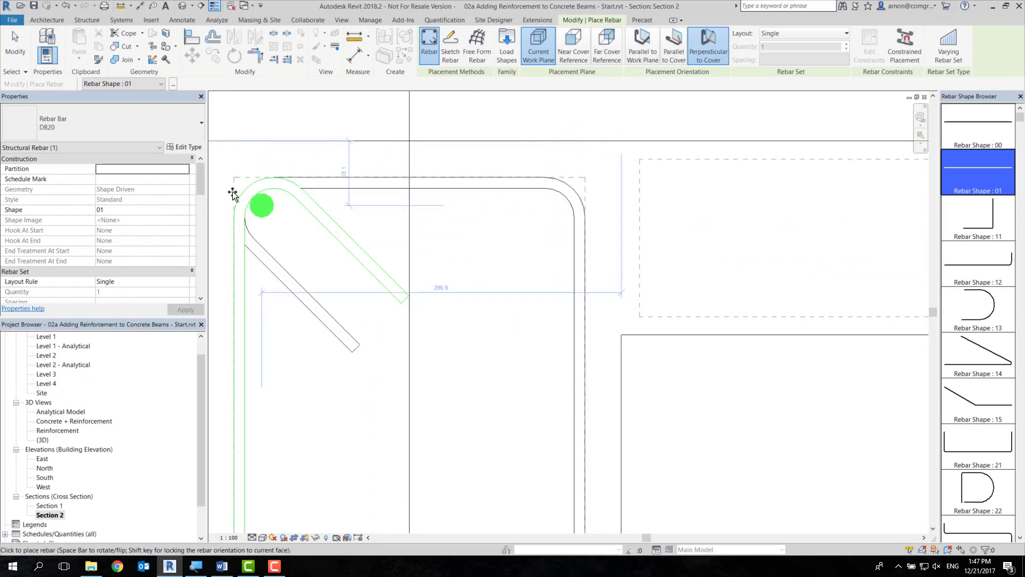
{"action": "left_click", "coordinate": [310, 176]}
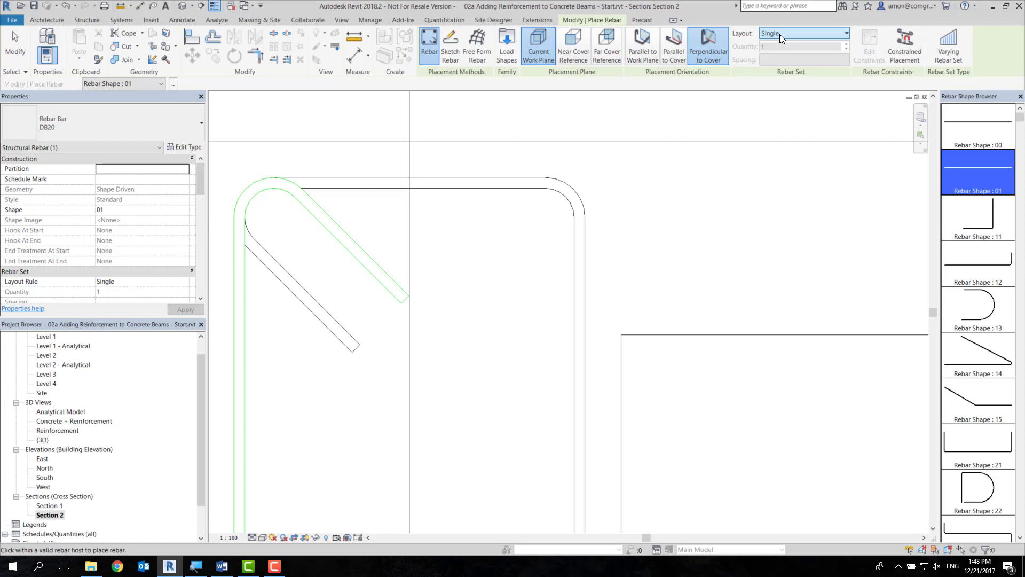
Step: Switch layout to Fixed Number, quantity 2, and place two DB20 bars in the bottom corners
{"action": "left_click", "coordinate": [779, 34]}
{"action": "left_click", "coordinate": [788, 53]}
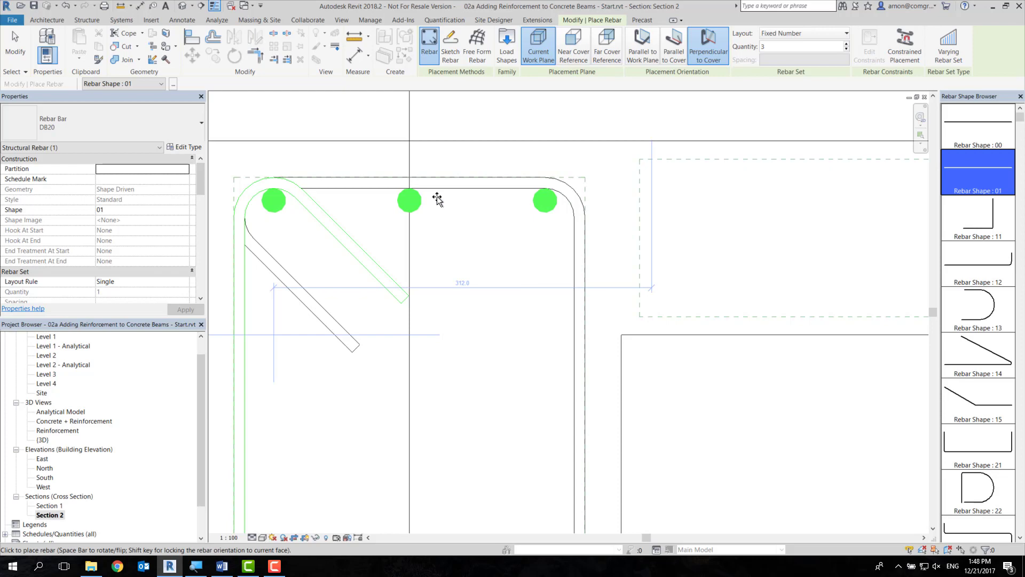
{"action": "left_click", "coordinate": [846, 49]}
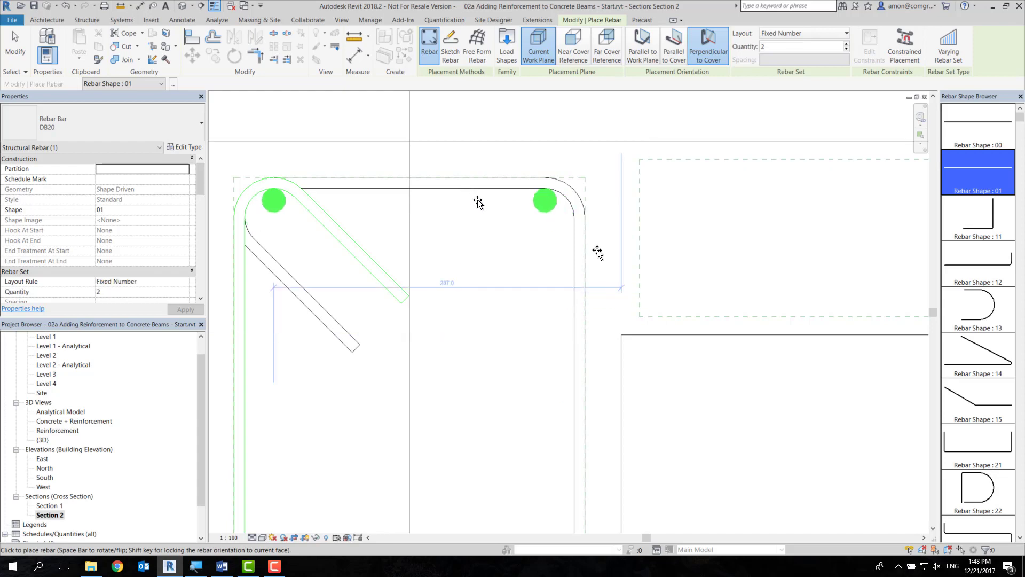
{"action": "middle_click_drag", "start_coordinate": [466, 245], "coordinate": [464, 209]}
{"action": "scroll", "coordinate": [464, 209], "scroll_direction": "down", "scroll_amount": 4}
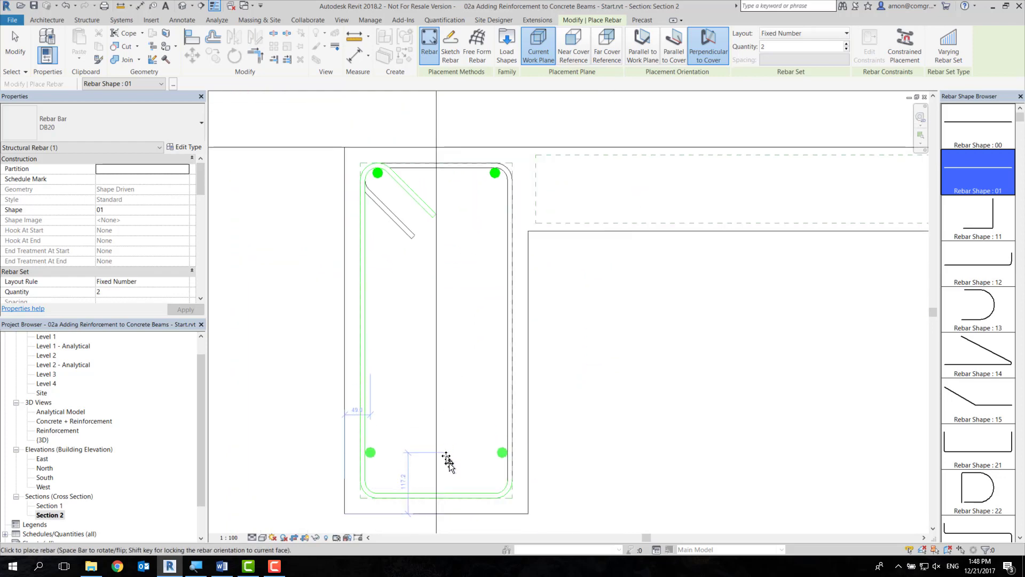
{"action": "left_click", "coordinate": [450, 487]}
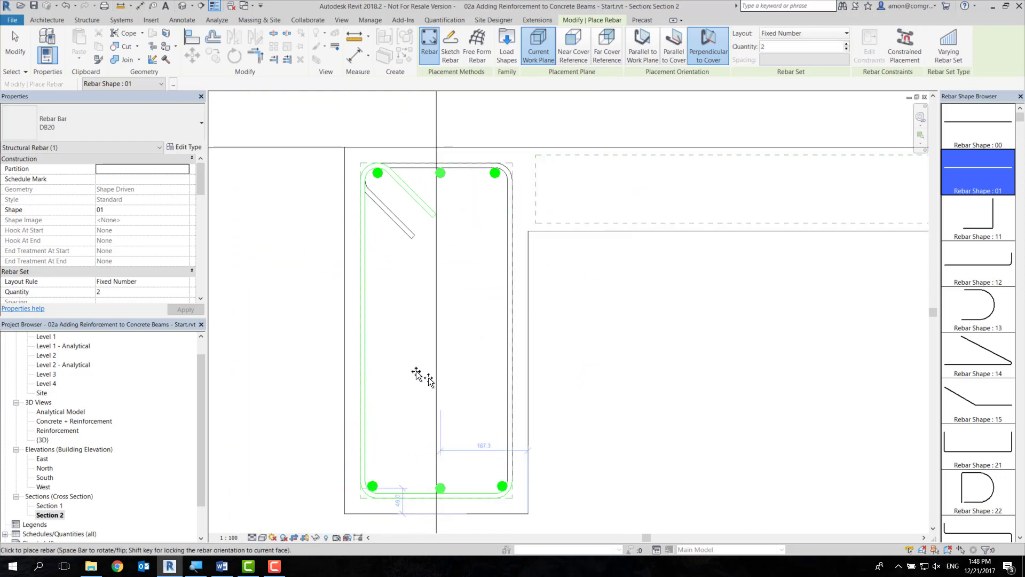
{"action": "key", "text": "Escape"}
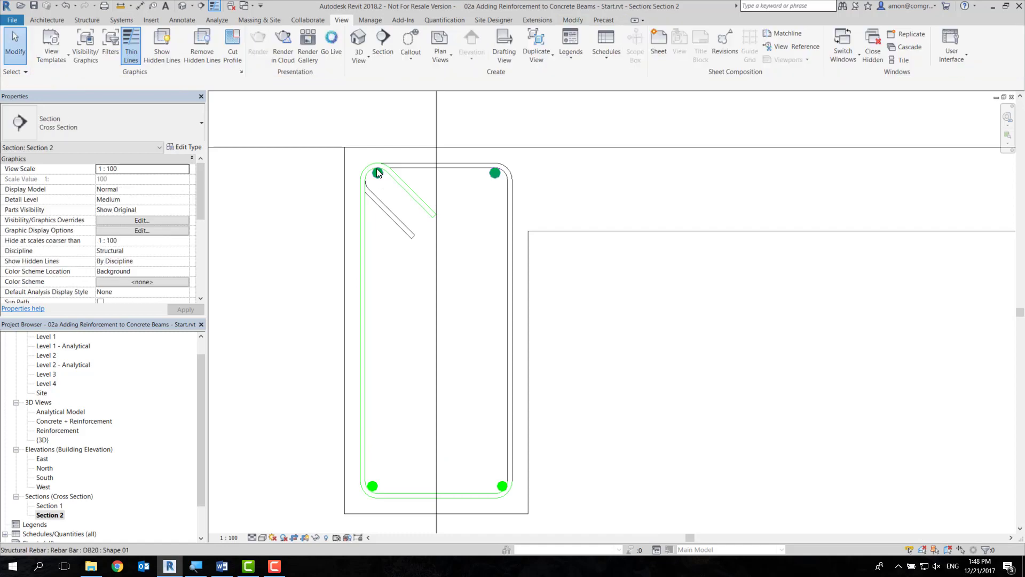
Step: Remove the two top corner DB20 bars and reselect the beam as rebar host
{"action": "left_click", "coordinate": [377, 174]}
{"action": "scroll", "coordinate": [378, 174], "scroll_direction": "up", "scroll_amount": 2}
{"action": "left_click", "coordinate": [377, 172]}
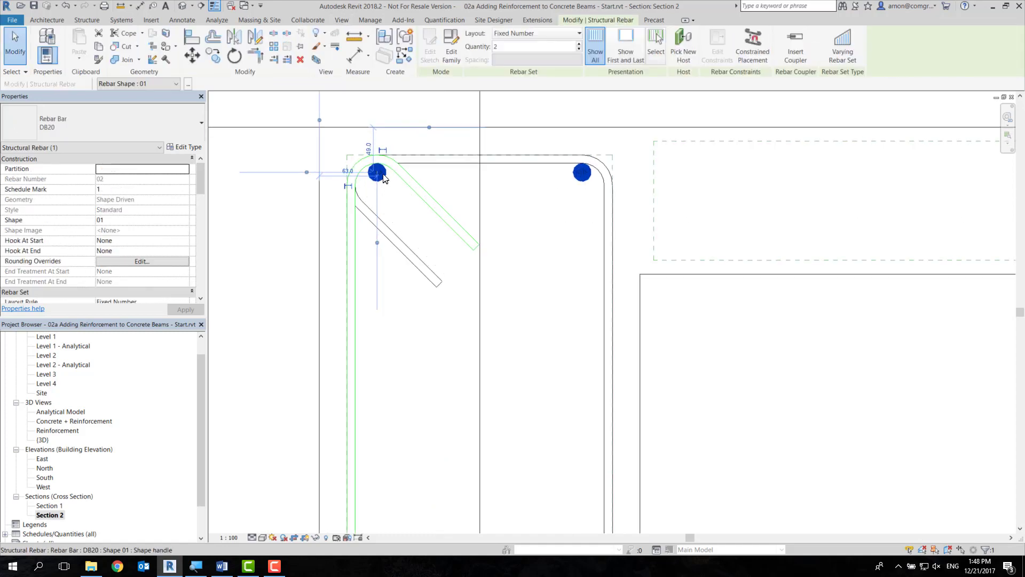
{"action": "left_click_drag", "start_coordinate": [373, 172], "coordinate": [363, 174]}
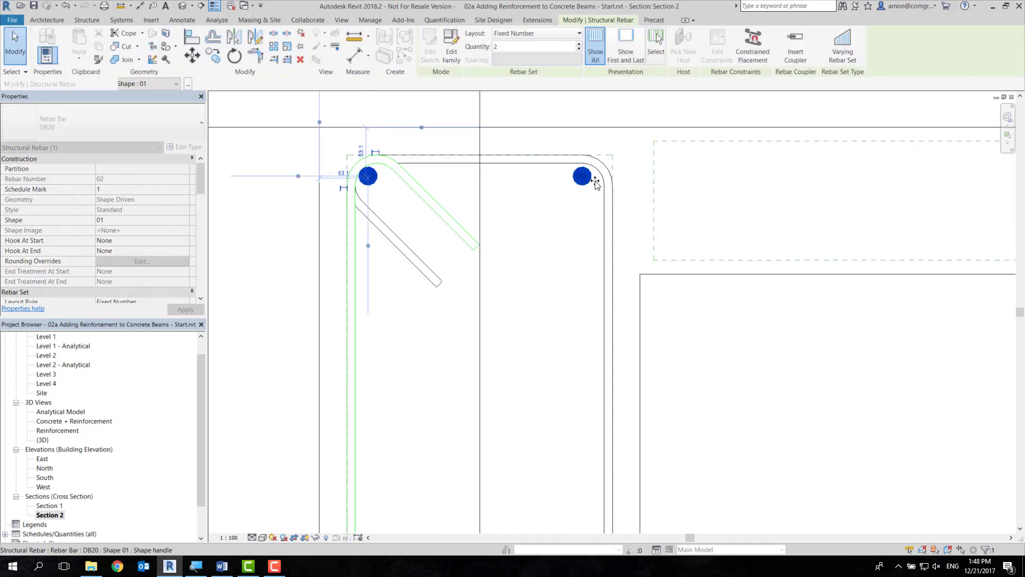
{"action": "left_click_drag", "start_coordinate": [582, 175], "coordinate": [591, 178]}
{"action": "key", "text": "Escape"}
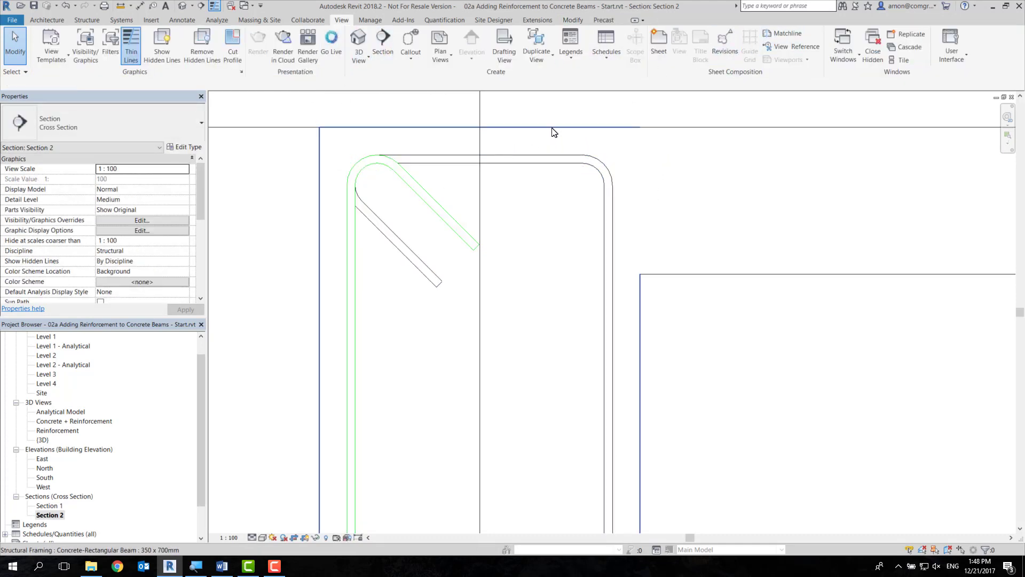
{"action": "left_click", "coordinate": [322, 139]}
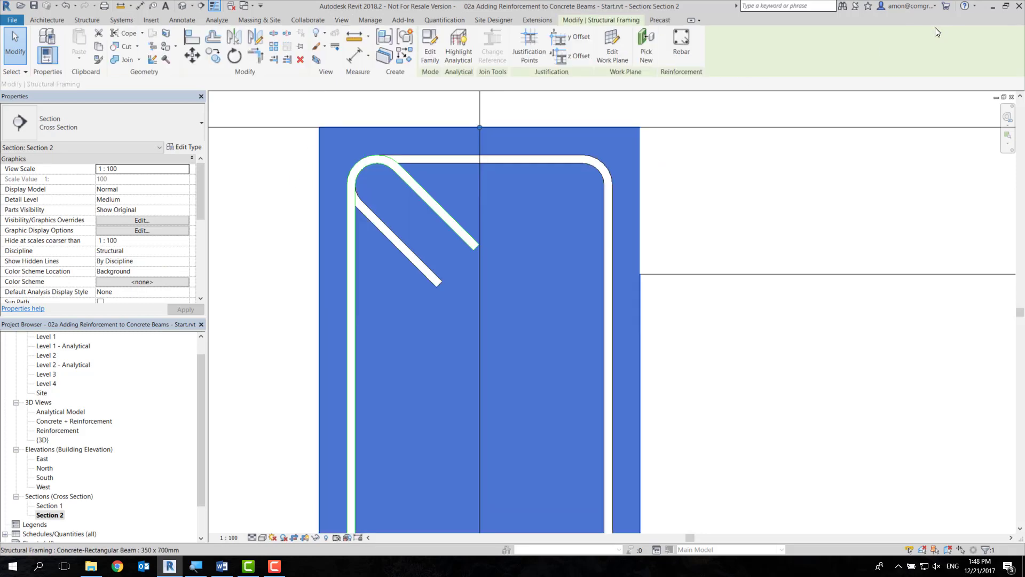
Step: Place a Fixed Number set of three DB20 straight bars along the beam's top cover
{"action": "left_click", "coordinate": [681, 45]}
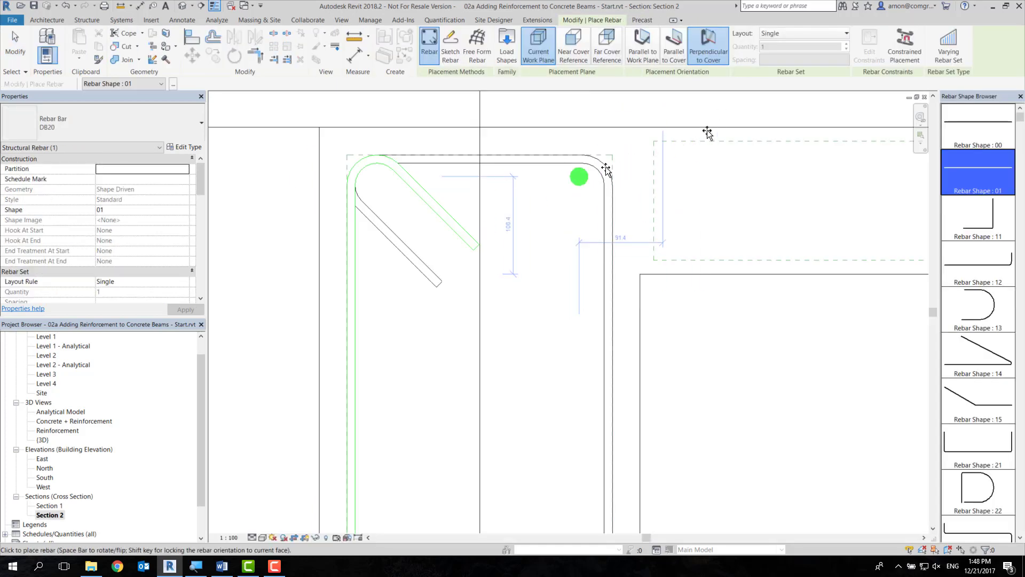
{"action": "left_click", "coordinate": [809, 33]}
{"action": "left_click", "coordinate": [782, 58]}
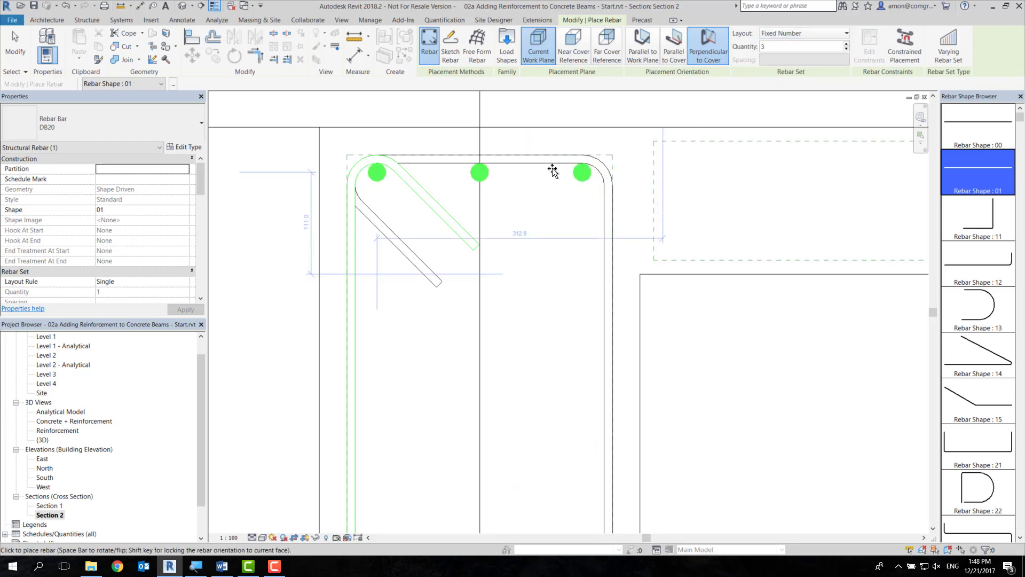
{"action": "left_click", "coordinate": [554, 172]}
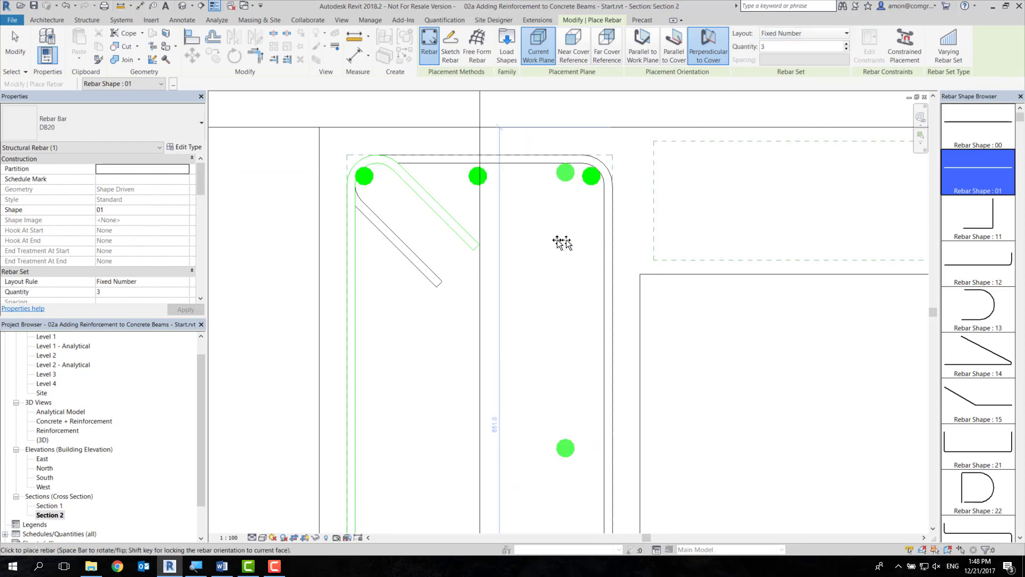
{"action": "scroll", "coordinate": [549, 251], "scroll_direction": "down", "scroll_amount": 2}
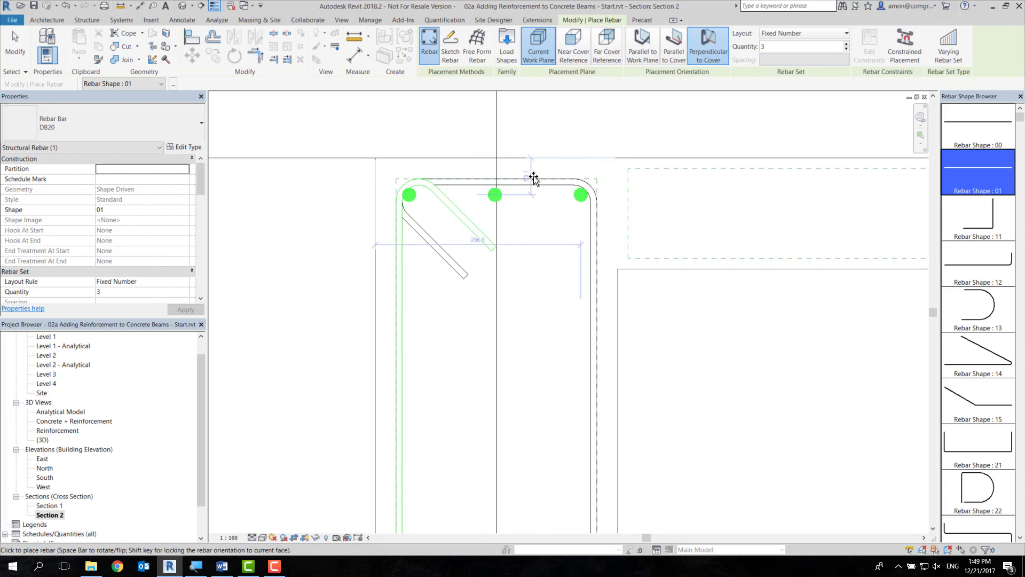
{"action": "left_click", "coordinate": [532, 246]}
Step: Select the top bar set and try quantities 2, 4 and 5 in the Options Bar
{"action": "key", "text": "Escape"}
{"action": "key", "text": "Escape"}
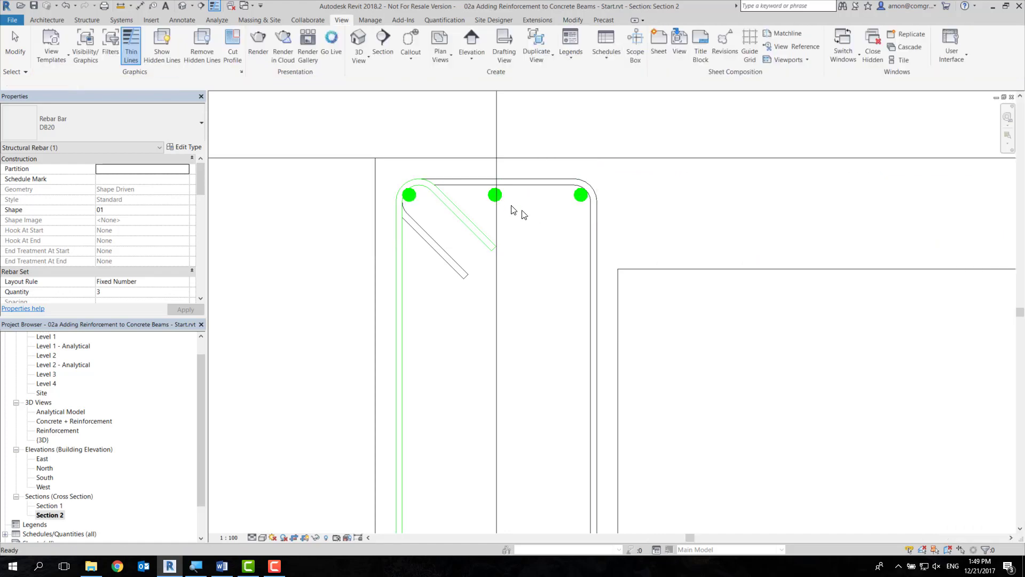
{"action": "scroll", "coordinate": [512, 209], "scroll_direction": "up", "scroll_amount": 1}
{"action": "scroll", "coordinate": [507, 202], "scroll_direction": "up", "scroll_amount": 1}
{"action": "left_click", "coordinate": [508, 201]}
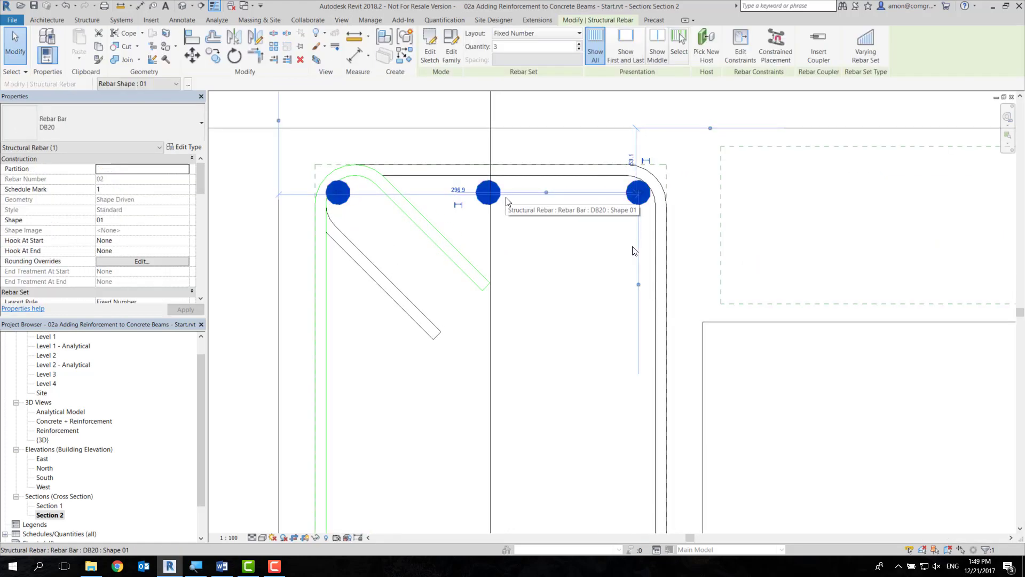
{"action": "middle_click_drag", "start_coordinate": [507, 270], "coordinate": [548, 313]}
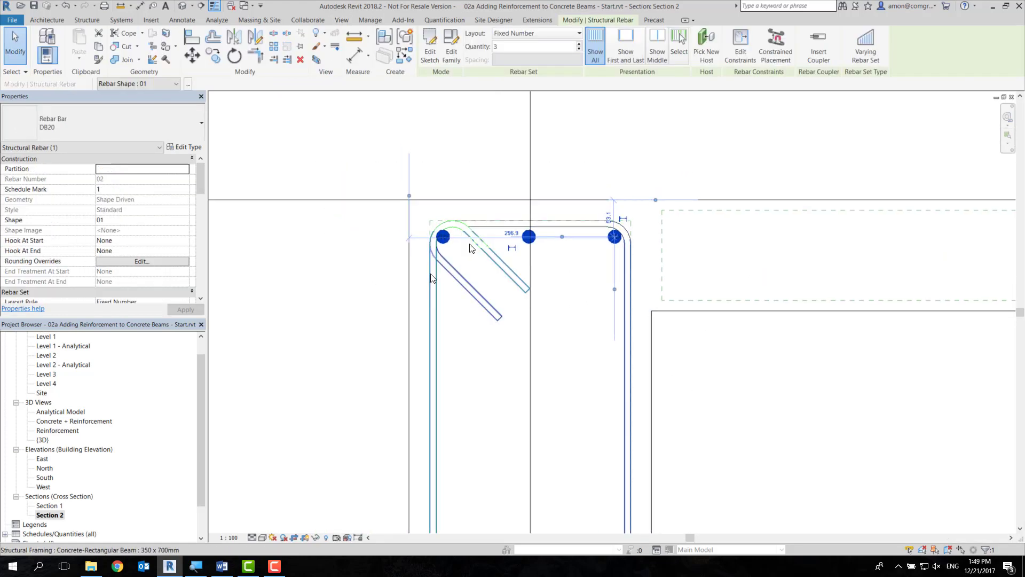
{"action": "scroll", "coordinate": [506, 235], "scroll_direction": "up", "scroll_amount": 1}
{"action": "scroll", "coordinate": [505, 235], "scroll_direction": "up", "scroll_amount": 1}
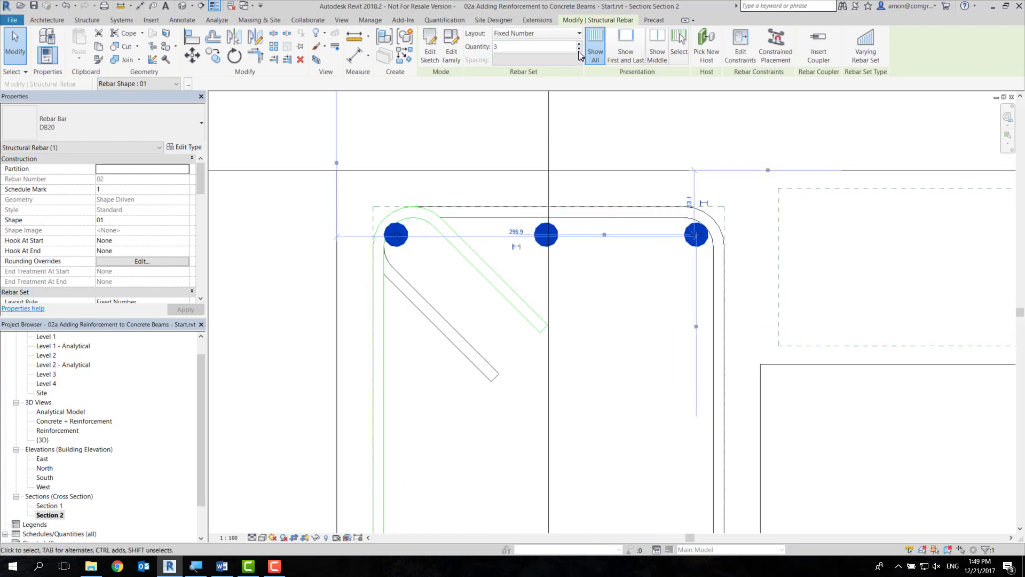
{"action": "left_click", "coordinate": [579, 49]}
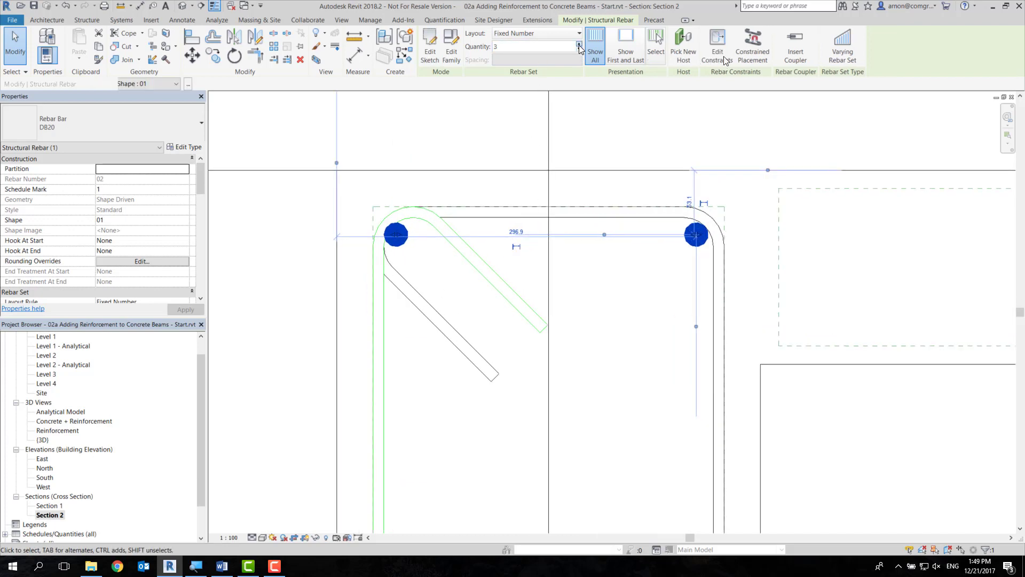
{"action": "left_click", "coordinate": [579, 45]}
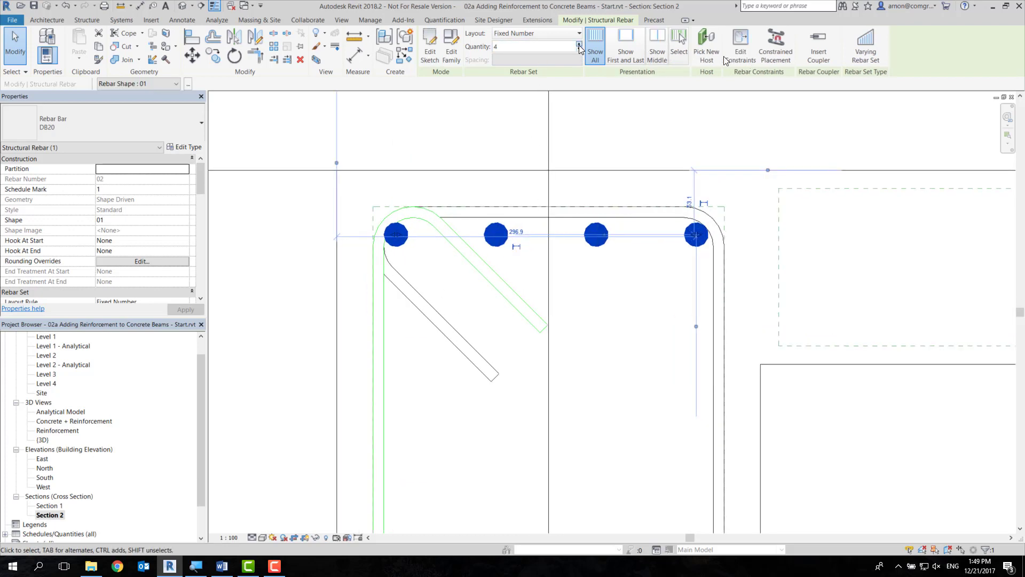
{"action": "left_click", "coordinate": [579, 45]}
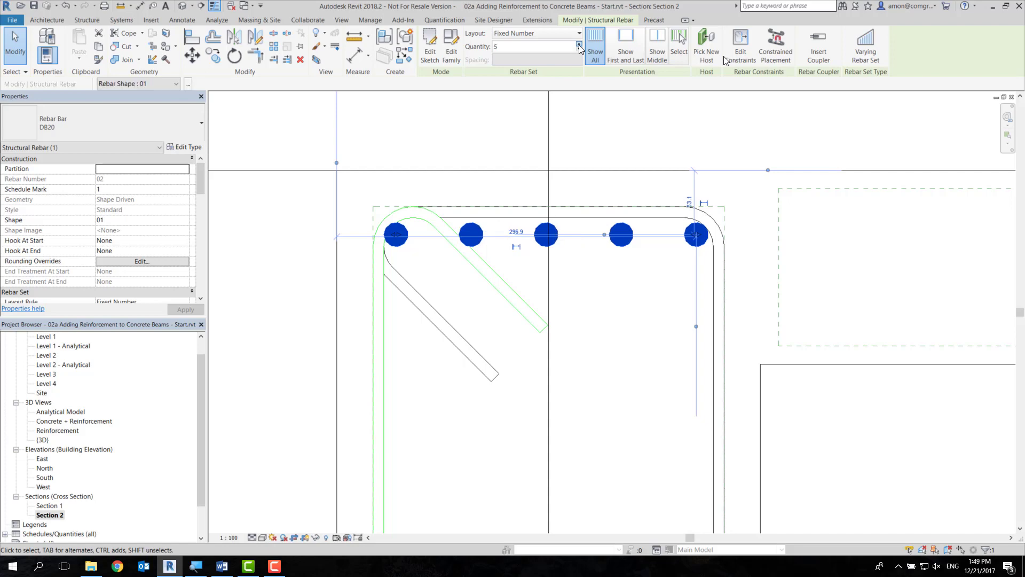
{"action": "left_click", "coordinate": [613, 360]}
Step: Change the top bar set's layout rule to Maximum Spacing and check the result
{"action": "left_click", "coordinate": [620, 235]}
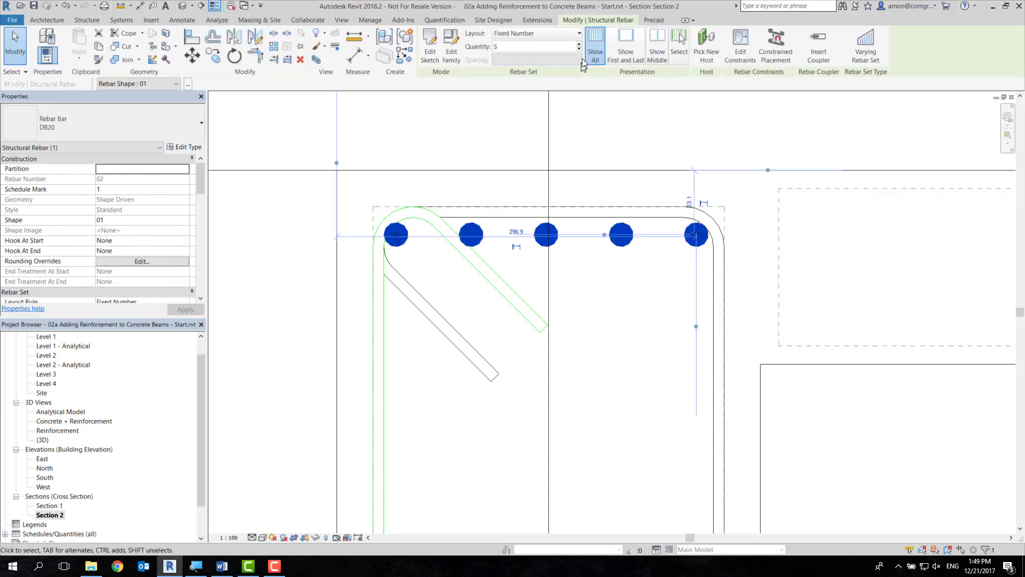
{"action": "left_click", "coordinate": [555, 33]}
{"action": "left_click", "coordinate": [556, 69]}
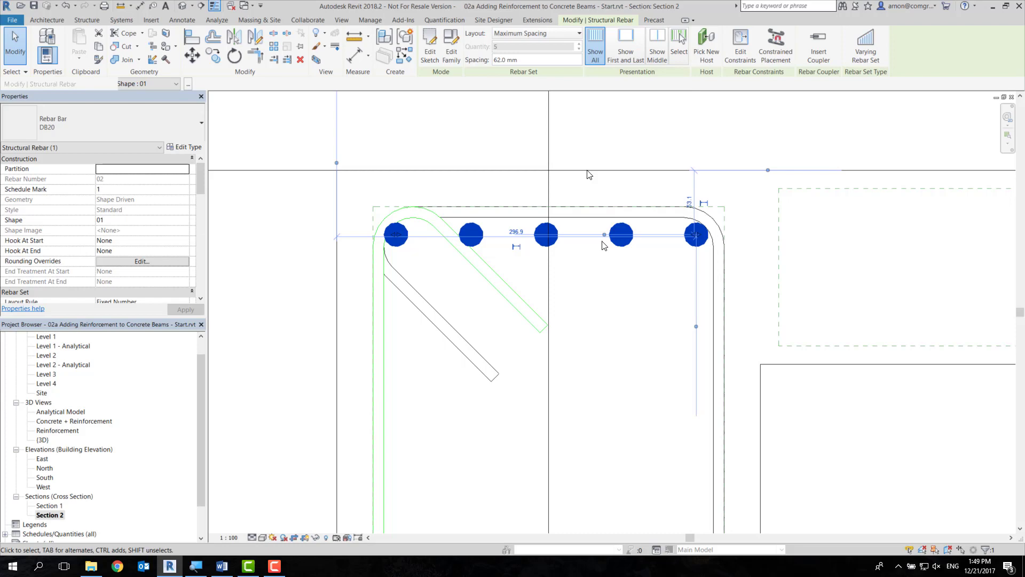
{"action": "left_click", "coordinate": [629, 328]}
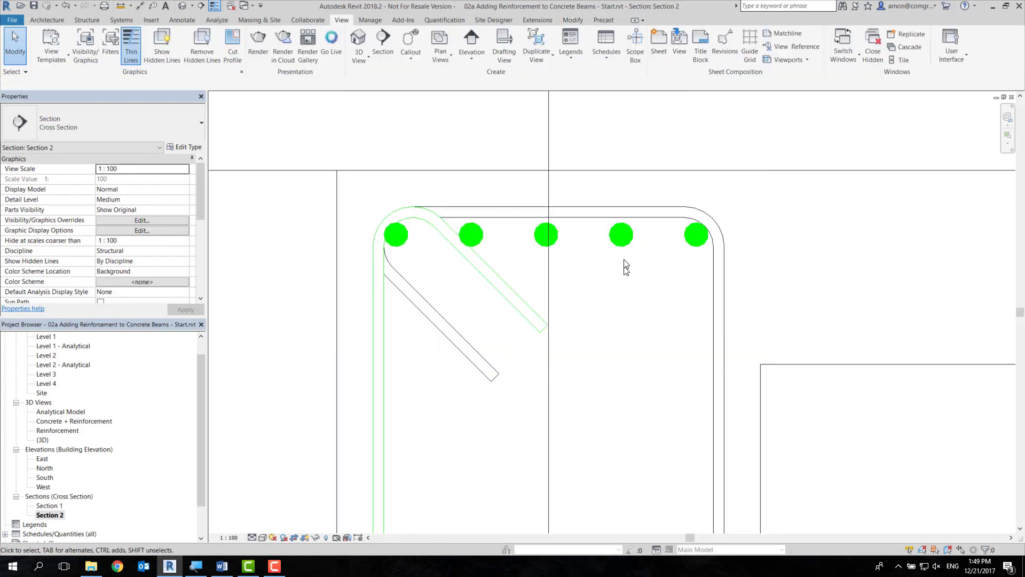
{"action": "left_click", "coordinate": [625, 245]}
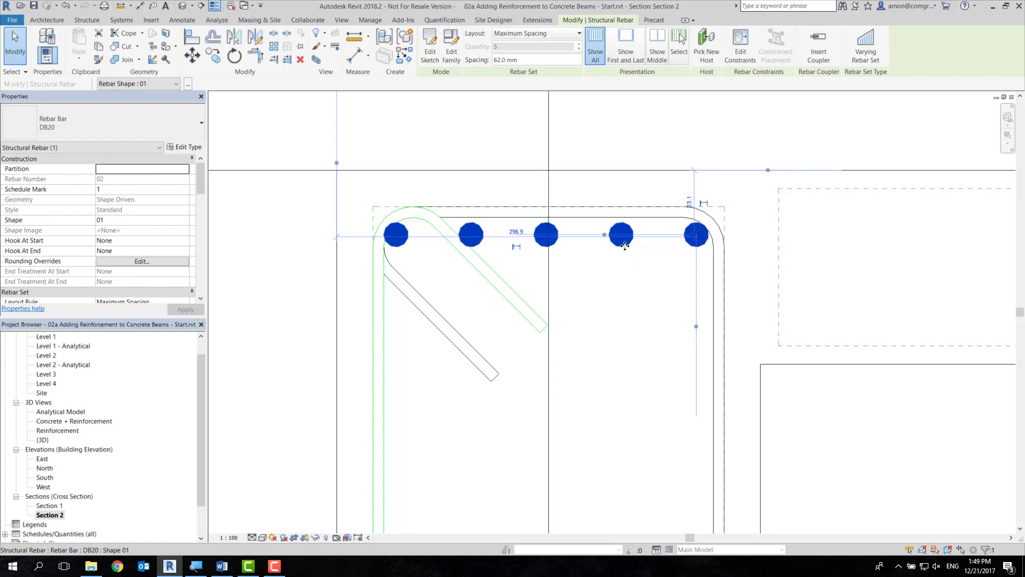
{"action": "scroll", "coordinate": [625, 246], "scroll_direction": "down", "scroll_amount": 1}
{"action": "scroll", "coordinate": [611, 327], "scroll_direction": "down", "scroll_amount": 3}
{"action": "scroll", "coordinate": [614, 331], "scroll_direction": "down", "scroll_amount": 1}
{"action": "scroll", "coordinate": [614, 331], "scroll_direction": "down", "scroll_amount": 2}
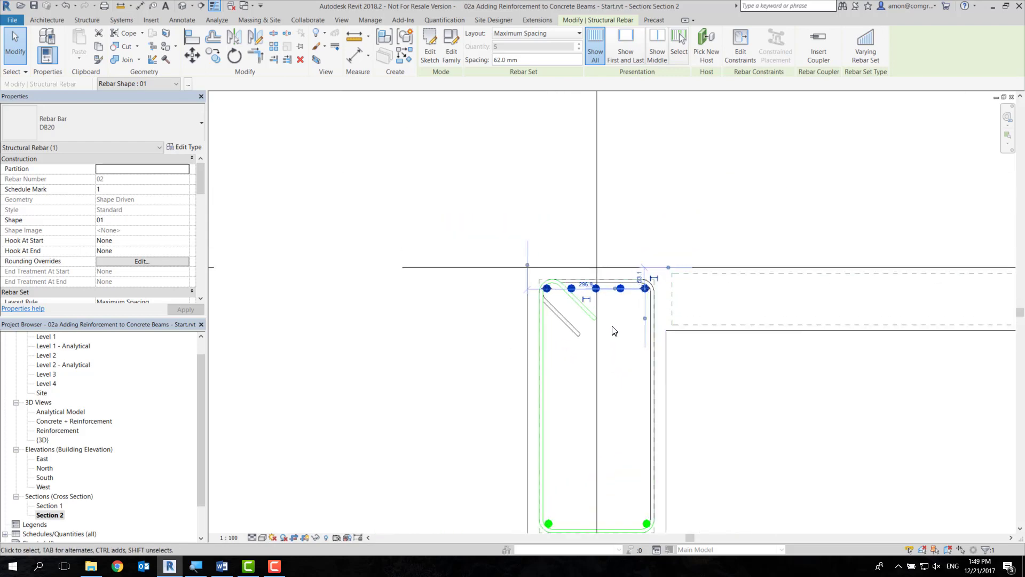
{"action": "scroll", "coordinate": [614, 331], "scroll_direction": "up", "scroll_amount": 3}
Step: Return the top set to Fixed Number and lower the quantity to 2 corner bars
{"action": "left_click", "coordinate": [552, 34]}
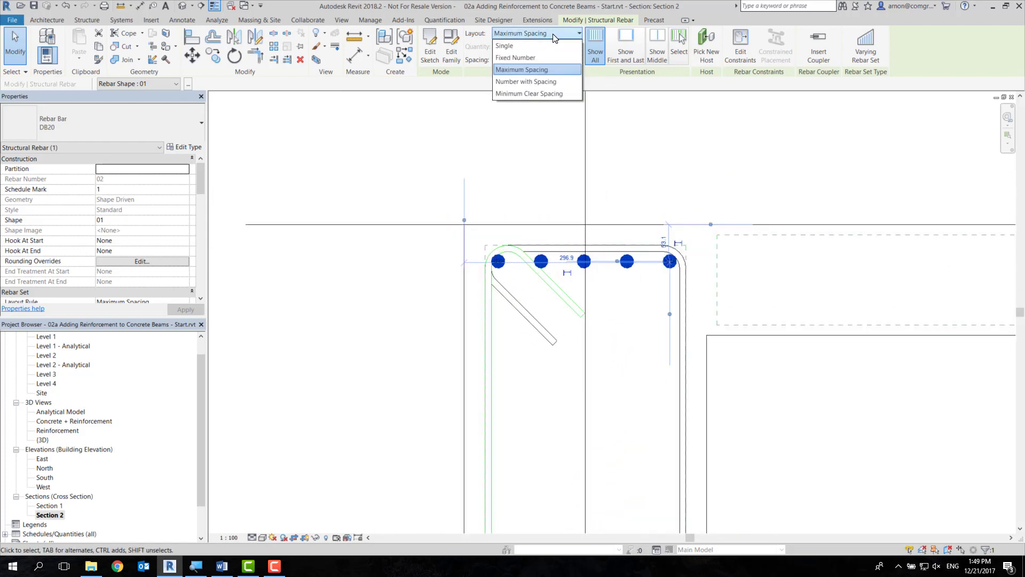
{"action": "left_click", "coordinate": [542, 56]}
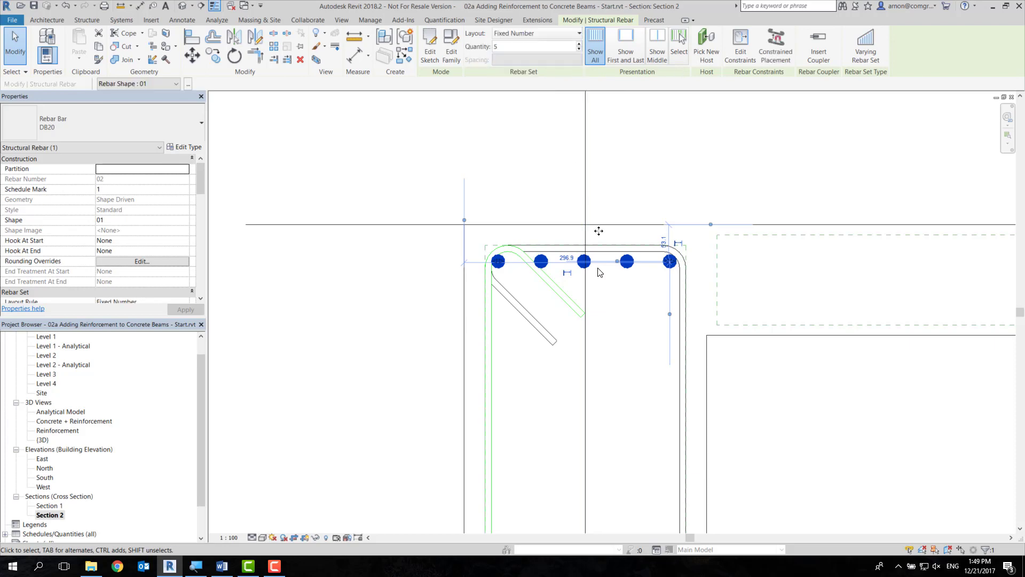
{"action": "left_click", "coordinate": [578, 50]}
{"action": "left_click", "coordinate": [578, 49]}
{"action": "scroll", "coordinate": [588, 321], "scroll_direction": "down", "scroll_amount": 3}
{"action": "scroll", "coordinate": [585, 283], "scroll_direction": "down", "scroll_amount": 1}
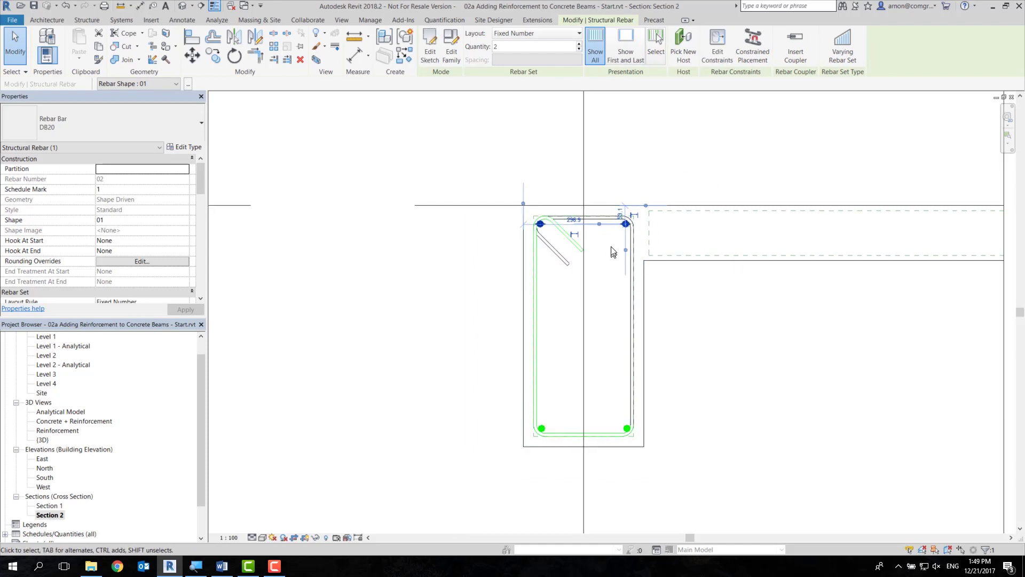
{"action": "scroll", "coordinate": [611, 264], "scroll_direction": "up", "scroll_amount": 3}
{"action": "key", "text": "Escape"}
Step: Select the bottom DB20 set and raise its Fixed Number quantity from 2 toward 4
{"action": "scroll", "coordinate": [590, 346], "scroll_direction": "down", "scroll_amount": 2}
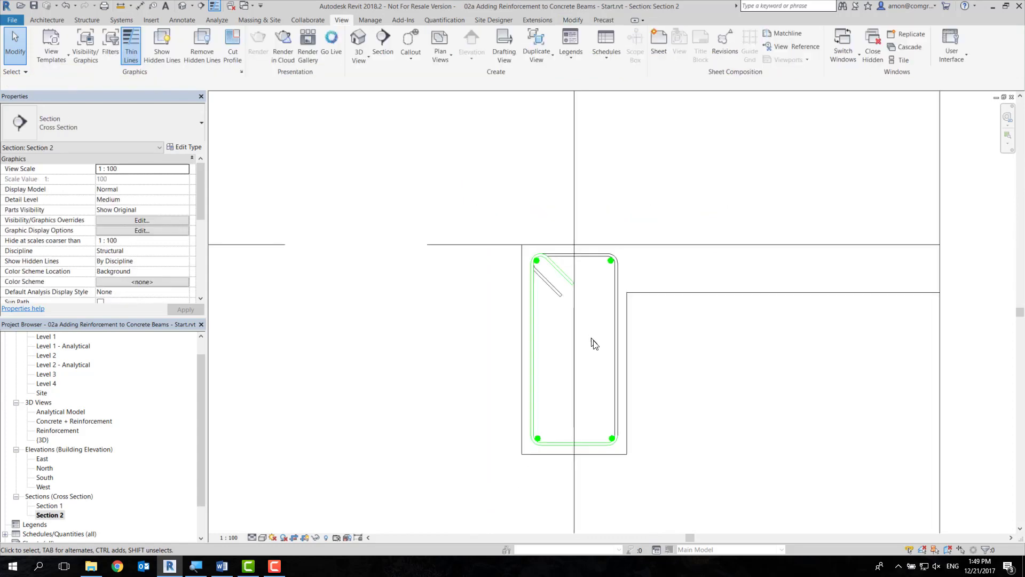
{"action": "middle_click_drag", "start_coordinate": [591, 343], "coordinate": [530, 280]}
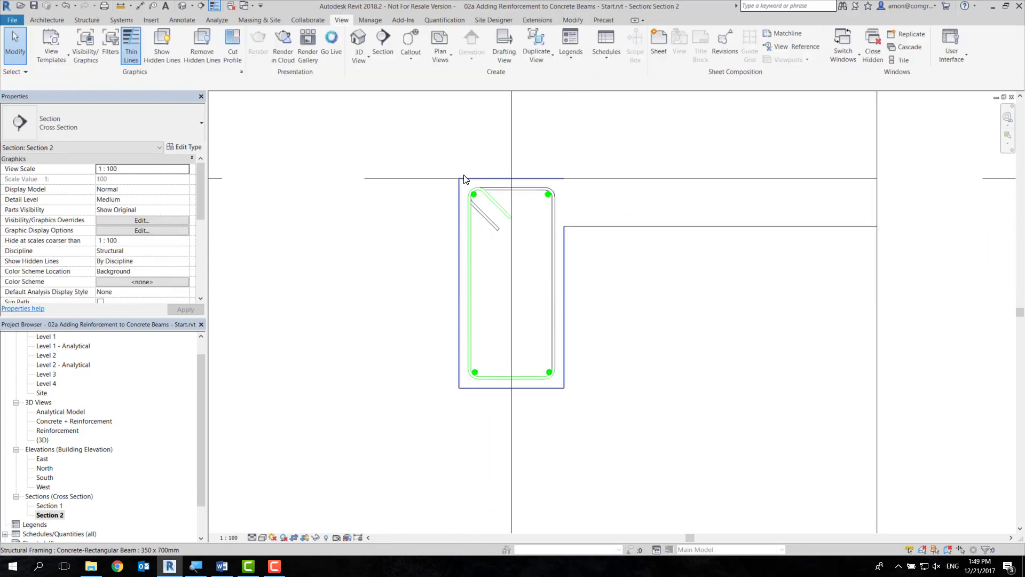
{"action": "scroll", "coordinate": [477, 375], "scroll_direction": "up", "scroll_amount": 1}
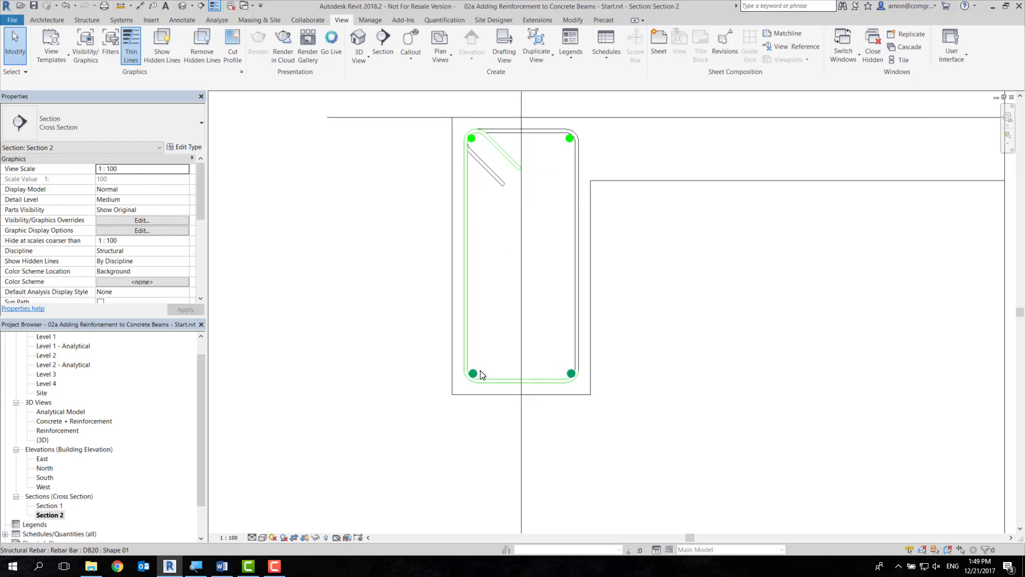
{"action": "scroll", "coordinate": [478, 376], "scroll_direction": "up", "scroll_amount": 2}
{"action": "left_click", "coordinate": [476, 373]}
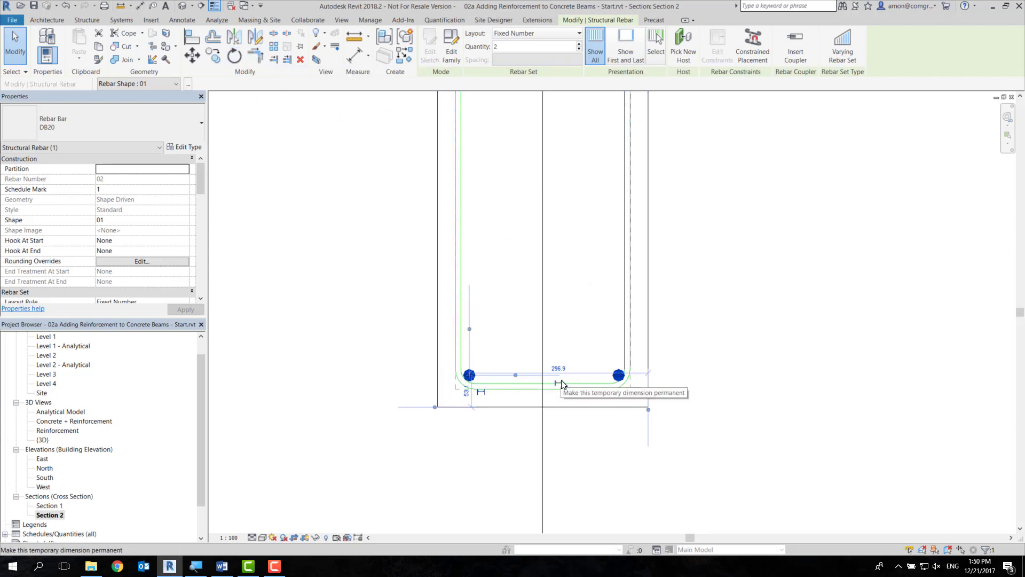
{"action": "scroll", "coordinate": [515, 446], "scroll_direction": "up", "scroll_amount": 1}
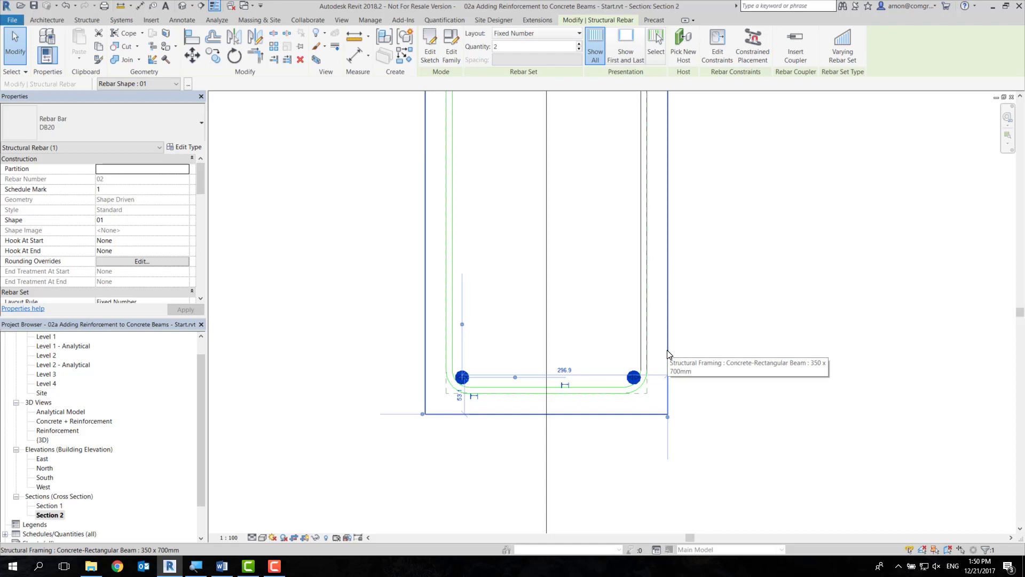
{"action": "left_click", "coordinate": [579, 44]}
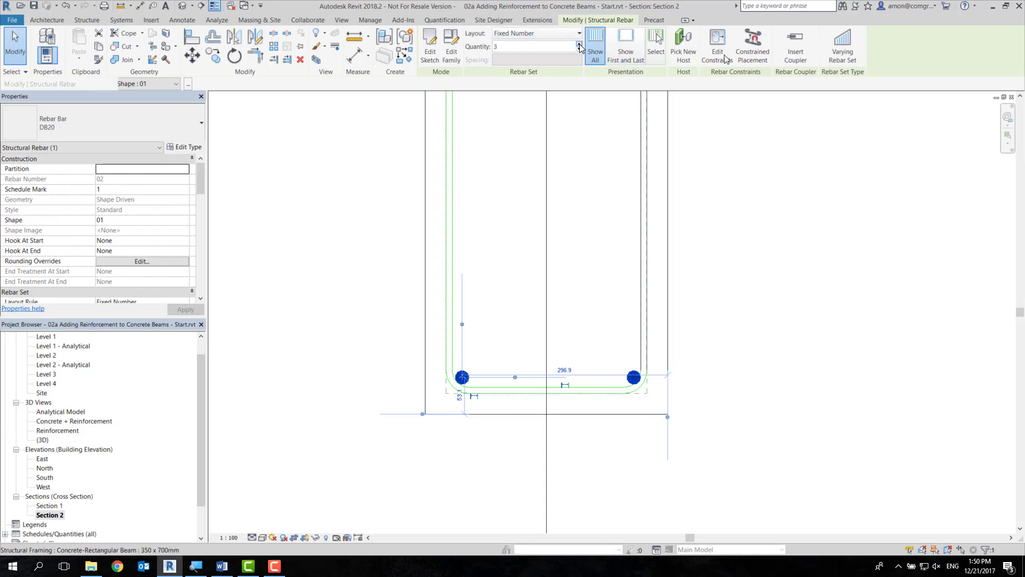
{"action": "scroll", "coordinate": [456, 383], "scroll_direction": "up", "scroll_amount": 2}
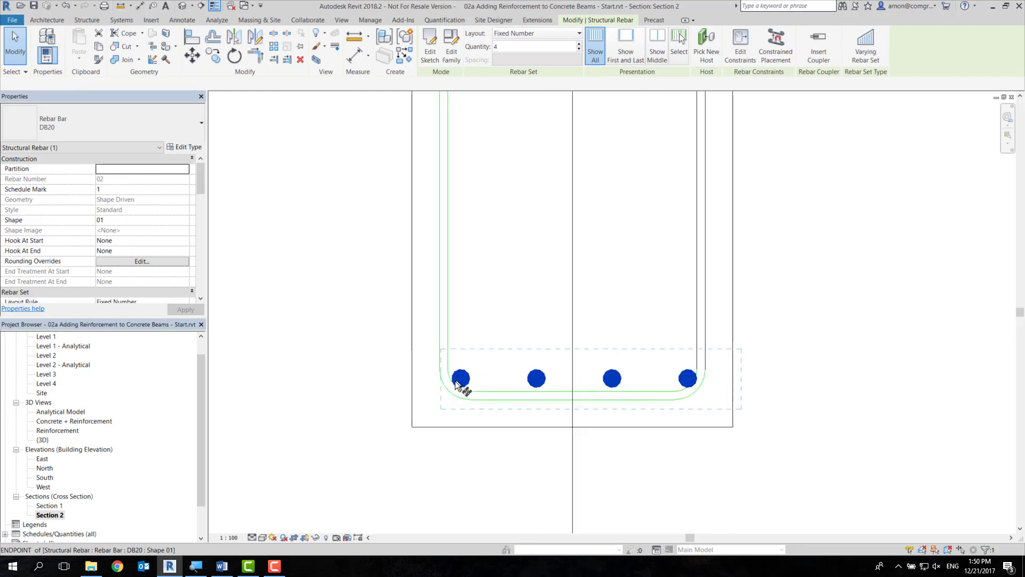
{"action": "scroll", "coordinate": [456, 383], "scroll_direction": "up", "scroll_amount": 1}
Step: Copy the bottom bar set upward above the bottom layer with the CO command
{"action": "key", "text": "r"}
{"action": "key", "text": "o"}
{"action": "left_click", "coordinate": [460, 379]}
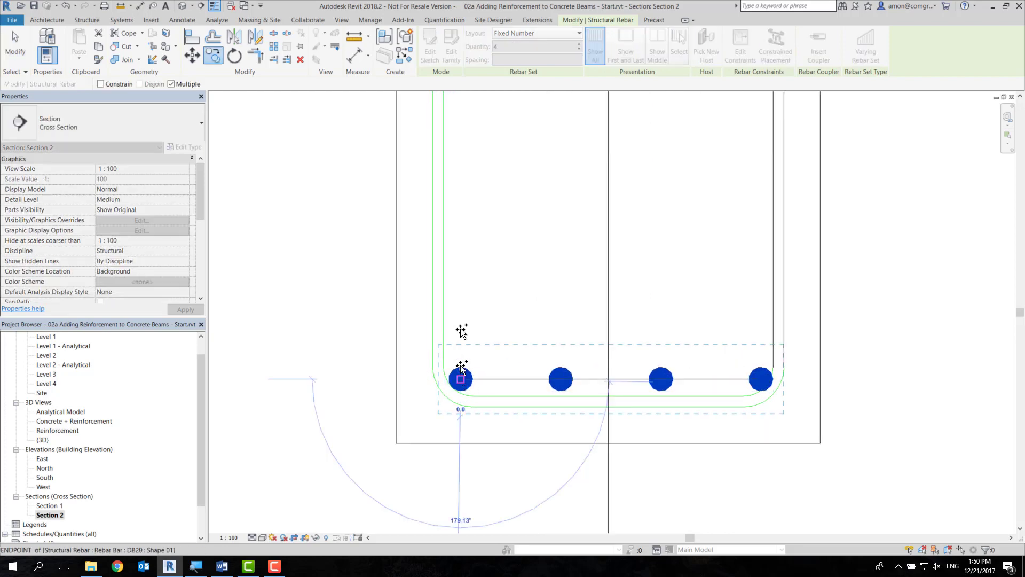
{"action": "left_click", "coordinate": [461, 288]}
{"action": "key", "text": "Escape"}
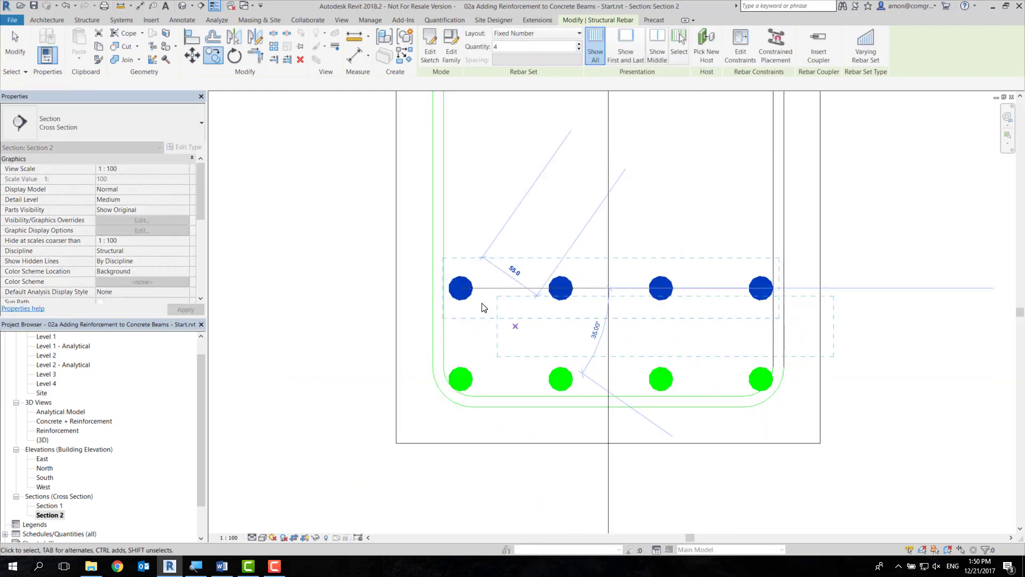
{"action": "key", "text": "Escape"}
Step: Reduce the copied set to 2 bars and move it down just above the bottom four
{"action": "left_click", "coordinate": [461, 288]}
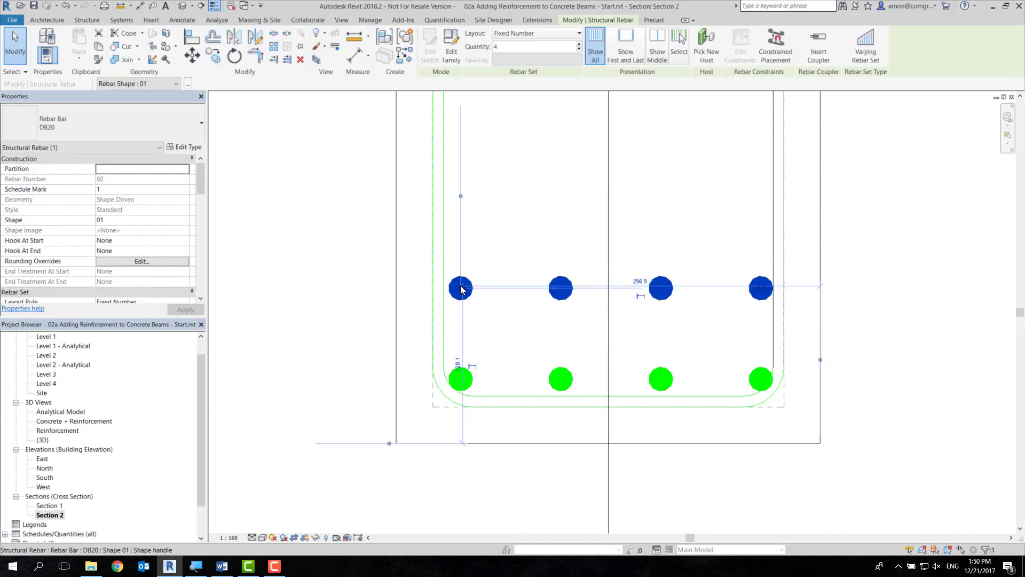
{"action": "left_click_drag", "start_coordinate": [463, 289], "coordinate": [456, 289]}
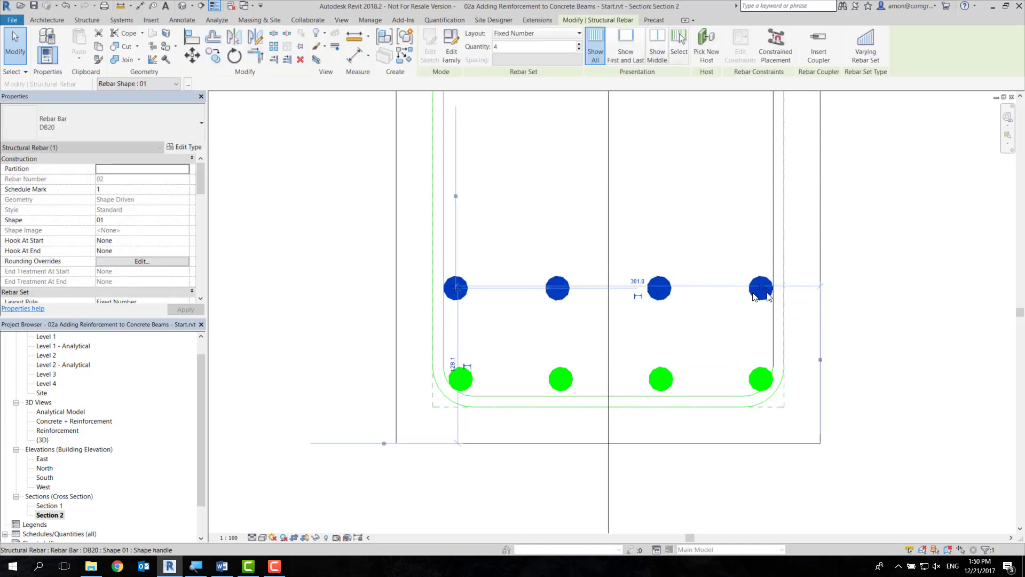
{"action": "left_click", "coordinate": [578, 50]}
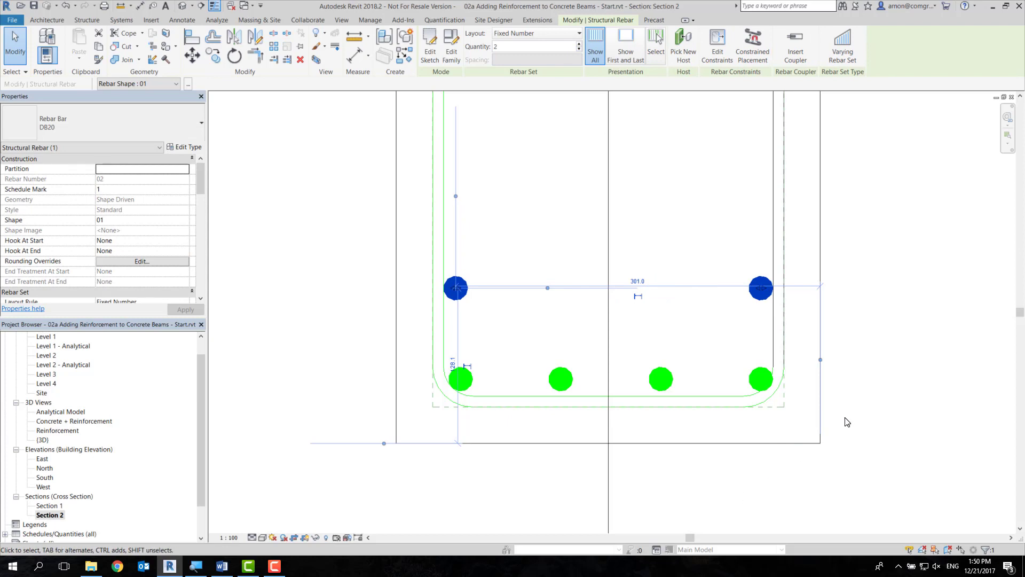
{"action": "left_click", "coordinate": [761, 299]}
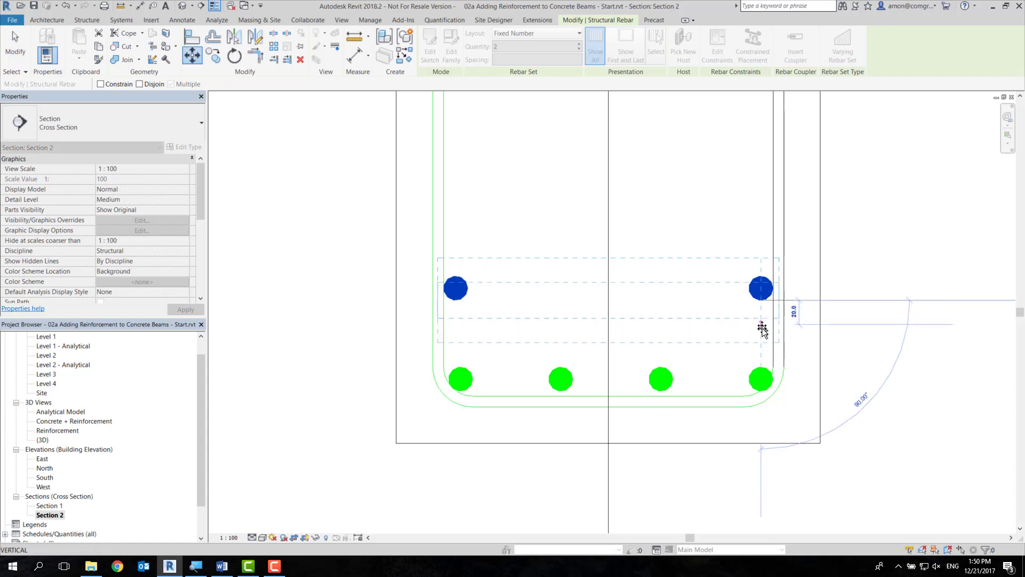
{"action": "left_click", "coordinate": [771, 359]}
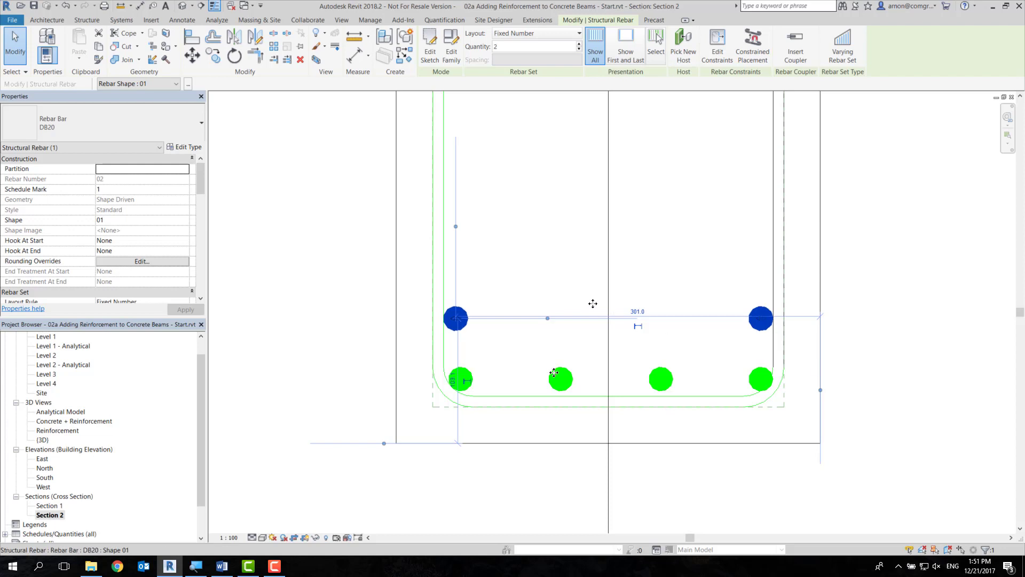
{"action": "scroll", "coordinate": [636, 293], "scroll_direction": "down", "scroll_amount": 3}
{"action": "middle_click_drag", "start_coordinate": [665, 236], "coordinate": [691, 327]}
{"action": "scroll", "coordinate": [691, 328], "scroll_direction": "down", "scroll_amount": 2}
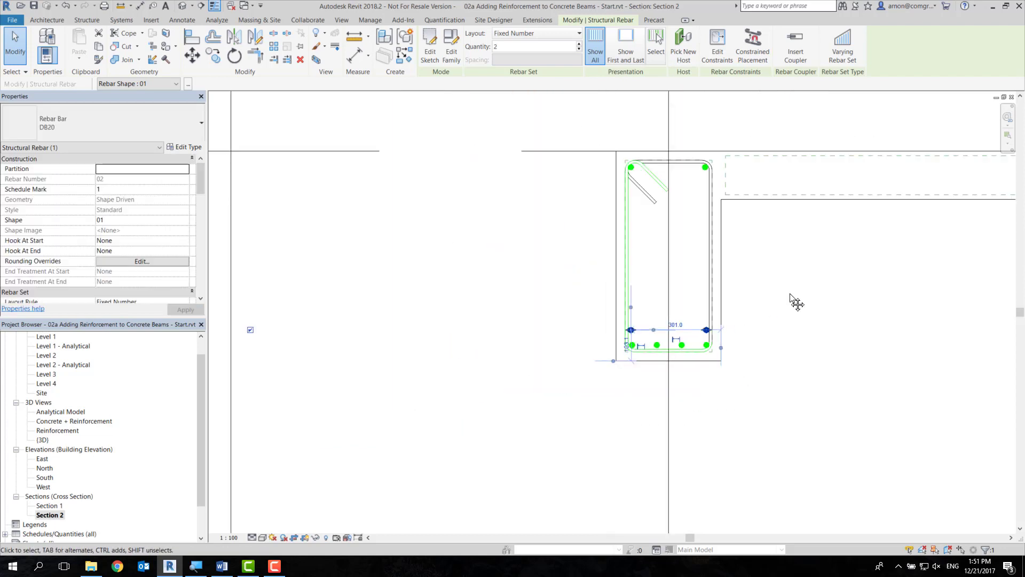
{"action": "middle_click_drag", "start_coordinate": [793, 300], "coordinate": [774, 318]}
{"action": "left_click", "coordinate": [469, 290]}
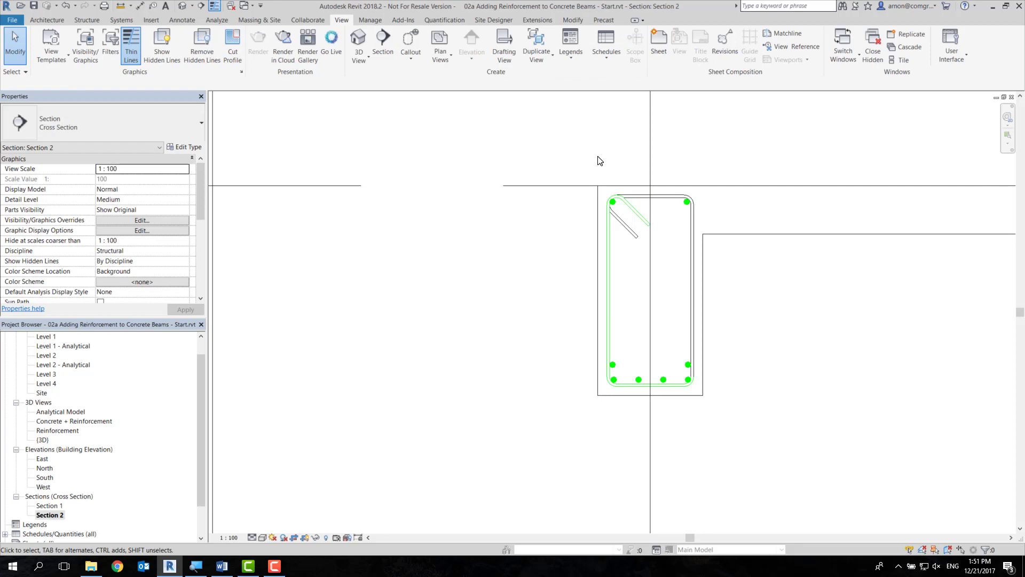
{"action": "scroll", "coordinate": [616, 208], "scroll_direction": "up", "scroll_amount": 2}
{"action": "scroll", "coordinate": [614, 192], "scroll_direction": "up", "scroll_amount": 2}
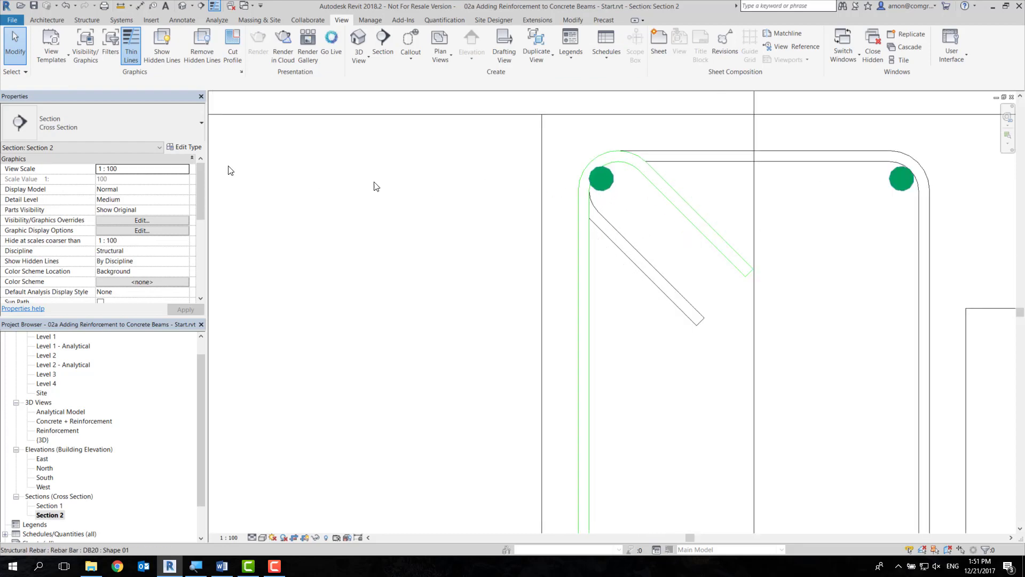
{"action": "left_click", "coordinate": [146, 131]}
{"action": "left_click", "coordinate": [122, 231]}
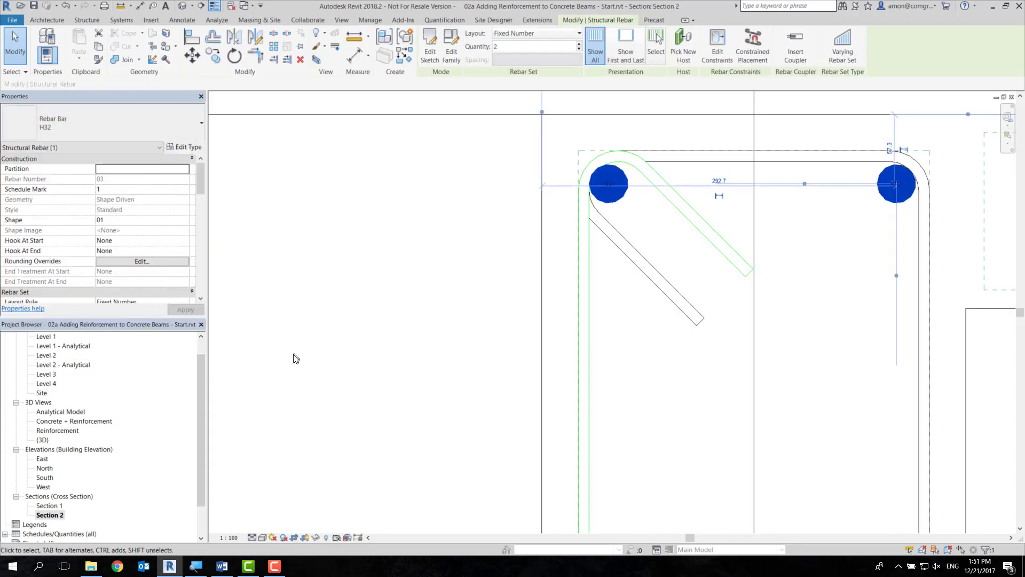
{"action": "left_click", "coordinate": [120, 128]}
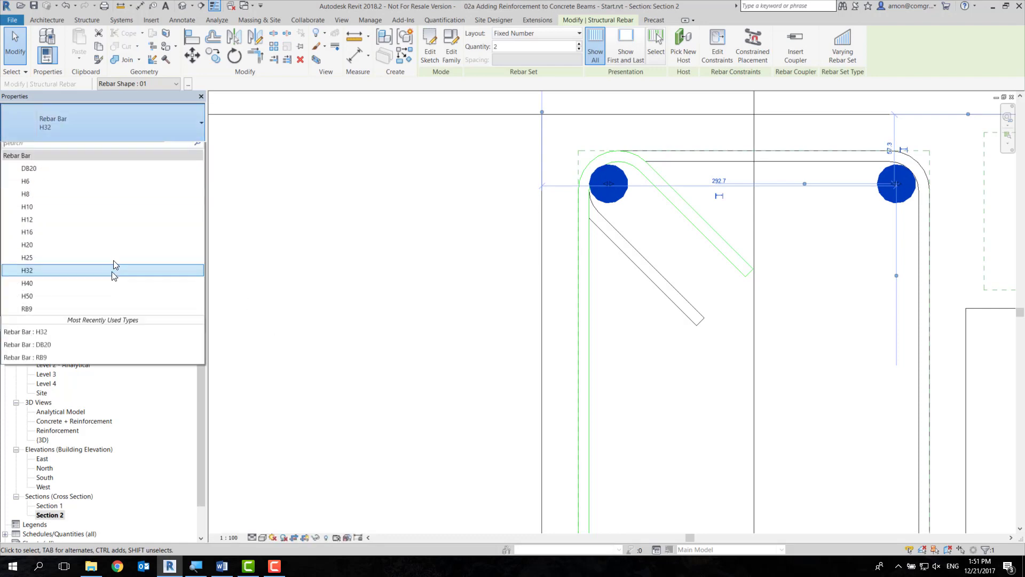
{"action": "left_click", "coordinate": [86, 186]}
{"action": "left_click", "coordinate": [114, 128]}
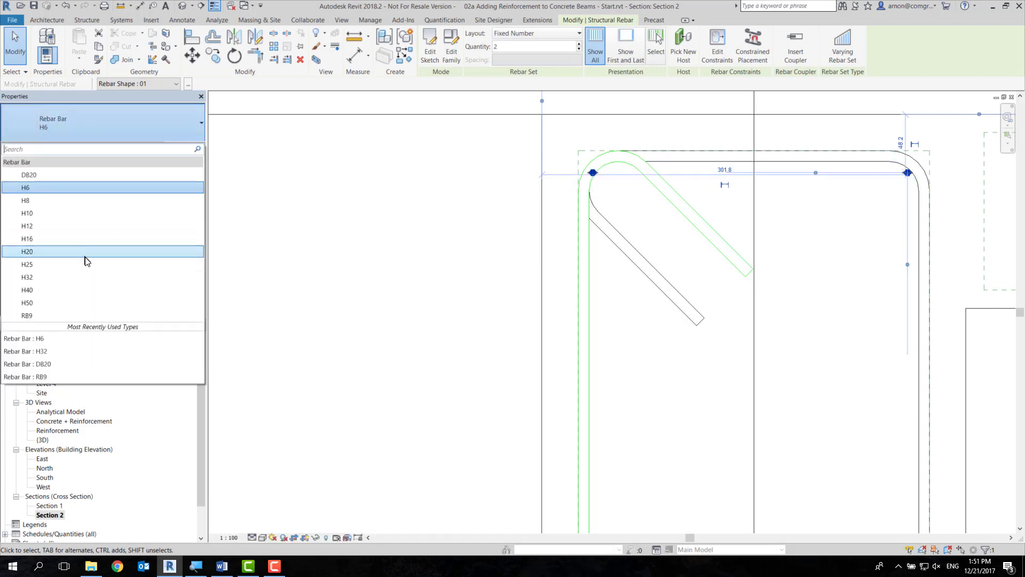
{"action": "left_click", "coordinate": [86, 259]}
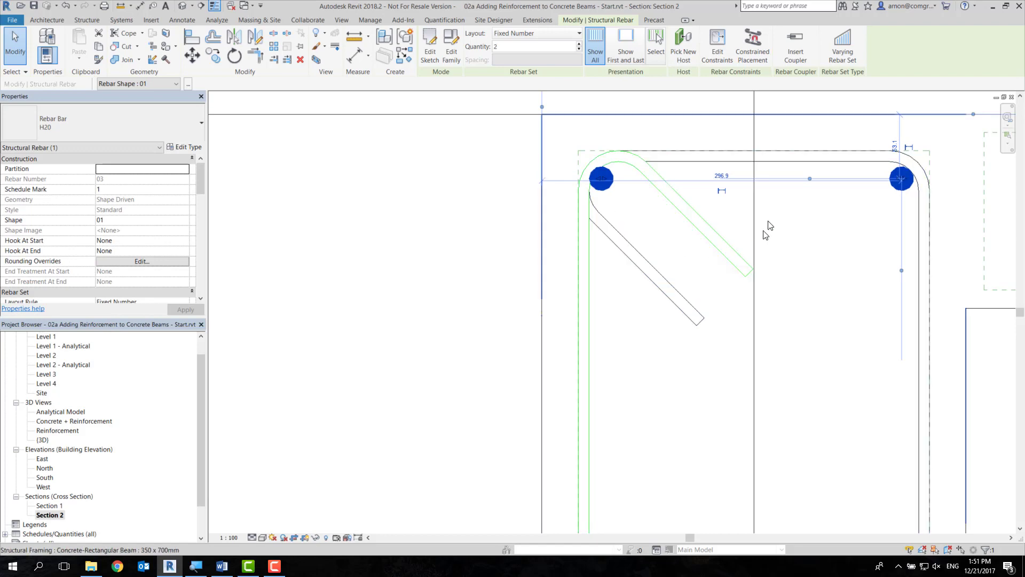
{"action": "left_click", "coordinate": [503, 326]}
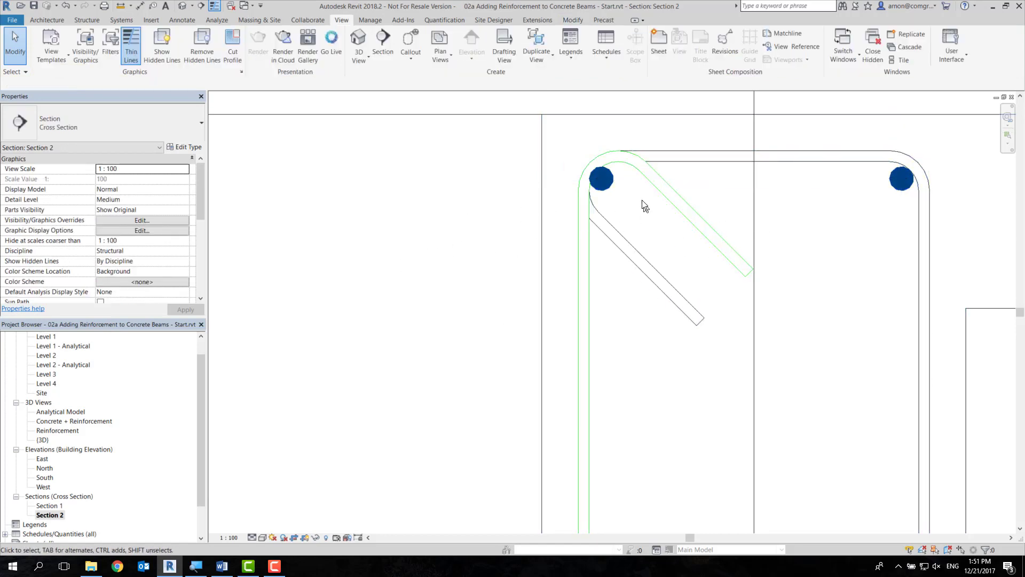
{"action": "left_click", "coordinate": [607, 181]}
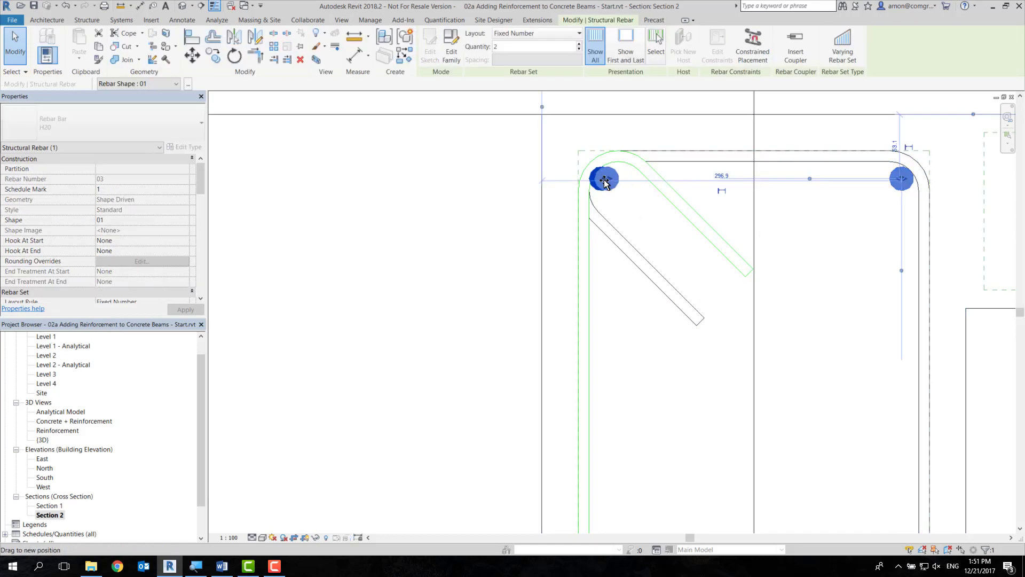
{"action": "left_click_drag", "start_coordinate": [897, 182], "coordinate": [902, 173]}
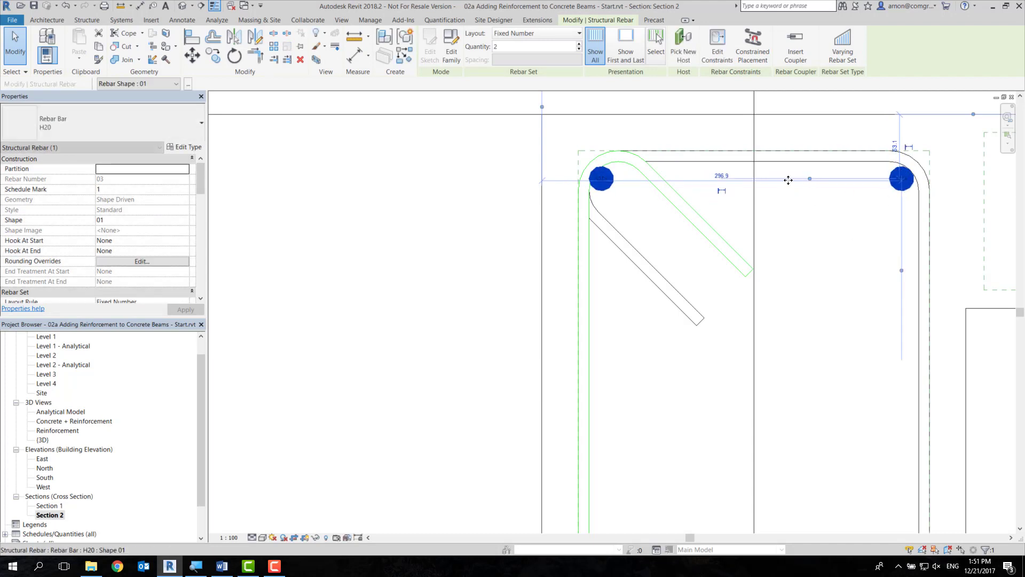
{"action": "mouse_move", "coordinate": [789, 178]}
{"action": "left_mouse_down"}
{"action": "mouse_move", "coordinate": [790, 267]}
{"action": "mouse_move", "coordinate": [792, 243]}
{"action": "left_mouse_up"}
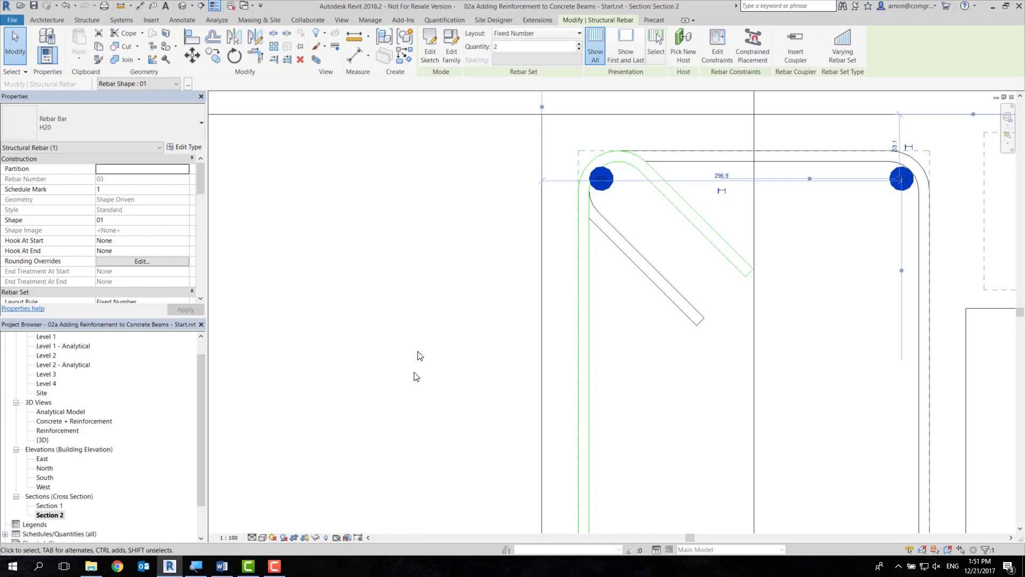
{"action": "scroll", "coordinate": [417, 379], "scroll_direction": "down", "scroll_amount": 2}
{"action": "middle_click_drag", "start_coordinate": [454, 419], "coordinate": [388, 262]}
{"action": "scroll", "coordinate": [388, 262], "scroll_direction": "down", "scroll_amount": 3}
{"action": "mouse_move", "coordinate": [396, 352]}
{"action": "middle_mouse_down"}
{"action": "mouse_move", "coordinate": [396, 382]}
{"action": "mouse_move", "coordinate": [394, 336]}
{"action": "middle_mouse_up"}
{"action": "left_click", "coordinate": [388, 335]}
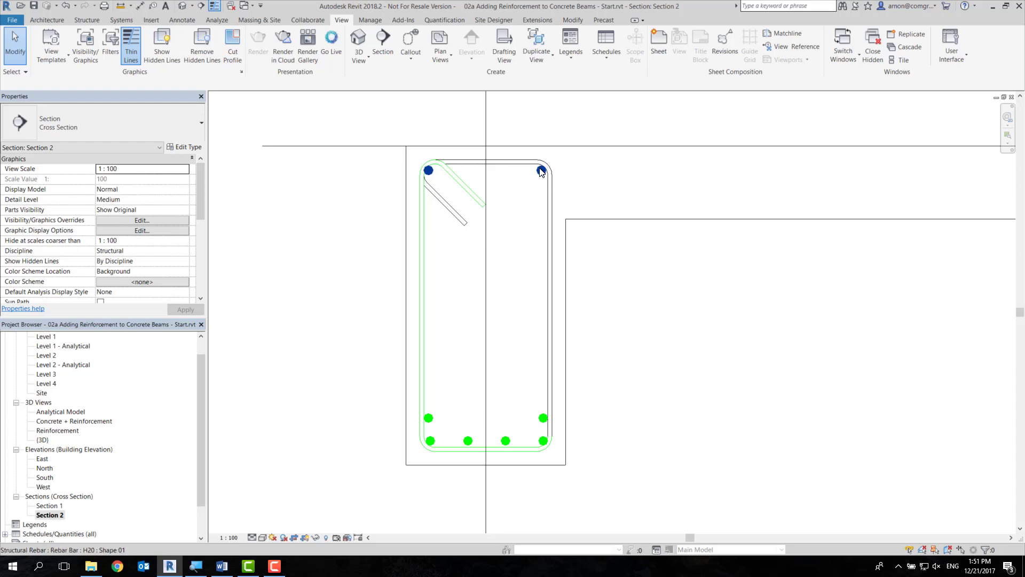
{"action": "scroll", "coordinate": [542, 419], "scroll_direction": "up", "scroll_amount": 4}
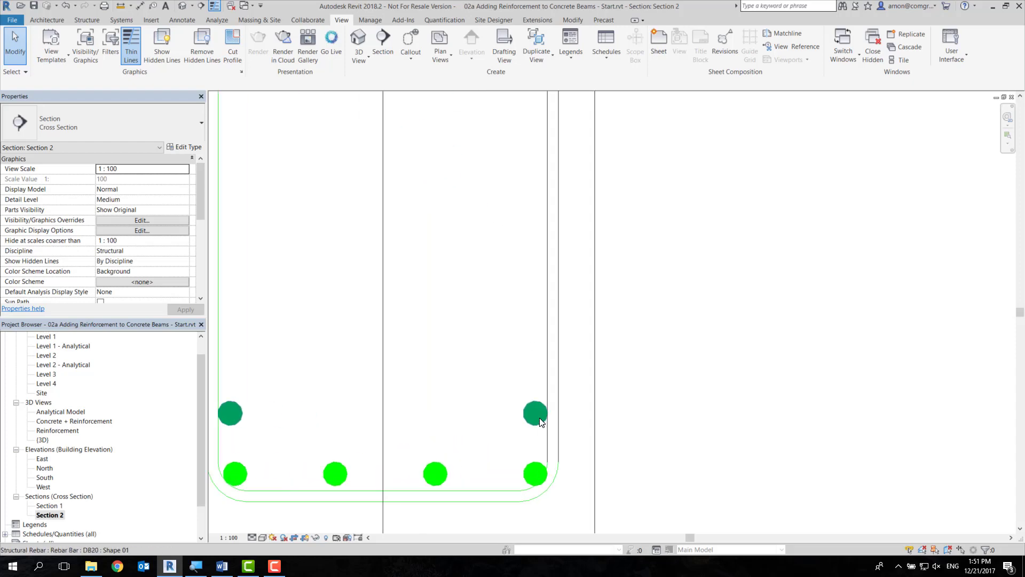
{"action": "left_click", "coordinate": [539, 418]}
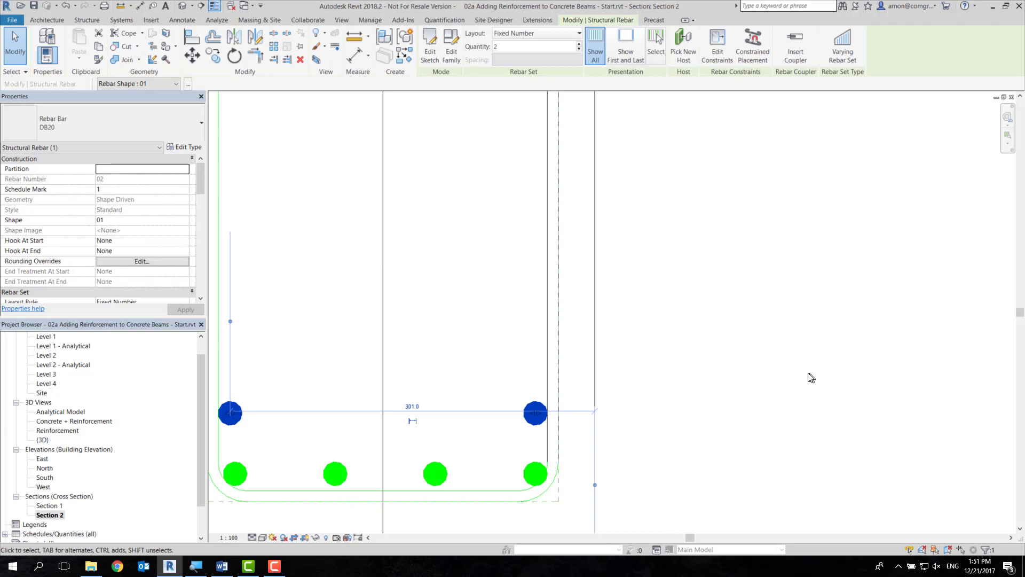
{"action": "left_click", "coordinate": [787, 379]}
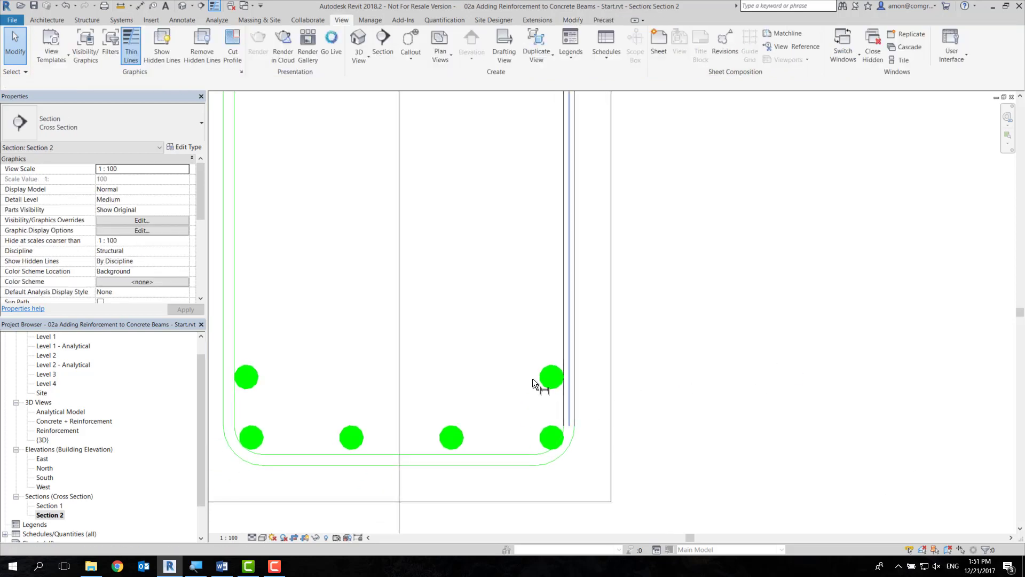
{"action": "key", "text": "d"}
{"action": "key", "text": "i"}
{"action": "left_click", "coordinate": [547, 376]}
{"action": "left_click", "coordinate": [562, 437]}
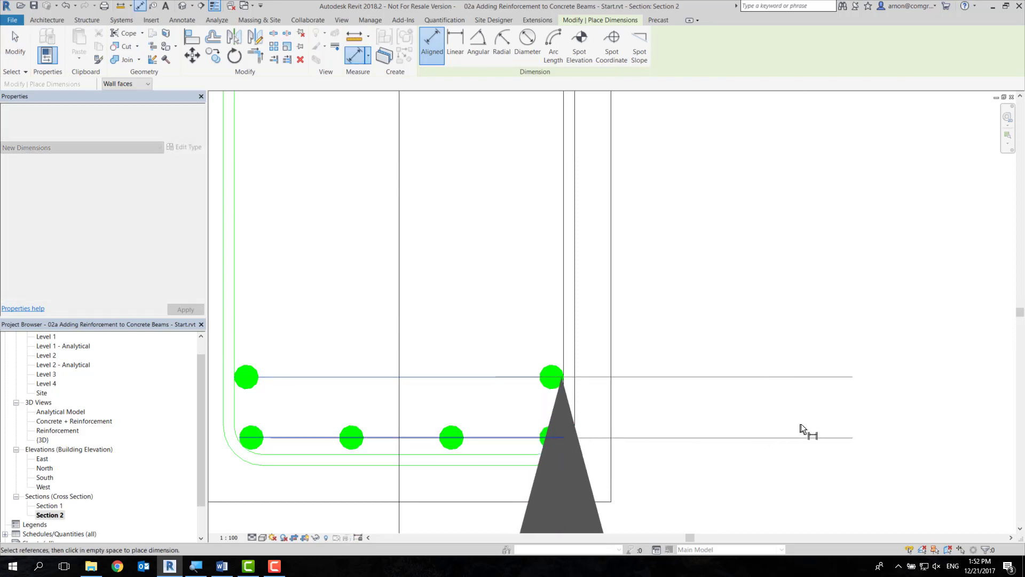
{"action": "scroll", "coordinate": [801, 424], "scroll_direction": "down", "scroll_amount": 2}
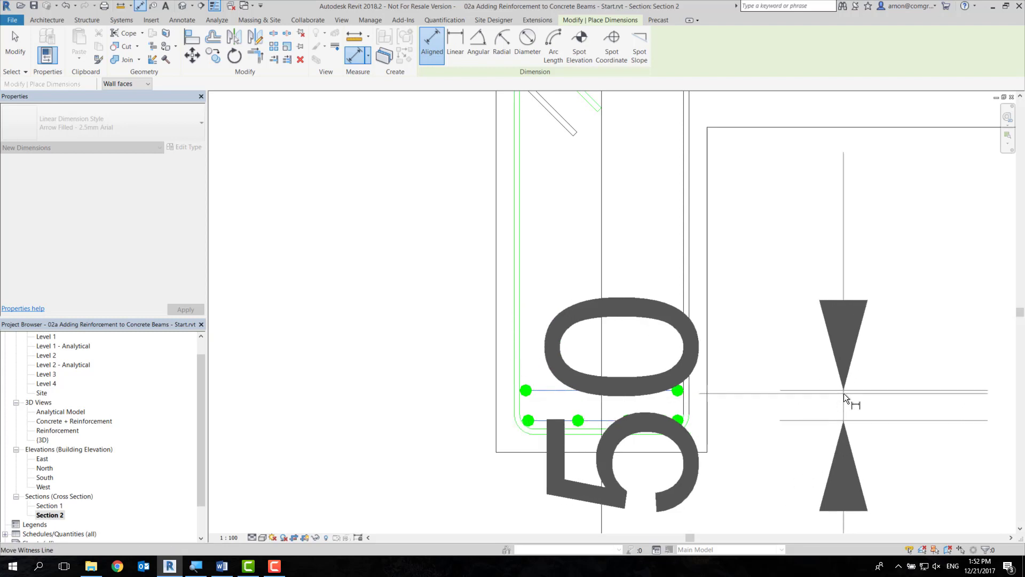
{"action": "left_click", "coordinate": [844, 393]}
{"action": "key", "text": "Escape"}
{"action": "key", "text": "Escape"}
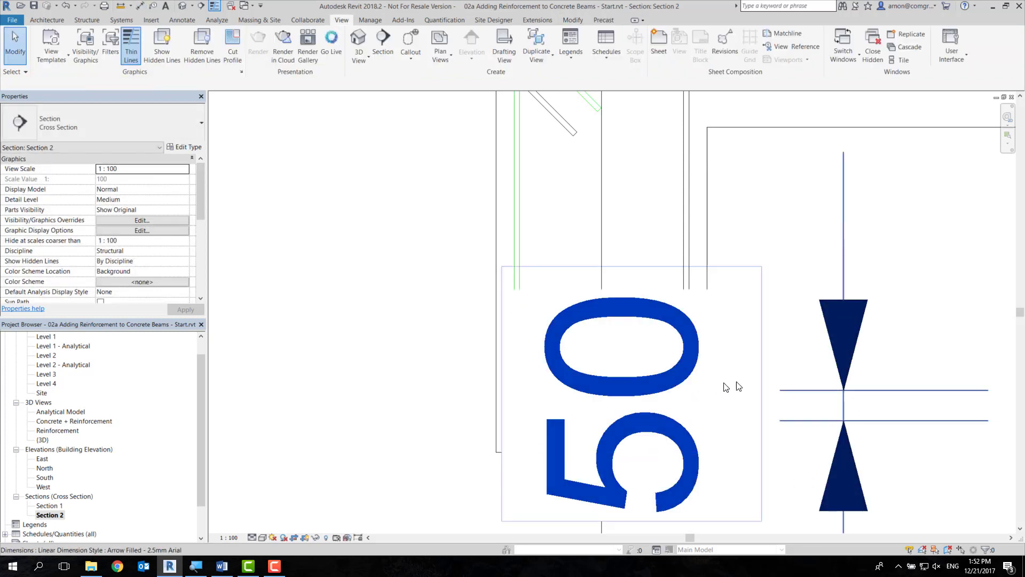
{"action": "left_click", "coordinate": [792, 394]}
{"action": "key", "text": "Delete"}
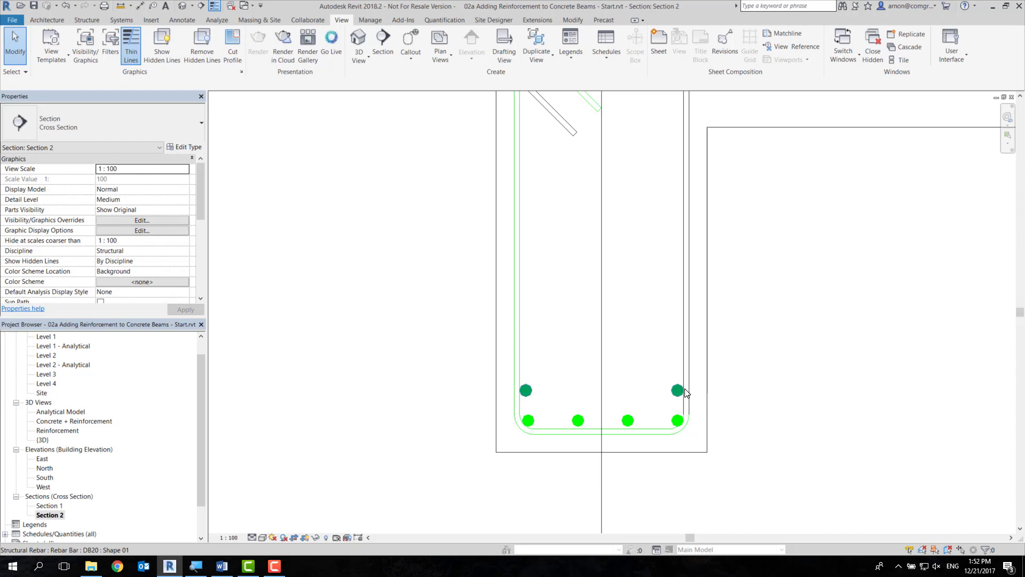
Step: Bring the Level 2 beam into view and window-select it with all its rebar
{"action": "scroll", "coordinate": [767, 335], "scroll_direction": "down", "scroll_amount": 1}
{"action": "scroll", "coordinate": [766, 334], "scroll_direction": "down", "scroll_amount": 2}
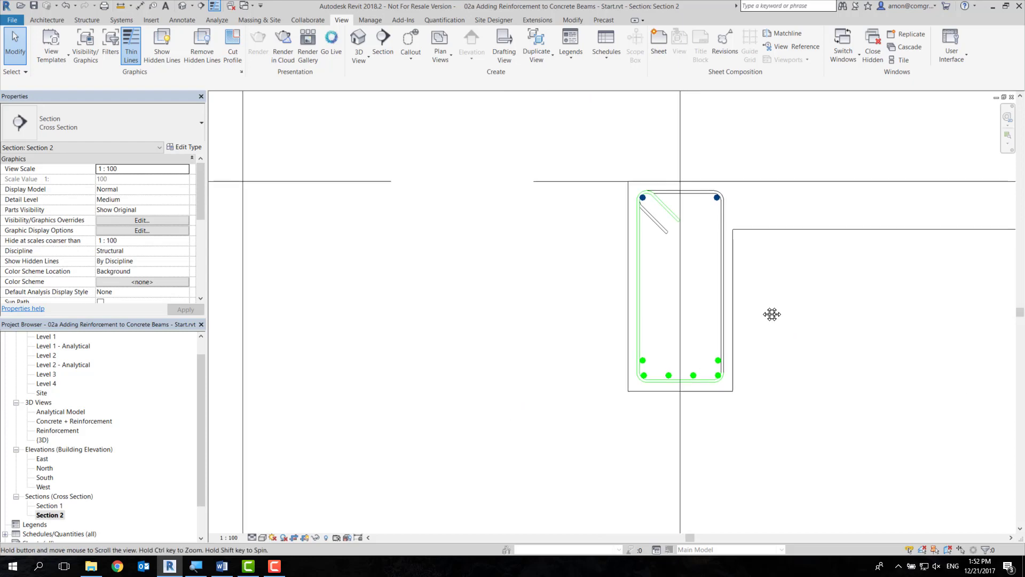
{"action": "mouse_move", "coordinate": [795, 315]}
{"action": "middle_mouse_down"}
{"action": "mouse_move", "coordinate": [773, 315]}
{"action": "mouse_move", "coordinate": [682, 397]}
{"action": "middle_mouse_up"}
{"action": "scroll", "coordinate": [790, 320], "scroll_direction": "down", "scroll_amount": 1}
{"action": "scroll", "coordinate": [800, 310], "scroll_direction": "down", "scroll_amount": 2}
{"action": "scroll", "coordinate": [677, 335], "scroll_direction": "down", "scroll_amount": 1}
{"action": "middle_click_drag", "start_coordinate": [677, 335], "coordinate": [651, 374]}
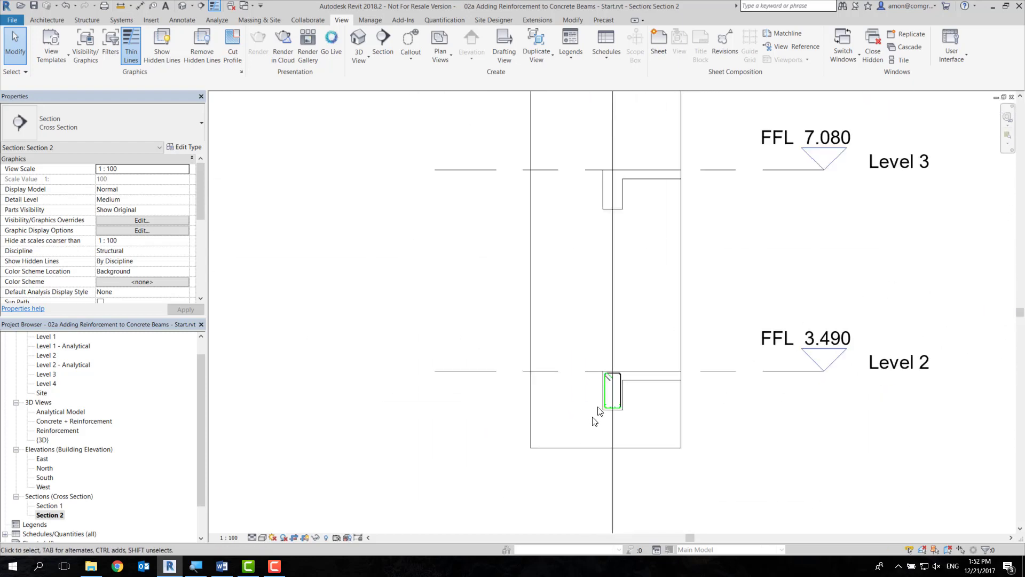
{"action": "scroll", "coordinate": [623, 419], "scroll_direction": "up", "scroll_amount": 3}
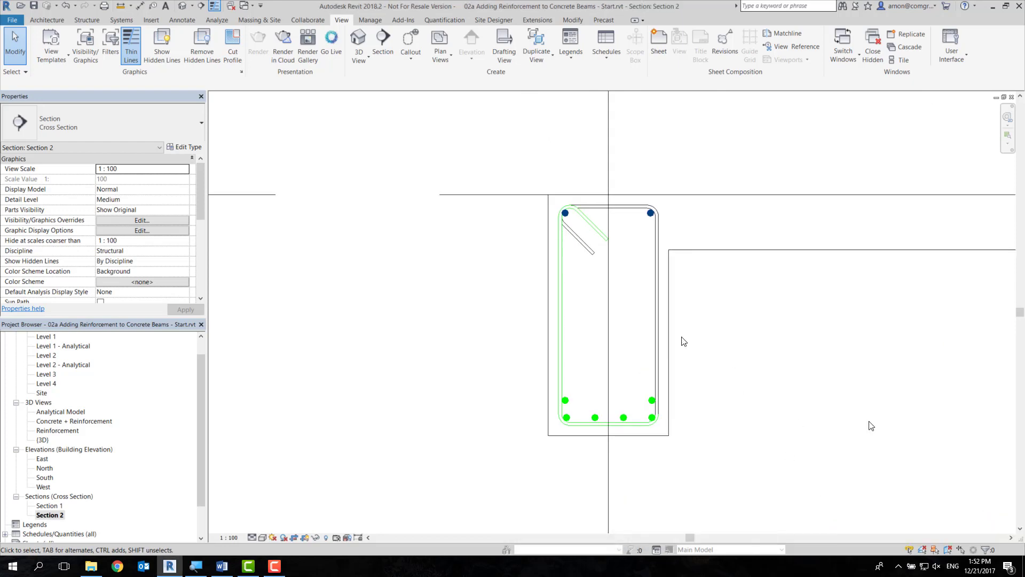
{"action": "left_click_drag", "start_coordinate": [486, 152], "coordinate": [700, 450]}
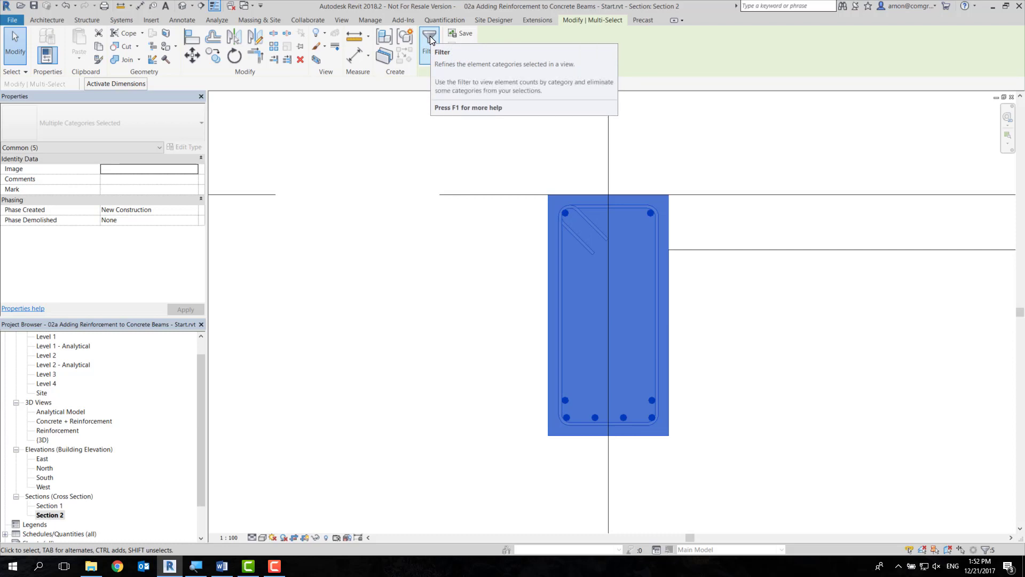
Step: Filter the selection to exclude Structural Framing, keeping only the rebar
{"action": "left_click", "coordinate": [430, 40]}
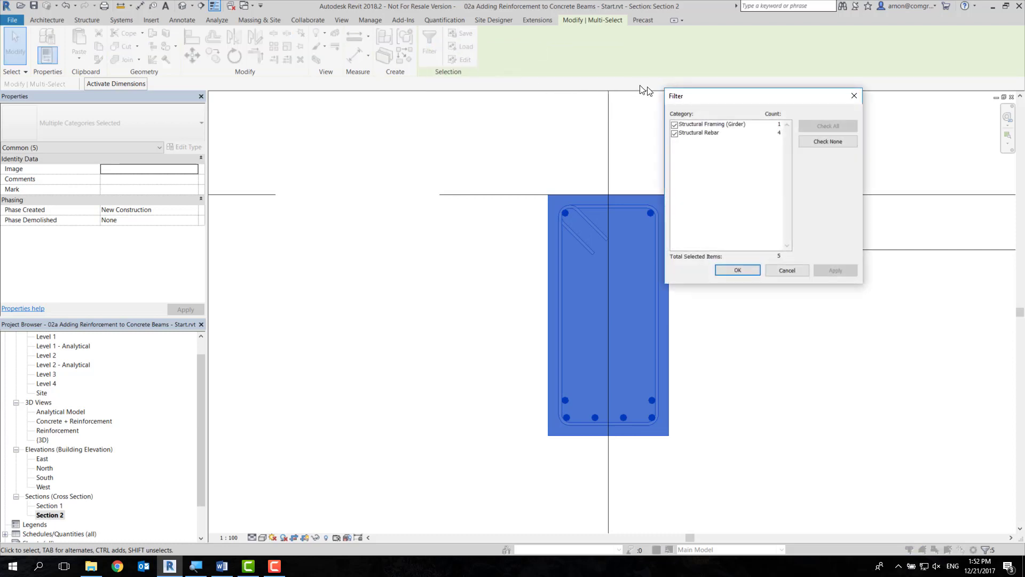
{"action": "left_click", "coordinate": [674, 125]}
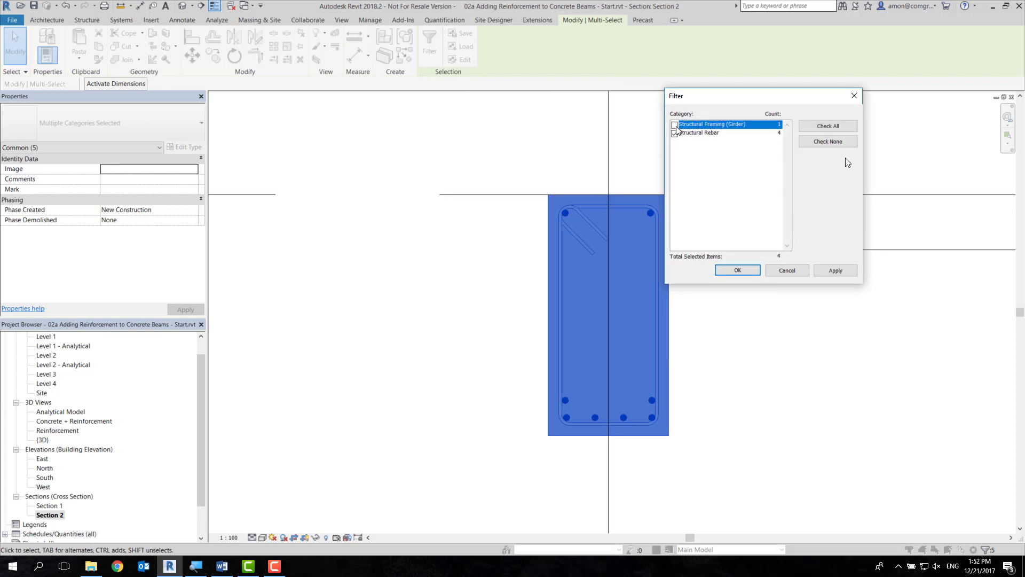
{"action": "left_click", "coordinate": [737, 270]}
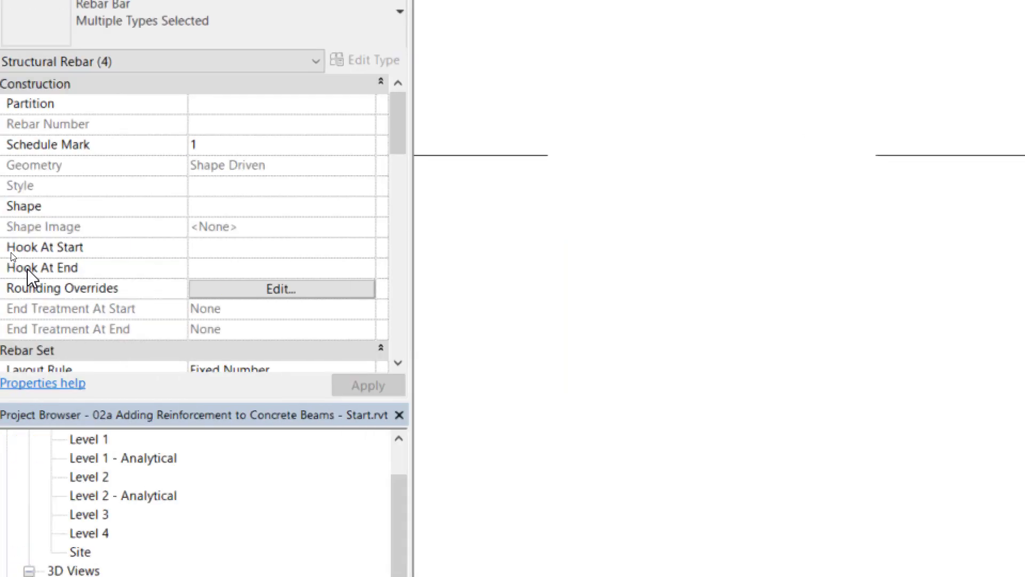
{"action": "left_click_drag", "start_coordinate": [406, 99], "coordinate": [395, 190]}
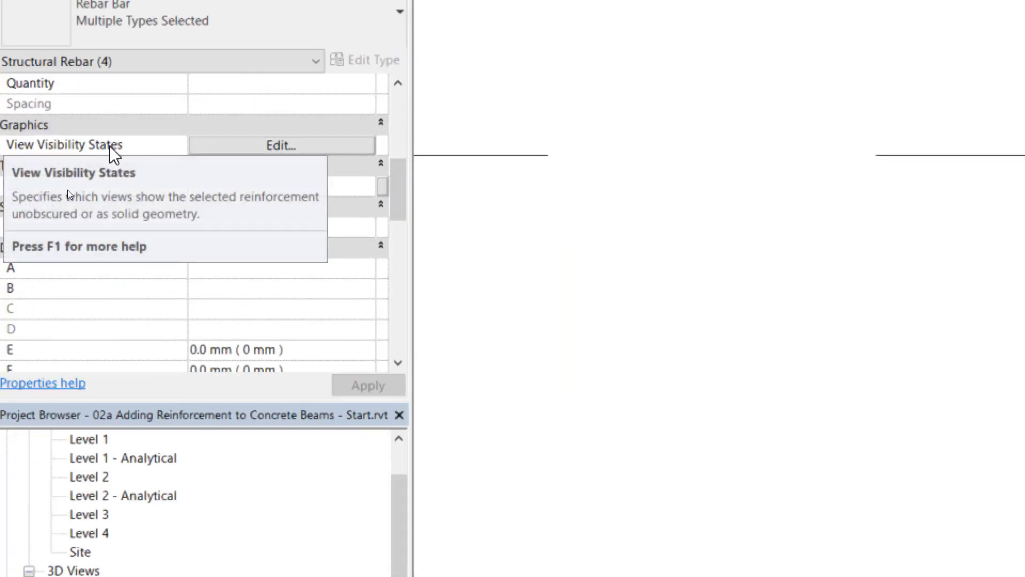
Step: Set the rebar to View unobscured and View as solid for Concrete + Reinforcement
{"action": "left_click", "coordinate": [243, 152]}
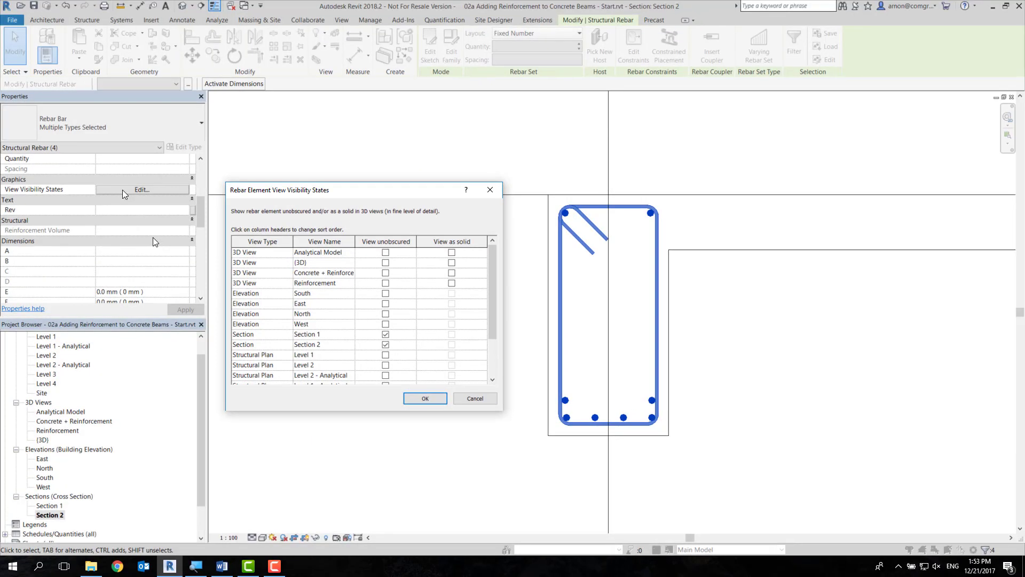
{"action": "left_click", "coordinate": [385, 273]}
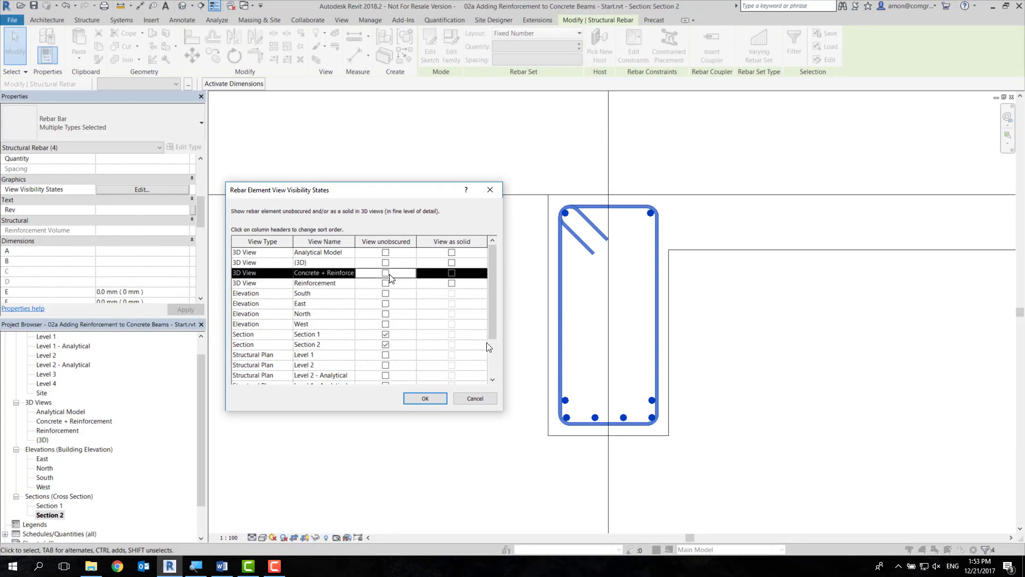
{"action": "left_click", "coordinate": [451, 273]}
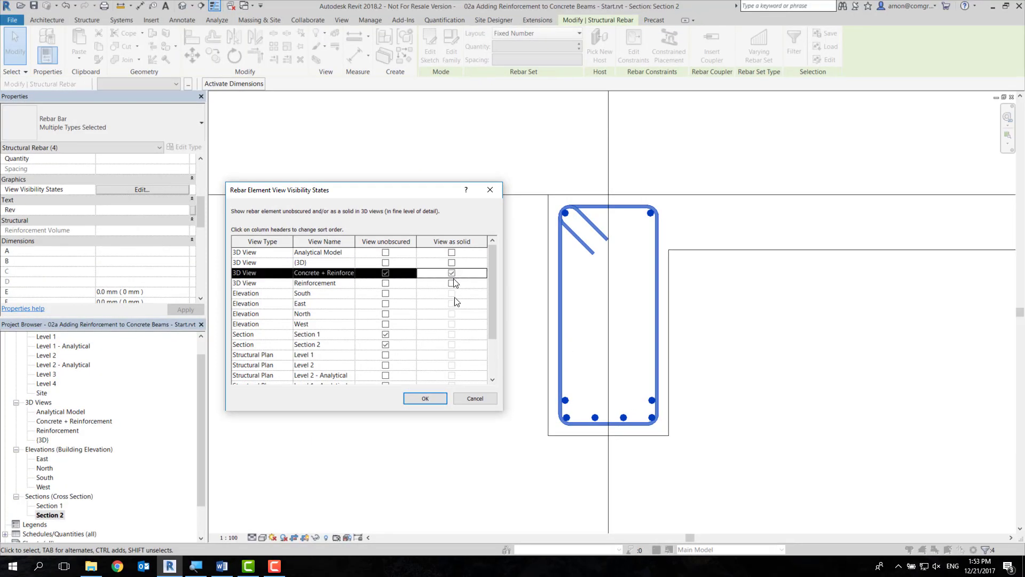
{"action": "left_click", "coordinate": [424, 398]}
{"action": "left_click", "coordinate": [474, 366]}
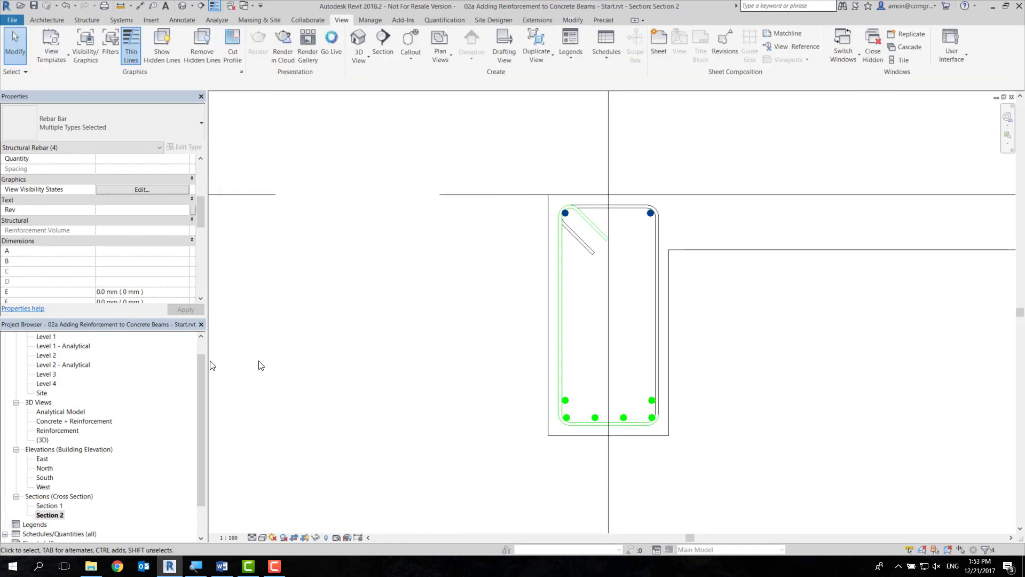
{"action": "scroll", "coordinate": [88, 381], "scroll_direction": "up", "scroll_amount": 1}
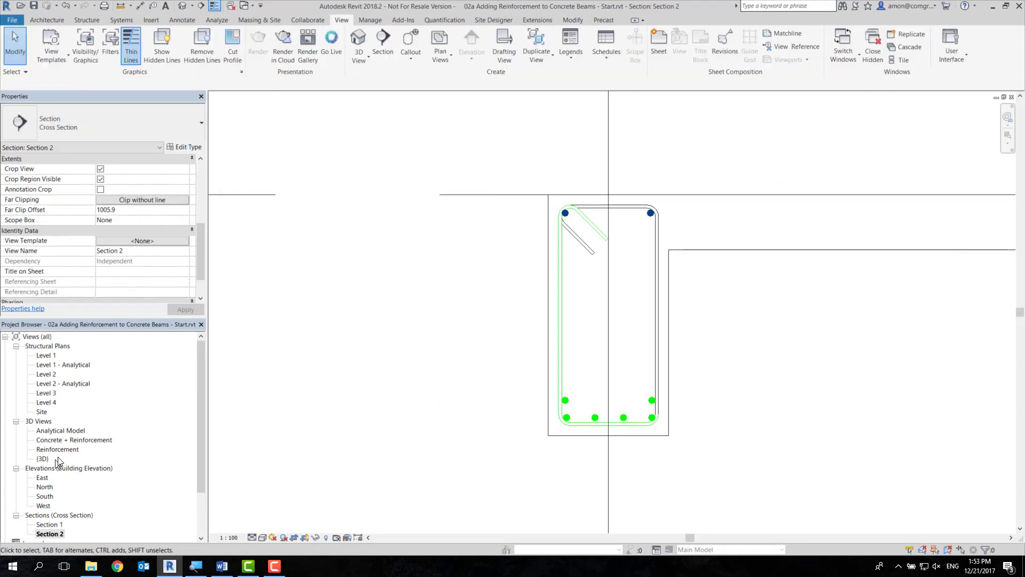
{"action": "double_click", "coordinate": [69, 438]}
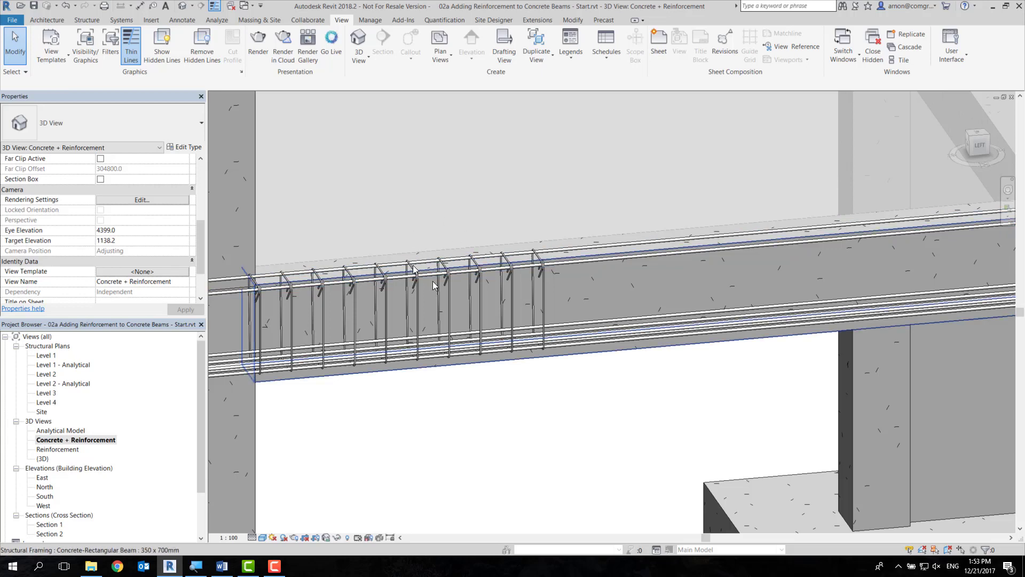
{"action": "scroll", "coordinate": [559, 273], "scroll_direction": "down", "scroll_amount": 3}
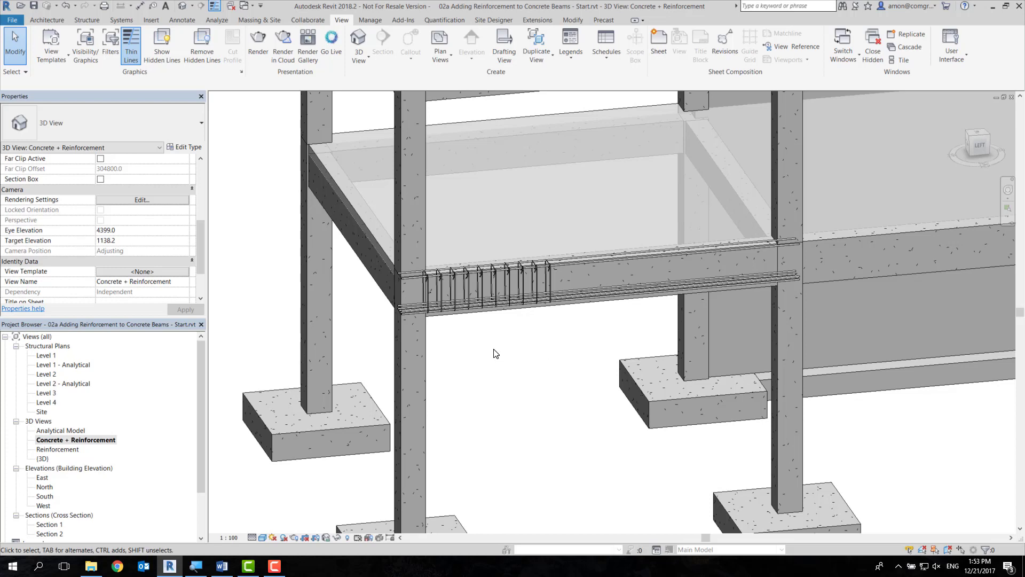
{"action": "scroll", "coordinate": [509, 287], "scroll_direction": "up", "scroll_amount": 3}
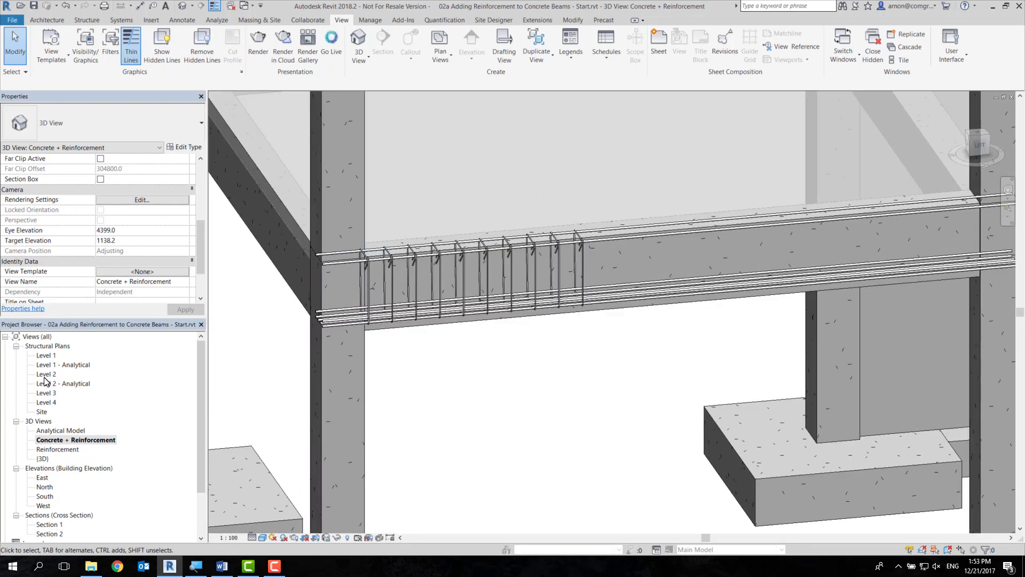
{"action": "double_click", "coordinate": [56, 533]}
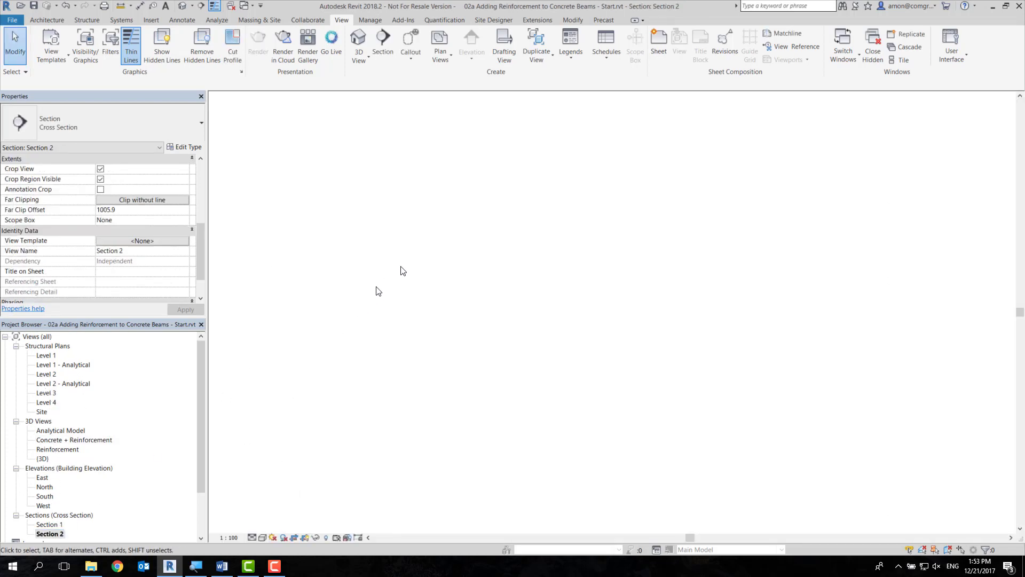
Step: Box-select the beam and filter out Structural Framing, keeping the four rebar
{"action": "left_click_drag", "start_coordinate": [496, 157], "coordinate": [723, 484]}
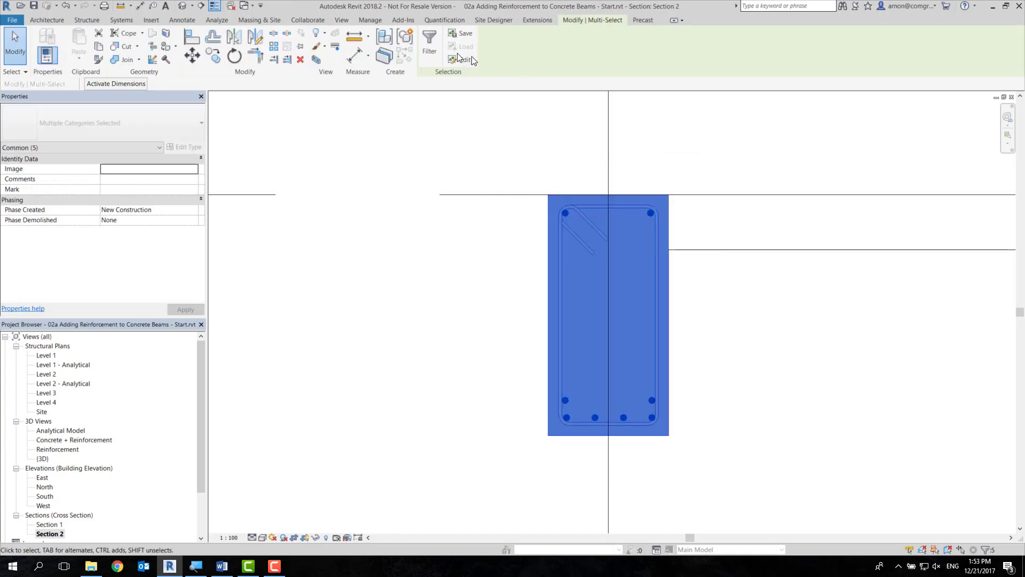
{"action": "left_click", "coordinate": [430, 46]}
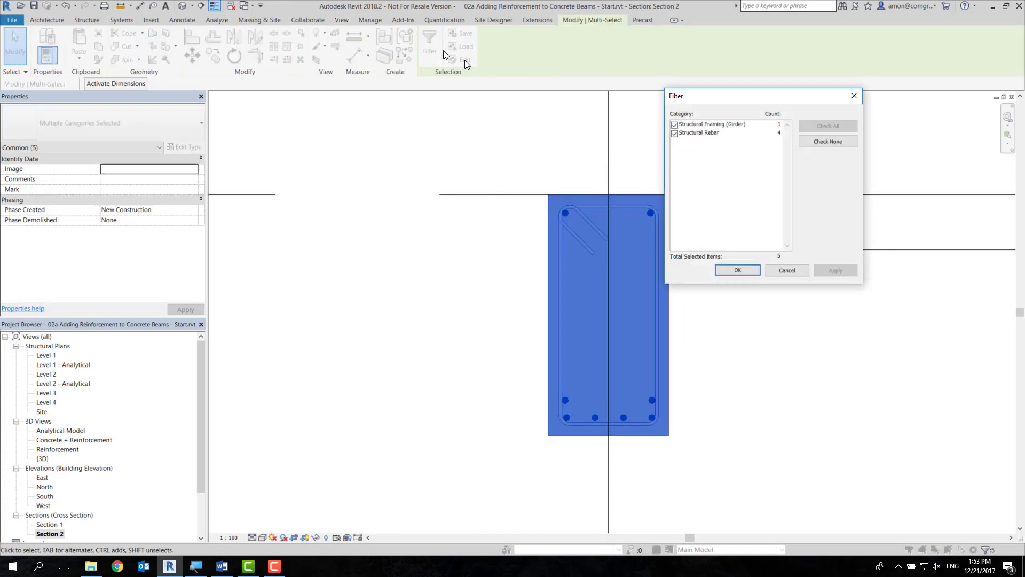
{"action": "left_click", "coordinate": [674, 124]}
{"action": "left_click", "coordinate": [738, 270]}
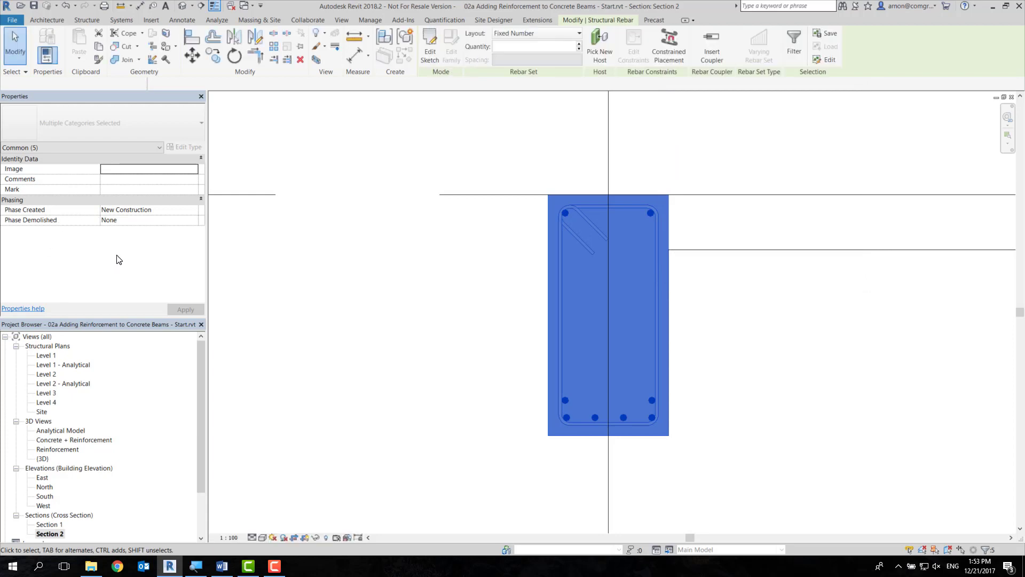
{"action": "scroll", "coordinate": [91, 251], "scroll_direction": "down", "scroll_amount": 3}
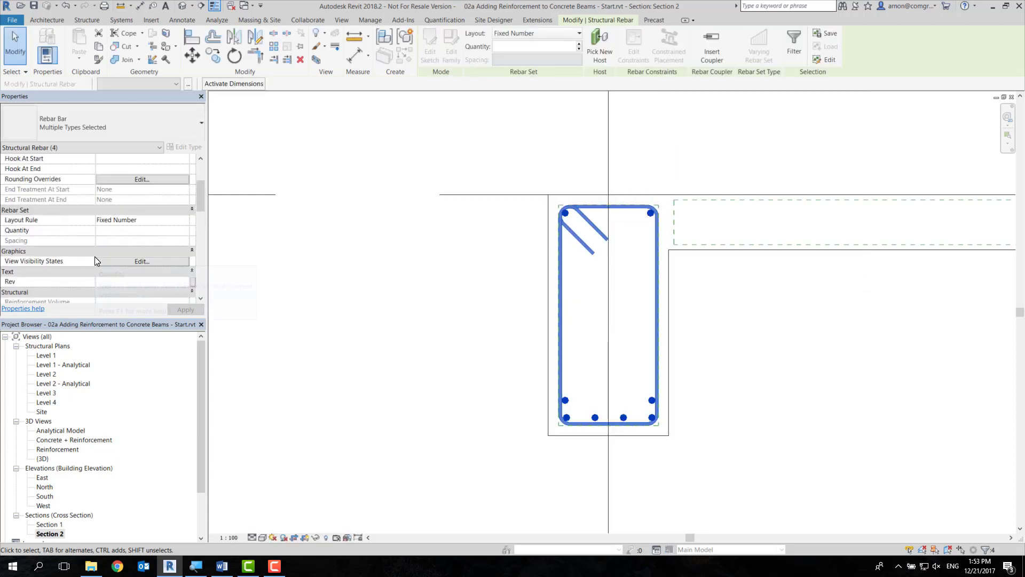
Step: Review the rebar's unobscured and solid settings for Concrete + Reinforcement, leaving them as is
{"action": "left_click", "coordinate": [135, 261]}
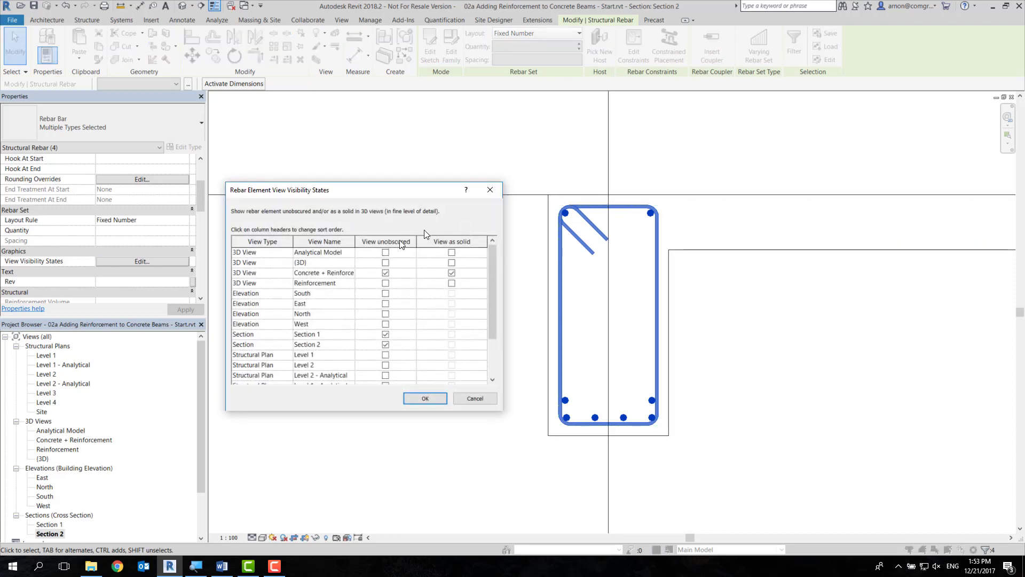
{"action": "left_click", "coordinate": [386, 272]}
{"action": "left_click", "coordinate": [452, 272]}
{"action": "left_click", "coordinate": [489, 190]}
{"action": "left_click", "coordinate": [487, 334]}
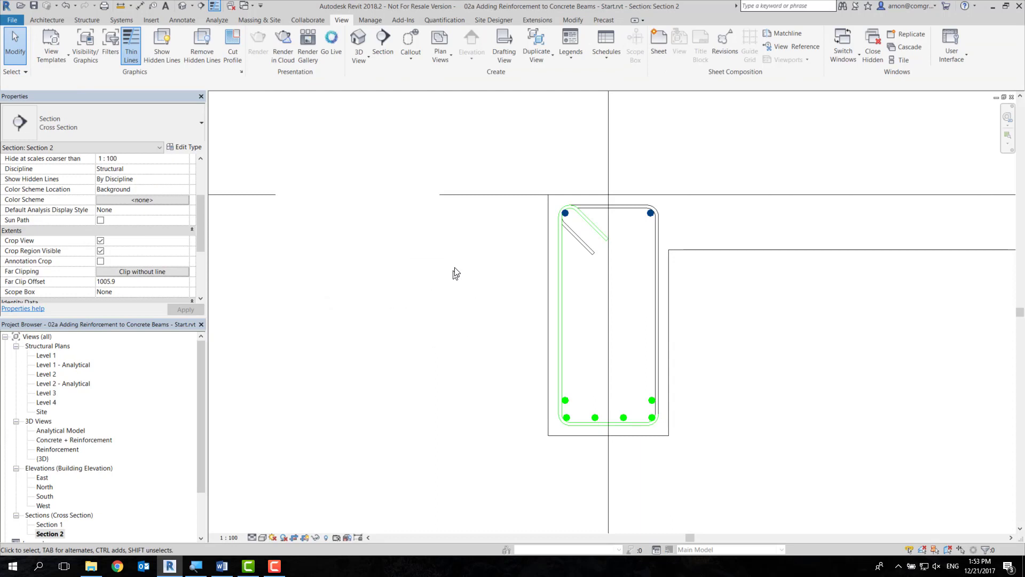
{"action": "scroll", "coordinate": [466, 268], "scroll_direction": "down", "scroll_amount": 1}
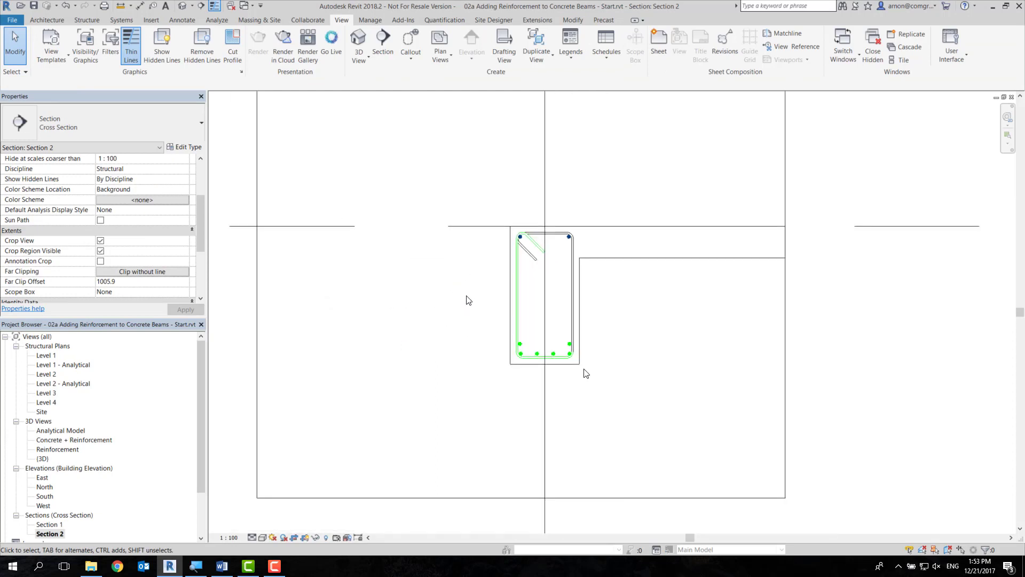
{"action": "middle_click_drag", "start_coordinate": [467, 299], "coordinate": [423, 345]}
{"action": "left_click", "coordinate": [284, 570]}
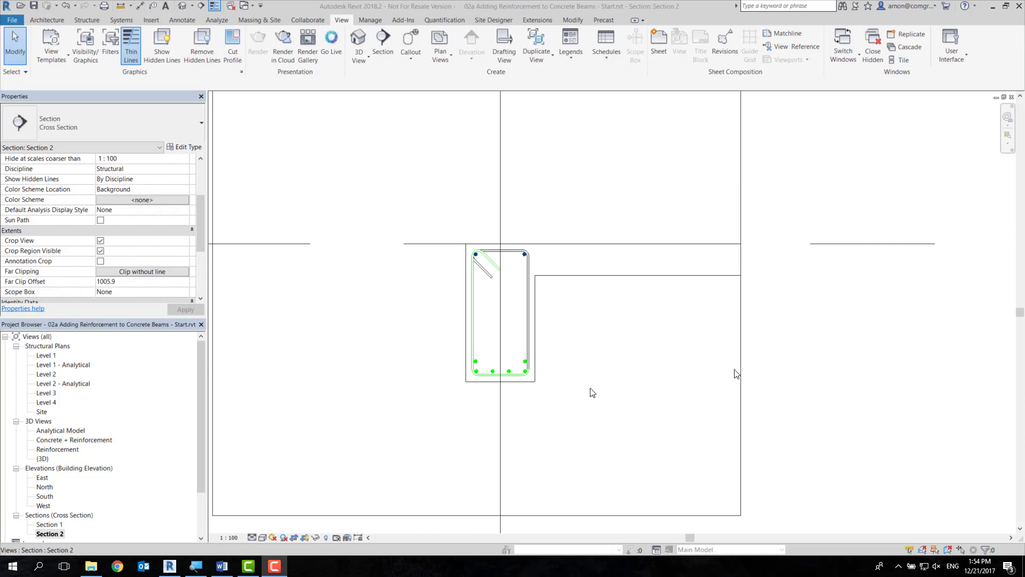
{"action": "scroll", "coordinate": [75, 511], "scroll_direction": "down", "scroll_amount": 1}
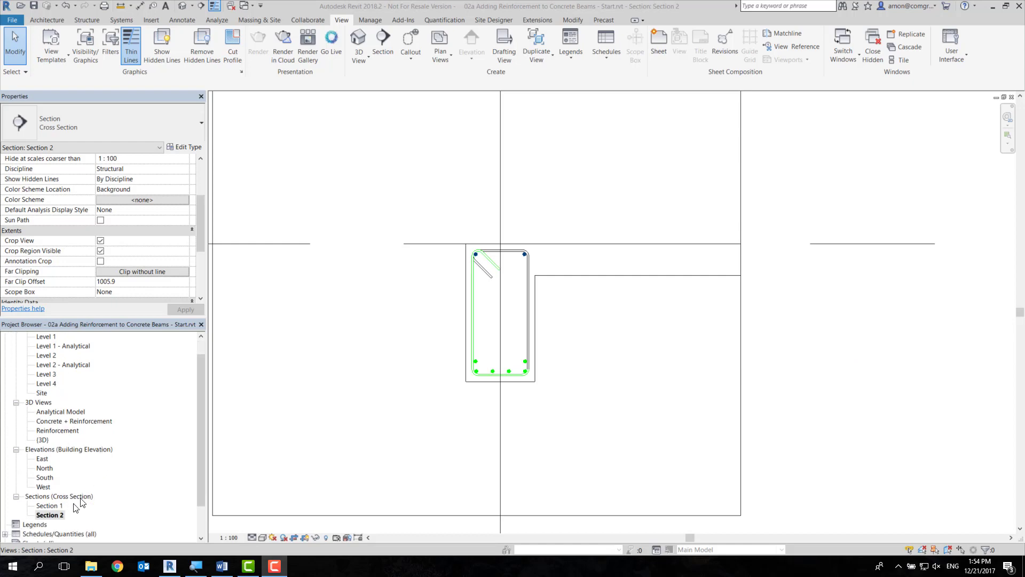
Step: Open Section 1 and delete the 2020 and 50 dimensions
{"action": "double_click", "coordinate": [51, 505]}
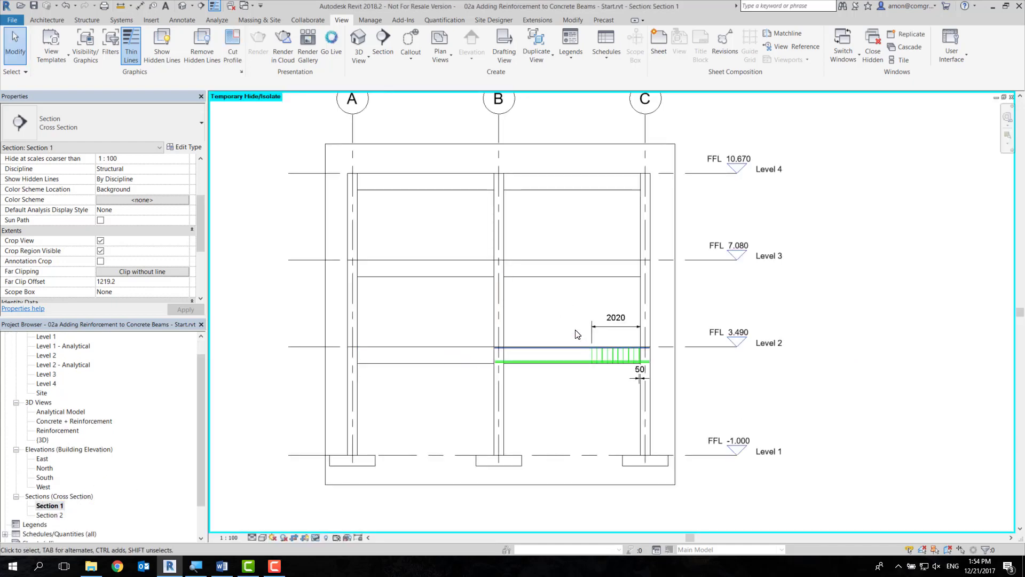
{"action": "scroll", "coordinate": [511, 307], "scroll_direction": "up", "scroll_amount": 2}
{"action": "scroll", "coordinate": [640, 357], "scroll_direction": "up", "scroll_amount": 2}
{"action": "scroll", "coordinate": [588, 414], "scroll_direction": "up", "scroll_amount": 1}
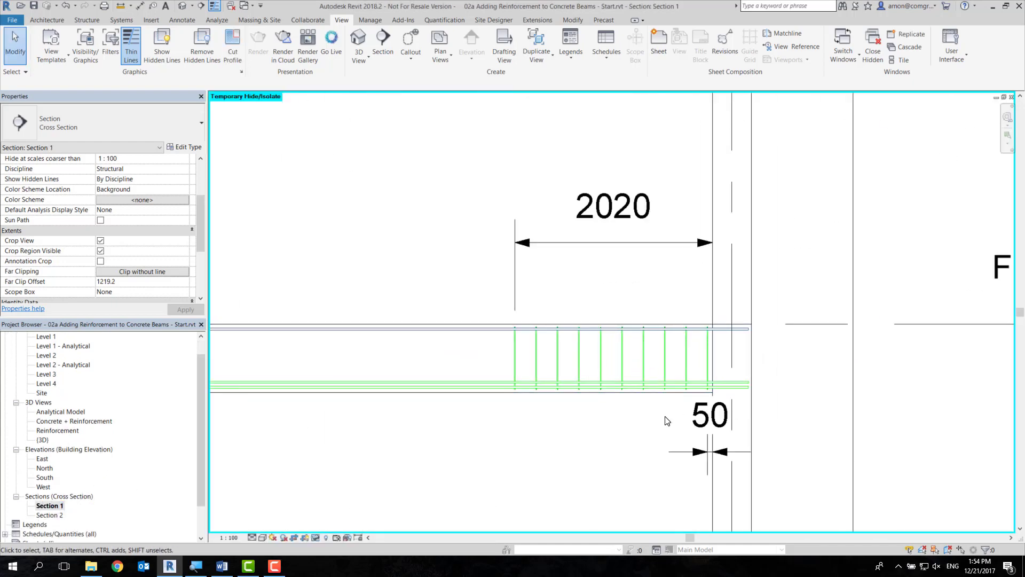
{"action": "scroll", "coordinate": [640, 384], "scroll_direction": "down", "scroll_amount": 2}
{"action": "scroll", "coordinate": [704, 367], "scroll_direction": "down", "scroll_amount": 1}
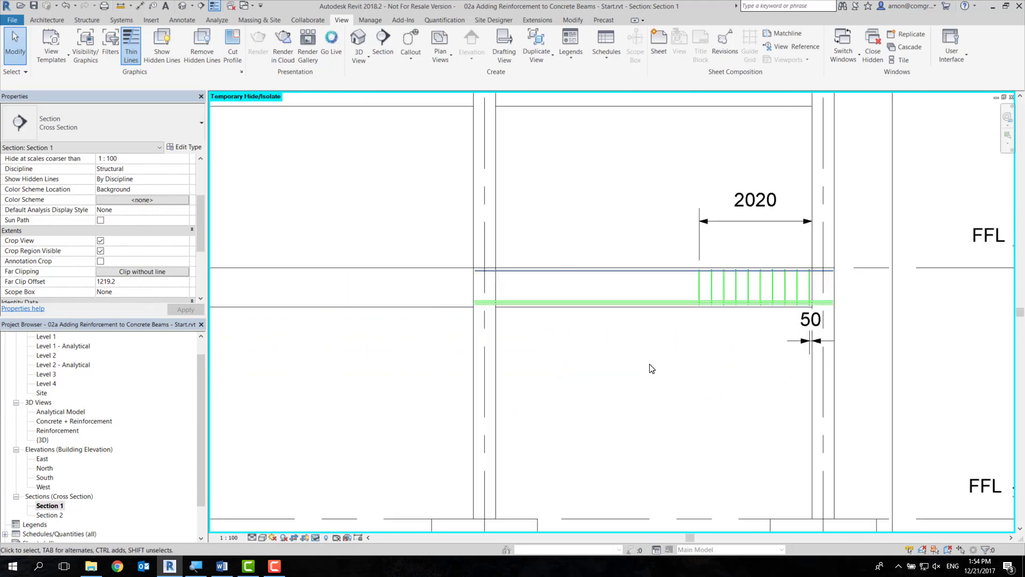
{"action": "left_click", "coordinate": [769, 205]}
{"action": "key", "text": "Delete"}
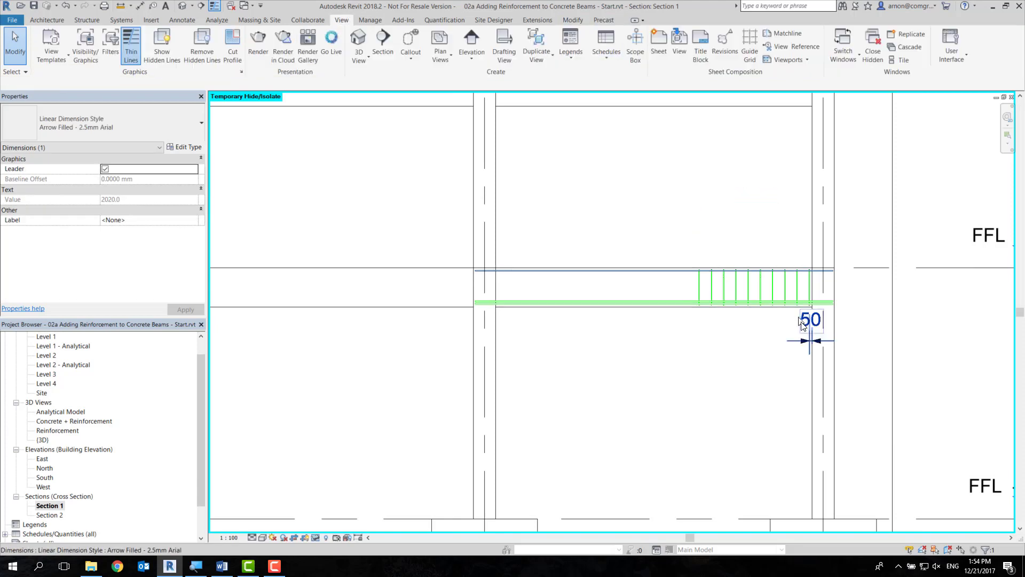
{"action": "key", "text": "Delete"}
Step: Select the beam's top H20 straight bar set
{"action": "scroll", "coordinate": [573, 301], "scroll_direction": "up", "scroll_amount": 2}
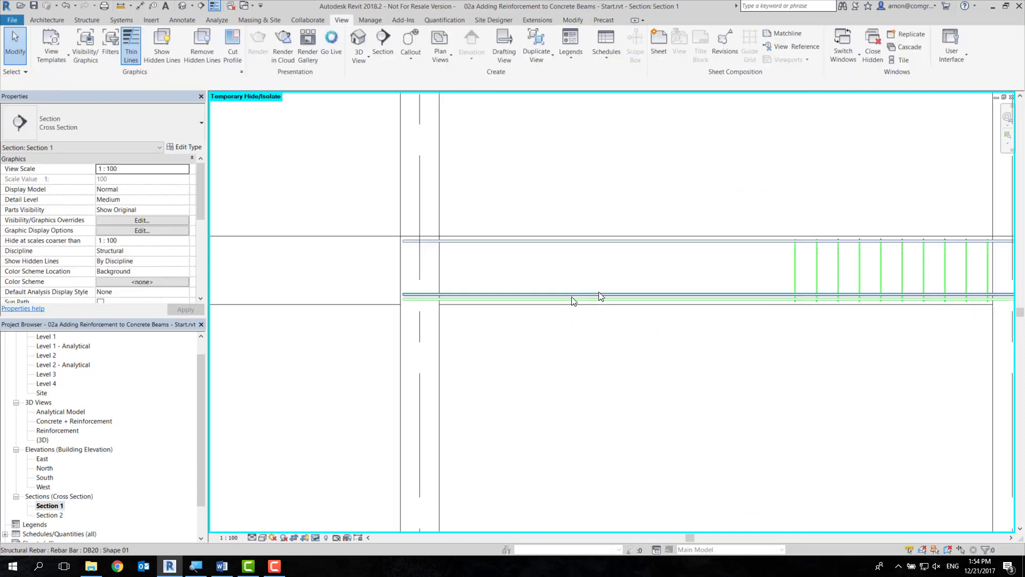
{"action": "middle_click_drag", "start_coordinate": [572, 301], "coordinate": [502, 319]}
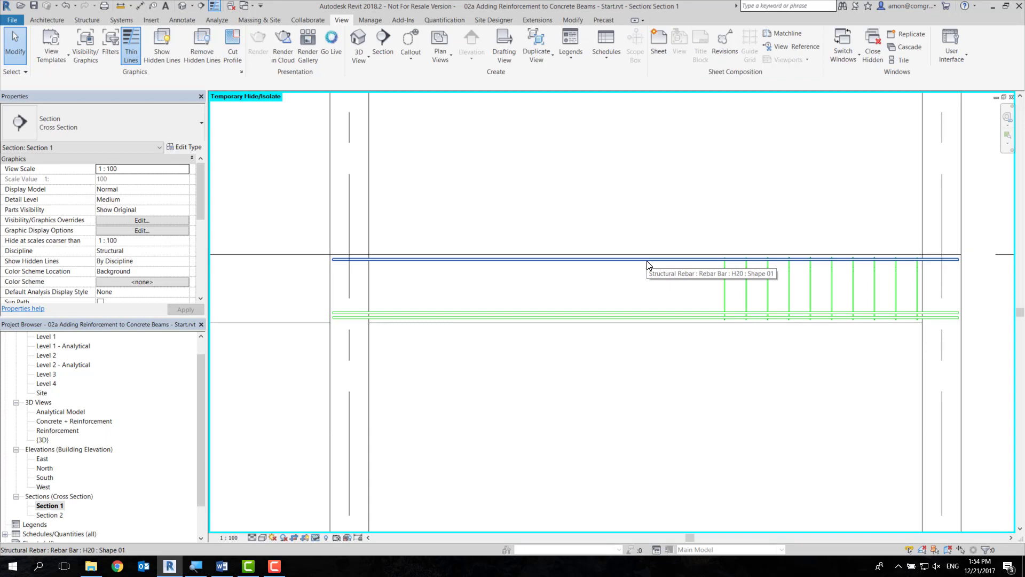
{"action": "left_click", "coordinate": [646, 260]}
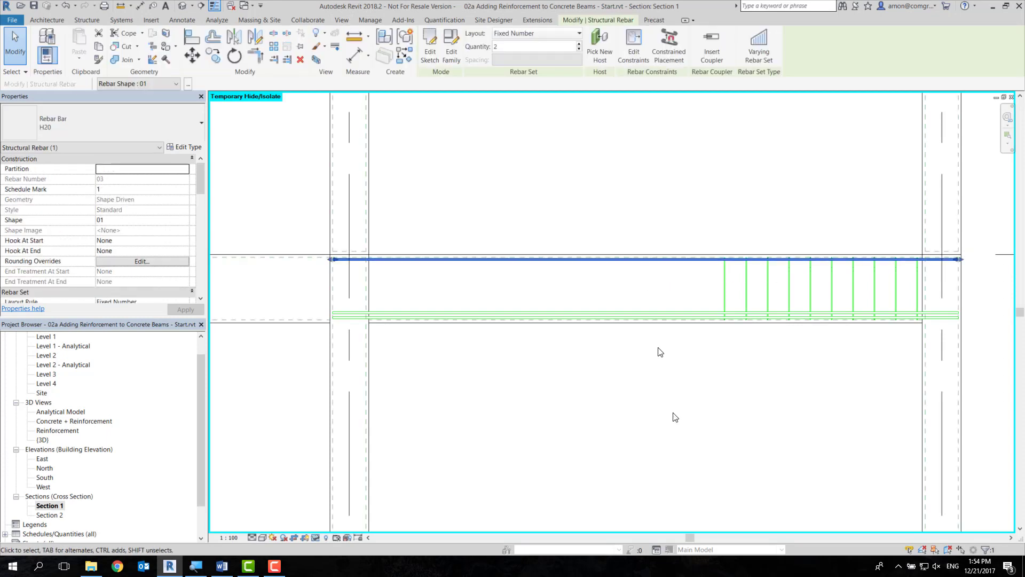
{"action": "left_click", "coordinate": [660, 352]}
{"action": "left_click", "coordinate": [664, 261]}
Step: In the top bar's sketch, draw a vertical leg down from its right end into the column
{"action": "left_click", "coordinate": [435, 45]}
{"action": "middle_click_drag", "start_coordinate": [748, 213], "coordinate": [547, 208]}
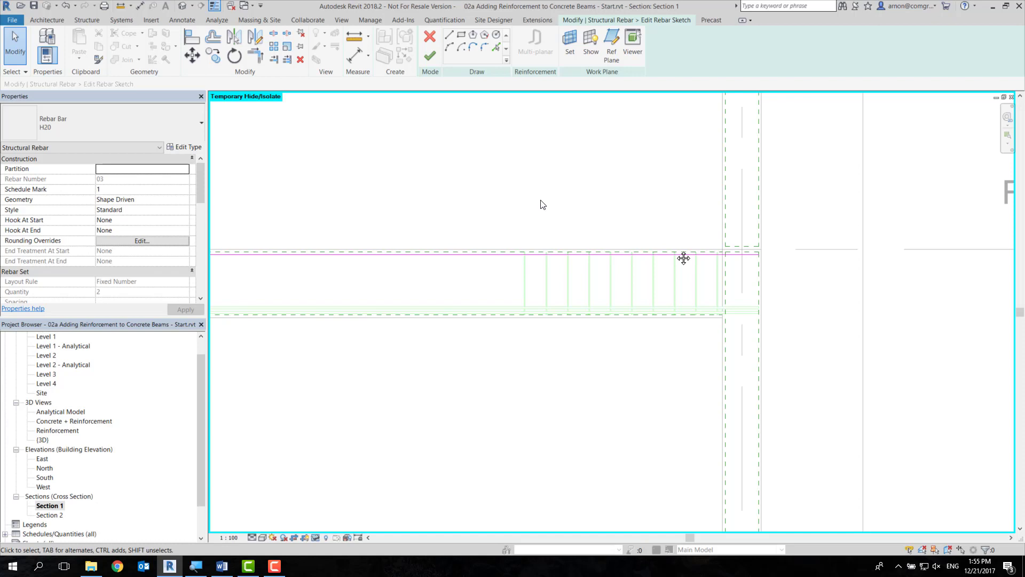
{"action": "left_click", "coordinate": [449, 36]}
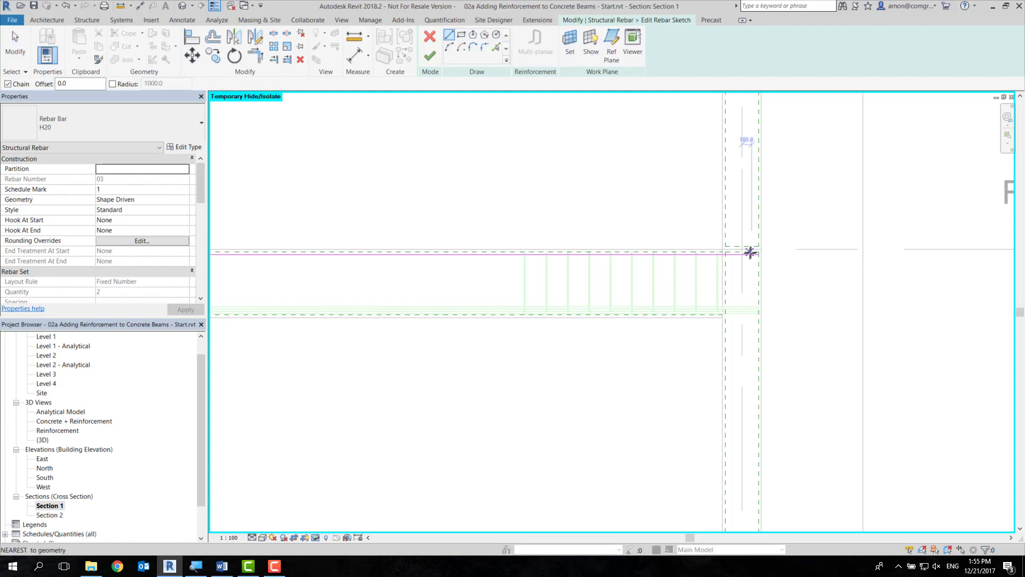
{"action": "left_click", "coordinate": [758, 252]}
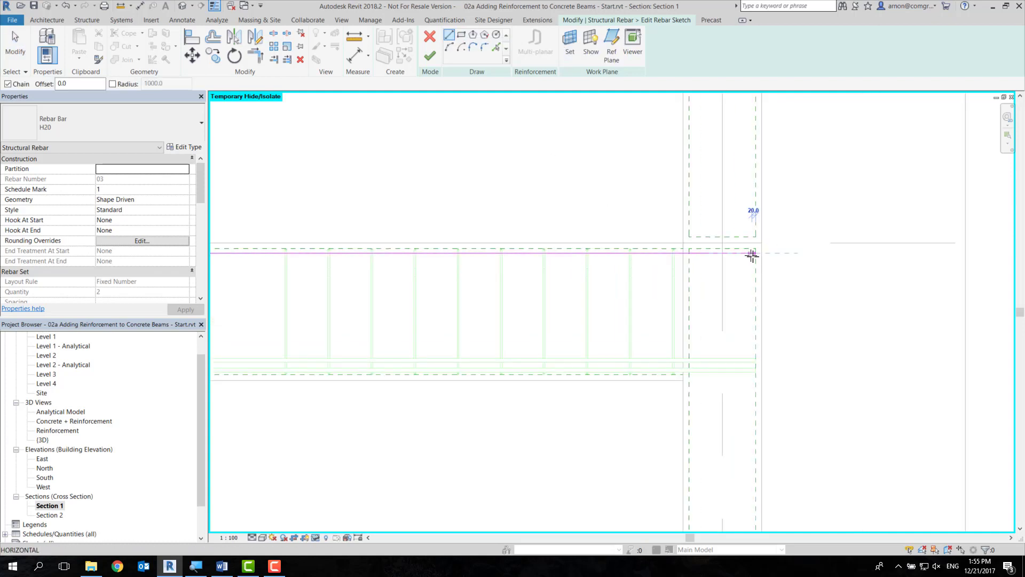
{"action": "scroll", "coordinate": [776, 397], "scroll_direction": "up", "scroll_amount": 2}
{"action": "left_click", "coordinate": [778, 427]}
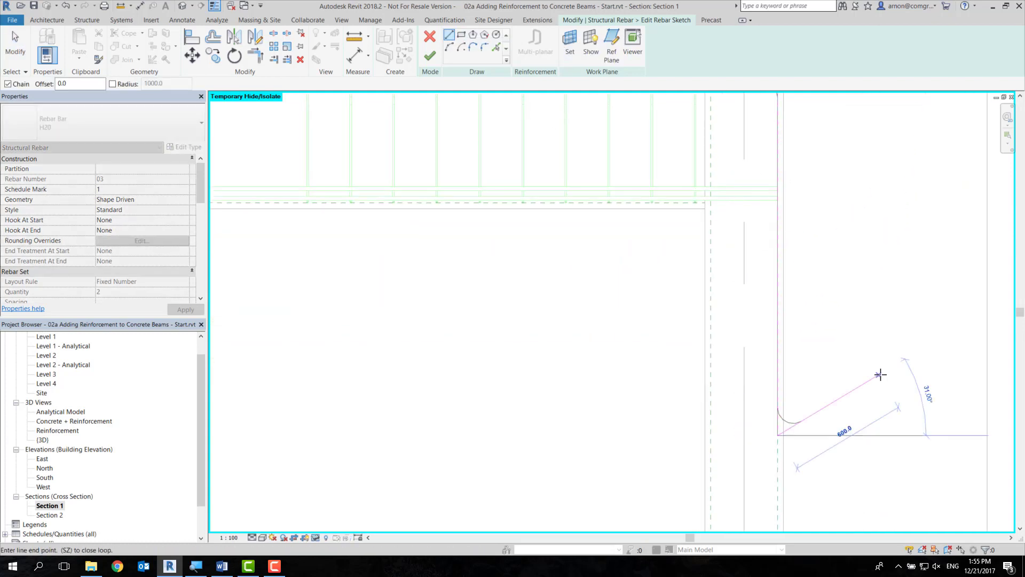
{"action": "key", "text": "Escape"}
{"action": "key", "text": "Escape"}
{"action": "scroll", "coordinate": [854, 395], "scroll_direction": "down", "scroll_amount": 2}
{"action": "key", "text": "Escape"}
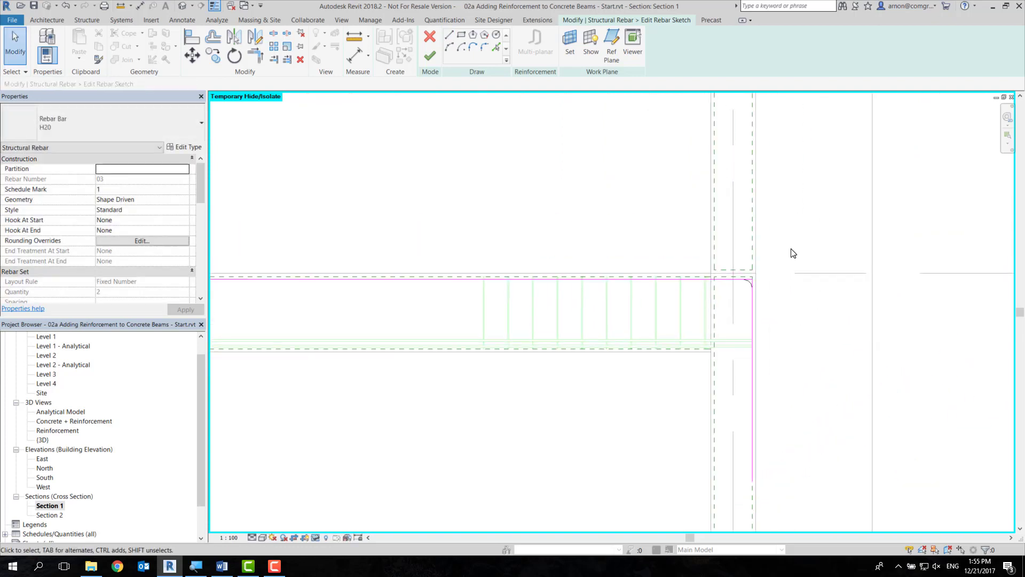
Step: Change the vertical leg's length from 1800 to 1500
{"action": "left_click", "coordinate": [753, 387]}
{"action": "middle_click_drag", "start_coordinate": [774, 360], "coordinate": [680, 251]}
{"action": "scroll", "coordinate": [681, 235], "scroll_direction": "up", "scroll_amount": 1}
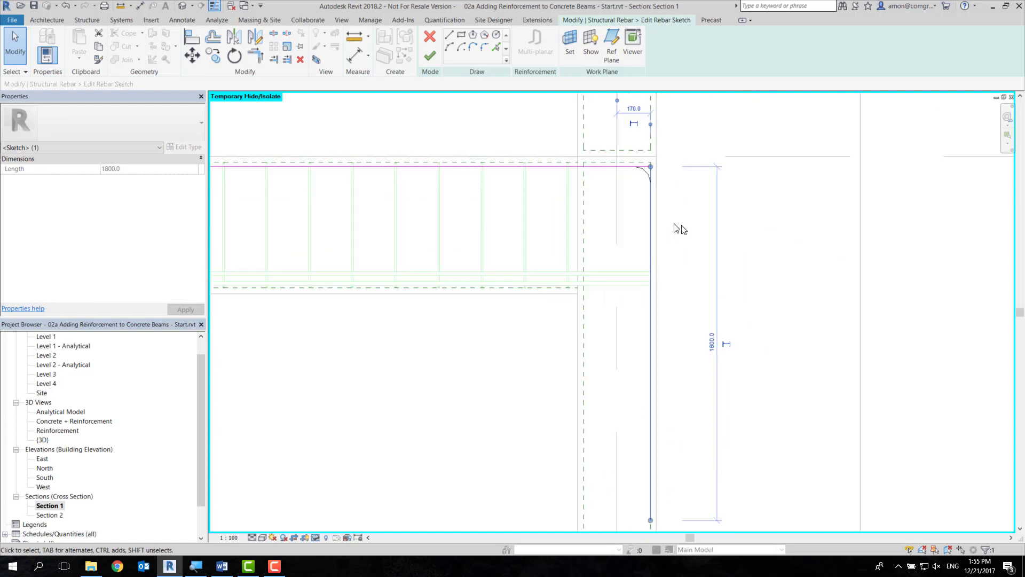
{"action": "left_click", "coordinate": [714, 344]}
{"action": "scroll", "coordinate": [726, 374], "scroll_direction": "down", "scroll_amount": 2}
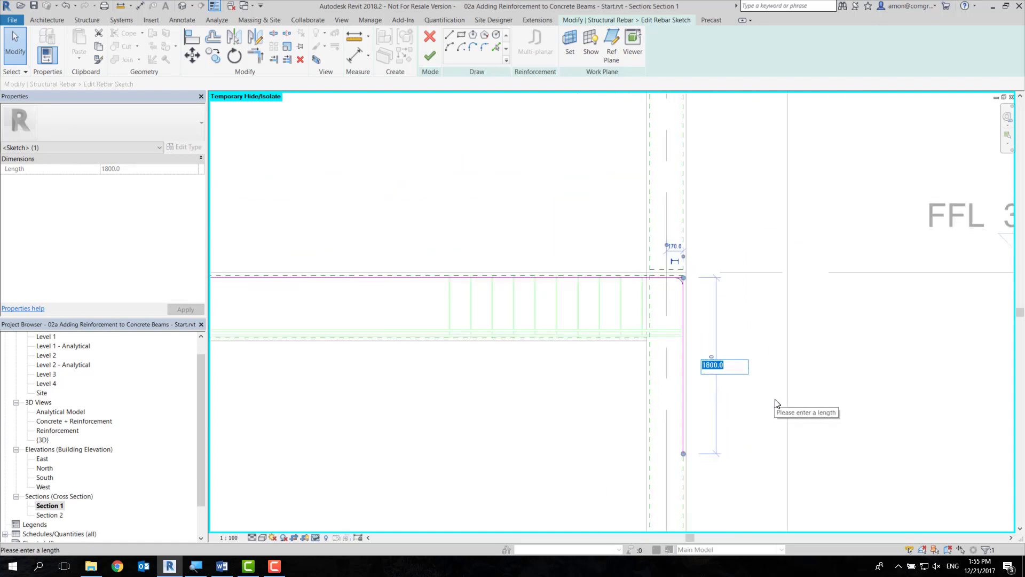
{"action": "type", "text": "1500"}
{"action": "key", "text": "Return"}
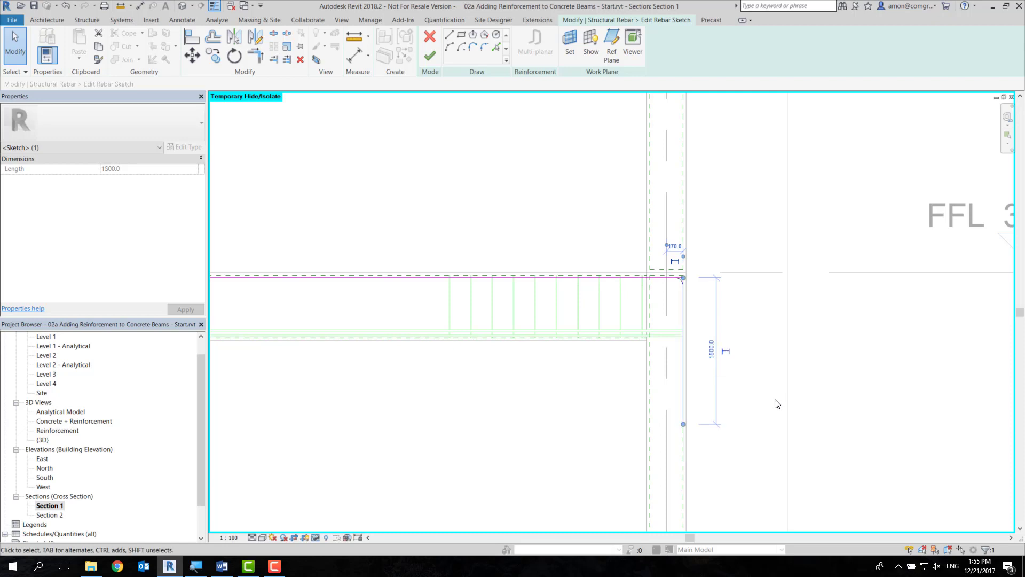
Step: Reselect the vertical leg to verify its 1500 length
{"action": "left_click", "coordinate": [696, 389]}
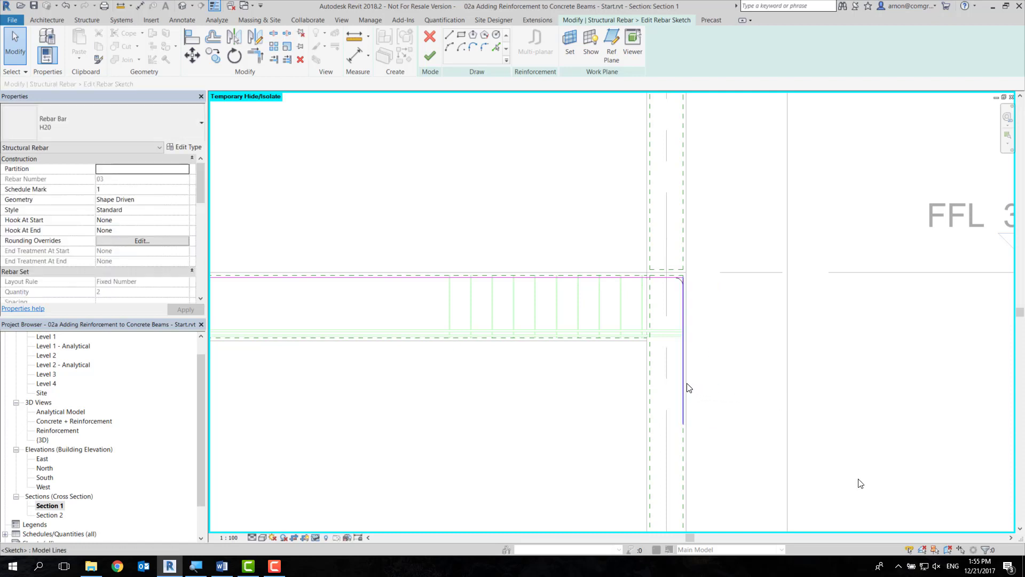
{"action": "left_click", "coordinate": [687, 382]}
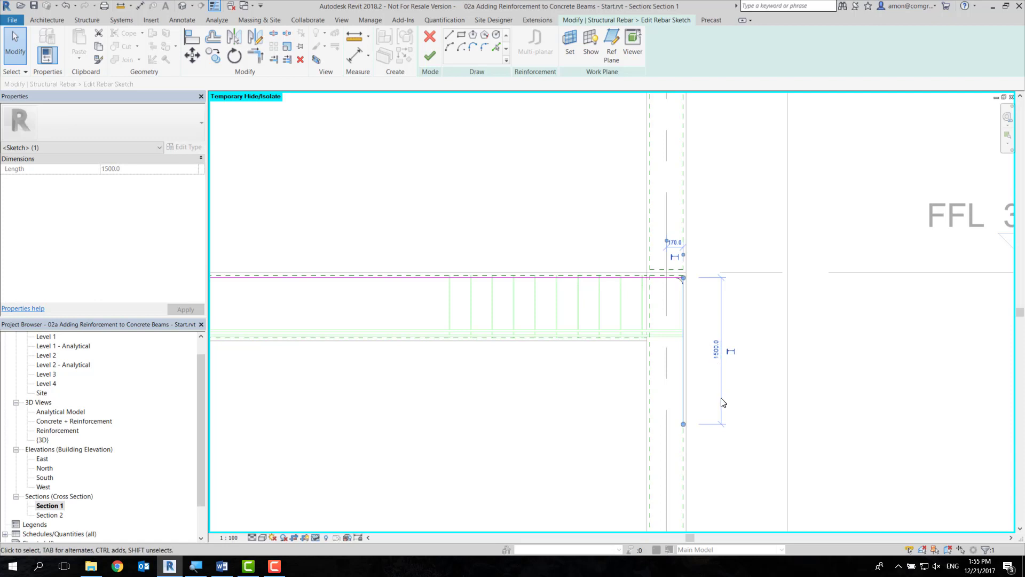
{"action": "scroll", "coordinate": [686, 291], "scroll_direction": "up", "scroll_amount": 2}
{"action": "scroll", "coordinate": [673, 265], "scroll_direction": "up", "scroll_amount": 2}
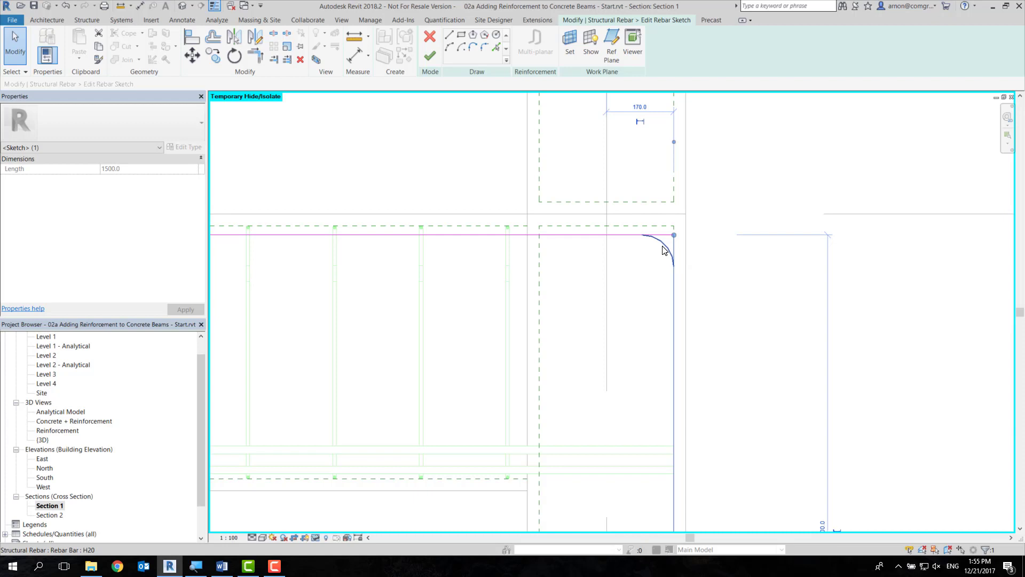
{"action": "scroll", "coordinate": [743, 360], "scroll_direction": "down", "scroll_amount": 2}
{"action": "scroll", "coordinate": [716, 254], "scroll_direction": "down", "scroll_amount": 2}
{"action": "scroll", "coordinate": [691, 325], "scroll_direction": "down", "scroll_amount": 2}
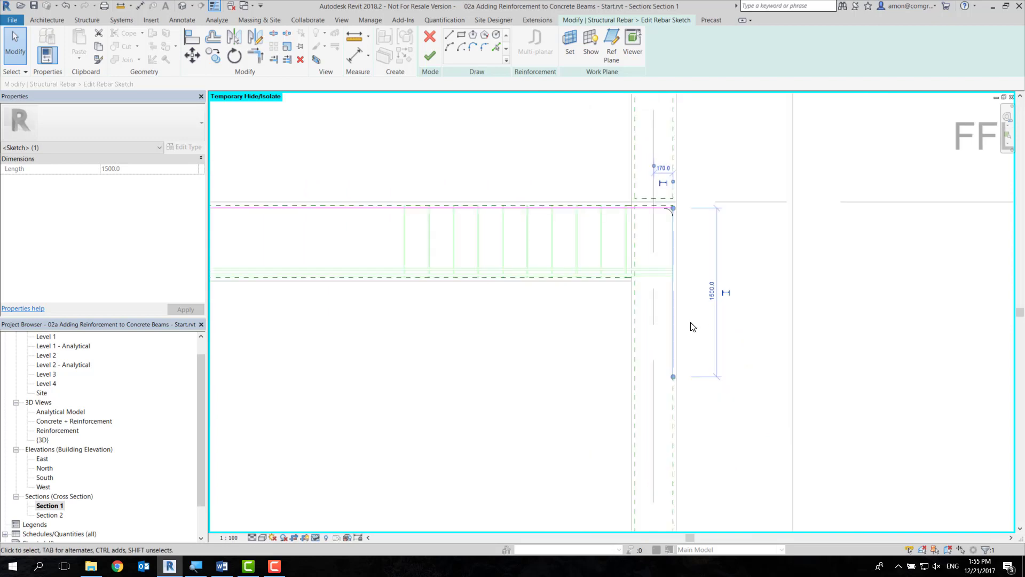
{"action": "mouse_move", "coordinate": [691, 324]}
{"action": "middle_mouse_down"}
{"action": "mouse_move", "coordinate": [701, 337]}
{"action": "mouse_move", "coordinate": [860, 338]}
{"action": "middle_mouse_up"}
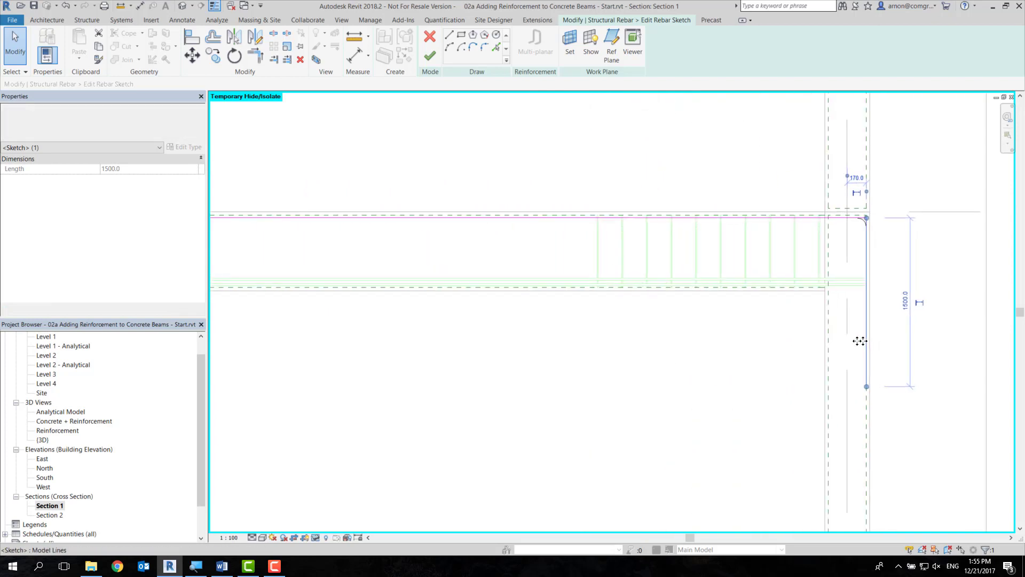
Step: Finish the bent top bar sketch and select the bottom bar along the beam
{"action": "left_click", "coordinate": [429, 56]}
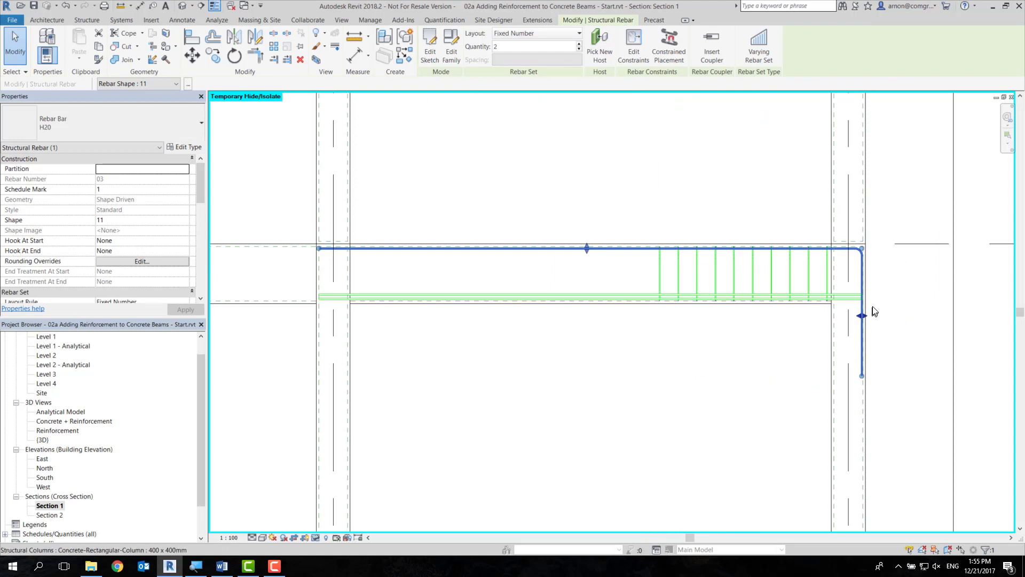
{"action": "key", "text": "Escape"}
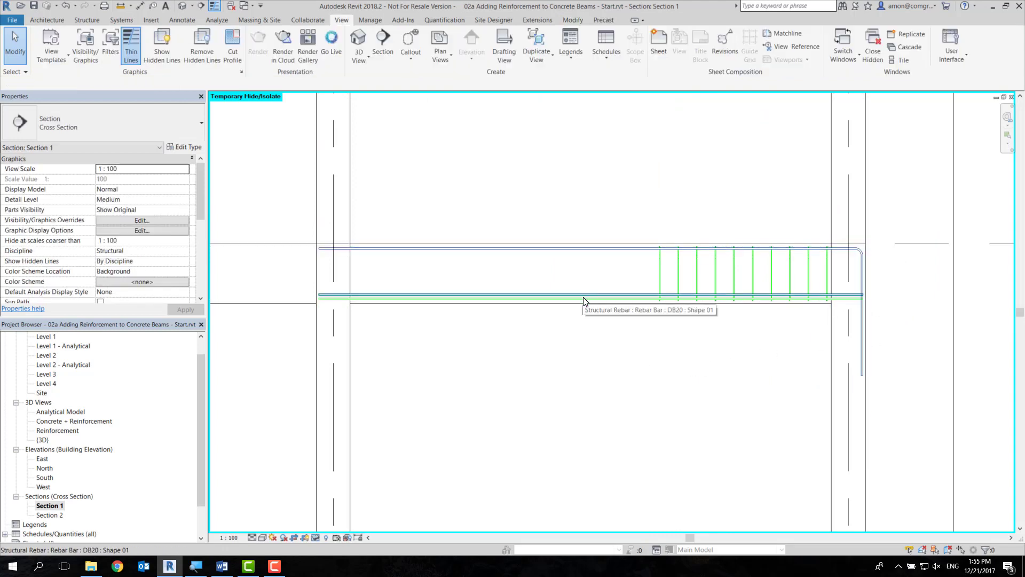
{"action": "left_click", "coordinate": [583, 297]}
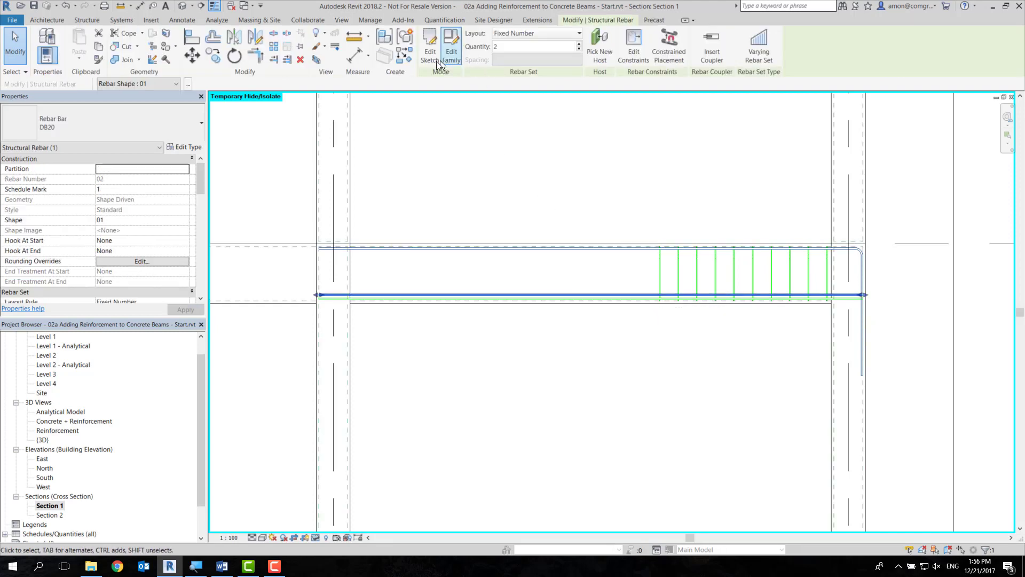
Step: Set the bottom bar's sketch length to 6400.0/3 (2133.3) and finish the sketch
{"action": "left_click", "coordinate": [437, 61]}
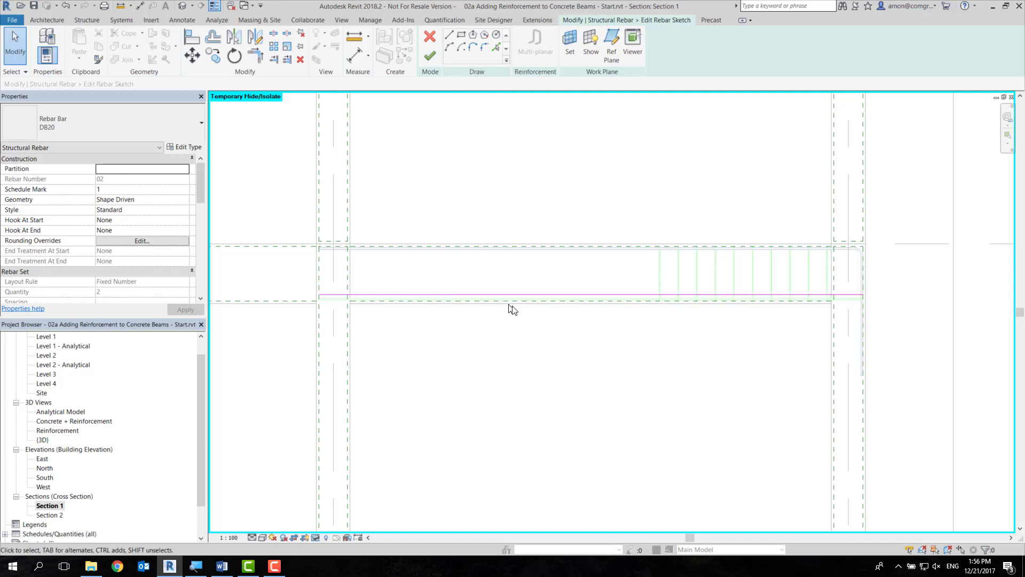
{"action": "left_click", "coordinate": [540, 294]}
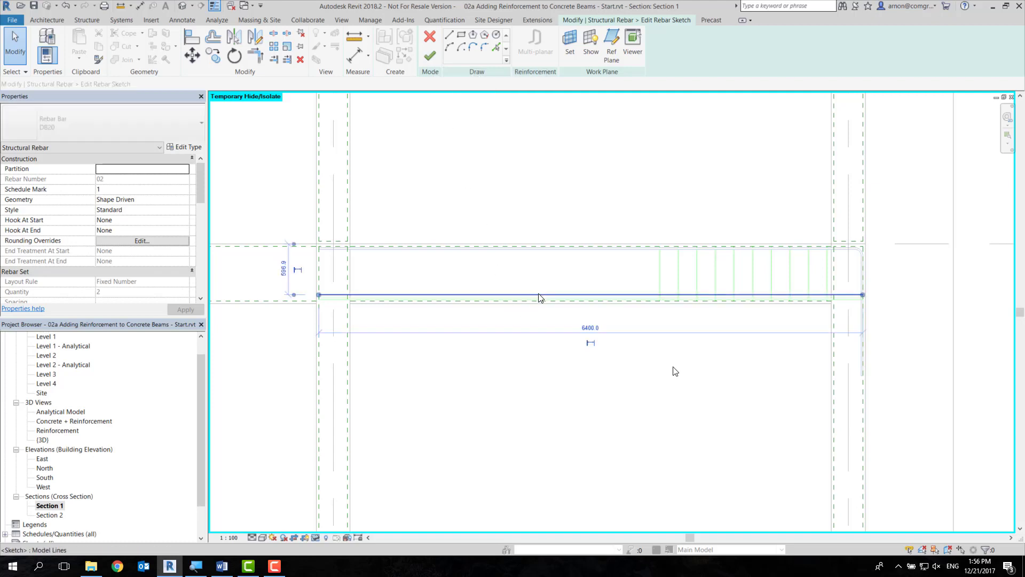
{"action": "left_click", "coordinate": [588, 327]}
{"action": "left_click", "coordinate": [608, 343]}
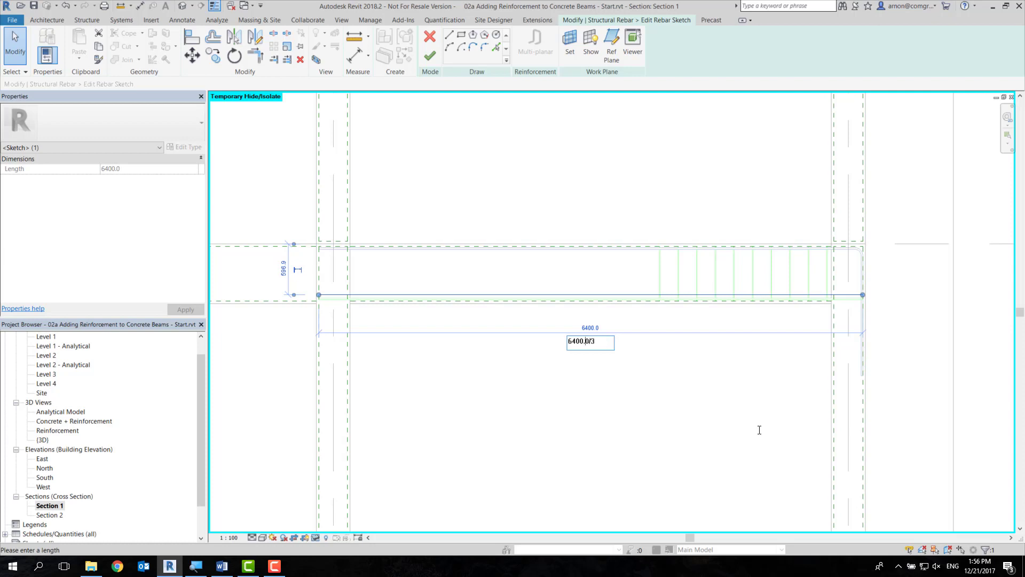
{"action": "type", "text": "2133.3"}
{"action": "key", "text": "Return"}
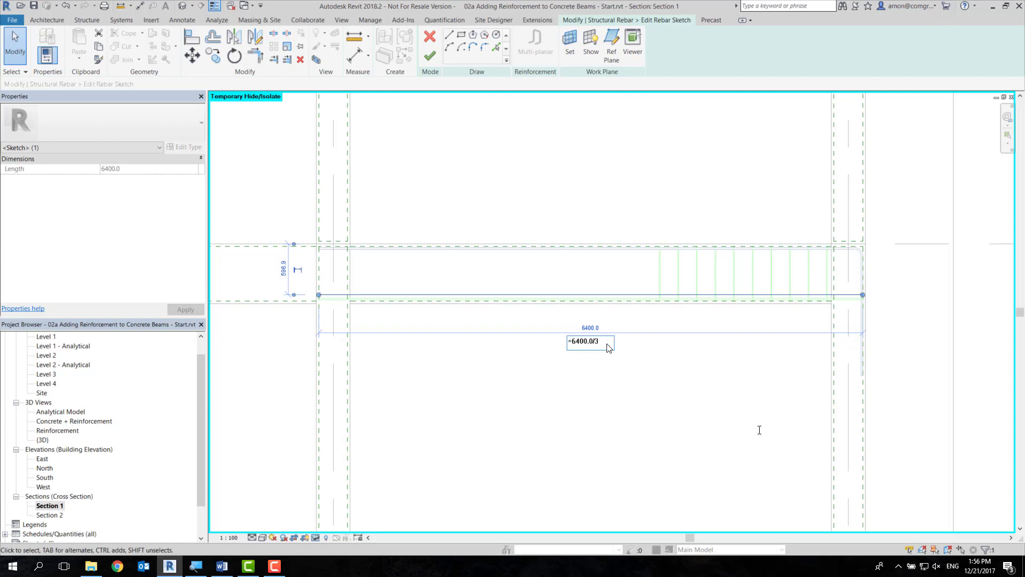
{"action": "left_click", "coordinate": [430, 55]}
{"action": "left_click", "coordinate": [633, 368]}
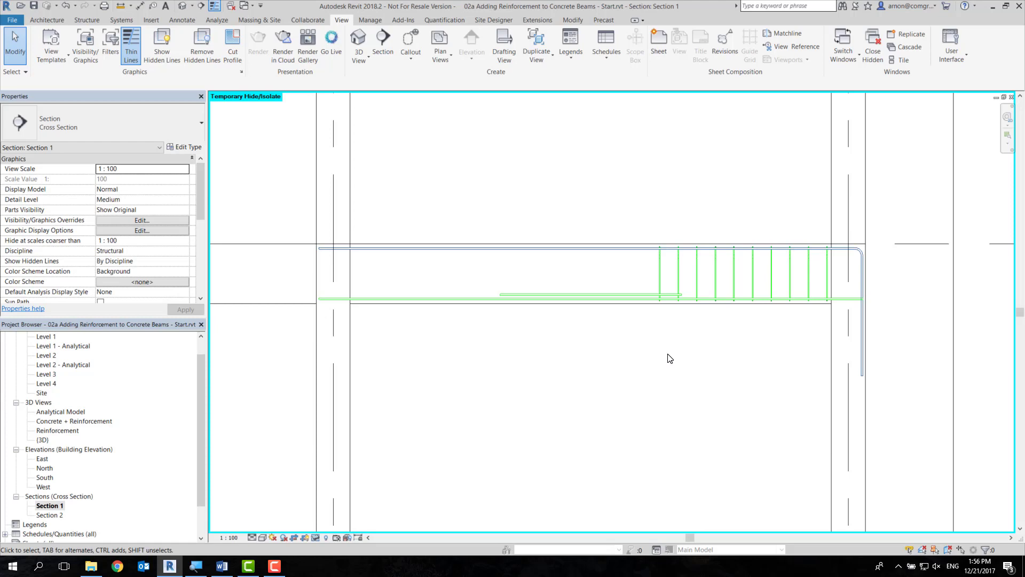
{"action": "left_click", "coordinate": [632, 294]}
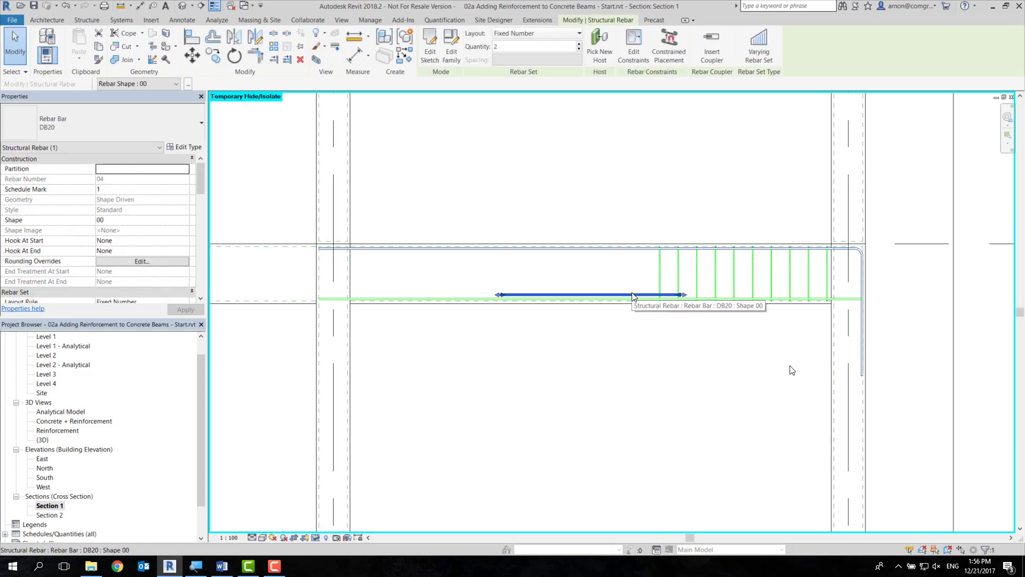
{"action": "left_click", "coordinate": [429, 51]}
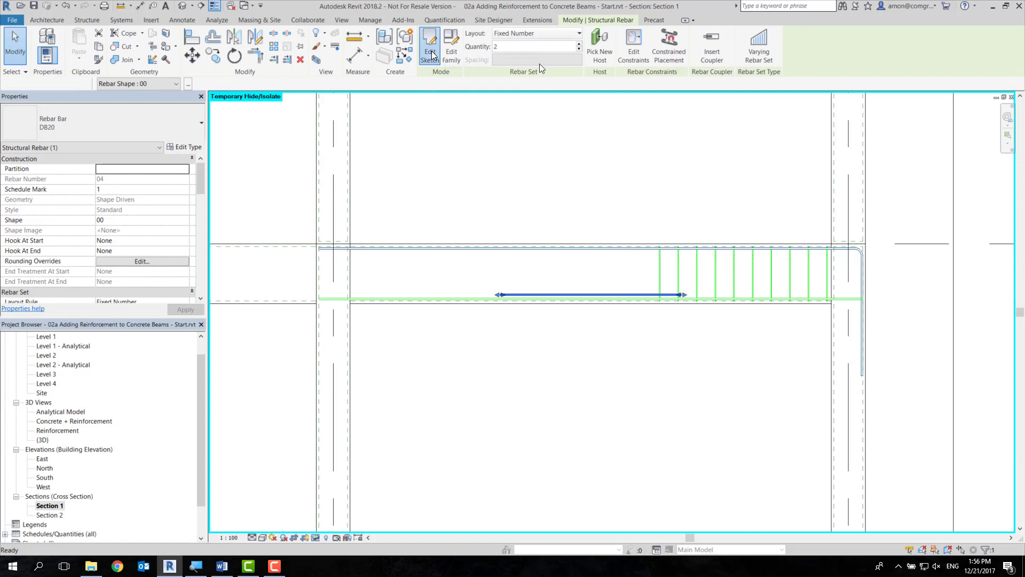
{"action": "left_click", "coordinate": [584, 296]}
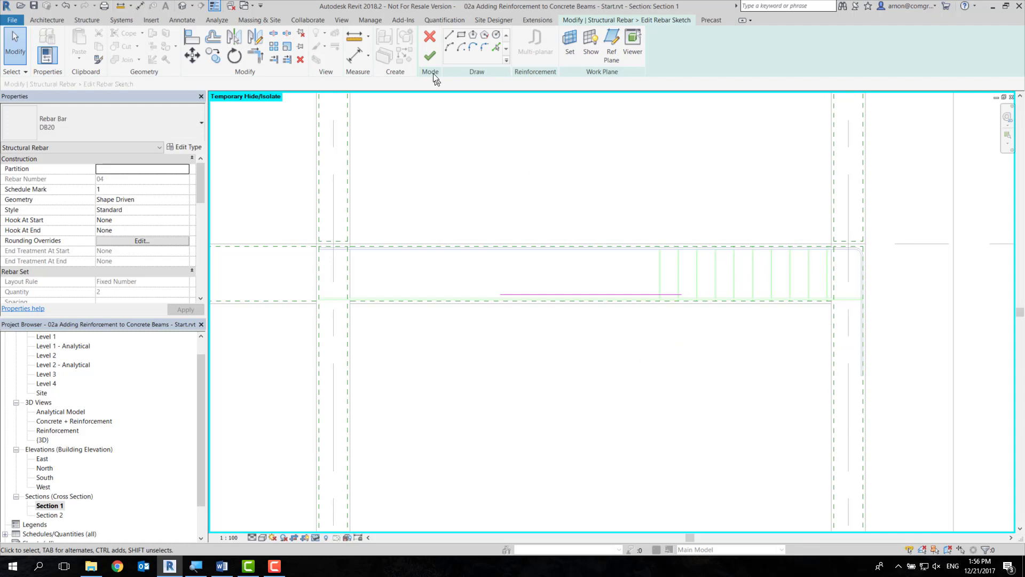
{"action": "left_click", "coordinate": [430, 54]}
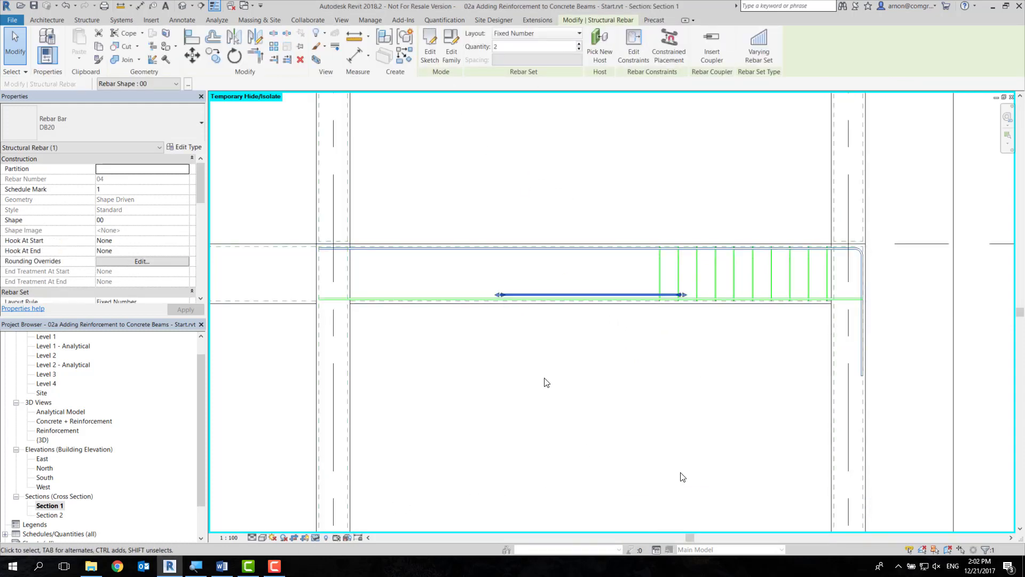
Step: In the long bottom bar's sketch, pull its right end back to the column face at 6060
{"action": "left_click", "coordinate": [544, 382]}
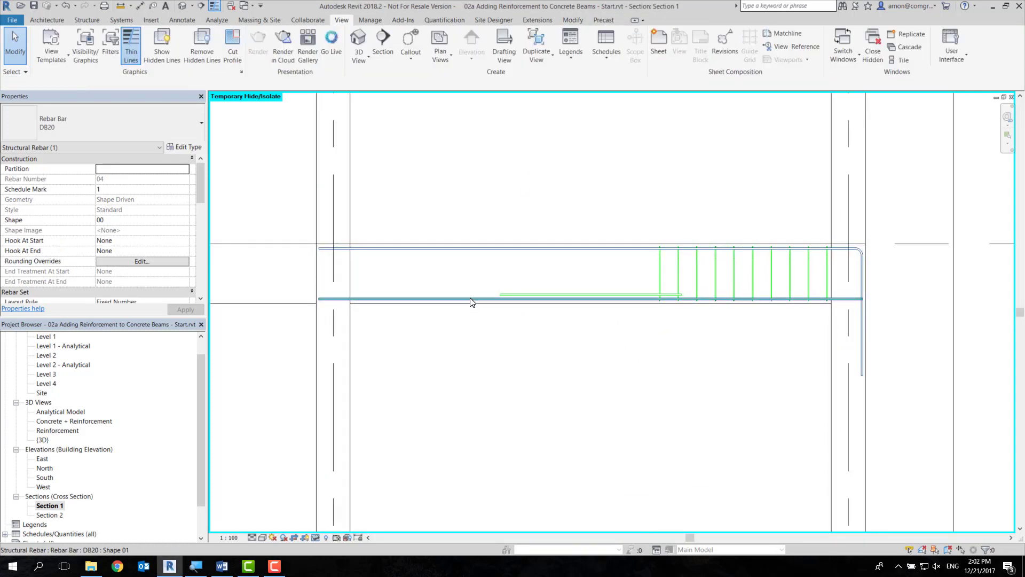
{"action": "left_click", "coordinate": [469, 298]}
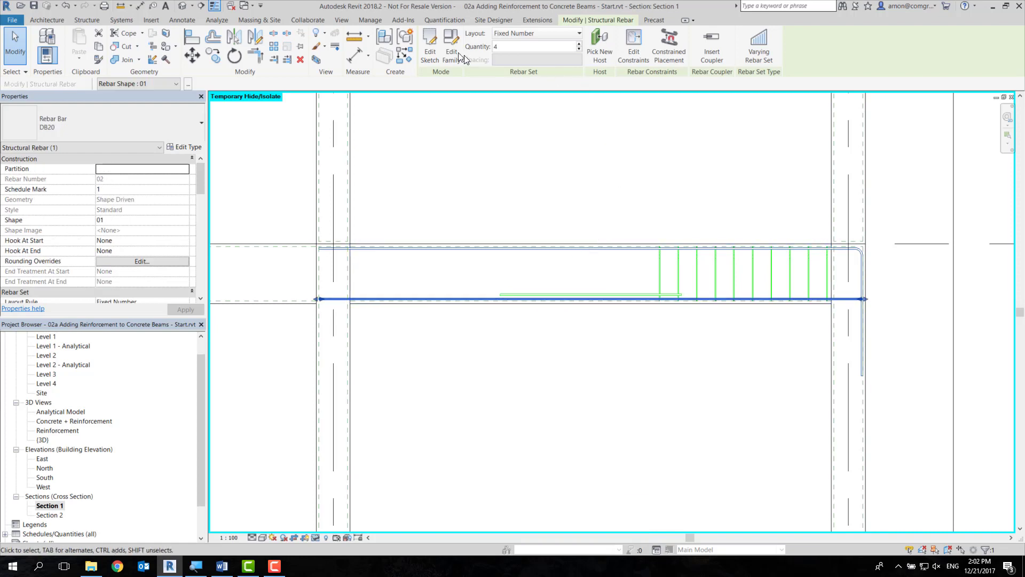
{"action": "left_click", "coordinate": [430, 52]}
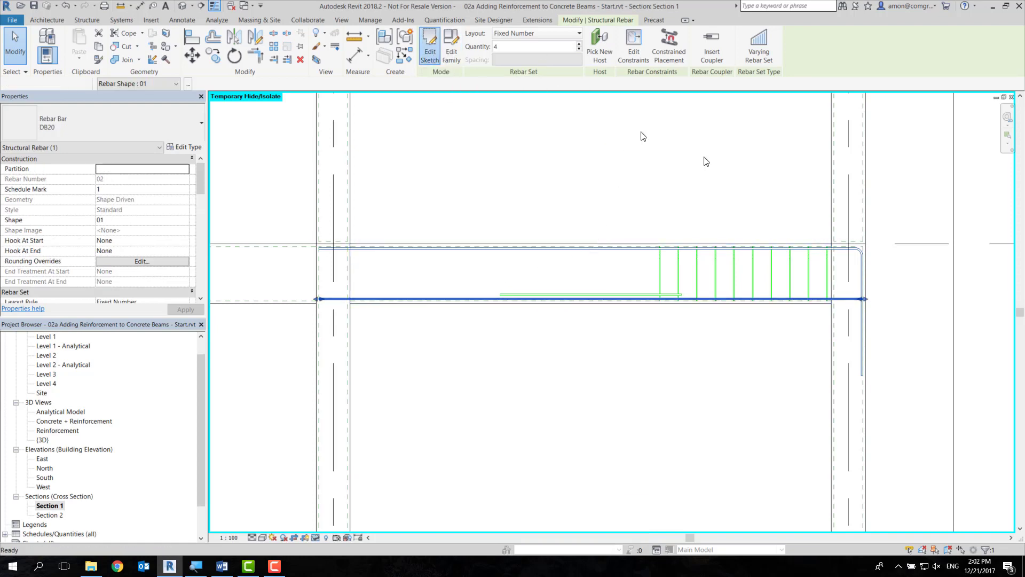
{"action": "scroll", "coordinate": [827, 297], "scroll_direction": "up", "scroll_amount": 2}
{"action": "left_click", "coordinate": [854, 303]}
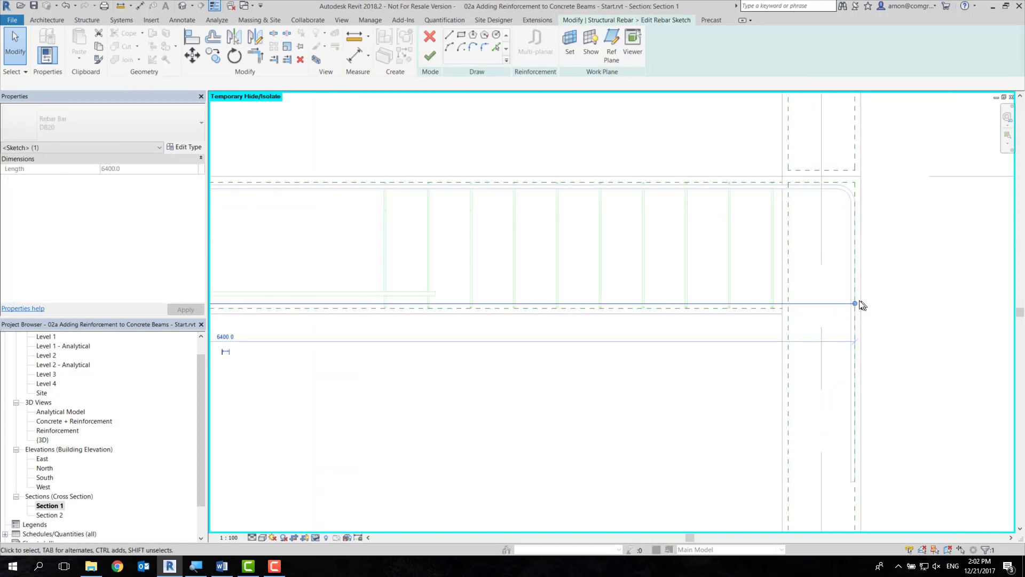
{"action": "left_click_drag", "start_coordinate": [853, 301], "coordinate": [787, 301]}
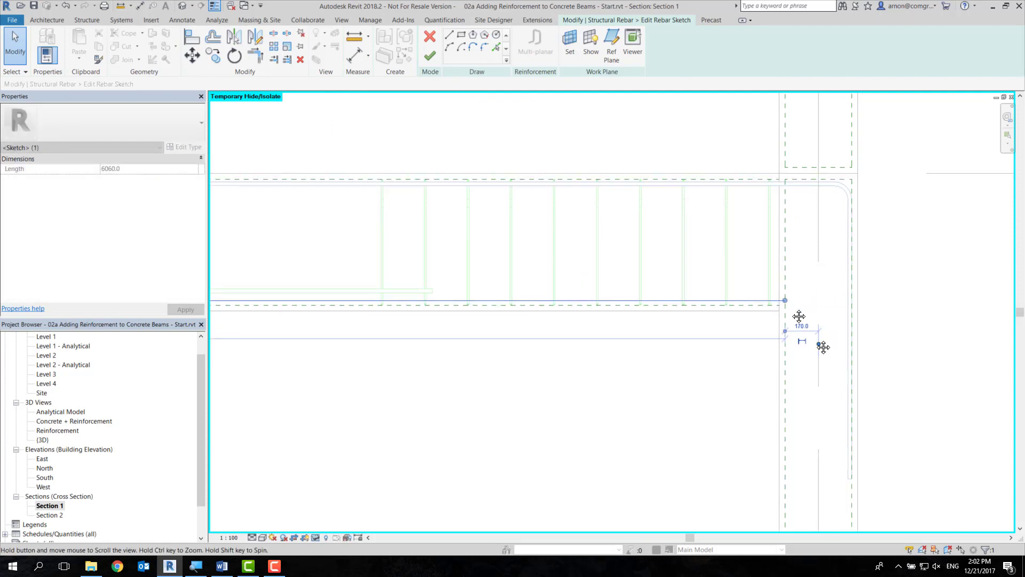
{"action": "middle_click_drag", "start_coordinate": [819, 345], "coordinate": [521, 127]}
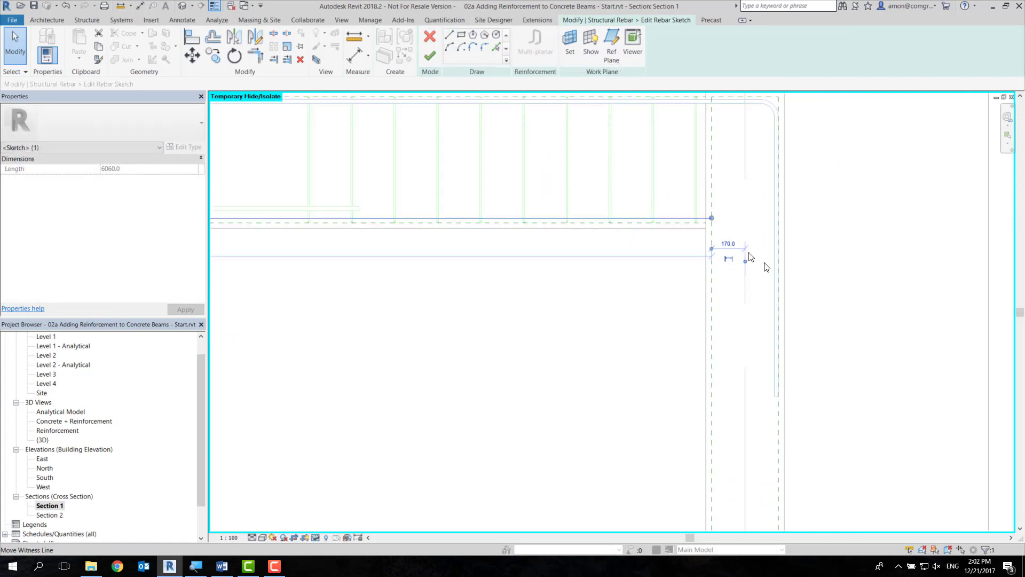
{"action": "left_click_drag", "start_coordinate": [715, 224], "coordinate": [714, 222]}
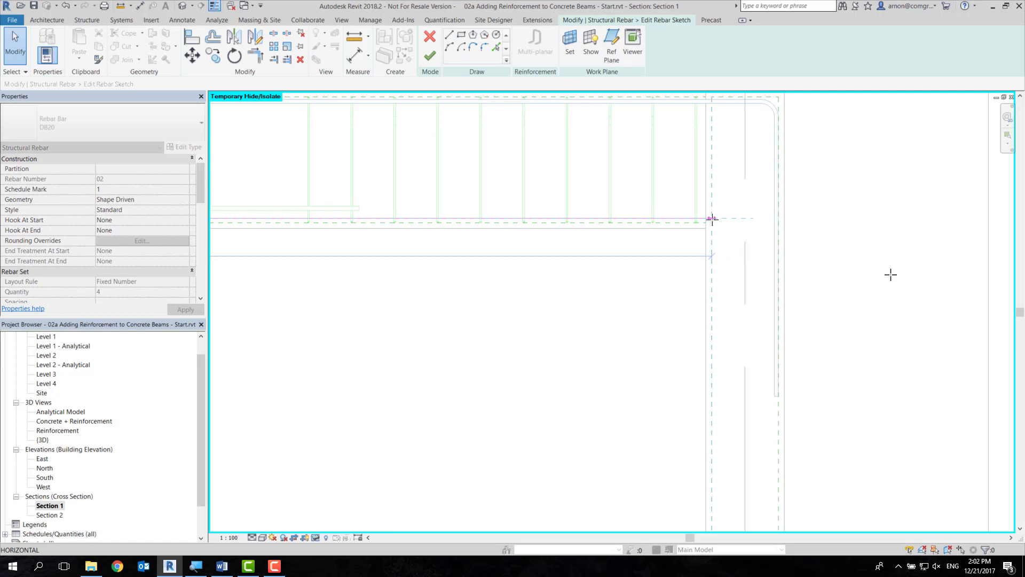
Step: Draw a vertical leg down into the right-hand column and finish the sketch
{"action": "left_click", "coordinate": [449, 34]}
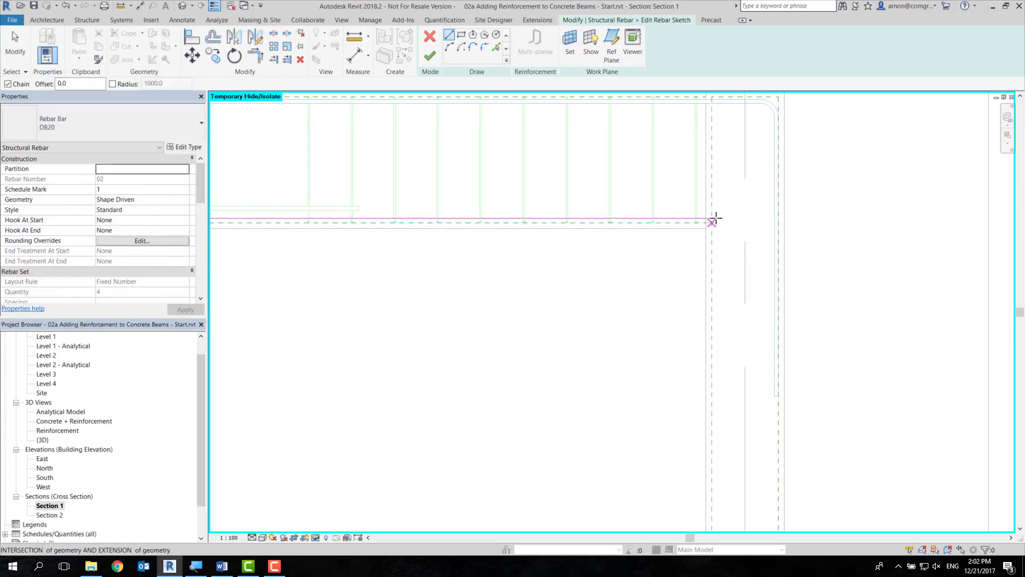
{"action": "left_click", "coordinate": [712, 215]}
{"action": "scroll", "coordinate": [710, 222], "scroll_direction": "up", "scroll_amount": 2}
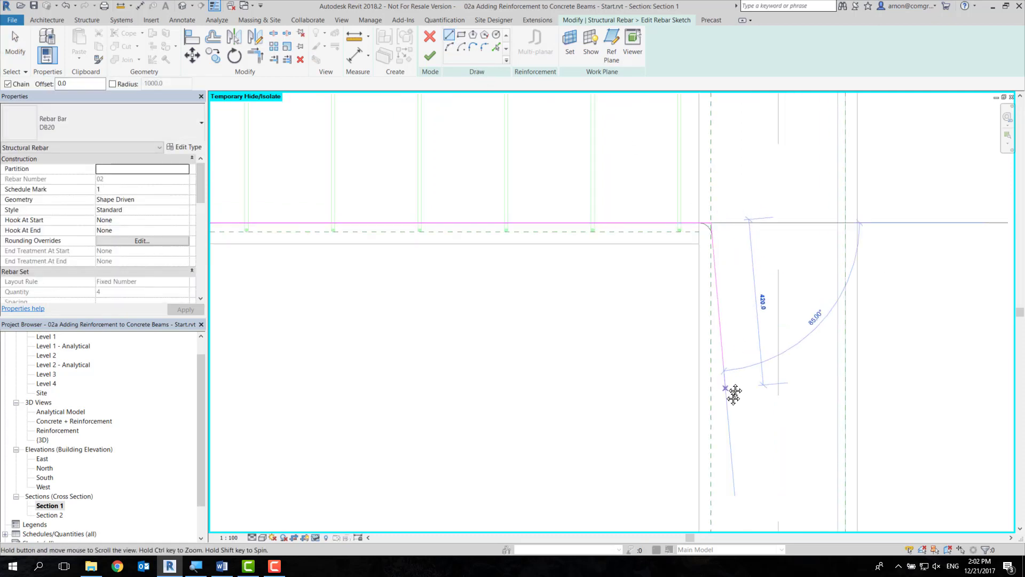
{"action": "scroll", "coordinate": [726, 374], "scroll_direction": "up", "scroll_amount": 2}
{"action": "scroll", "coordinate": [712, 319], "scroll_direction": "down", "scroll_amount": 1}
{"action": "left_click", "coordinate": [703, 355]}
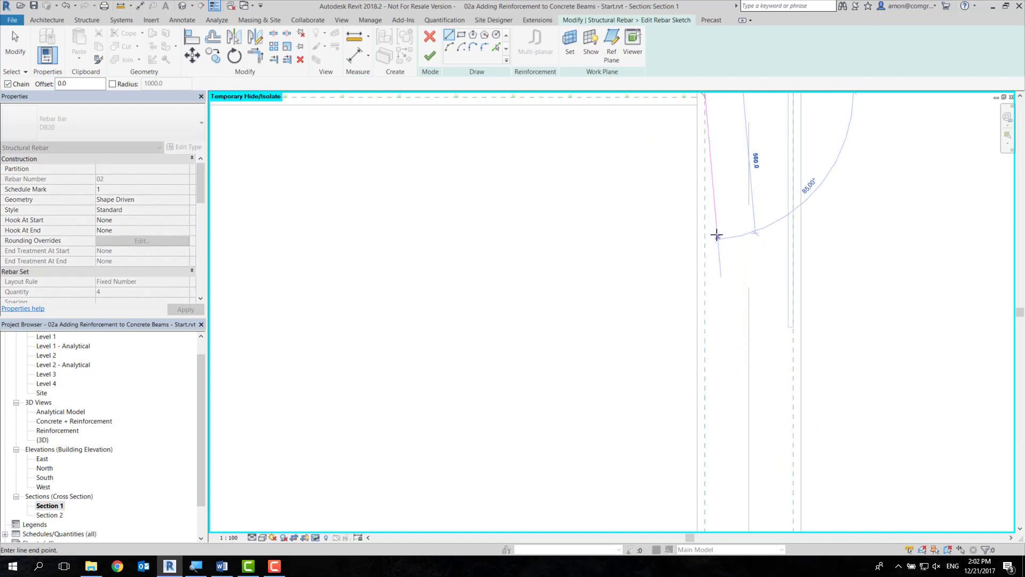
{"action": "left_click", "coordinate": [704, 330]}
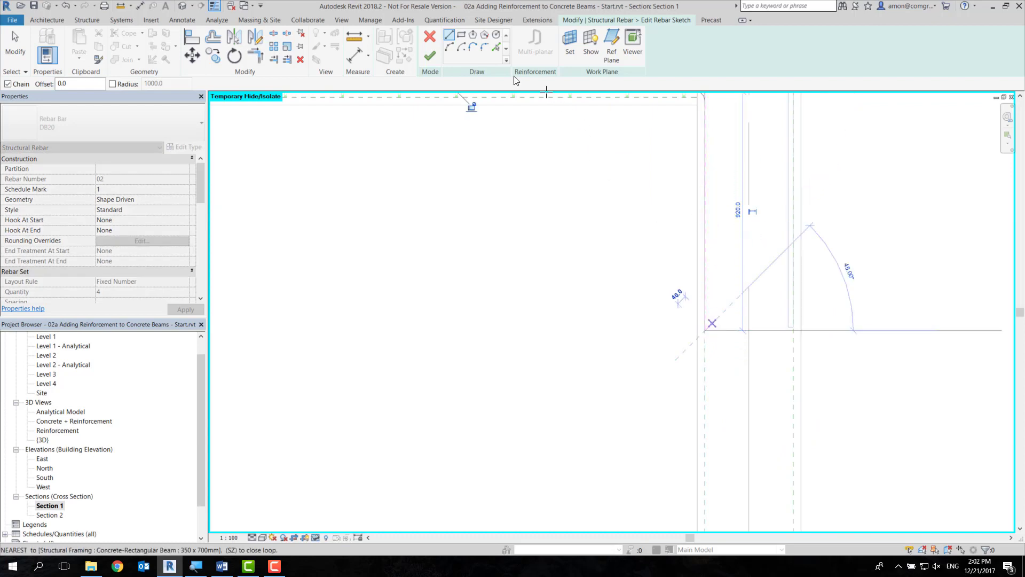
{"action": "scroll", "coordinate": [606, 305], "scroll_direction": "down", "scroll_amount": 2}
{"action": "middle_click_drag", "start_coordinate": [606, 305], "coordinate": [595, 426]}
{"action": "key", "text": "Escape"}
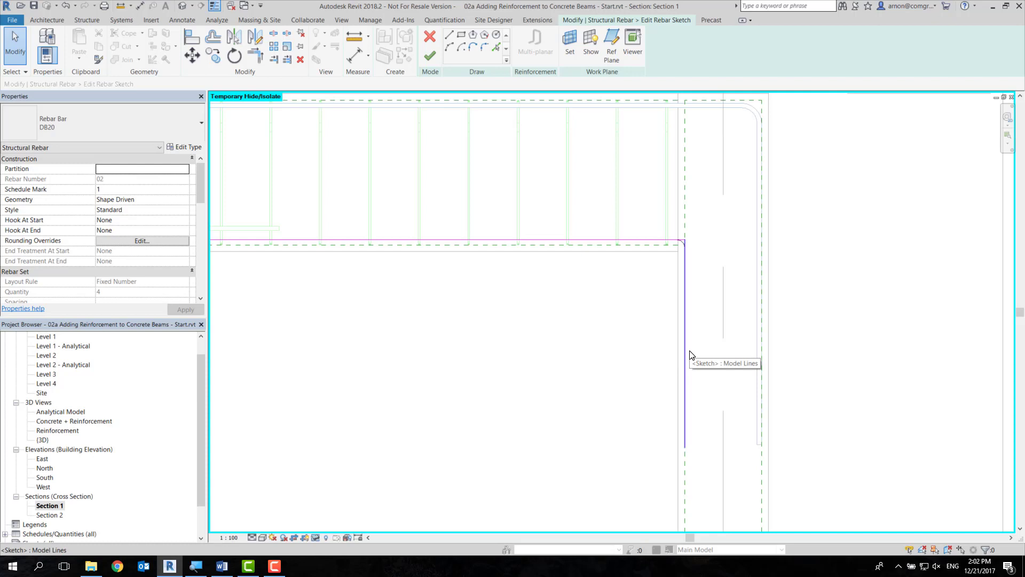
{"action": "left_click", "coordinate": [434, 59]}
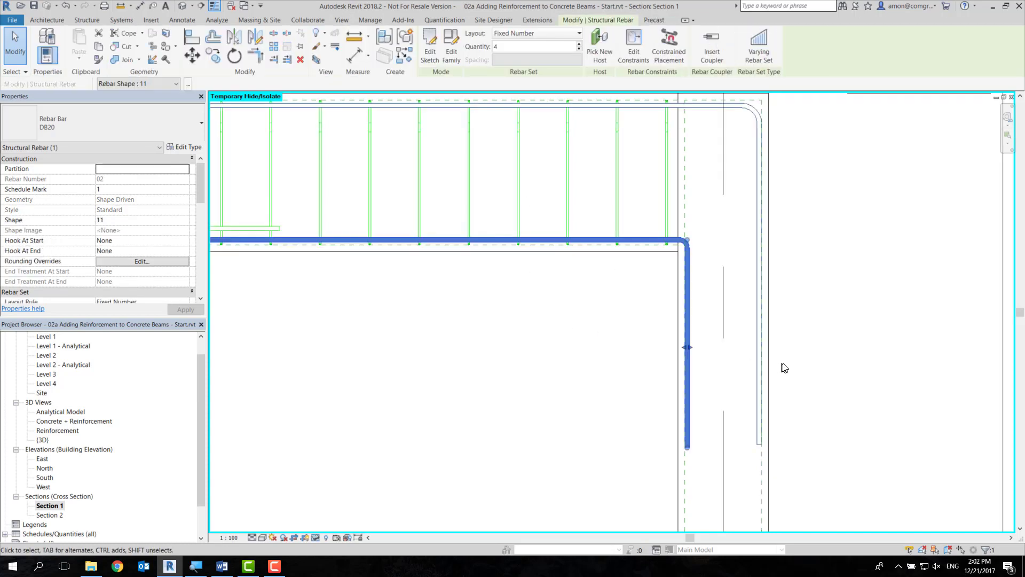
Step: Inspect the bent bars in the Concrete + Reinforcement 3D view, then return to Section 1
{"action": "scroll", "coordinate": [806, 347], "scroll_direction": "down", "scroll_amount": 3}
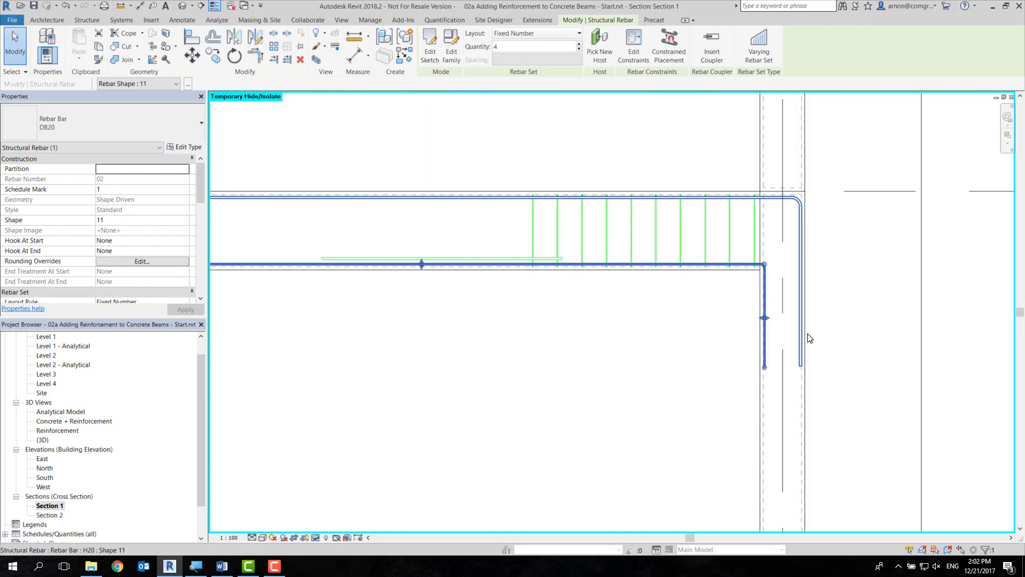
{"action": "scroll", "coordinate": [814, 339], "scroll_direction": "down", "scroll_amount": 1}
{"action": "scroll", "coordinate": [644, 387], "scroll_direction": "down", "scroll_amount": 2}
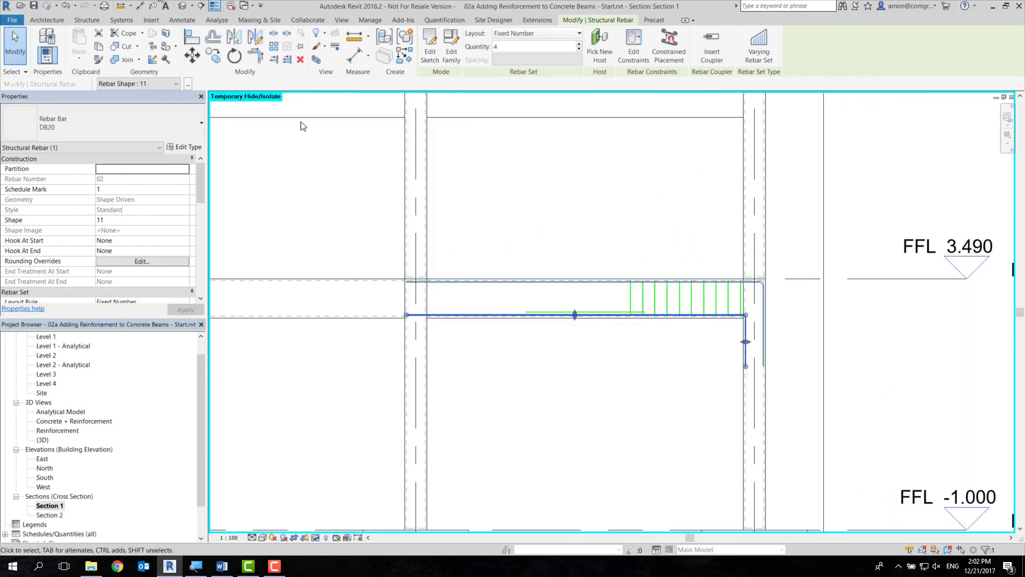
{"action": "double_click", "coordinate": [75, 421]}
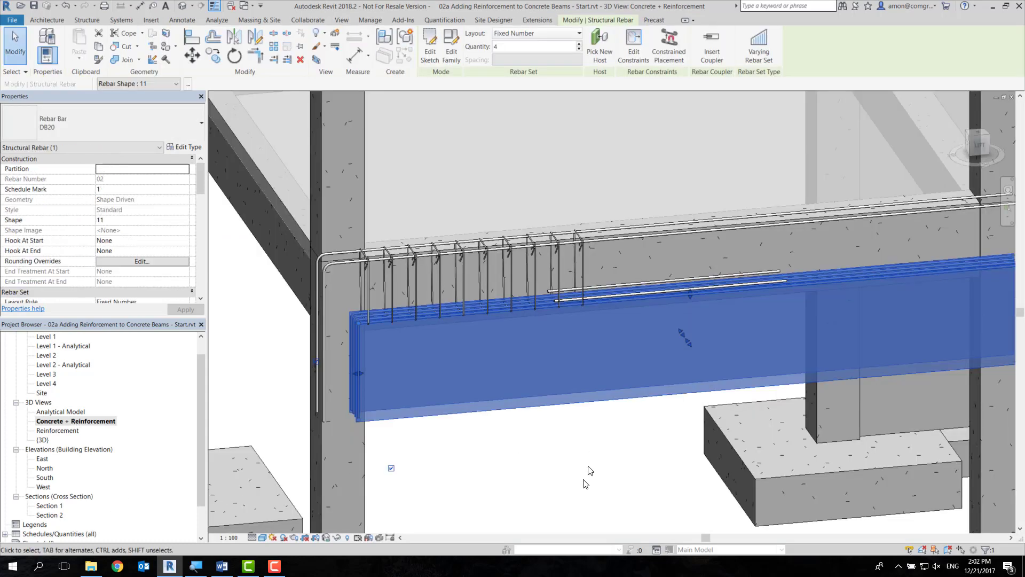
{"action": "left_click", "coordinate": [581, 501]}
{"action": "mouse_move", "coordinate": [517, 432]}
{"action": "middle_mouse_down", "text": "shift"}
{"action": "mouse_move", "coordinate": [428, 464]}
{"action": "mouse_move", "coordinate": [382, 383]}
{"action": "mouse_move", "coordinate": [577, 395]}
{"action": "middle_mouse_up", "text": "shift"}
{"action": "mouse_move", "coordinate": [570, 410]}
{"action": "middle_mouse_down", "text": "shift"}
{"action": "mouse_move", "coordinate": [455, 426]}
{"action": "mouse_move", "coordinate": [418, 460]}
{"action": "mouse_move", "coordinate": [450, 458]}
{"action": "mouse_move", "coordinate": [422, 438]}
{"action": "mouse_move", "coordinate": [544, 411]}
{"action": "mouse_move", "coordinate": [624, 419]}
{"action": "mouse_move", "coordinate": [187, 417]}
{"action": "middle_mouse_up", "text": "shift"}
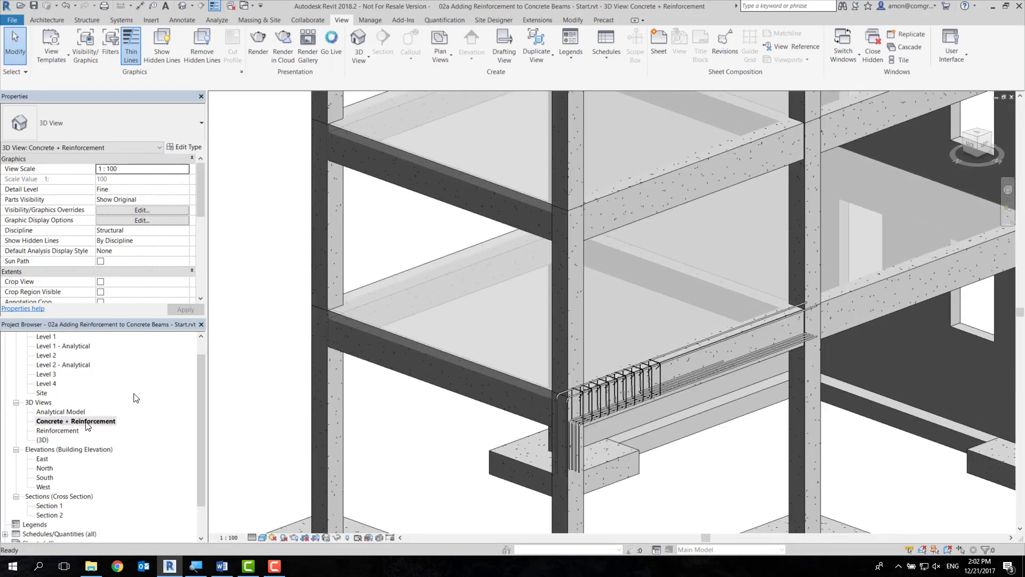
{"action": "scroll", "coordinate": [42, 427], "scroll_direction": "up", "scroll_amount": 1}
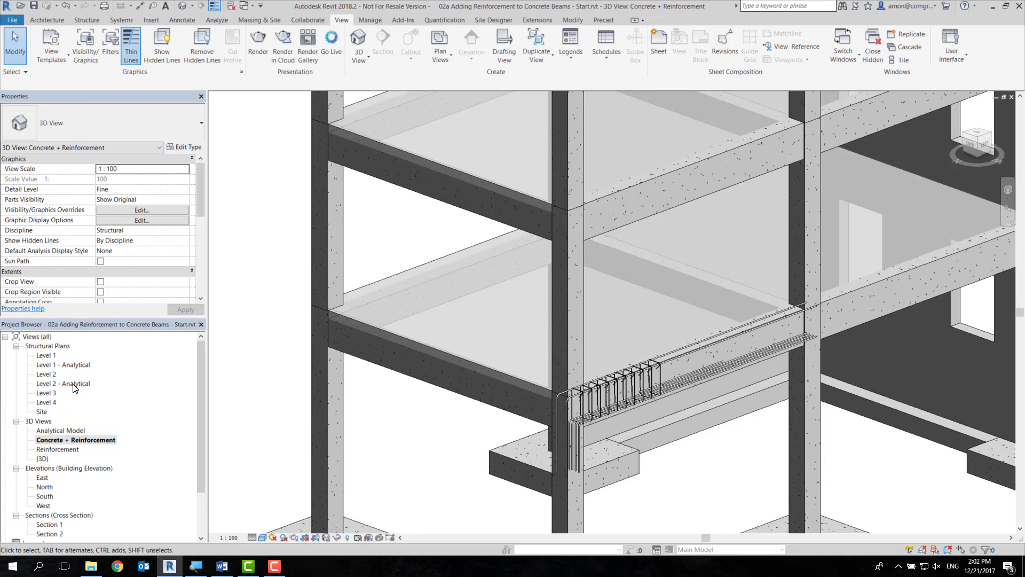
{"action": "double_click", "coordinate": [53, 524]}
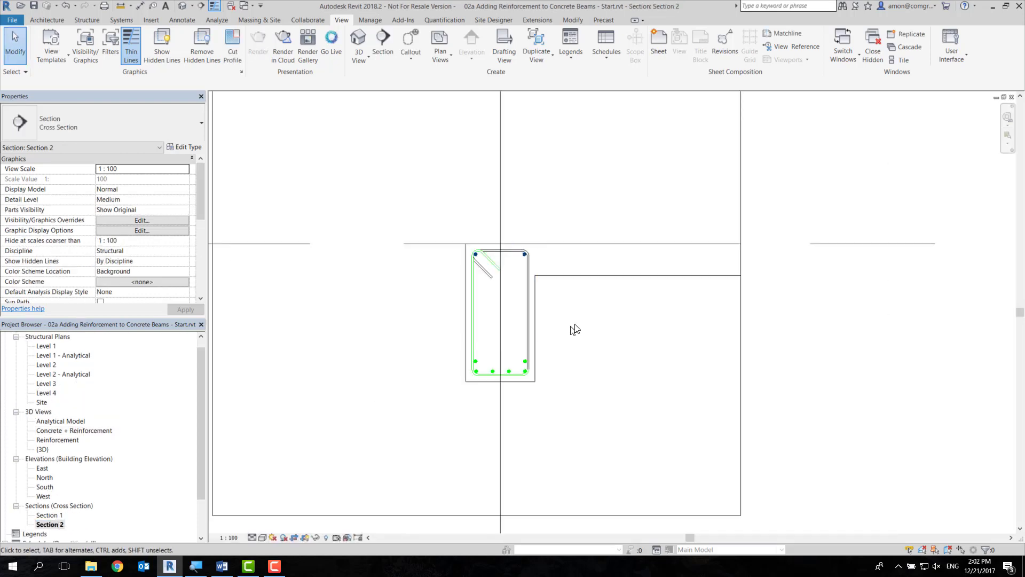
{"action": "double_click", "coordinate": [49, 515]}
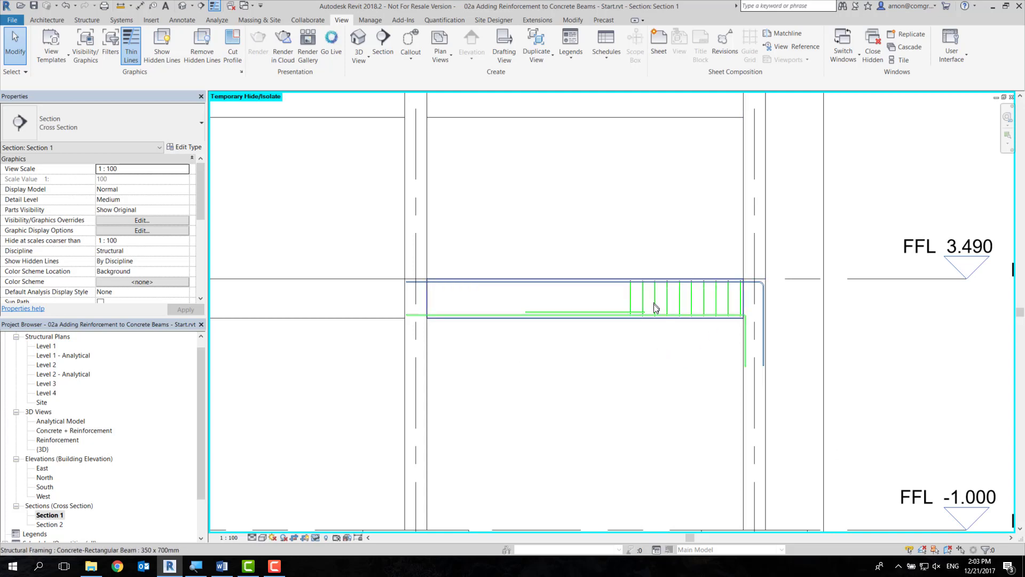
Step: Lay out the stirrup set at Maximum Spacing of 150 mm, giving 39 stirrups
{"action": "left_click", "coordinate": [655, 307]}
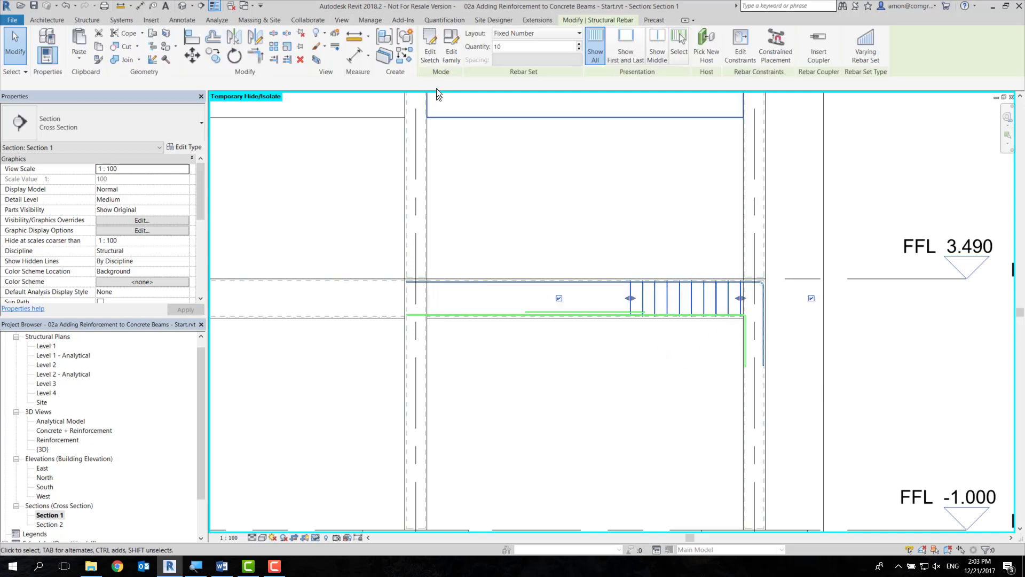
{"action": "left_click", "coordinate": [561, 35]}
{"action": "left_click", "coordinate": [549, 81]}
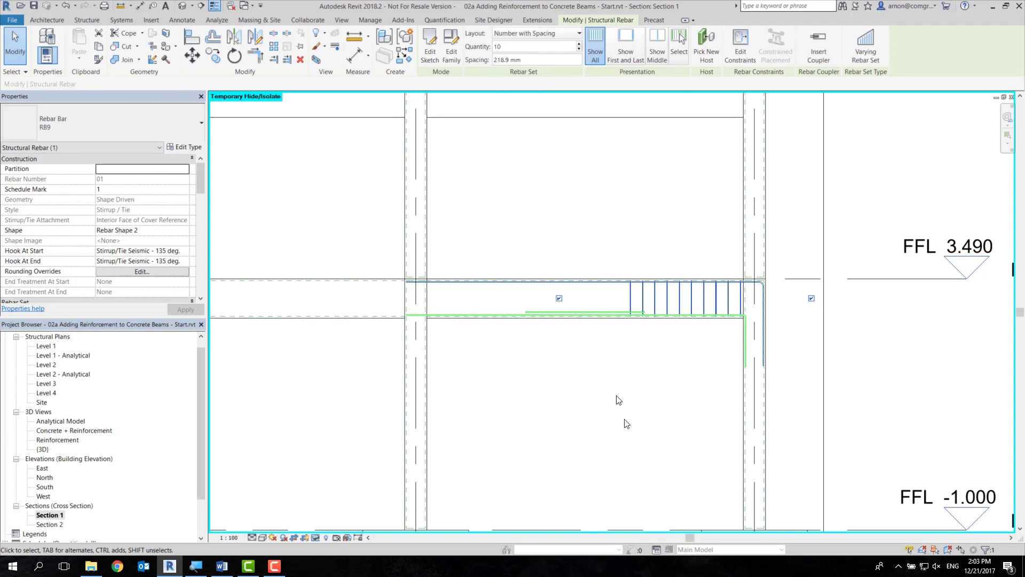
{"action": "left_click", "coordinate": [555, 33]}
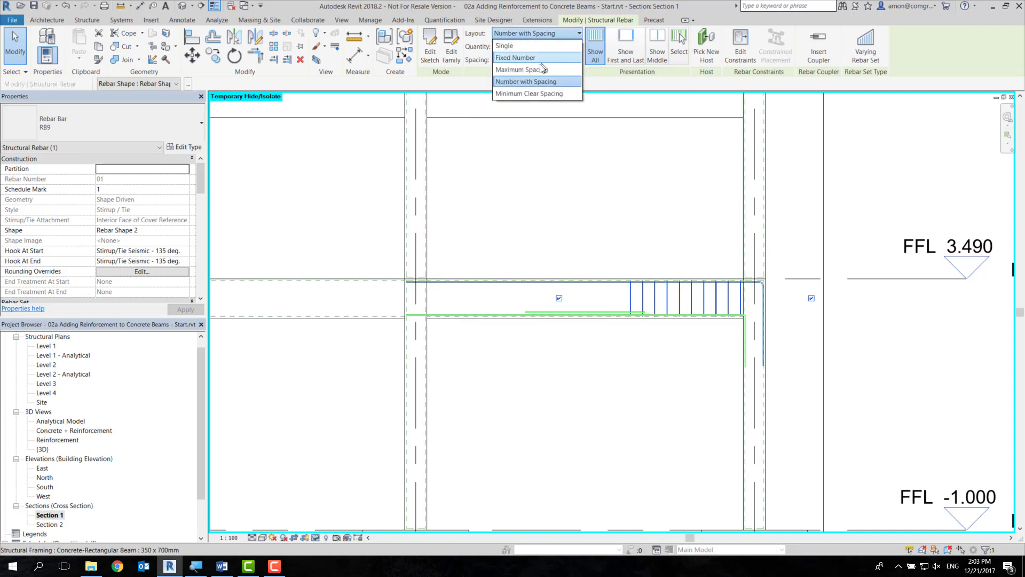
{"action": "left_click", "coordinate": [542, 70]}
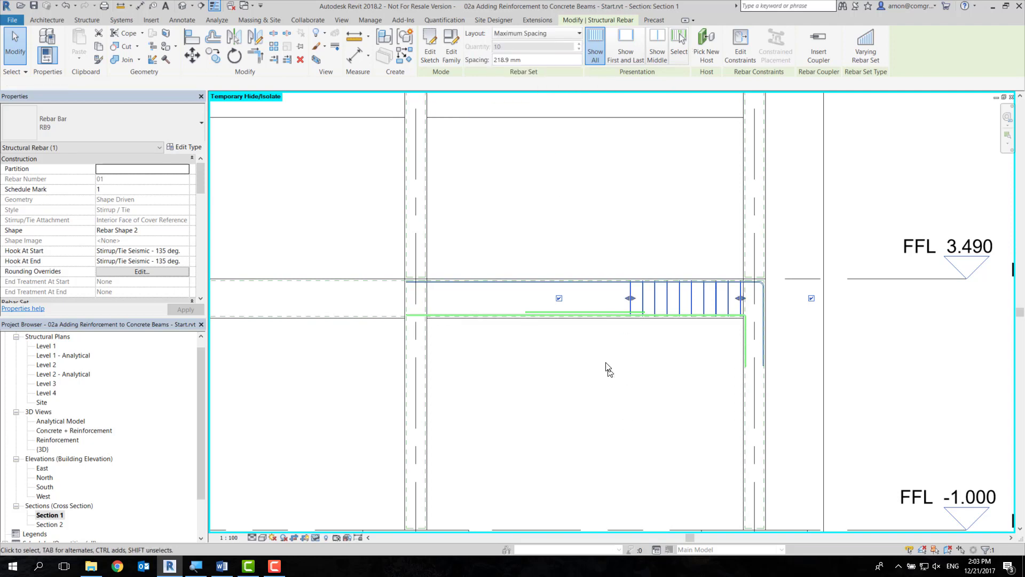
{"action": "left_click", "coordinate": [564, 34]}
{"action": "left_click", "coordinate": [546, 44]}
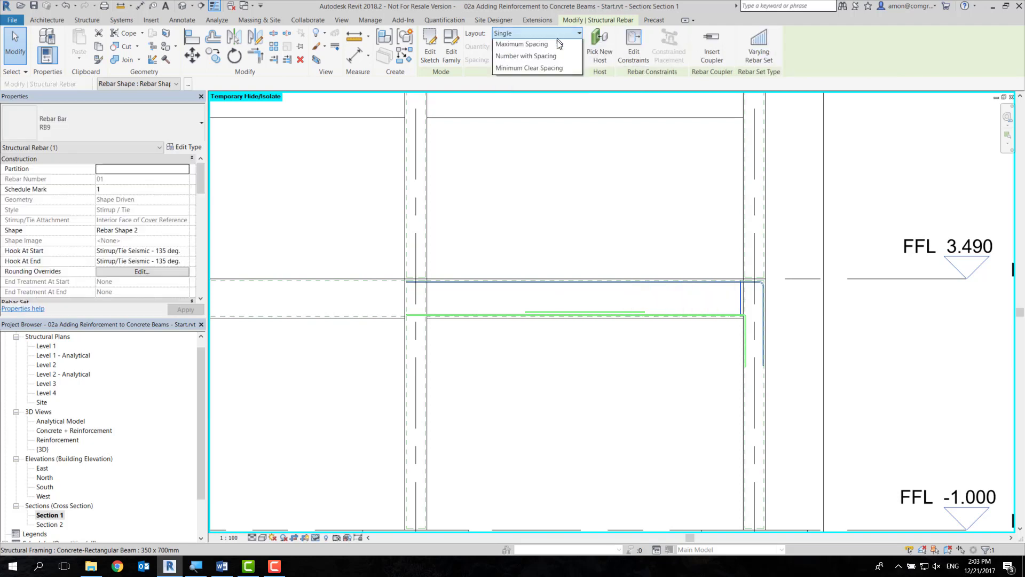
{"action": "left_click", "coordinate": [545, 72]}
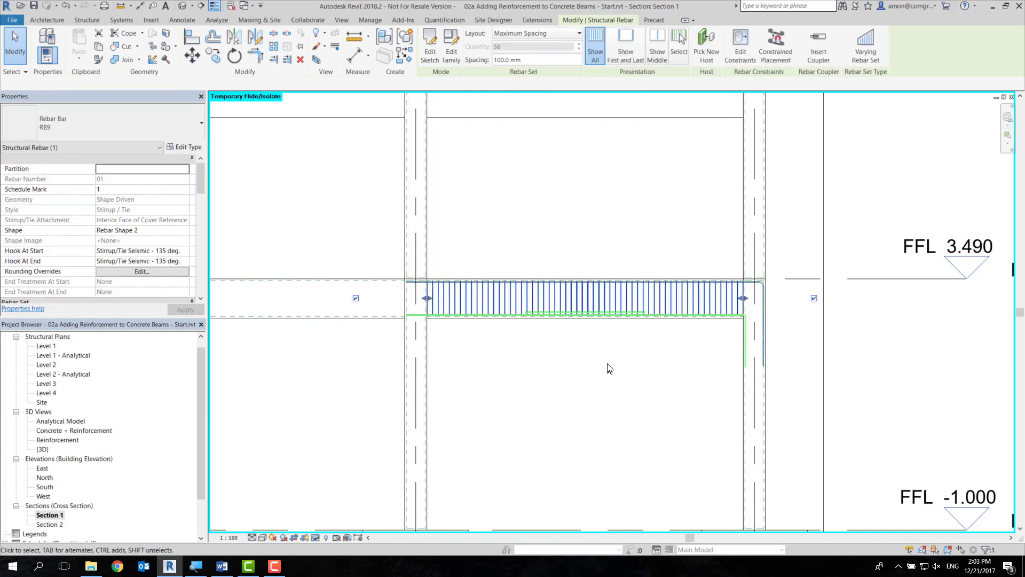
{"action": "left_click", "coordinate": [548, 59]}
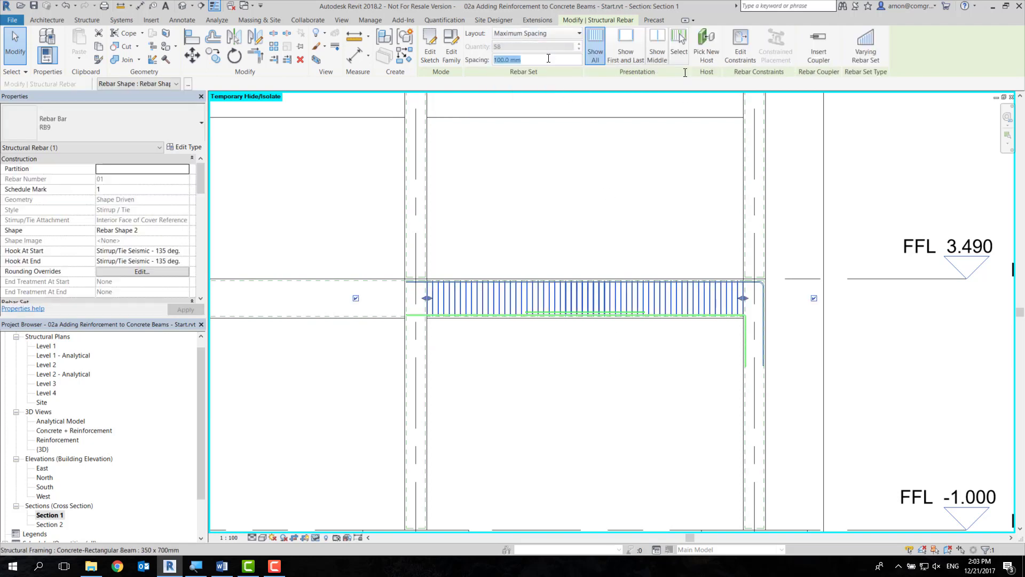
{"action": "type", "text": "150"}
{"action": "key", "text": "Return"}
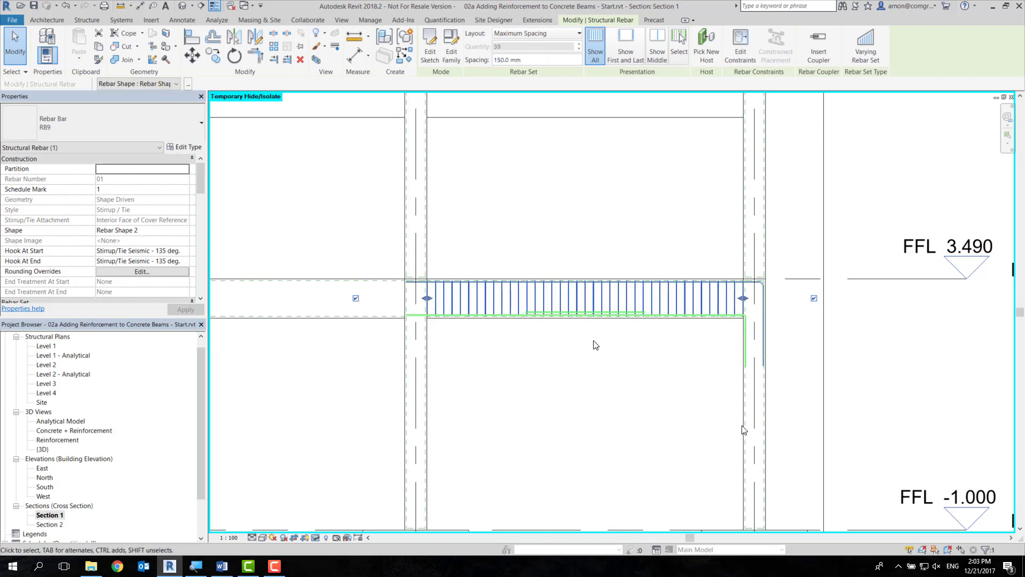
Step: Pull back the top longitudinal bar's left end in its sketch so it stops at the left column
{"action": "left_click", "coordinate": [595, 344]}
{"action": "scroll", "coordinate": [418, 292], "scroll_direction": "up", "scroll_amount": 1}
{"action": "scroll", "coordinate": [419, 291], "scroll_direction": "up", "scroll_amount": 1}
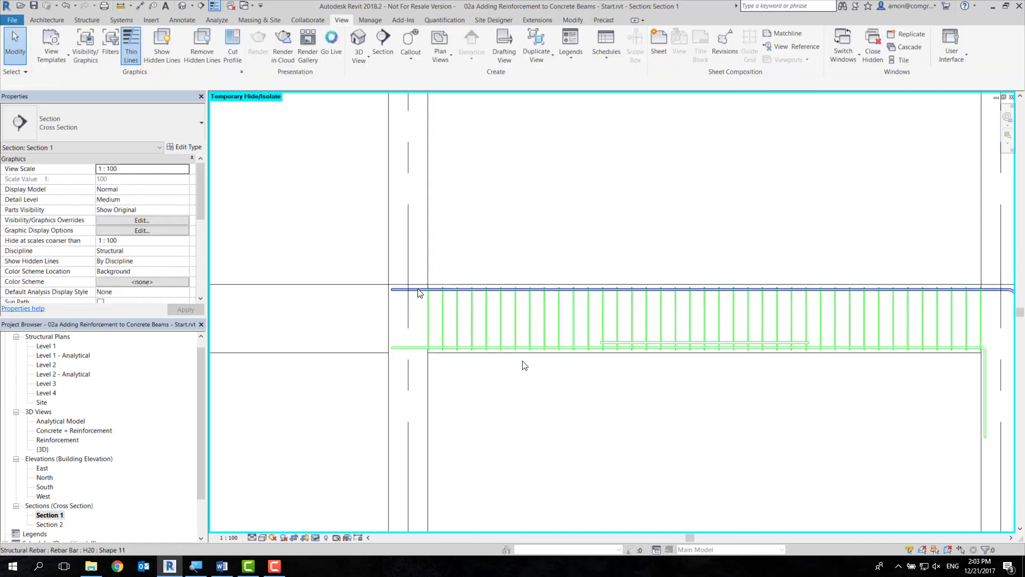
{"action": "left_click", "coordinate": [419, 292]}
{"action": "left_click", "coordinate": [481, 53]}
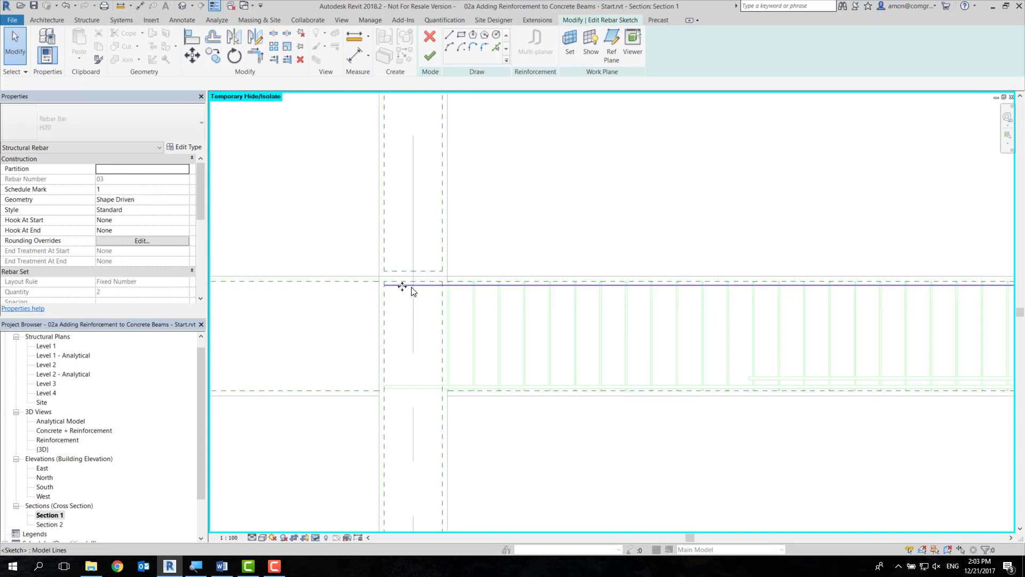
{"action": "left_click_drag", "start_coordinate": [411, 291], "coordinate": [423, 290]}
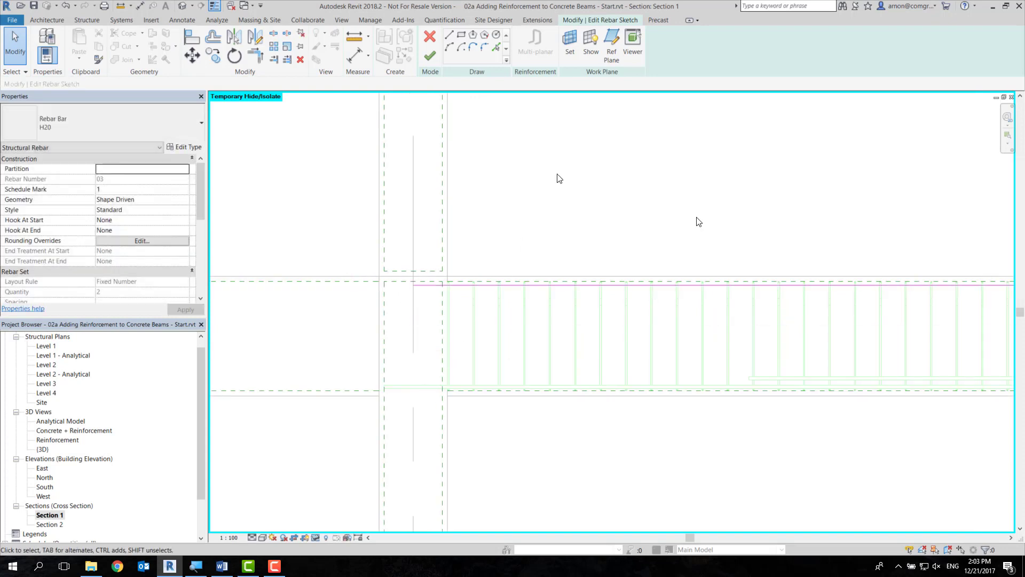
{"action": "left_click", "coordinate": [429, 55]}
Step: Pull the bottom bar's left end into the column, shortening it to 5900
{"action": "left_click", "coordinate": [428, 388]}
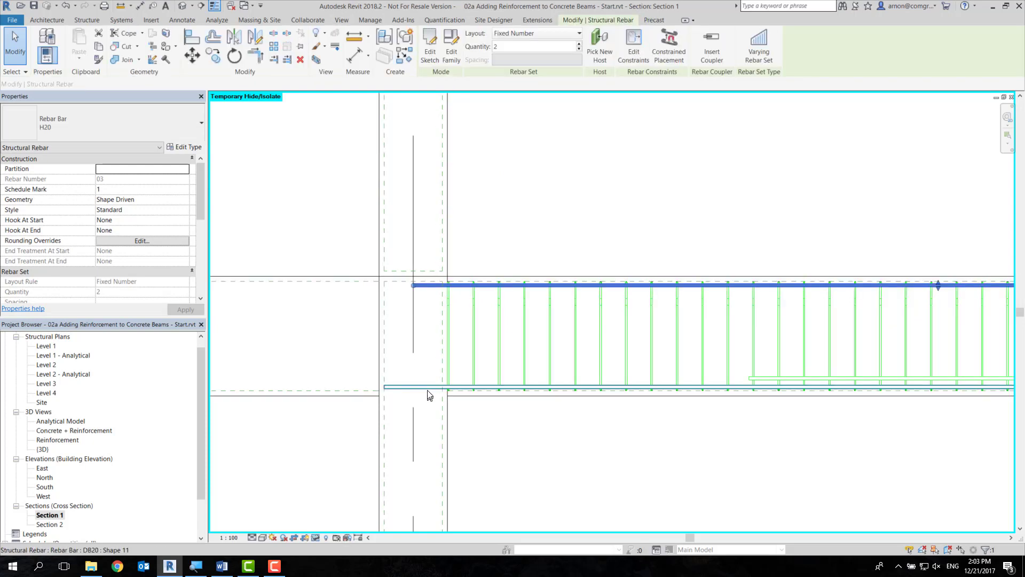
{"action": "double_click", "coordinate": [428, 388]}
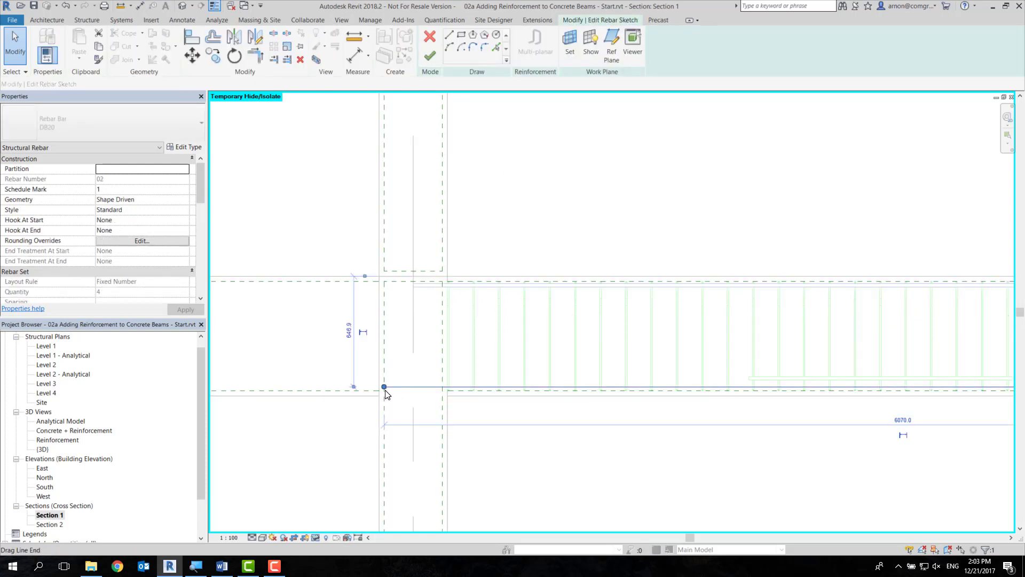
{"action": "mouse_move", "coordinate": [384, 387]}
{"action": "left_mouse_down"}
{"action": "mouse_move", "coordinate": [422, 389]}
{"action": "mouse_move", "coordinate": [414, 387]}
{"action": "left_mouse_up"}
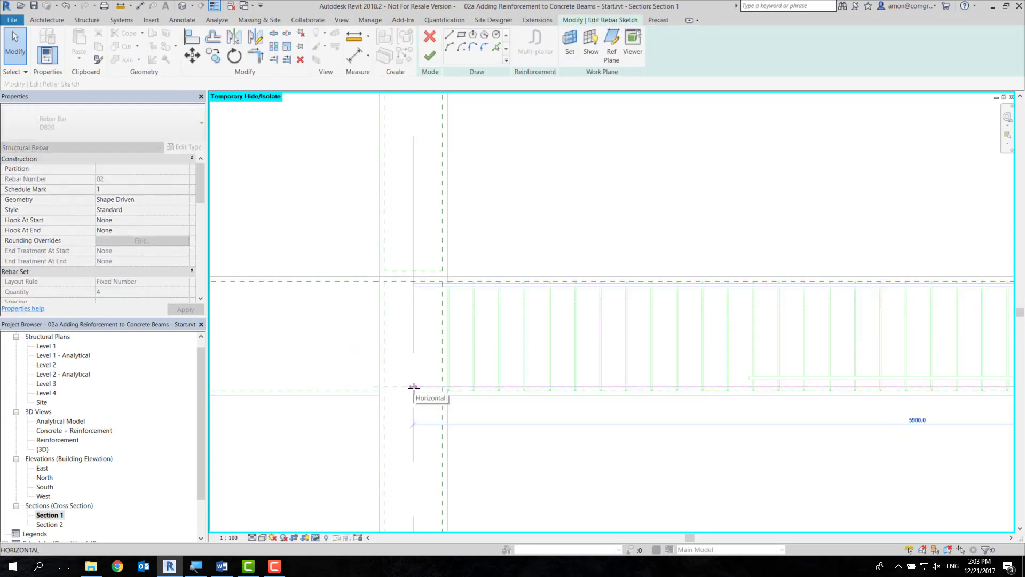
{"action": "left_click", "coordinate": [430, 56]}
{"action": "scroll", "coordinate": [527, 320], "scroll_direction": "down", "scroll_amount": 2}
Step: Mirror-copy the beam's stirrups and bars about a vertical axis on grid B into the neighbouring bay
{"action": "scroll", "coordinate": [458, 339], "scroll_direction": "down", "scroll_amount": 2}
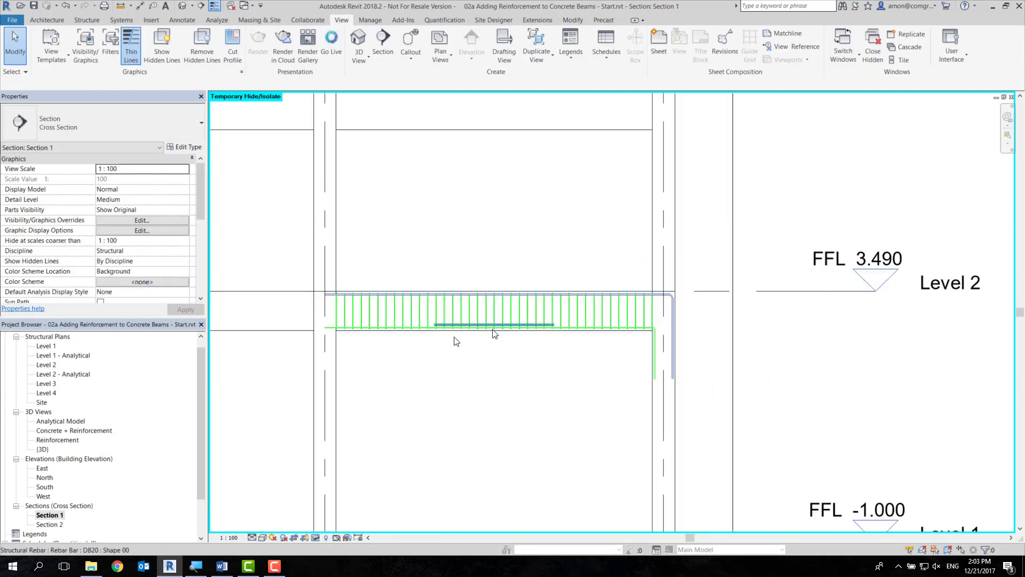
{"action": "left_click_drag", "start_coordinate": [293, 260], "coordinate": [708, 386]}
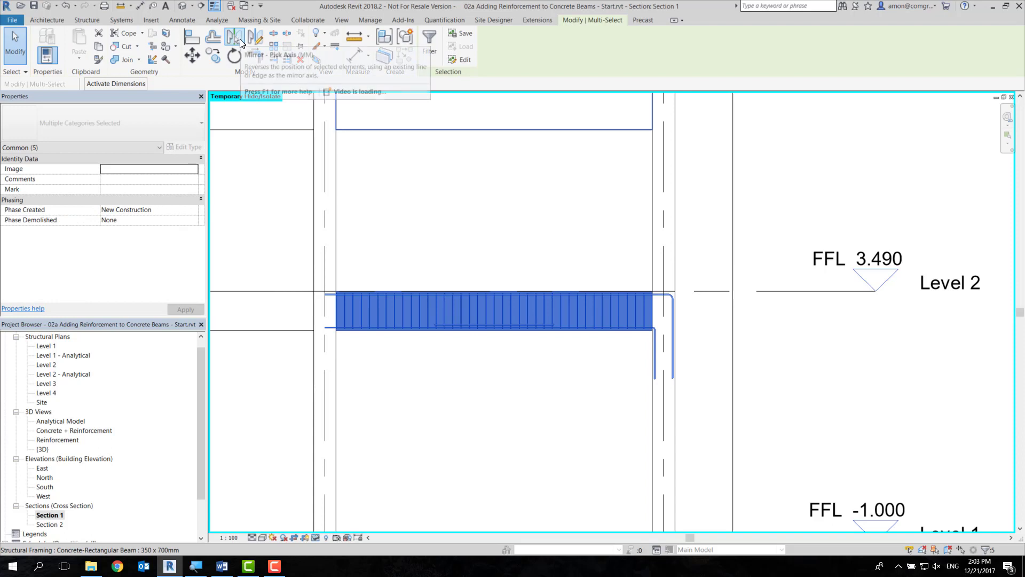
{"action": "left_click", "coordinate": [256, 39]}
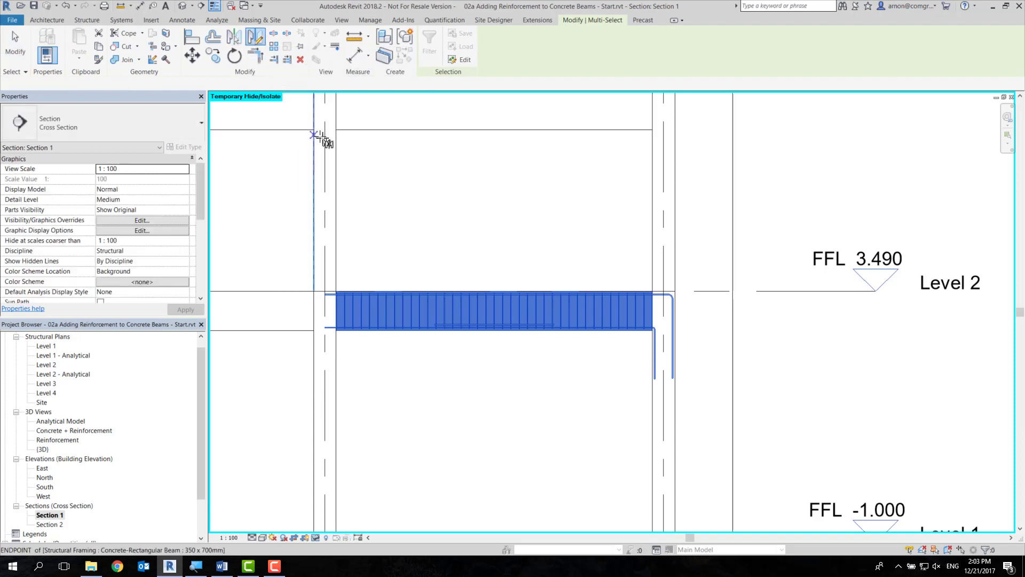
{"action": "left_click", "coordinate": [324, 135]}
{"action": "left_click", "coordinate": [394, 400]}
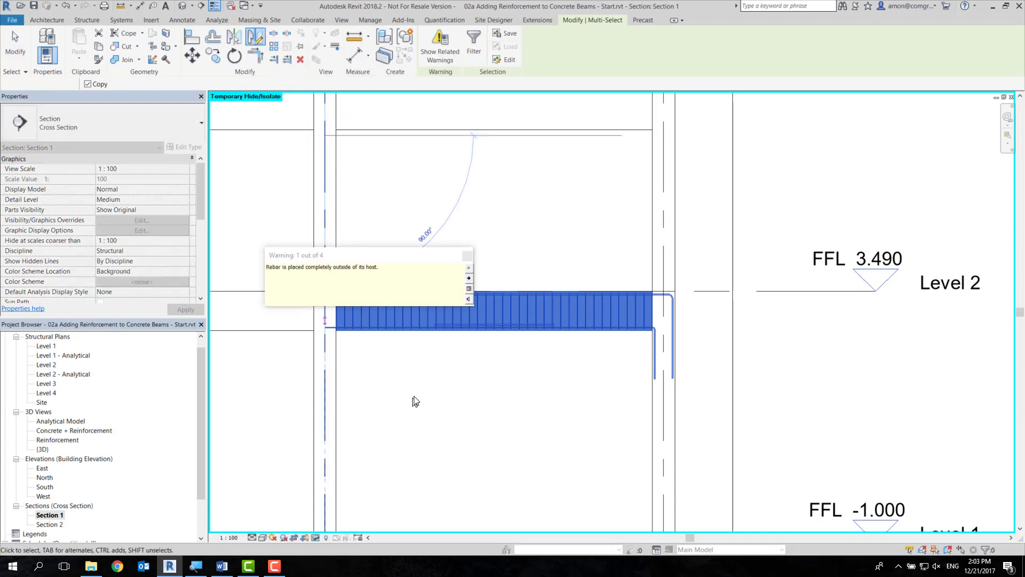
{"action": "left_click", "coordinate": [470, 248]}
{"action": "scroll", "coordinate": [709, 327], "scroll_direction": "down", "scroll_amount": 3}
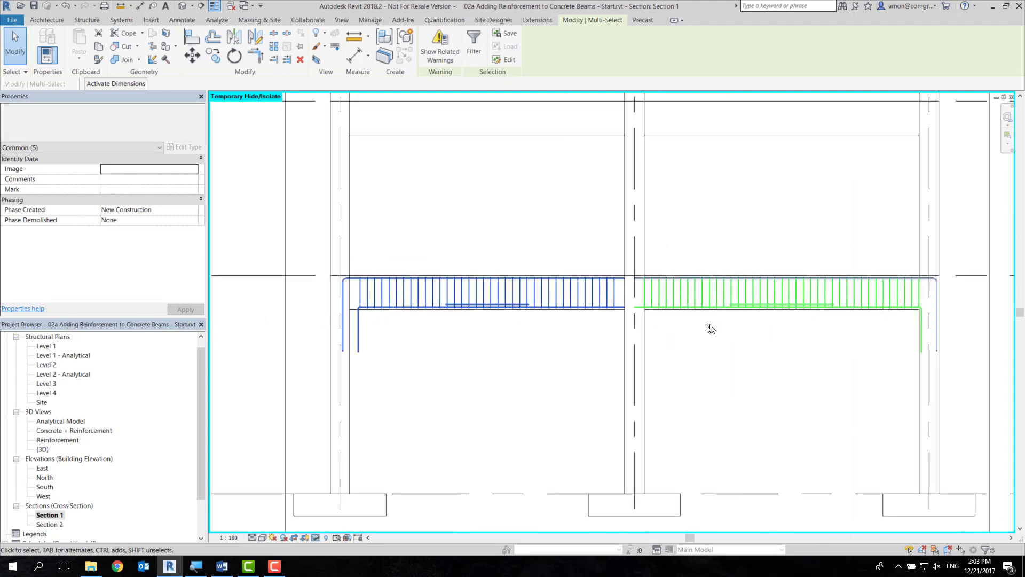
{"action": "scroll", "coordinate": [481, 265], "scroll_direction": "down", "scroll_amount": 2}
{"action": "key", "text": "Escape"}
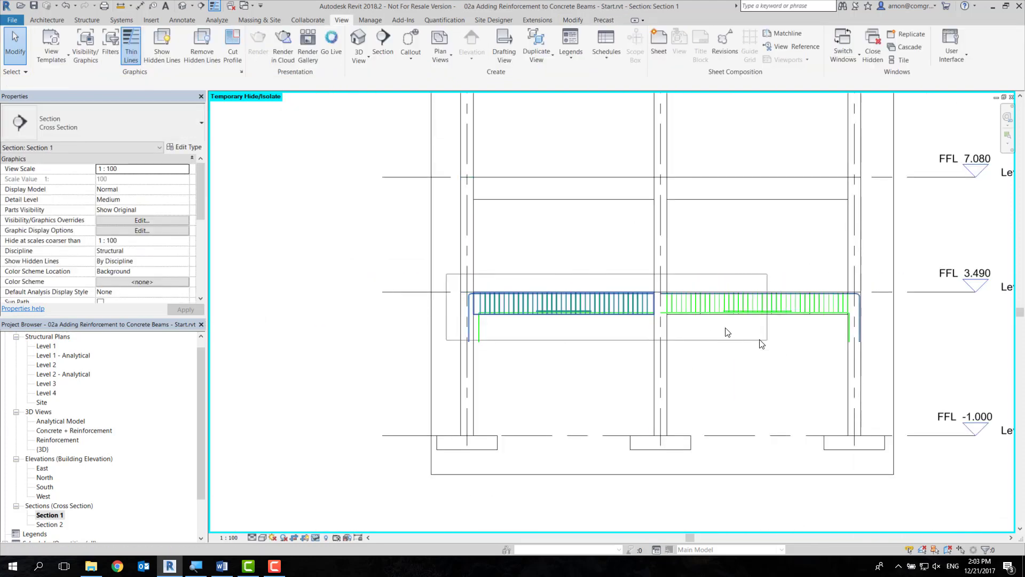
{"action": "left_click", "coordinate": [412, 252]}
{"action": "scroll", "coordinate": [612, 297], "scroll_direction": "up", "scroll_amount": 2}
Step: Select and inspect the left Level 2 beam, then clear the selection
{"action": "key", "text": "Escape"}
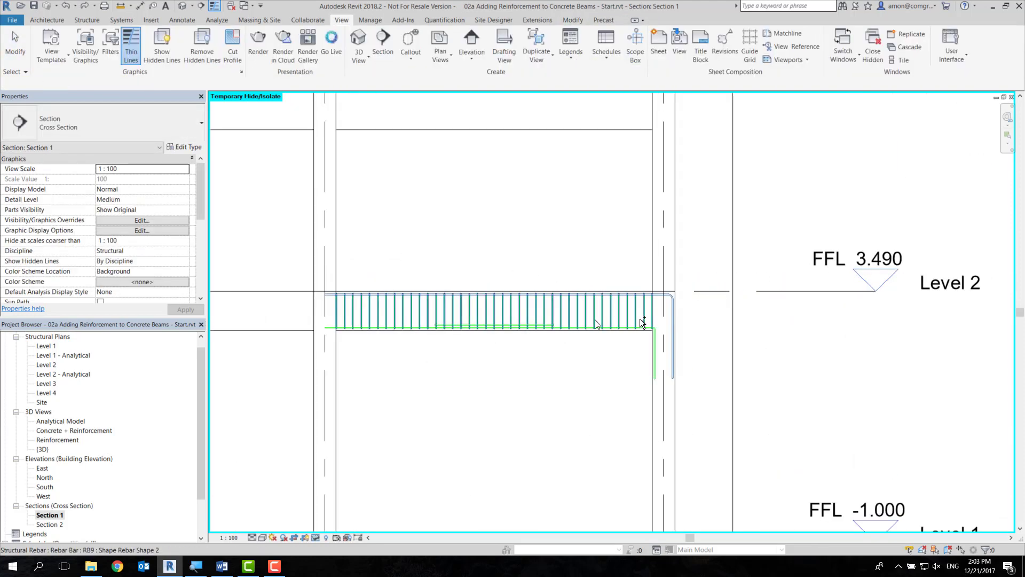
{"action": "scroll", "coordinate": [639, 319], "scroll_direction": "down", "scroll_amount": 1}
{"action": "scroll", "coordinate": [339, 280], "scroll_direction": "down", "scroll_amount": 2}
{"action": "left_click", "coordinate": [339, 280]}
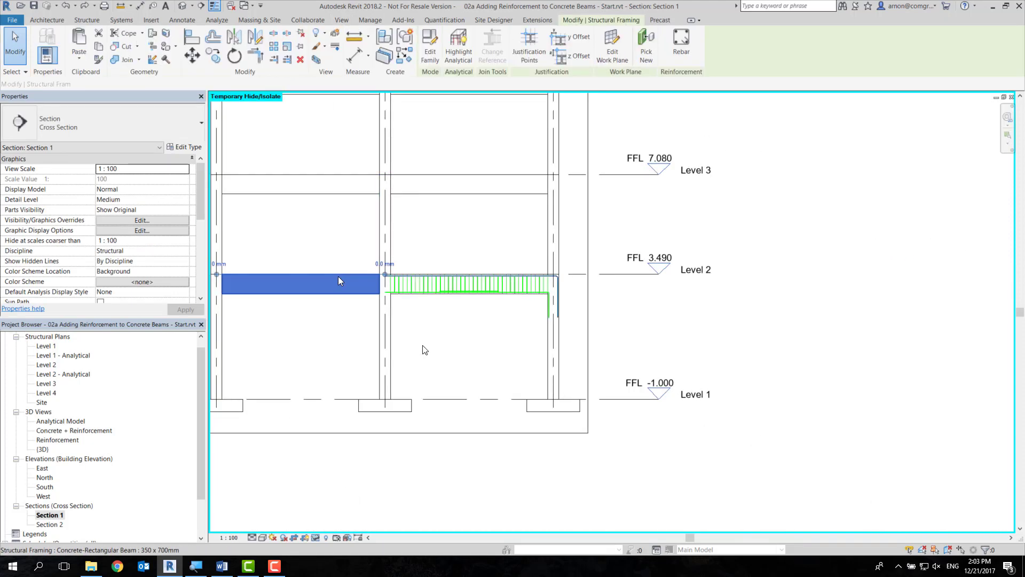
{"action": "scroll", "coordinate": [430, 350], "scroll_direction": "down", "scroll_amount": 1}
{"action": "scroll", "coordinate": [432, 350], "scroll_direction": "up", "scroll_amount": 2}
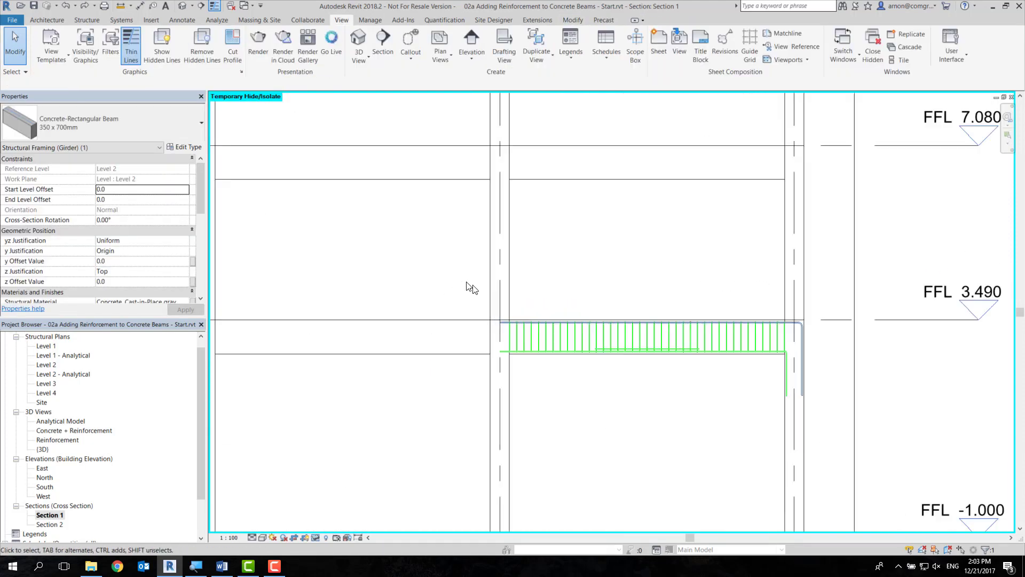
{"action": "key", "text": "Escape"}
Step: Mirror-copy the right Level 2 beam's rebar across grid B into the left bay
{"action": "left_click_drag", "start_coordinate": [473, 299], "coordinate": [837, 416]}
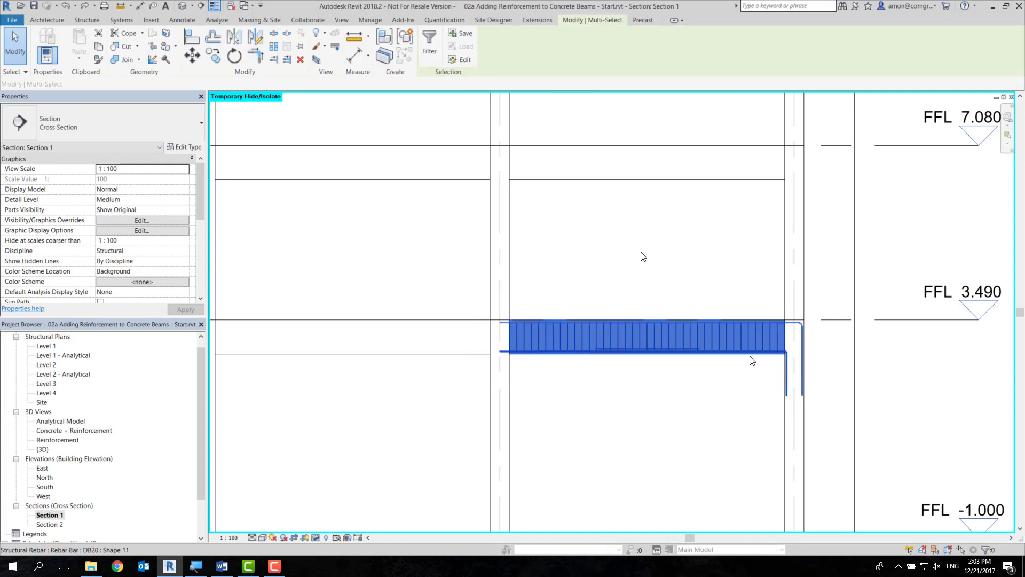
{"action": "left_click", "coordinate": [256, 38]}
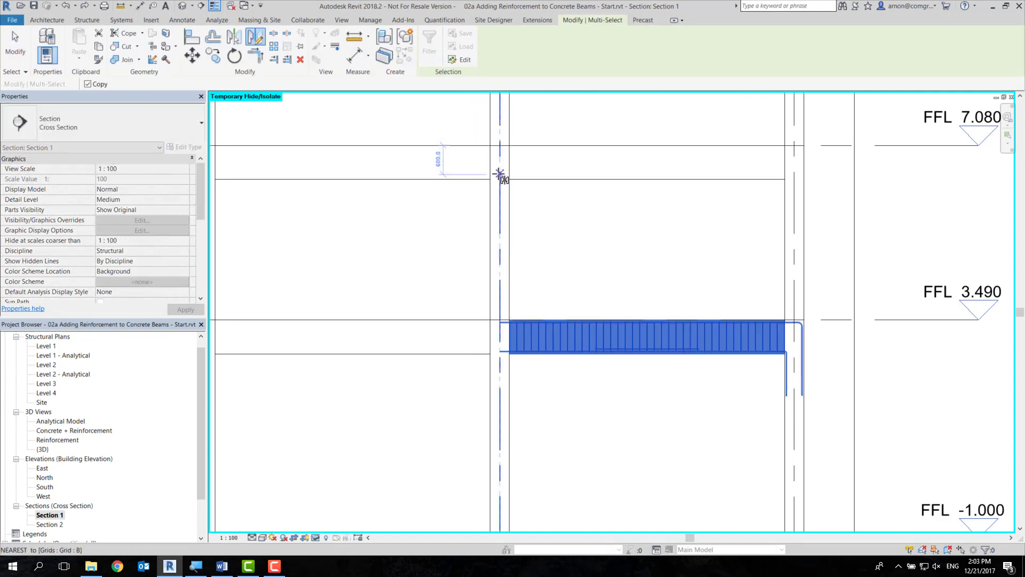
{"action": "left_click", "coordinate": [499, 174]}
{"action": "scroll", "coordinate": [499, 205], "scroll_direction": "down", "scroll_amount": 2}
{"action": "left_click", "coordinate": [500, 250]}
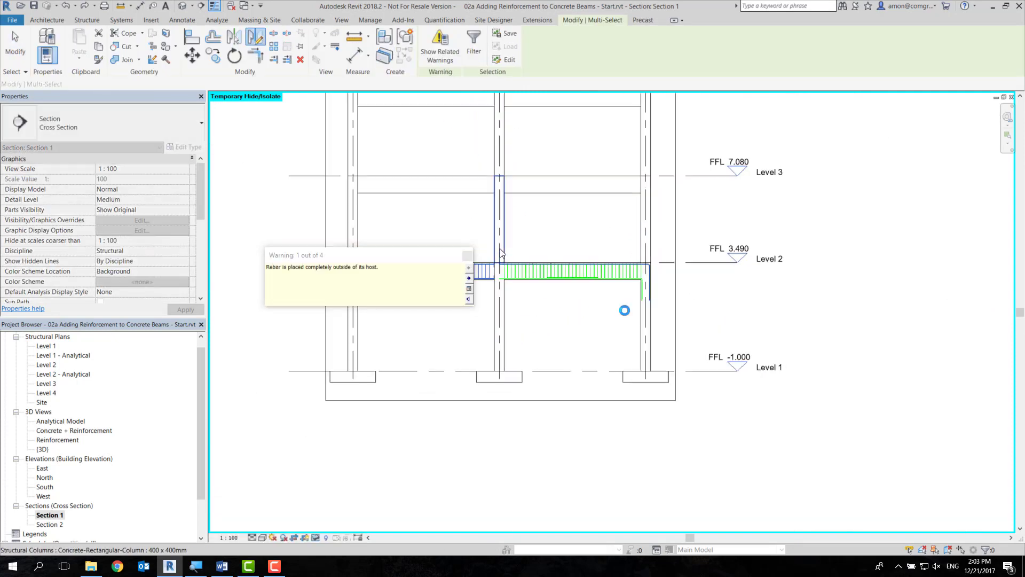
Step: Inspect the mirrored rebar at the left beam end and undo the copy
{"action": "scroll", "coordinate": [355, 283], "scroll_direction": "up", "scroll_amount": 2}
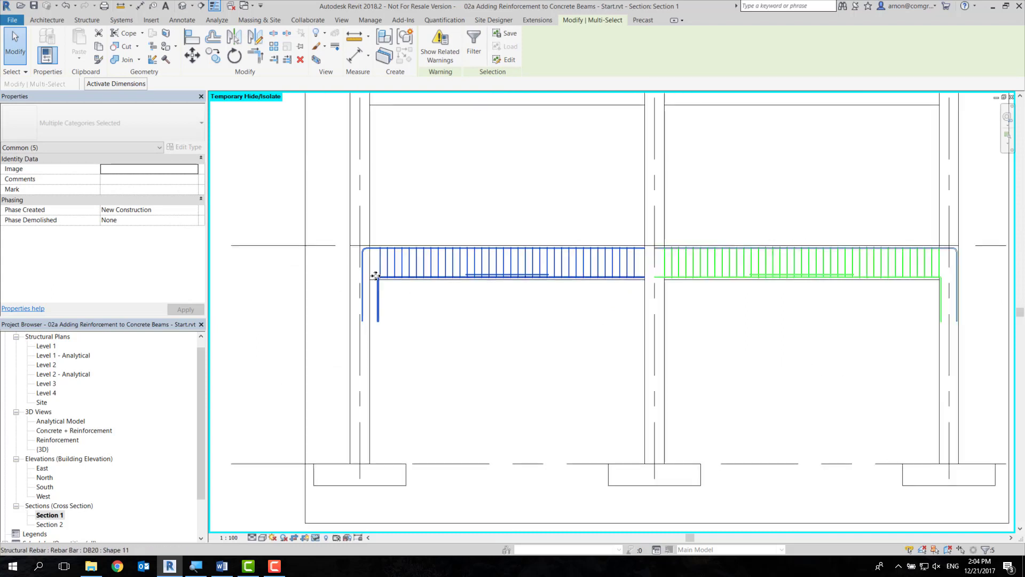
{"action": "scroll", "coordinate": [373, 279], "scroll_direction": "up", "scroll_amount": 3}
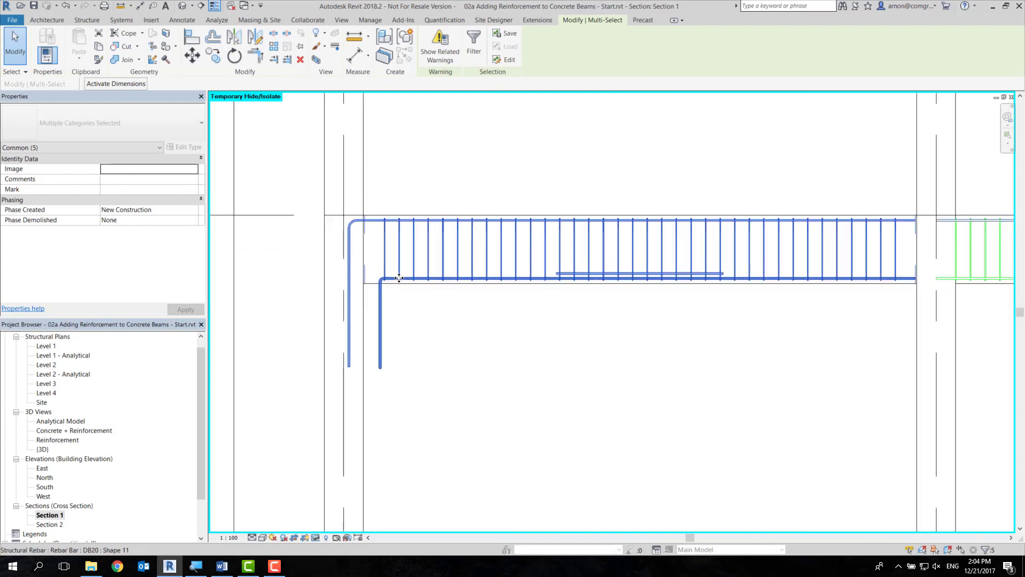
{"action": "scroll", "coordinate": [531, 327], "scroll_direction": "down", "scroll_amount": 2}
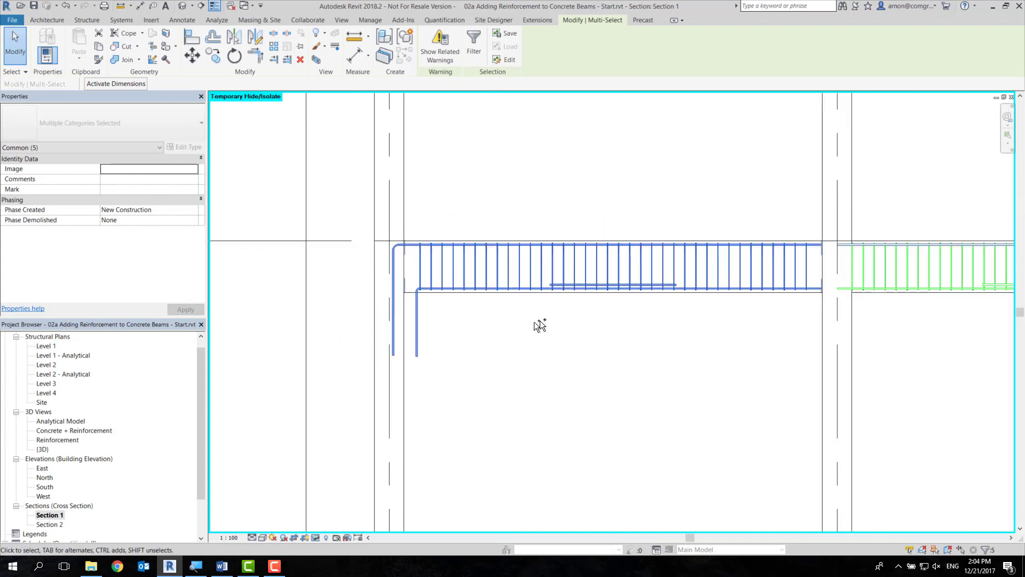
{"action": "scroll", "coordinate": [539, 325], "scroll_direction": "down", "scroll_amount": 5}
{"action": "left_click", "coordinate": [517, 318]}
{"action": "scroll", "coordinate": [496, 262], "scroll_direction": "up", "scroll_amount": 2}
{"action": "scroll", "coordinate": [487, 255], "scroll_direction": "up", "scroll_amount": 2}
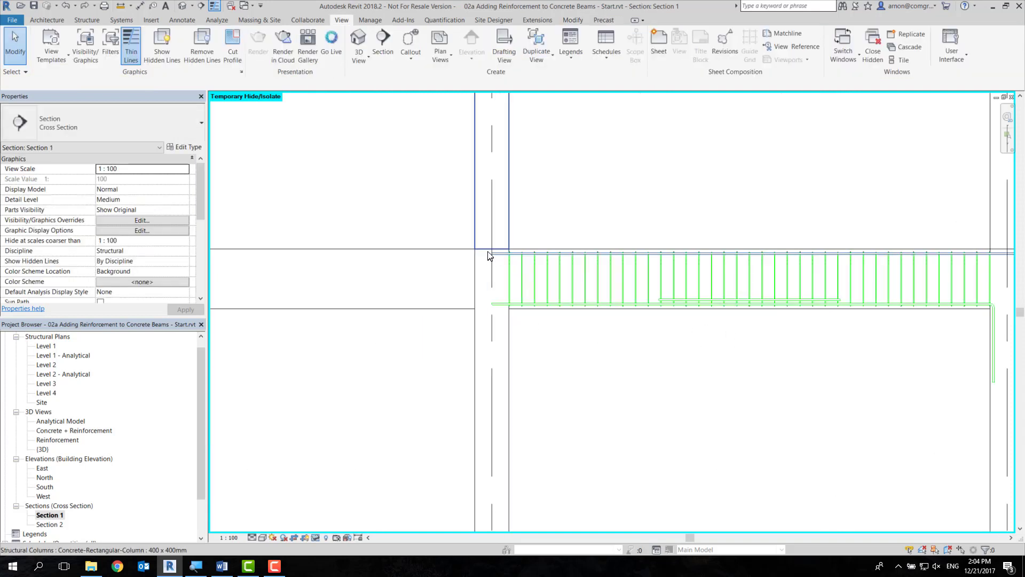
{"action": "scroll", "coordinate": [517, 236], "scroll_direction": "down", "scroll_amount": 2}
{"action": "left_click_drag", "start_coordinate": [368, 221], "coordinate": [798, 355]}
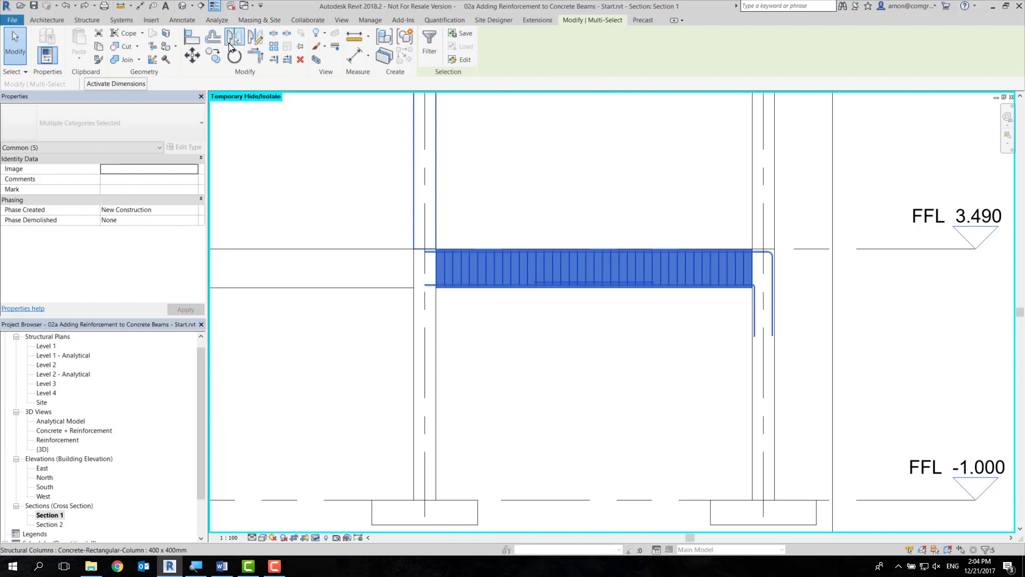
{"action": "left_click", "coordinate": [228, 43]}
{"action": "left_click", "coordinate": [425, 397]}
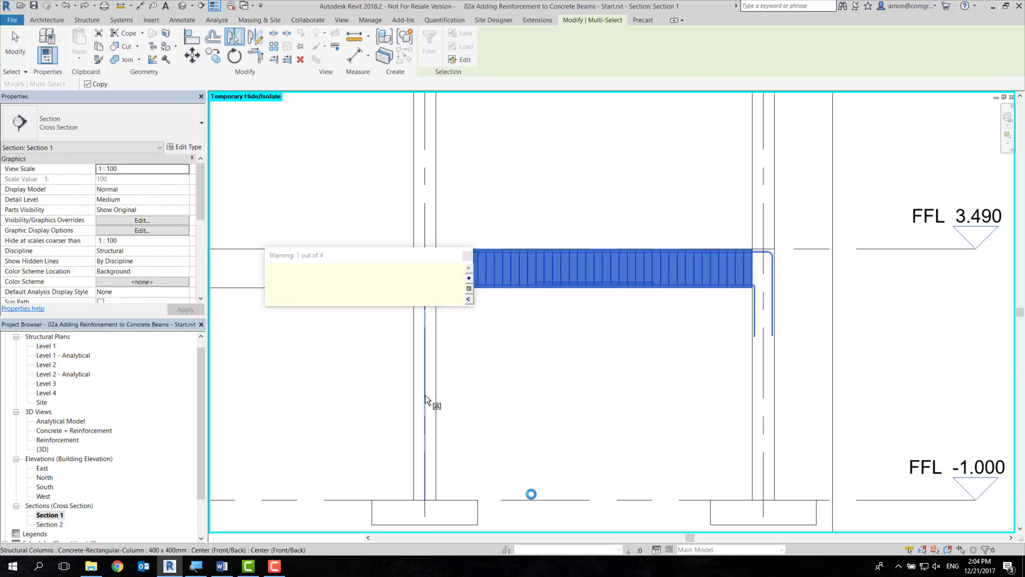
{"action": "middle_click_drag", "start_coordinate": [685, 351], "coordinate": [606, 363]}
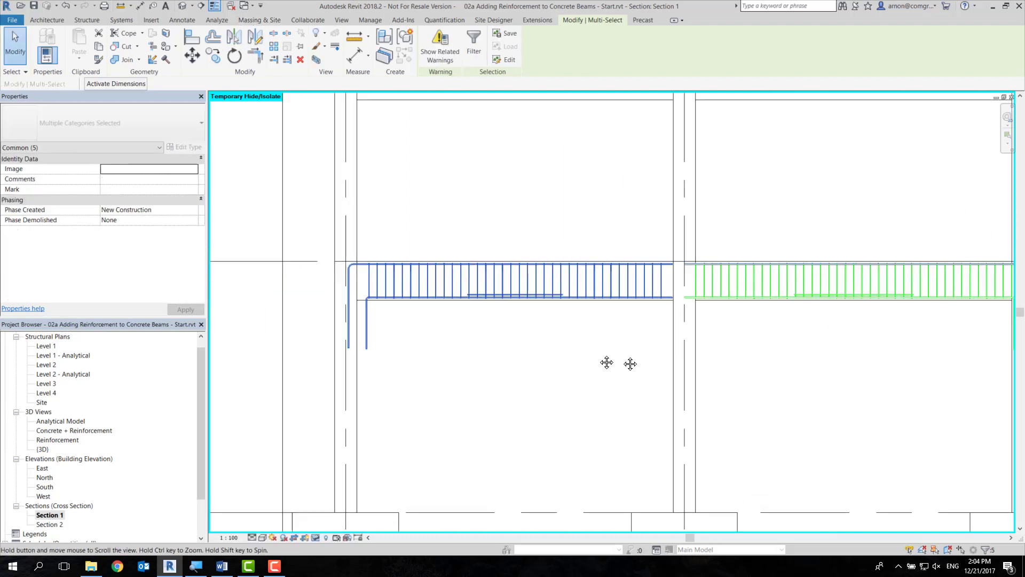
{"action": "mouse_move", "coordinate": [636, 282]}
{"action": "middle_mouse_down"}
{"action": "mouse_move", "coordinate": [590, 329]}
{"action": "mouse_move", "coordinate": [683, 376]}
{"action": "middle_mouse_up"}
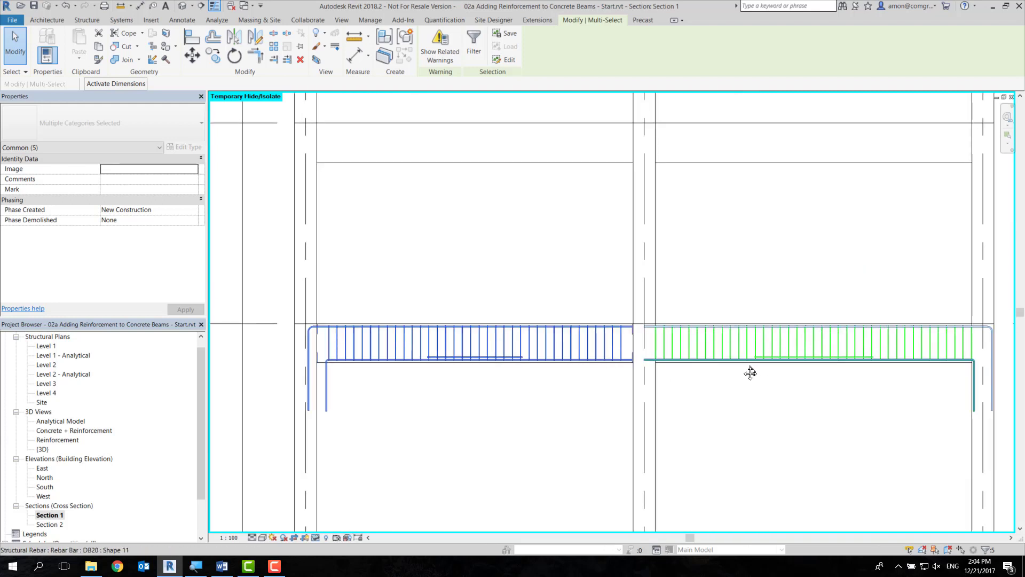
{"action": "left_click", "coordinate": [682, 371]}
{"action": "scroll", "coordinate": [407, 251], "scroll_direction": "up", "scroll_amount": 2}
{"action": "scroll", "coordinate": [476, 277], "scroll_direction": "up", "scroll_amount": 3}
{"action": "mouse_move", "coordinate": [476, 276]}
{"action": "middle_mouse_down"}
{"action": "mouse_move", "coordinate": [780, 290]}
{"action": "mouse_move", "coordinate": [665, 284]}
{"action": "middle_mouse_up"}
{"action": "scroll", "coordinate": [694, 288], "scroll_direction": "down", "scroll_amount": 1}
{"action": "scroll", "coordinate": [662, 296], "scroll_direction": "down", "scroll_amount": 2}
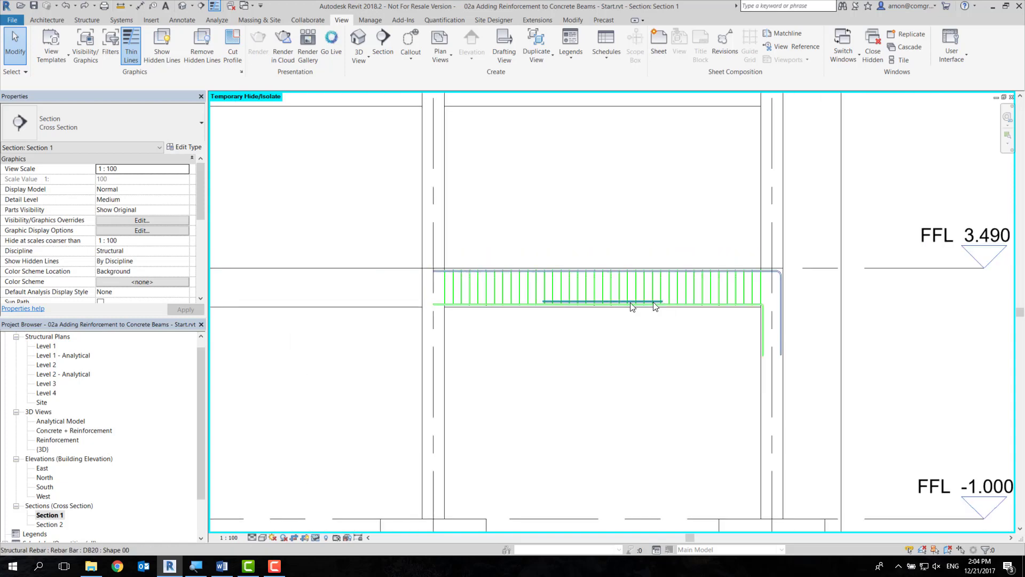
{"action": "scroll", "coordinate": [651, 283], "scroll_direction": "up", "scroll_amount": 1}
{"action": "scroll", "coordinate": [638, 273], "scroll_direction": "up", "scroll_amount": 1}
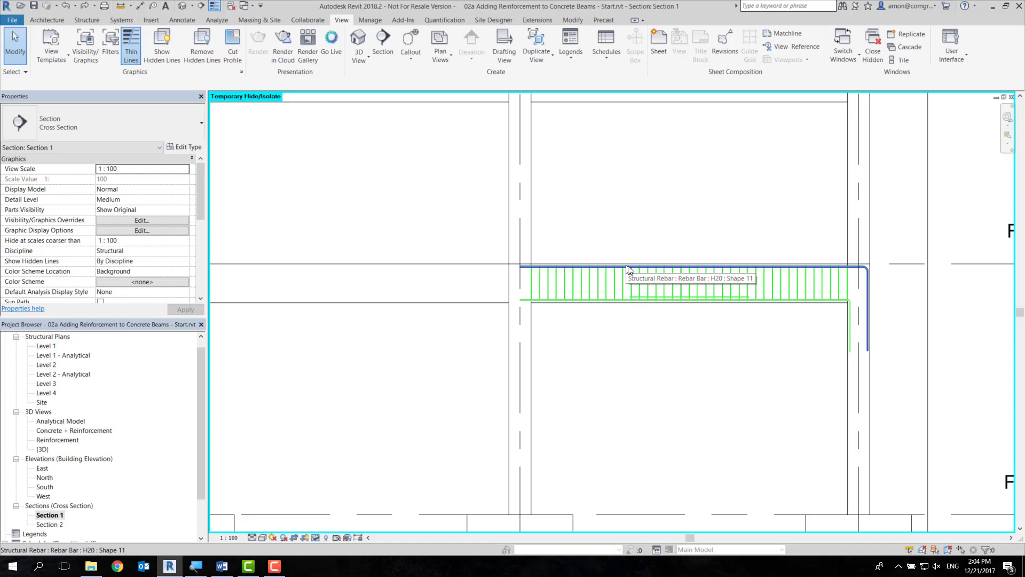
{"action": "scroll", "coordinate": [640, 267], "scroll_direction": "down", "scroll_amount": 2}
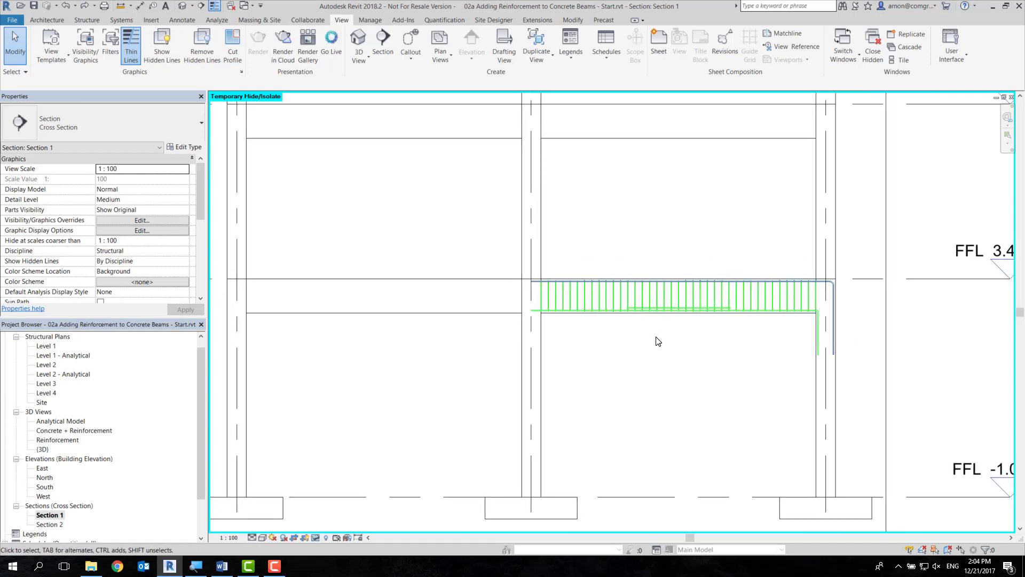
{"action": "left_click", "coordinate": [646, 152]}
{"action": "middle_click_drag", "start_coordinate": [648, 144], "coordinate": [653, 256]}
Step: Dimension the three column grids above the frame with DI, reading 6060 per bay
{"action": "key", "text": "Escape"}
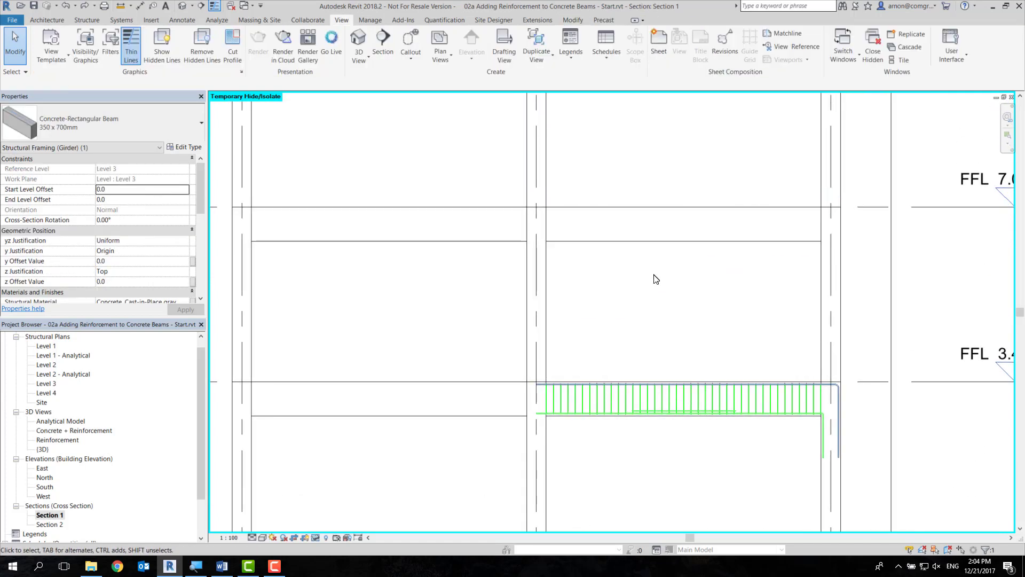
{"action": "key", "text": "d"}
{"action": "key", "text": "i"}
{"action": "scroll", "coordinate": [393, 290], "scroll_direction": "down", "scroll_amount": 1}
{"action": "scroll", "coordinate": [312, 183], "scroll_direction": "down", "scroll_amount": 1}
{"action": "left_click", "coordinate": [289, 171]}
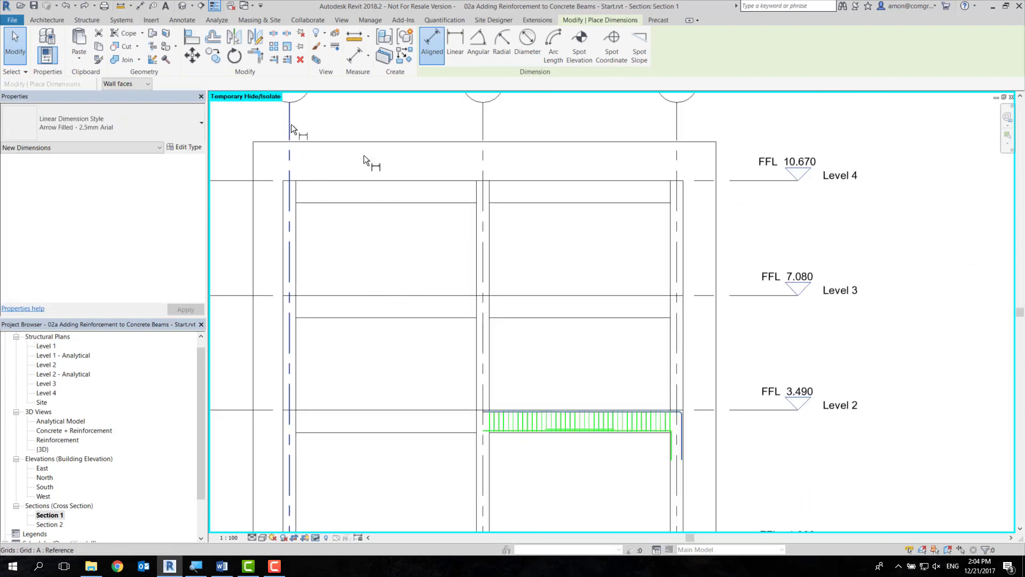
{"action": "left_click", "coordinate": [492, 126]}
{"action": "left_click", "coordinate": [680, 132]}
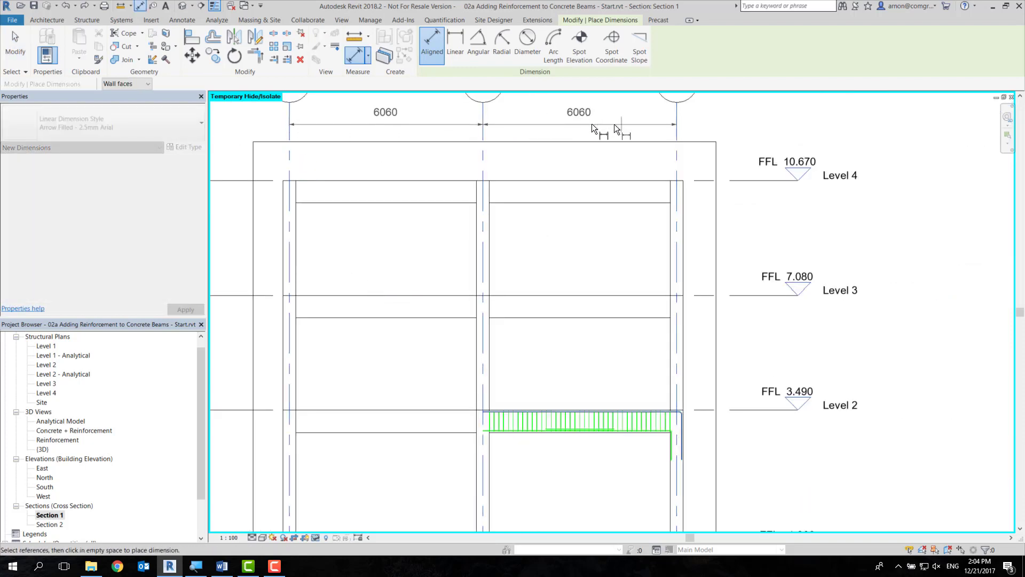
{"action": "left_click", "coordinate": [569, 125]}
{"action": "key", "text": "Escape"}
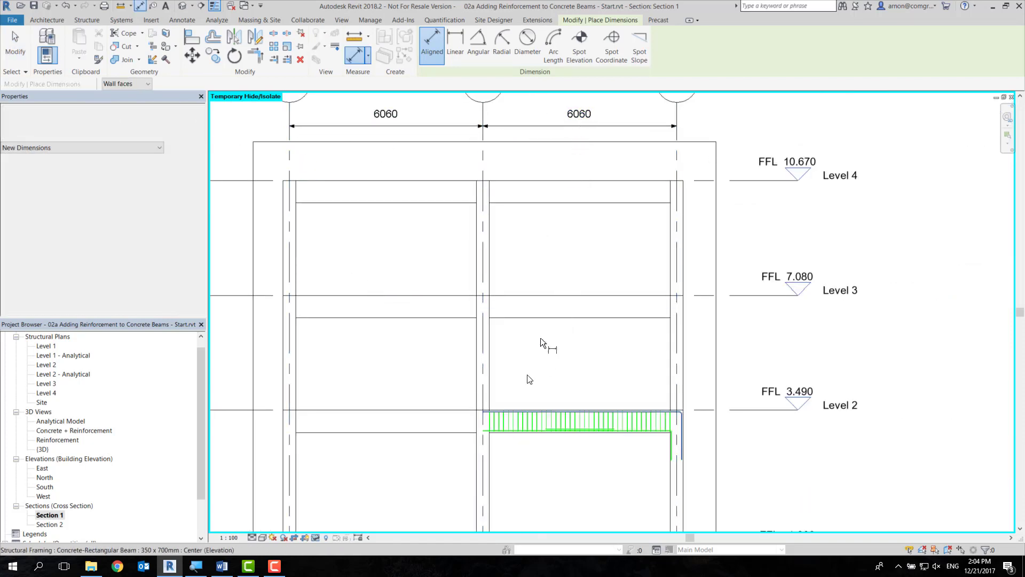
Step: Window-select the right-bay Level 2 beam together with its bars and stirrups
{"action": "key", "text": "Escape"}
{"action": "middle_click_drag", "start_coordinate": [518, 402], "coordinate": [482, 369]}
{"action": "left_click_drag", "start_coordinate": [405, 350], "coordinate": [672, 437]}
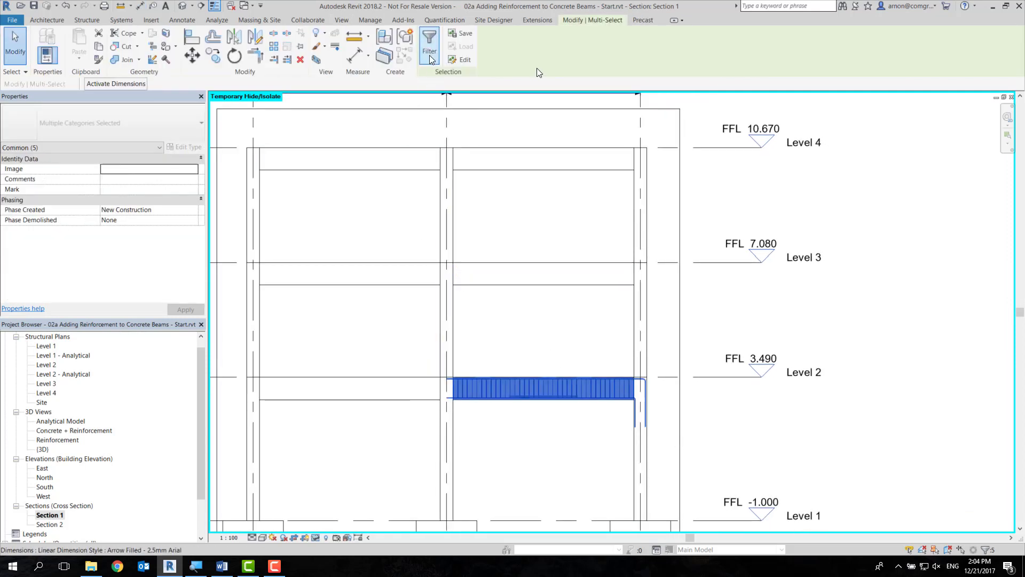
Step: Filter the selection to the 4 rebar sets and mirror them across the middle column
{"action": "left_click", "coordinate": [429, 43]}
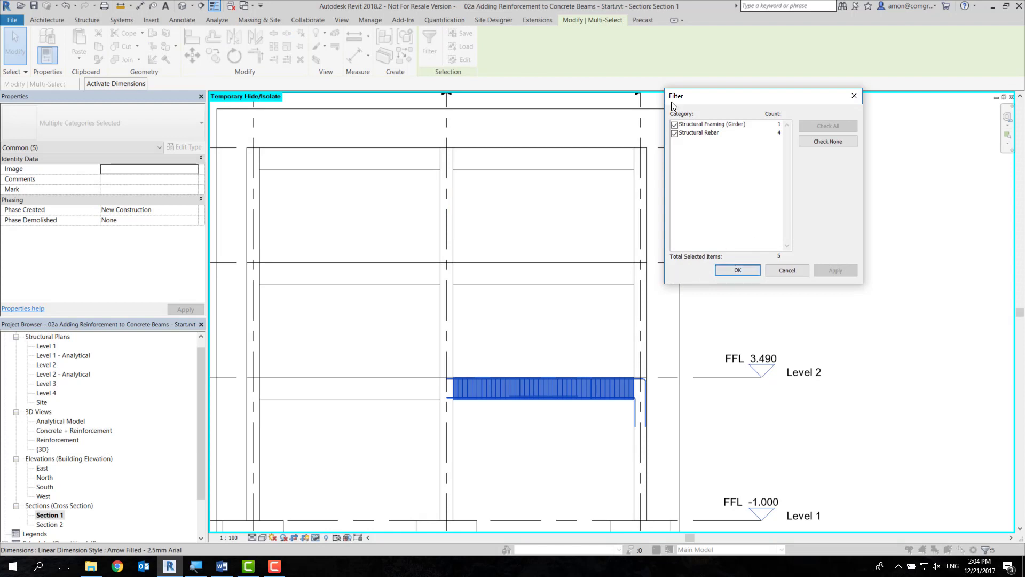
{"action": "left_click", "coordinate": [674, 126]}
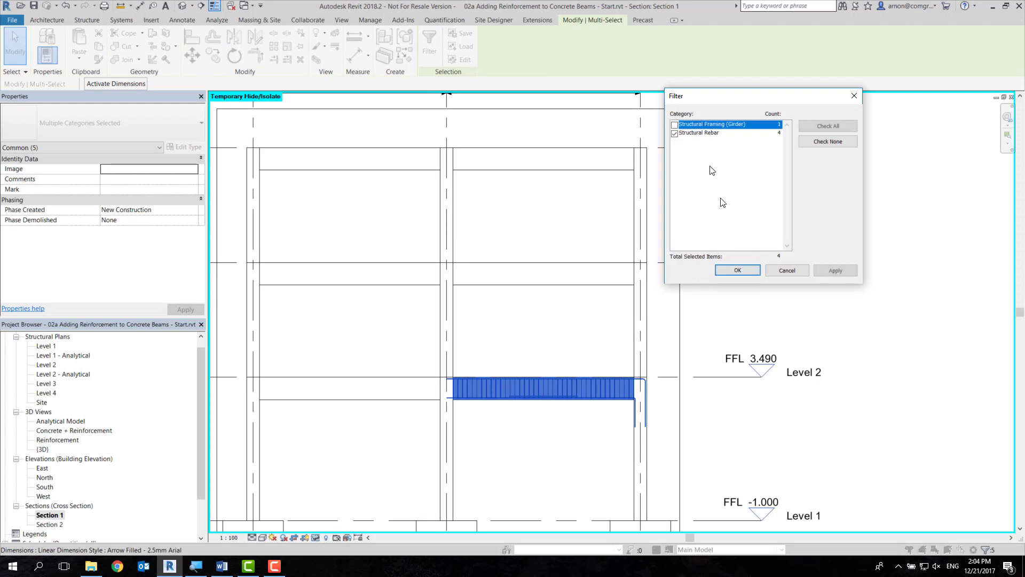
{"action": "left_click", "coordinate": [731, 272]}
{"action": "scroll", "coordinate": [454, 289], "scroll_direction": "up", "scroll_amount": 2}
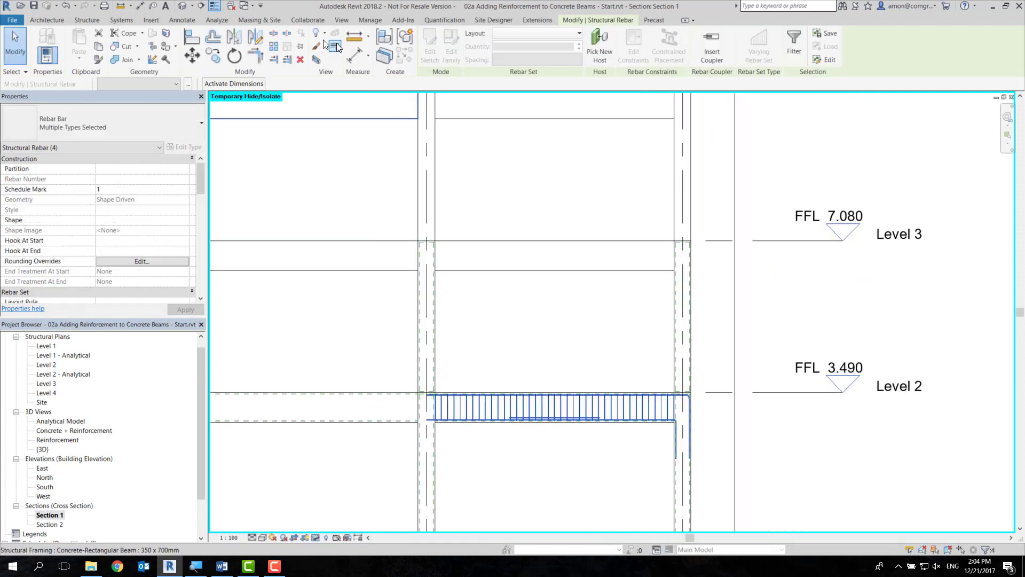
{"action": "left_click", "coordinate": [236, 41]}
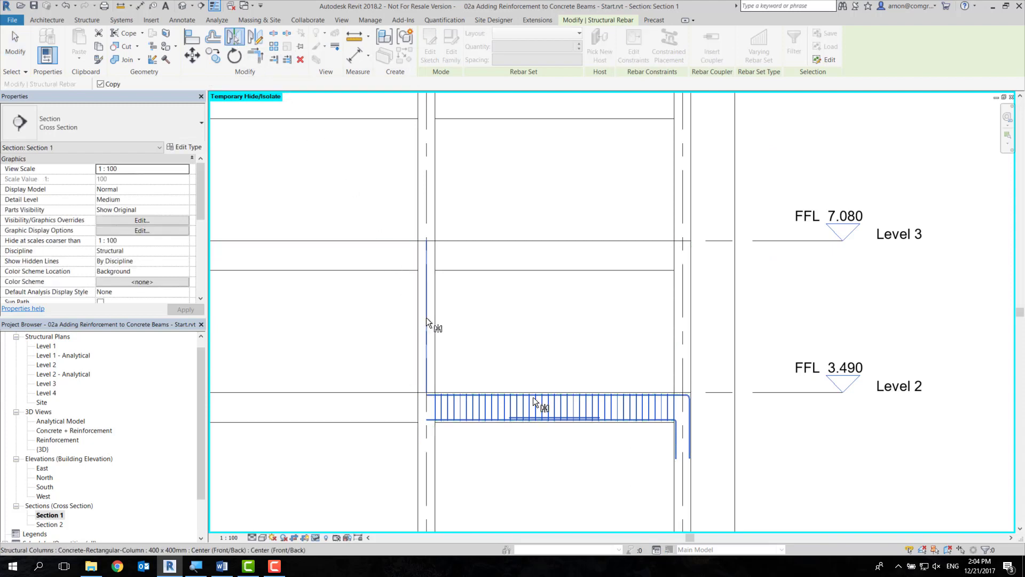
{"action": "left_click", "coordinate": [522, 355]}
{"action": "scroll", "coordinate": [446, 412], "scroll_direction": "down", "scroll_amount": 1}
Step: Window-select the beams and all rebar along both bays of Level 2
{"action": "mouse_move", "coordinate": [591, 343]}
{"action": "middle_mouse_down"}
{"action": "mouse_move", "coordinate": [447, 412]}
{"action": "mouse_move", "coordinate": [384, 396]}
{"action": "middle_mouse_up"}
{"action": "left_click", "coordinate": [411, 408]}
{"action": "left_click_drag", "start_coordinate": [265, 335], "coordinate": [761, 422]}
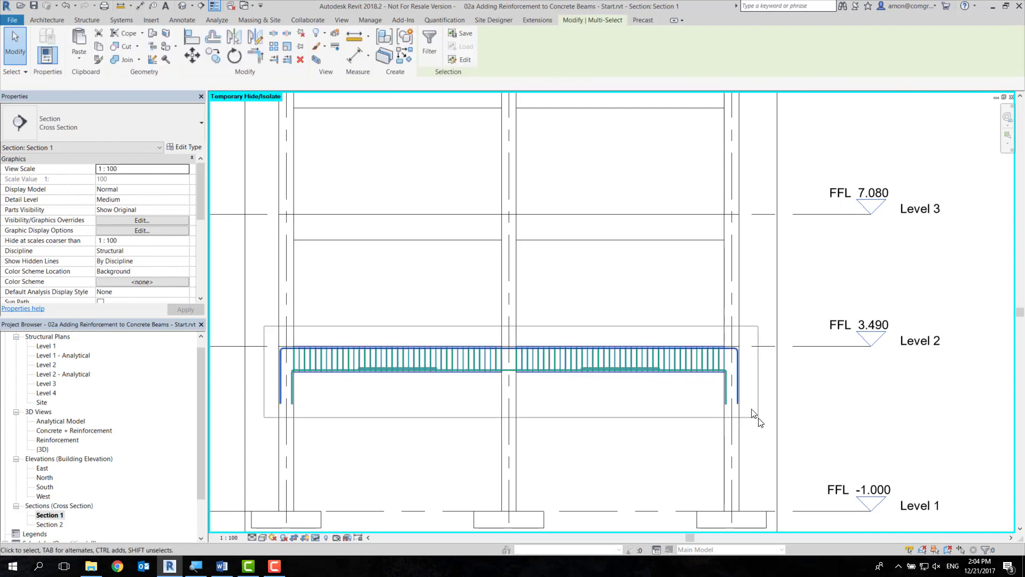
{"action": "left_click", "coordinate": [430, 41]}
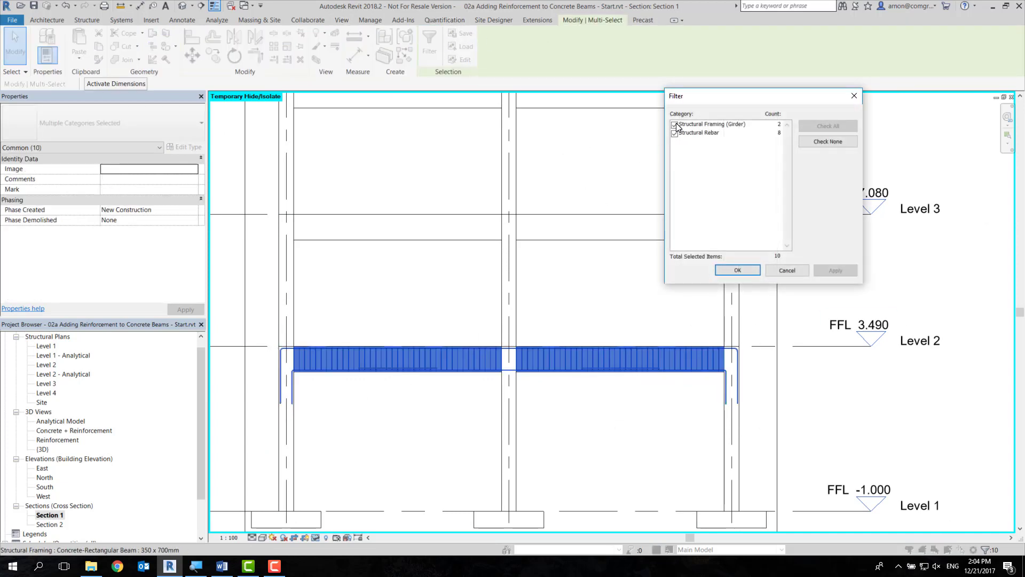
Step: Filter out the beams and copy the 8 rebar sets up to the Level 3 and 4 beams
{"action": "left_click", "coordinate": [676, 125]}
{"action": "left_click", "coordinate": [731, 270]}
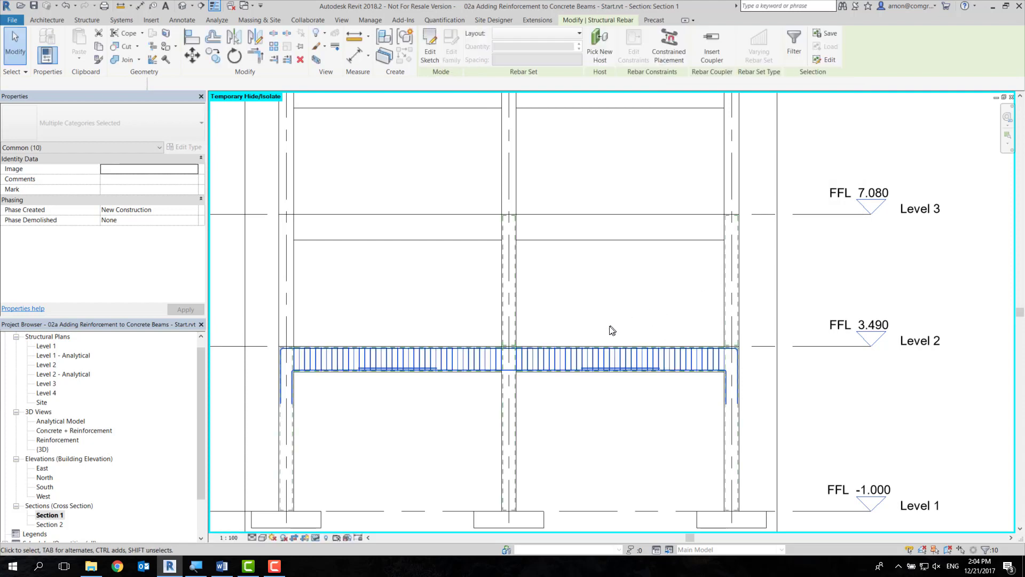
{"action": "scroll", "coordinate": [508, 367], "scroll_direction": "up", "scroll_amount": 2}
{"action": "key", "text": "r"}
{"action": "key", "text": "o"}
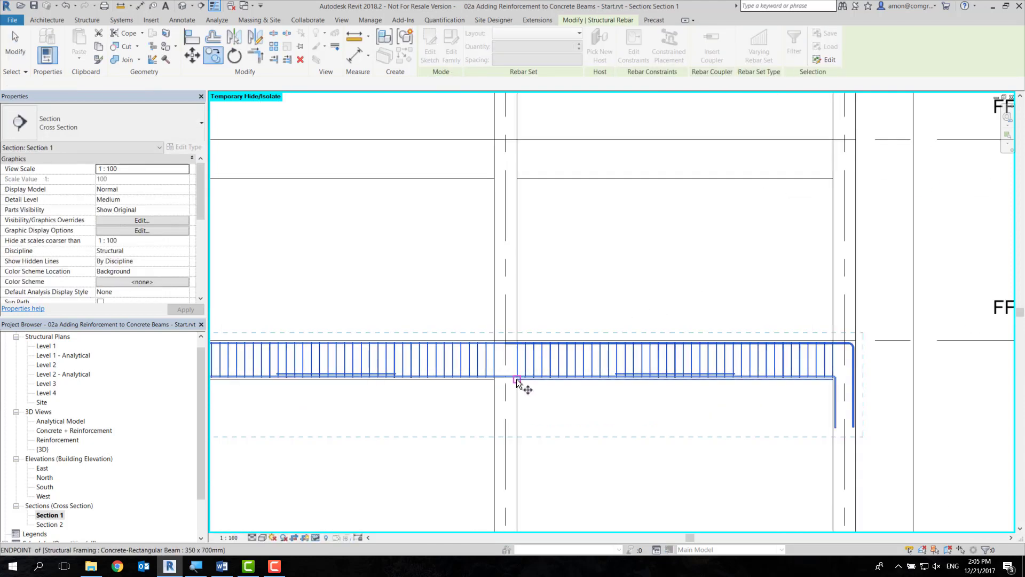
{"action": "left_click", "coordinate": [664, 379]}
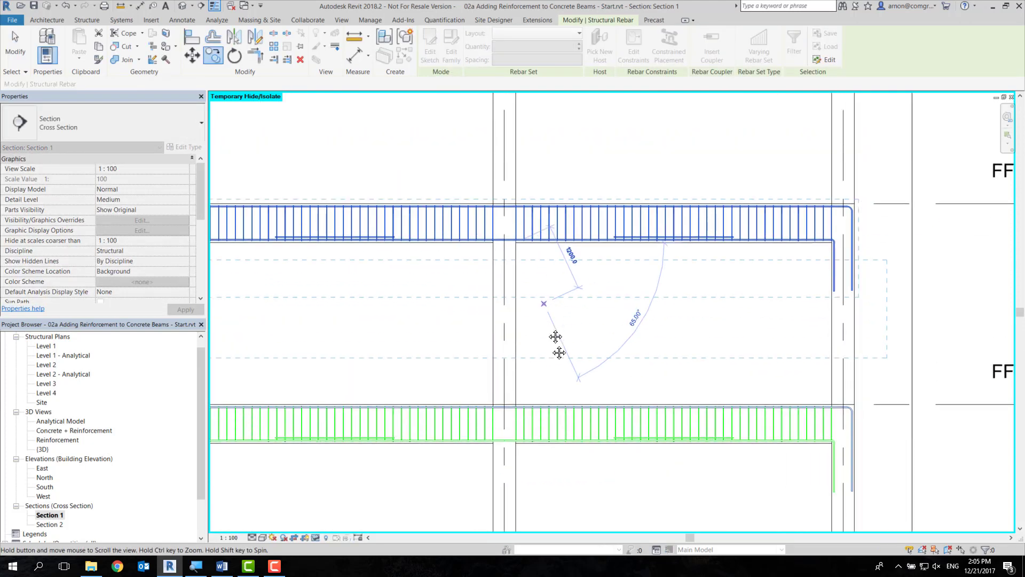
{"action": "middle_click_drag", "start_coordinate": [516, 179], "coordinate": [530, 138]}
{"action": "scroll", "coordinate": [588, 213], "scroll_direction": "down", "scroll_amount": 2}
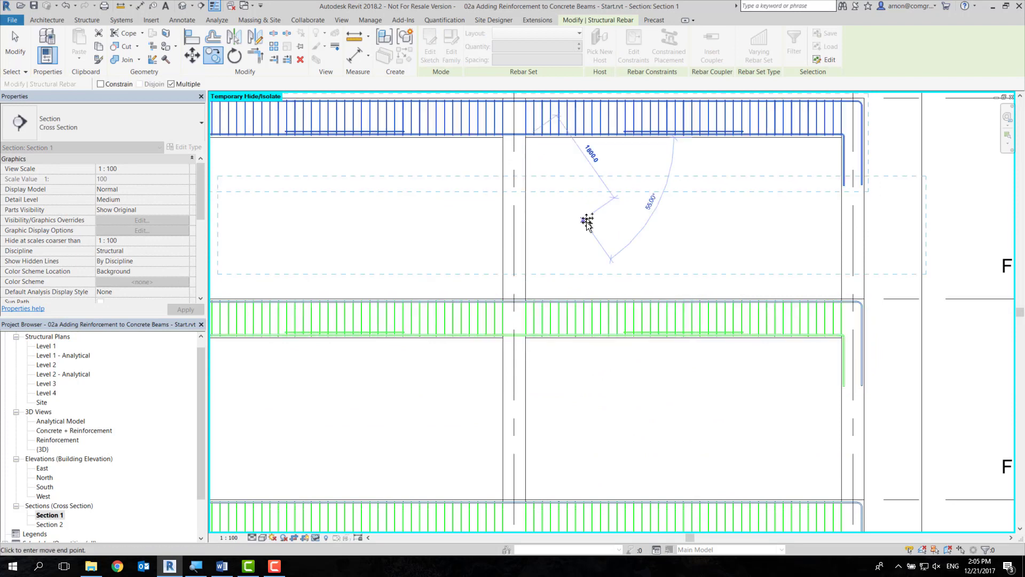
{"action": "scroll", "coordinate": [603, 267], "scroll_direction": "down", "scroll_amount": 2}
{"action": "key", "text": "Escape"}
{"action": "key", "text": "Escape"}
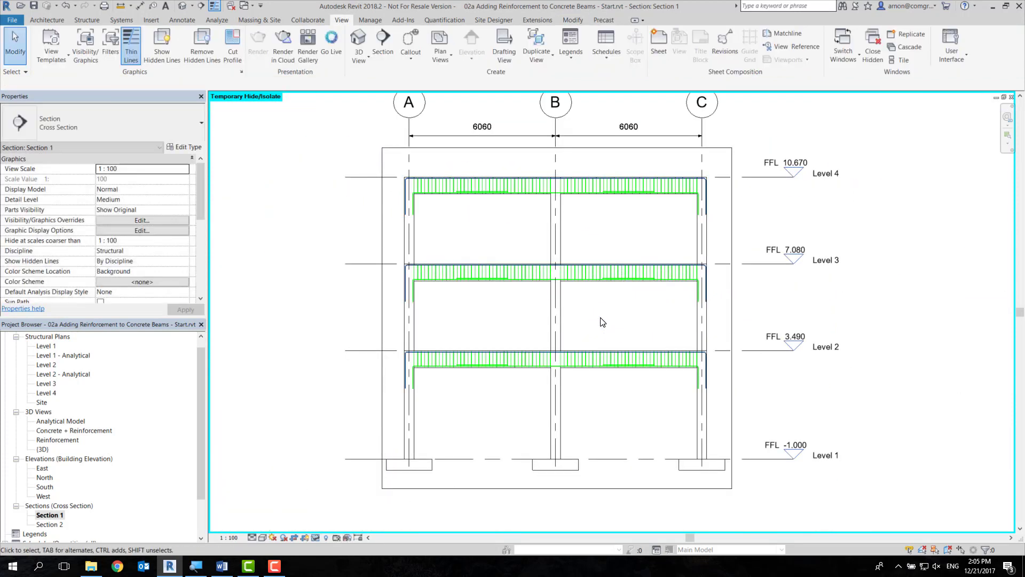
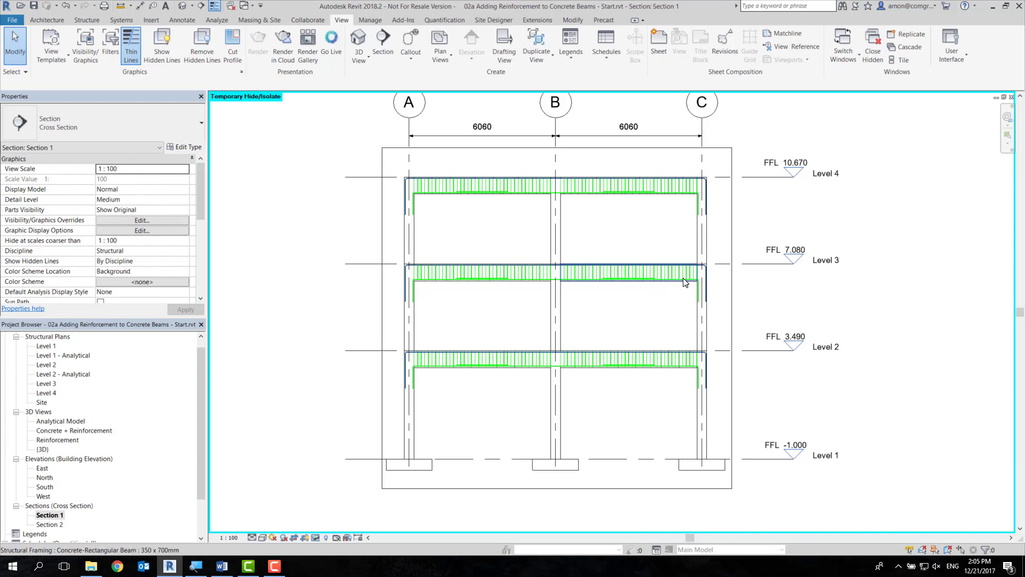
Step: Recentre the Section 1 frame and start a new section set to the Detail type
{"action": "scroll", "coordinate": [558, 395], "scroll_direction": "up", "scroll_amount": 3}
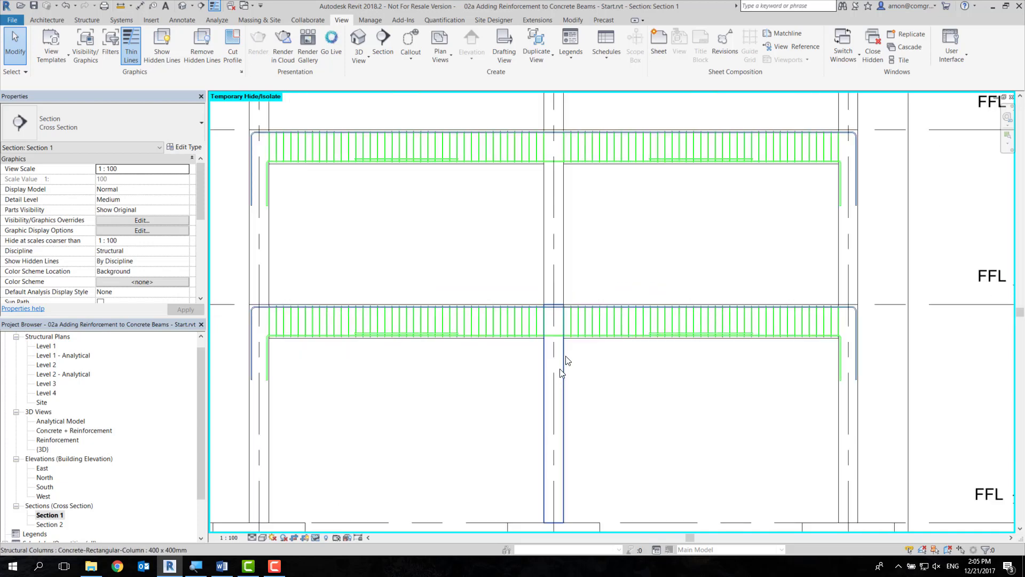
{"action": "scroll", "coordinate": [569, 342], "scroll_direction": "up", "scroll_amount": 3}
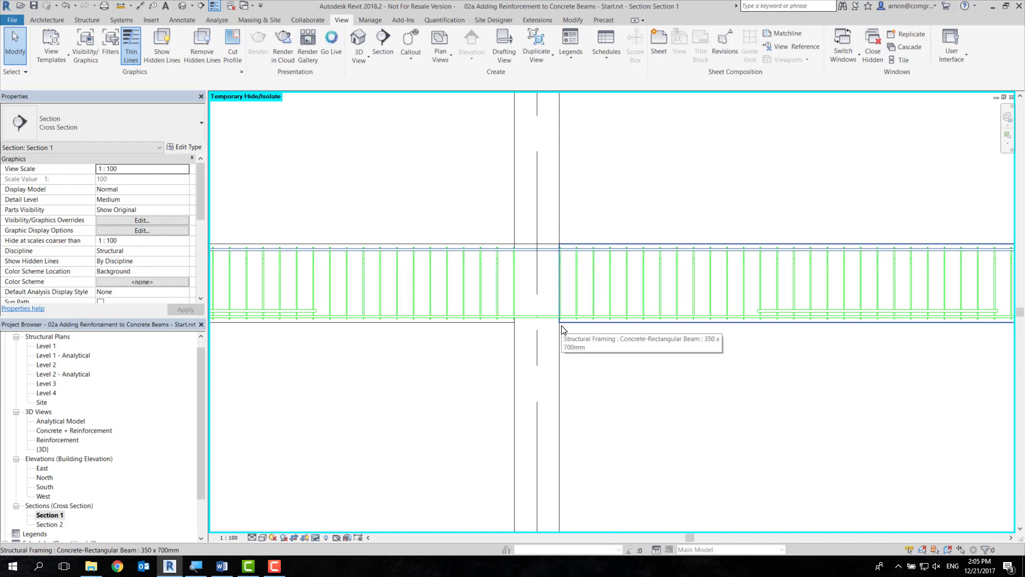
{"action": "middle_click_drag", "start_coordinate": [582, 184], "coordinate": [589, 278]}
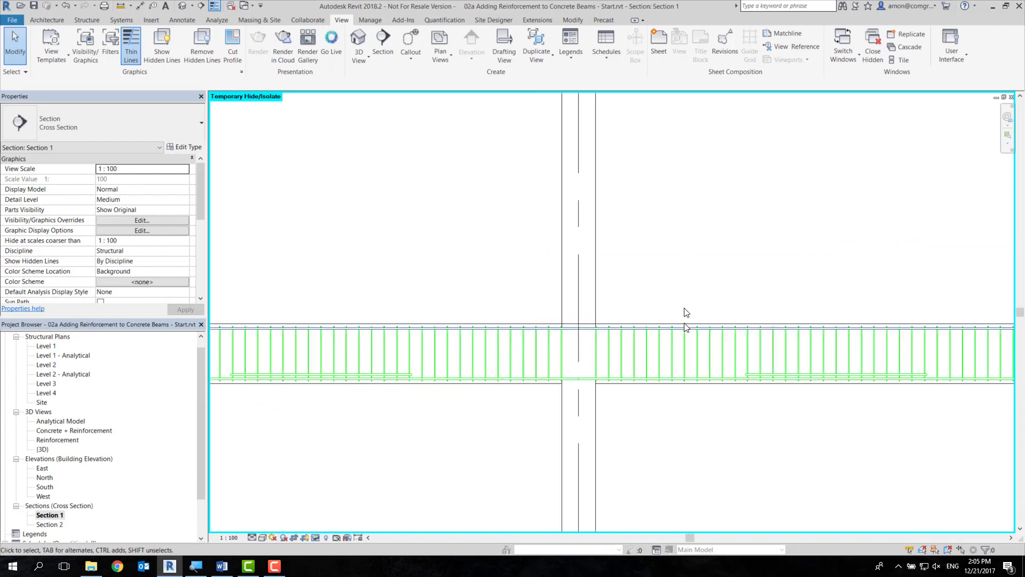
{"action": "scroll", "coordinate": [694, 321], "scroll_direction": "down", "scroll_amount": 4}
{"action": "scroll", "coordinate": [709, 419], "scroll_direction": "up", "scroll_amount": 1}
{"action": "mouse_move", "coordinate": [677, 401]}
{"action": "middle_mouse_down"}
{"action": "mouse_move", "coordinate": [678, 346]}
{"action": "mouse_move", "coordinate": [678, 355]}
{"action": "middle_mouse_up"}
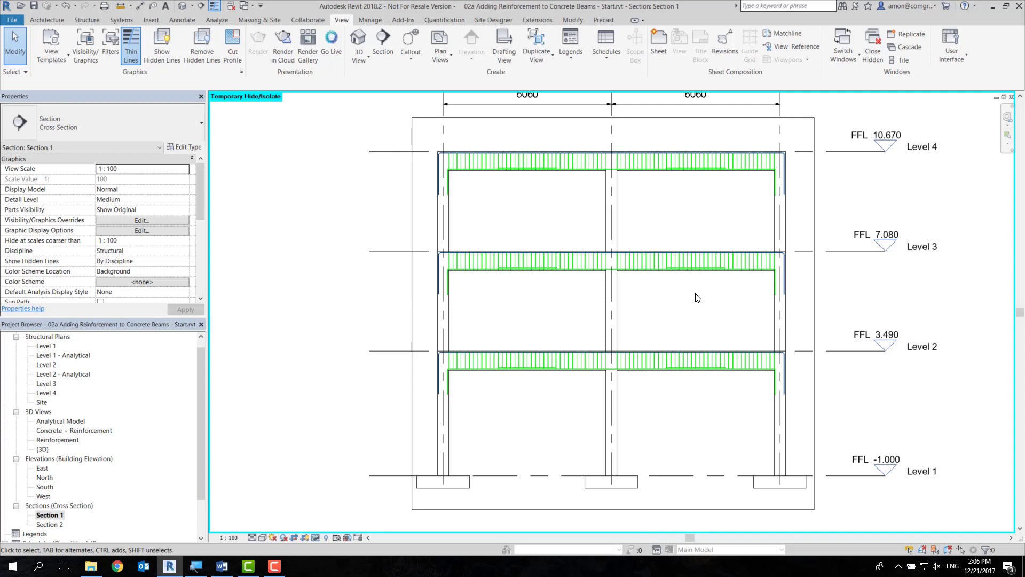
{"action": "mouse_move", "coordinate": [727, 302]}
{"action": "middle_mouse_down"}
{"action": "mouse_move", "coordinate": [703, 310]}
{"action": "mouse_move", "coordinate": [658, 298]}
{"action": "middle_mouse_up"}
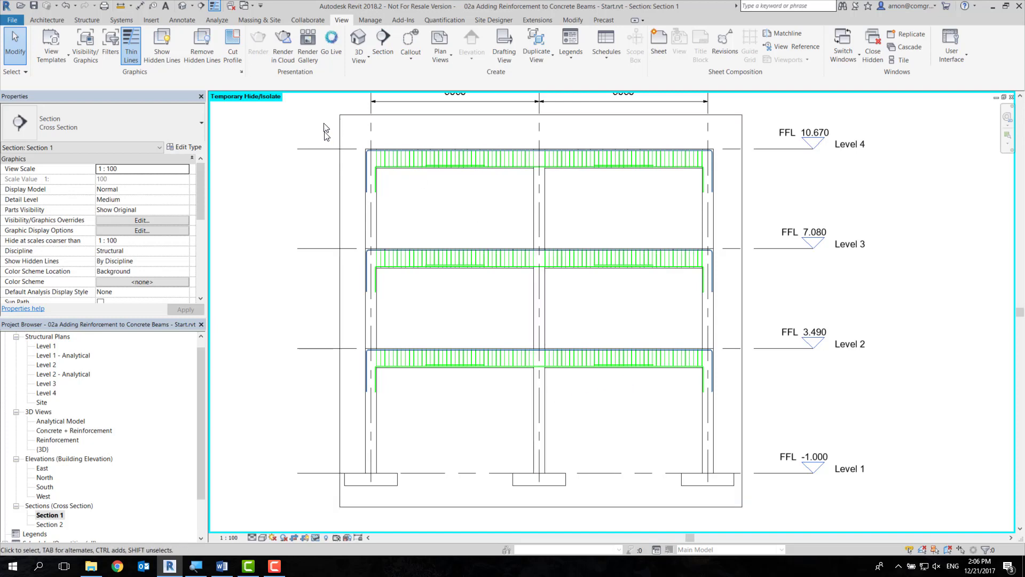
{"action": "left_click", "coordinate": [383, 40]}
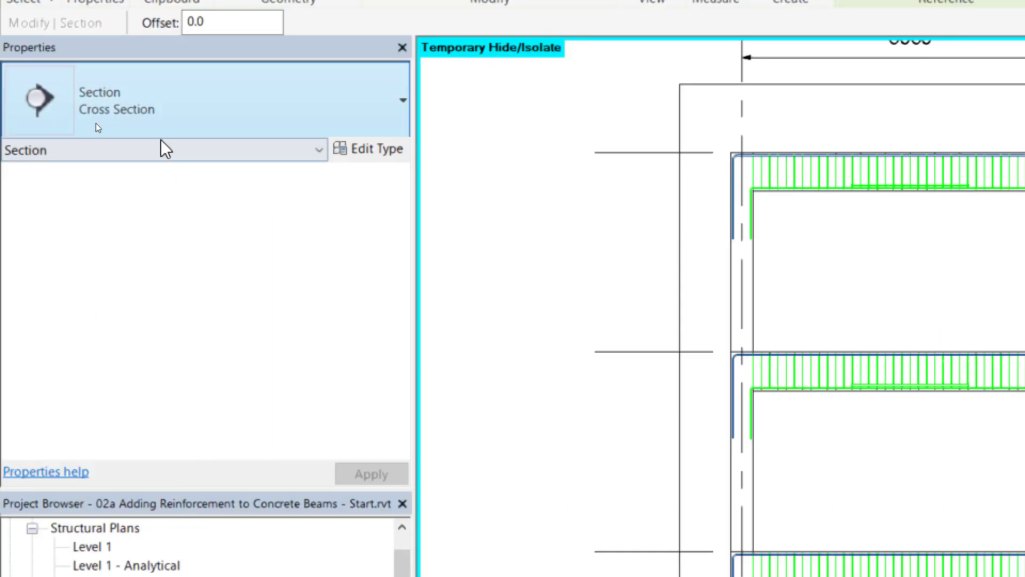
{"action": "left_click", "coordinate": [45, 127]}
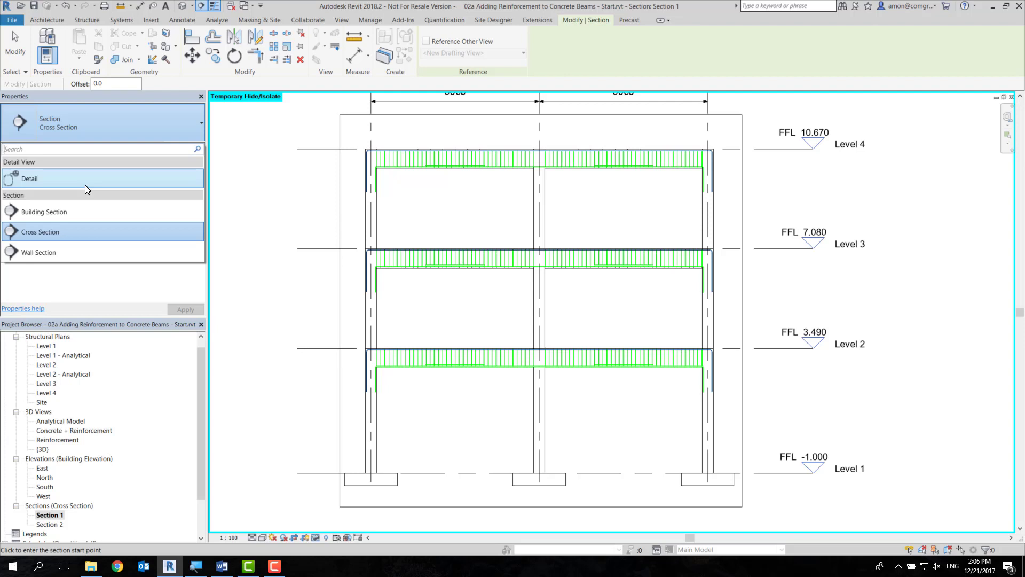
{"action": "left_click", "coordinate": [85, 182]}
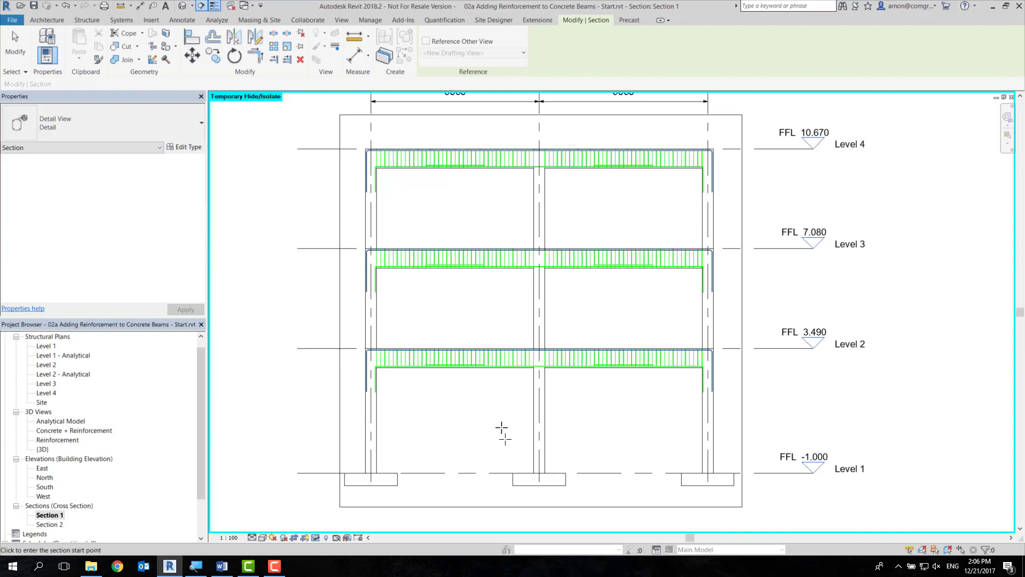
Step: Draw the detail section line across the middle column below the Level 2 beam
{"action": "scroll", "coordinate": [517, 405], "scroll_direction": "up", "scroll_amount": 2}
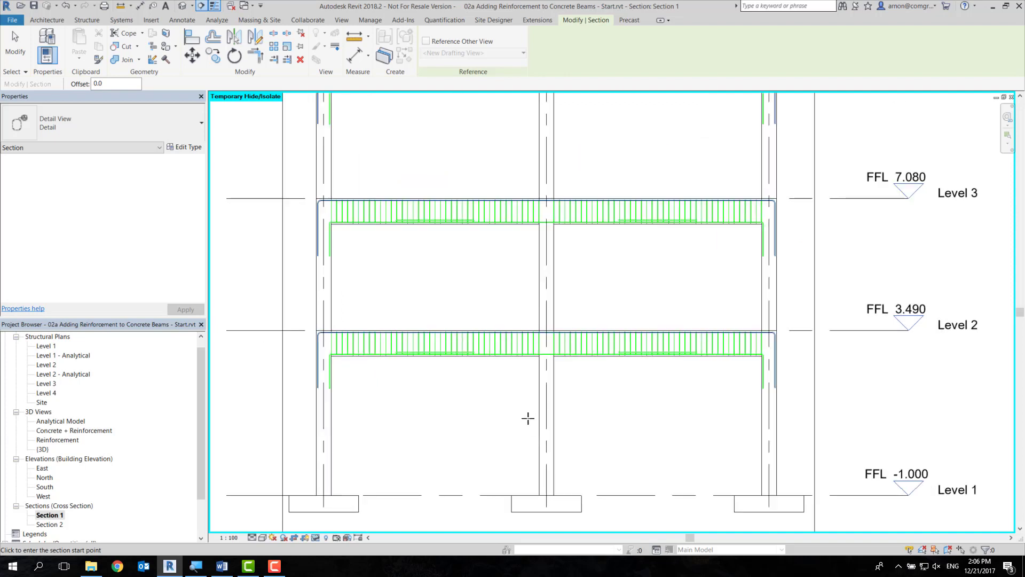
{"action": "left_click", "coordinate": [521, 417]}
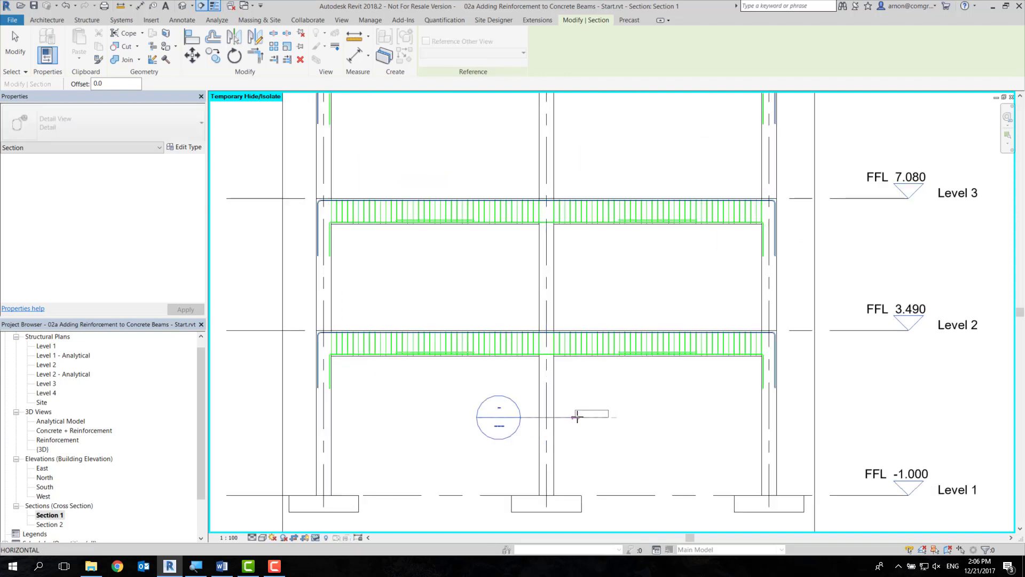
{"action": "left_click", "coordinate": [578, 416]}
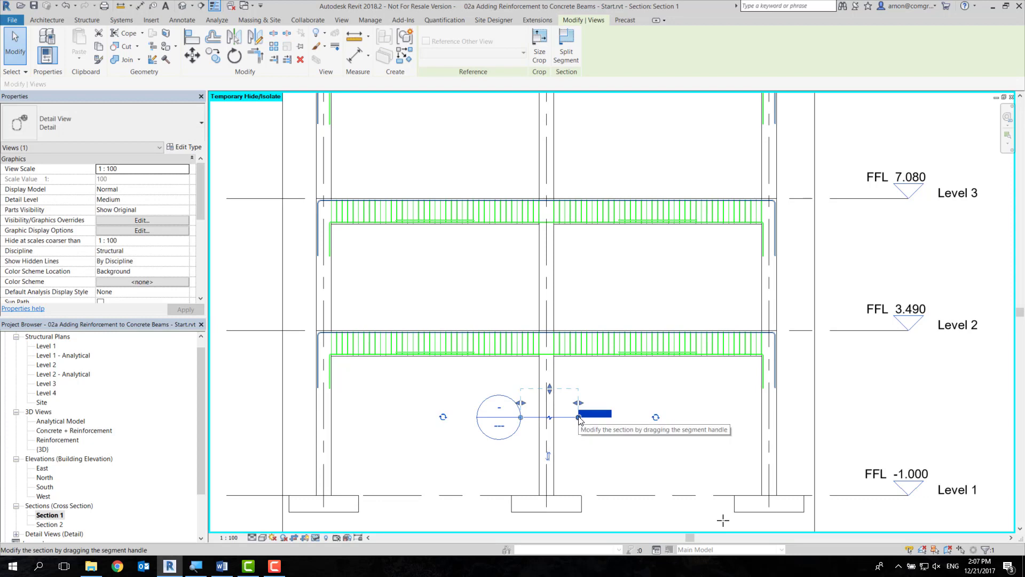
{"action": "scroll", "coordinate": [499, 438], "scroll_direction": "up", "scroll_amount": 2}
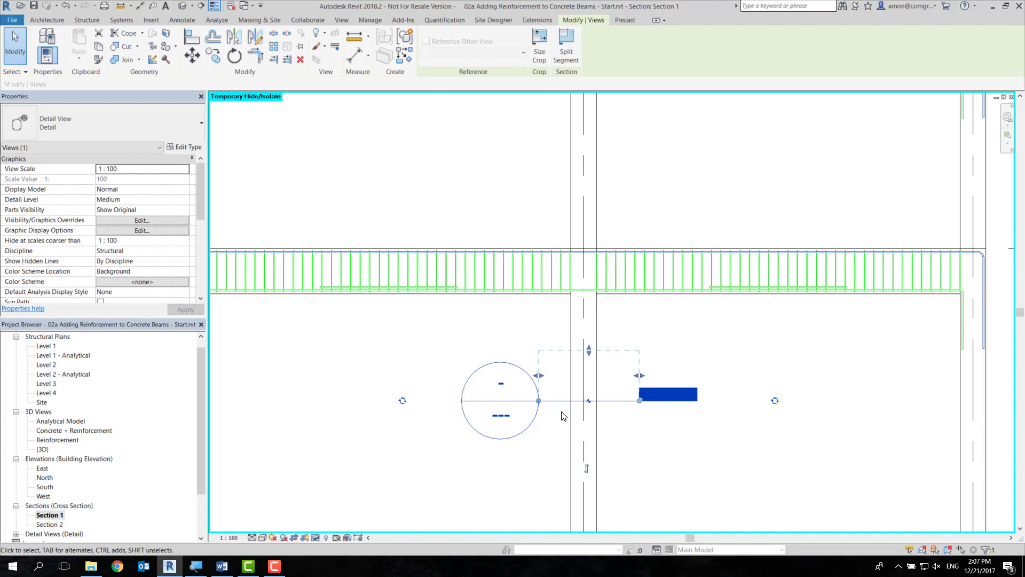
{"action": "left_click", "coordinate": [665, 334]}
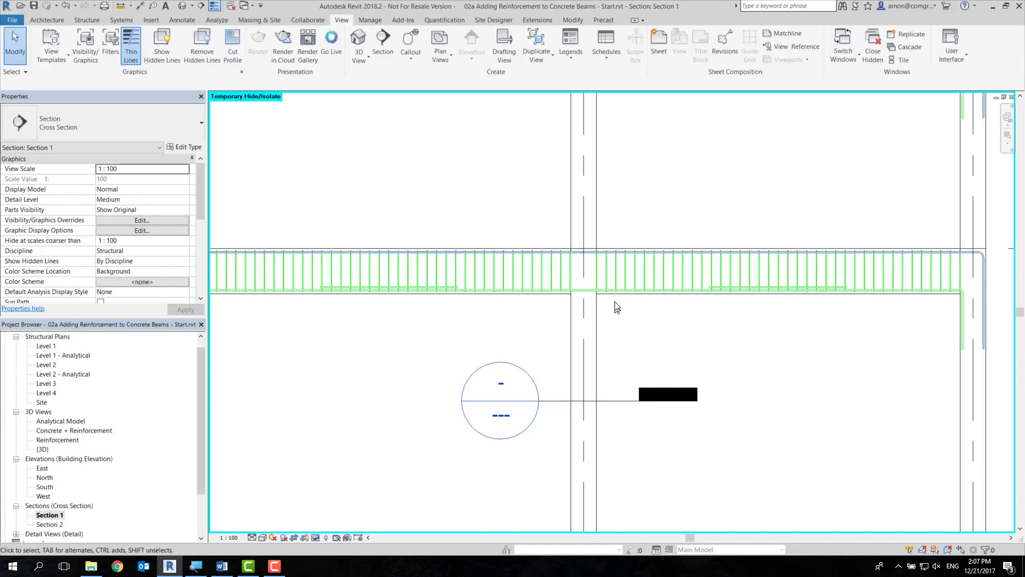
Step: Place a second Detail section across the column on gridline C and flip its view direction
{"action": "left_click", "coordinate": [389, 49]}
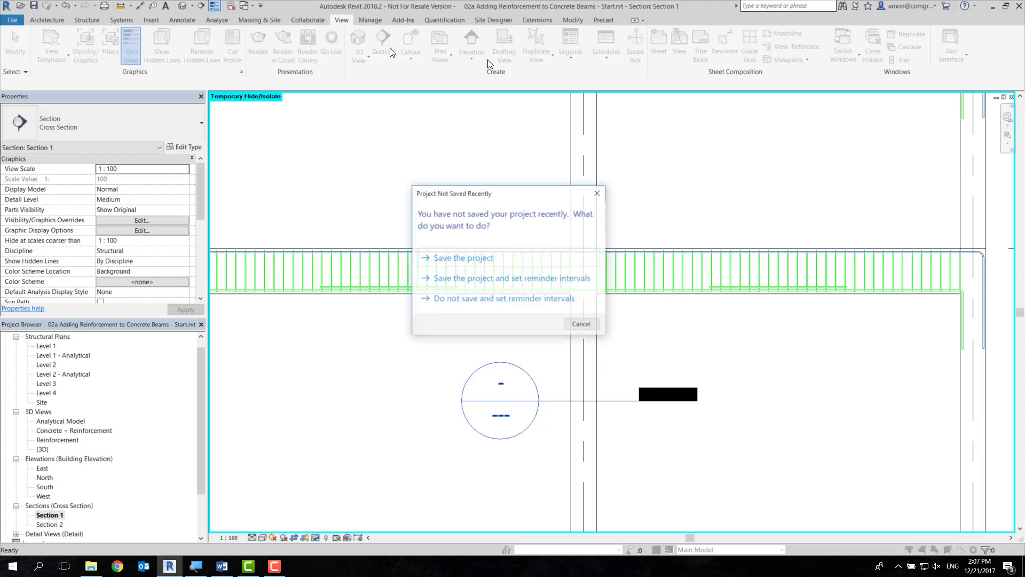
{"action": "left_click", "coordinate": [582, 324]}
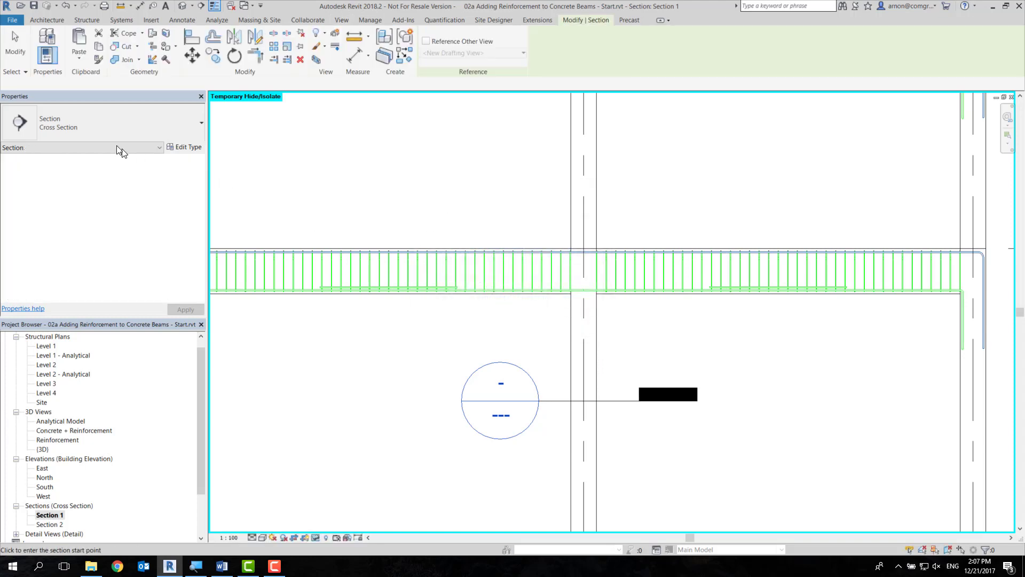
{"action": "left_click", "coordinate": [116, 133]}
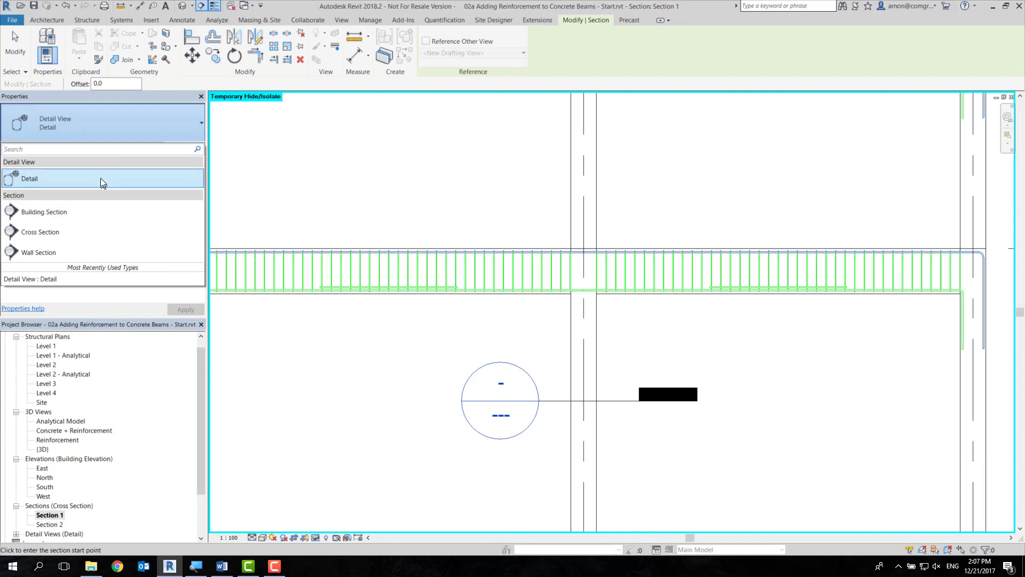
{"action": "left_click", "coordinate": [68, 183]}
{"action": "middle_click_drag", "start_coordinate": [796, 398], "coordinate": [623, 341]}
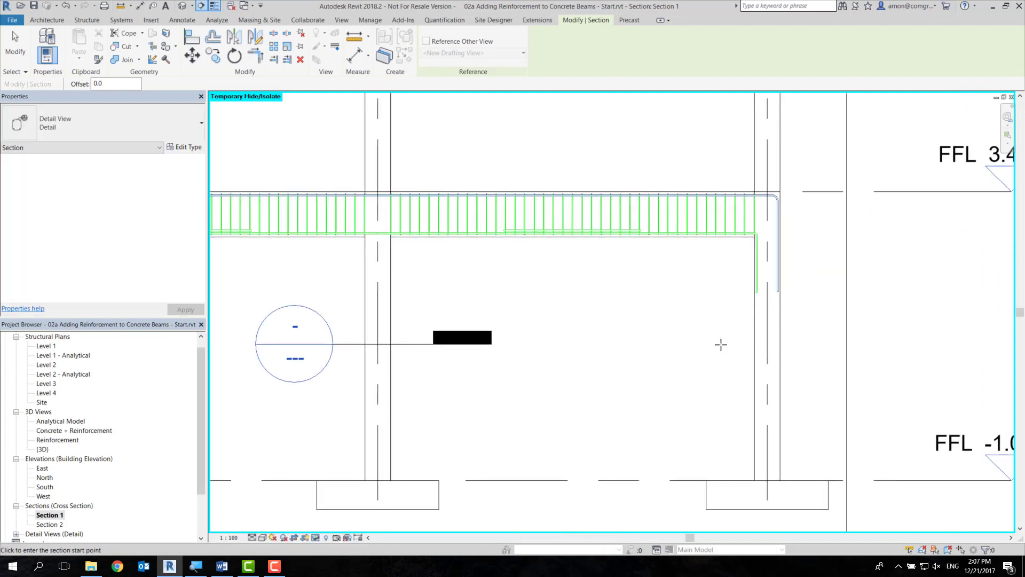
{"action": "left_click", "coordinate": [721, 344]}
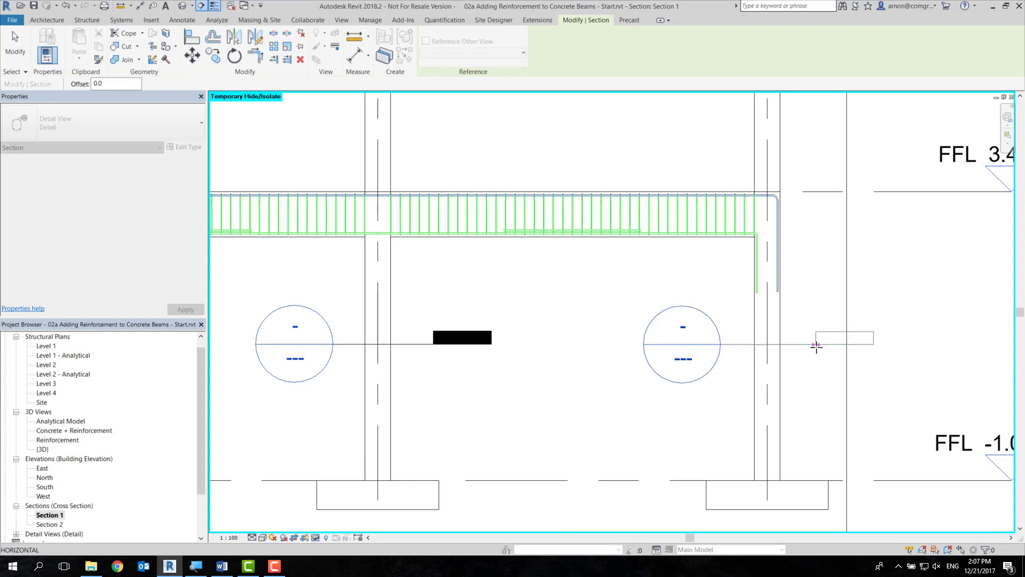
{"action": "left_click", "coordinate": [816, 344]}
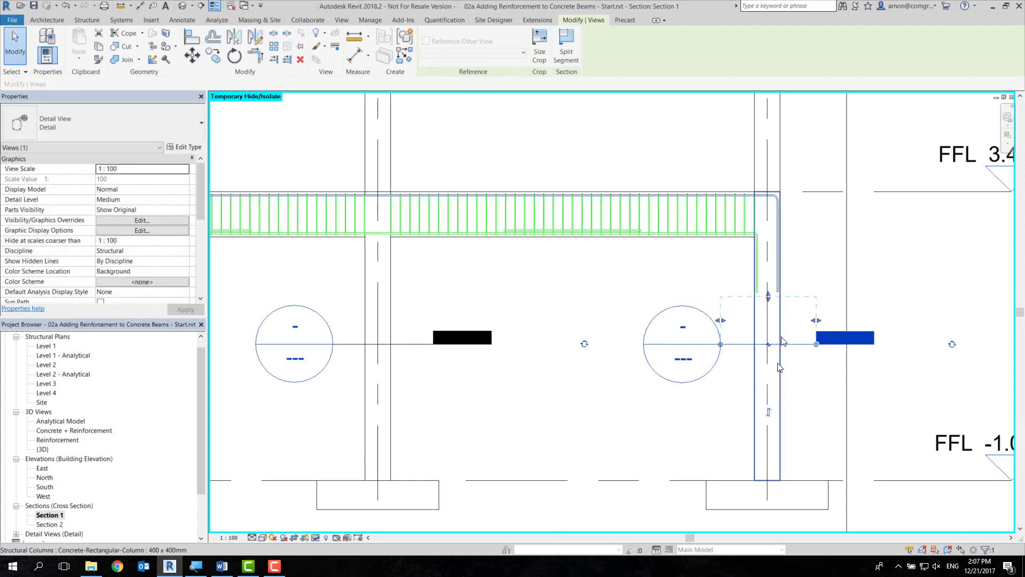
{"action": "left_click", "coordinate": [768, 412]}
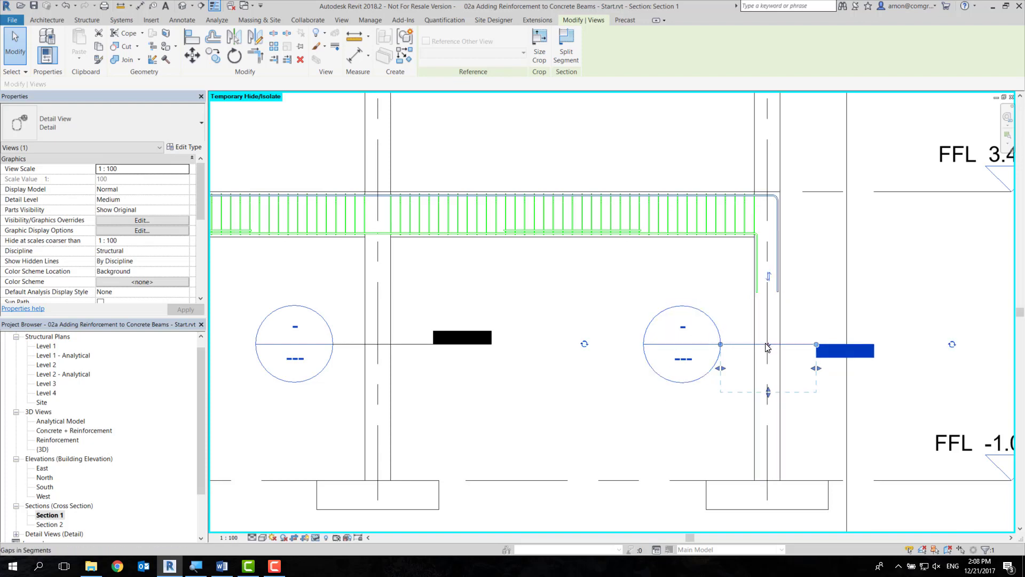
Step: Delete the Detail 0 section marker so only Detail 1 remains under Detail Views
{"action": "right_click", "coordinate": [767, 347]}
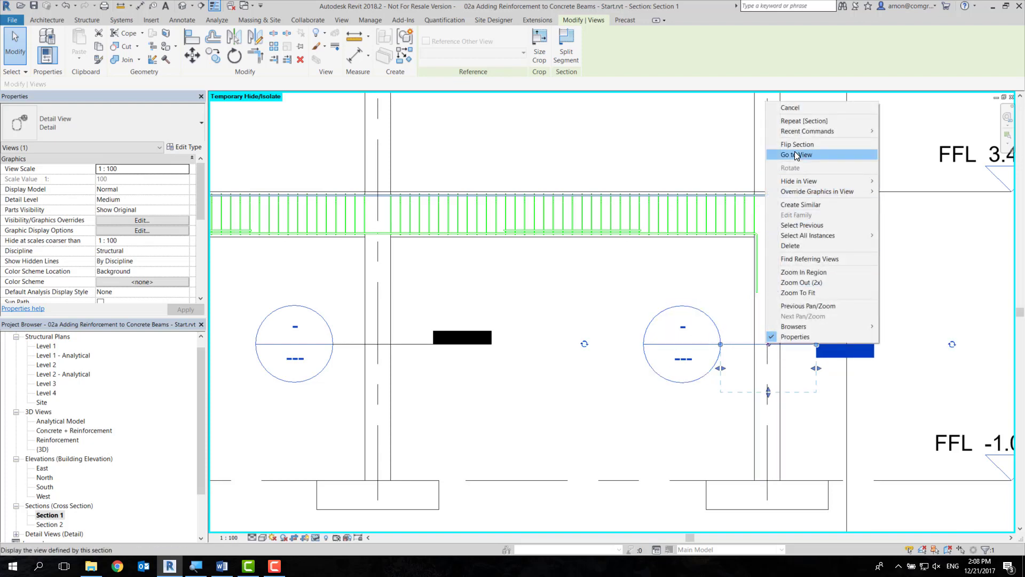
{"action": "left_click", "coordinate": [195, 464]}
{"action": "scroll", "coordinate": [107, 464], "scroll_direction": "down", "scroll_amount": 2}
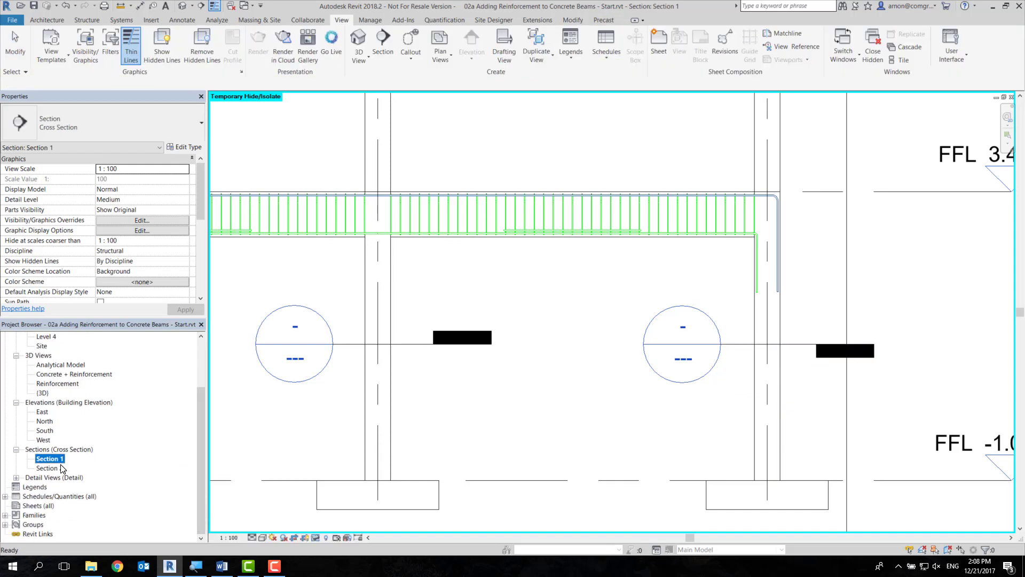
{"action": "left_click", "coordinate": [16, 477]}
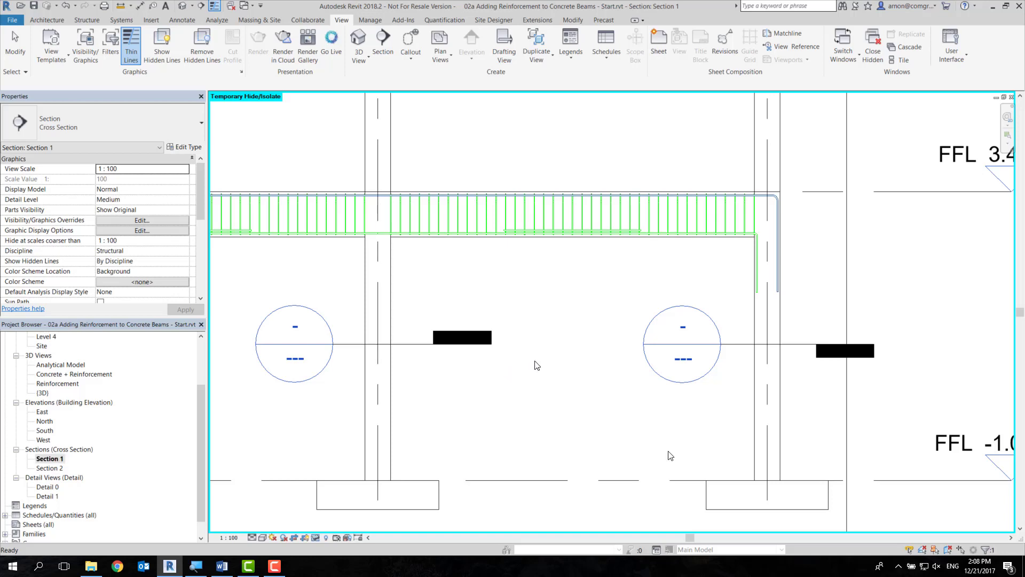
{"action": "left_click", "coordinate": [410, 345]}
{"action": "left_click", "coordinate": [410, 344]}
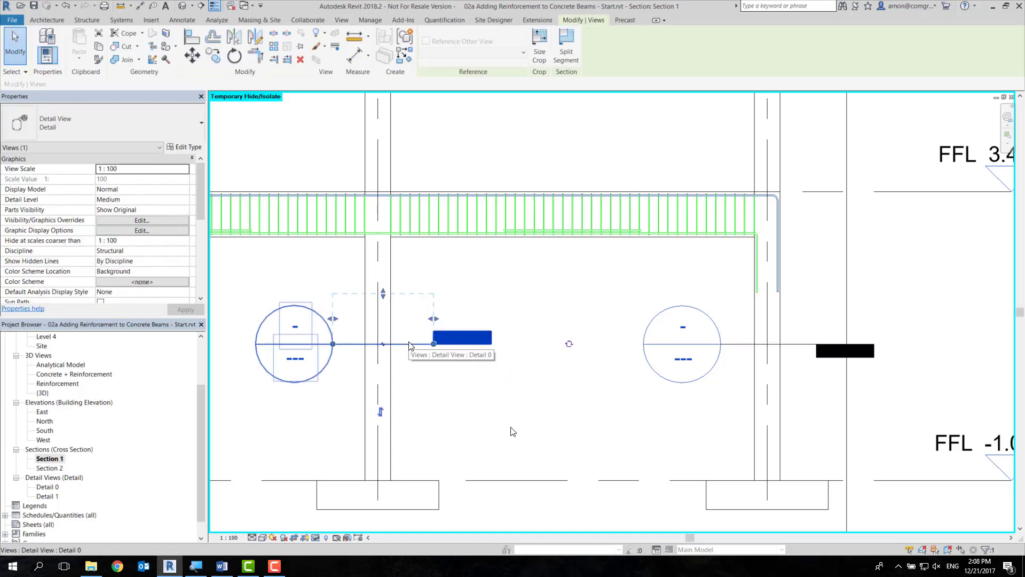
{"action": "key", "text": "Delete"}
{"action": "key", "text": "Return"}
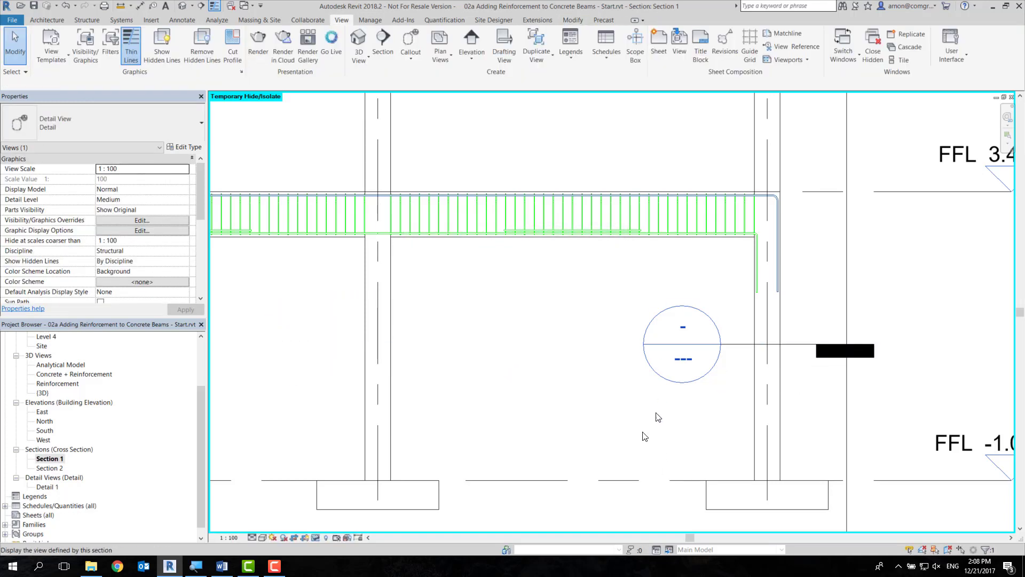
Step: Open Detail 1, extend its crop region down around the 400 x 400mm column, then return to Section 1
{"action": "double_click", "coordinate": [696, 380]}
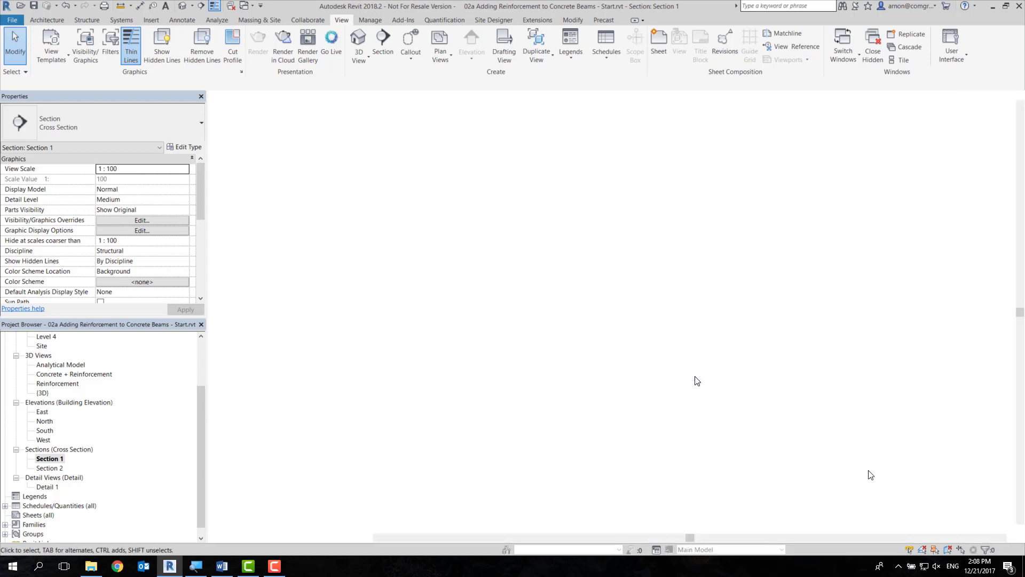
{"action": "left_click", "coordinate": [652, 256]}
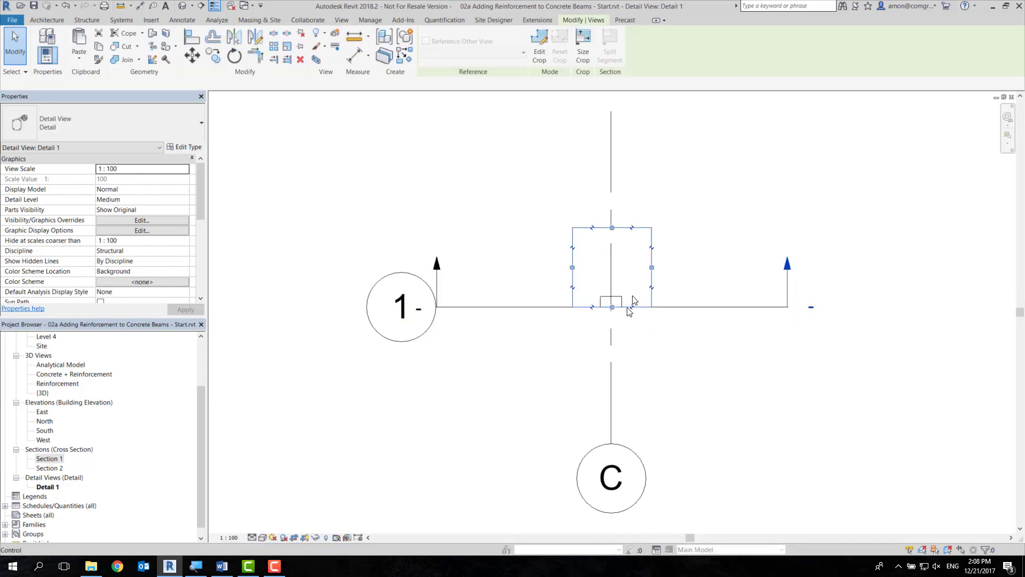
{"action": "scroll", "coordinate": [607, 320], "scroll_direction": "up", "scroll_amount": 2}
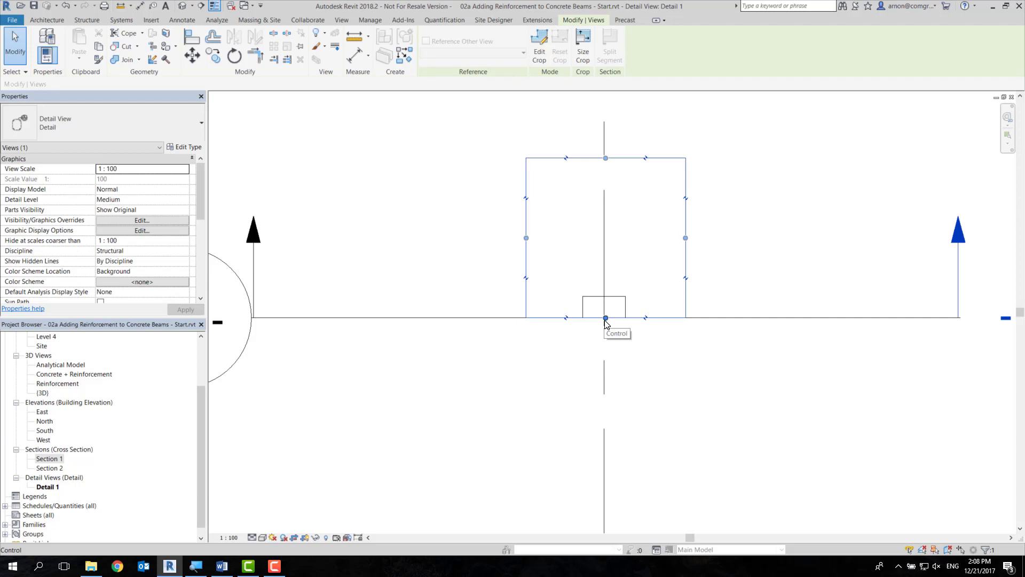
{"action": "left_click_drag", "start_coordinate": [605, 318], "coordinate": [606, 438]}
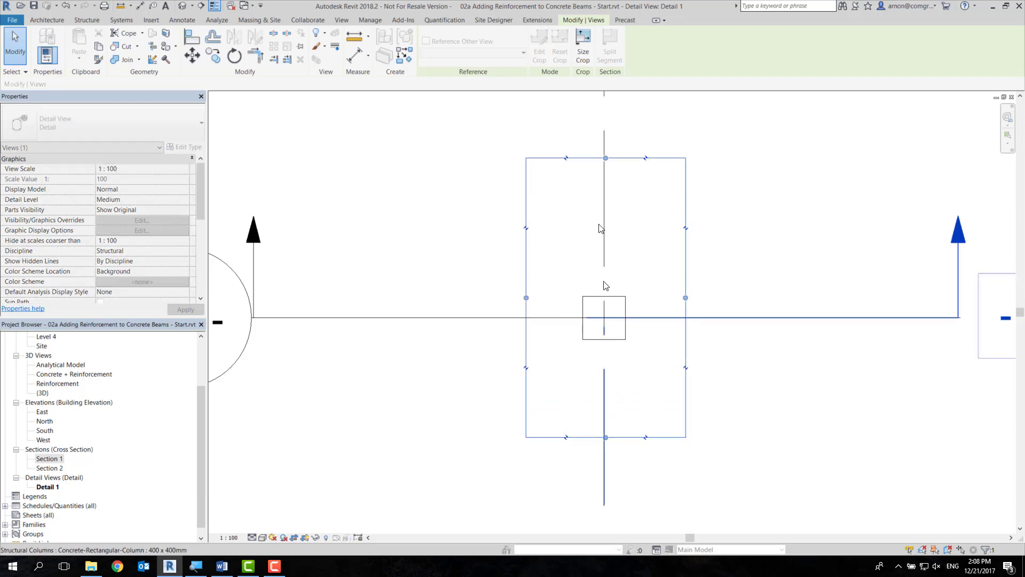
{"action": "scroll", "coordinate": [641, 299], "scroll_direction": "up", "scroll_amount": 3}
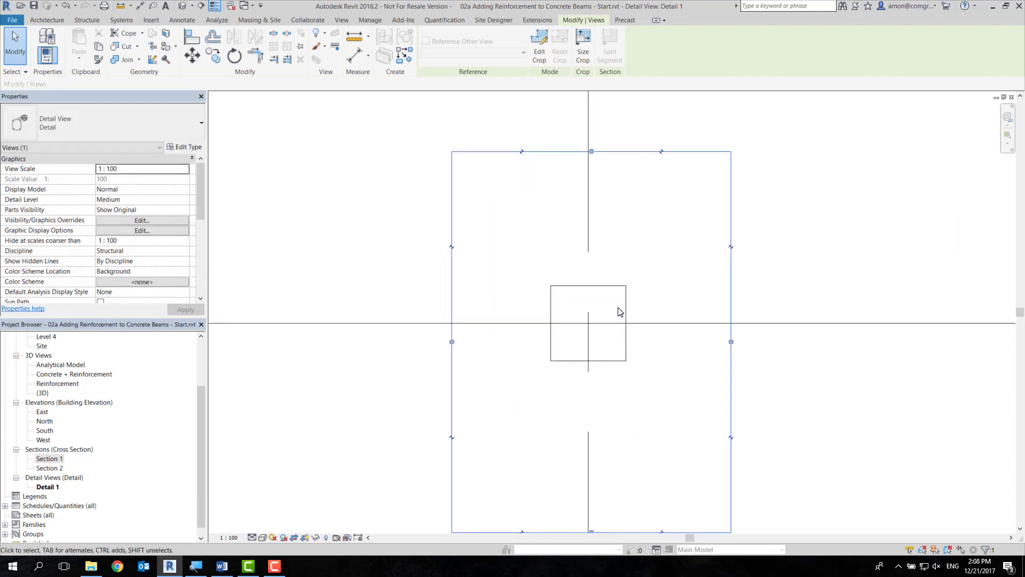
{"action": "scroll", "coordinate": [627, 307], "scroll_direction": "up", "scroll_amount": 1}
{"action": "left_click", "coordinate": [627, 307]}
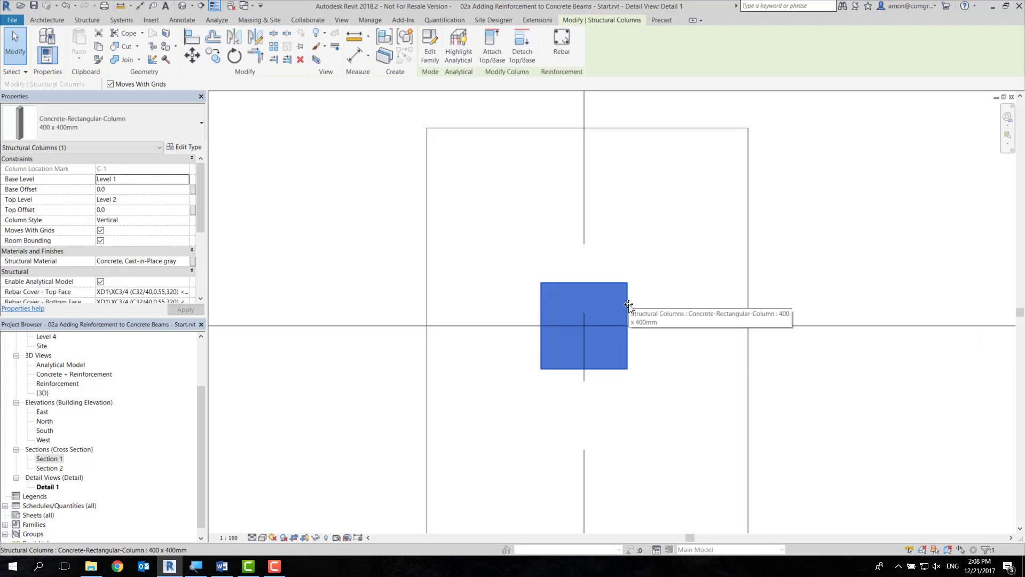
{"action": "double_click", "coordinate": [53, 460]}
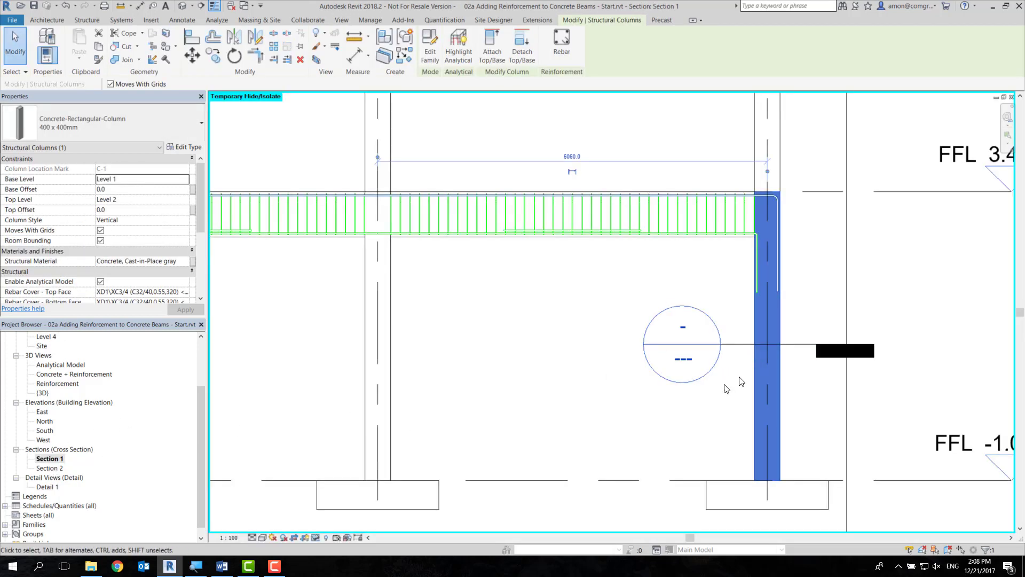
Step: Draw a new section line across the footing near Level 1, creating Detail 2
{"action": "scroll", "coordinate": [634, 309], "scroll_direction": "down", "scroll_amount": 2}
{"action": "scroll", "coordinate": [636, 279], "scroll_direction": "down", "scroll_amount": 1}
{"action": "left_click", "coordinate": [644, 275]}
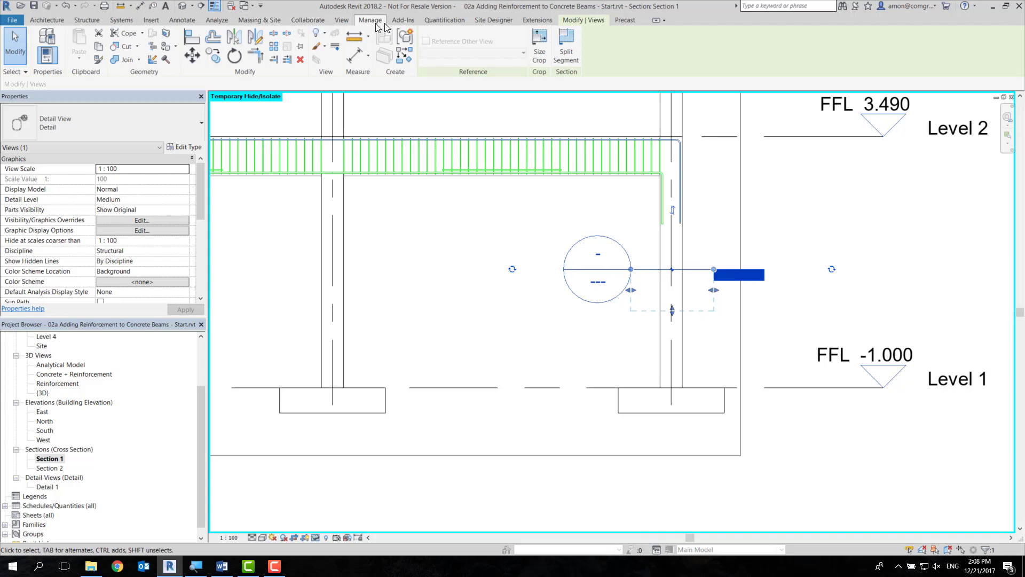
{"action": "left_click", "coordinate": [341, 19]}
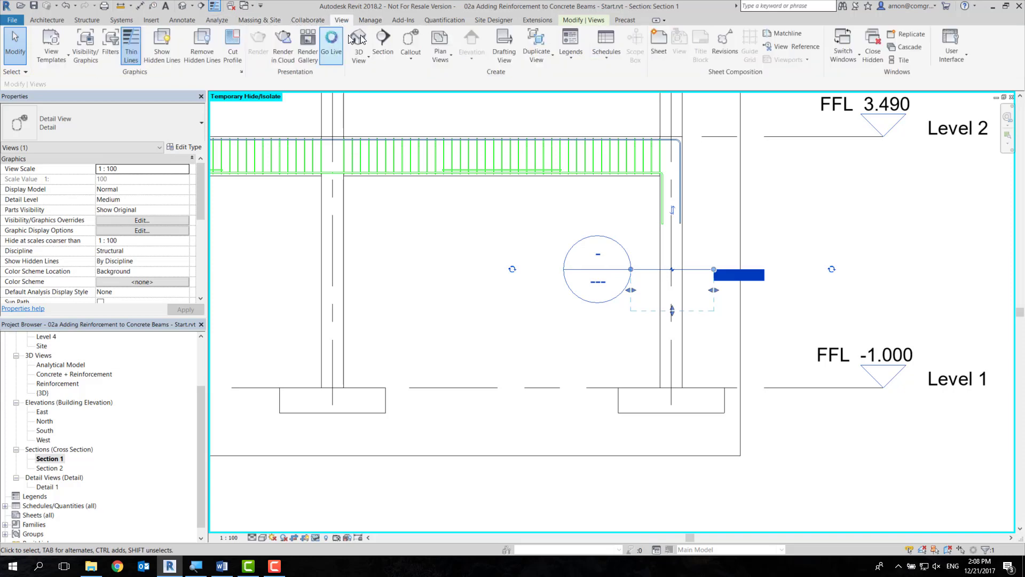
{"action": "left_click", "coordinate": [383, 41]}
{"action": "left_click", "coordinate": [576, 398]}
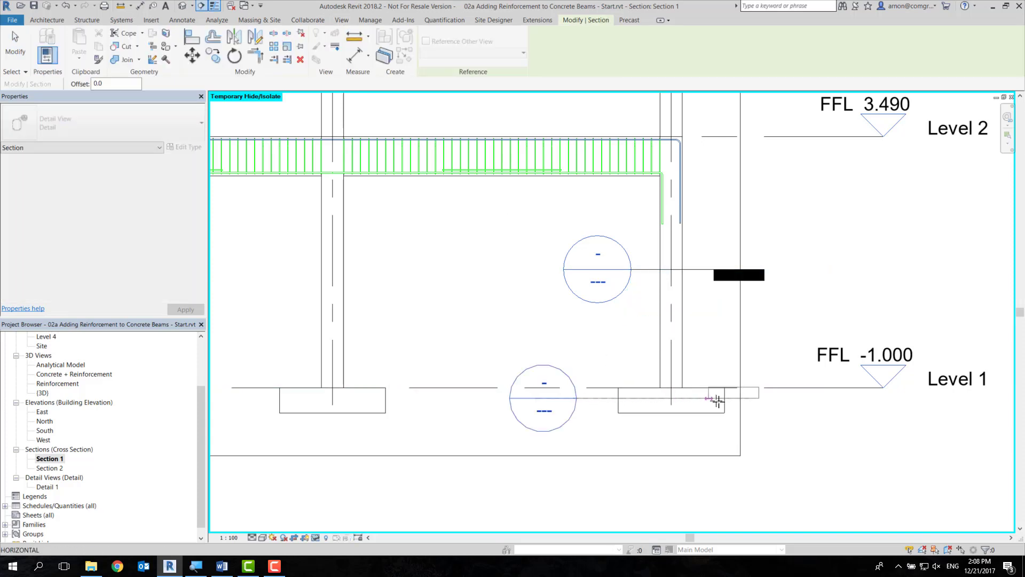
{"action": "left_click", "coordinate": [745, 397]}
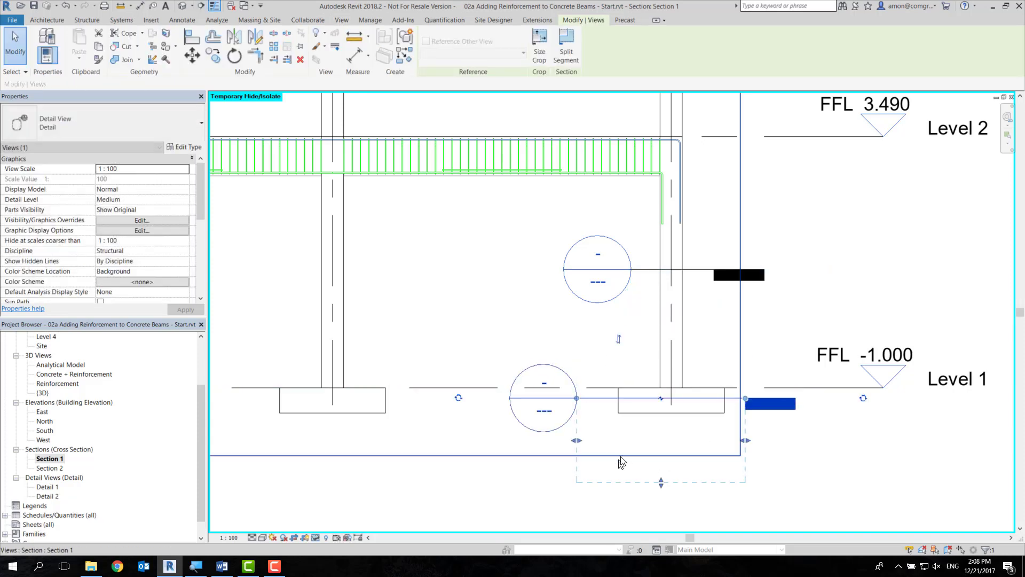
{"action": "key", "text": "Escape"}
Step: Move the Detail 2 crop region down to frame the 1900 x 1900 mm footing, then reopen Section 1
{"action": "double_click", "coordinate": [543, 398]}
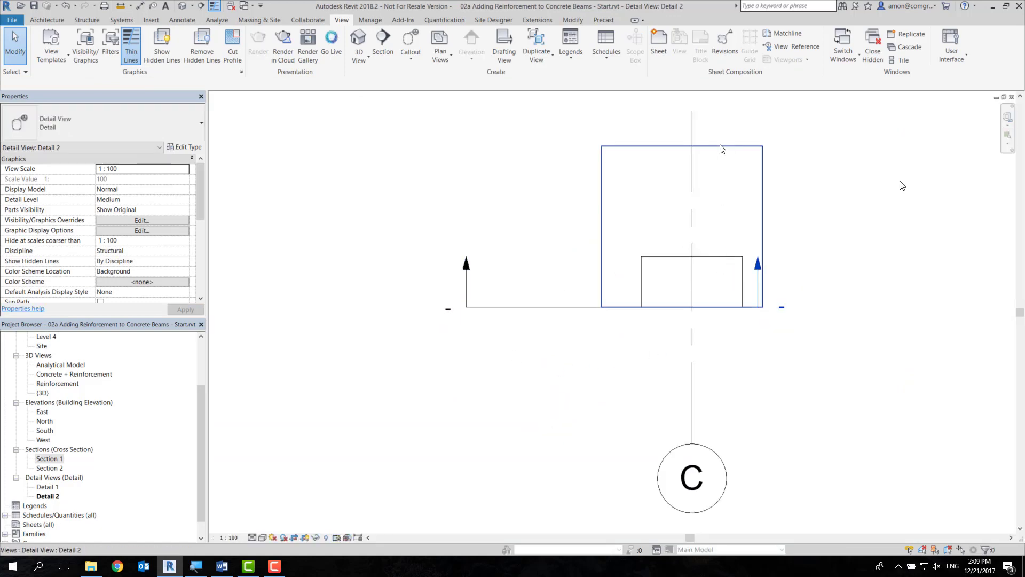
{"action": "left_click", "coordinate": [712, 146]}
{"action": "left_click_drag", "start_coordinate": [711, 147], "coordinate": [687, 335]}
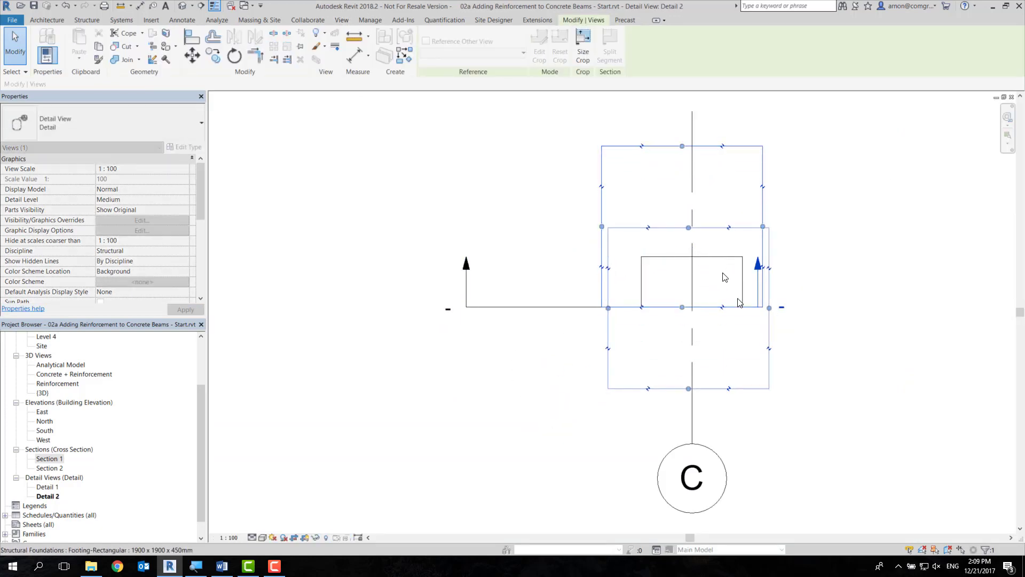
{"action": "left_click", "coordinate": [892, 299]}
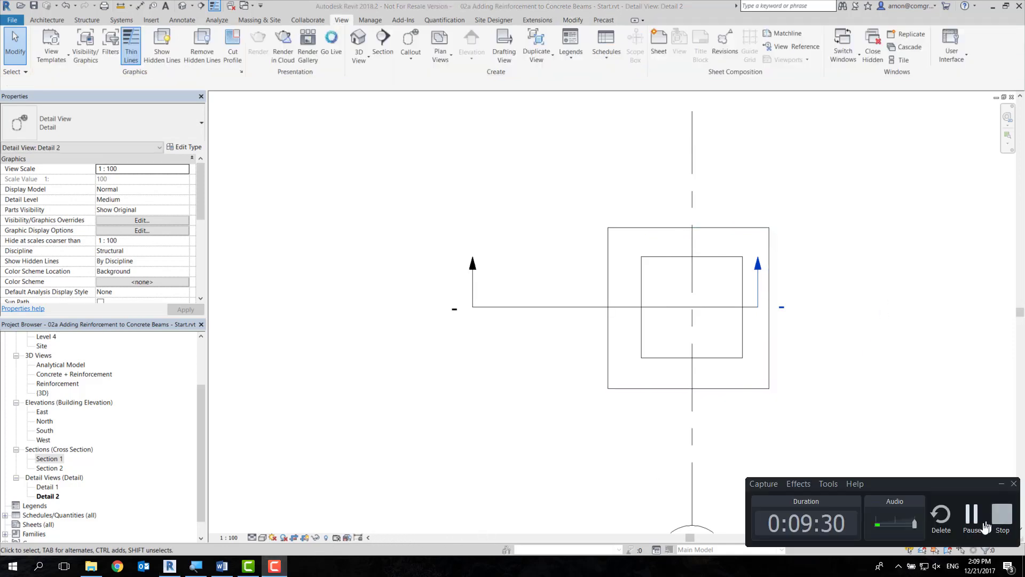
{"action": "double_click", "coordinate": [51, 526]}
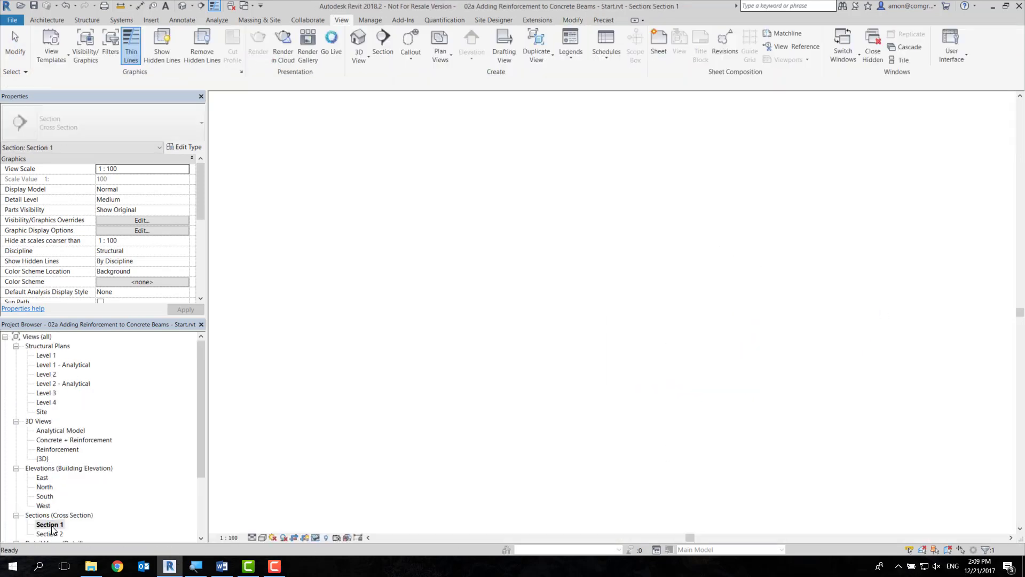
Step: Start rebar placement in the Detail 1 column and choose closed stirrup Shape 51
{"action": "scroll", "coordinate": [630, 278], "scroll_direction": "up", "scroll_amount": 2}
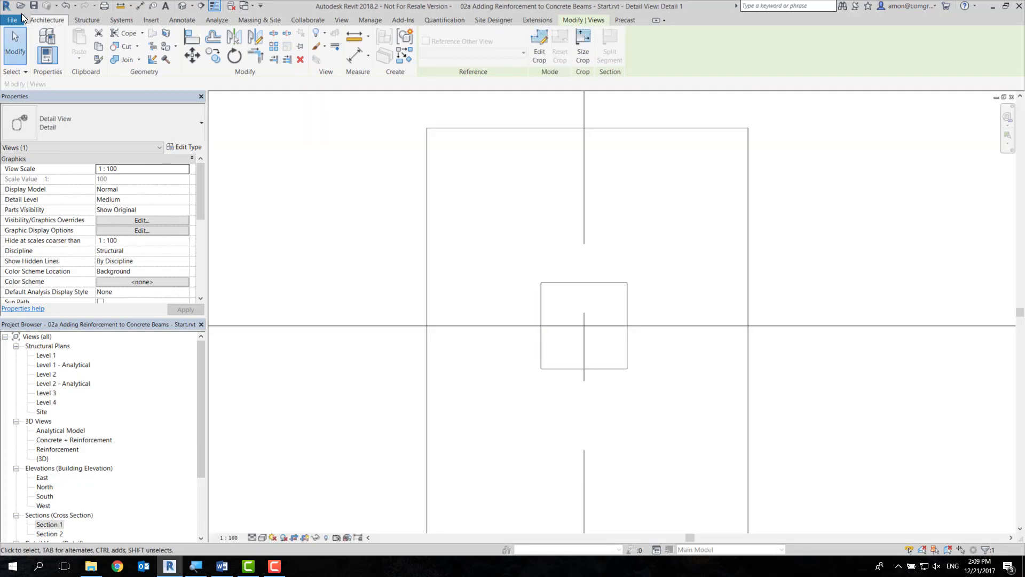
{"action": "left_click", "coordinate": [43, 20]}
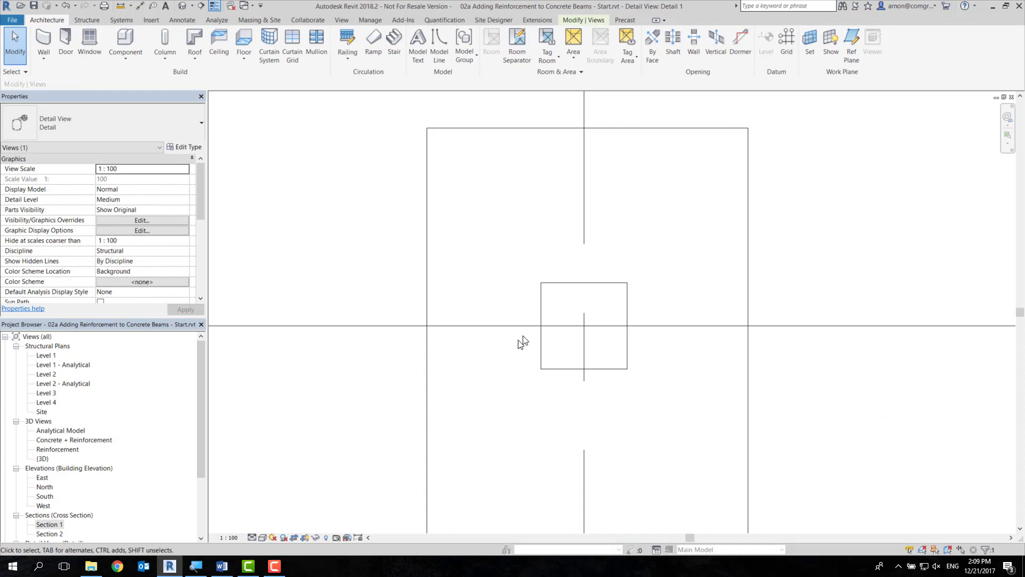
{"action": "left_click", "coordinate": [546, 290]}
{"action": "left_click", "coordinate": [561, 43]}
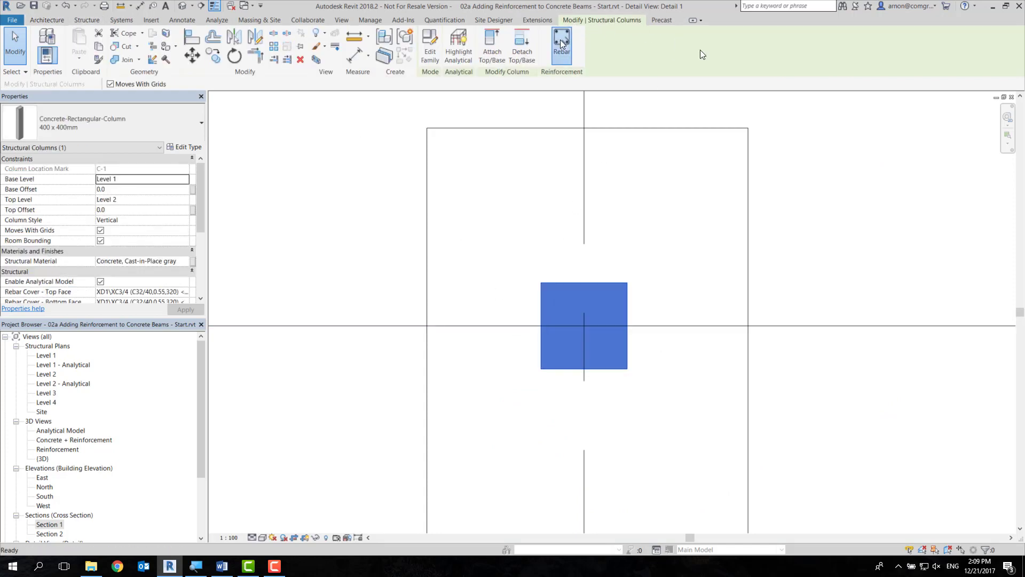
{"action": "scroll", "coordinate": [1004, 270], "scroll_direction": "down", "scroll_amount": 3}
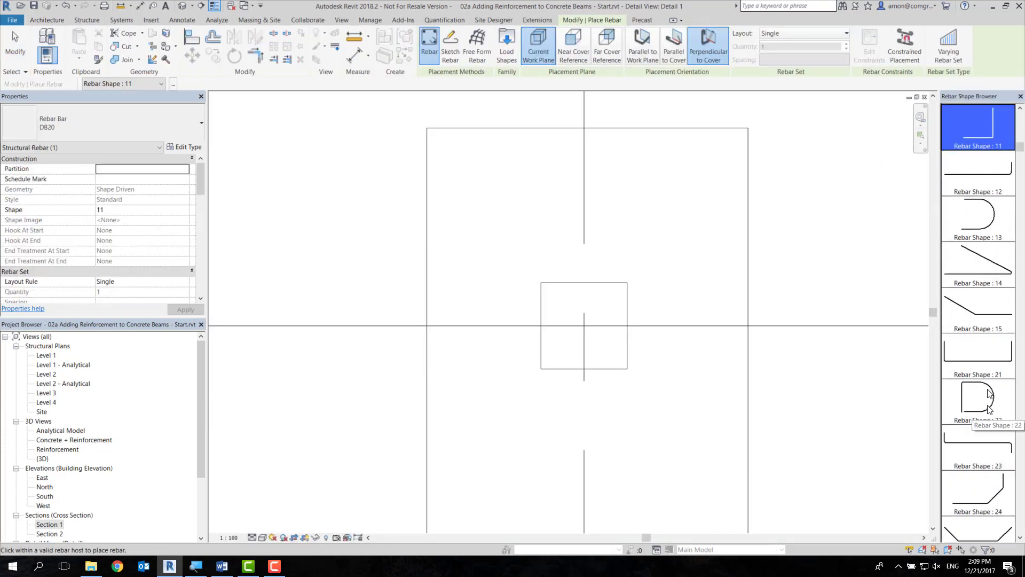
{"action": "scroll", "coordinate": [1003, 270], "scroll_direction": "down", "scroll_amount": 3}
{"action": "left_click_drag", "start_coordinate": [1019, 176], "coordinate": [1021, 387]}
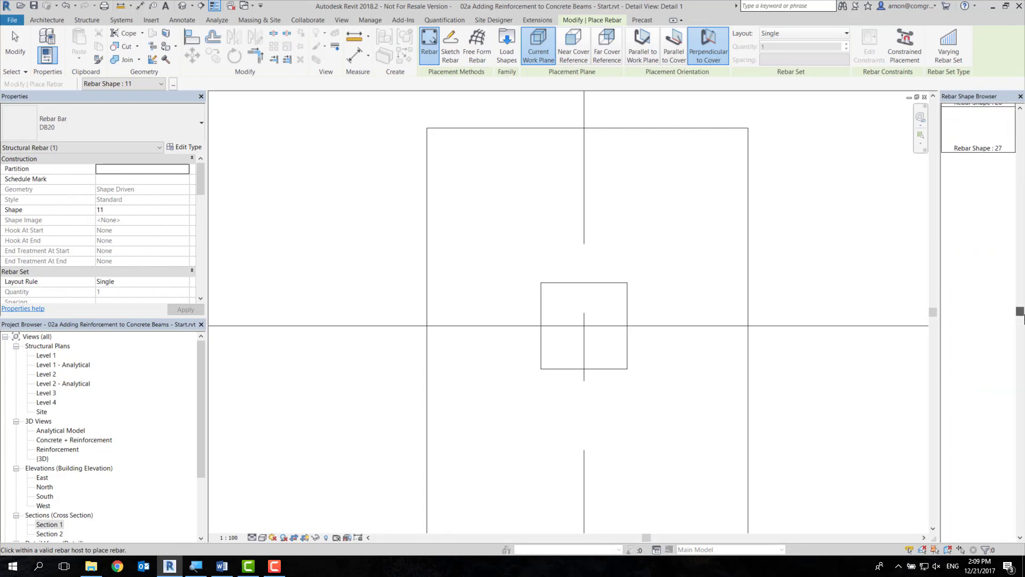
{"action": "scroll", "coordinate": [980, 270], "scroll_direction": "down", "scroll_amount": 2}
{"action": "scroll", "coordinate": [980, 269], "scroll_direction": "down", "scroll_amount": 2}
{"action": "scroll", "coordinate": [980, 270], "scroll_direction": "down", "scroll_amount": 1}
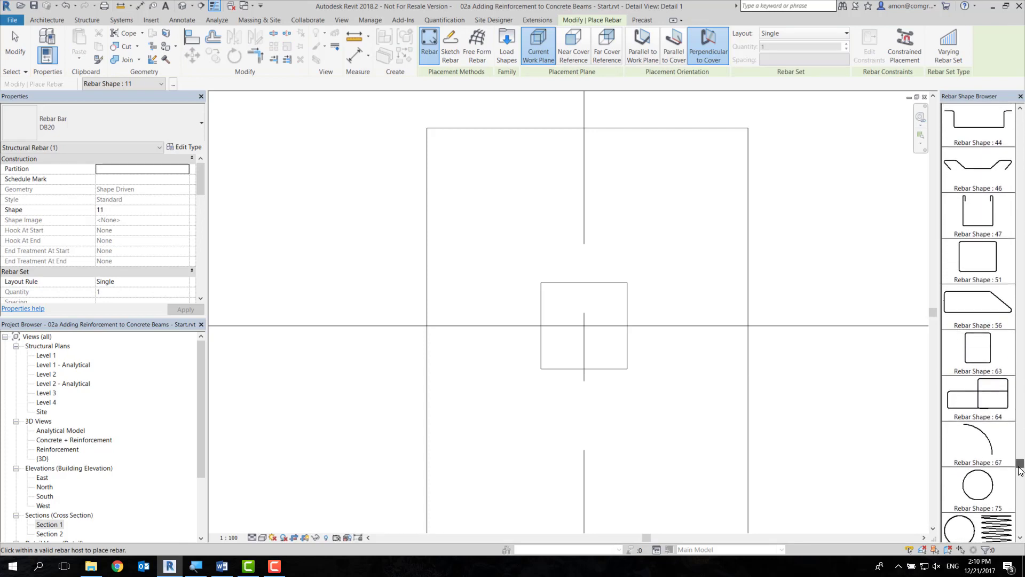
{"action": "scroll", "coordinate": [980, 269], "scroll_direction": "down", "scroll_amount": 1}
{"action": "left_click", "coordinate": [980, 269]}
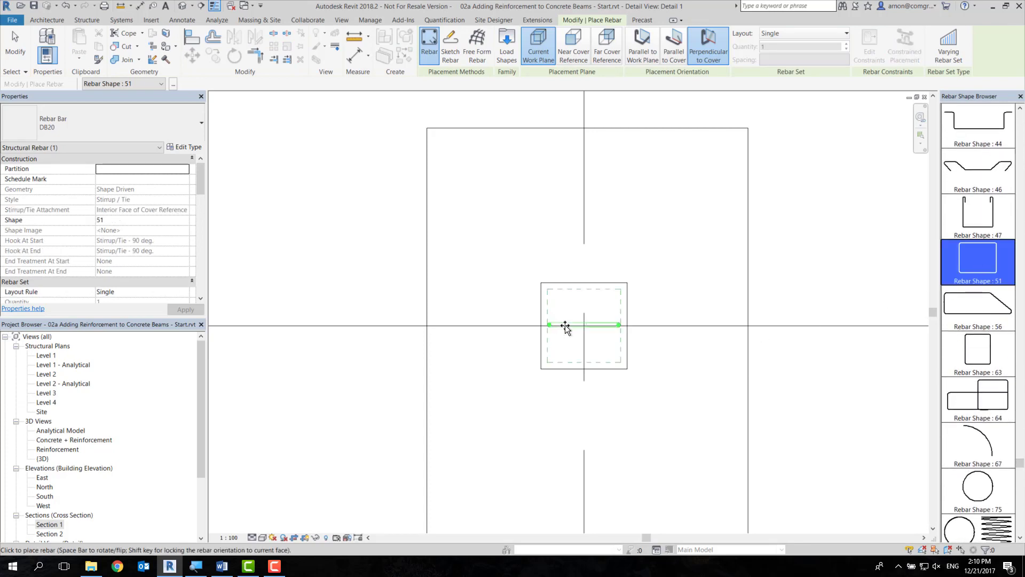
Step: Set the bar type to RB9 and place the stirrup inside the column section
{"action": "left_click", "coordinate": [62, 120]}
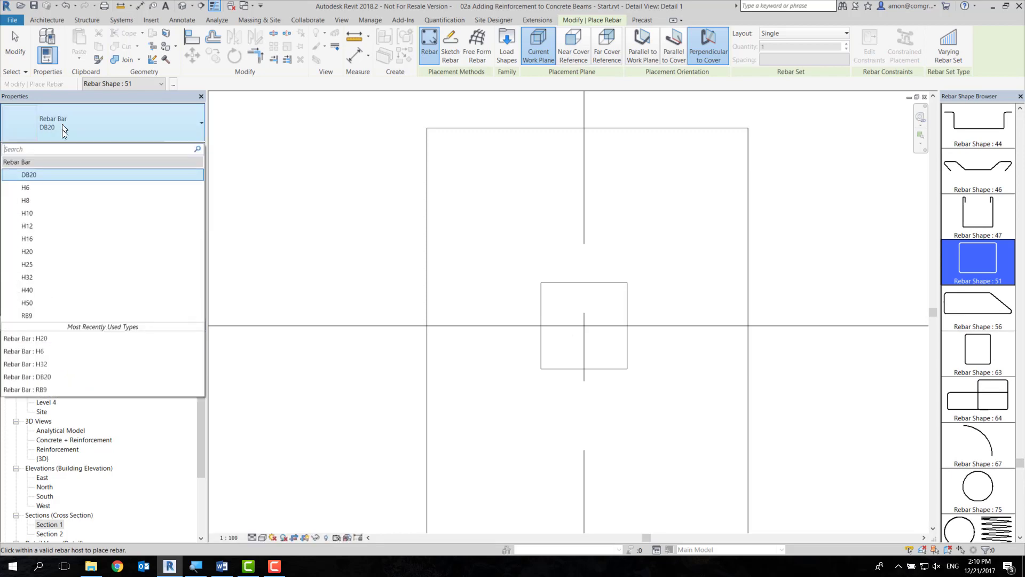
{"action": "left_click", "coordinate": [56, 316]}
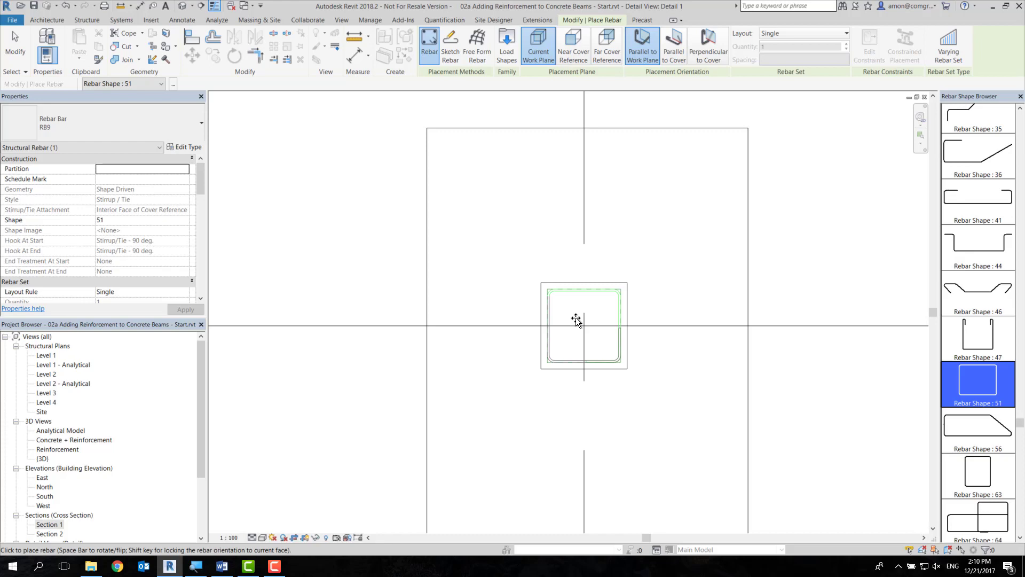
{"action": "left_click", "coordinate": [575, 319]}
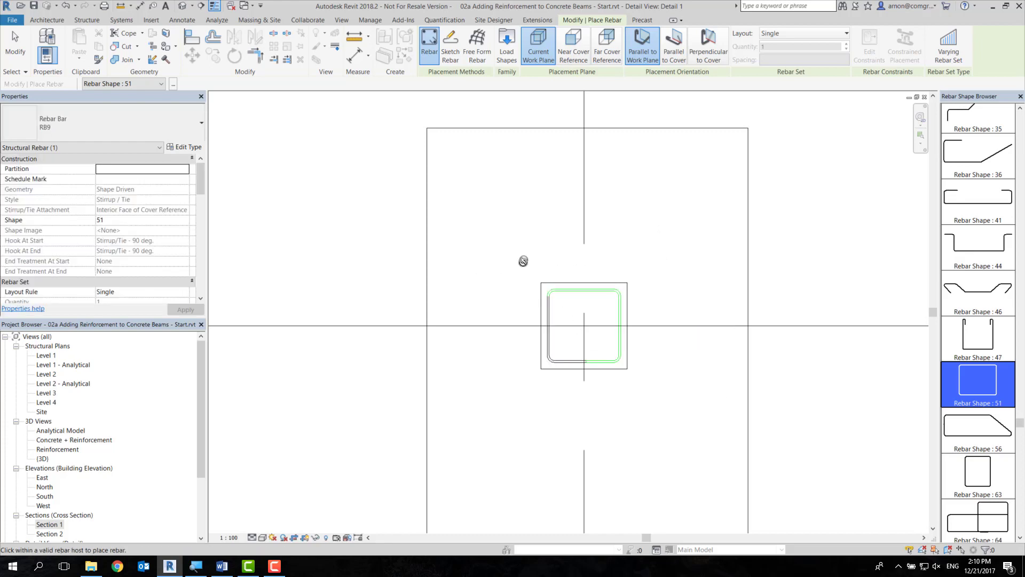
{"action": "scroll", "coordinate": [588, 309], "scroll_direction": "up", "scroll_amount": 3}
{"action": "key", "text": "Escape"}
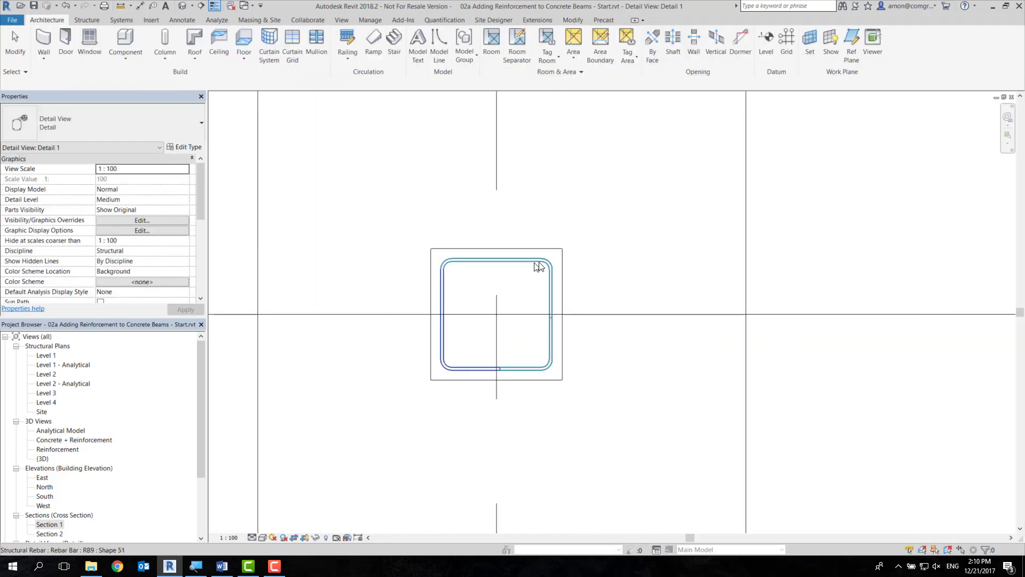
{"action": "left_click", "coordinate": [540, 265]}
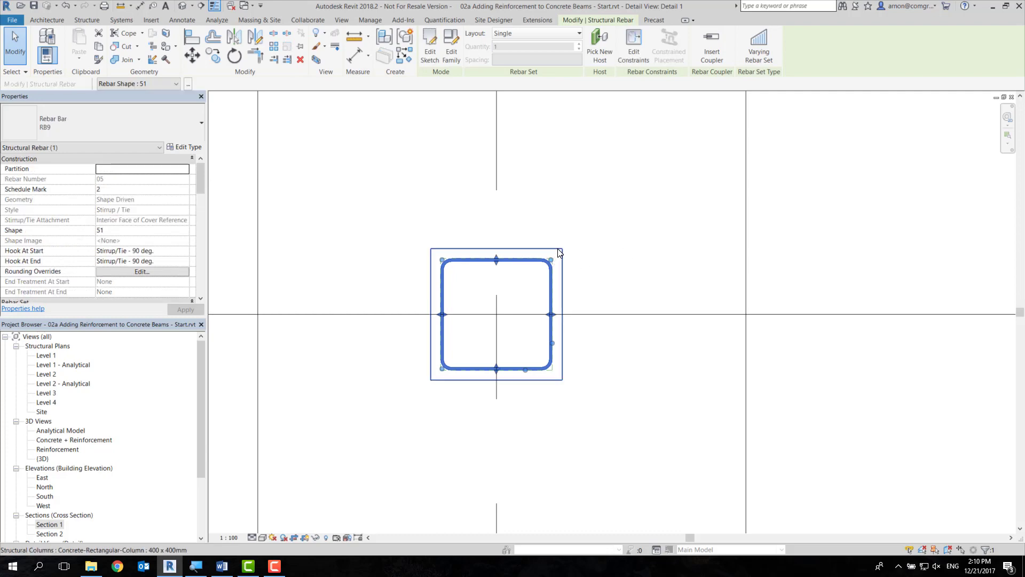
{"action": "left_click", "coordinate": [559, 262]}
{"action": "left_click", "coordinate": [562, 53]}
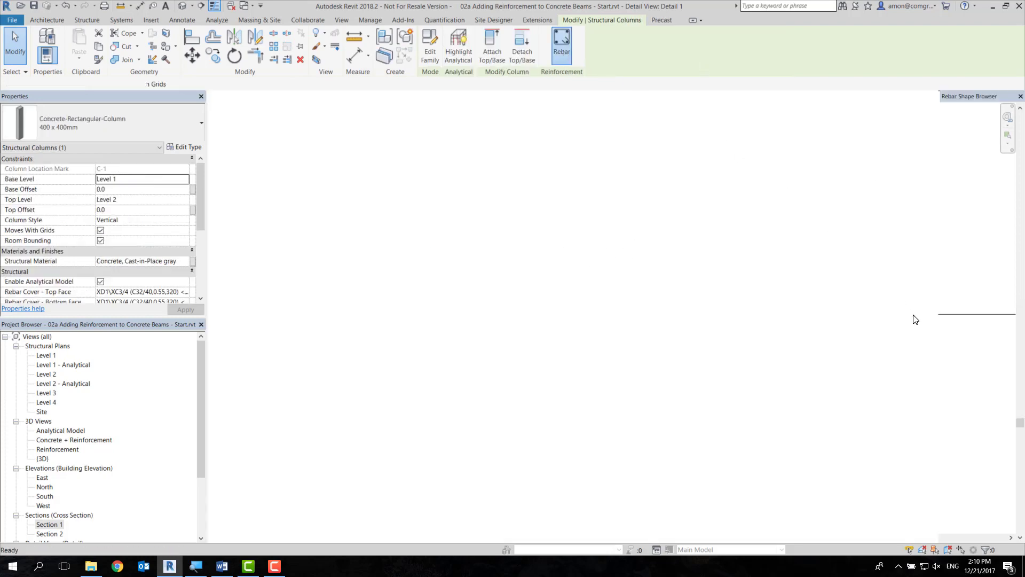
{"action": "left_click_drag", "start_coordinate": [1019, 424], "coordinate": [1020, 115]}
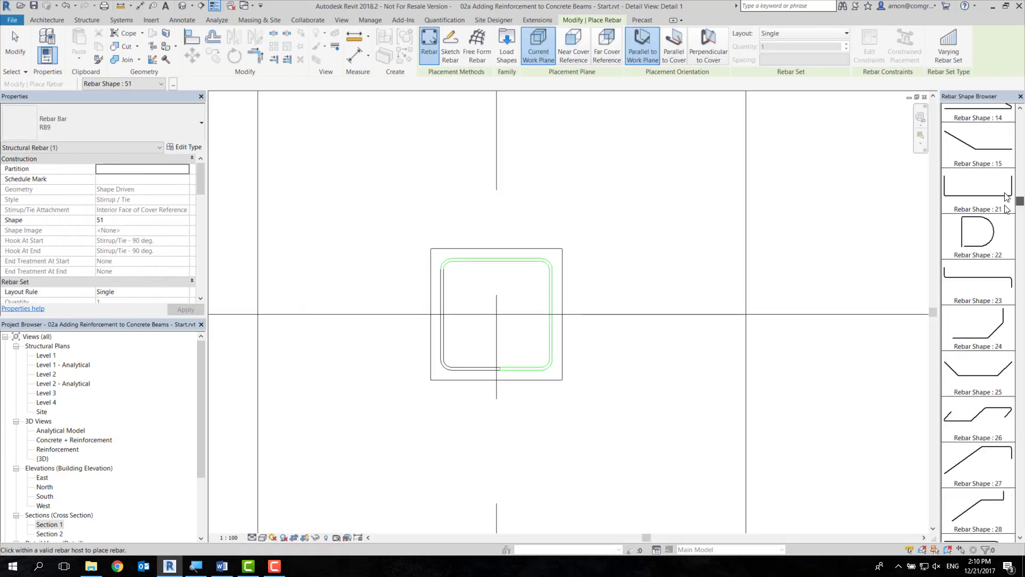
{"action": "left_click", "coordinate": [978, 167]}
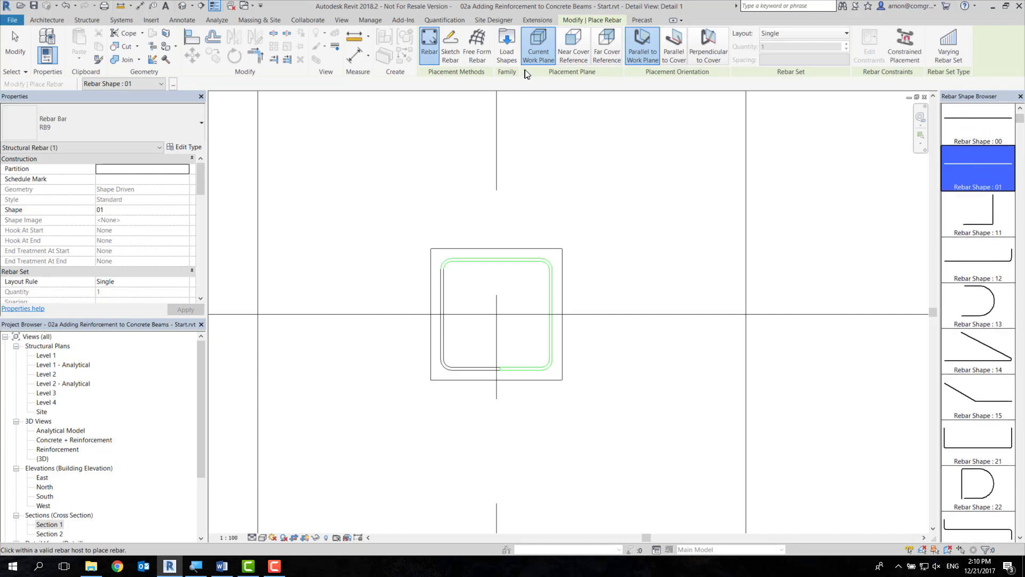
{"action": "left_click", "coordinate": [797, 33]}
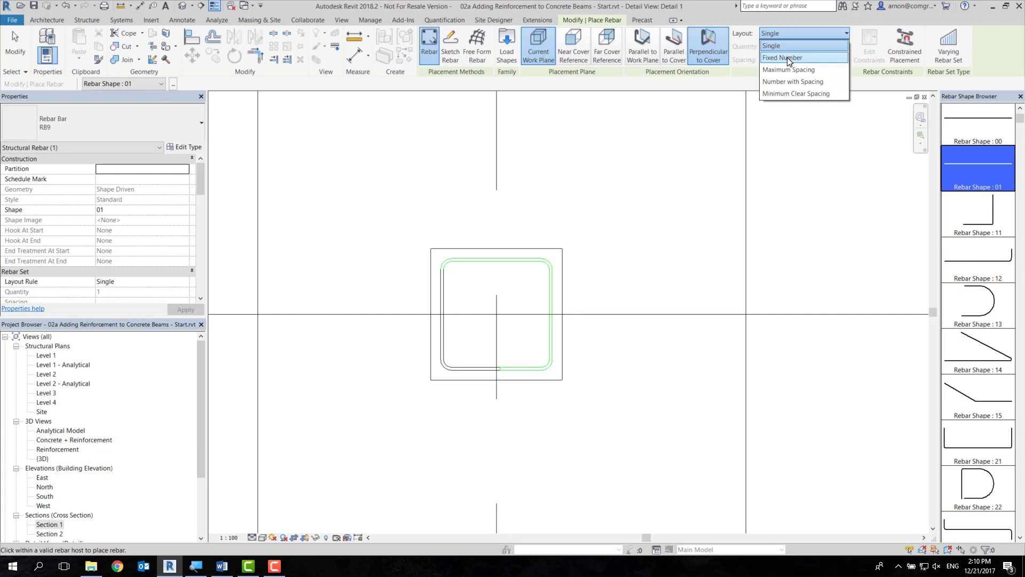
{"action": "left_click", "coordinate": [789, 59]}
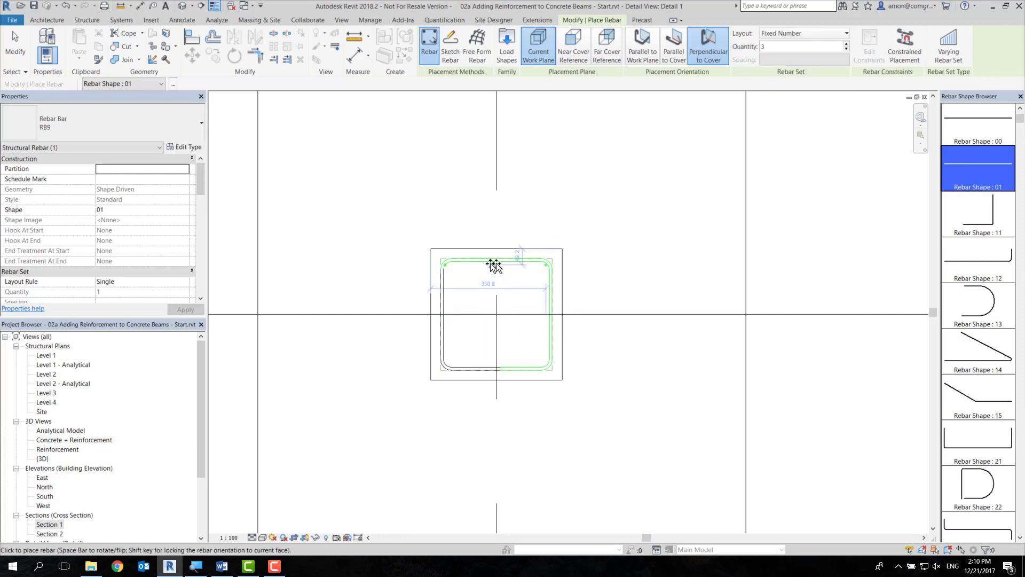
{"action": "left_click", "coordinate": [63, 126]}
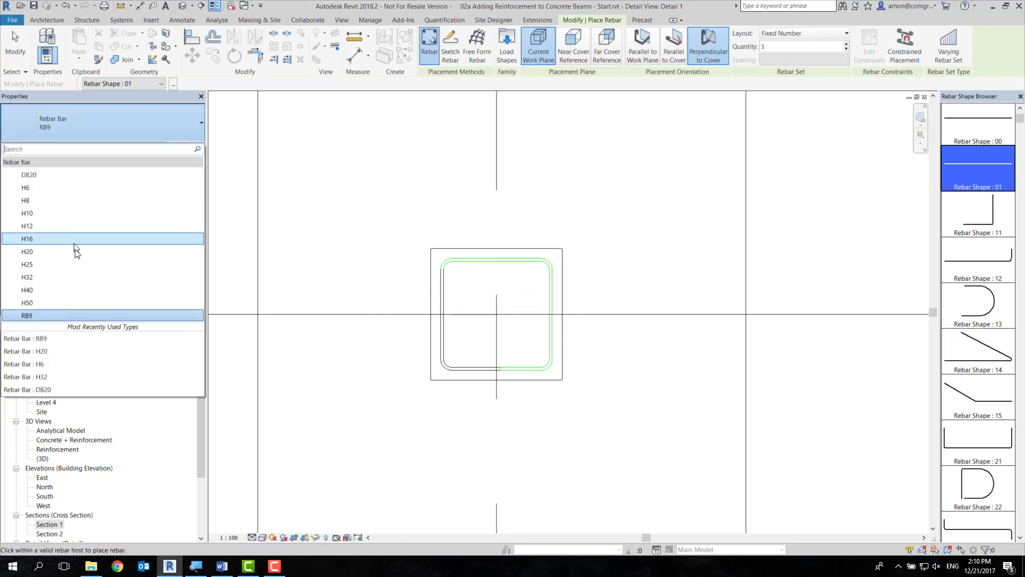
{"action": "left_click", "coordinate": [67, 177]}
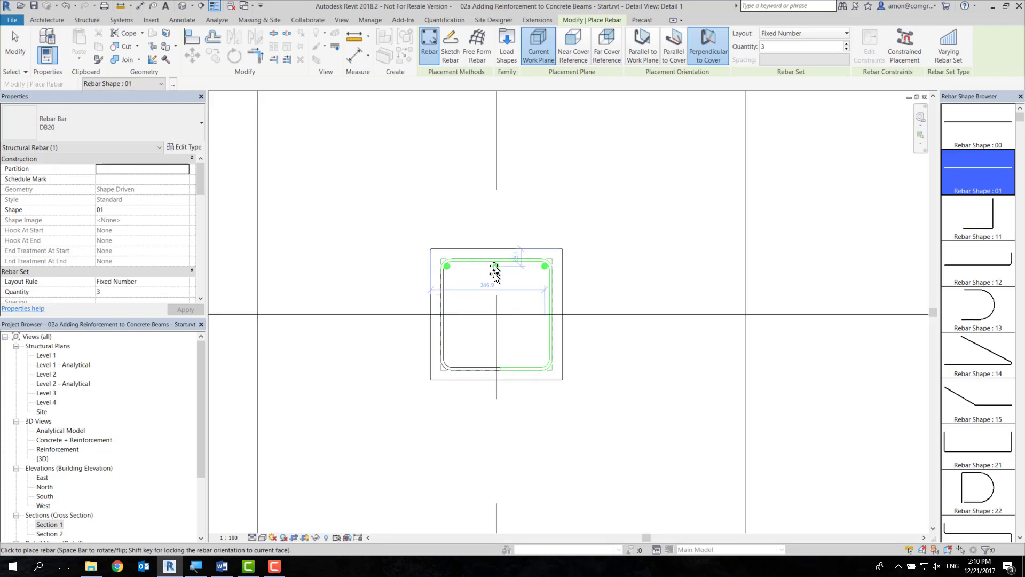
{"action": "left_click", "coordinate": [494, 272]}
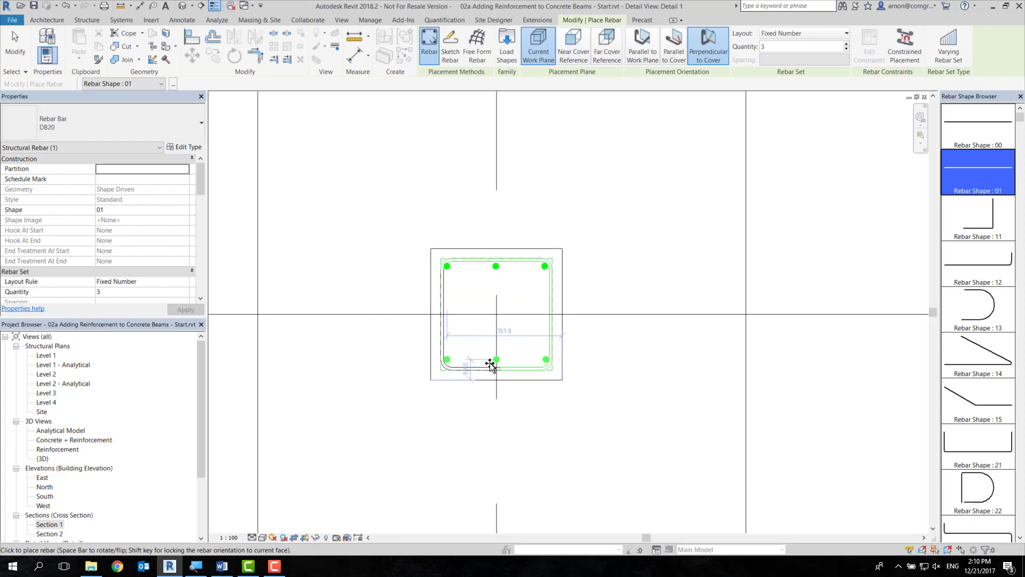
{"action": "left_click", "coordinate": [539, 291]}
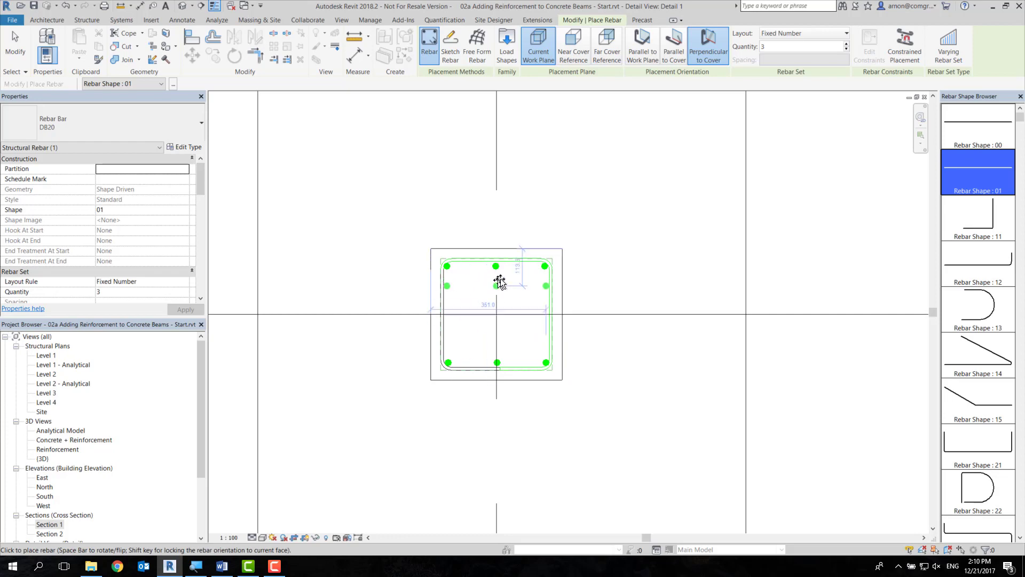
{"action": "left_click", "coordinate": [488, 272]}
{"action": "key", "text": "Escape"}
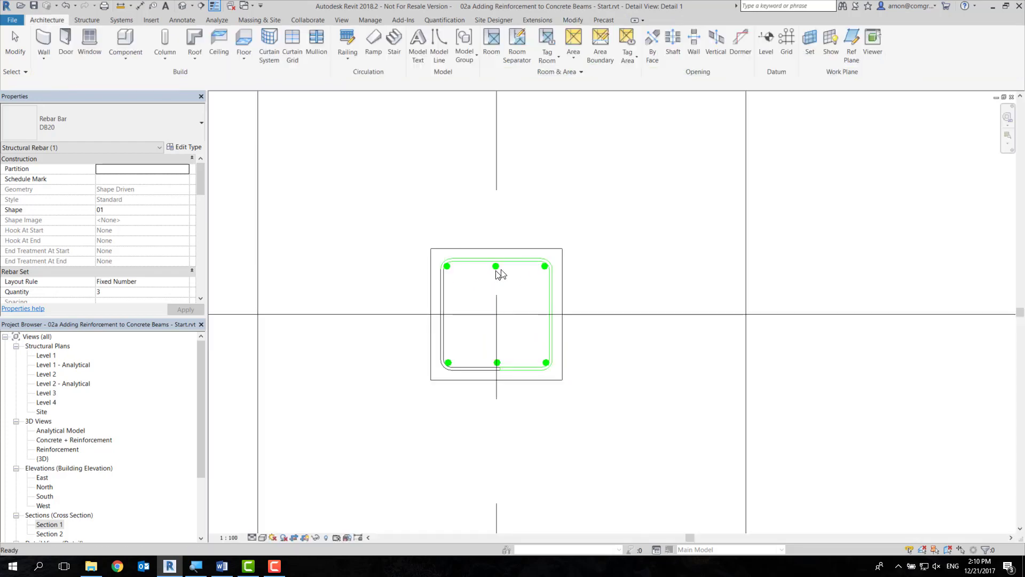
{"action": "left_click", "coordinate": [496, 269]}
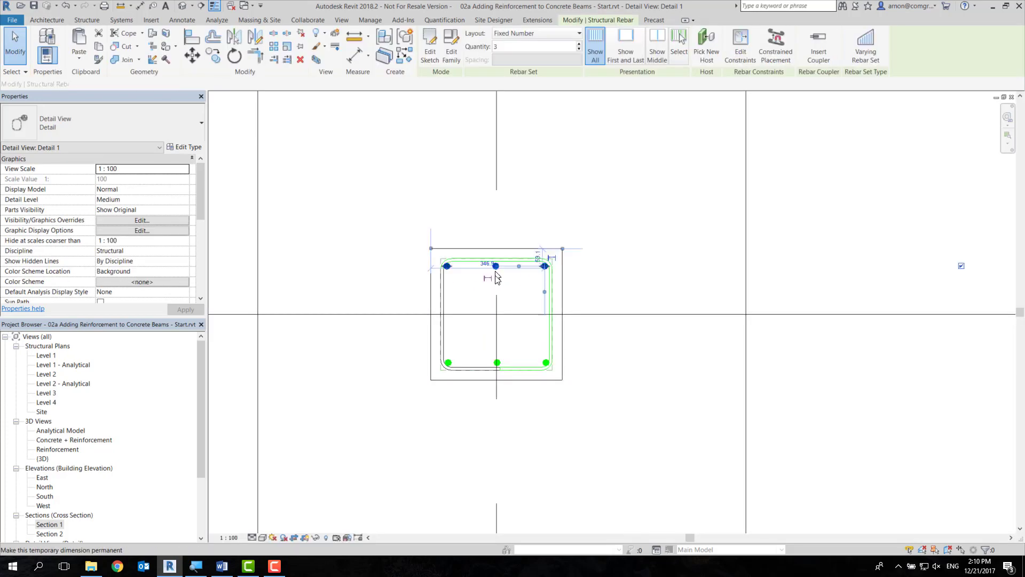
{"action": "key", "text": "Delete"}
{"action": "left_click", "coordinate": [500, 363]}
Step: Place a DB20 bar at the tie's top-left corner, undoing the extra top-right bar
{"action": "key", "text": "Escape"}
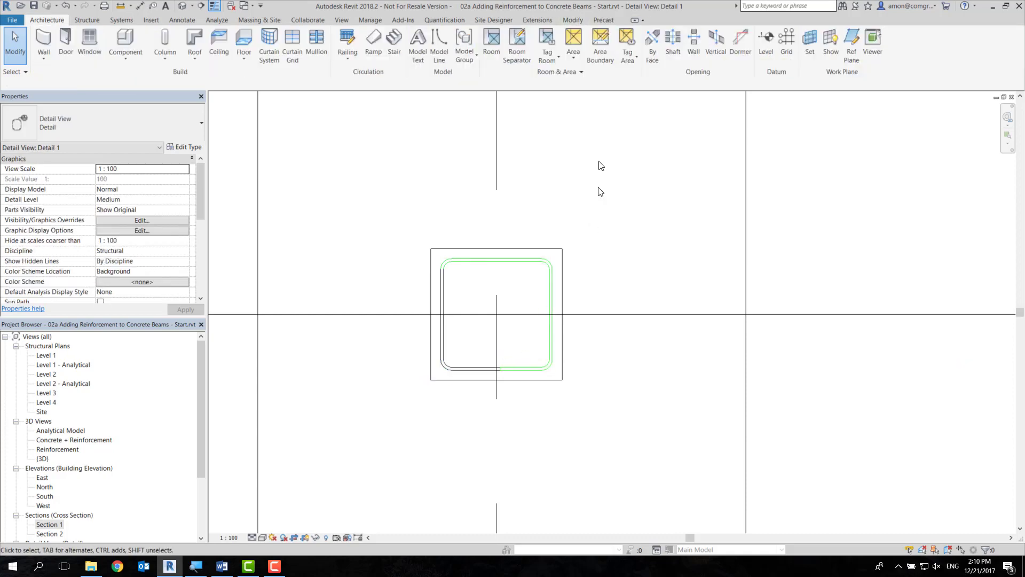
{"action": "left_click", "coordinate": [550, 254]}
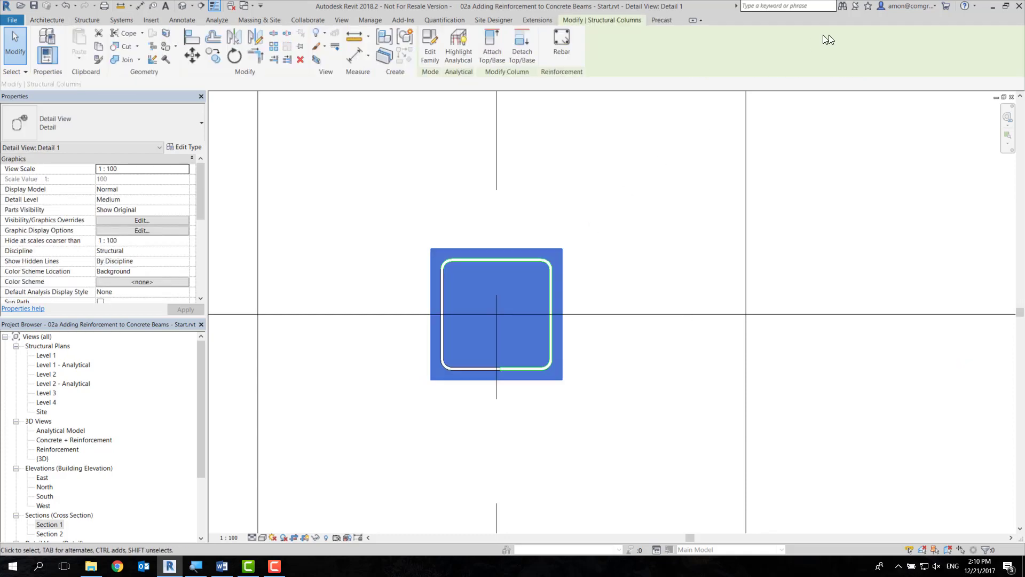
{"action": "left_click", "coordinate": [561, 45]}
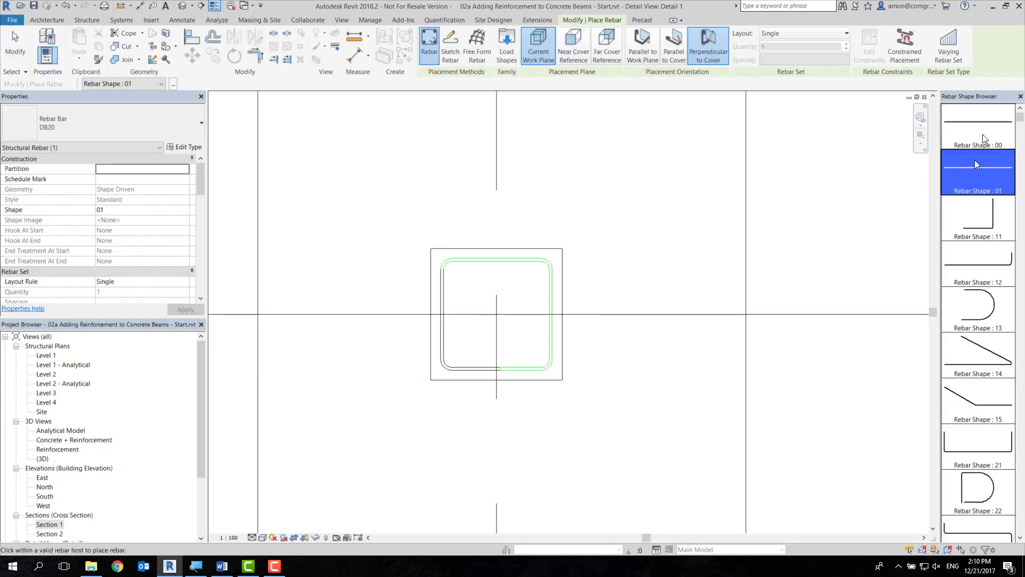
{"action": "scroll", "coordinate": [451, 262], "scroll_direction": "up", "scroll_amount": 2}
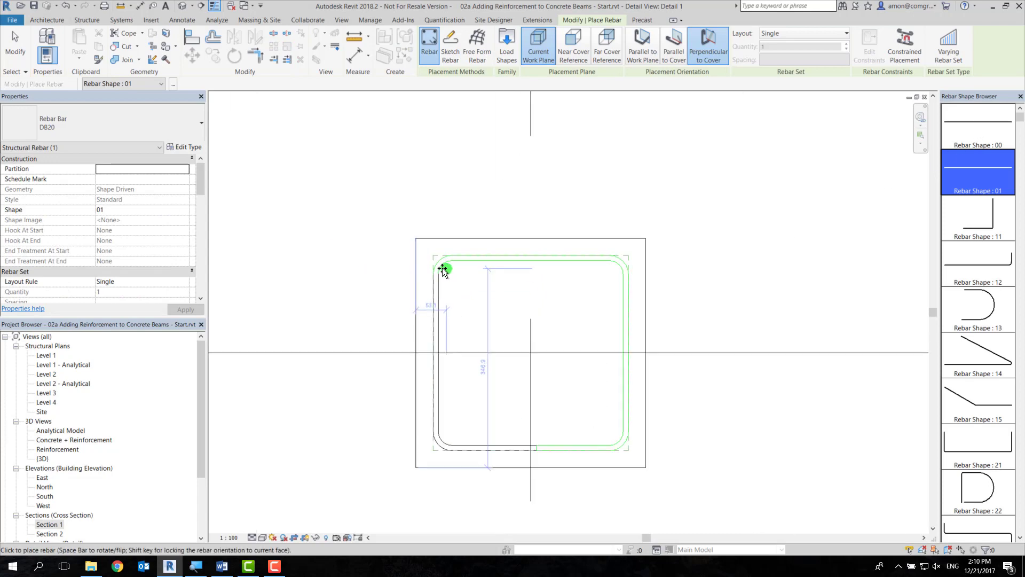
{"action": "left_click", "coordinate": [444, 269]}
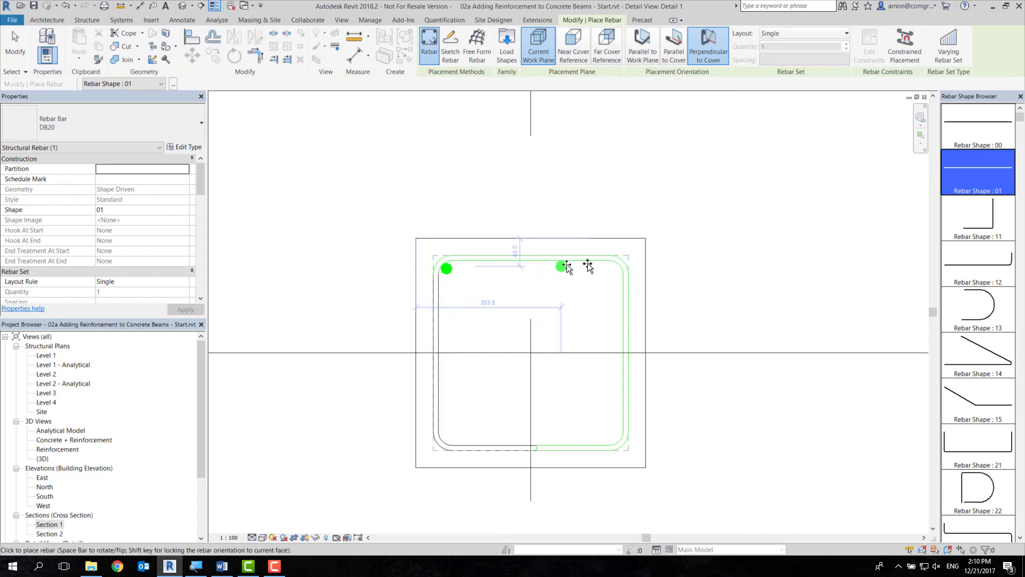
{"action": "left_click", "coordinate": [615, 269]}
{"action": "key", "text": "Escape"}
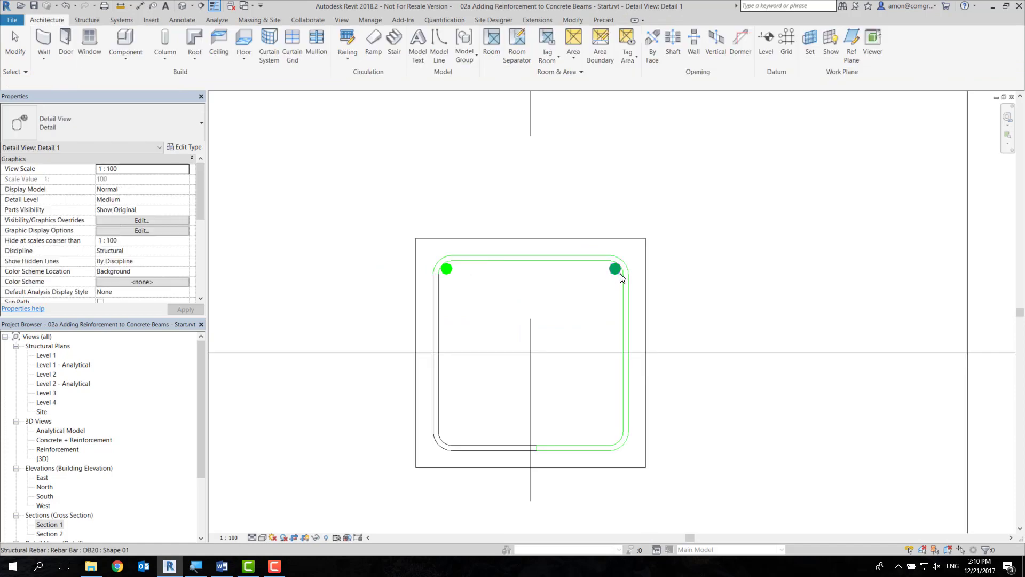
{"action": "key", "text": "ctrl+z"}
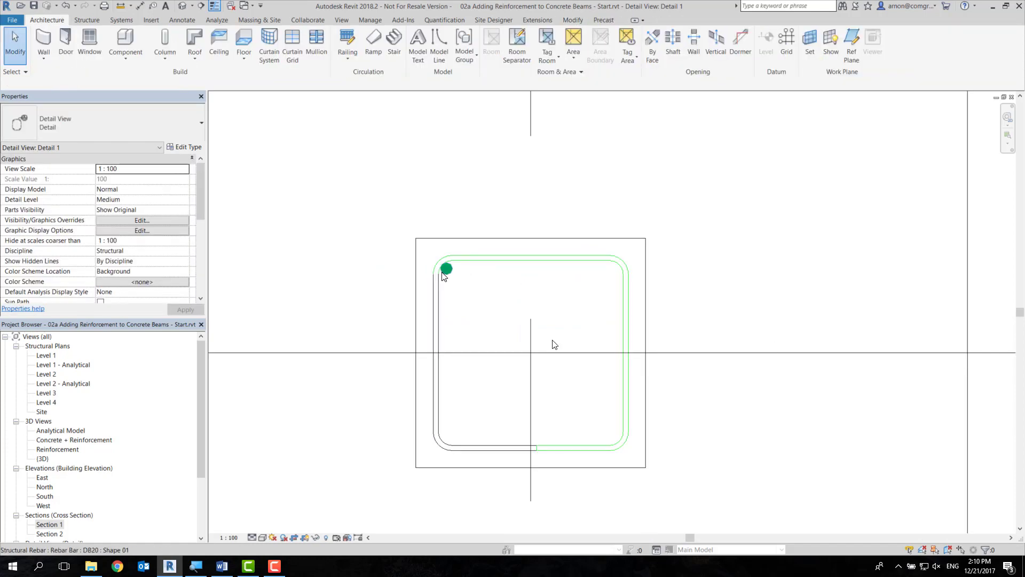
Step: Verify the single top-left DB20 corner bar and zoom around the column section
{"action": "left_click", "coordinate": [443, 272]}
{"action": "key", "text": "Escape"}
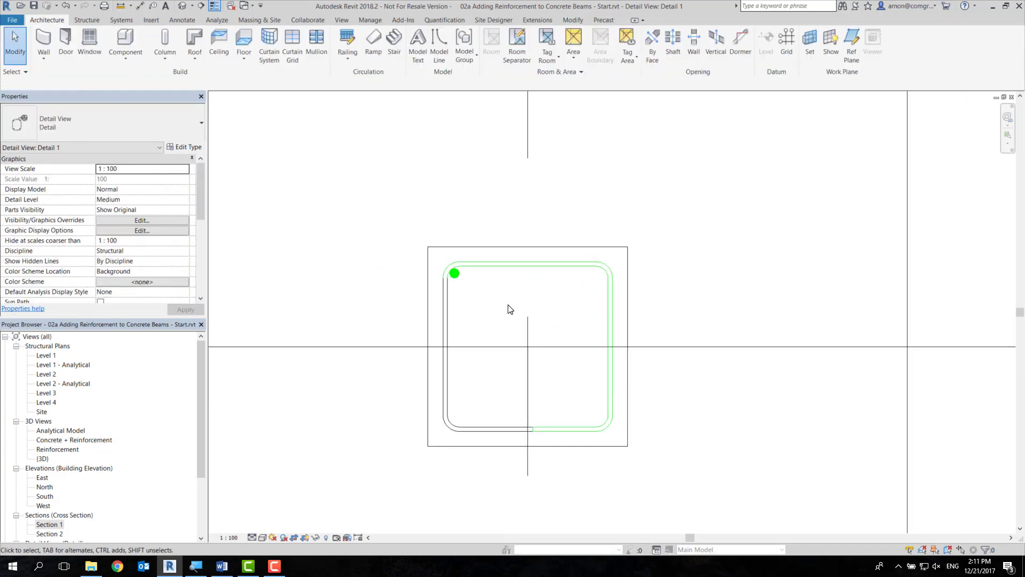
{"action": "scroll", "coordinate": [508, 303], "scroll_direction": "down", "scroll_amount": 5}
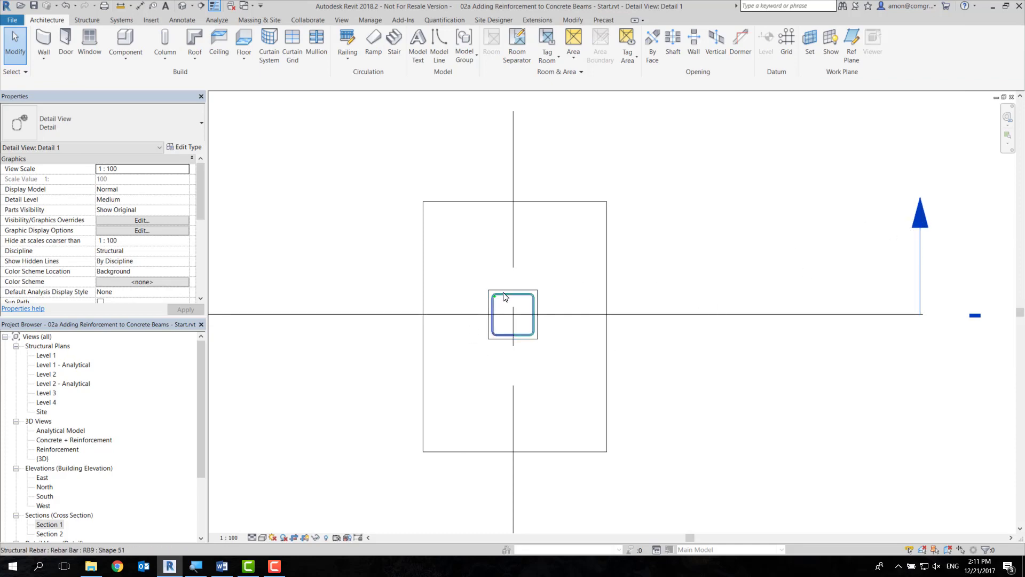
{"action": "scroll", "coordinate": [499, 303], "scroll_direction": "up", "scroll_amount": 1}
{"action": "scroll", "coordinate": [498, 302], "scroll_direction": "up", "scroll_amount": 2}
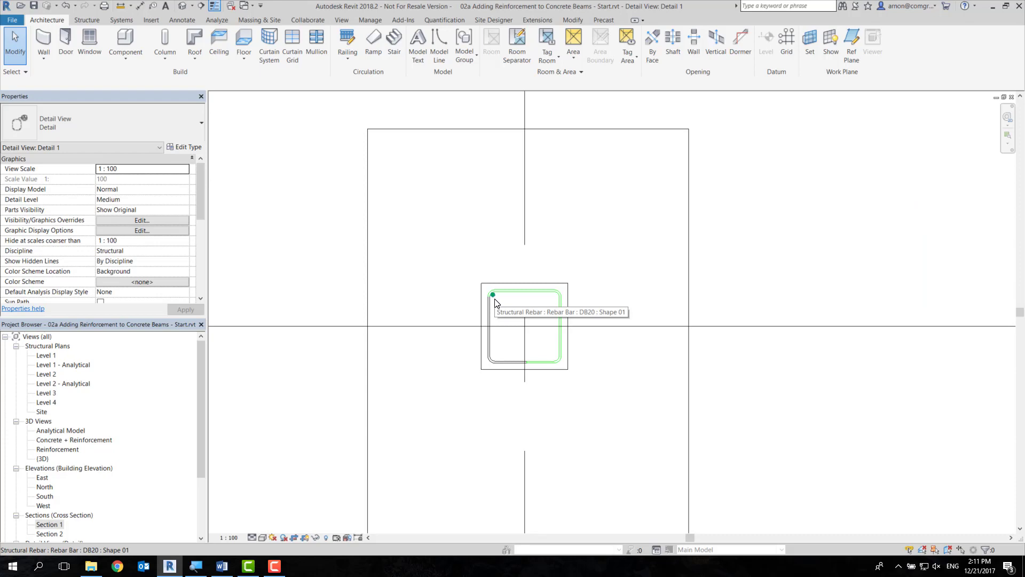
{"action": "scroll", "coordinate": [684, 309], "scroll_direction": "down", "scroll_amount": 2}
{"action": "scroll", "coordinate": [536, 335], "scroll_direction": "down", "scroll_amount": 2}
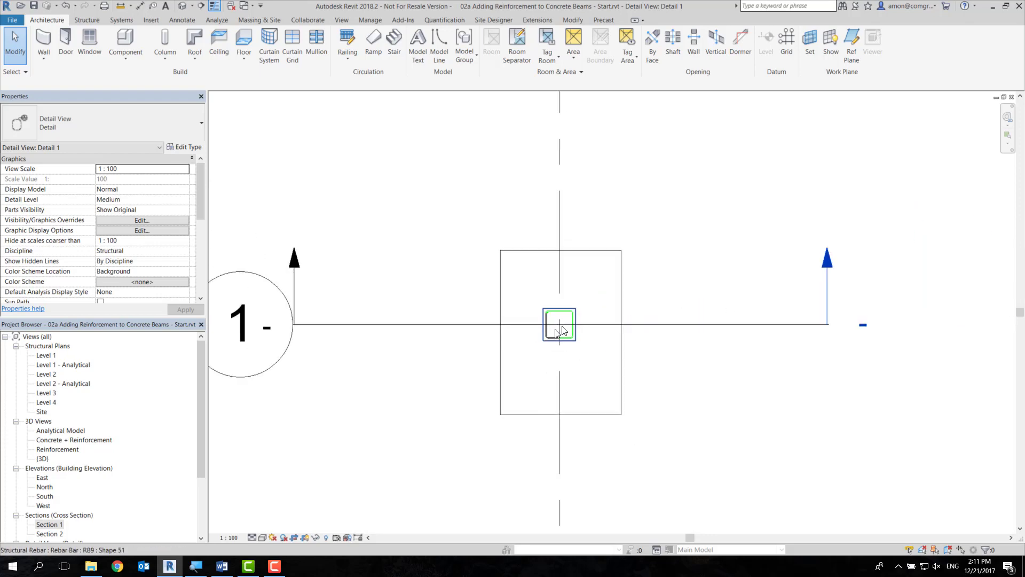
{"action": "scroll", "coordinate": [545, 324], "scroll_direction": "up", "scroll_amount": 2}
{"action": "scroll", "coordinate": [541, 320], "scroll_direction": "up", "scroll_amount": 2}
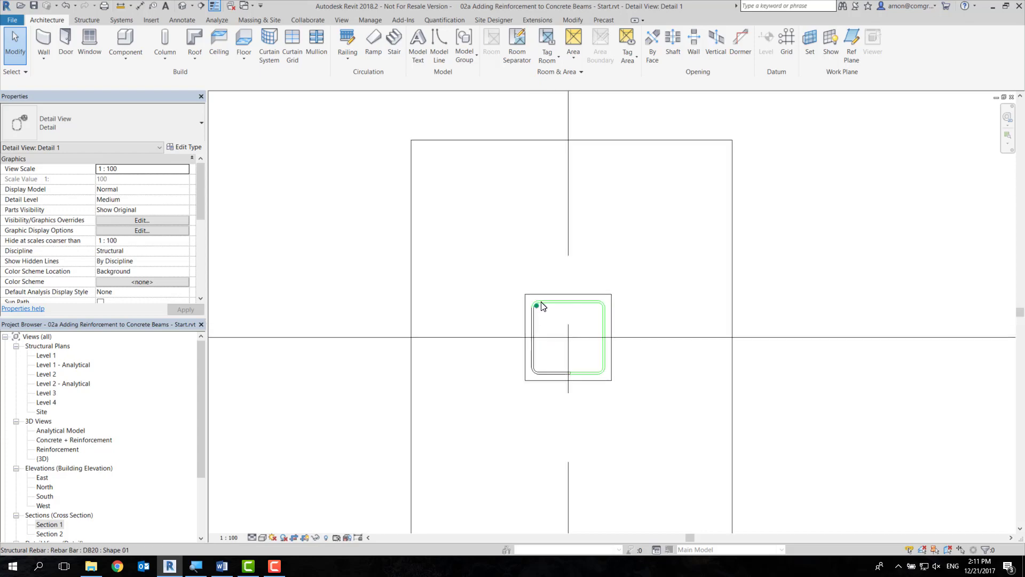
{"action": "scroll", "coordinate": [662, 300], "scroll_direction": "down", "scroll_amount": 2}
{"action": "scroll", "coordinate": [713, 300], "scroll_direction": "down", "scroll_amount": 1}
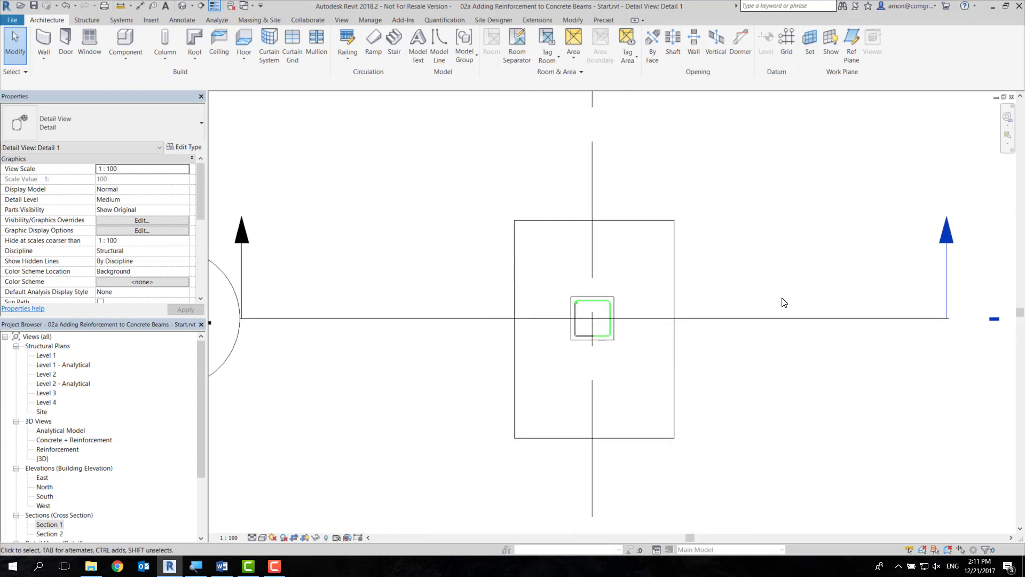
Step: In Section 1, select the vertical DB20 bar together with the section marker and open Filter
{"action": "double_click", "coordinate": [951, 234]}
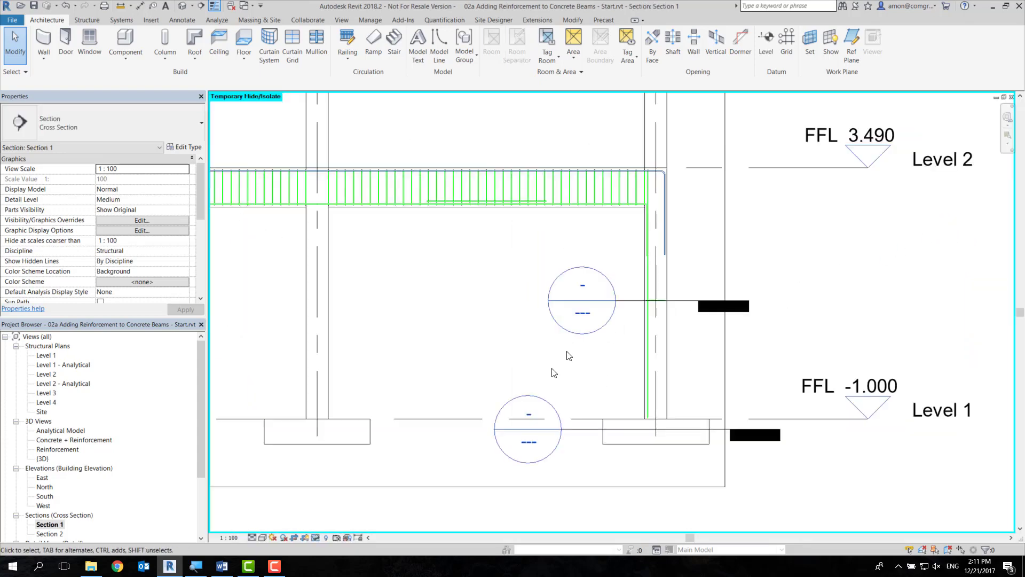
{"action": "scroll", "coordinate": [654, 408], "scroll_direction": "up", "scroll_amount": 3}
{"action": "left_click", "coordinate": [645, 410]}
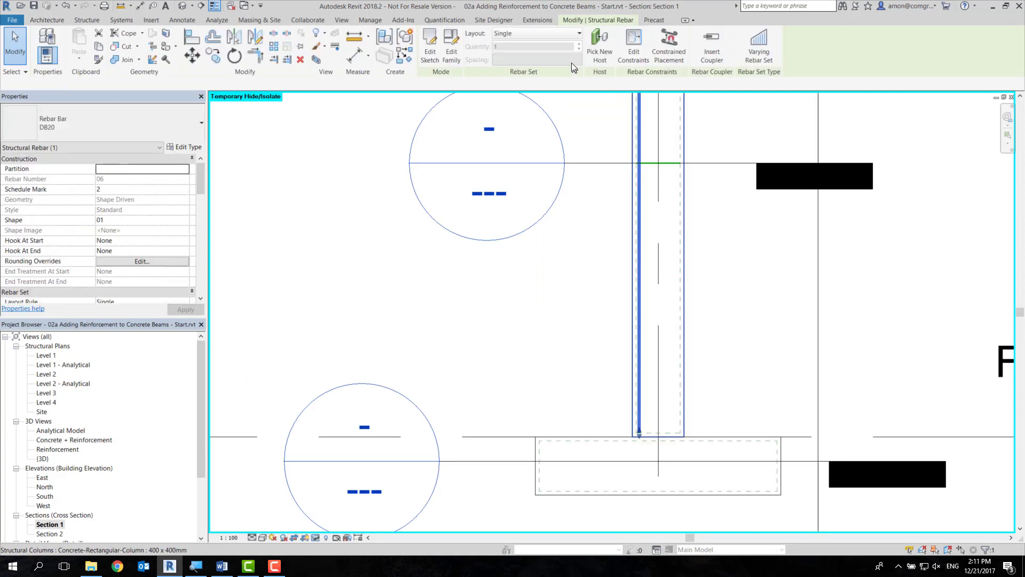
{"action": "left_click", "coordinate": [661, 167]}
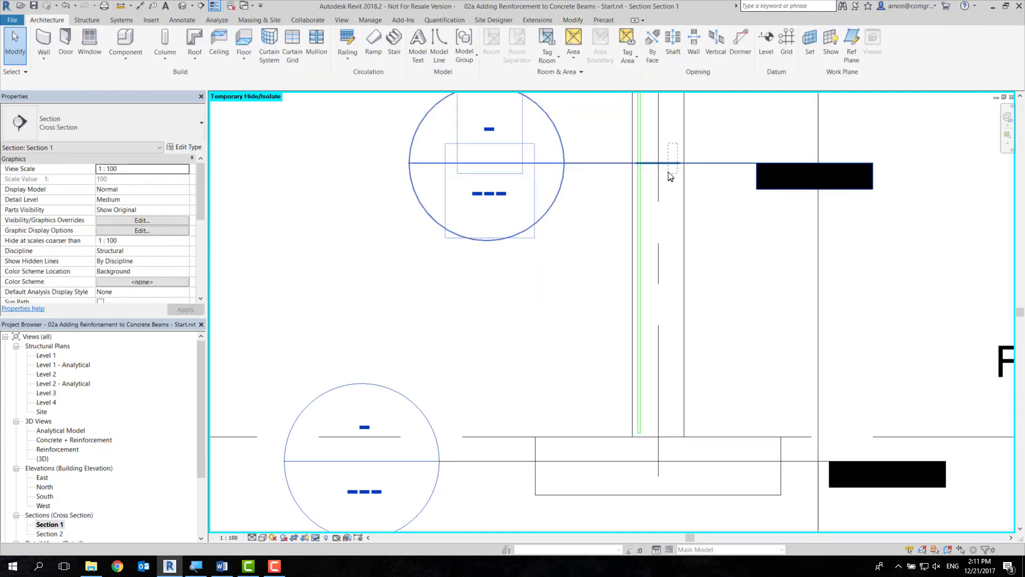
{"action": "left_click", "coordinate": [668, 175], "text": "ctrl"}
{"action": "scroll", "coordinate": [668, 175], "scroll_direction": "up", "scroll_amount": 2}
{"action": "left_click", "coordinate": [430, 43]}
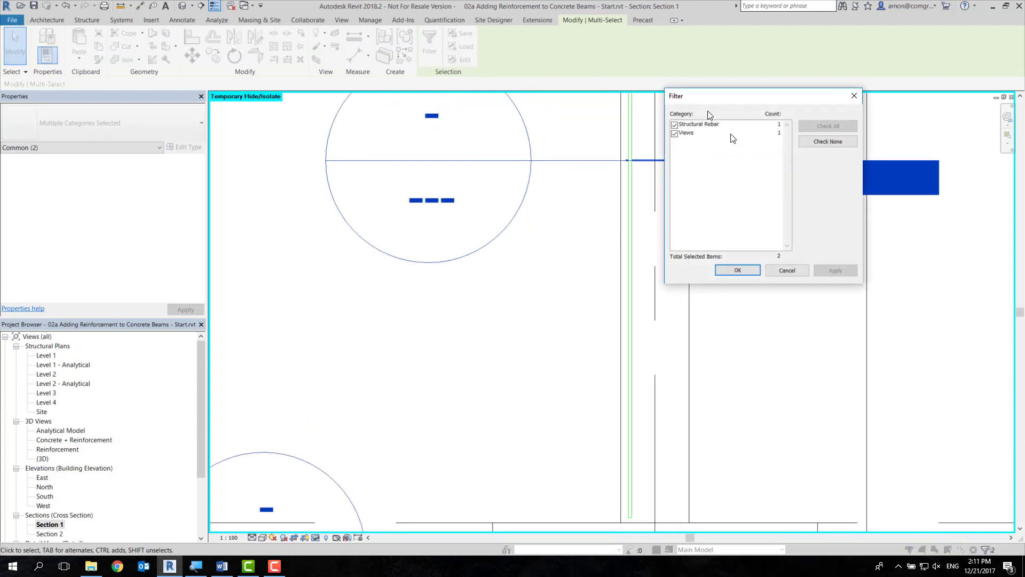
Step: Filter the selection to structural rebar and lay out the RB9 ties at 200 mm maximum spacing
{"action": "left_click", "coordinate": [673, 133]}
{"action": "left_click", "coordinate": [725, 269]}
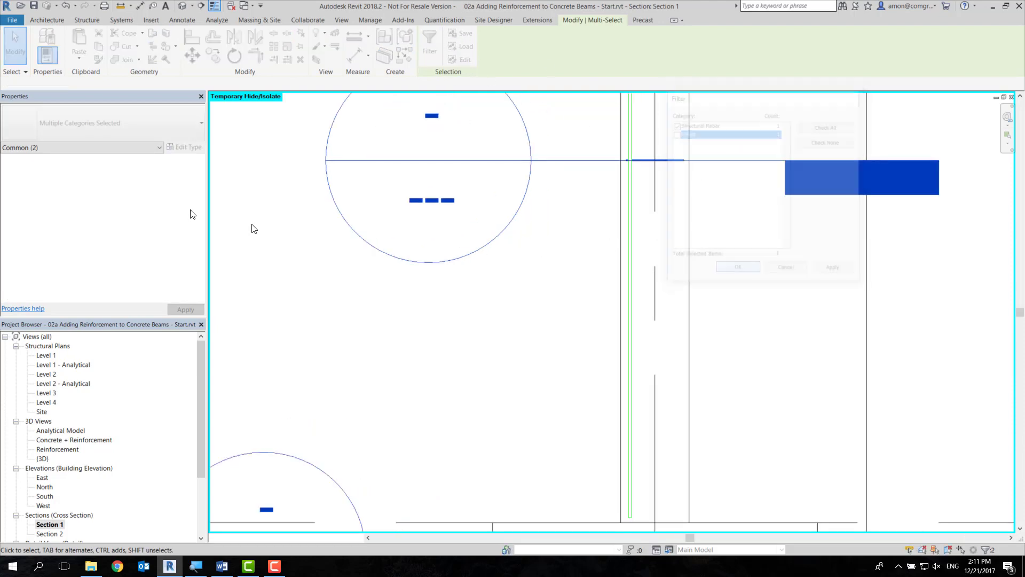
{"action": "left_click", "coordinate": [535, 35]}
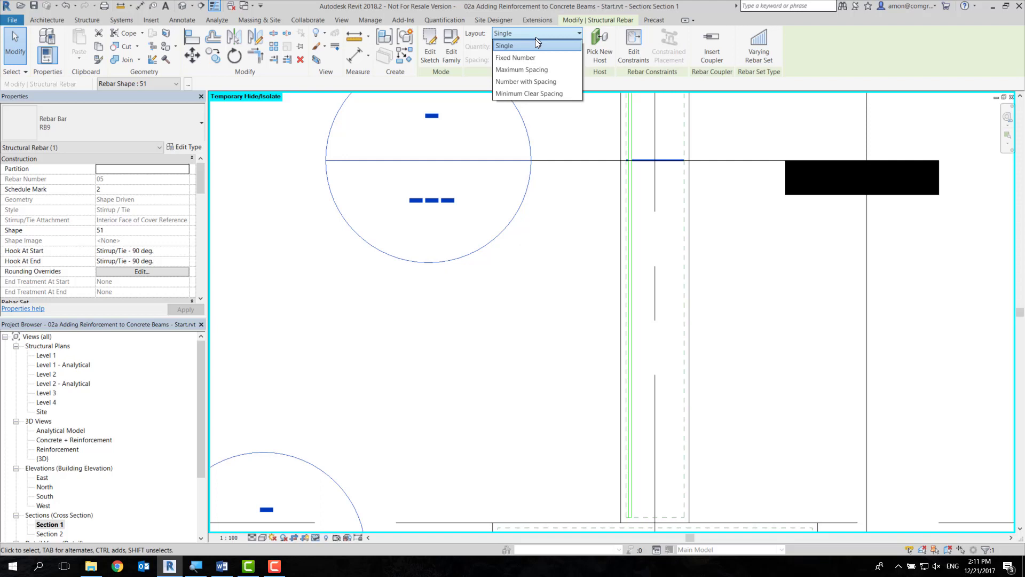
{"action": "left_click", "coordinate": [528, 70]}
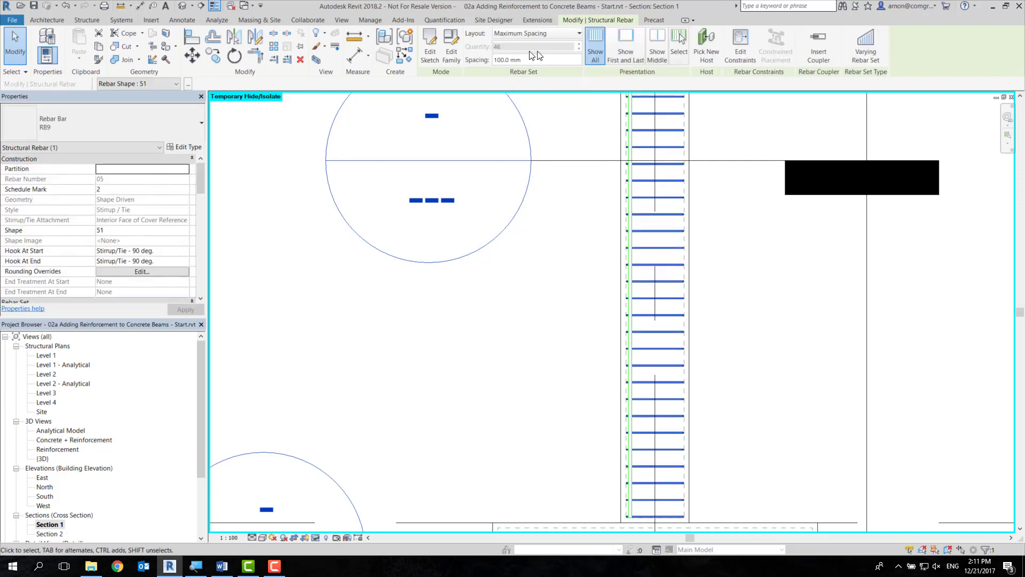
{"action": "type", "text": "200"}
{"action": "key", "text": "Return"}
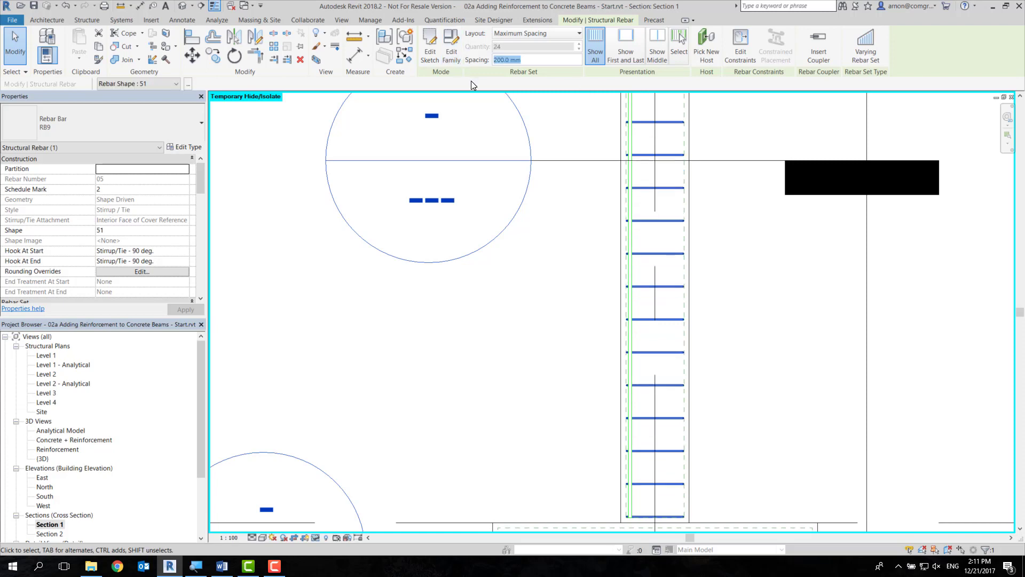
{"action": "scroll", "coordinate": [688, 277], "scroll_direction": "down", "scroll_amount": 2}
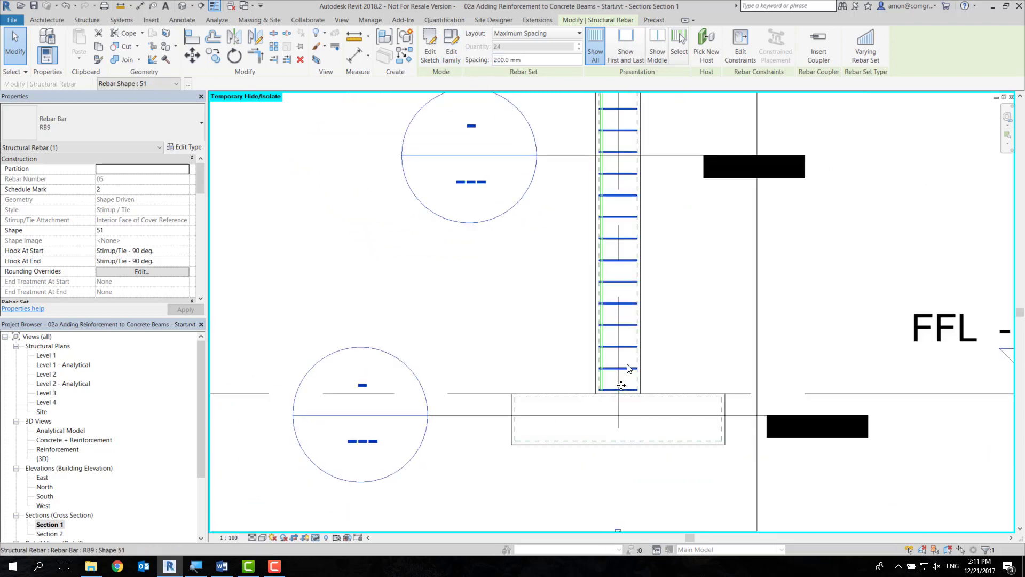
{"action": "left_click", "coordinate": [674, 335]}
{"action": "scroll", "coordinate": [668, 336], "scroll_direction": "up", "scroll_amount": 2}
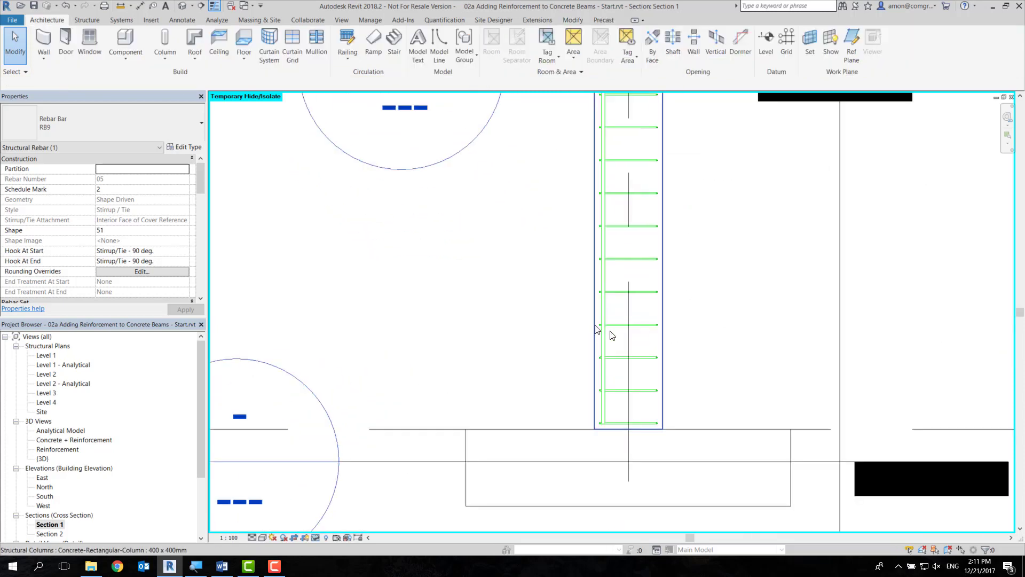
Step: Extend the DB20 column bar's bottom end down into the footing
{"action": "left_click", "coordinate": [596, 109]}
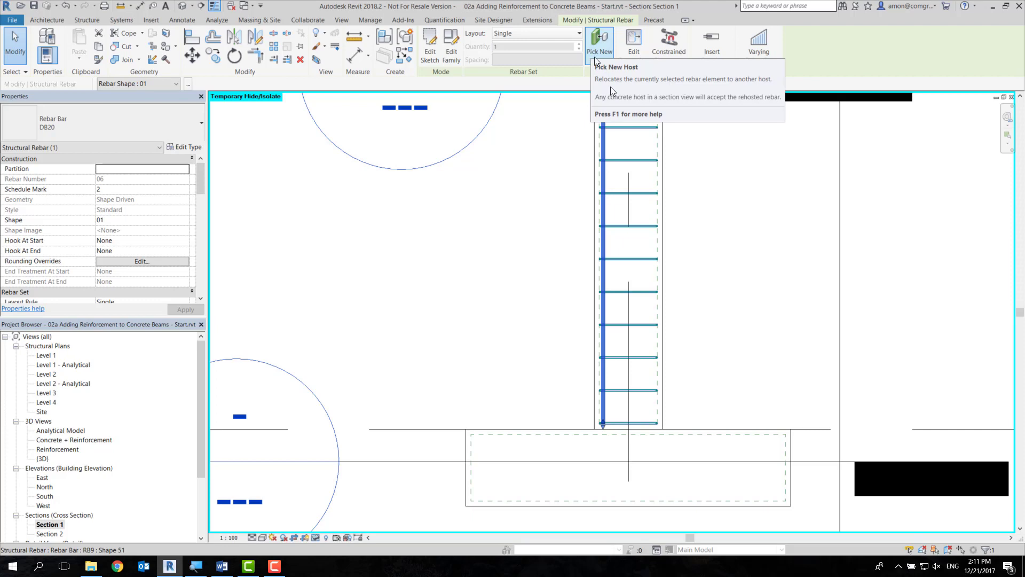
{"action": "left_click", "coordinate": [438, 53]}
{"action": "middle_click_drag", "start_coordinate": [613, 426], "coordinate": [573, 313]}
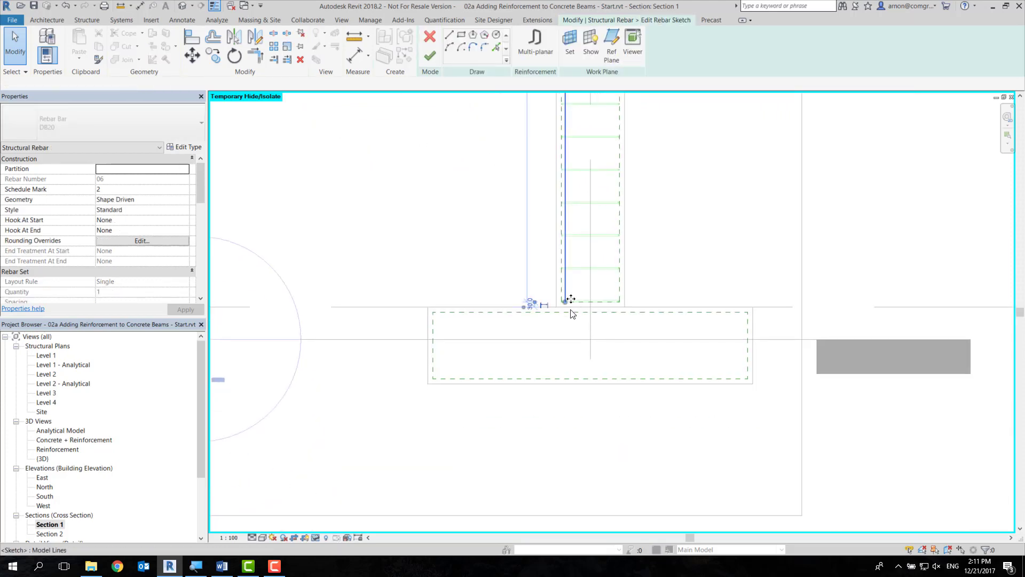
{"action": "left_click_drag", "start_coordinate": [565, 302], "coordinate": [565, 367]}
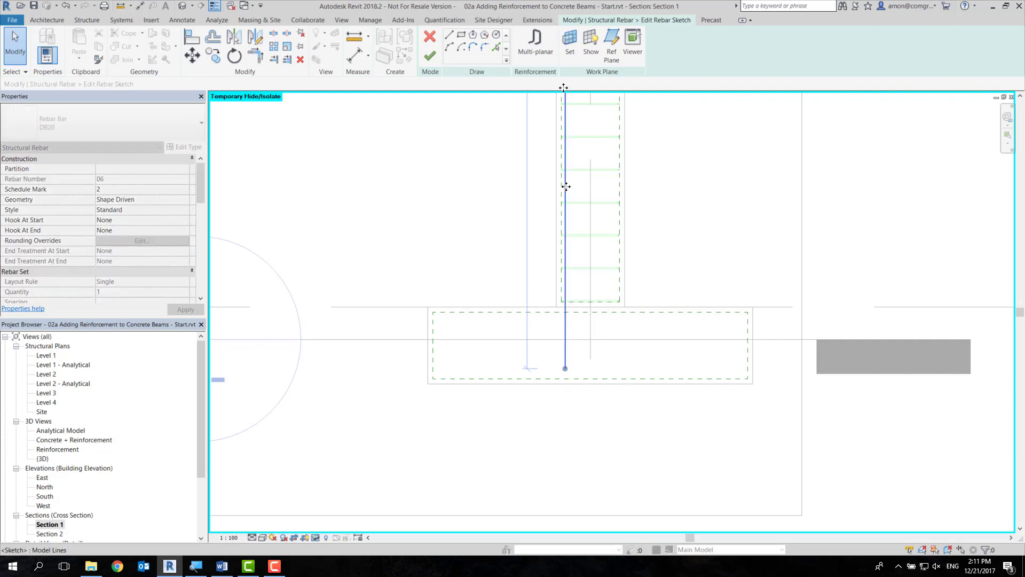
Step: Add a horizontal leg running left from the bar's bottom, forming an L, and finish the sketch
{"action": "key", "text": "l"}
{"action": "key", "text": "i"}
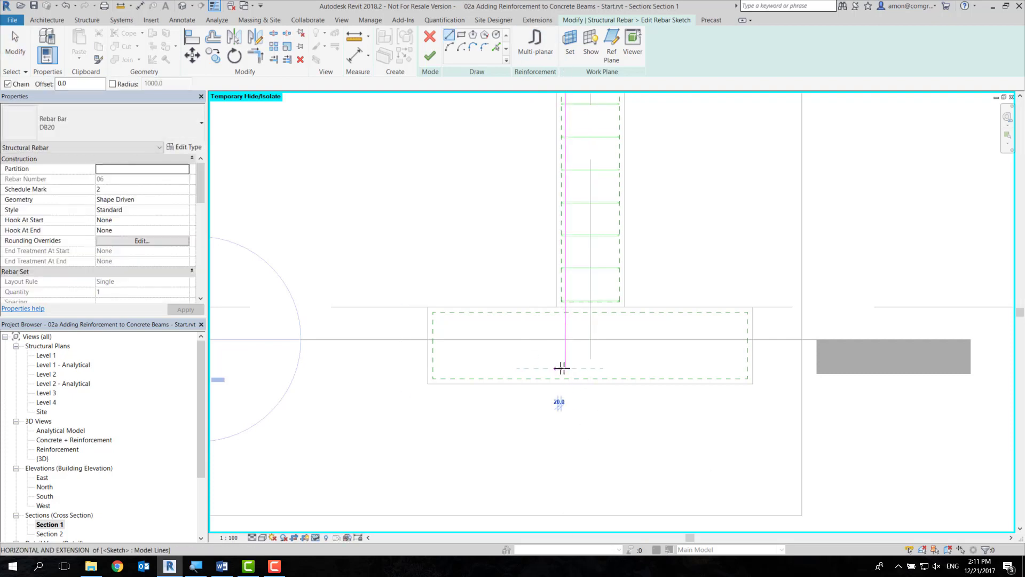
{"action": "left_click", "coordinate": [563, 368]}
{"action": "left_click", "coordinate": [463, 368]}
{"action": "key", "text": "t"}
{"action": "key", "text": "r"}
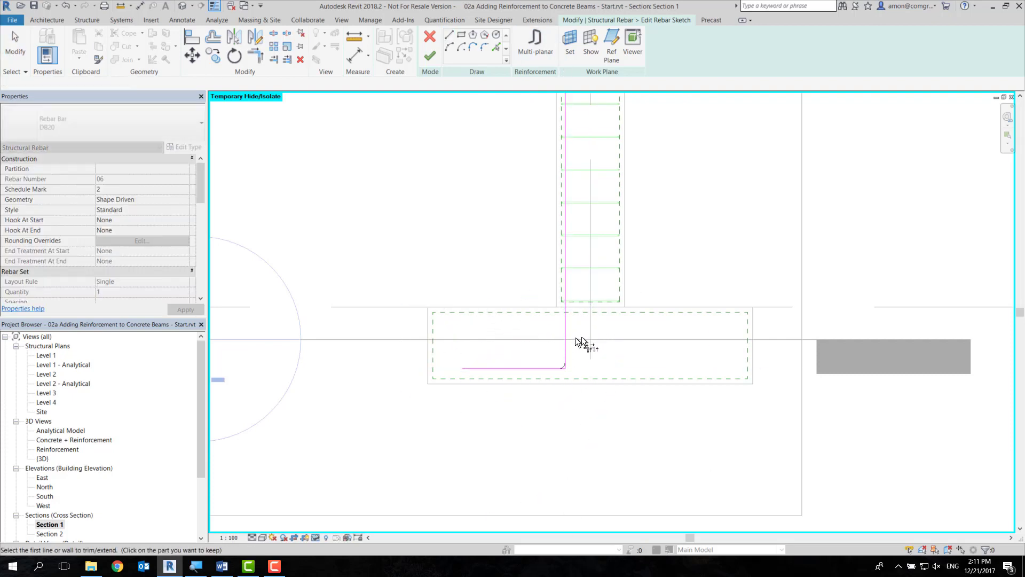
{"action": "left_click", "coordinate": [430, 55]}
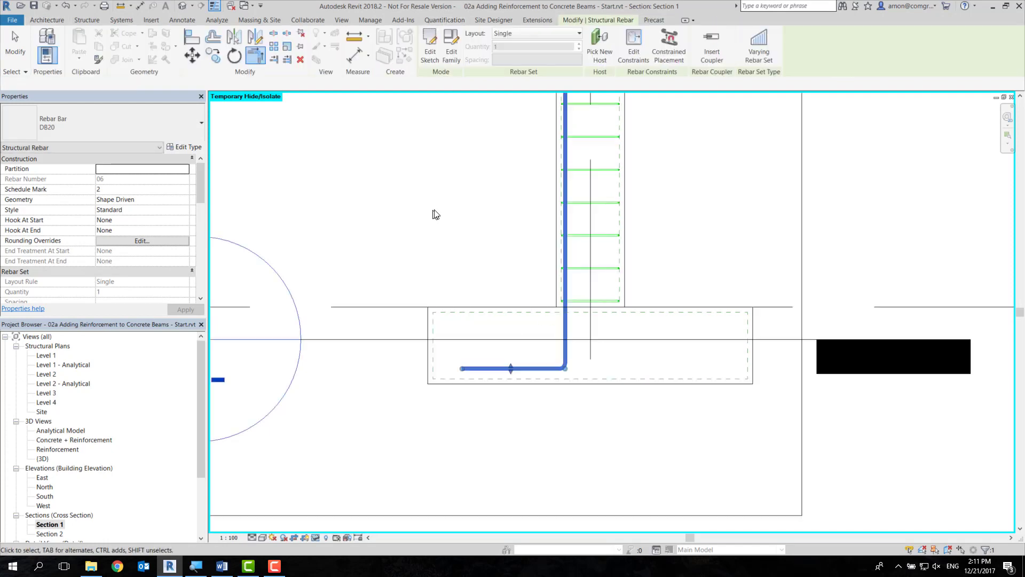
{"action": "left_click", "coordinate": [456, 257]}
{"action": "middle_click_drag", "start_coordinate": [447, 326], "coordinate": [393, 281]}
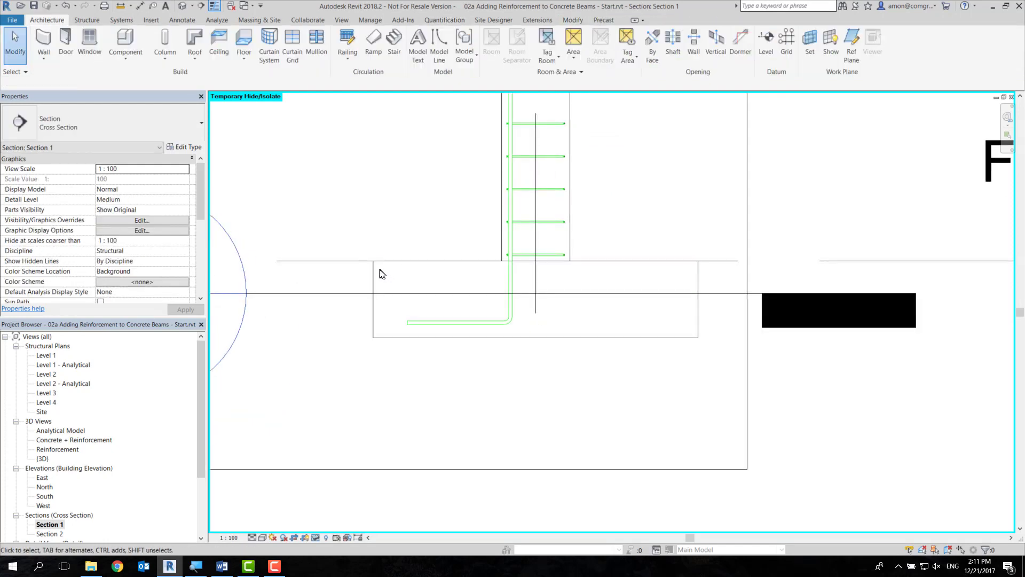
Step: Place a Shape 21 U-bar along the footing bottom, parallel to the section plane
{"action": "left_click", "coordinate": [375, 274]}
{"action": "left_click", "coordinate": [537, 48]}
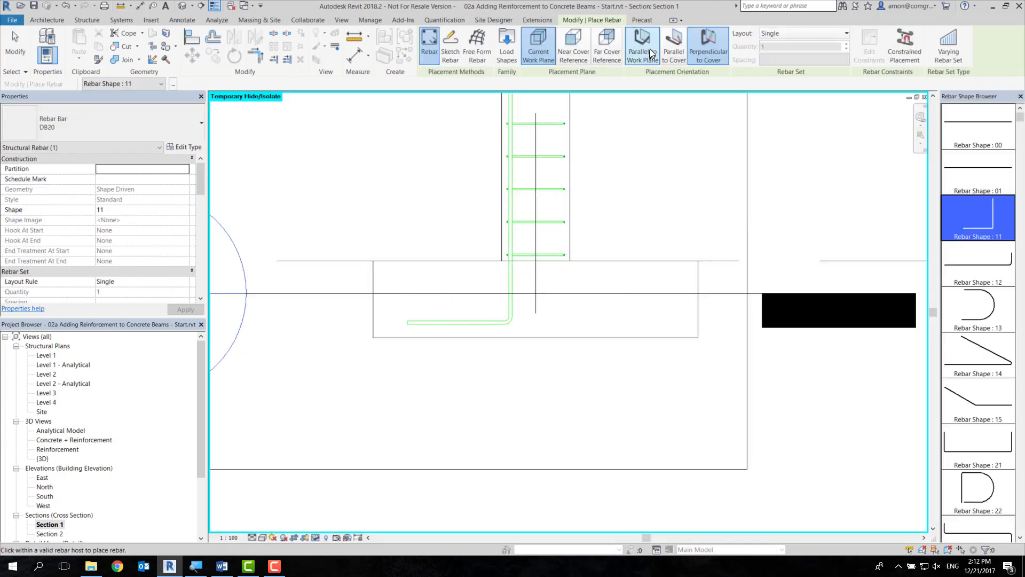
{"action": "left_click", "coordinate": [642, 47]}
{"action": "left_click", "coordinate": [988, 452]}
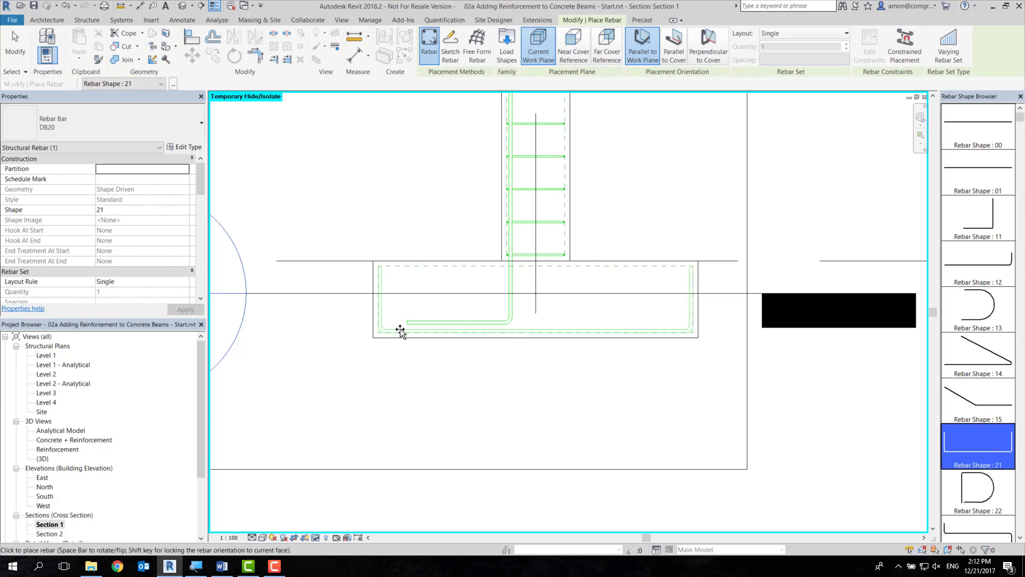
{"action": "left_click", "coordinate": [401, 329]}
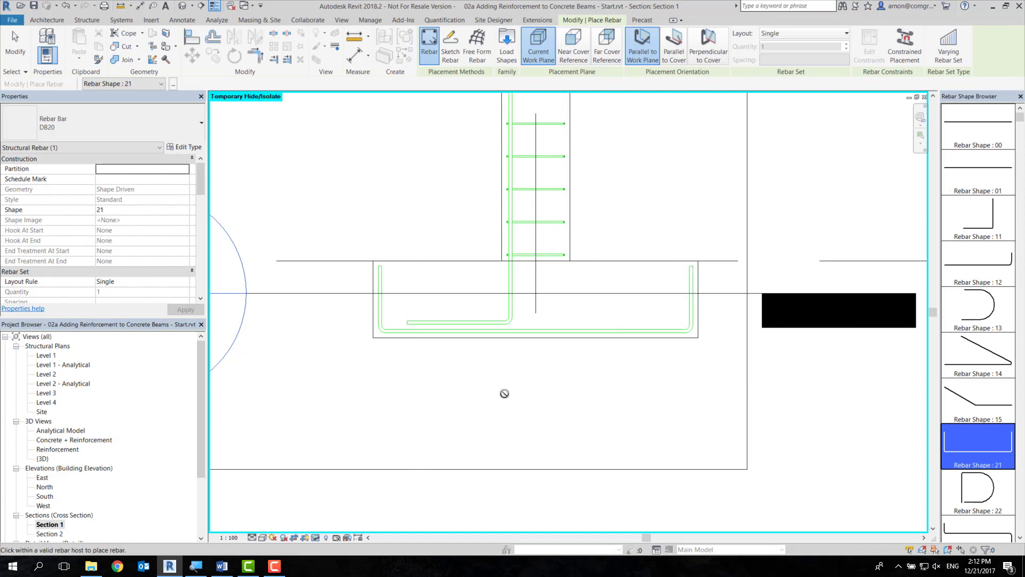
{"action": "key", "text": "Escape"}
{"action": "key", "text": "Escape"}
{"action": "middle_click_drag", "start_coordinate": [348, 332], "coordinate": [464, 367]}
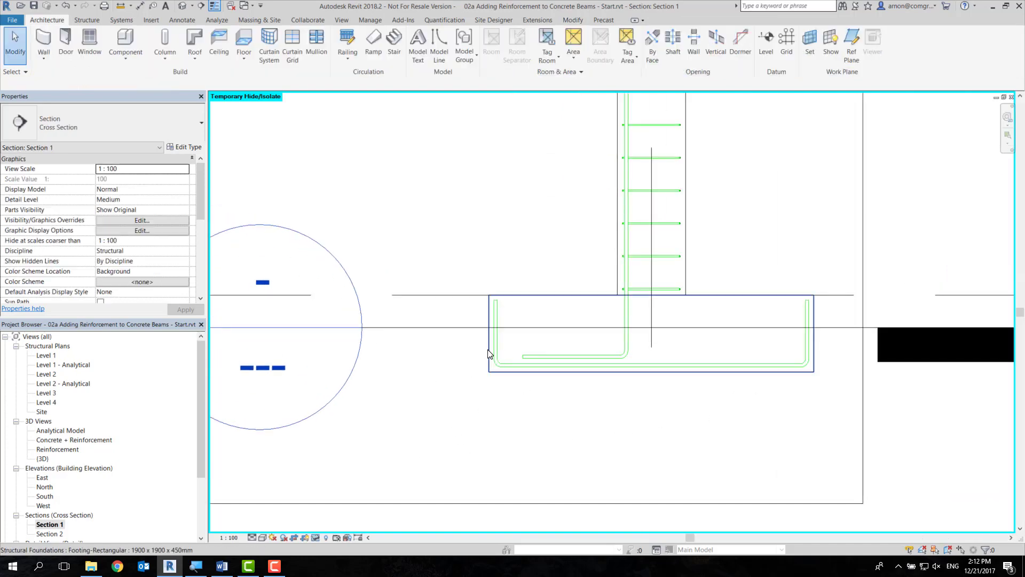
{"action": "left_click", "coordinate": [502, 353]}
{"action": "middle_click_drag", "start_coordinate": [627, 443], "coordinate": [525, 425]}
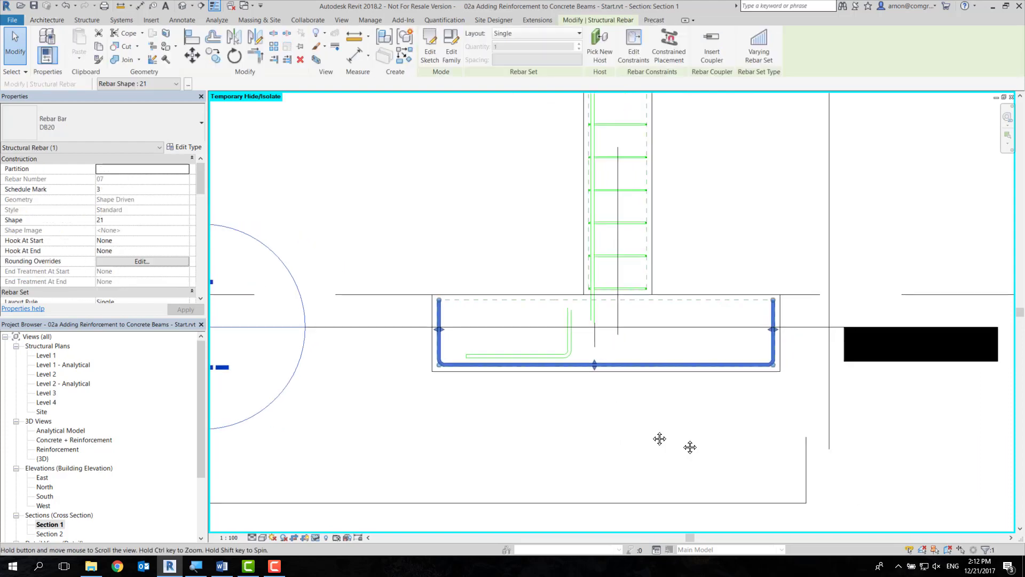
{"action": "left_click", "coordinate": [487, 241]}
Step: Place a second Shape 21 footing bar oriented perpendicular to the cover
{"action": "left_click", "coordinate": [398, 278]}
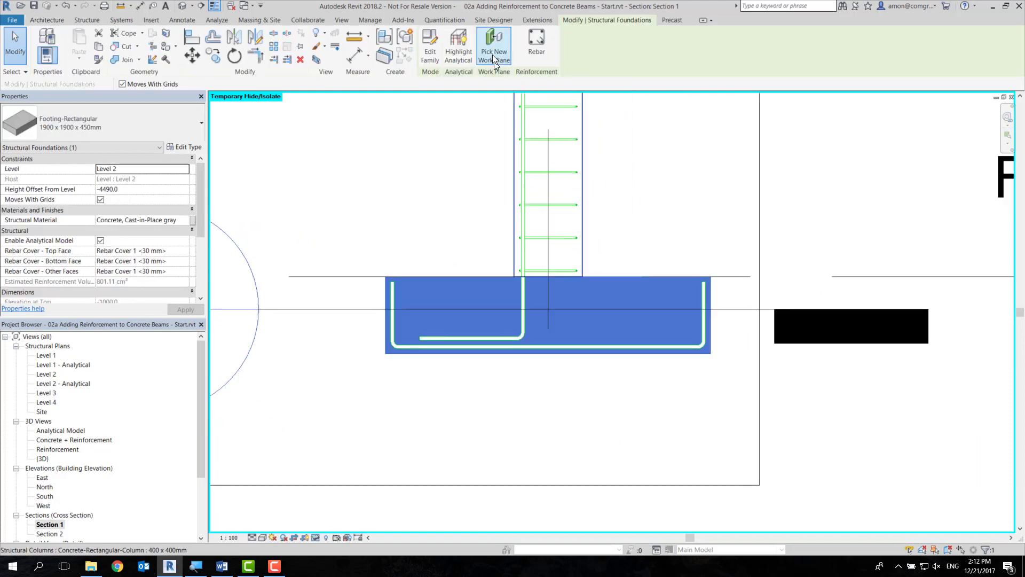
{"action": "left_click", "coordinate": [531, 41]}
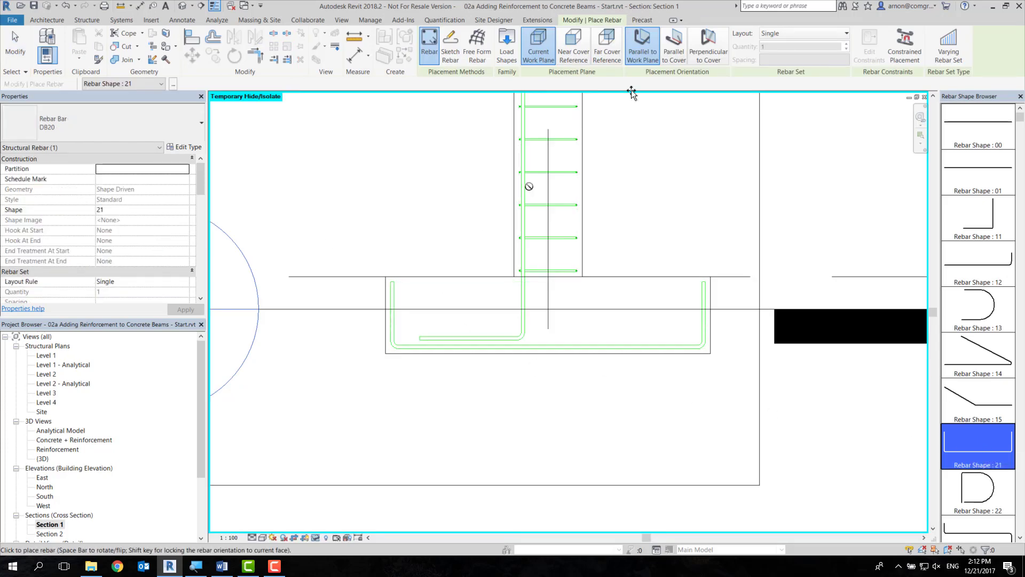
{"action": "left_click", "coordinate": [707, 45]}
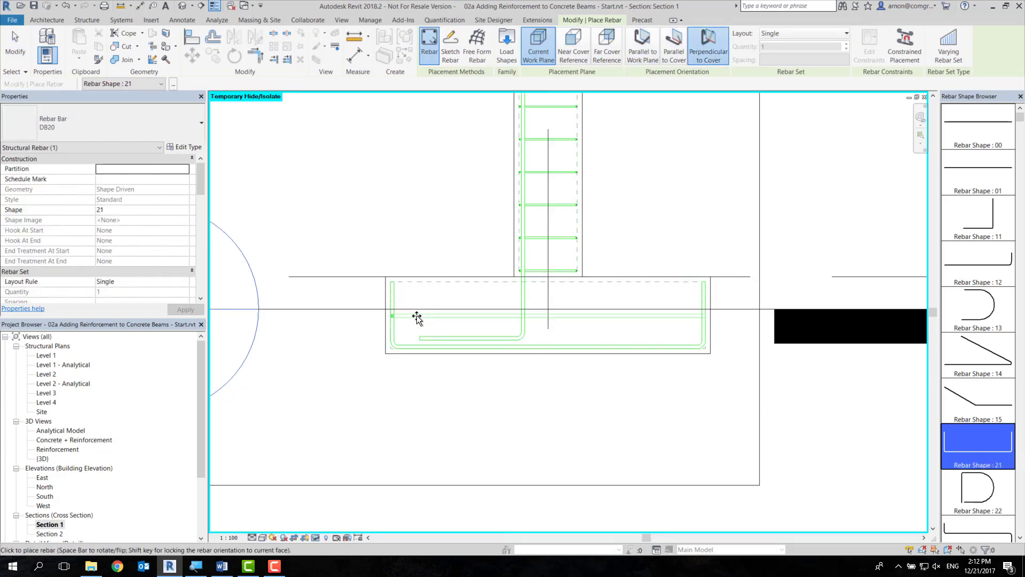
{"action": "left_click", "coordinate": [404, 342]}
{"action": "scroll", "coordinate": [404, 349], "scroll_direction": "up", "scroll_amount": 3}
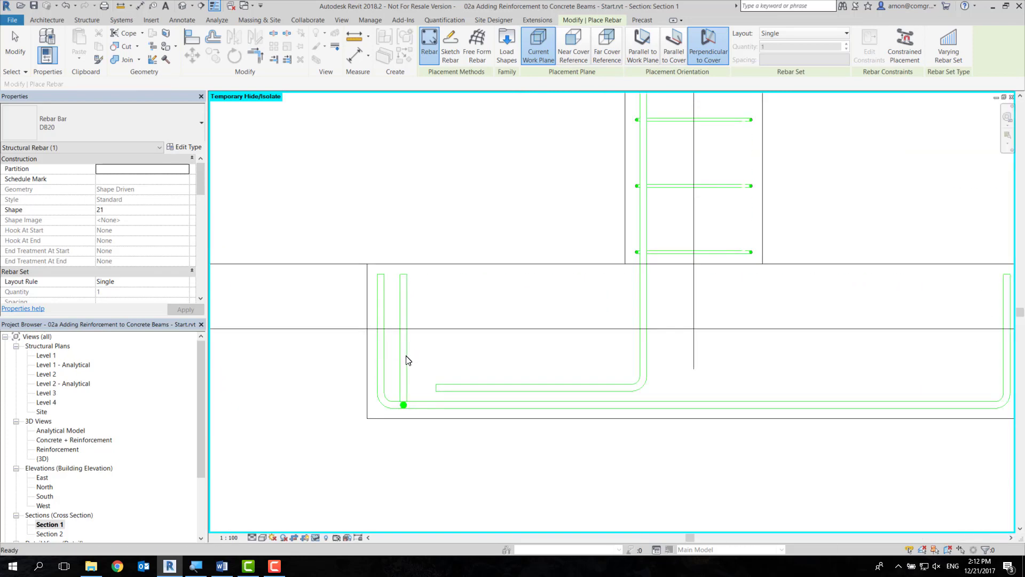
Step: Move the perpendicular footing bar left toward the footing's edge
{"action": "key", "text": "Escape"}
{"action": "key", "text": "Escape"}
{"action": "left_click", "coordinate": [403, 363]}
{"action": "scroll", "coordinate": [393, 356], "scroll_direction": "up", "scroll_amount": 2}
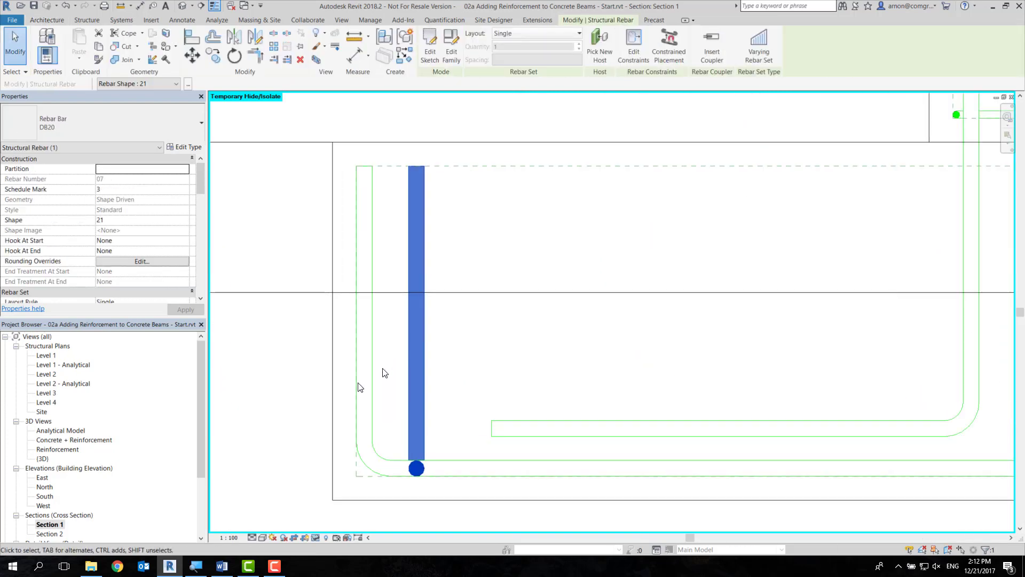
{"action": "key", "text": "m"}
{"action": "key", "text": "v"}
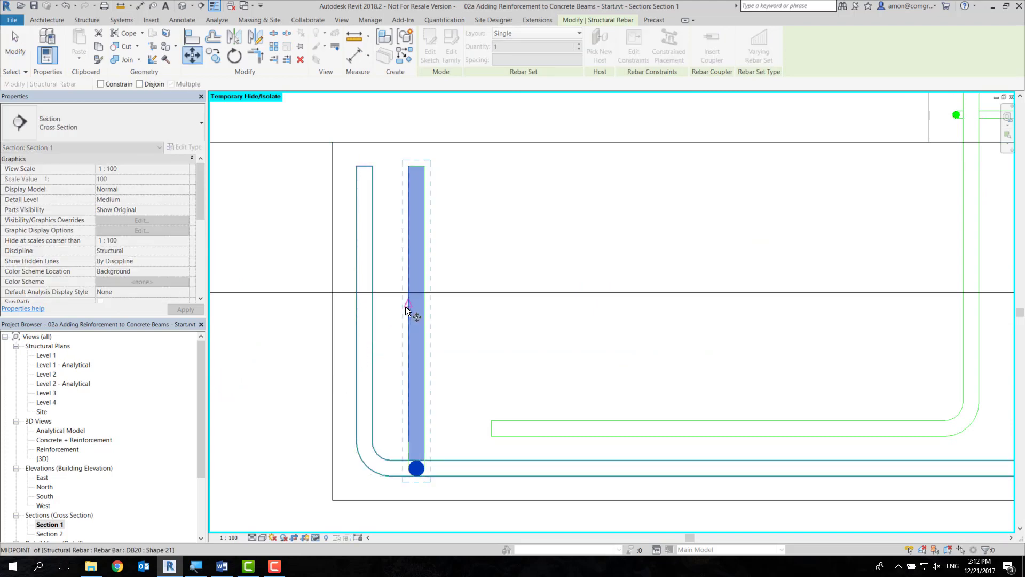
{"action": "left_click", "coordinate": [406, 305]}
{"action": "left_click", "coordinate": [370, 305]}
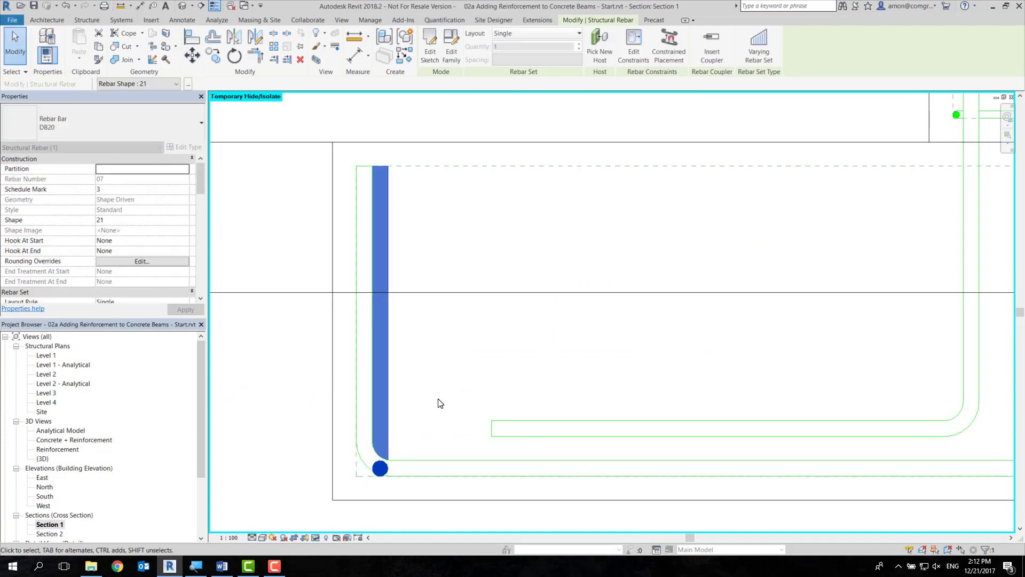
Step: Constrain the bar 60 mm inside the footing's edge
{"action": "left_click", "coordinate": [634, 44]}
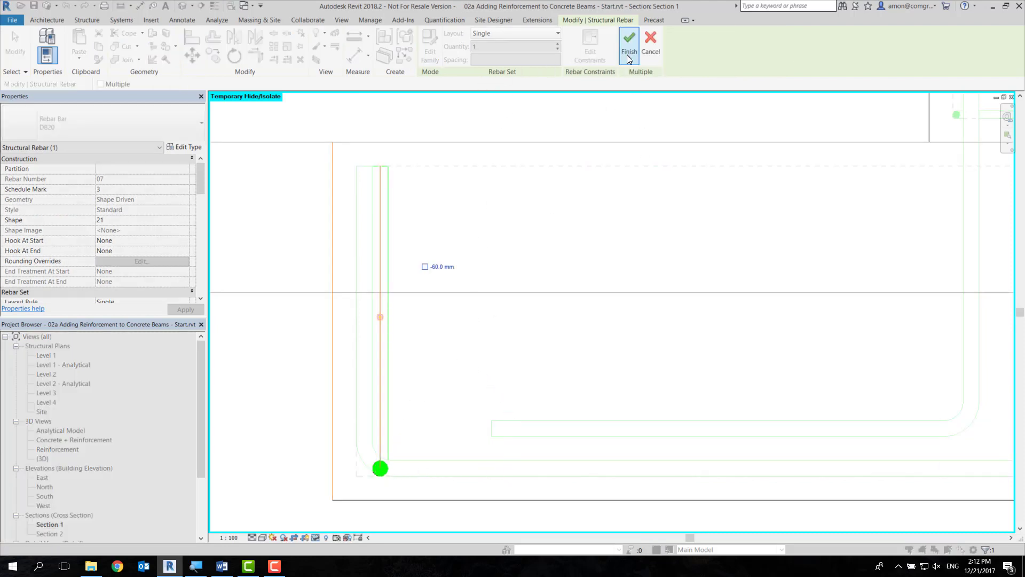
{"action": "key", "text": "Escape"}
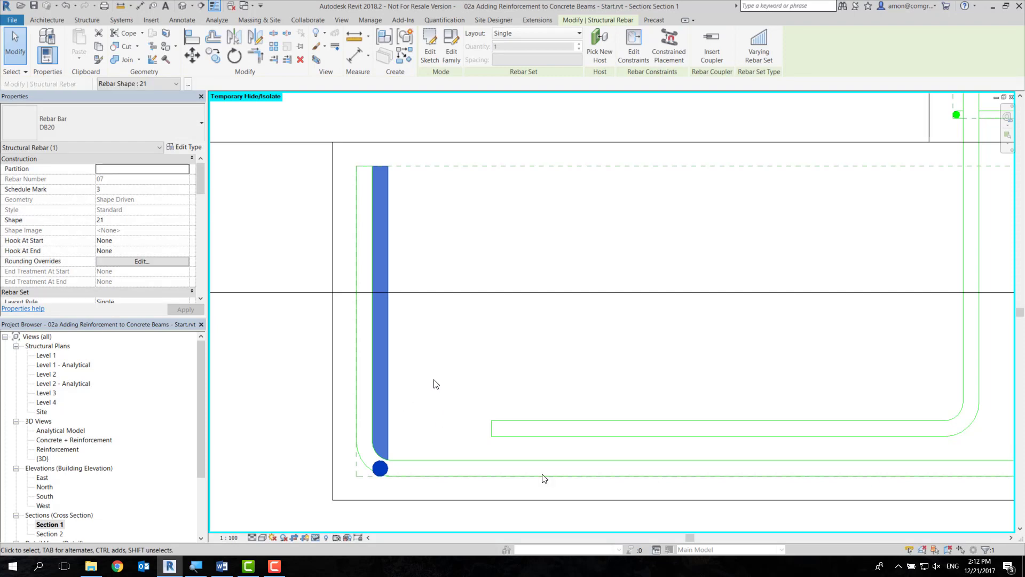
{"action": "key", "text": "Escape"}
{"action": "scroll", "coordinate": [434, 384], "scroll_direction": "down", "scroll_amount": 3}
{"action": "scroll", "coordinate": [446, 383], "scroll_direction": "down", "scroll_amount": 2}
{"action": "scroll", "coordinate": [428, 384], "scroll_direction": "up", "scroll_amount": 1}
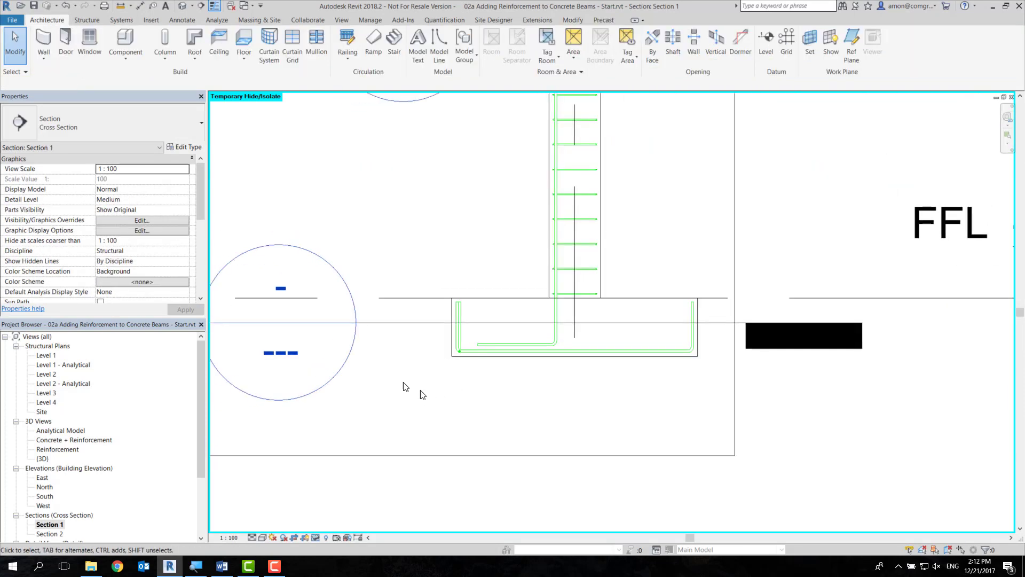
Step: In Detail 2, make the vertical footing bar a Fixed Number set of 8 bars
{"action": "double_click", "coordinate": [355, 303]}
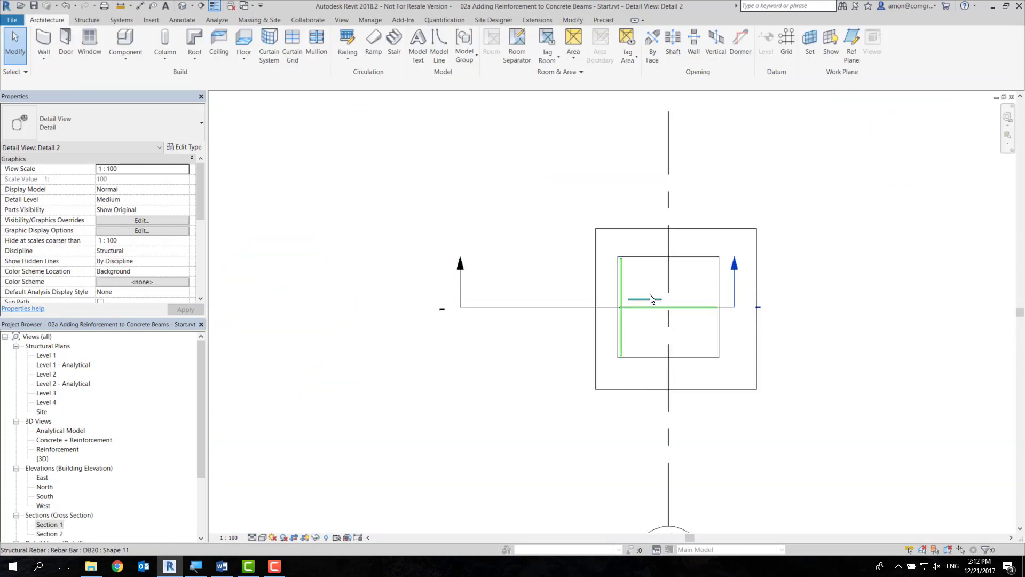
{"action": "scroll", "coordinate": [650, 299], "scroll_direction": "up", "scroll_amount": 2}
{"action": "scroll", "coordinate": [598, 298], "scroll_direction": "up", "scroll_amount": 1}
{"action": "scroll", "coordinate": [597, 299], "scroll_direction": "up", "scroll_amount": 1}
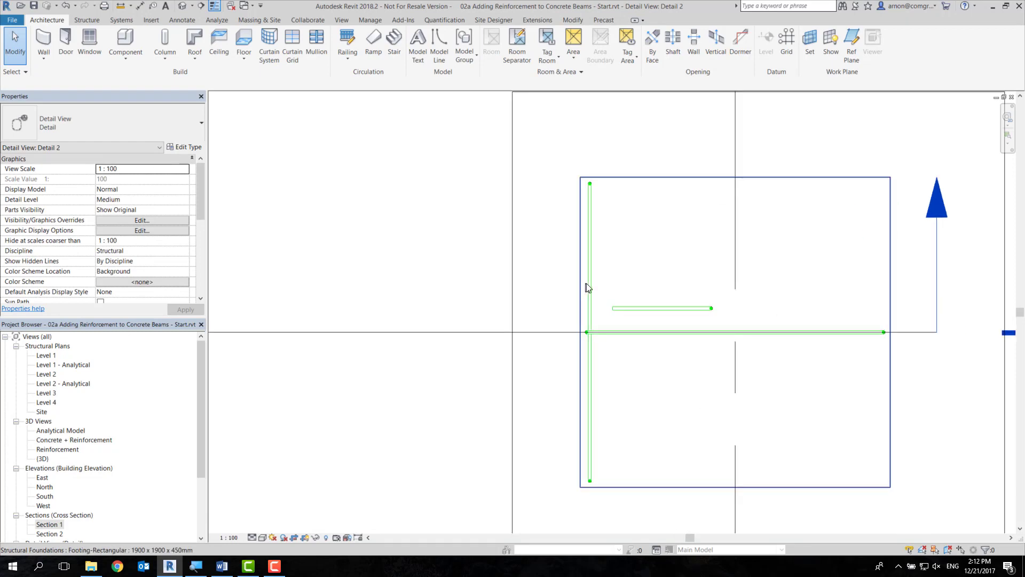
{"action": "left_click", "coordinate": [590, 203]}
{"action": "left_click", "coordinate": [562, 35]}
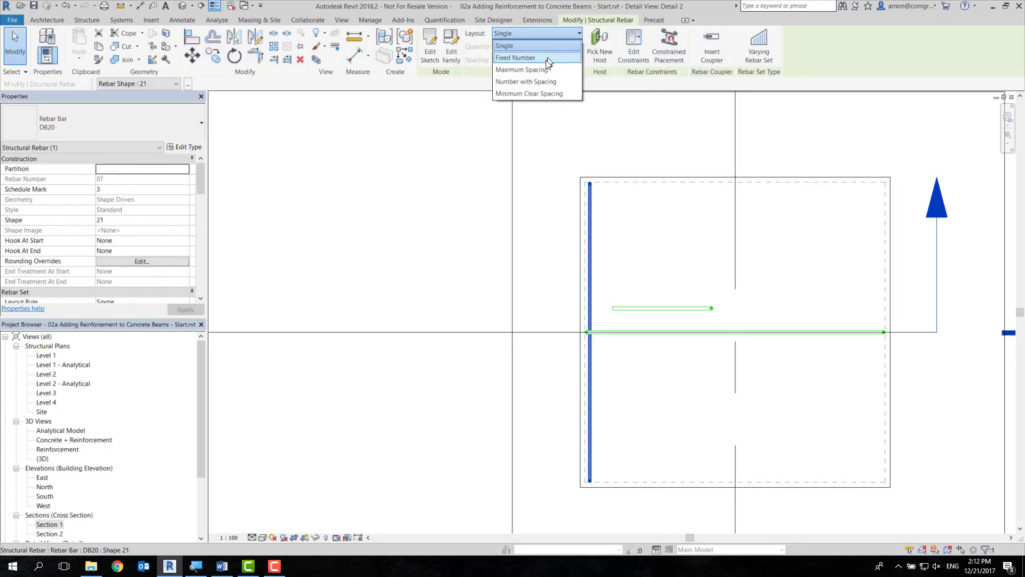
{"action": "left_click", "coordinate": [564, 59]}
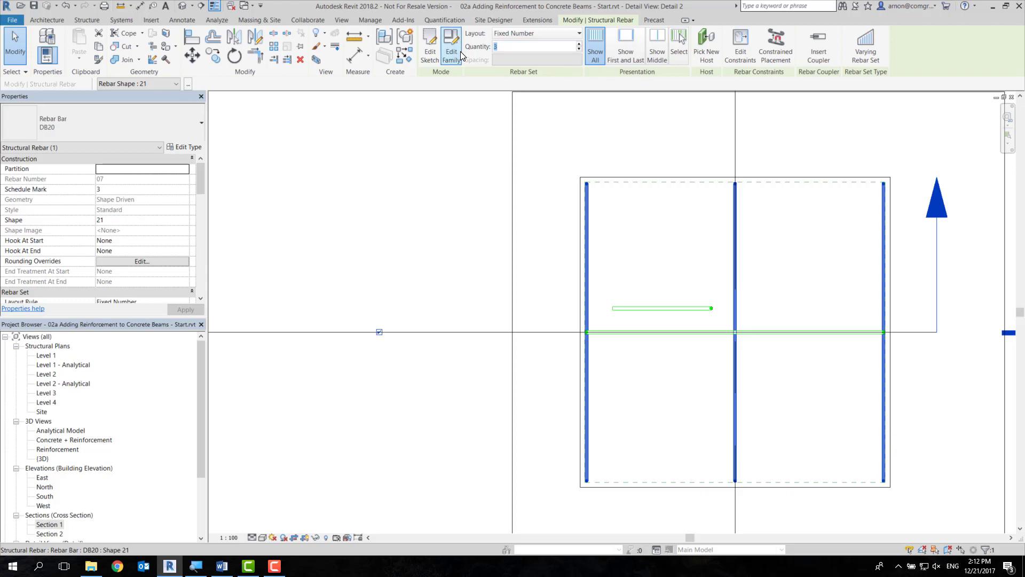
{"action": "key", "text": "Return"}
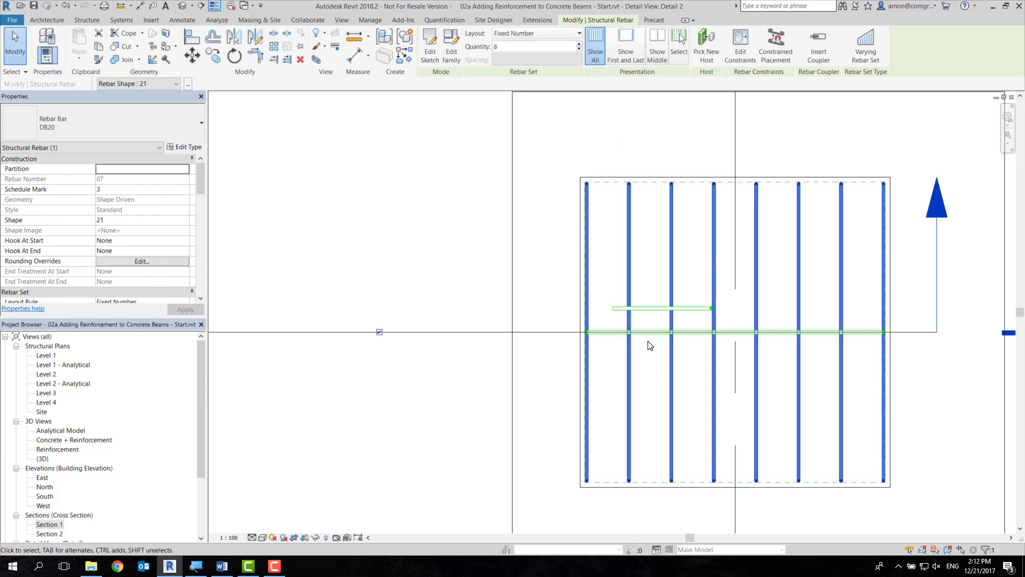
{"action": "left_click", "coordinate": [534, 33]}
Step: Make the bar running across the footing a Fixed Number set of 5 bars
{"action": "left_click", "coordinate": [513, 46]}
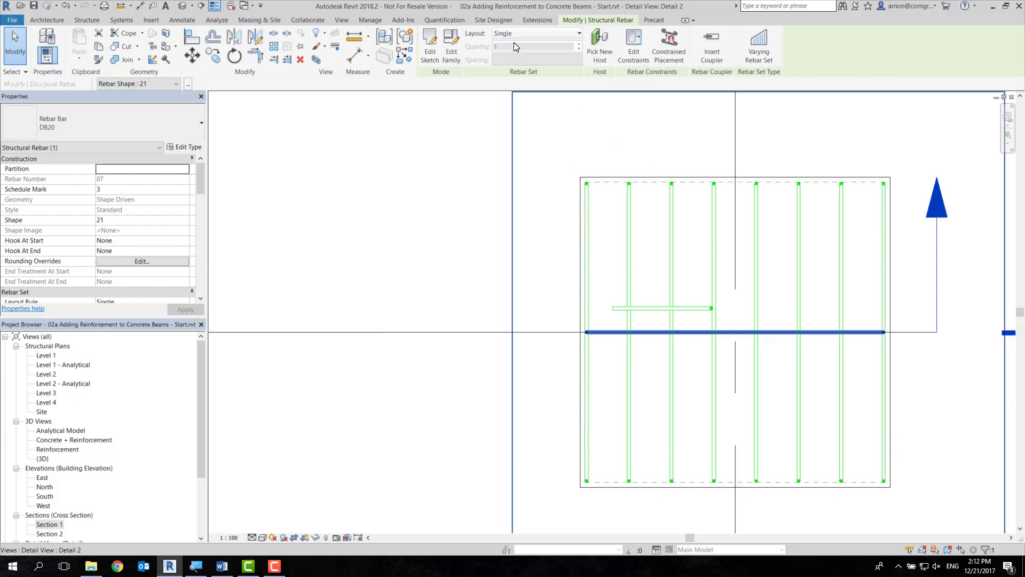
{"action": "left_click", "coordinate": [526, 33]}
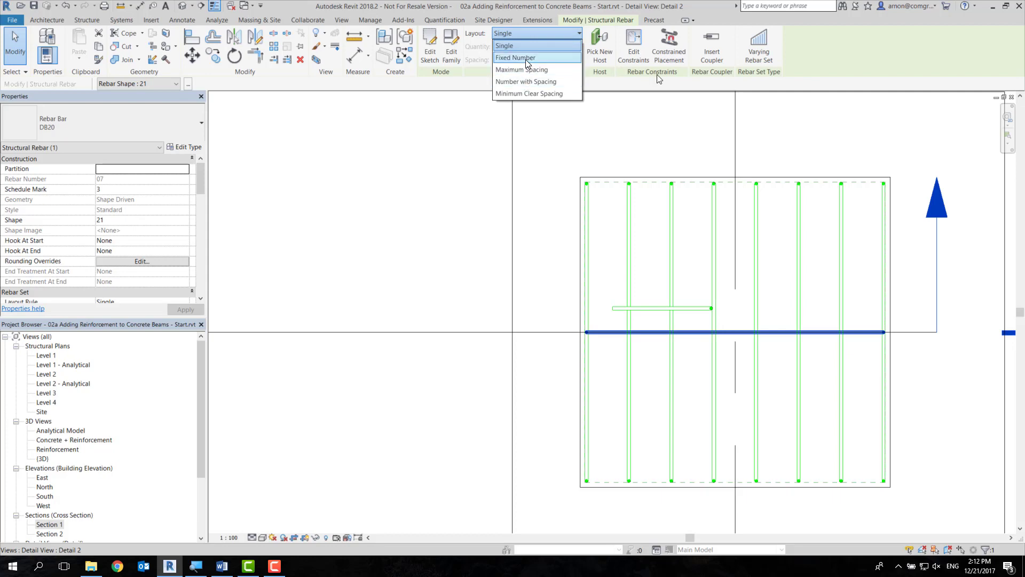
{"action": "left_click", "coordinate": [517, 57]}
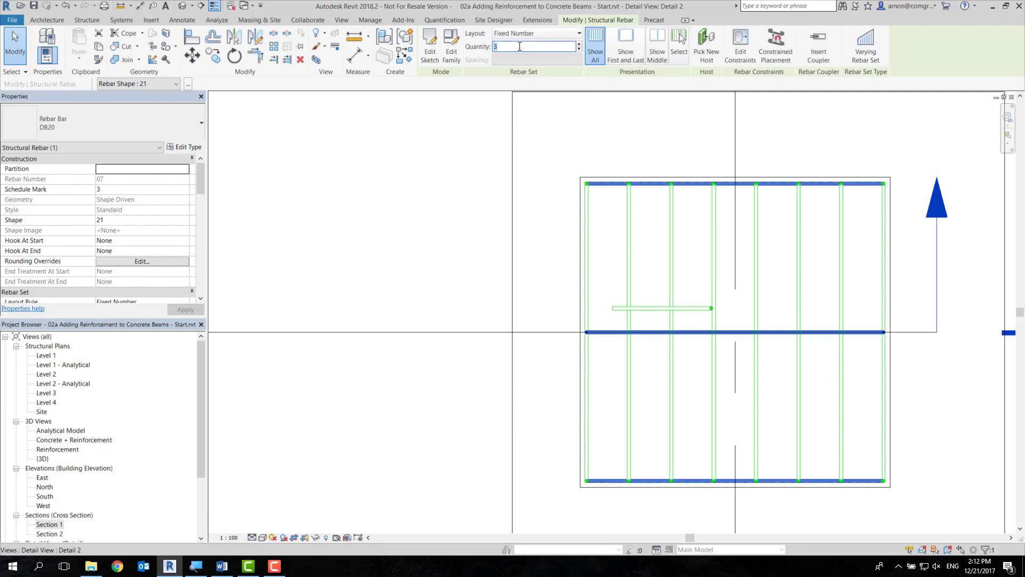
{"action": "type", "text": "5"}
{"action": "key", "text": "Return"}
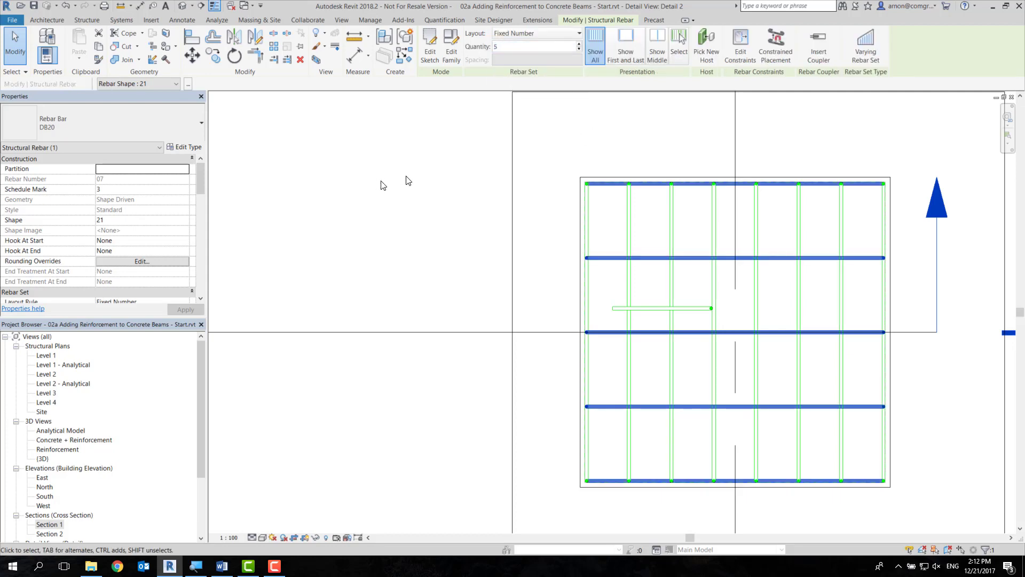
{"action": "left_click", "coordinate": [448, 252]}
Step: Extend Detail 1's view depth down into the footing in Section 1
{"action": "left_click", "coordinate": [273, 565]}
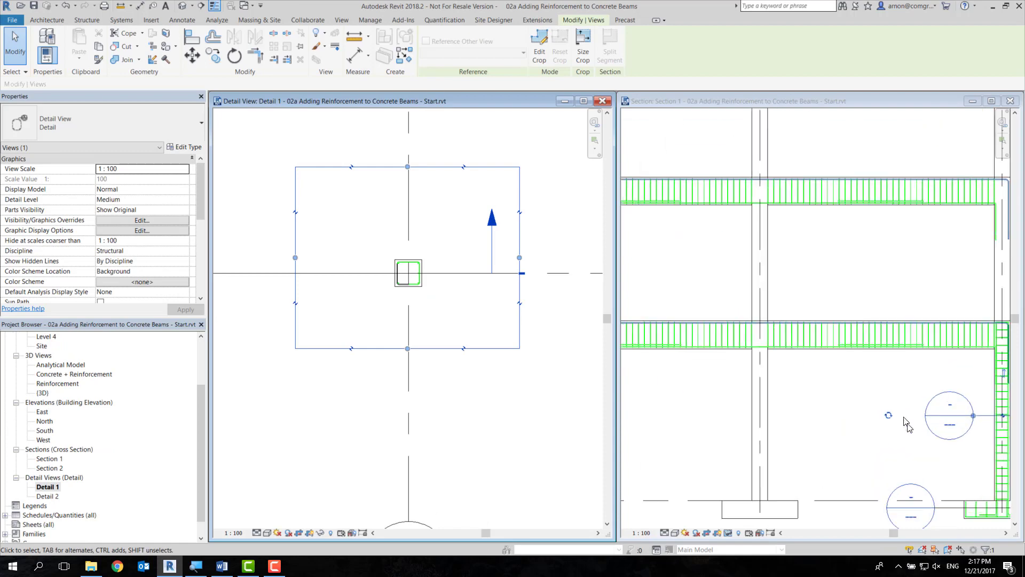
{"action": "middle_click_drag", "start_coordinate": [706, 317], "coordinate": [608, 299]}
{"action": "scroll", "coordinate": [774, 320], "scroll_direction": "up", "scroll_amount": 2}
{"action": "scroll", "coordinate": [826, 351], "scroll_direction": "down", "scroll_amount": 1}
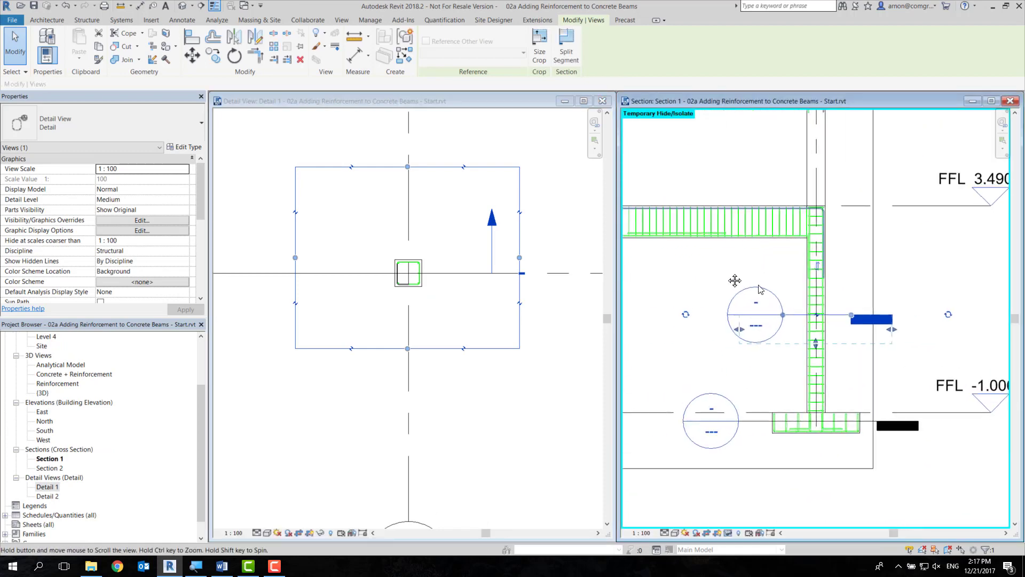
{"action": "left_click_drag", "start_coordinate": [816, 341], "coordinate": [816, 456]}
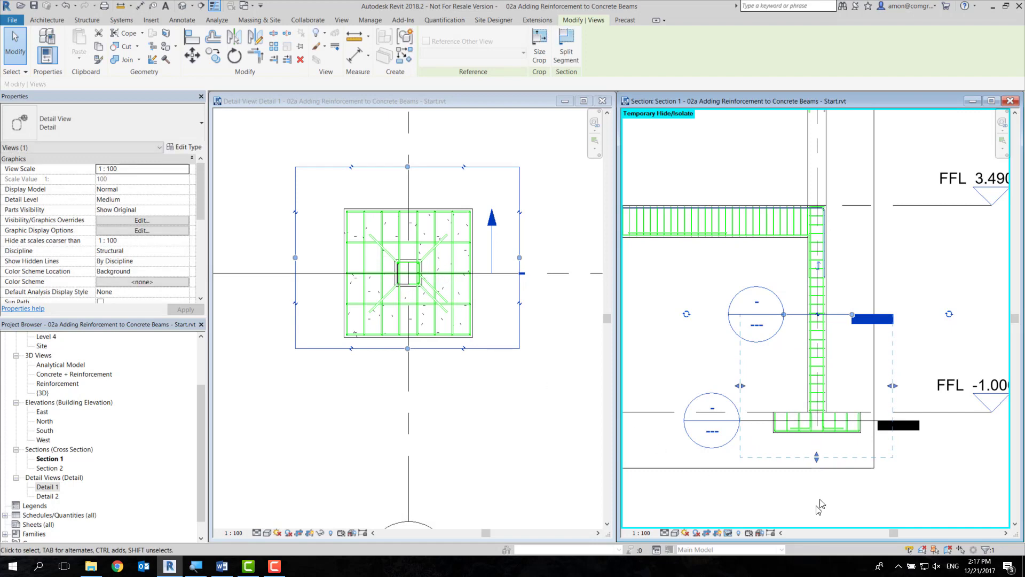
{"action": "mouse_move", "coordinate": [817, 457]}
{"action": "left_mouse_down"}
{"action": "mouse_move", "coordinate": [803, 355]}
{"action": "mouse_move", "coordinate": [828, 454]}
{"action": "left_mouse_up"}
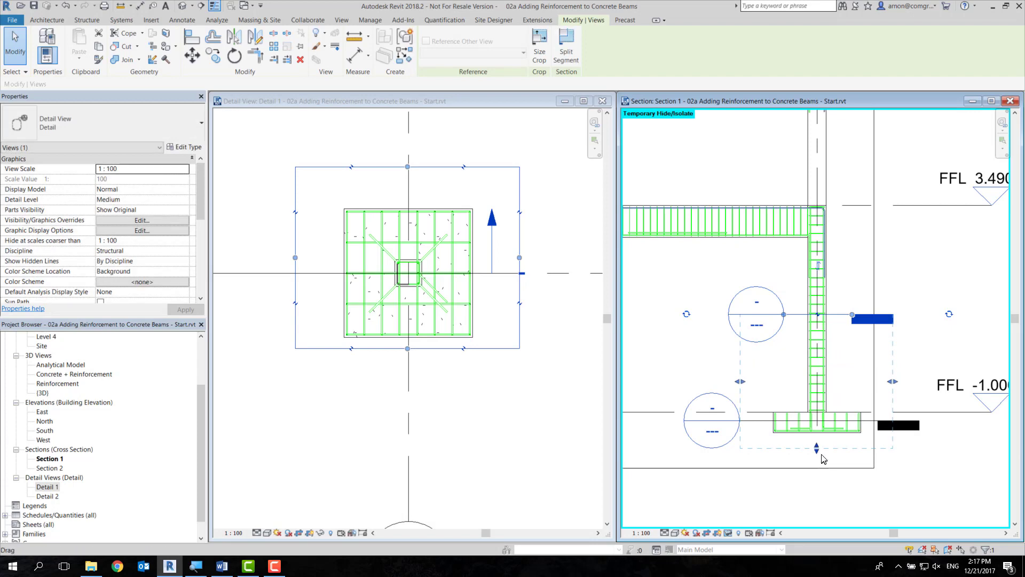
{"action": "left_click_drag", "start_coordinate": [817, 453], "coordinate": [816, 440]}
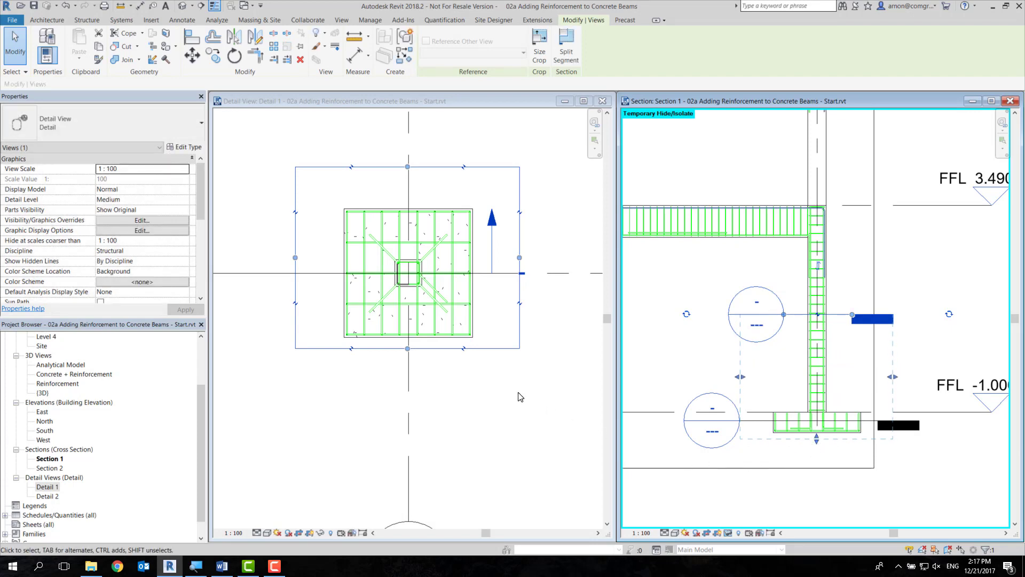
Step: Enlarge Detail 1's crop region downward
{"action": "left_click", "coordinate": [407, 348]}
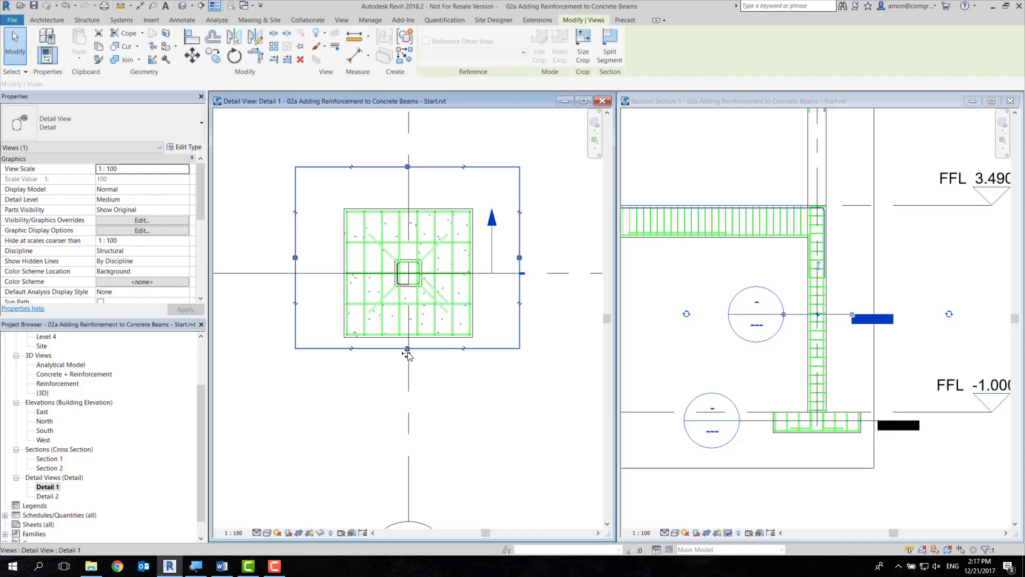
{"action": "left_click_drag", "start_coordinate": [407, 348], "coordinate": [407, 371]}
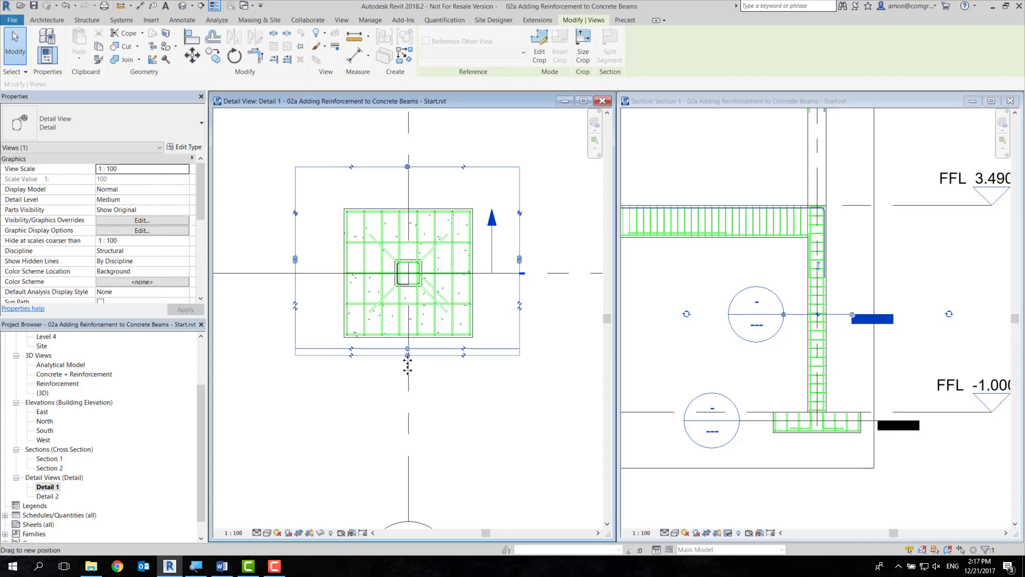
{"action": "left_click", "coordinate": [496, 444]}
Step: Rotate one diagonal footing bar 45° about its inner end onto the horizontal grid line
{"action": "left_click", "coordinate": [584, 101]}
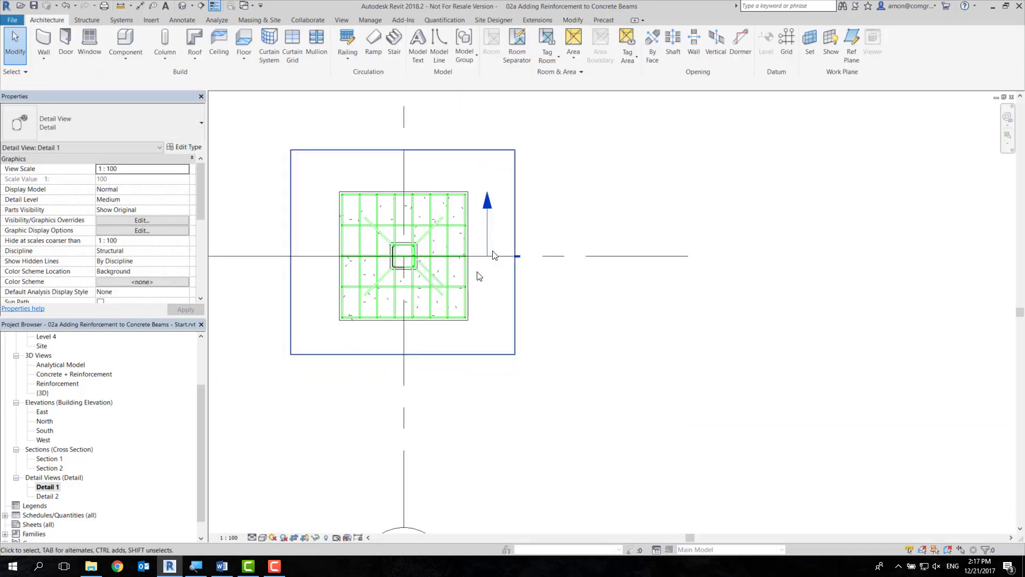
{"action": "scroll", "coordinate": [406, 257], "scroll_direction": "up", "scroll_amount": 3}
{"action": "scroll", "coordinate": [405, 257], "scroll_direction": "up", "scroll_amount": 3}
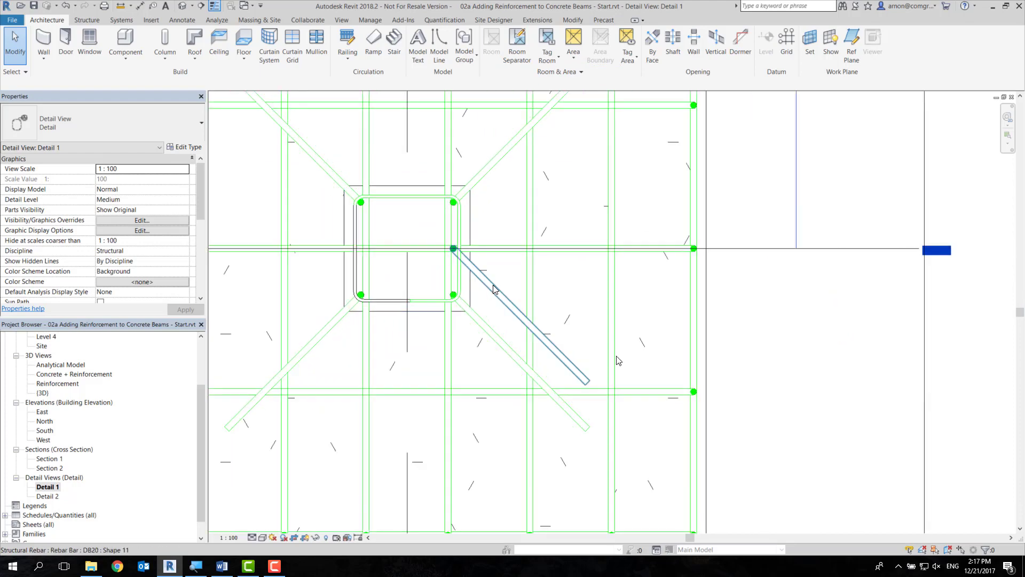
{"action": "left_click", "coordinate": [494, 288]}
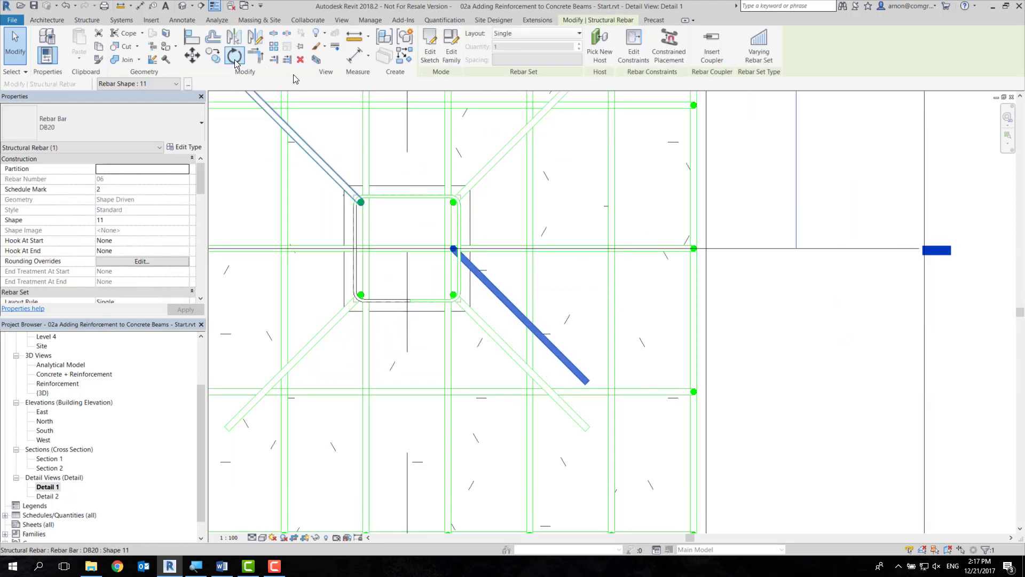
{"action": "left_click", "coordinate": [234, 56]}
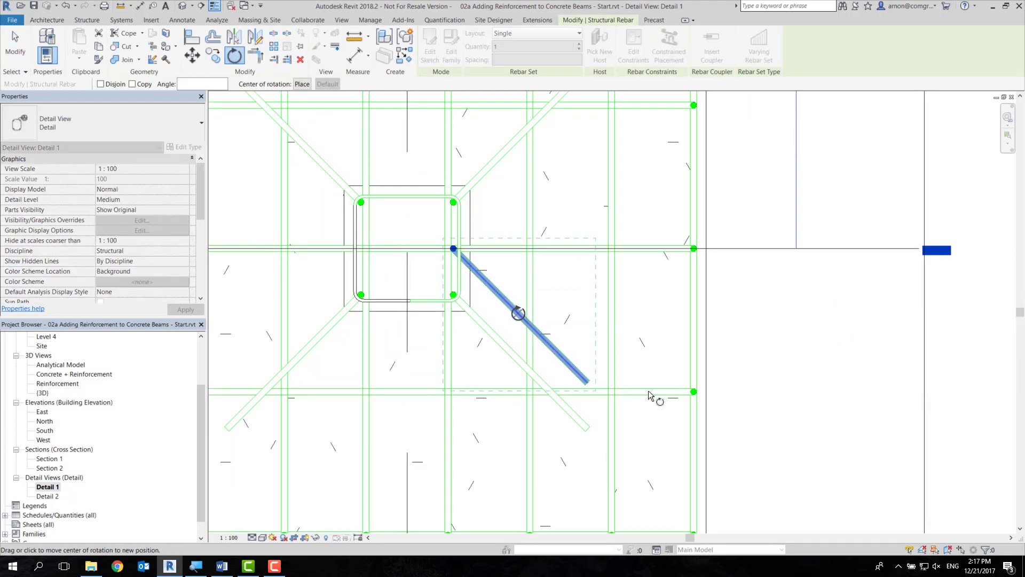
{"action": "key", "text": "space"}
{"action": "left_click", "coordinate": [452, 248]}
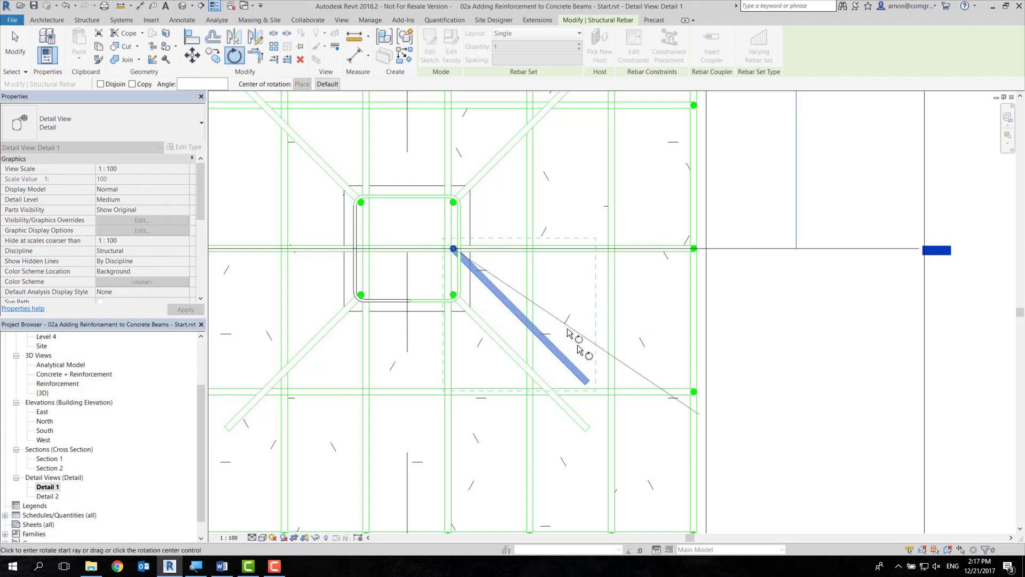
{"action": "left_click", "coordinate": [577, 374]}
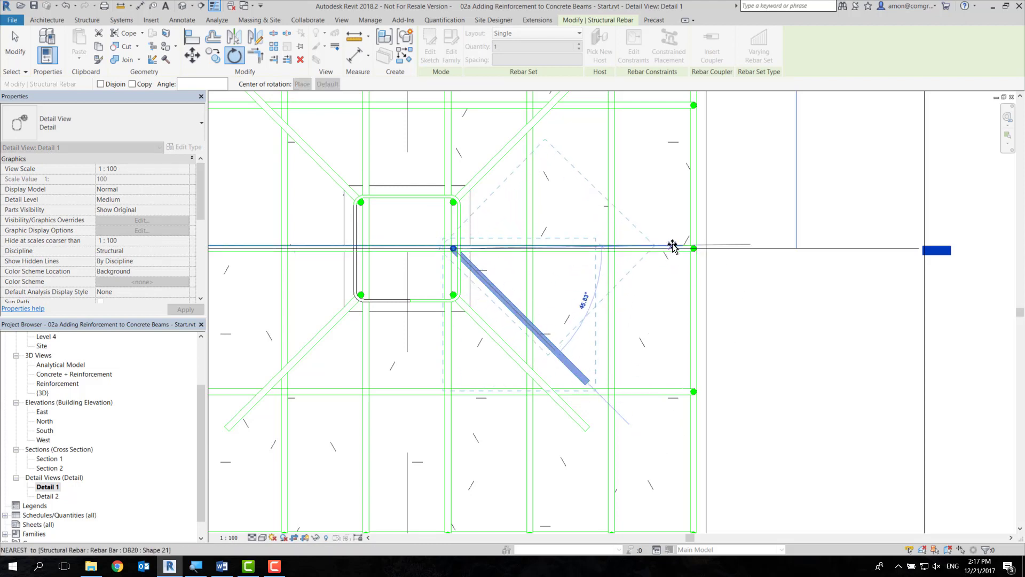
{"action": "left_click", "coordinate": [672, 249]}
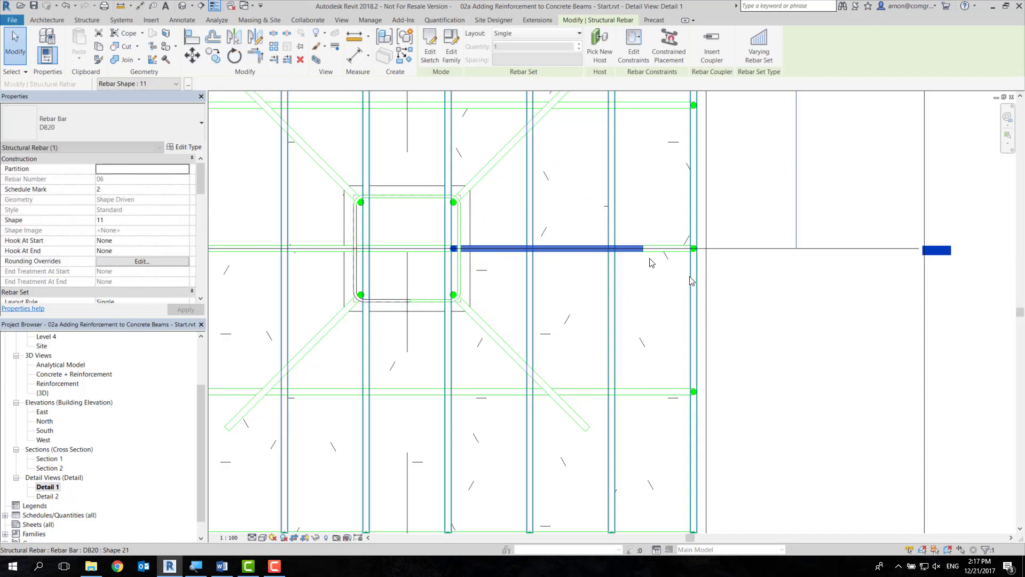
{"action": "middle_click_drag", "start_coordinate": [648, 259], "coordinate": [707, 294]}
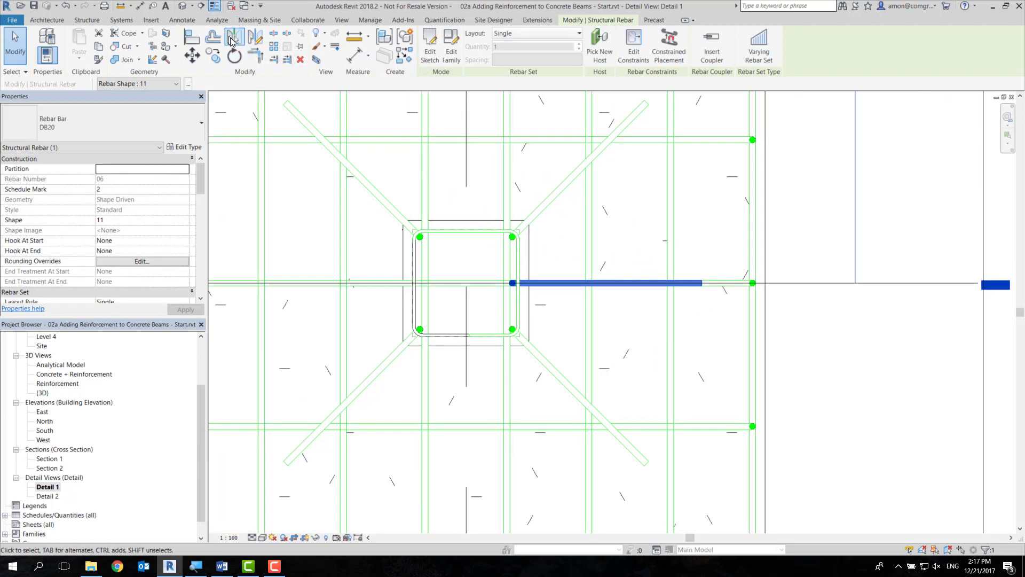
Step: Mirror copies of the bar to the column's left, top and bottom sides
{"action": "left_click", "coordinate": [231, 41]}
{"action": "left_click", "coordinate": [451, 227]}
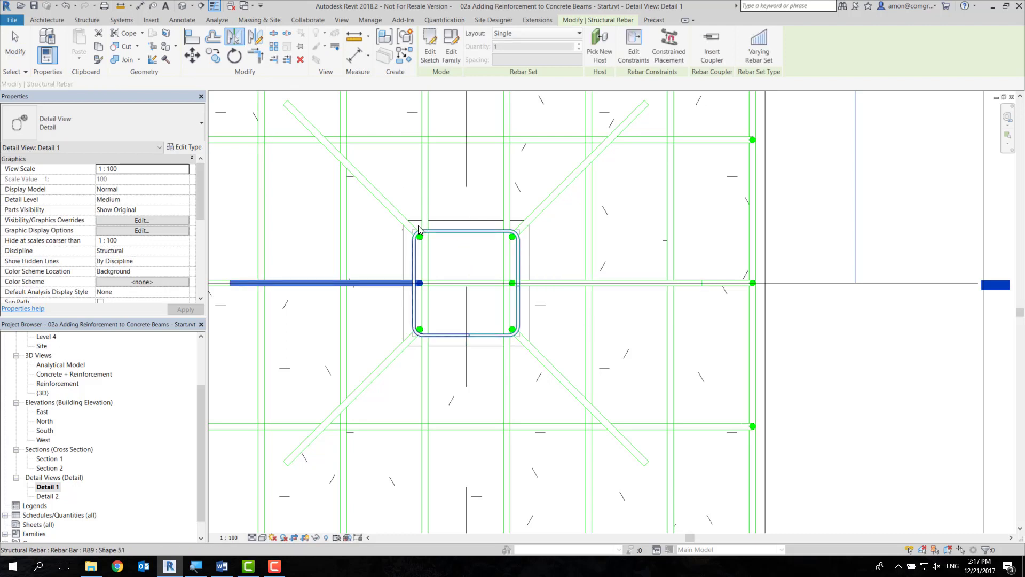
{"action": "left_click", "coordinate": [256, 38]}
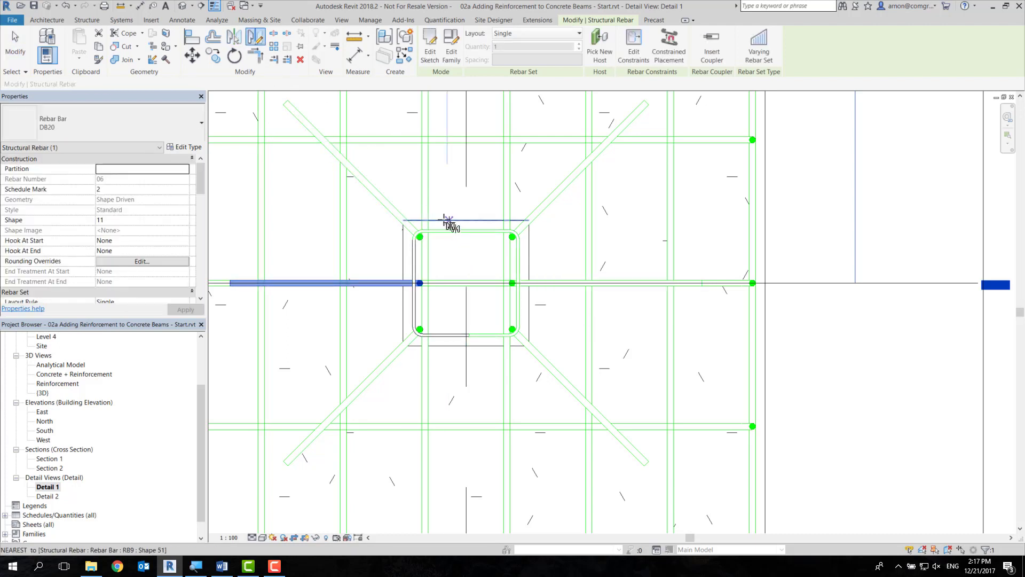
{"action": "left_click", "coordinate": [359, 177]}
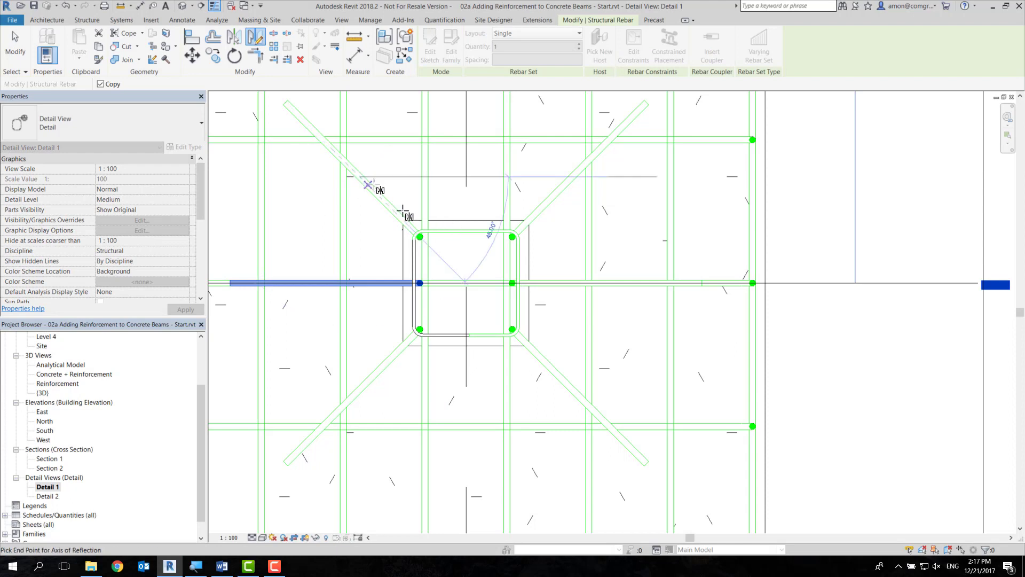
{"action": "left_click", "coordinate": [478, 291]}
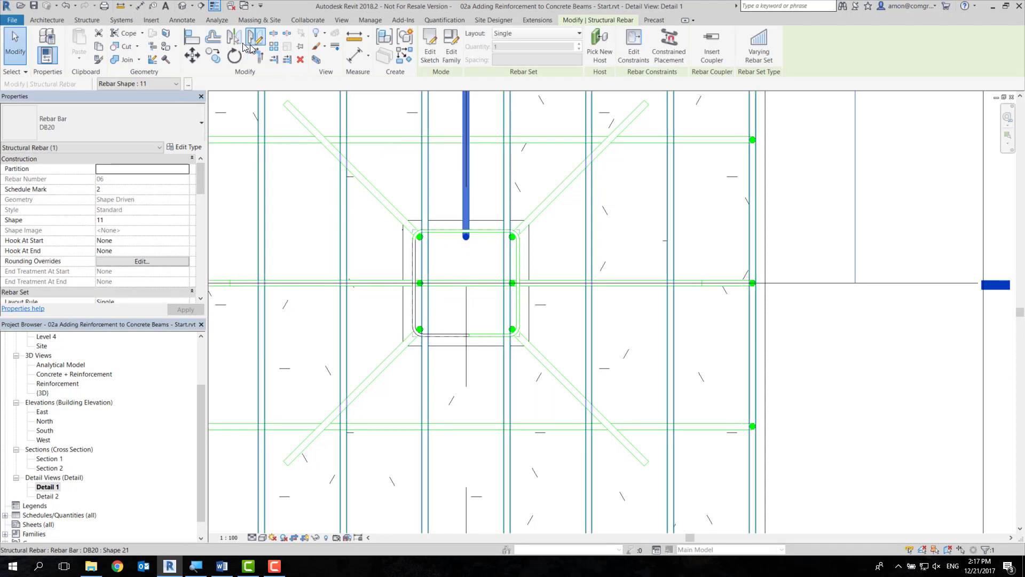
{"action": "left_click", "coordinate": [238, 40]}
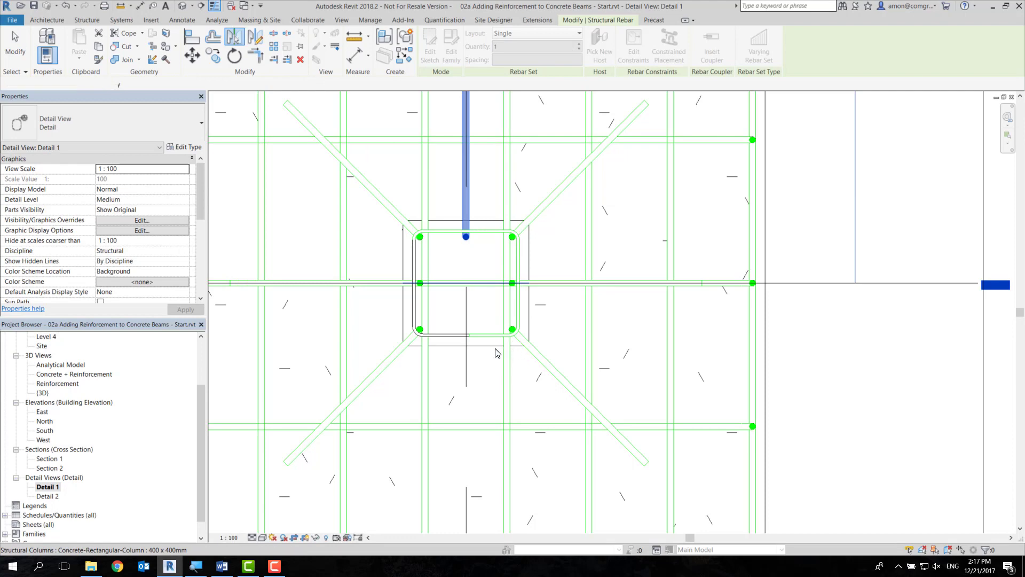
{"action": "left_click", "coordinate": [496, 283]}
{"action": "key", "text": "Escape"}
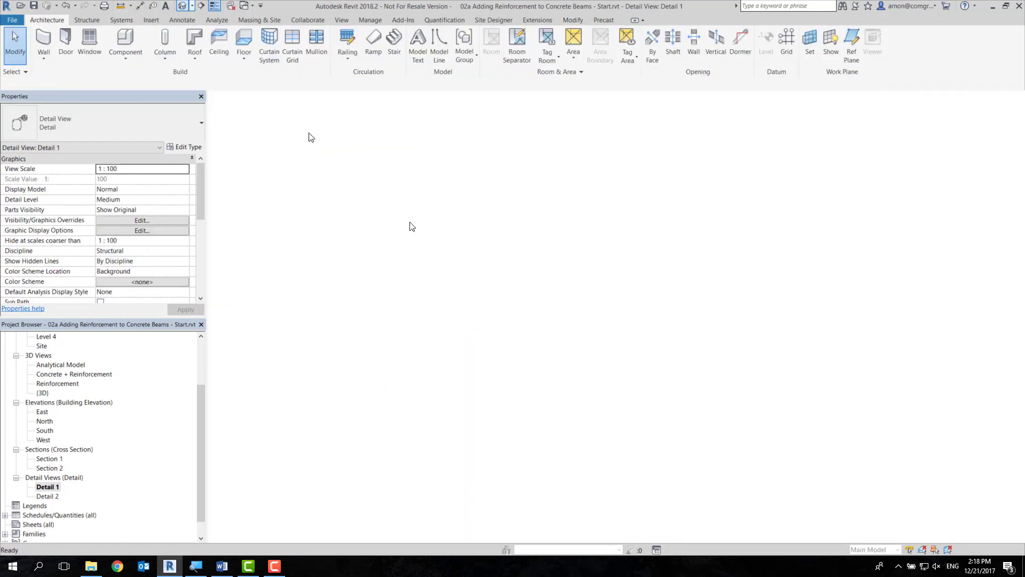
Step: Inspect the column bars' footing legs in Detail 2, then reopen Section 1
{"action": "scroll", "coordinate": [560, 421], "scroll_direction": "up", "scroll_amount": 3}
{"action": "scroll", "coordinate": [479, 394], "scroll_direction": "up", "scroll_amount": 3}
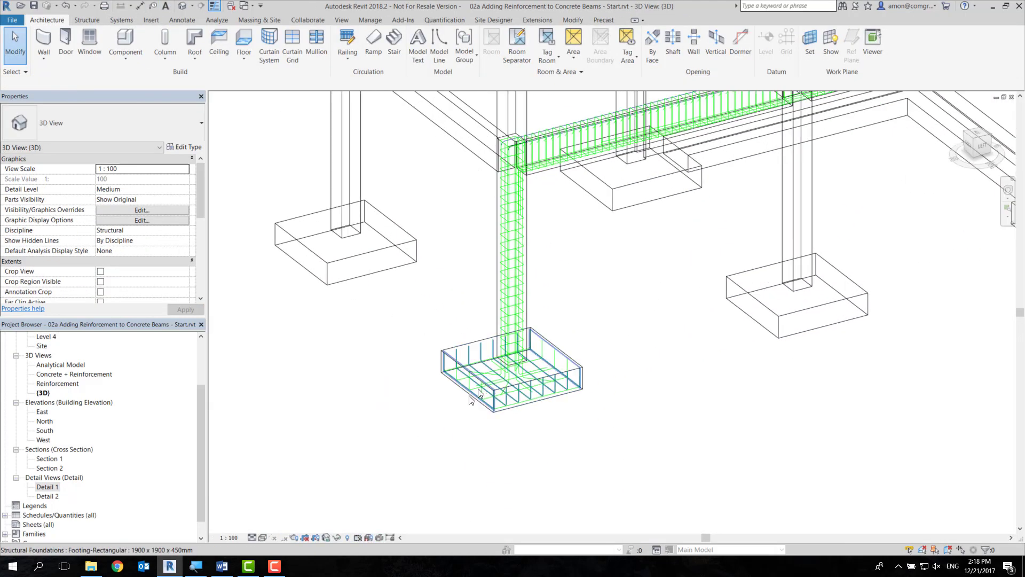
{"action": "left_click", "coordinate": [53, 468]}
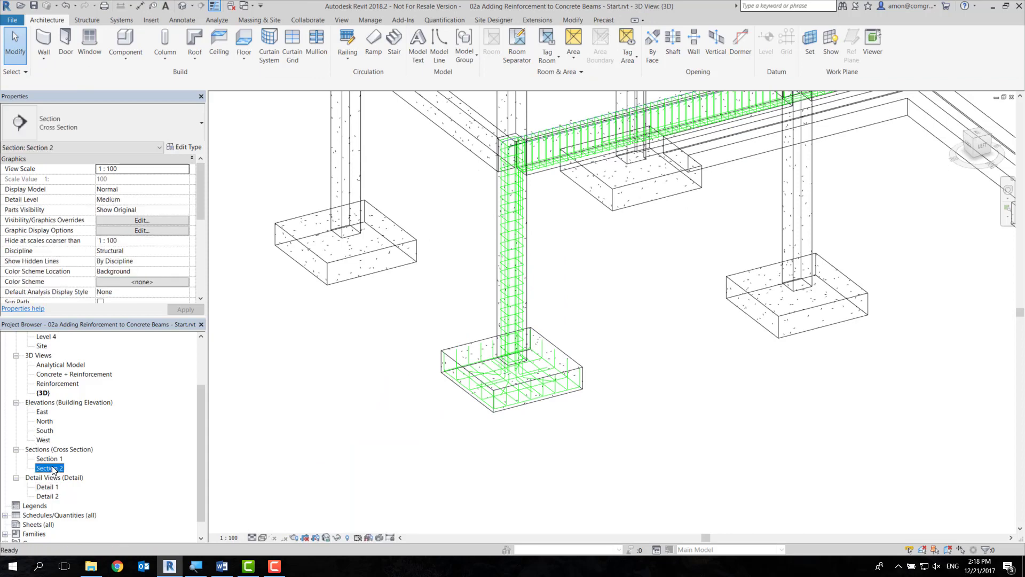
{"action": "double_click", "coordinate": [53, 495]}
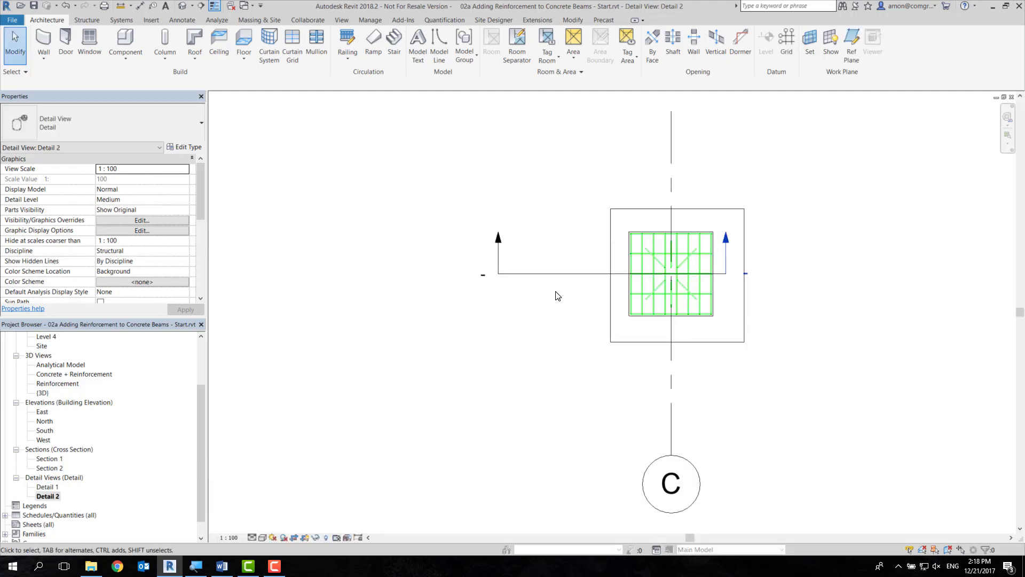
{"action": "scroll", "coordinate": [641, 244], "scroll_direction": "up", "scroll_amount": 3}
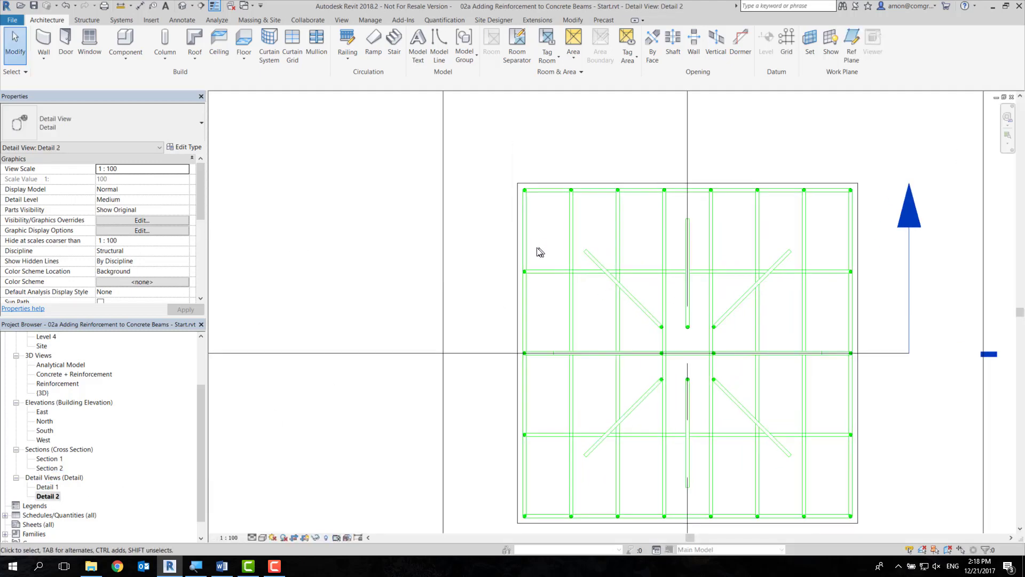
{"action": "scroll", "coordinate": [728, 286], "scroll_direction": "down", "scroll_amount": 2}
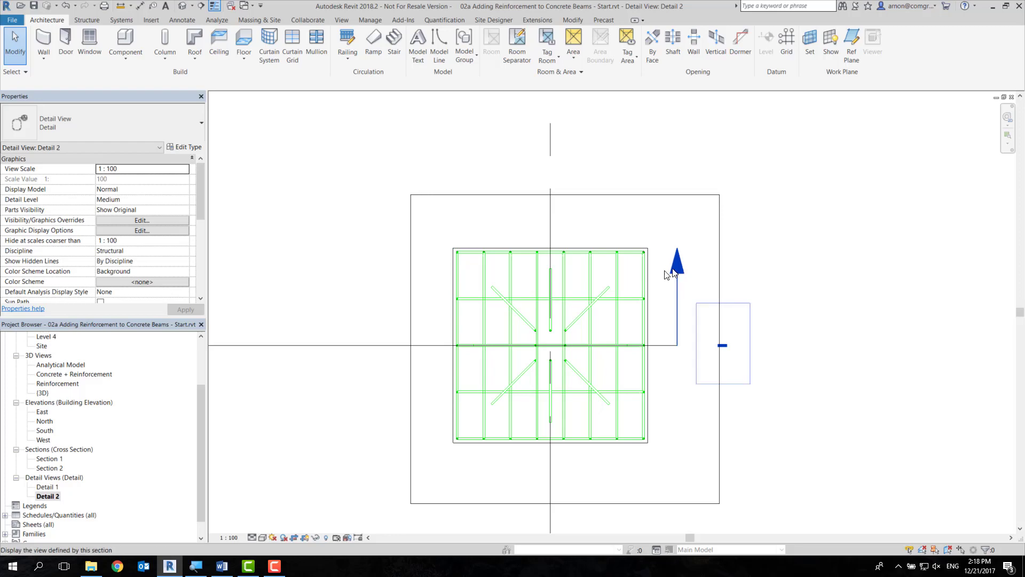
{"action": "scroll", "coordinate": [671, 256], "scroll_direction": "down", "scroll_amount": 2}
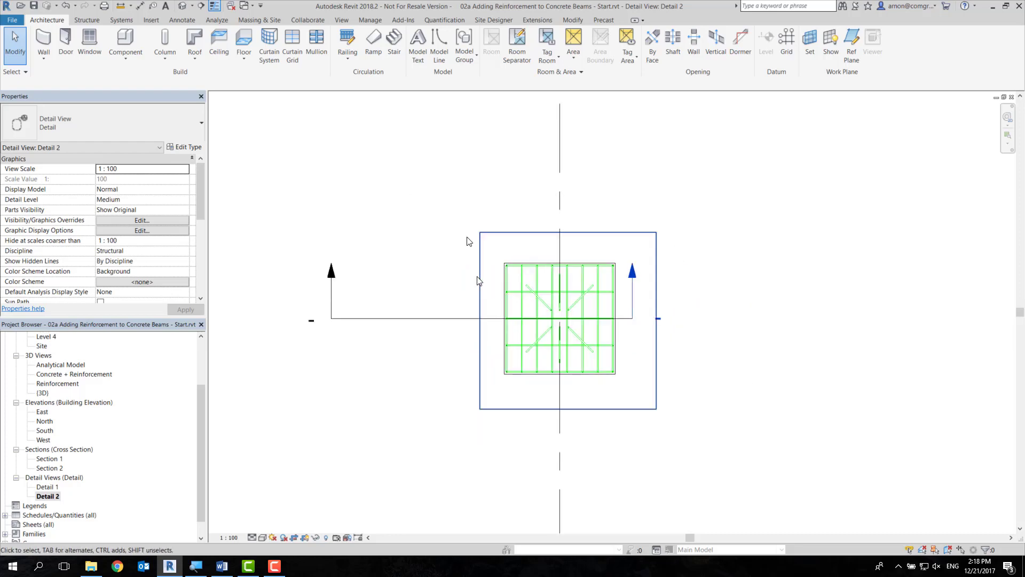
{"action": "double_click", "coordinate": [632, 272]}
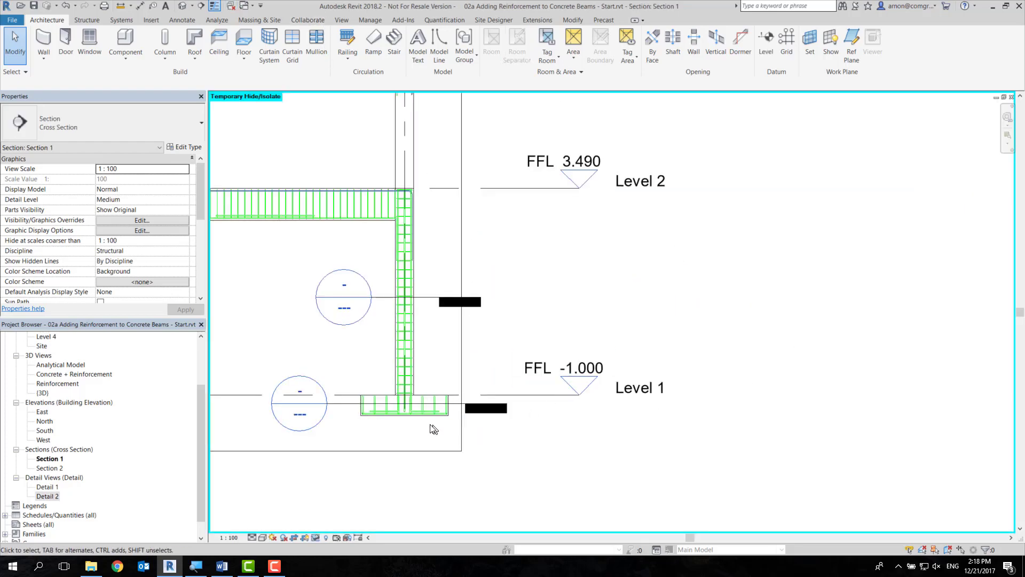
Step: Move the footing's upright bar set 20 higher
{"action": "scroll", "coordinate": [434, 426], "scroll_direction": "up", "scroll_amount": 2}
{"action": "scroll", "coordinate": [394, 412], "scroll_direction": "up", "scroll_amount": 2}
{"action": "scroll", "coordinate": [419, 392], "scroll_direction": "up", "scroll_amount": 2}
{"action": "middle_click_drag", "start_coordinate": [434, 393], "coordinate": [517, 427]}
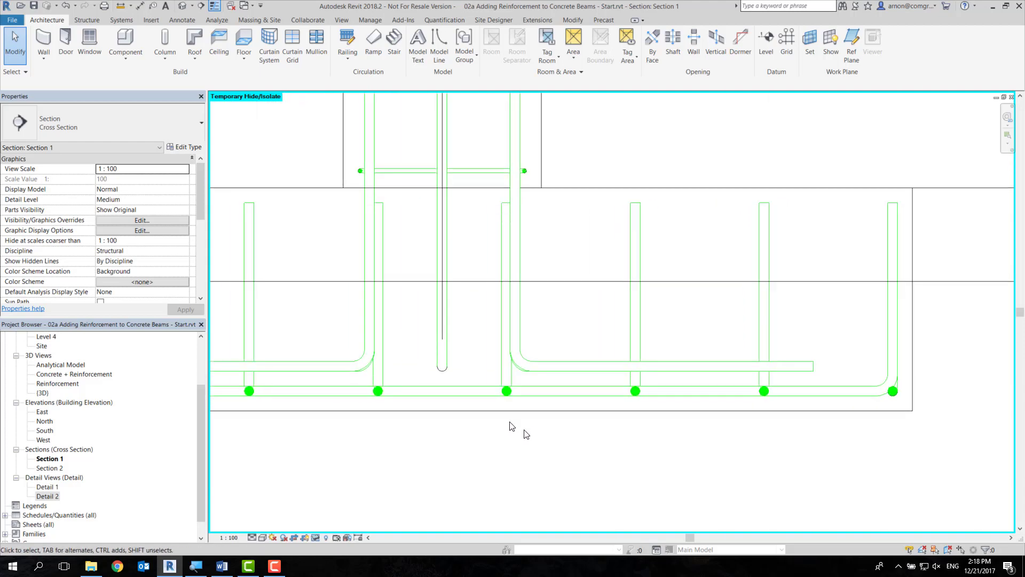
{"action": "left_click", "coordinate": [508, 386]}
{"action": "mouse_move", "coordinate": [639, 476]}
{"action": "middle_mouse_down"}
{"action": "mouse_move", "coordinate": [643, 412]}
{"action": "mouse_move", "coordinate": [741, 410]}
{"action": "middle_mouse_up"}
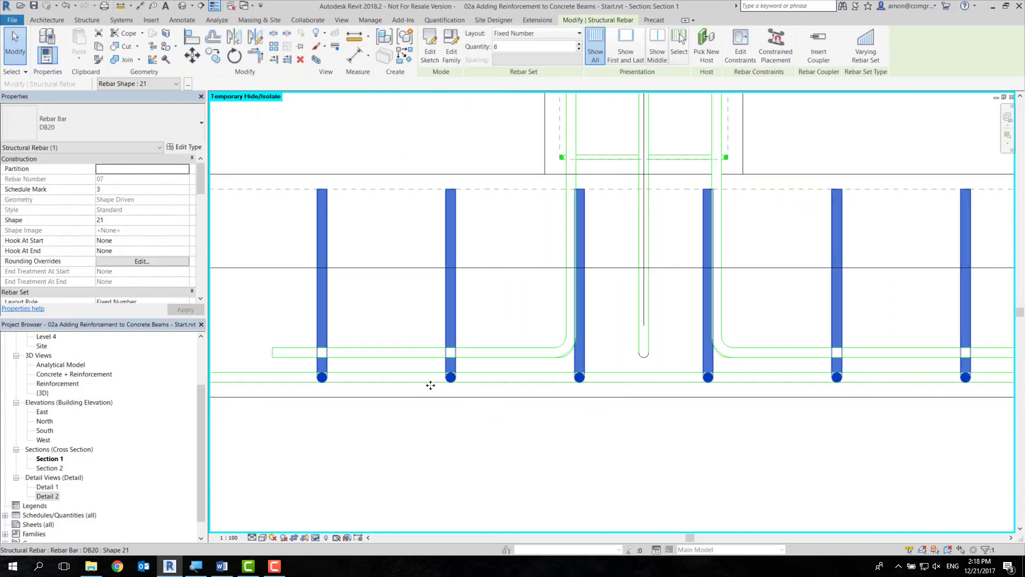
{"action": "key", "text": "m"}
{"action": "key", "text": "v"}
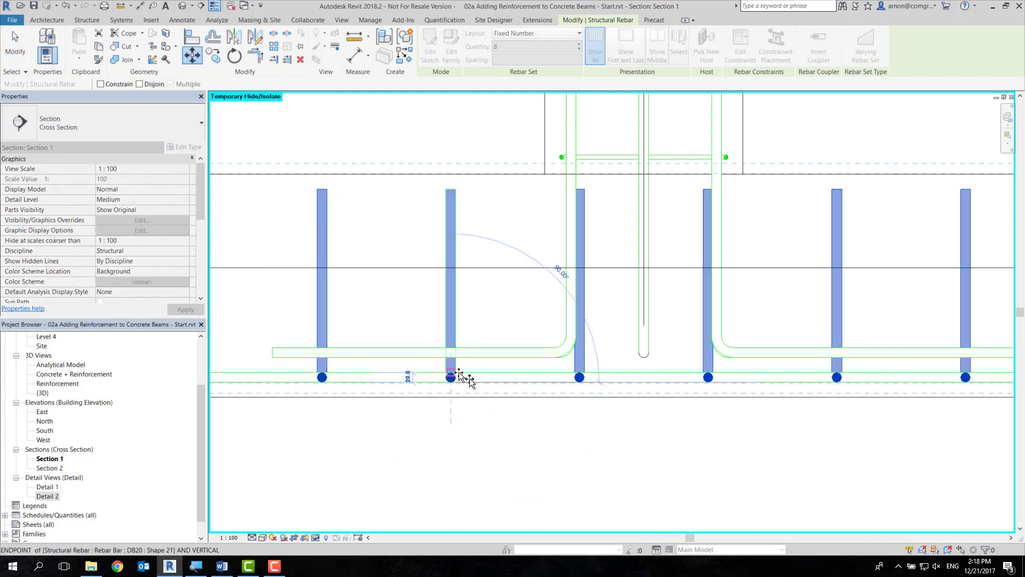
{"action": "left_click", "coordinate": [466, 375]}
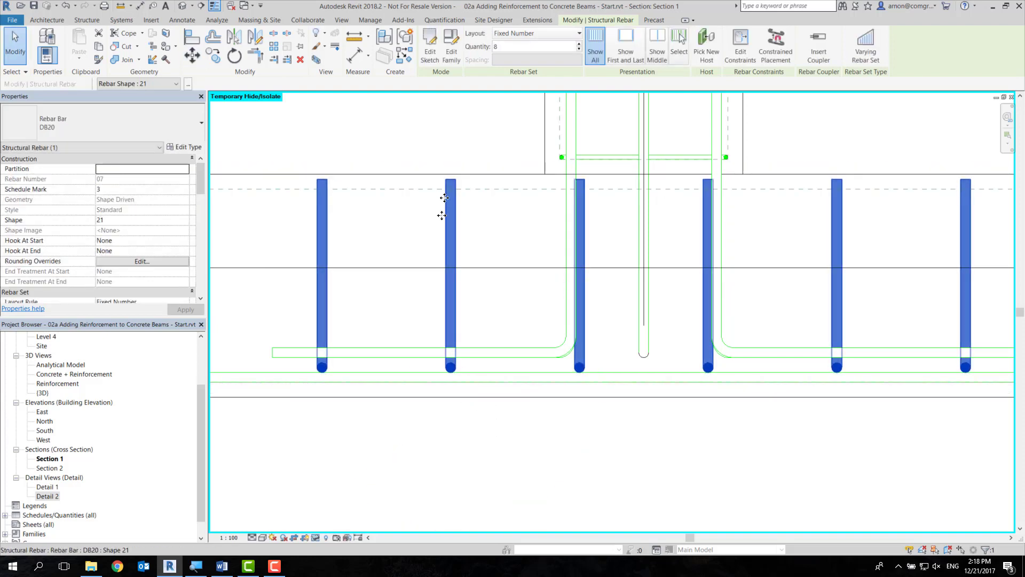
{"action": "scroll", "coordinate": [688, 297], "scroll_direction": "down", "scroll_amount": 3}
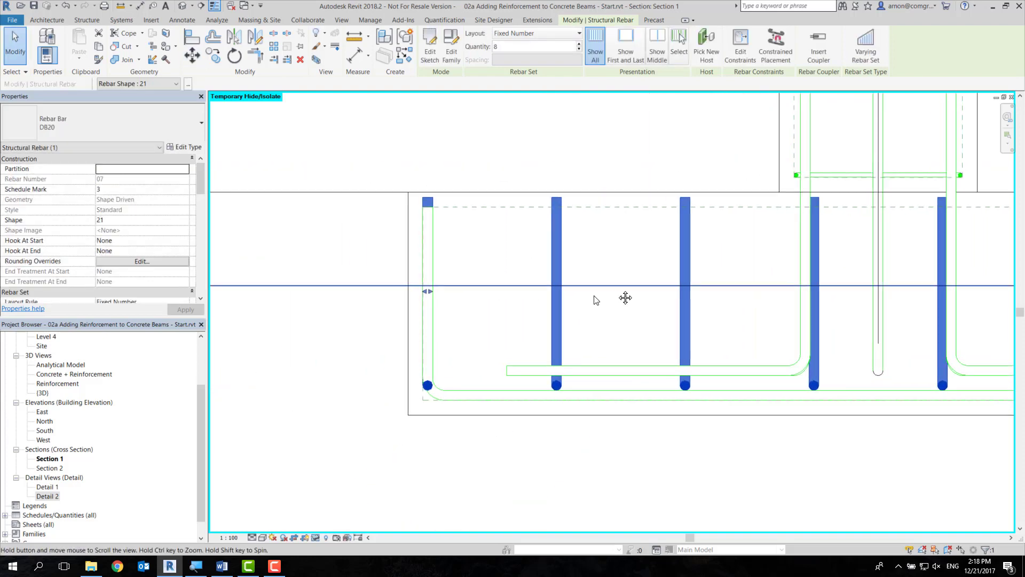
Step: Draw a new Building Section vertically through the footing
{"action": "left_click", "coordinate": [200, 6]}
{"action": "left_click", "coordinate": [98, 128]}
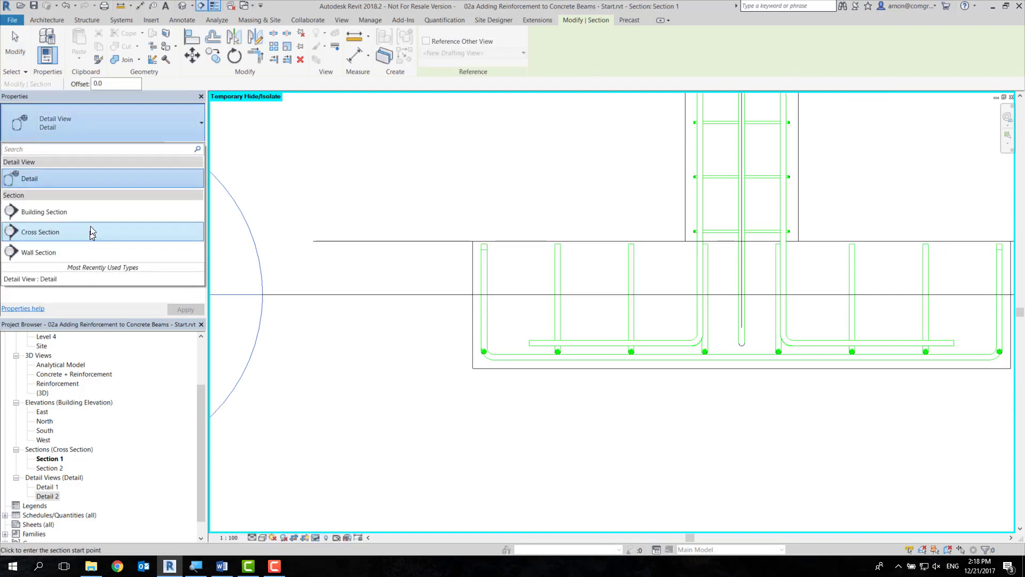
{"action": "left_click", "coordinate": [94, 214]}
{"action": "left_click", "coordinate": [503, 161]}
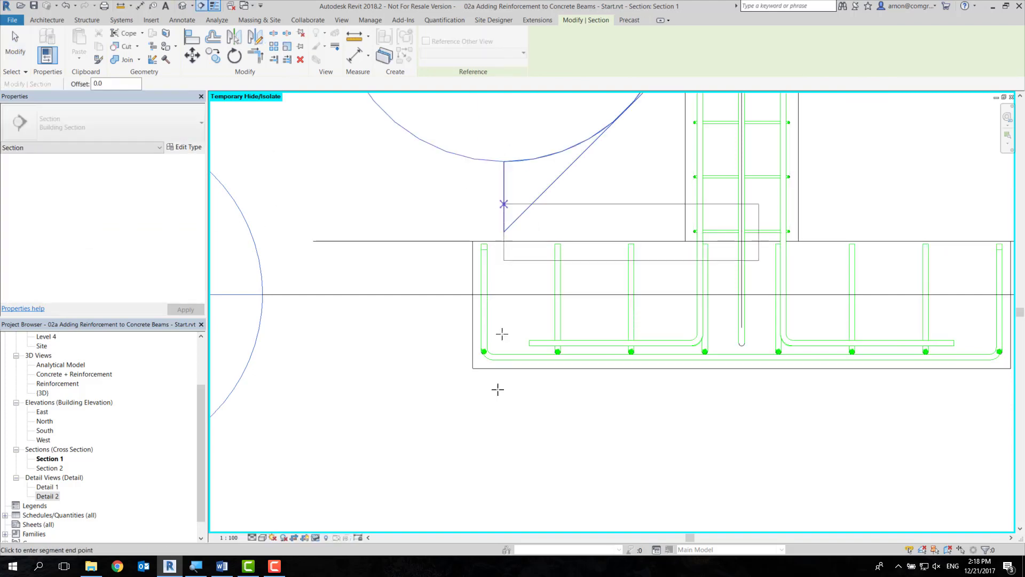
{"action": "left_click", "coordinate": [503, 442]}
{"action": "key", "text": "Escape"}
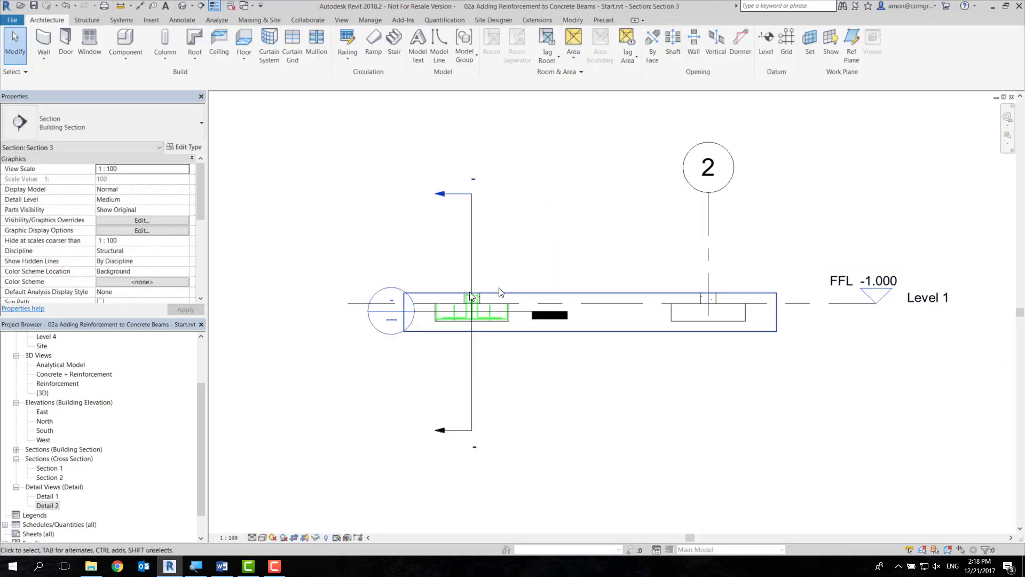
Step: Select the footing's bent bar in Section 3 and start editing its leg constraints
{"action": "scroll", "coordinate": [427, 315], "scroll_direction": "up", "scroll_amount": 2}
{"action": "scroll", "coordinate": [427, 315], "scroll_direction": "up", "scroll_amount": 2}
{"action": "scroll", "coordinate": [433, 307], "scroll_direction": "up", "scroll_amount": 2}
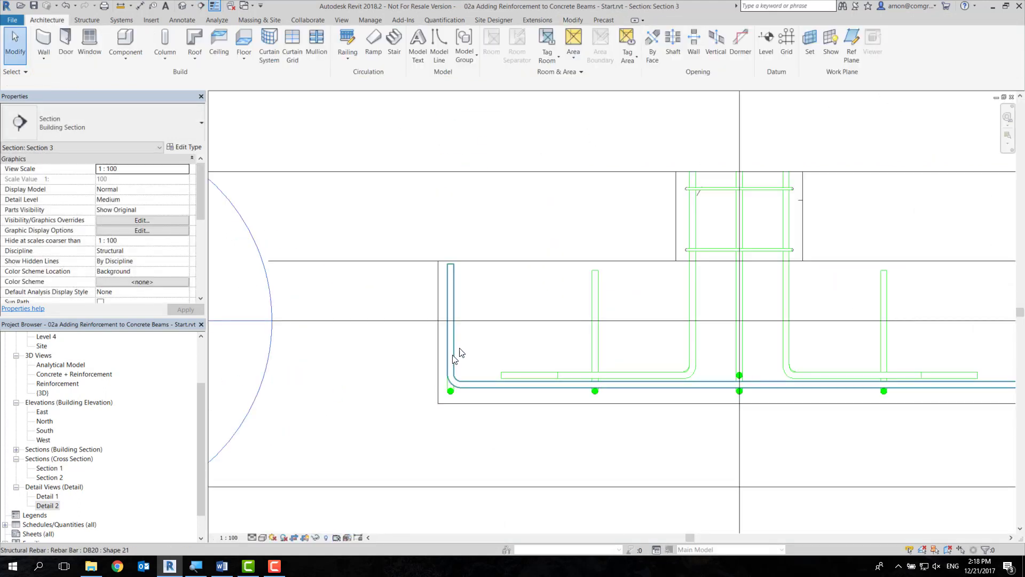
{"action": "left_click", "coordinate": [459, 350]}
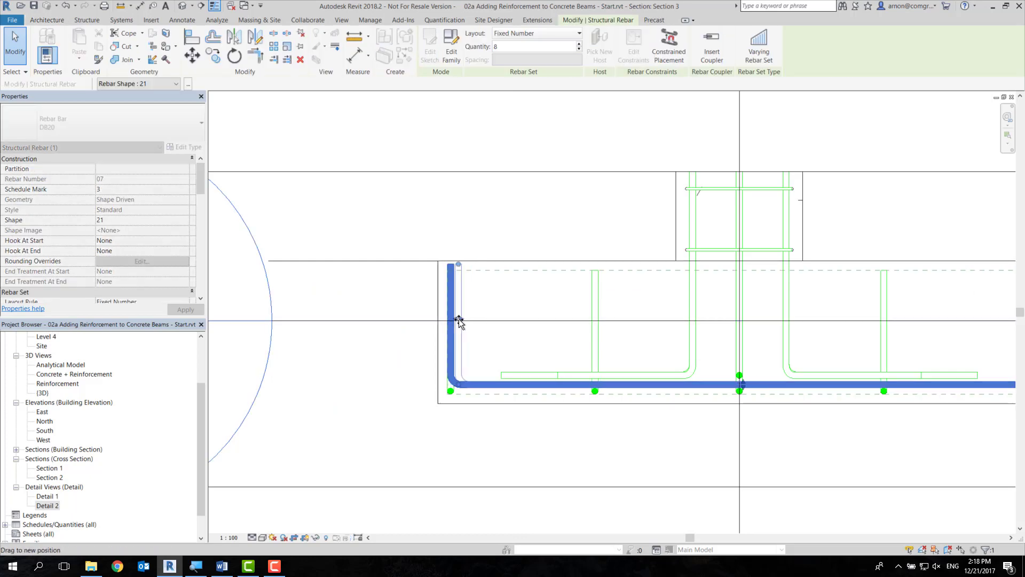
{"action": "mouse_move", "coordinate": [459, 320]}
{"action": "left_mouse_down"}
{"action": "mouse_move", "coordinate": [450, 320]}
{"action": "mouse_move", "coordinate": [463, 321]}
{"action": "left_mouse_up"}
{"action": "scroll", "coordinate": [450, 322], "scroll_direction": "up", "scroll_amount": 3}
{"action": "middle_click_drag", "start_coordinate": [556, 341], "coordinate": [494, 330]}
{"action": "scroll", "coordinate": [532, 330], "scroll_direction": "down", "scroll_amount": 1}
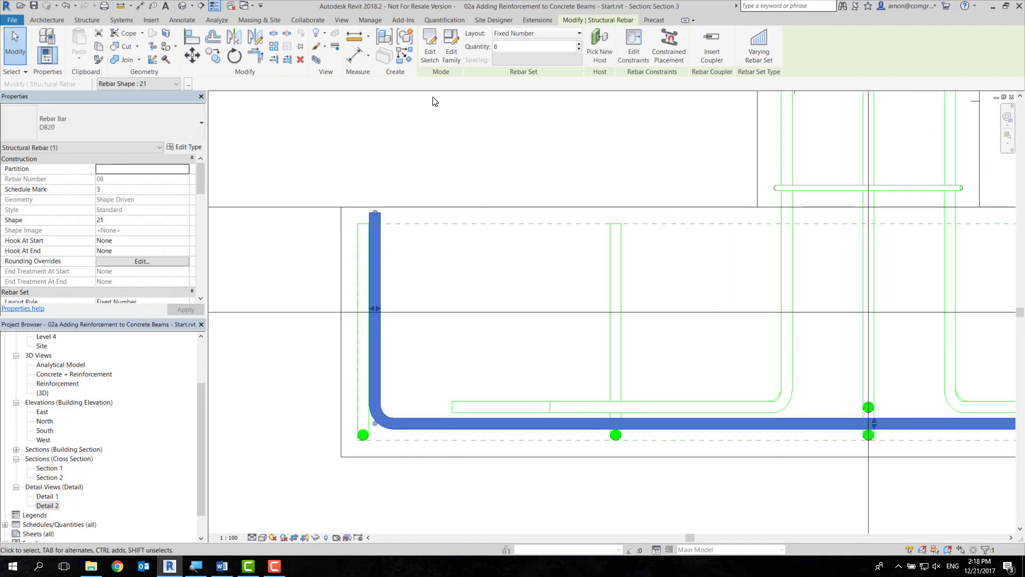
{"action": "mouse_move", "coordinate": [375, 308]}
{"action": "left_mouse_down"}
{"action": "mouse_move", "coordinate": [407, 310]}
{"action": "mouse_move", "coordinate": [372, 315]}
{"action": "left_mouse_up"}
{"action": "scroll", "coordinate": [374, 313], "scroll_direction": "up", "scroll_amount": 2}
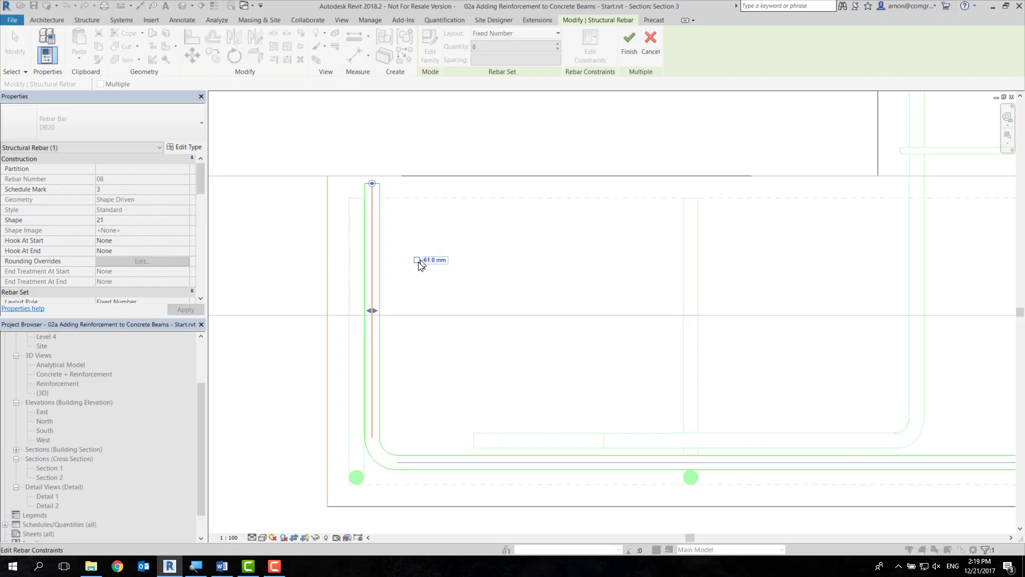
Step: Set the bar's left leg offset to -60 mm from the cover
{"action": "left_click", "coordinate": [419, 261]}
{"action": "type", "text": "70"}
{"action": "key", "text": "Return"}
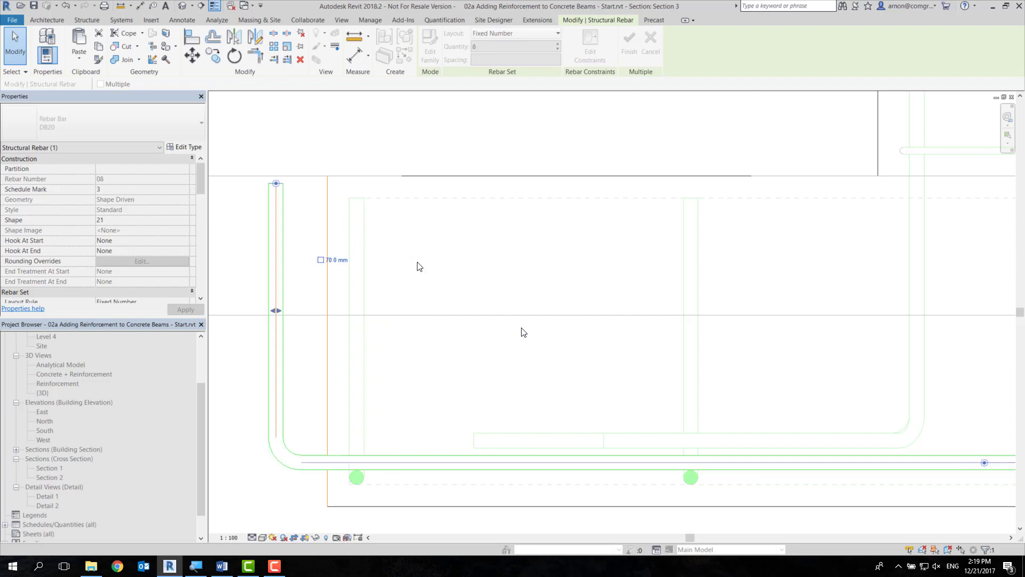
{"action": "left_click", "coordinate": [405, 332]}
{"action": "type", "text": "-60"}
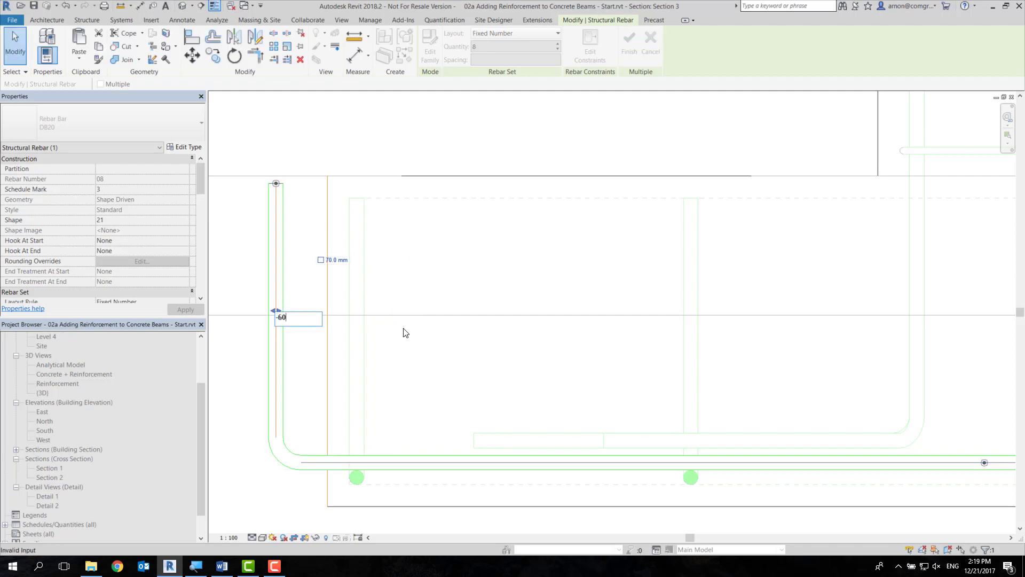
{"action": "key", "text": "Return"}
Step: Set both top ends of the bar to -30 mm from the cover
{"action": "left_click", "coordinate": [371, 184]}
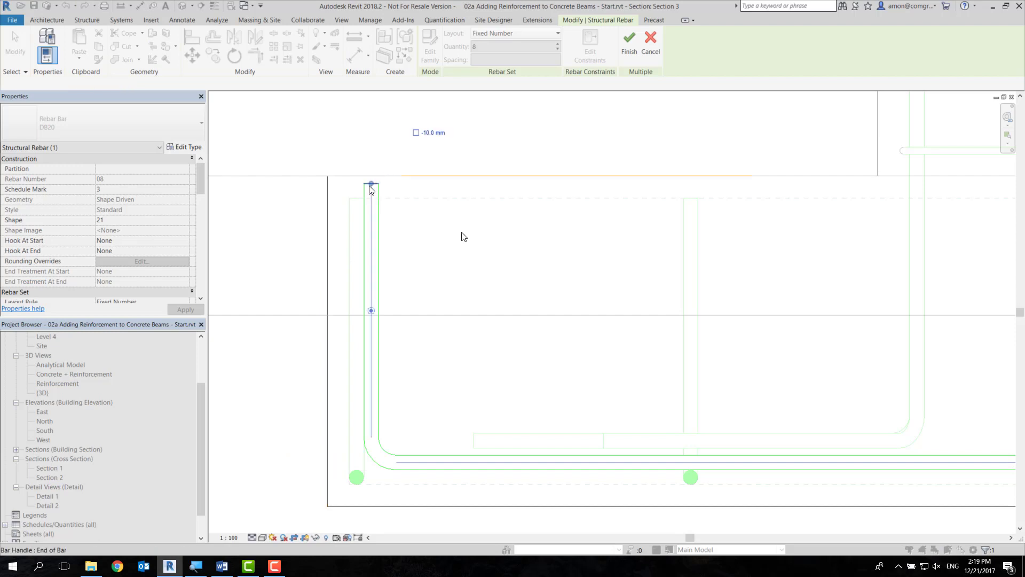
{"action": "left_click", "coordinate": [432, 133]}
{"action": "type", "text": "-2"}
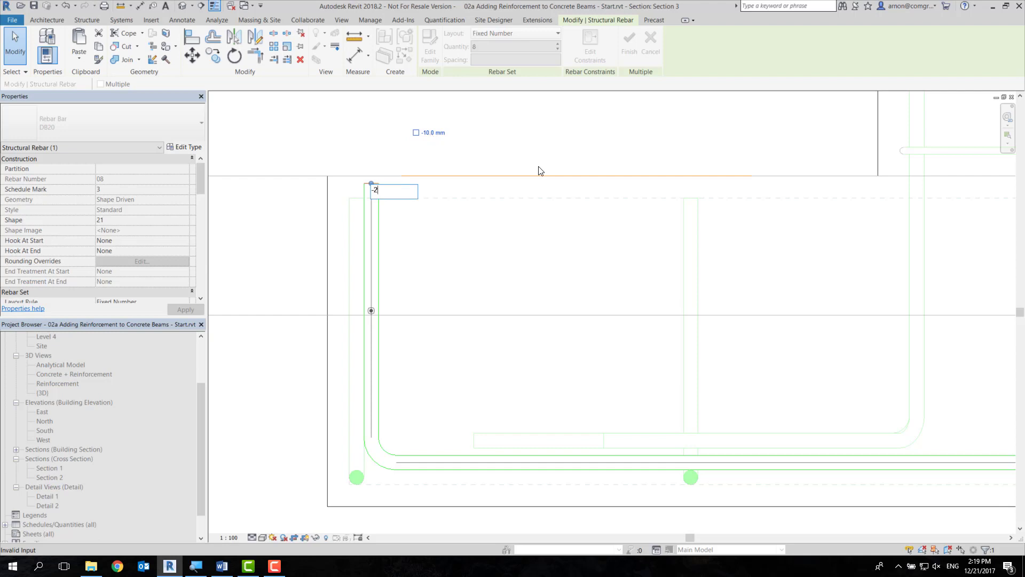
{"action": "type", "text": "0"}
{"action": "key", "text": "Return"}
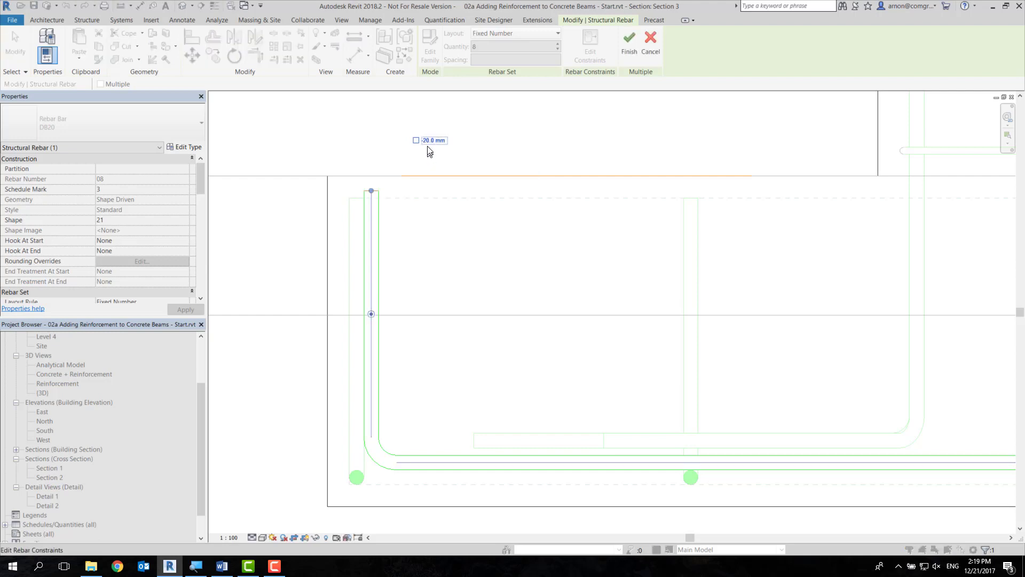
{"action": "left_click", "coordinate": [428, 148]}
{"action": "key", "text": "Return"}
{"action": "scroll", "coordinate": [816, 212], "scroll_direction": "down", "scroll_amount": 3}
{"action": "middle_click_drag", "start_coordinate": [784, 331], "coordinate": [660, 268]}
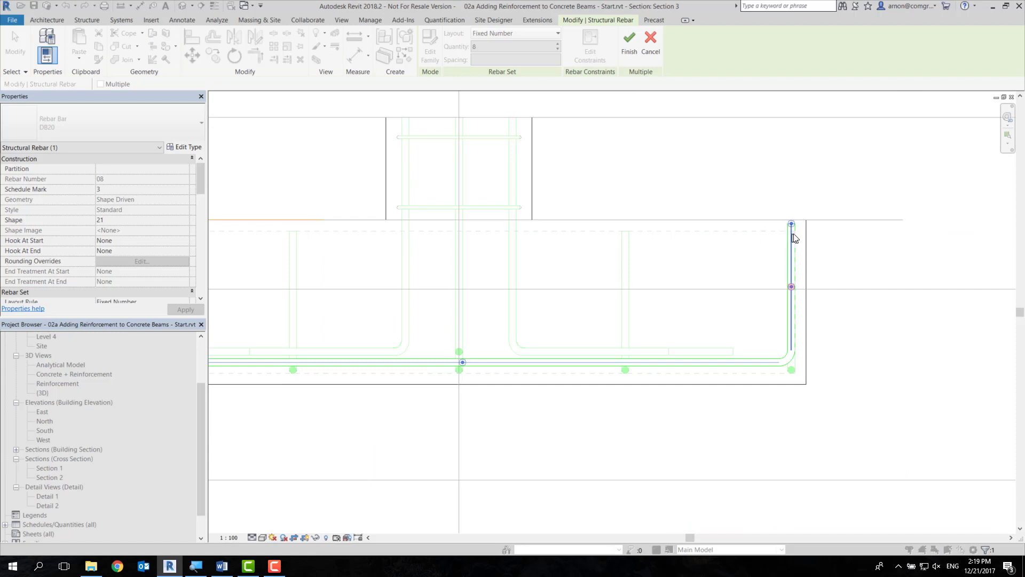
{"action": "left_click", "coordinate": [853, 175]}
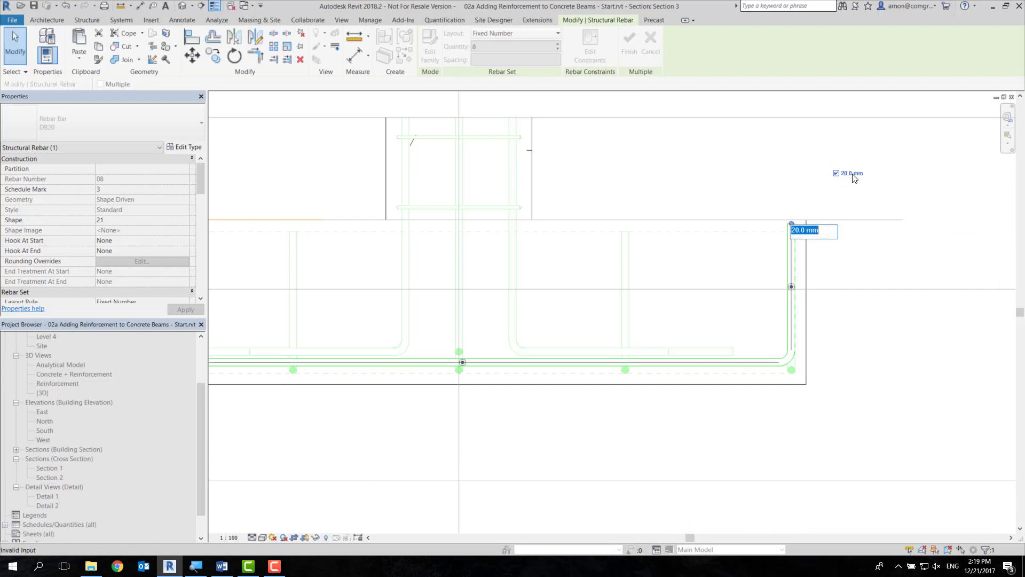
{"action": "type", "text": "0"}
{"action": "key", "text": "Return"}
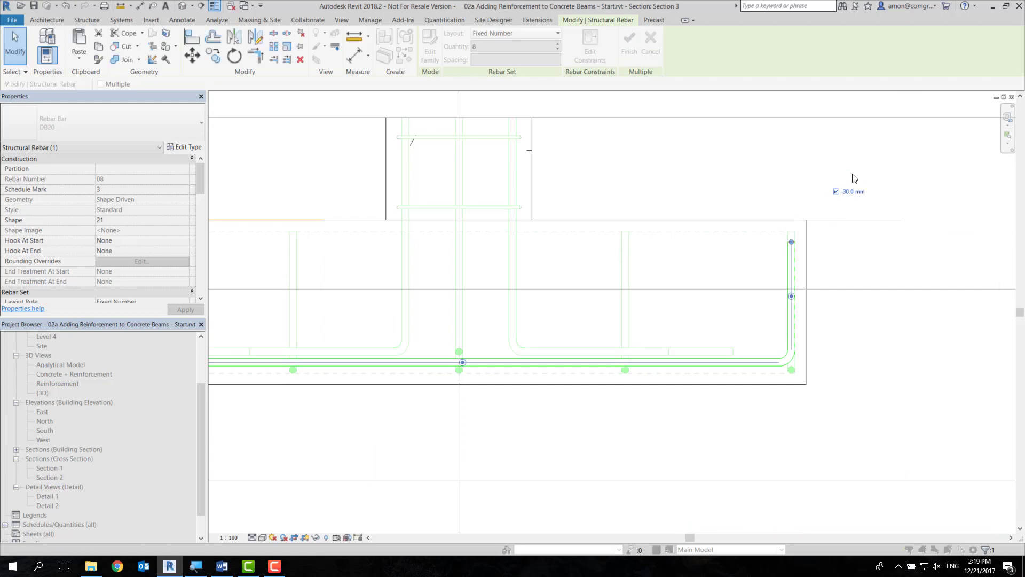
Step: Set the bar's right vertical leg offset to -60 mm from the cover
{"action": "scroll", "coordinate": [777, 313], "scroll_direction": "up", "scroll_amount": 2}
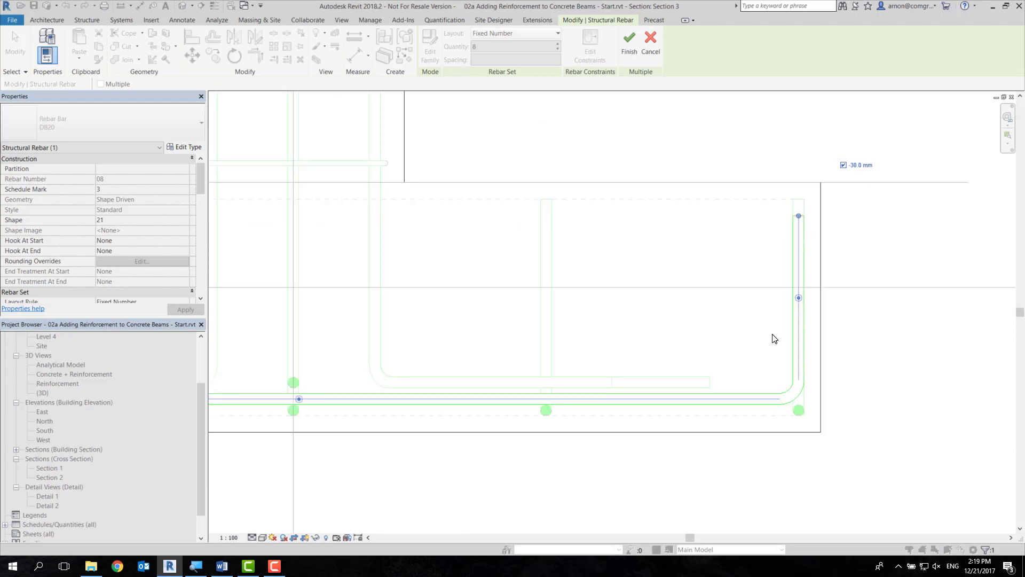
{"action": "left_click", "coordinate": [800, 300]}
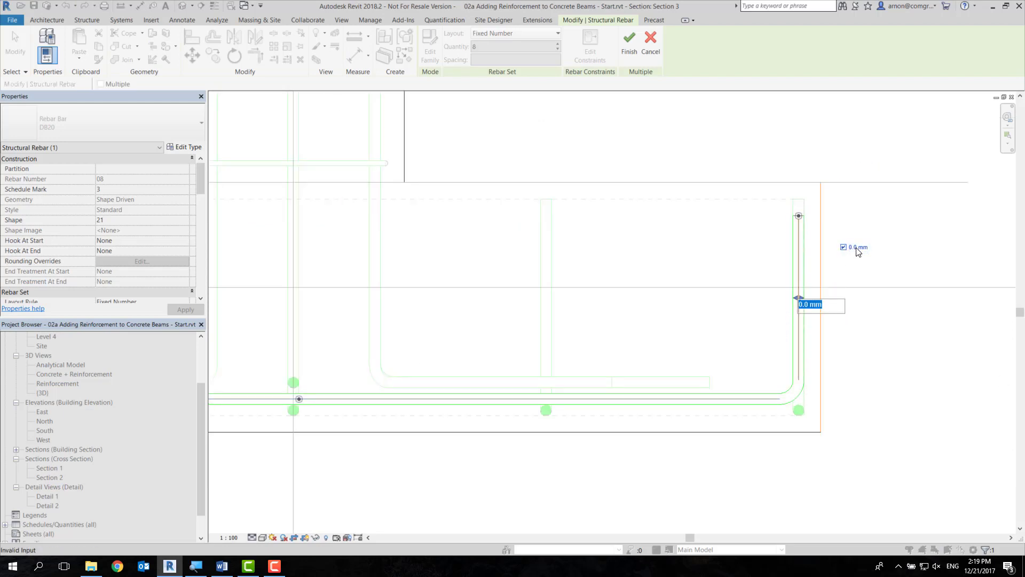
{"action": "key", "text": "Return"}
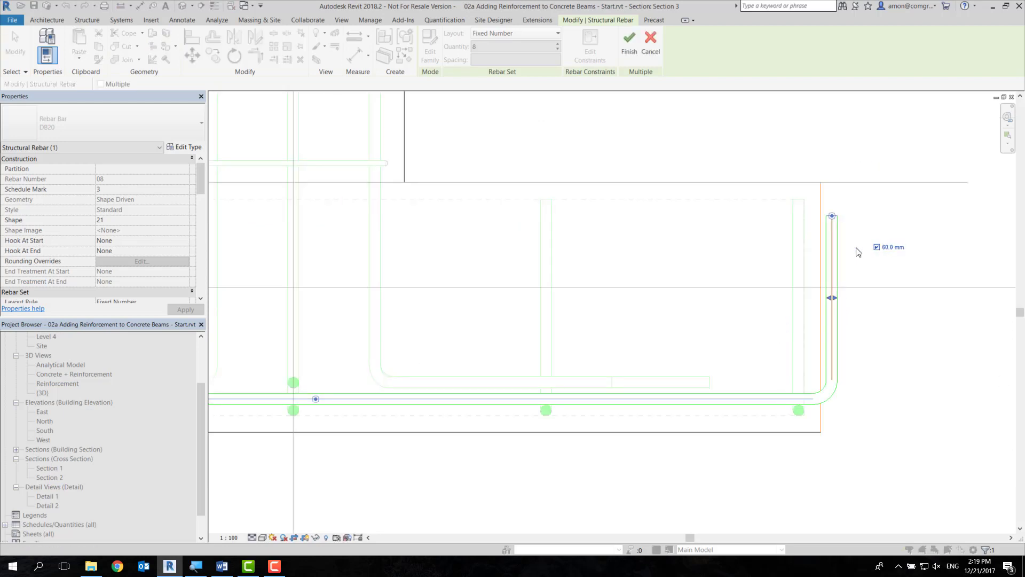
{"action": "left_click", "coordinate": [900, 249]}
{"action": "type", "text": "-60"}
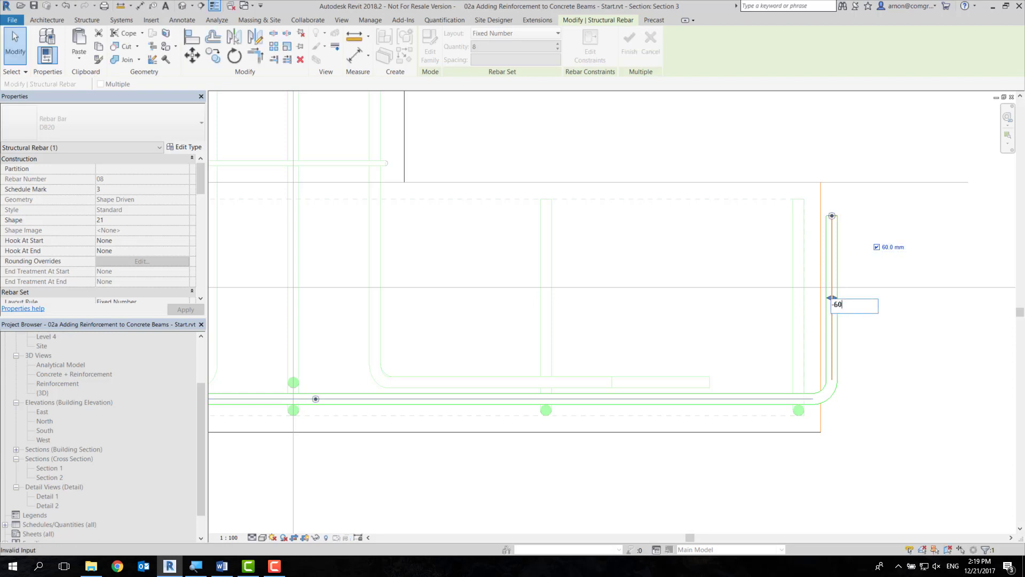
{"action": "key", "text": "Return"}
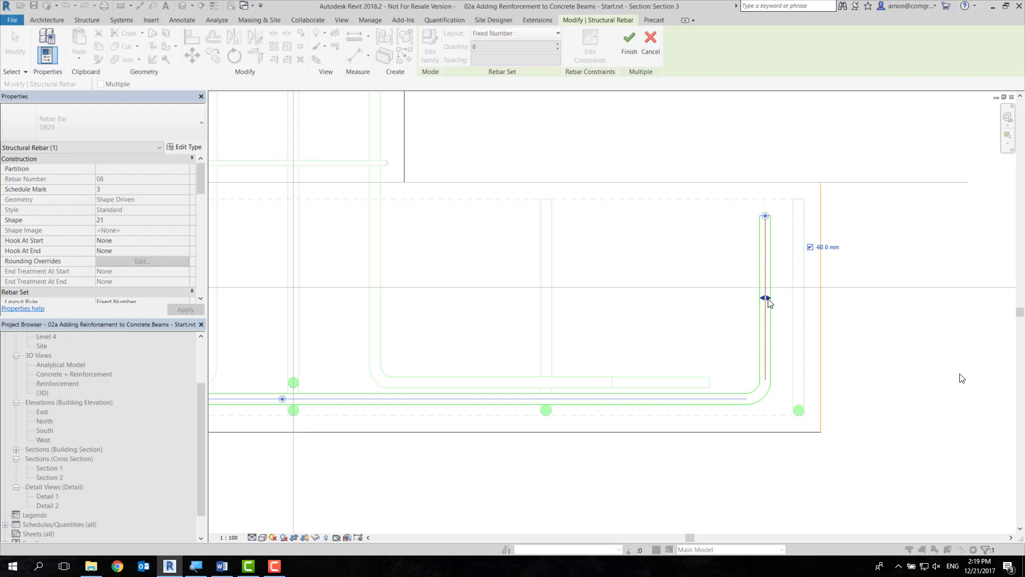
{"action": "left_click_drag", "start_coordinate": [769, 302], "coordinate": [786, 299]}
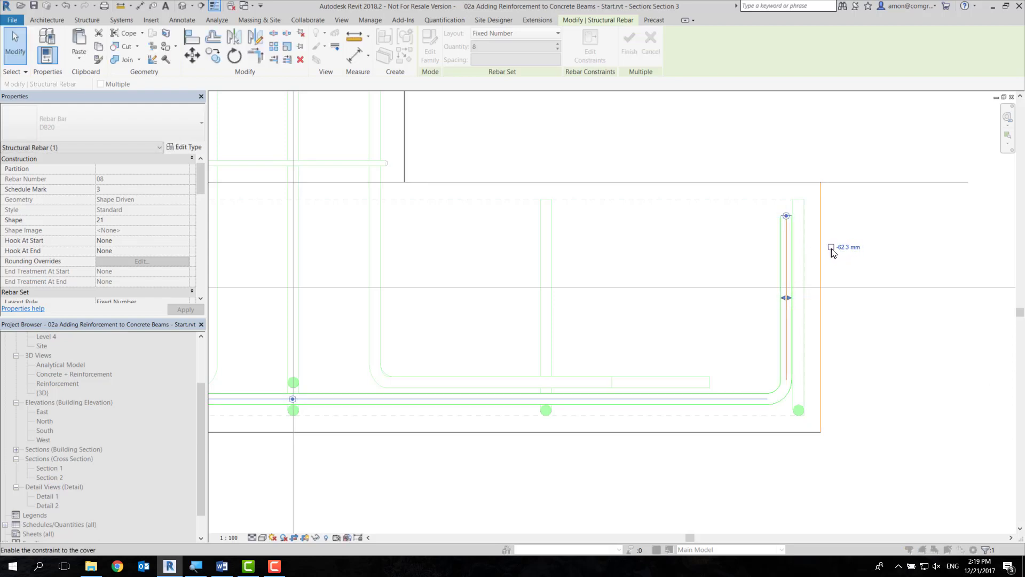
{"action": "left_click", "coordinate": [854, 248]}
{"action": "type", "text": "-60"}
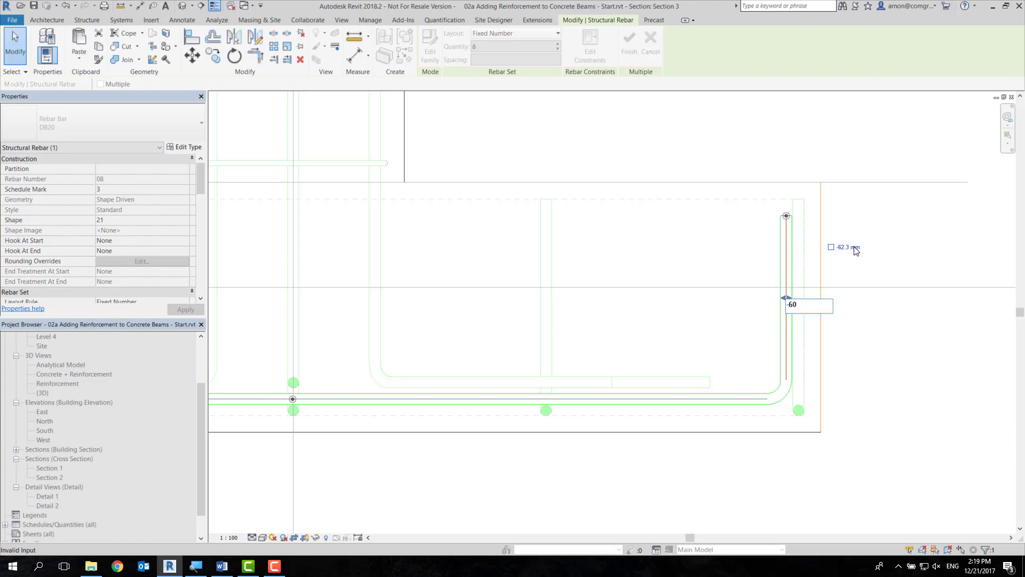
{"action": "key", "text": "Return"}
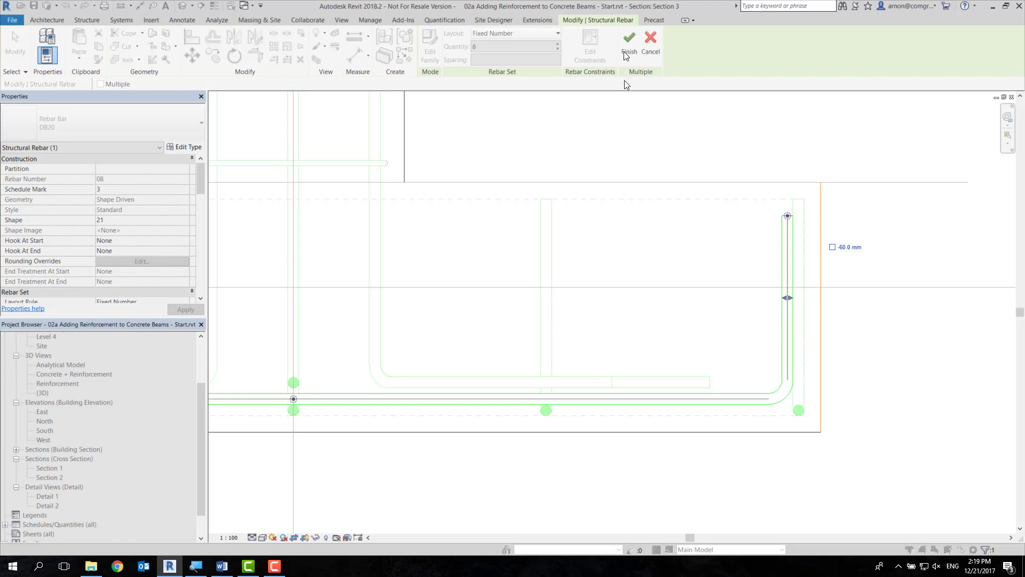
Step: Finish the footing's bottom bar and clear the rebar selection
{"action": "left_click", "coordinate": [628, 54]}
{"action": "scroll", "coordinate": [549, 304], "scroll_direction": "down", "scroll_amount": 3}
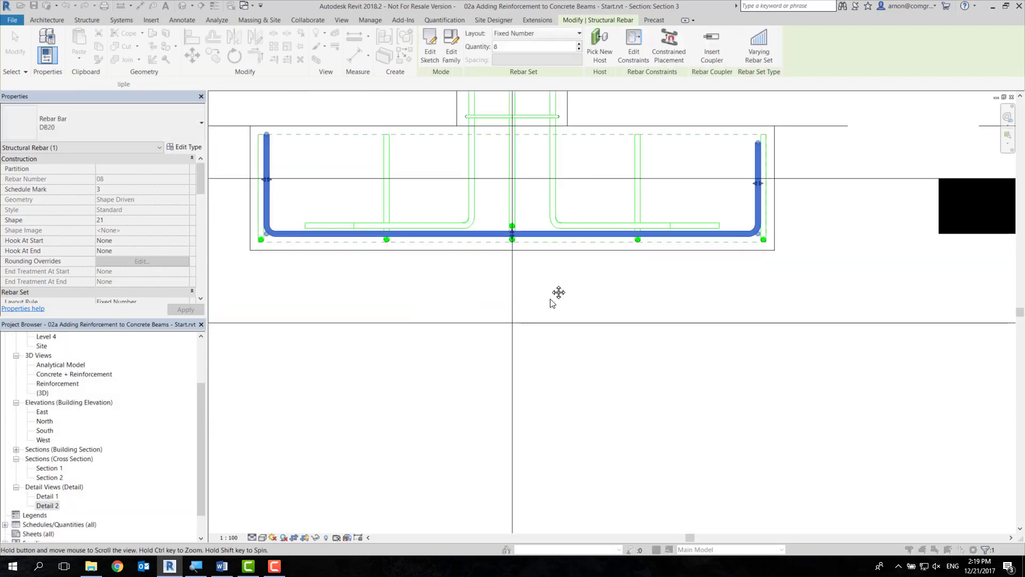
{"action": "left_click", "coordinate": [597, 283]}
{"action": "scroll", "coordinate": [591, 309], "scroll_direction": "down", "scroll_amount": 2}
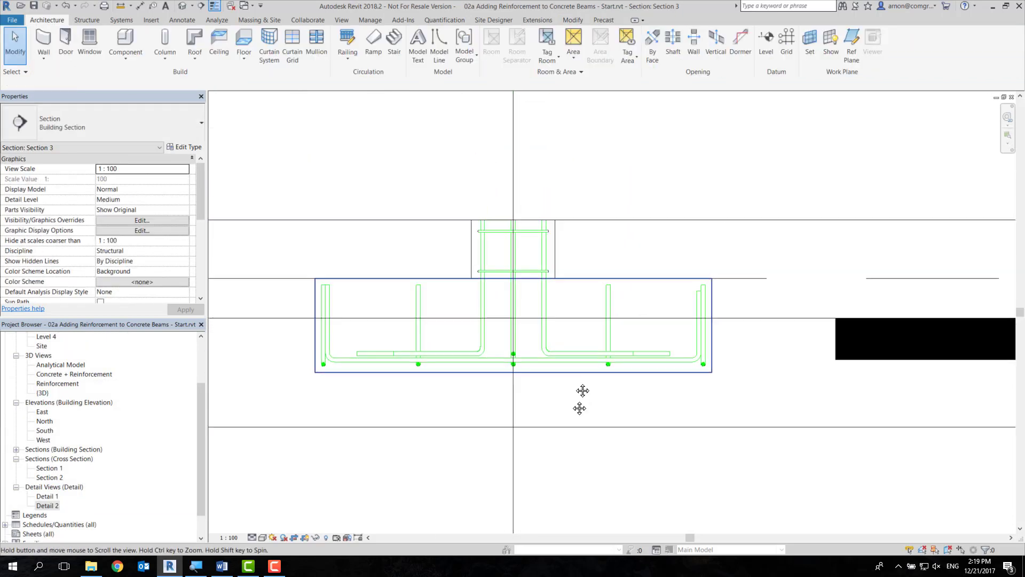
{"action": "scroll", "coordinate": [581, 393], "scroll_direction": "down", "scroll_amount": 2}
Step: Open Section 1, delete the Section 3 view, and window-select the grid C column and footing
{"action": "left_click", "coordinate": [182, 8]}
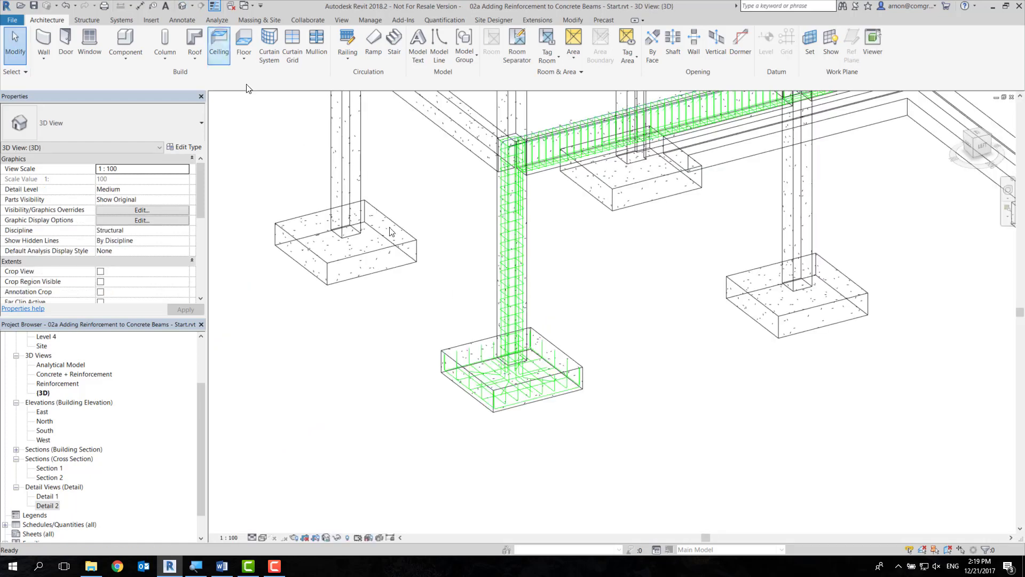
{"action": "double_click", "coordinate": [57, 469]}
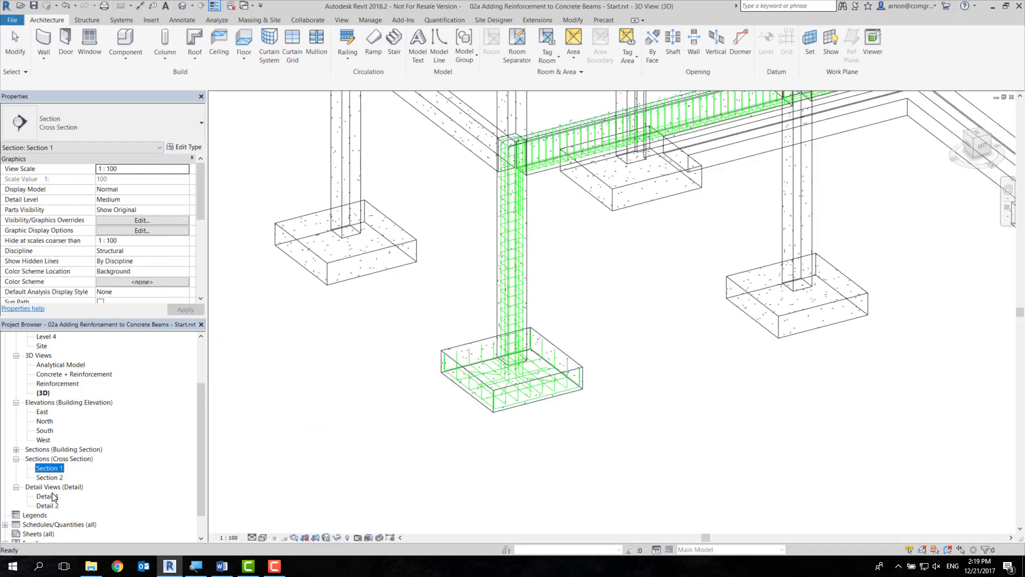
{"action": "scroll", "coordinate": [680, 274], "scroll_direction": "down", "scroll_amount": 5}
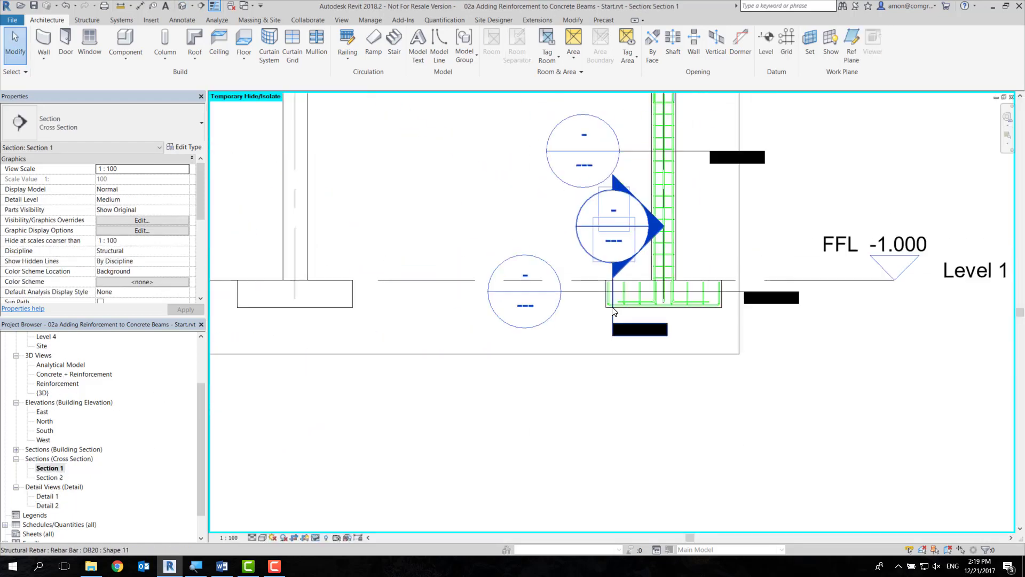
{"action": "mouse_move", "coordinate": [681, 274]}
{"action": "middle_mouse_down"}
{"action": "mouse_move", "coordinate": [620, 295]}
{"action": "mouse_move", "coordinate": [489, 222]}
{"action": "middle_mouse_up"}
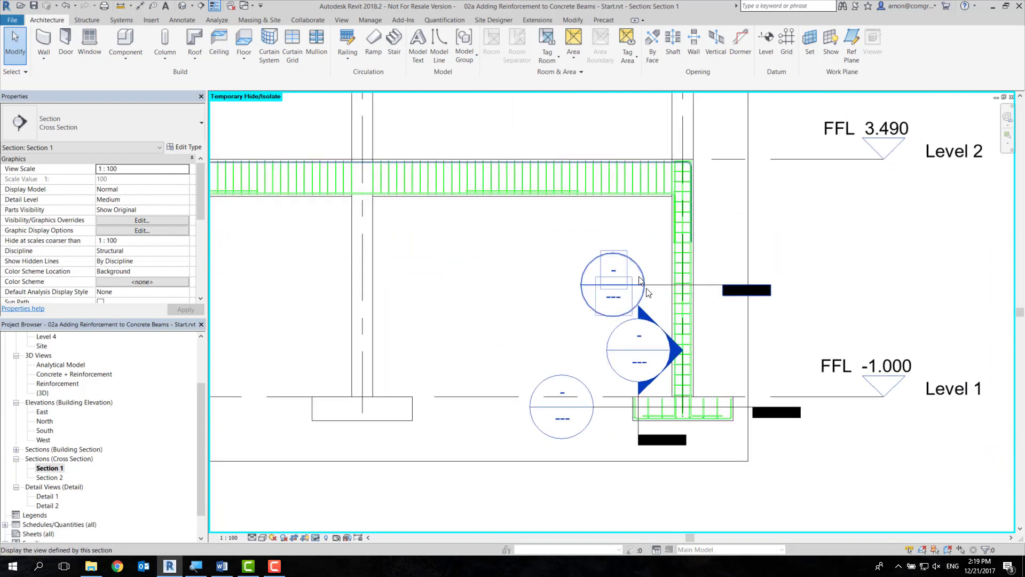
{"action": "left_click", "coordinate": [638, 430]}
{"action": "key", "text": "Delete"}
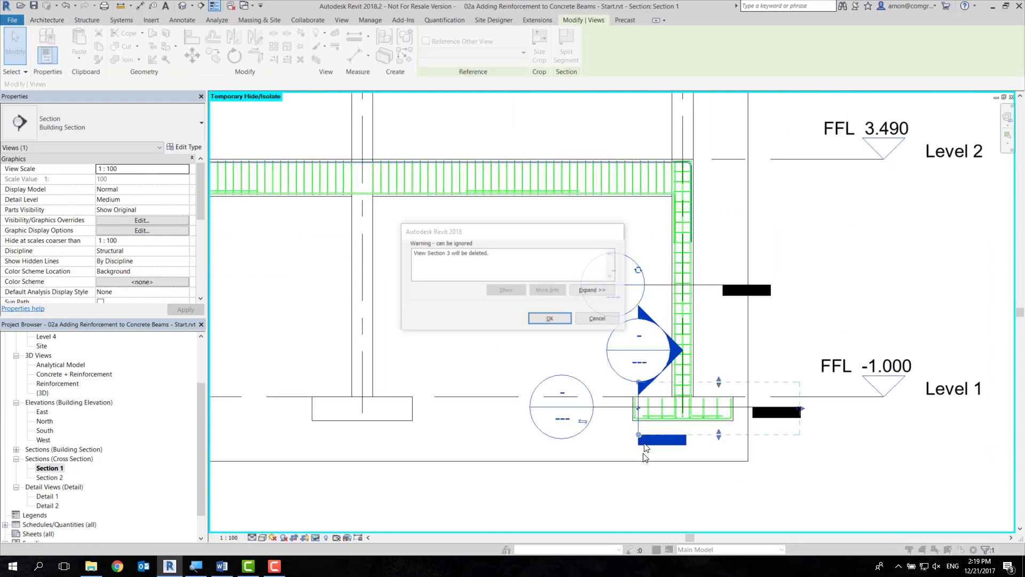
{"action": "left_click", "coordinate": [568, 316]}
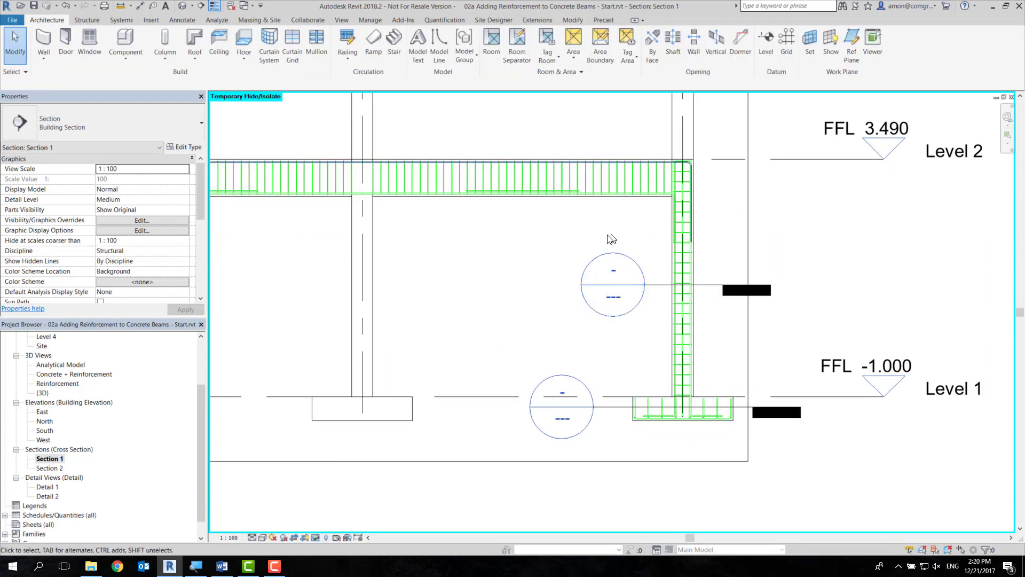
{"action": "left_click_drag", "start_coordinate": [599, 126], "coordinate": [748, 445]}
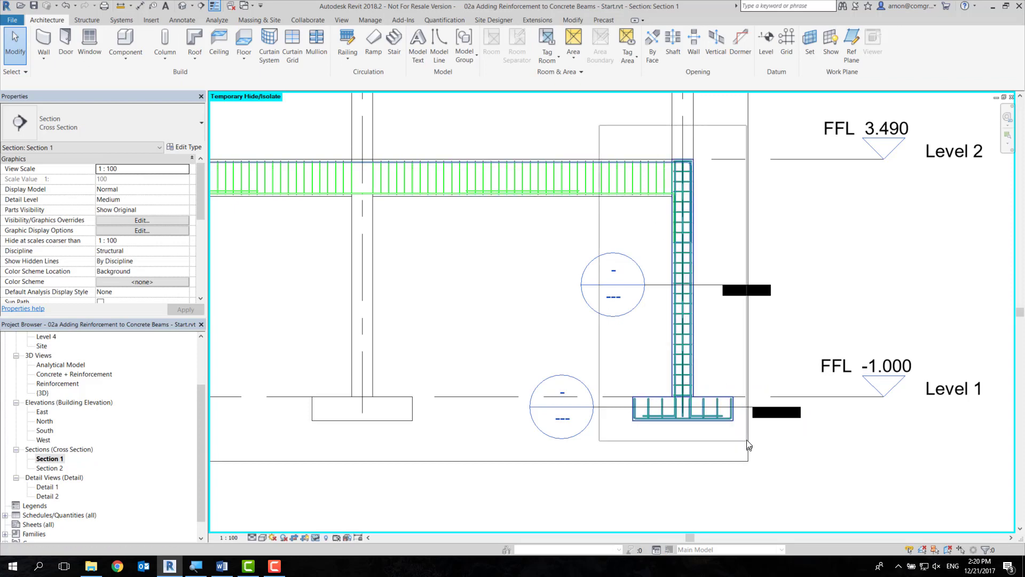
Step: Filter the selection down to Structural Rebar only
{"action": "left_click", "coordinate": [429, 42]}
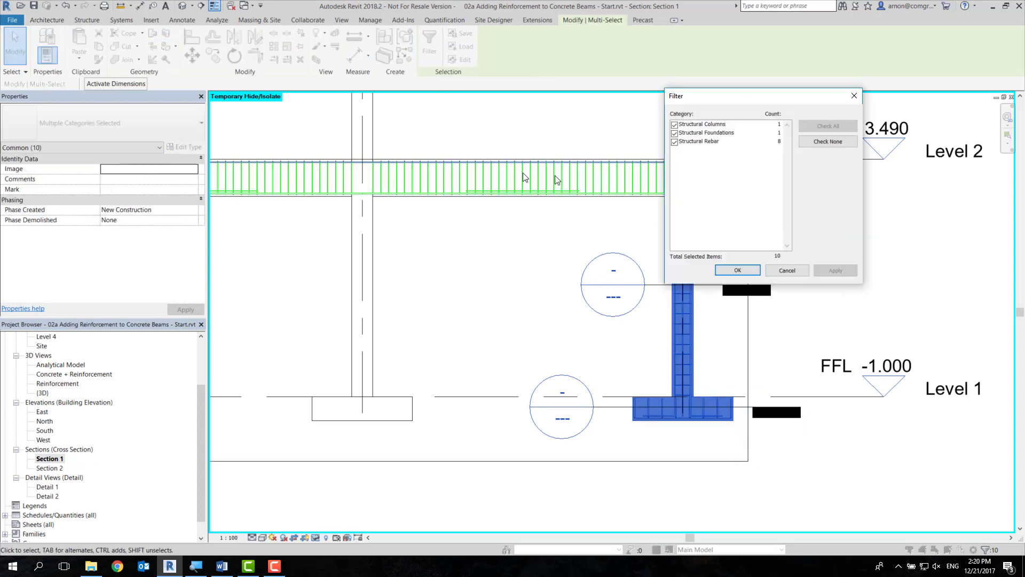
{"action": "left_click", "coordinate": [674, 142]}
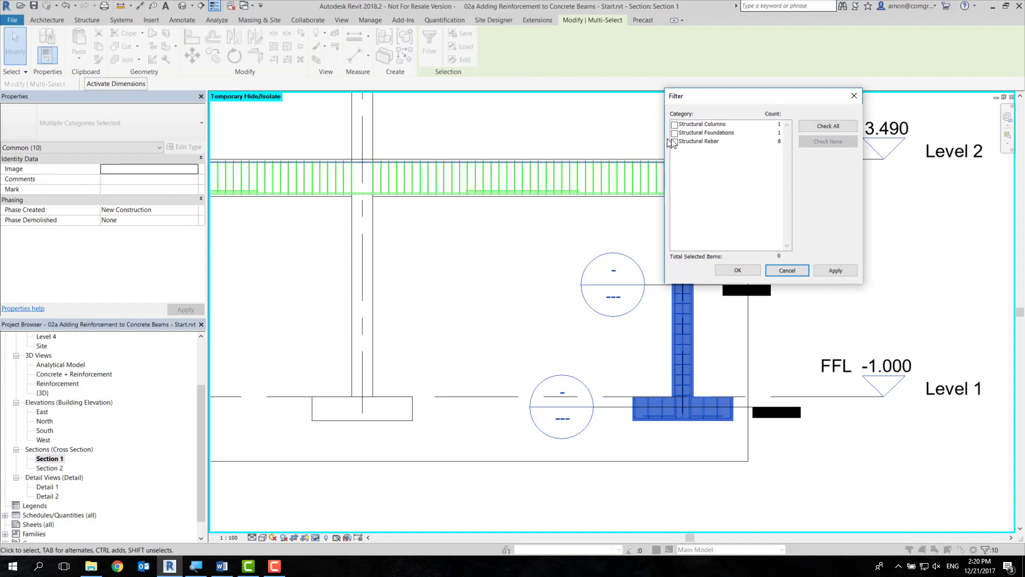
{"action": "left_click", "coordinate": [737, 271]}
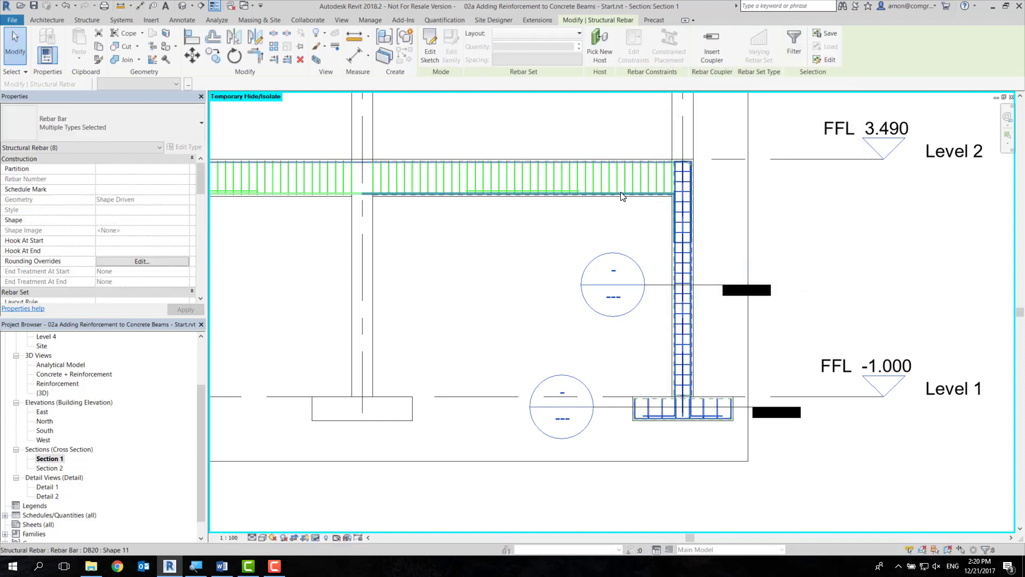
{"action": "middle_click_drag", "start_coordinate": [658, 177], "coordinate": [671, 239]}
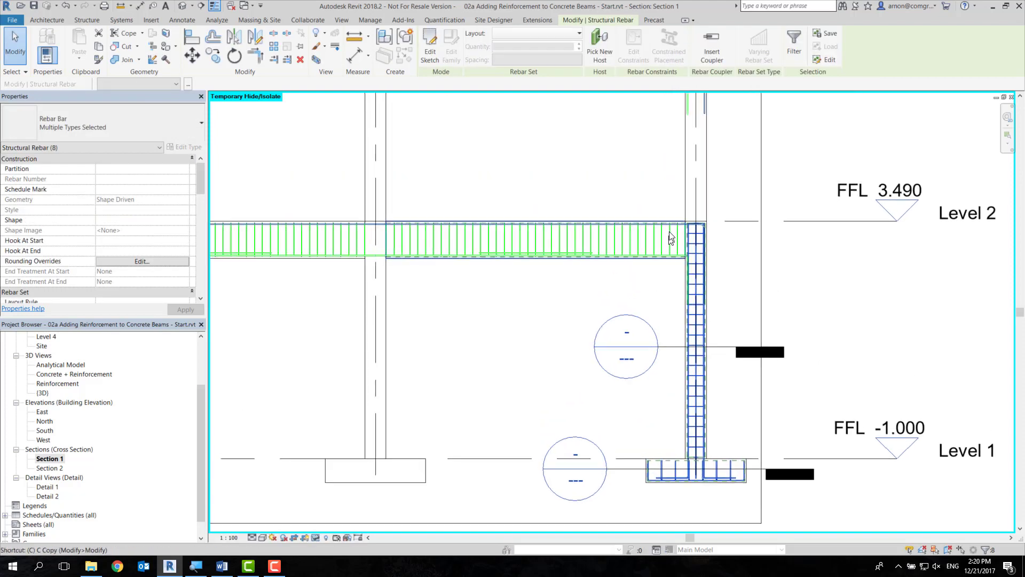
Step: Copy the grid C rebar horizontally onto the columns at grids B and A
{"action": "key", "text": "c"}
{"action": "key", "text": "c"}
{"action": "left_click", "coordinate": [696, 199]}
{"action": "key", "text": "shift"}
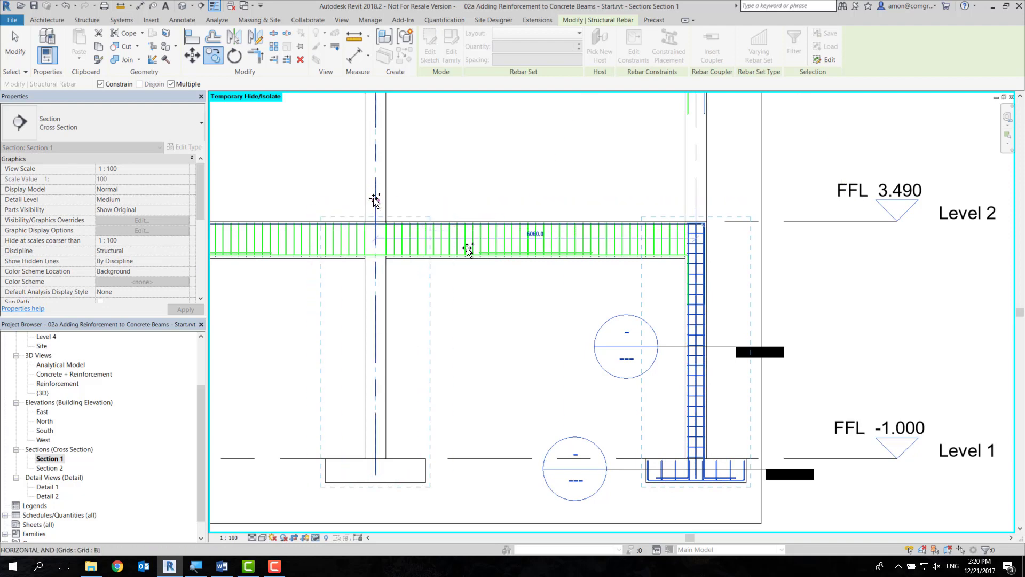
{"action": "middle_click_drag", "start_coordinate": [429, 197], "coordinate": [538, 208]}
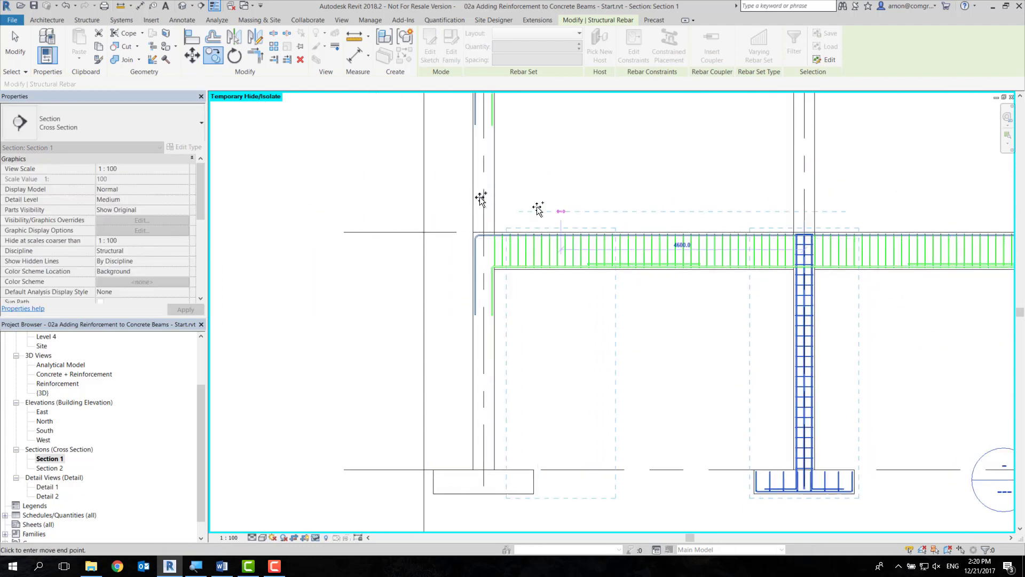
{"action": "left_click", "coordinate": [604, 258]}
{"action": "key", "text": "Escape"}
{"action": "mouse_move", "coordinate": [638, 318]}
{"action": "middle_mouse_down"}
{"action": "mouse_move", "coordinate": [651, 337]}
{"action": "mouse_move", "coordinate": [586, 389]}
{"action": "mouse_move", "coordinate": [483, 394]}
{"action": "middle_mouse_up"}
{"action": "scroll", "coordinate": [651, 336], "scroll_direction": "down", "scroll_amount": 3}
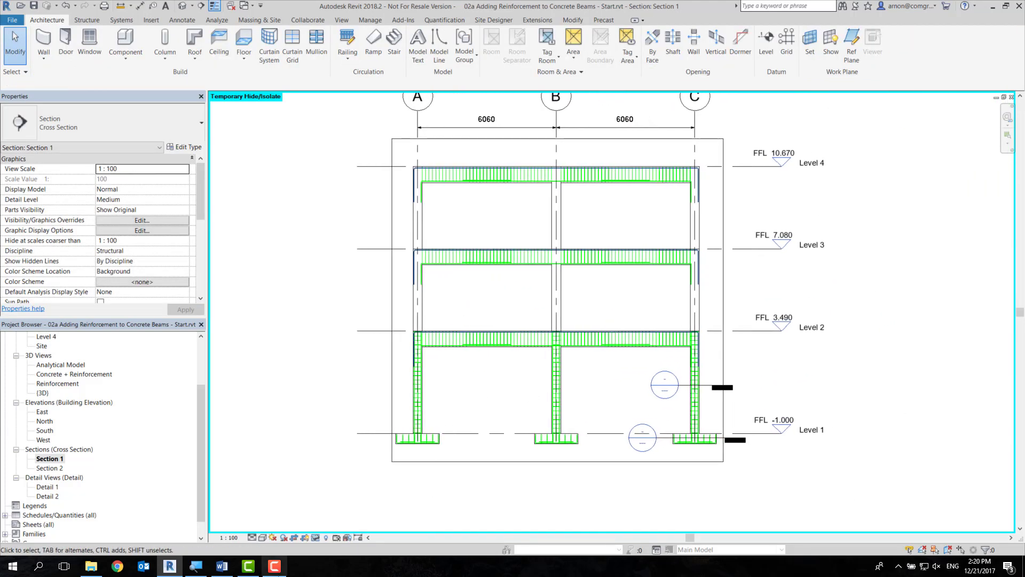
{"action": "left_click", "coordinate": [283, 567]}
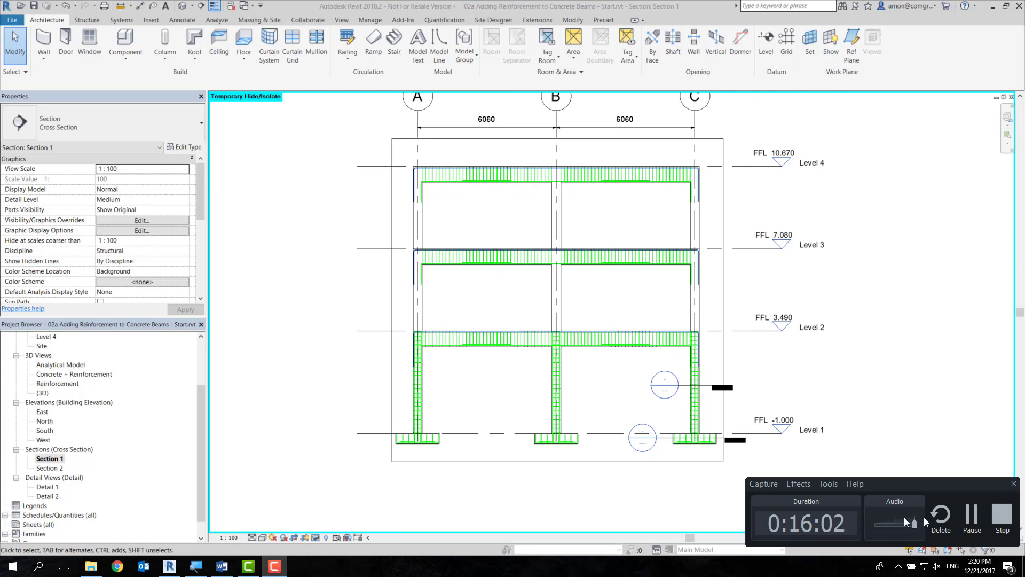
{"action": "left_click", "coordinate": [972, 521]}
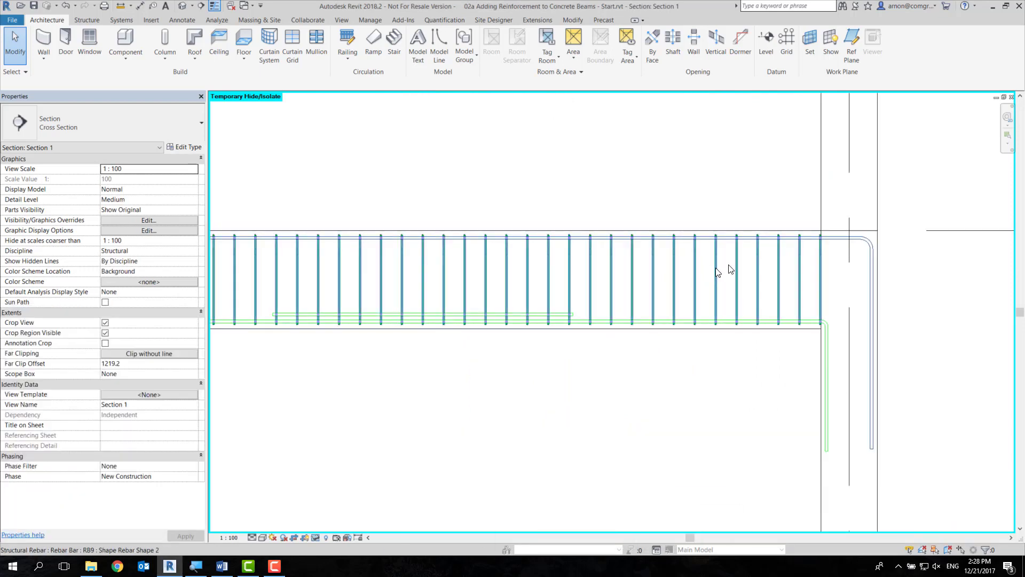
Step: Select the beam's RB9 stirrup set and check its 640 × 290 mm dimensions and 150 mm spacing
{"action": "scroll", "coordinate": [731, 272], "scroll_direction": "up", "scroll_amount": 3}
{"action": "left_click", "coordinate": [740, 273]}
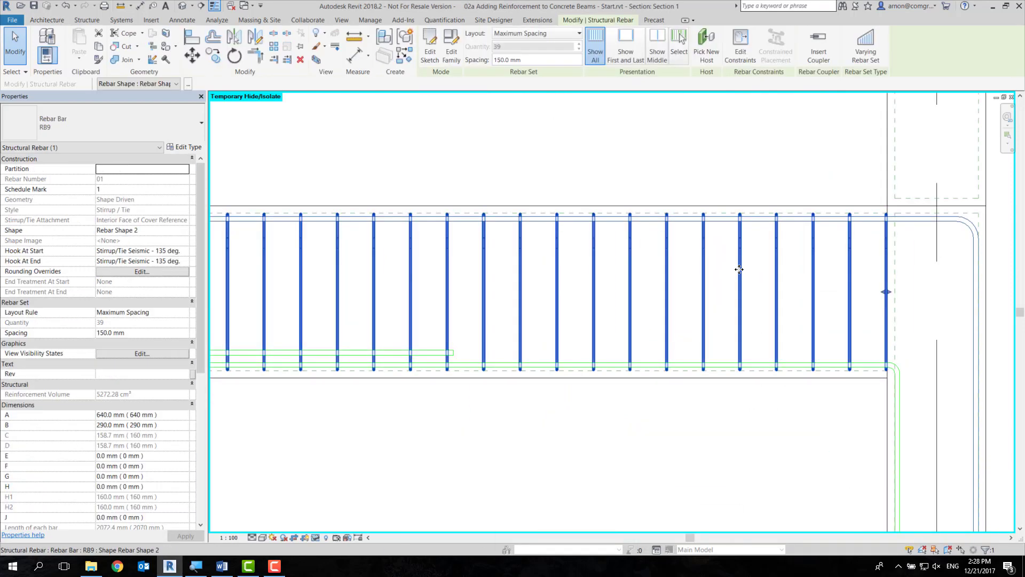
{"action": "scroll", "coordinate": [88, 421], "scroll_direction": "down", "scroll_amount": 4}
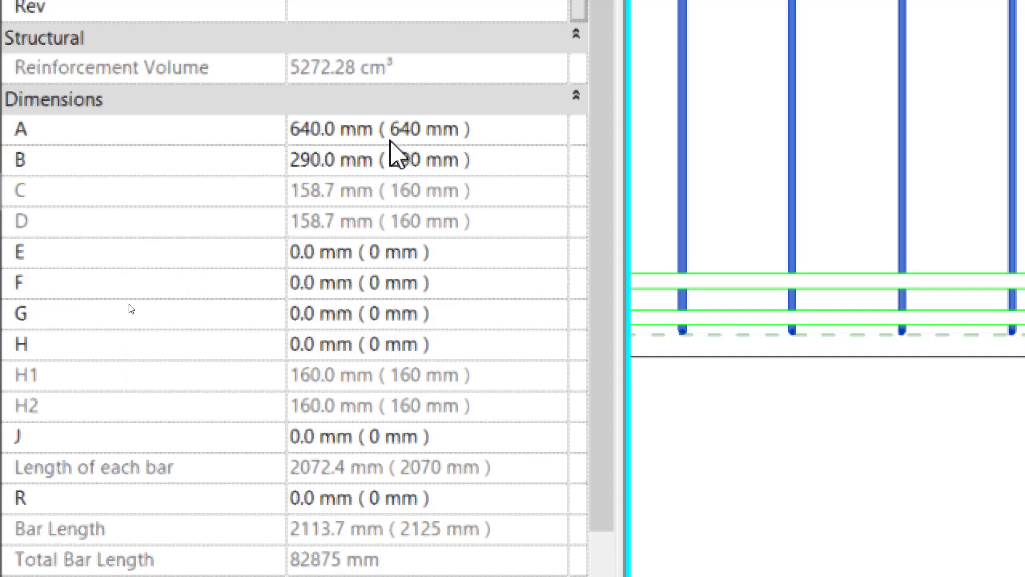
{"action": "scroll", "coordinate": [321, 107], "scroll_direction": "up", "scroll_amount": 1}
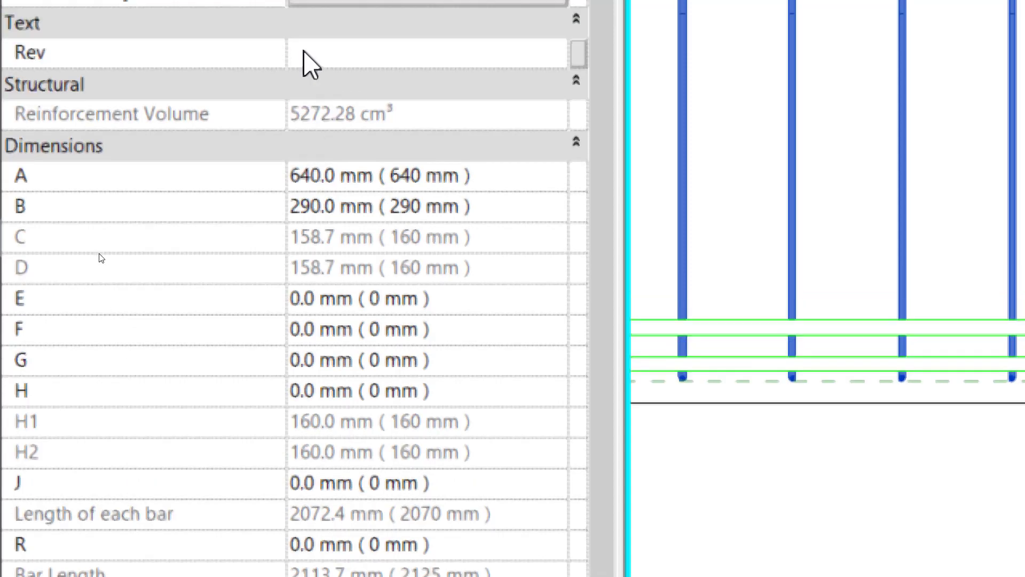
{"action": "scroll", "coordinate": [304, 62], "scroll_direction": "up", "scroll_amount": 3}
{"action": "scroll", "coordinate": [300, 50], "scroll_direction": "up", "scroll_amount": 2}
{"action": "scroll", "coordinate": [300, 50], "scroll_direction": "up", "scroll_amount": 2}
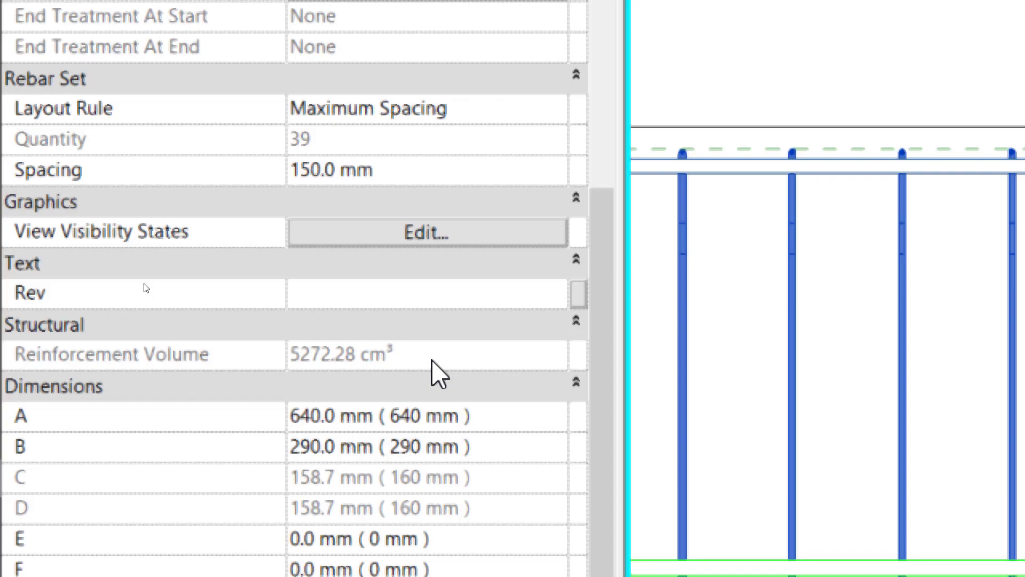
{"action": "scroll", "coordinate": [431, 368], "scroll_direction": "down", "scroll_amount": 1}
{"action": "scroll", "coordinate": [431, 368], "scroll_direction": "down", "scroll_amount": 2}
{"action": "scroll", "coordinate": [431, 369], "scroll_direction": "down", "scroll_amount": 1}
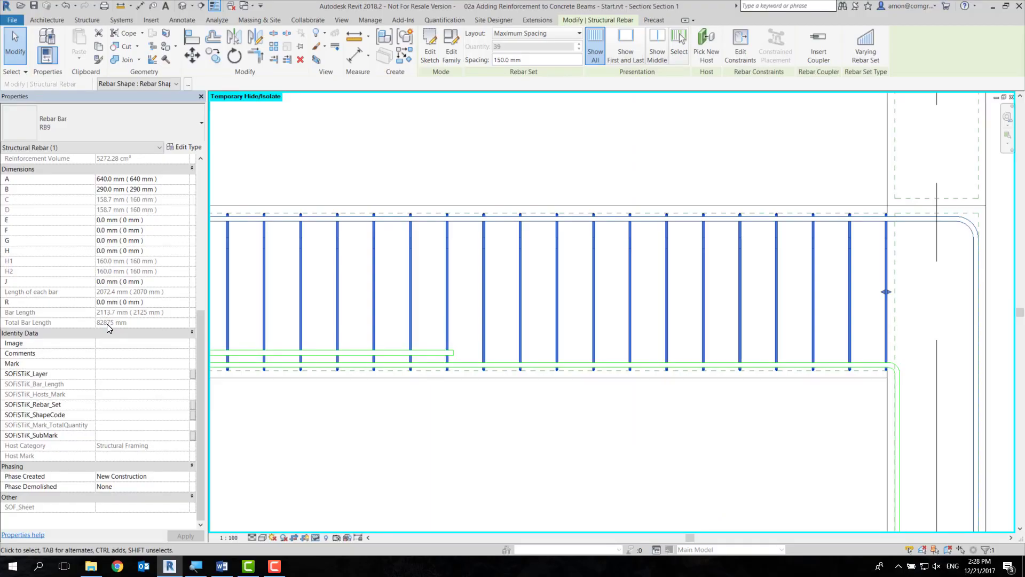
{"action": "left_click", "coordinate": [279, 566]}
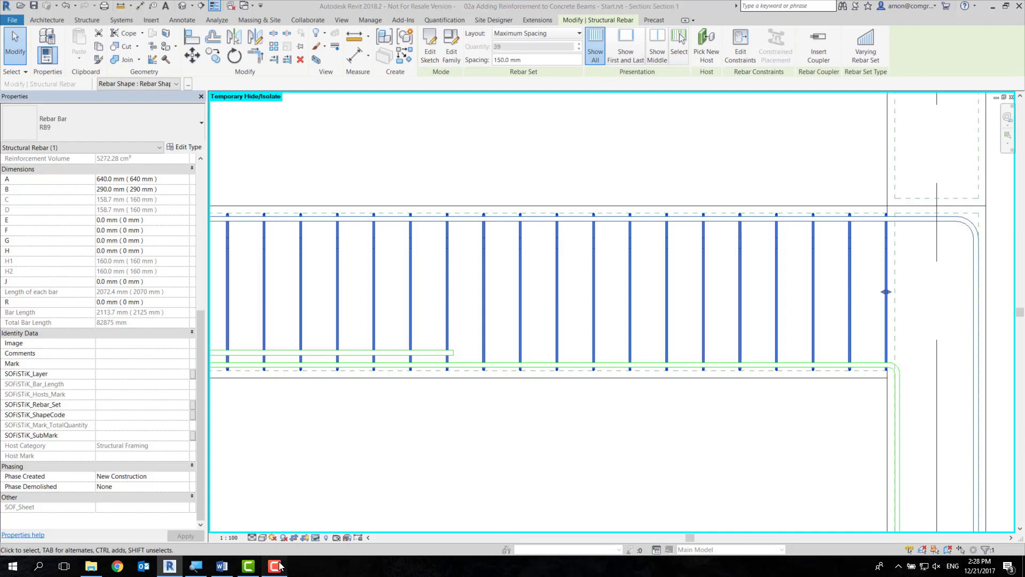